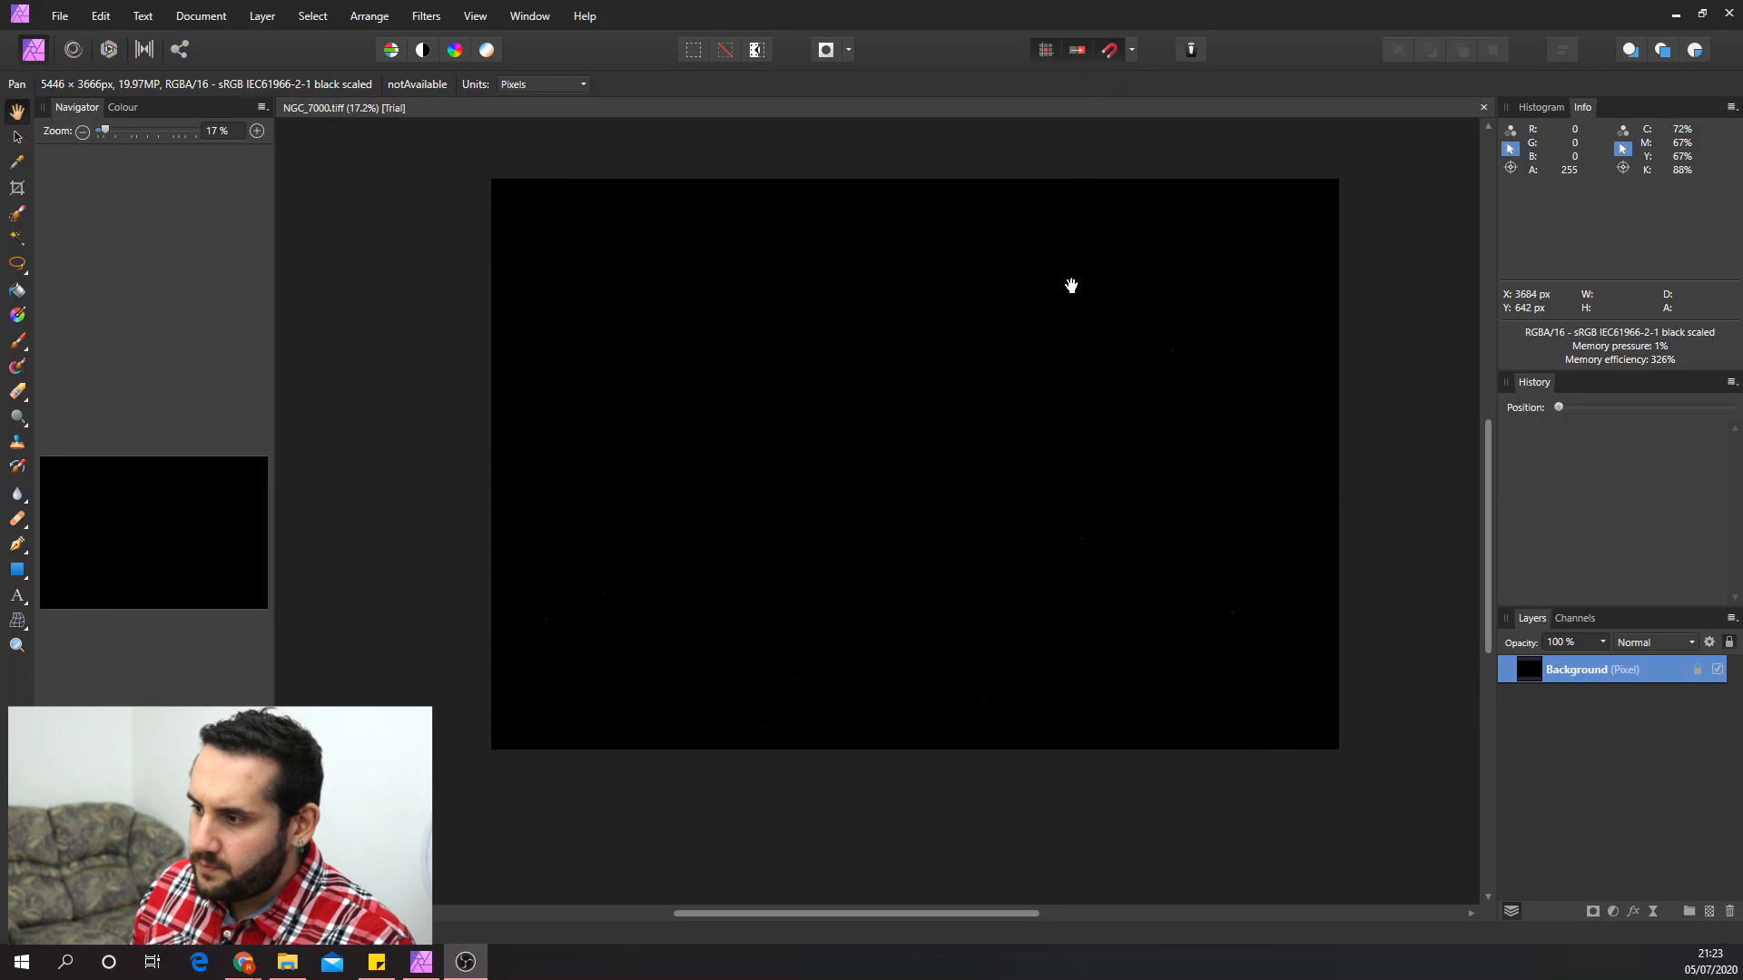
- Show the image's histogram and review the list of available studio panels
click(1543, 108)
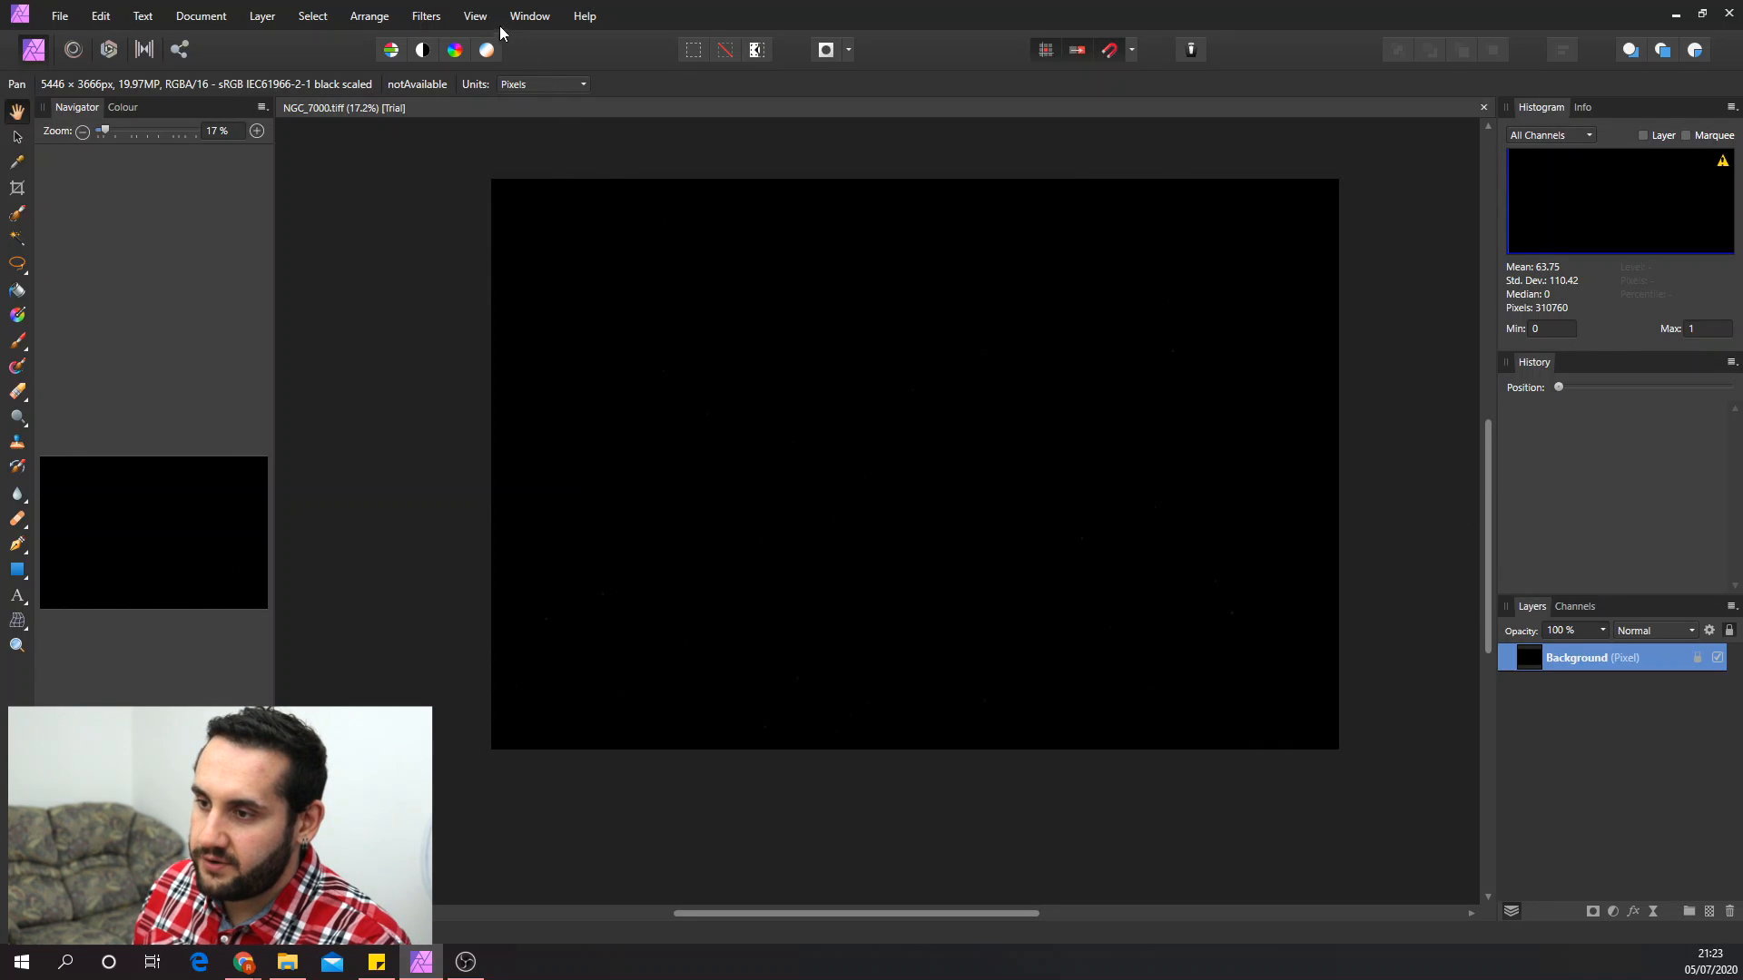
click(474, 16)
mouse_move(351, 320)
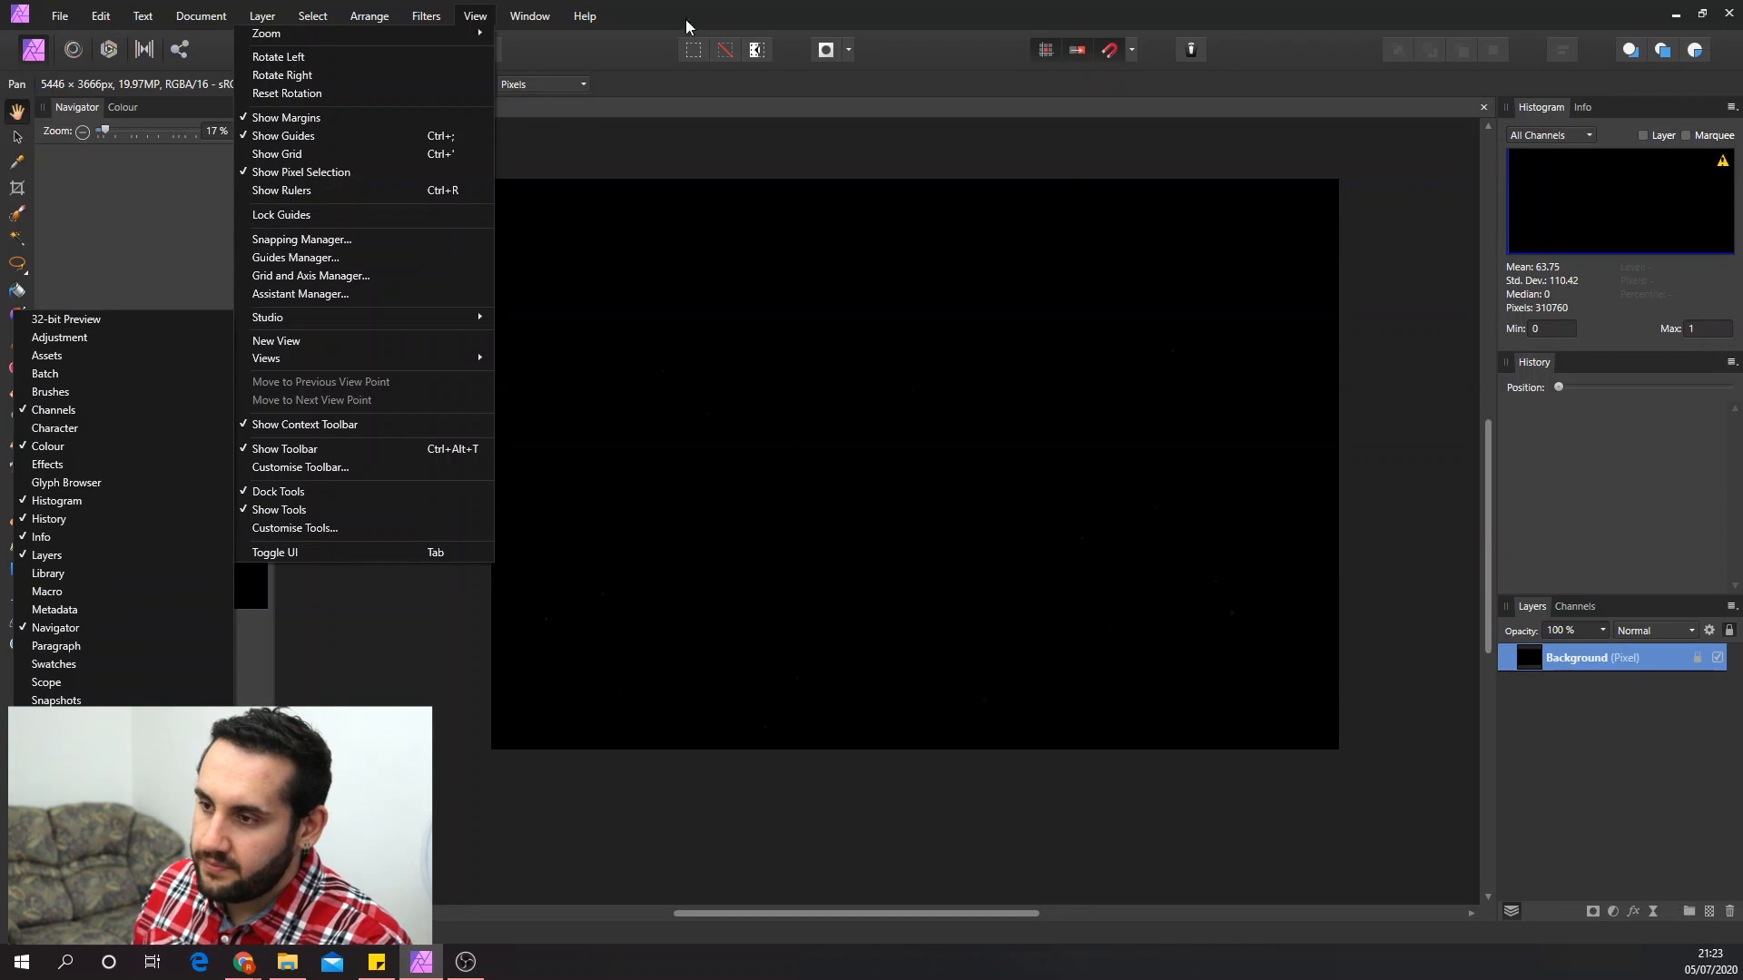
click(739, 10)
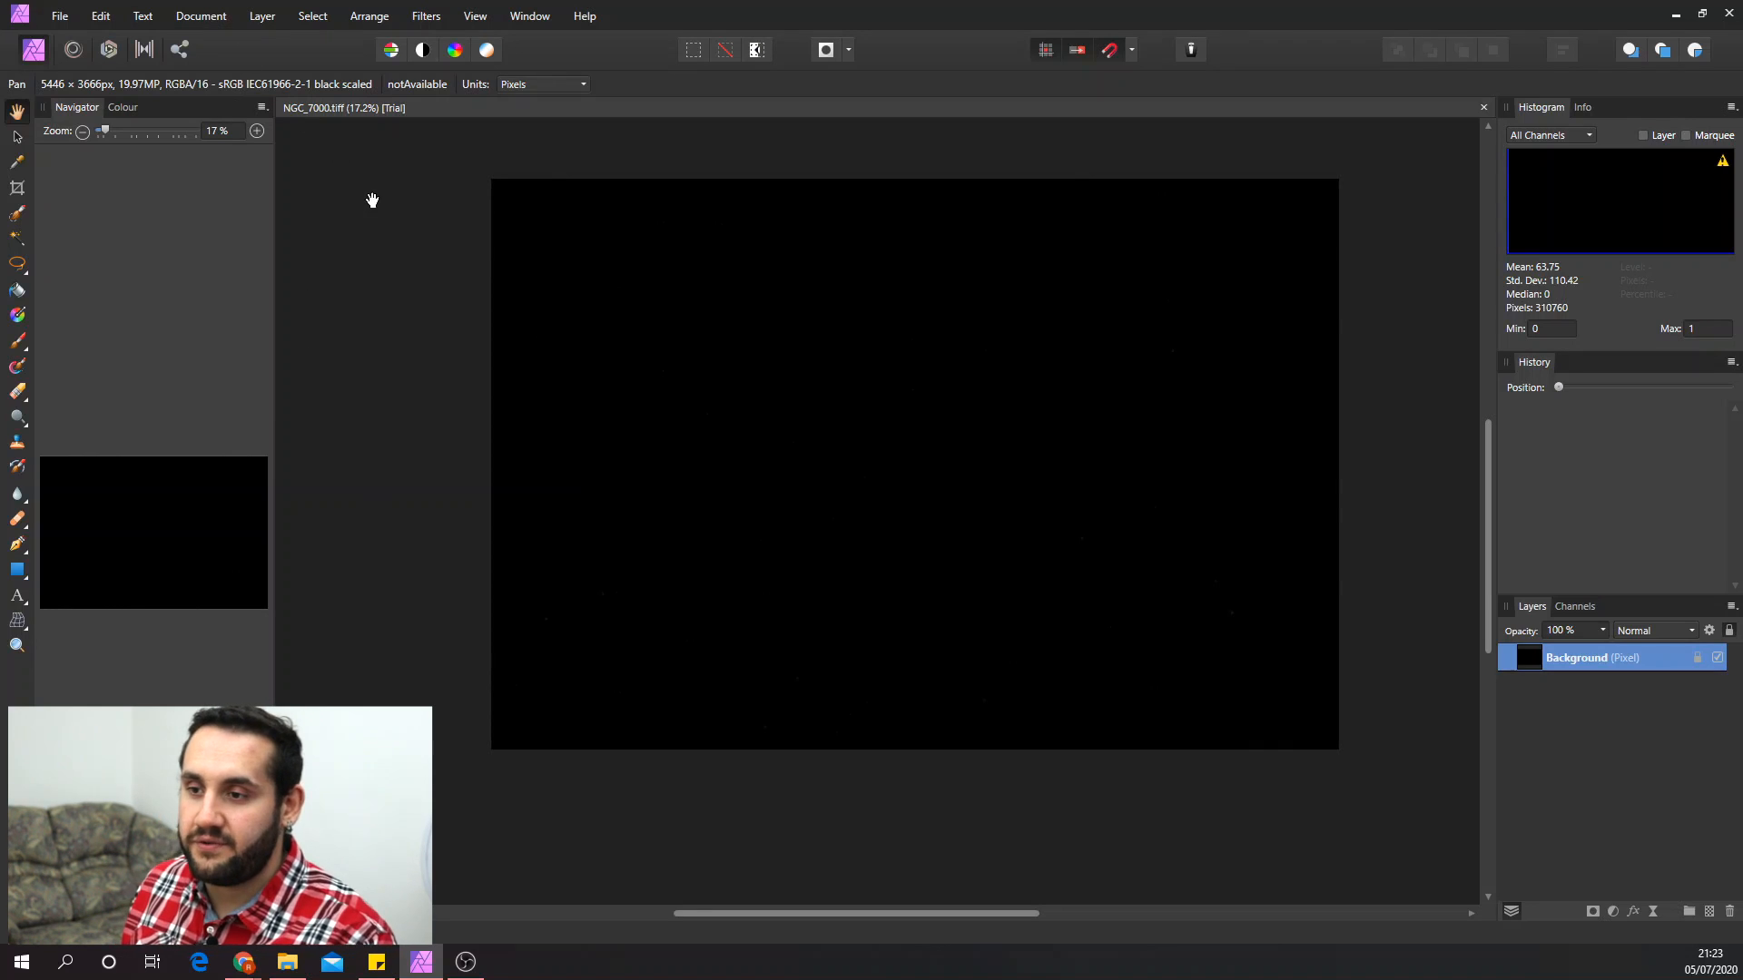
- Resize the document to 2500 px wide at 100 DPI, keeping the proportions locked
click(225, 13)
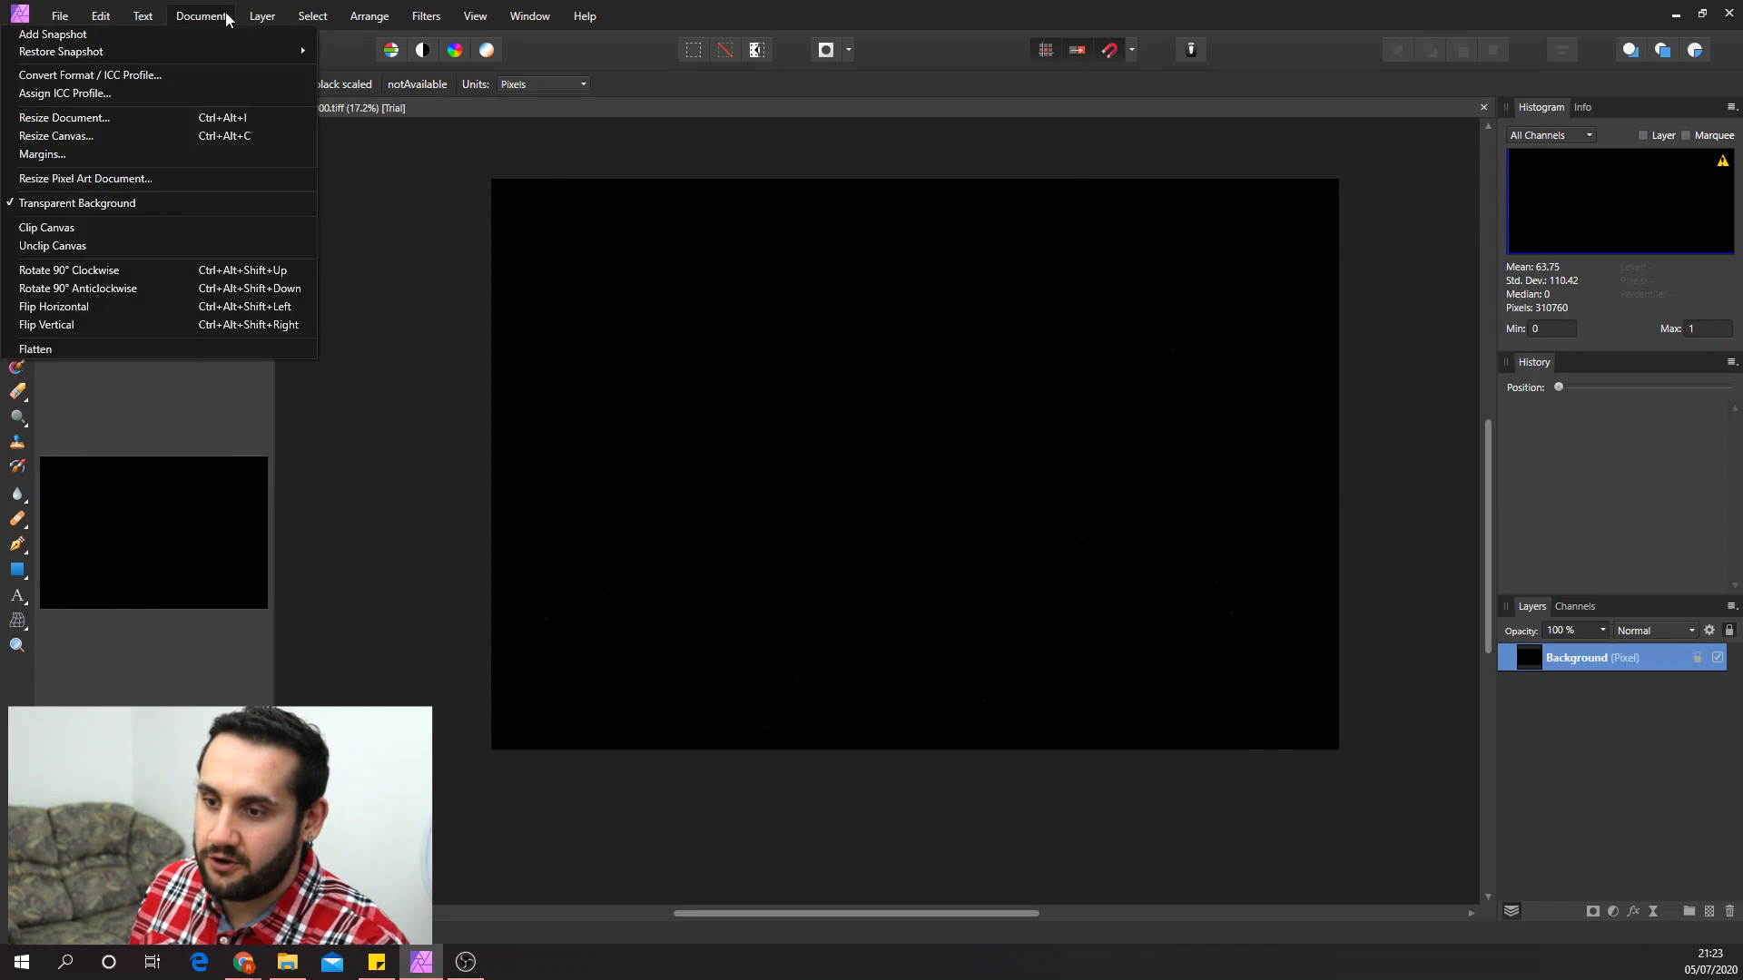
click(185, 128)
click(863, 442)
text(100)
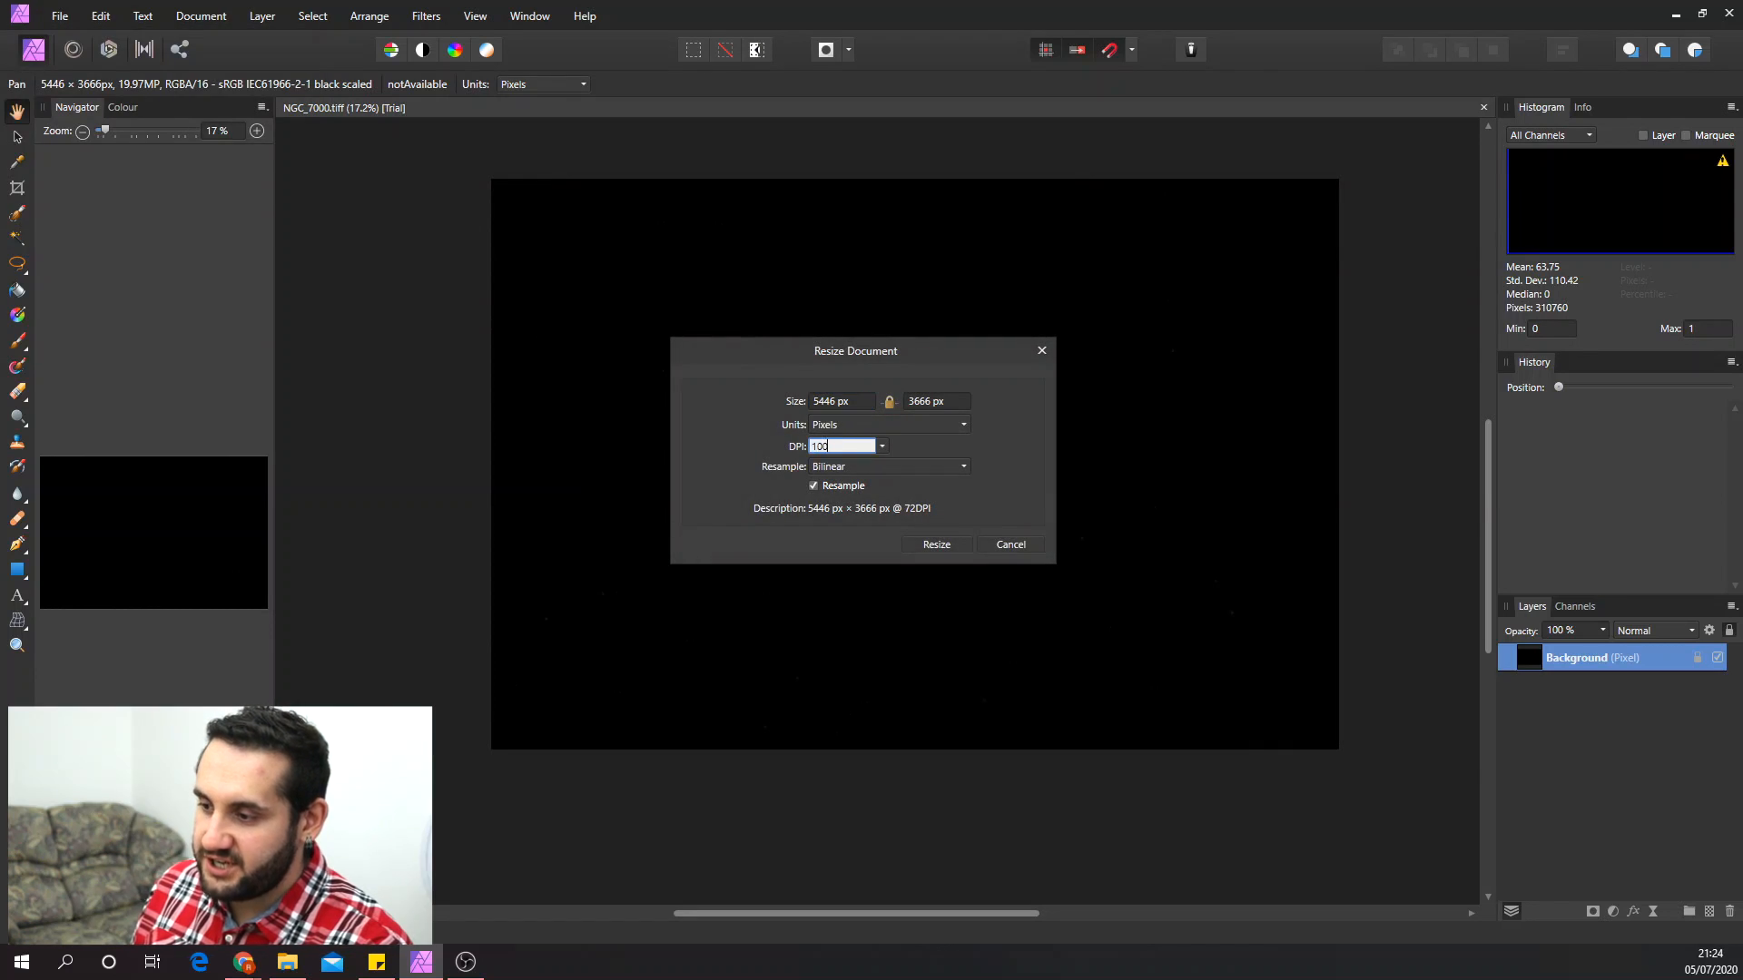
click(862, 401)
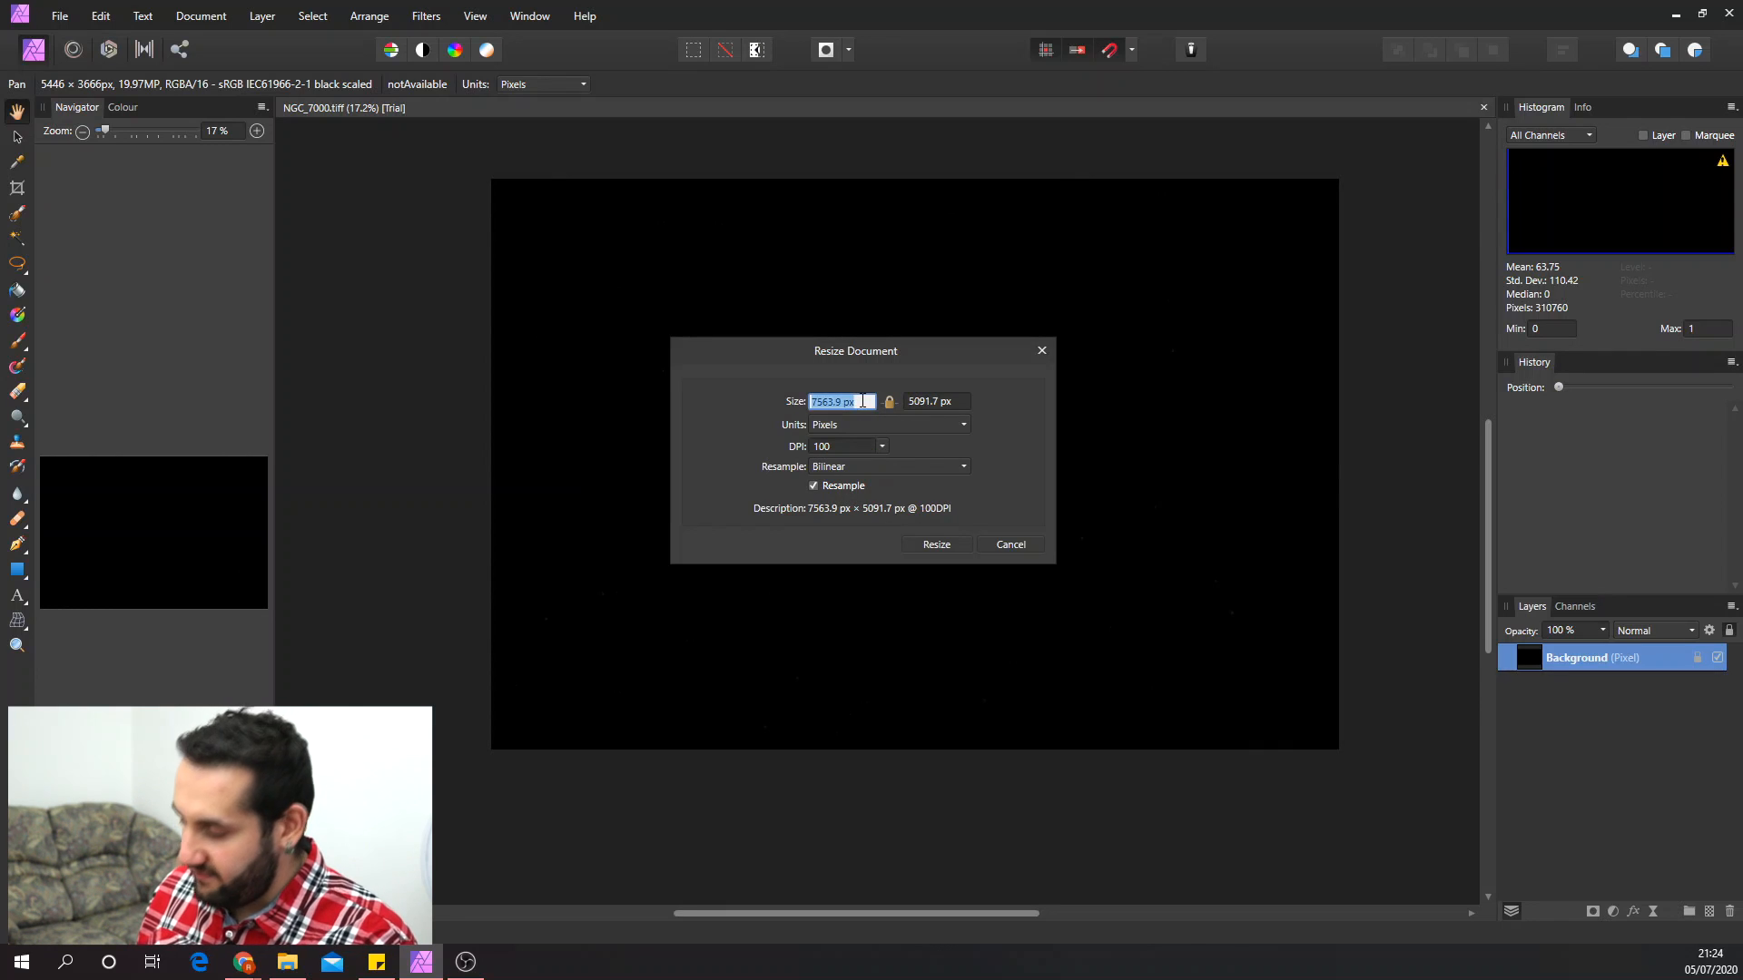
text(2500)
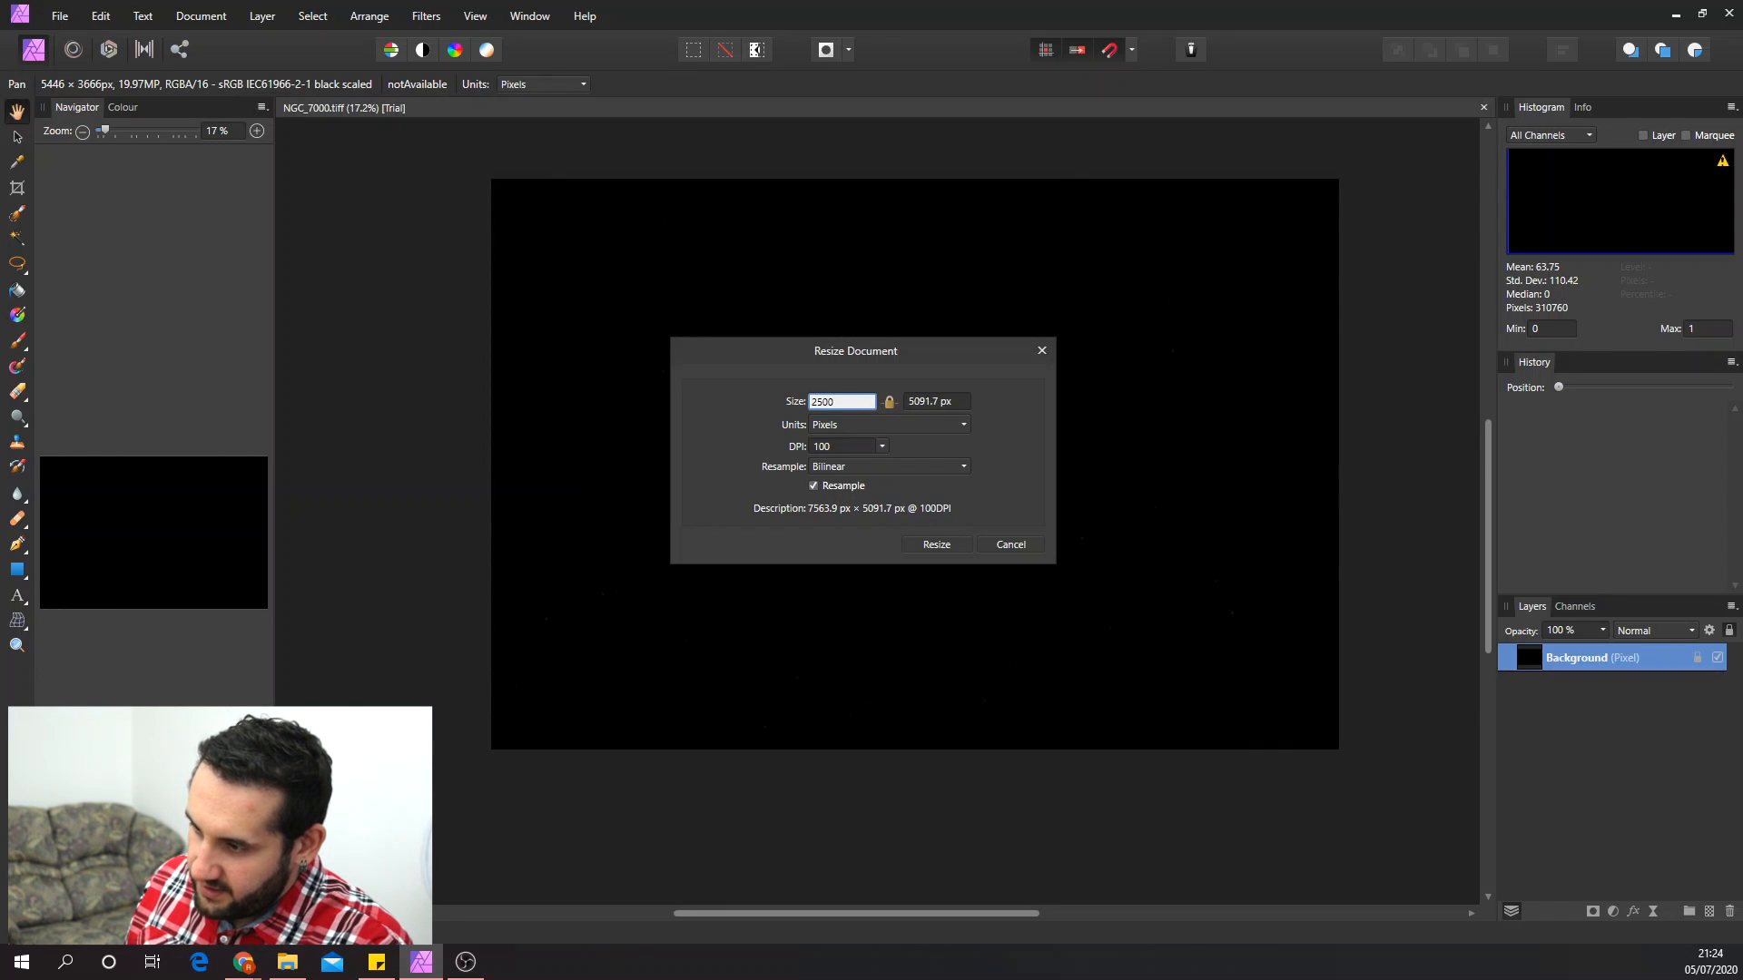
key(Return)
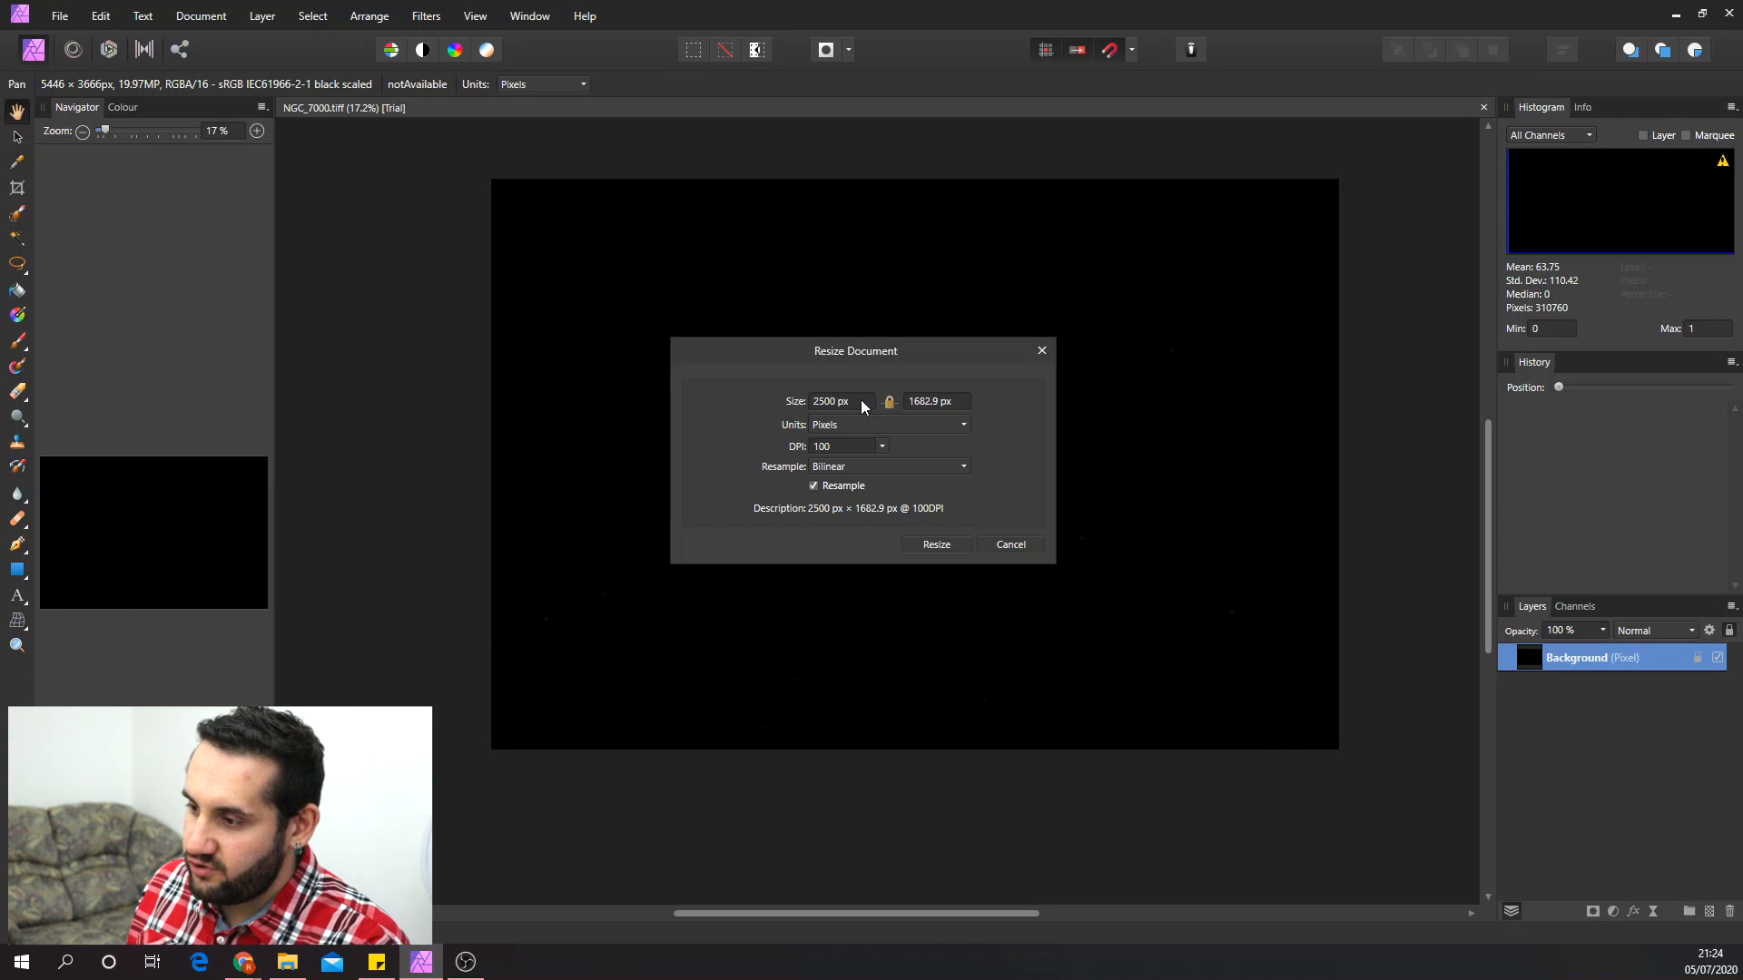
click(955, 545)
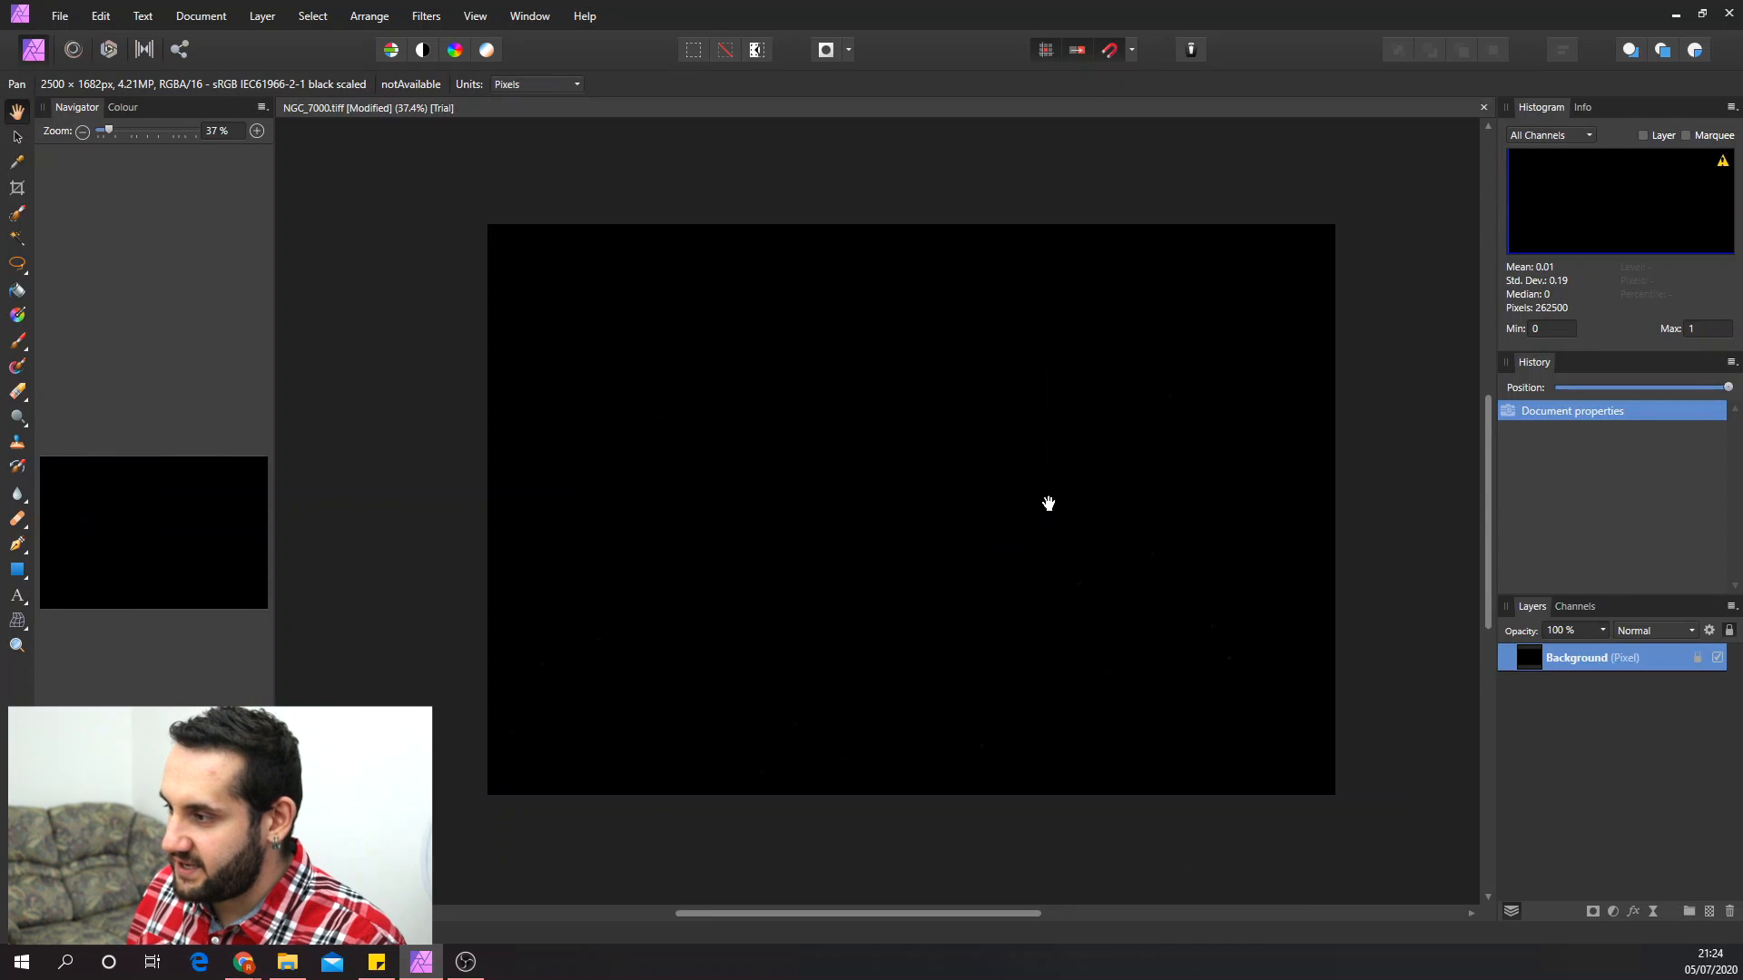
- Add a Threshold adjustment above the Background layer and set its threshold to 1%
scroll(984, 523, down, 1)
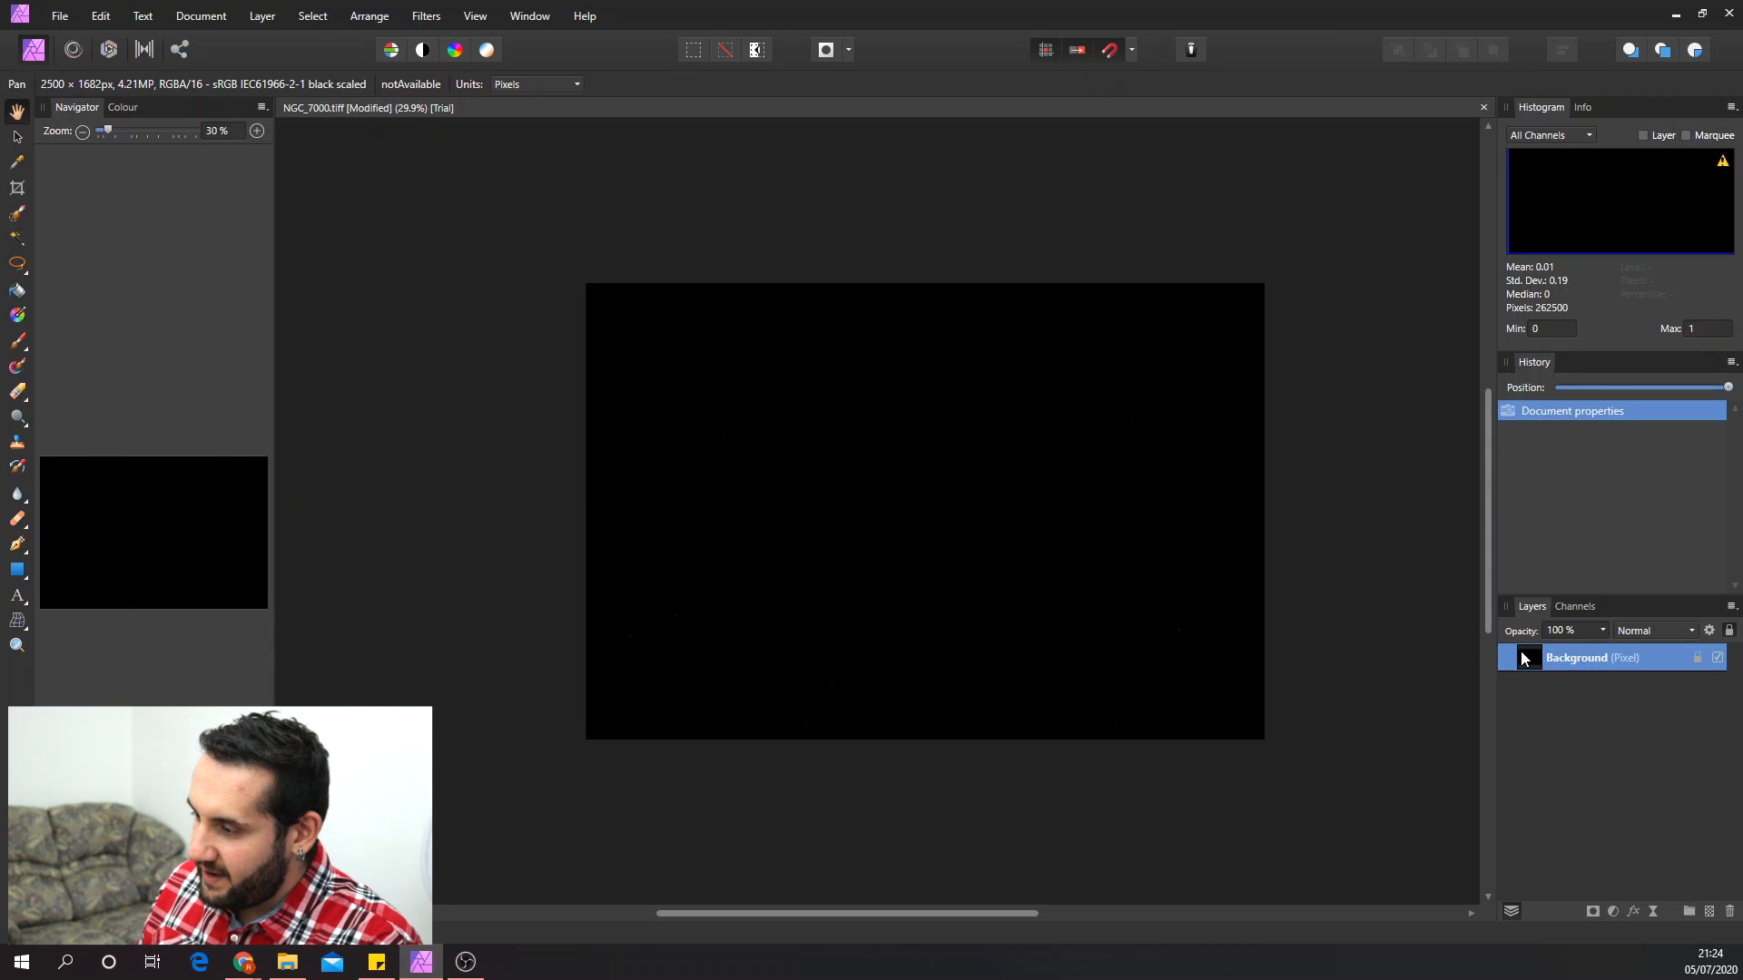
click(1612, 915)
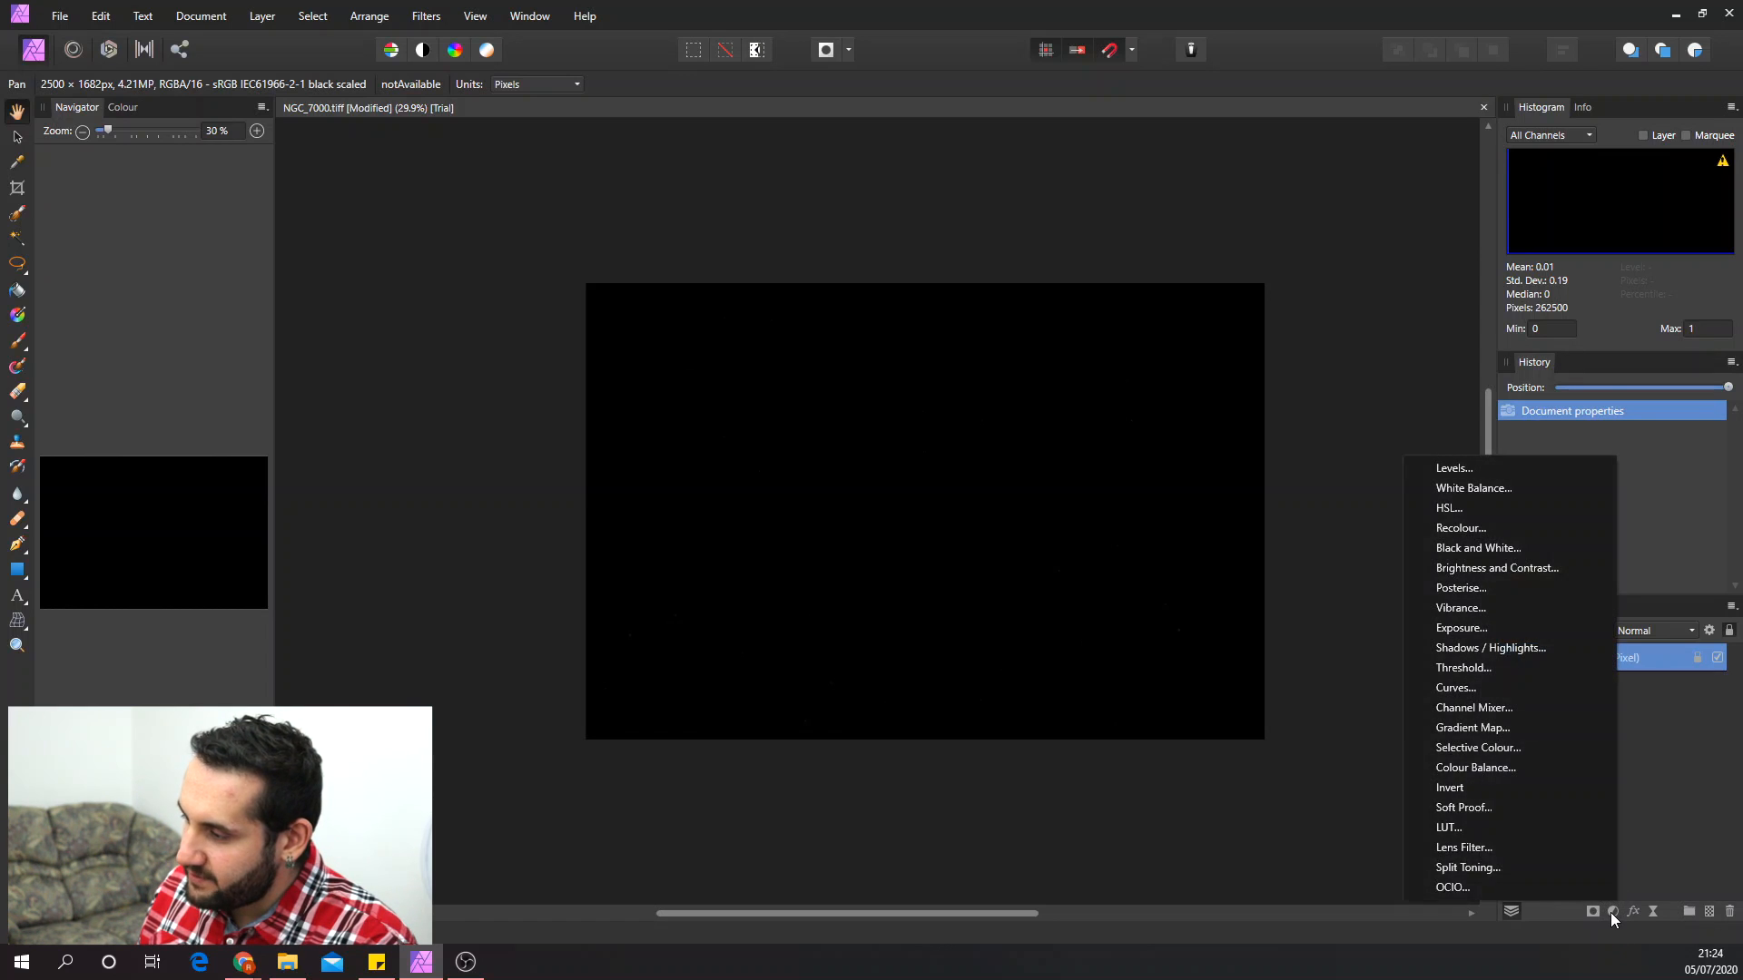
click(1485, 668)
drag(1256, 663, 1261, 473)
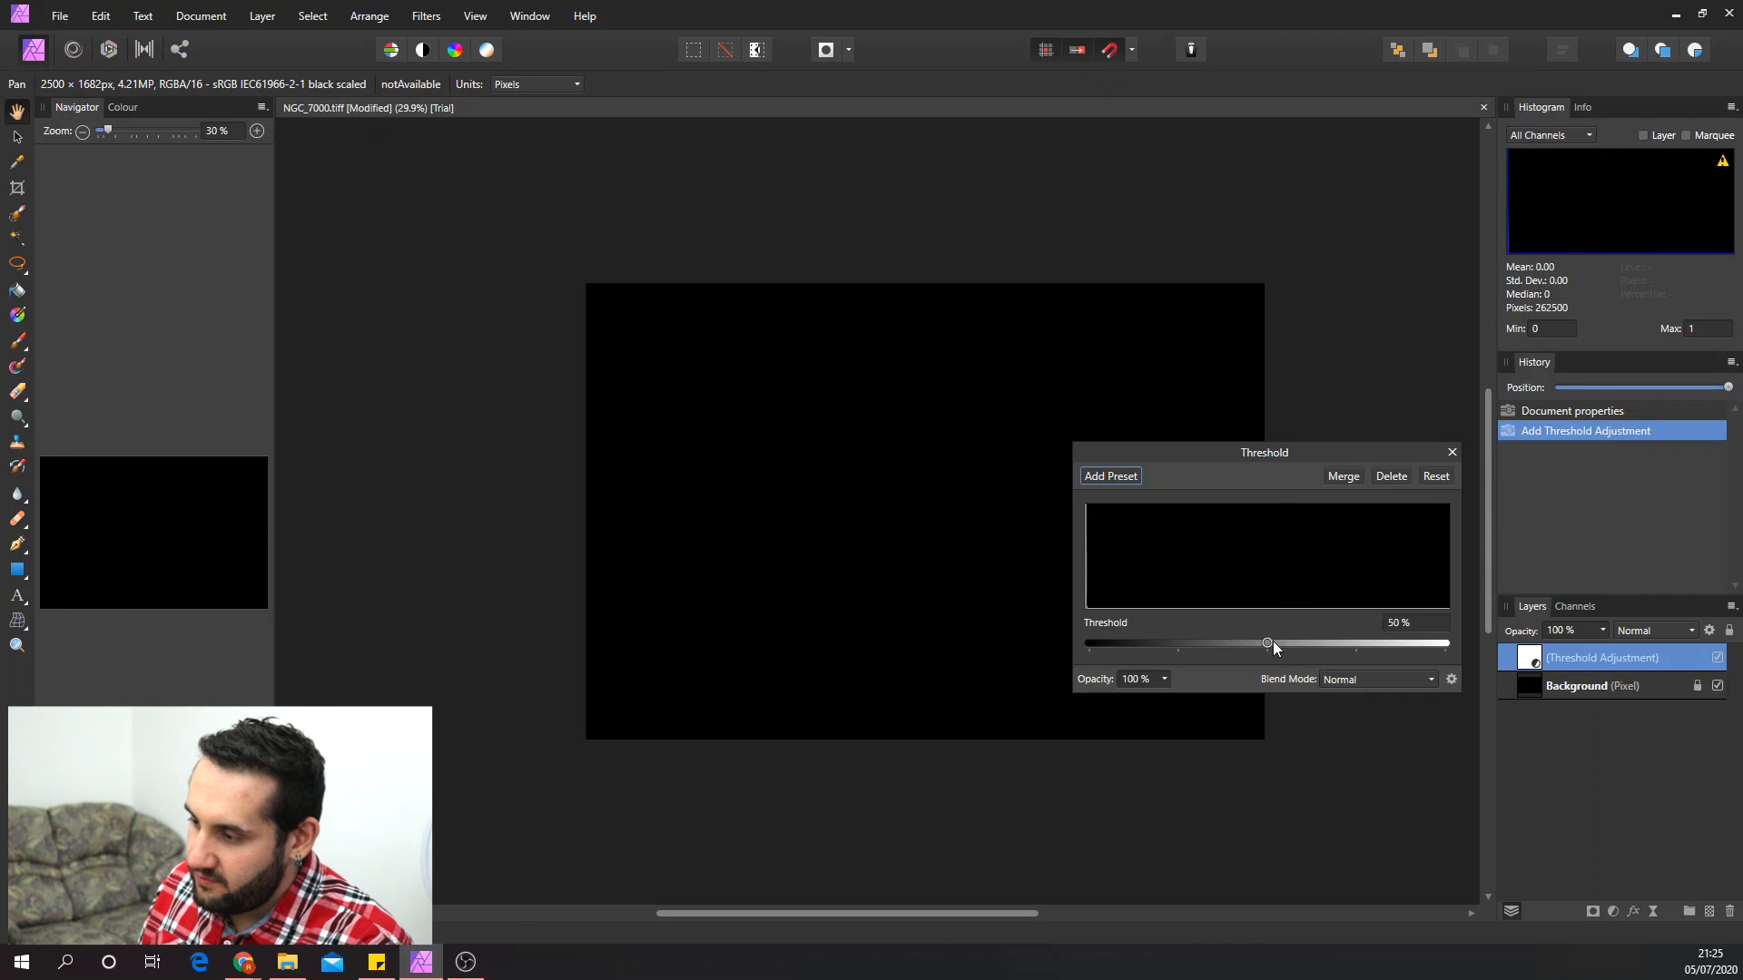
drag(1268, 642, 1090, 641)
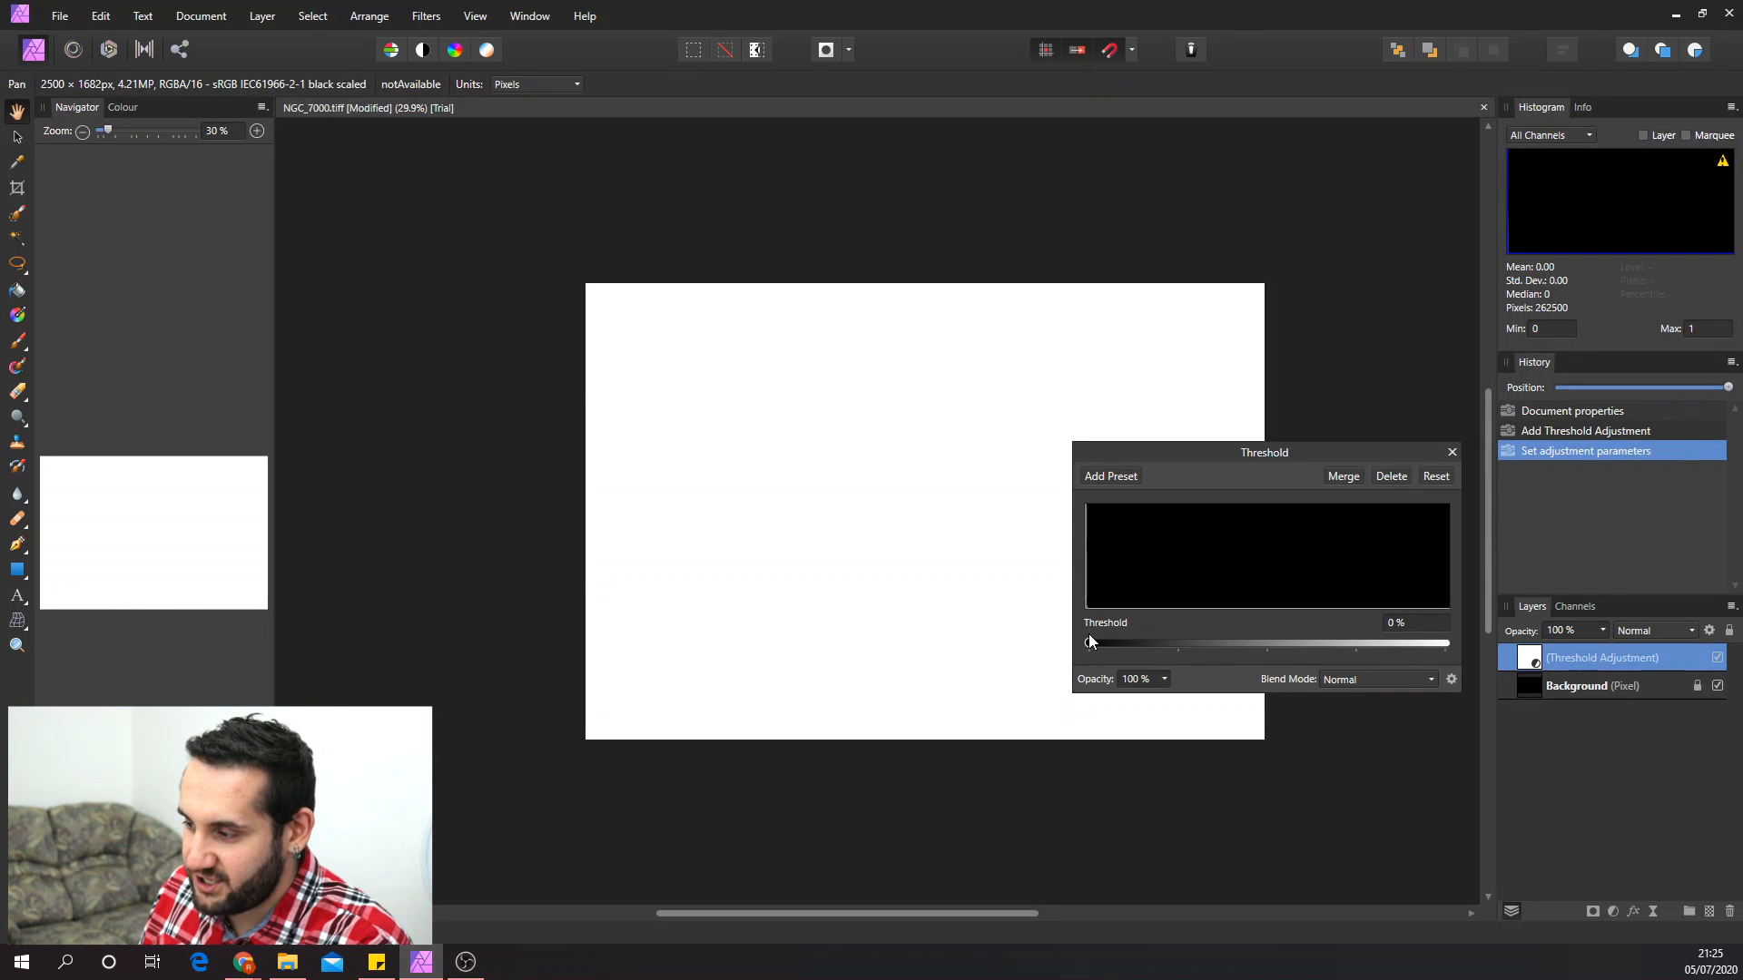
drag(1090, 641, 1094, 644)
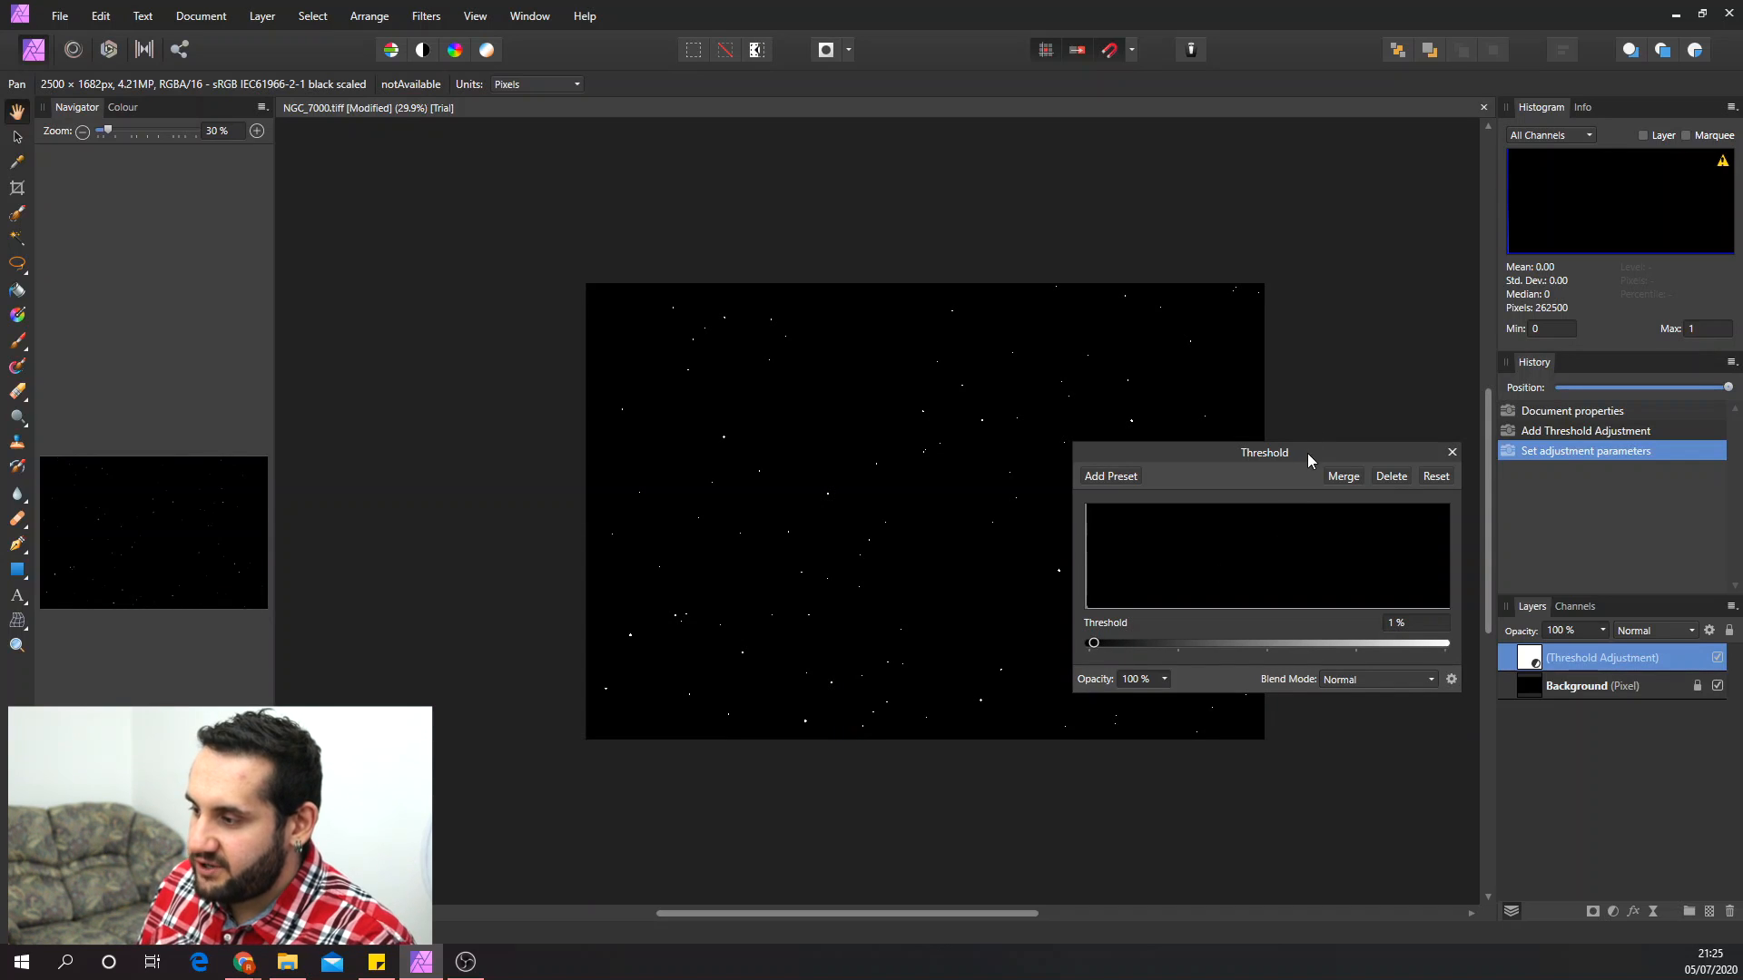
drag(1307, 461, 1423, 386)
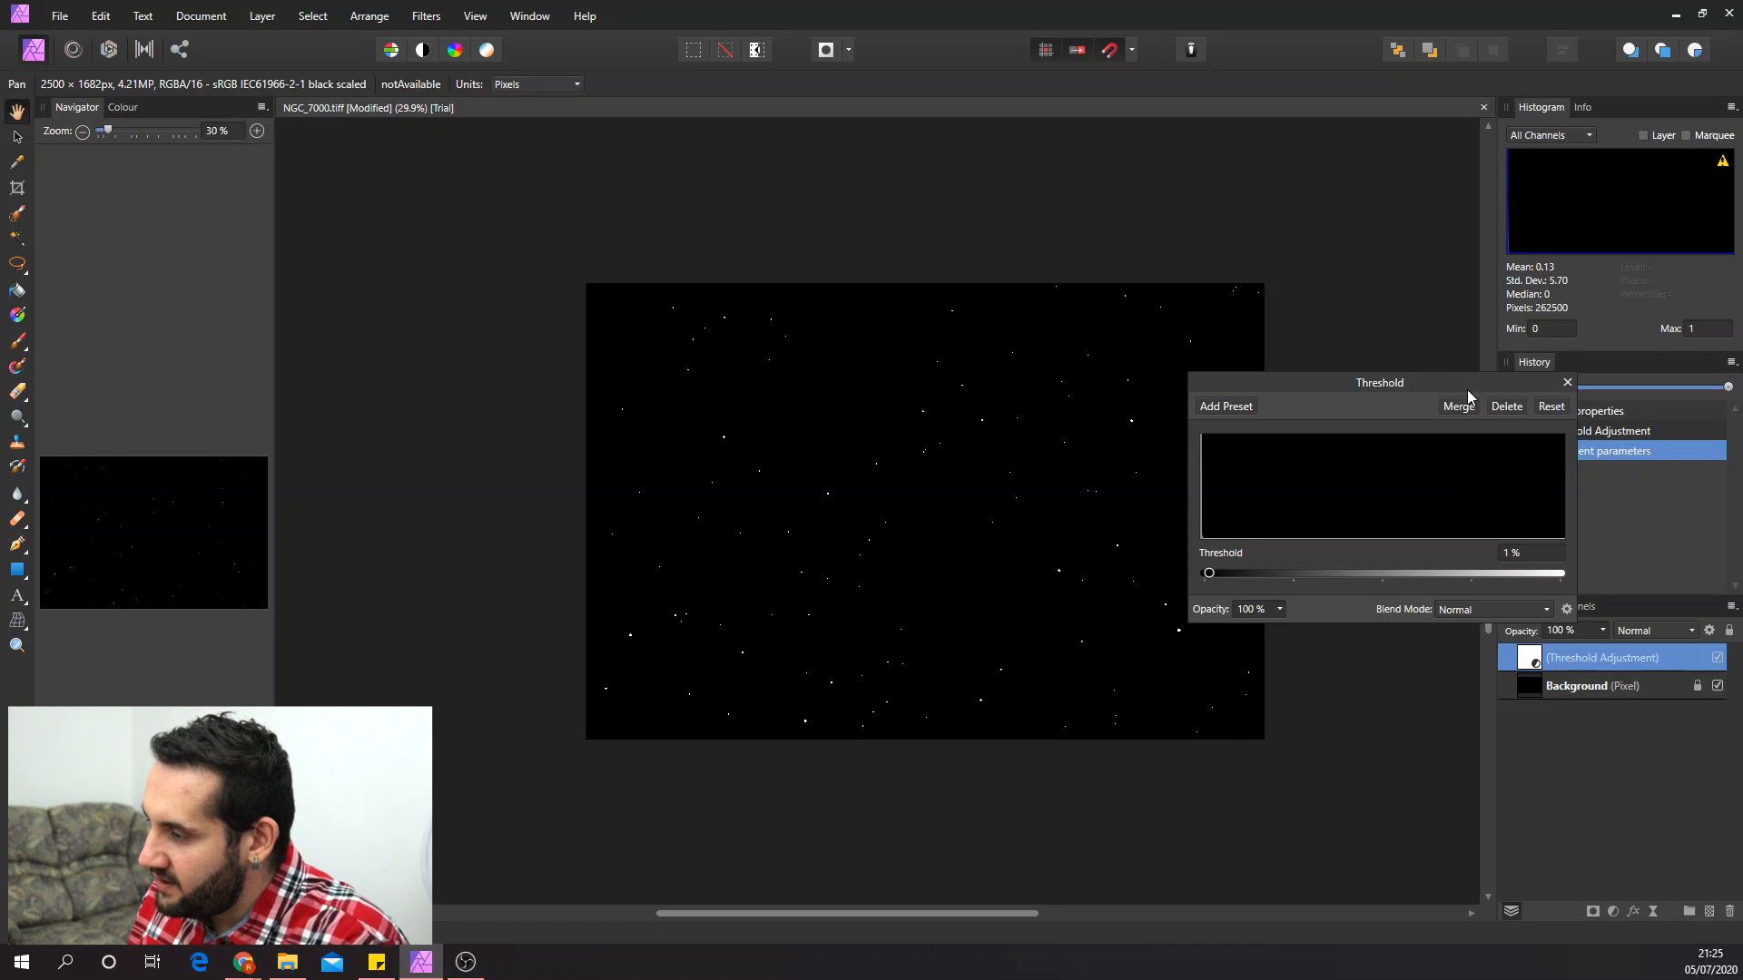
click(1567, 384)
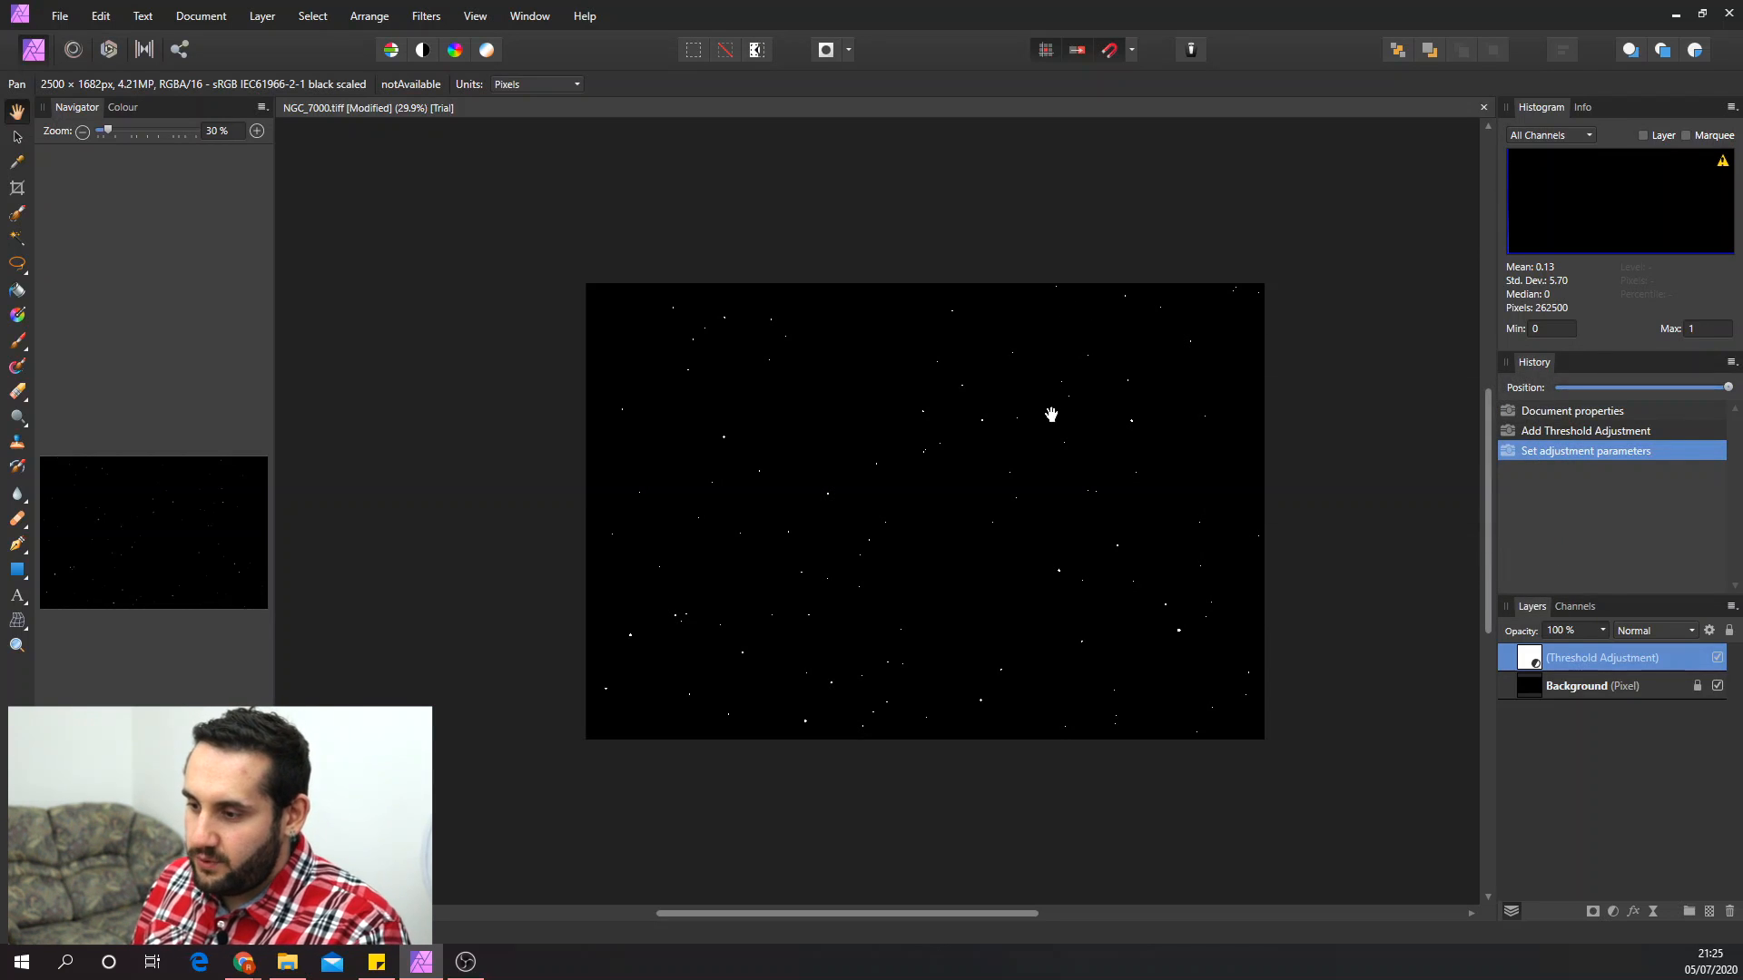
- Inspect the thresholded star field and add a new colour sampler to the Info readouts
scroll(653, 615, up, 2)
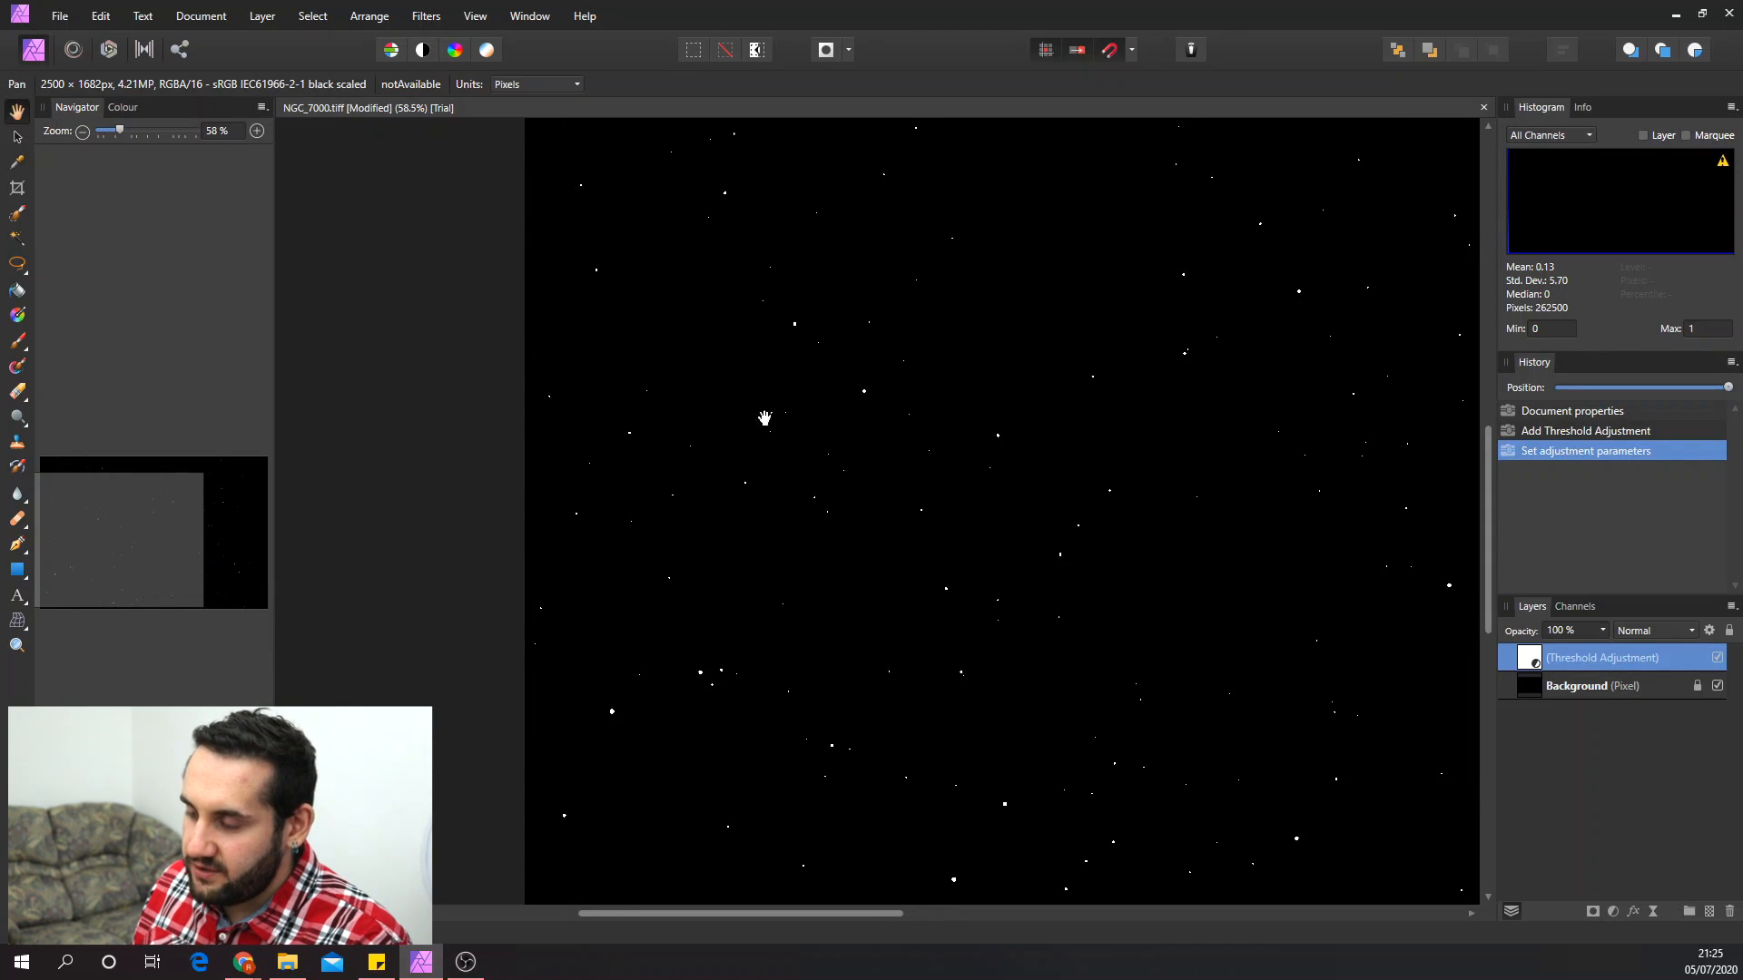
scroll(690, 316, up, 2)
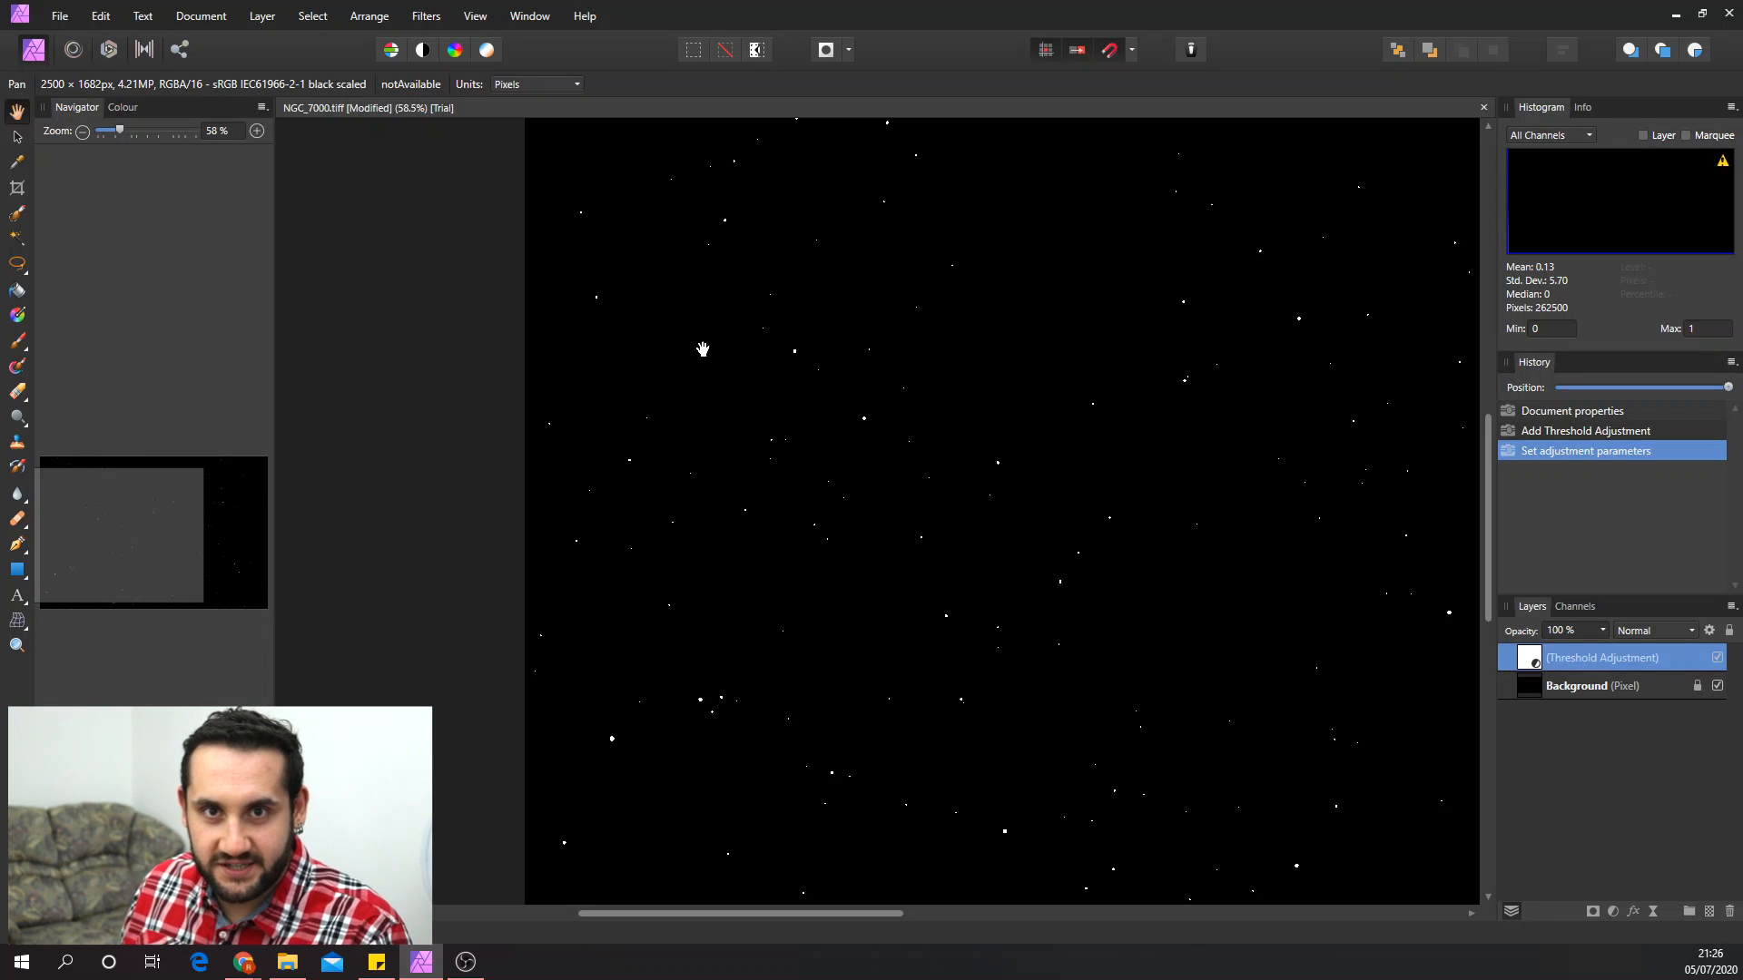
scroll(912, 320, down, 1)
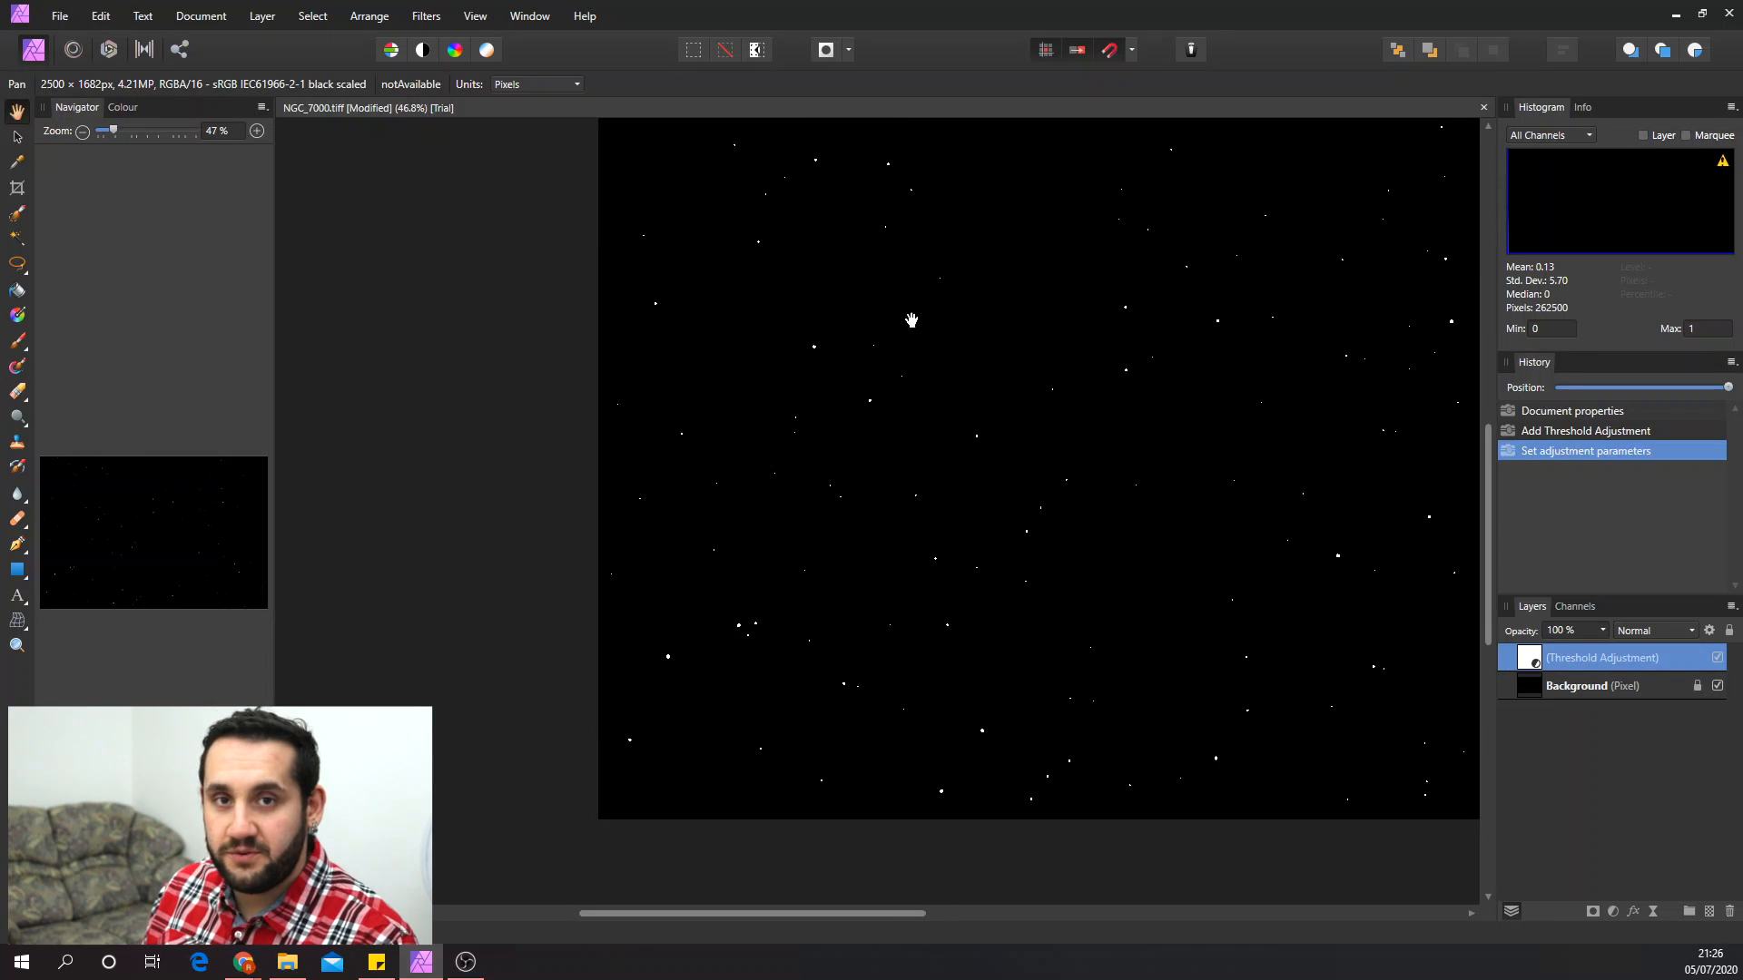
click(1583, 108)
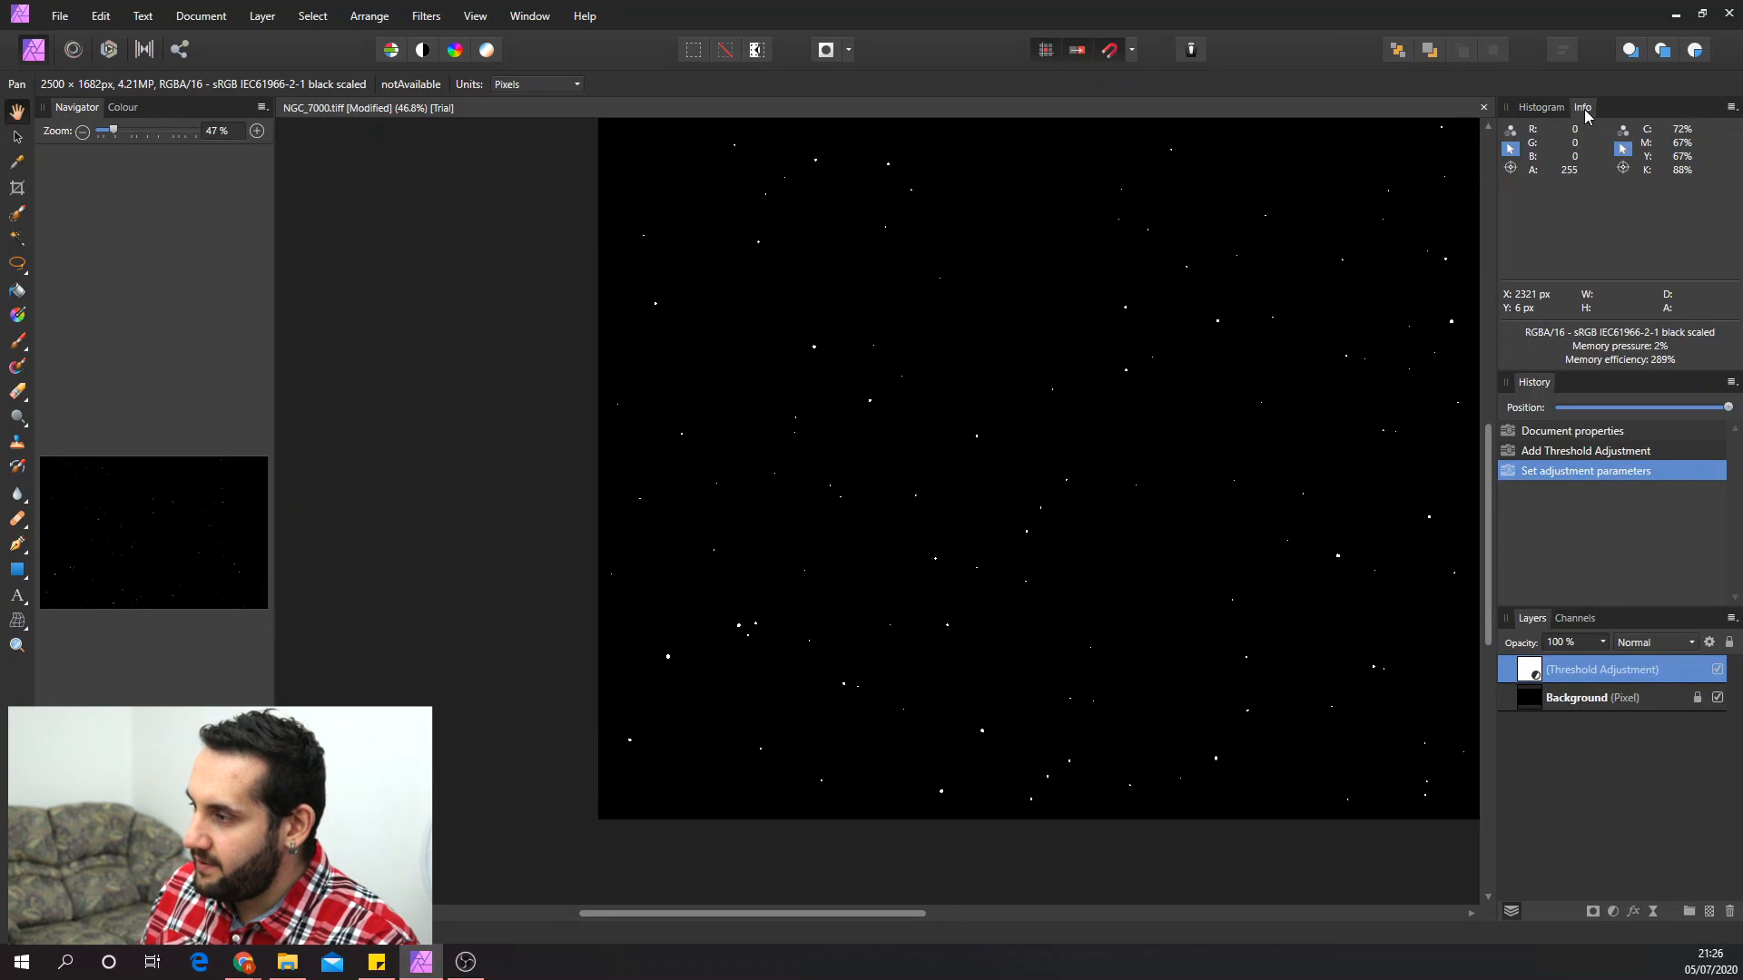
click(1731, 108)
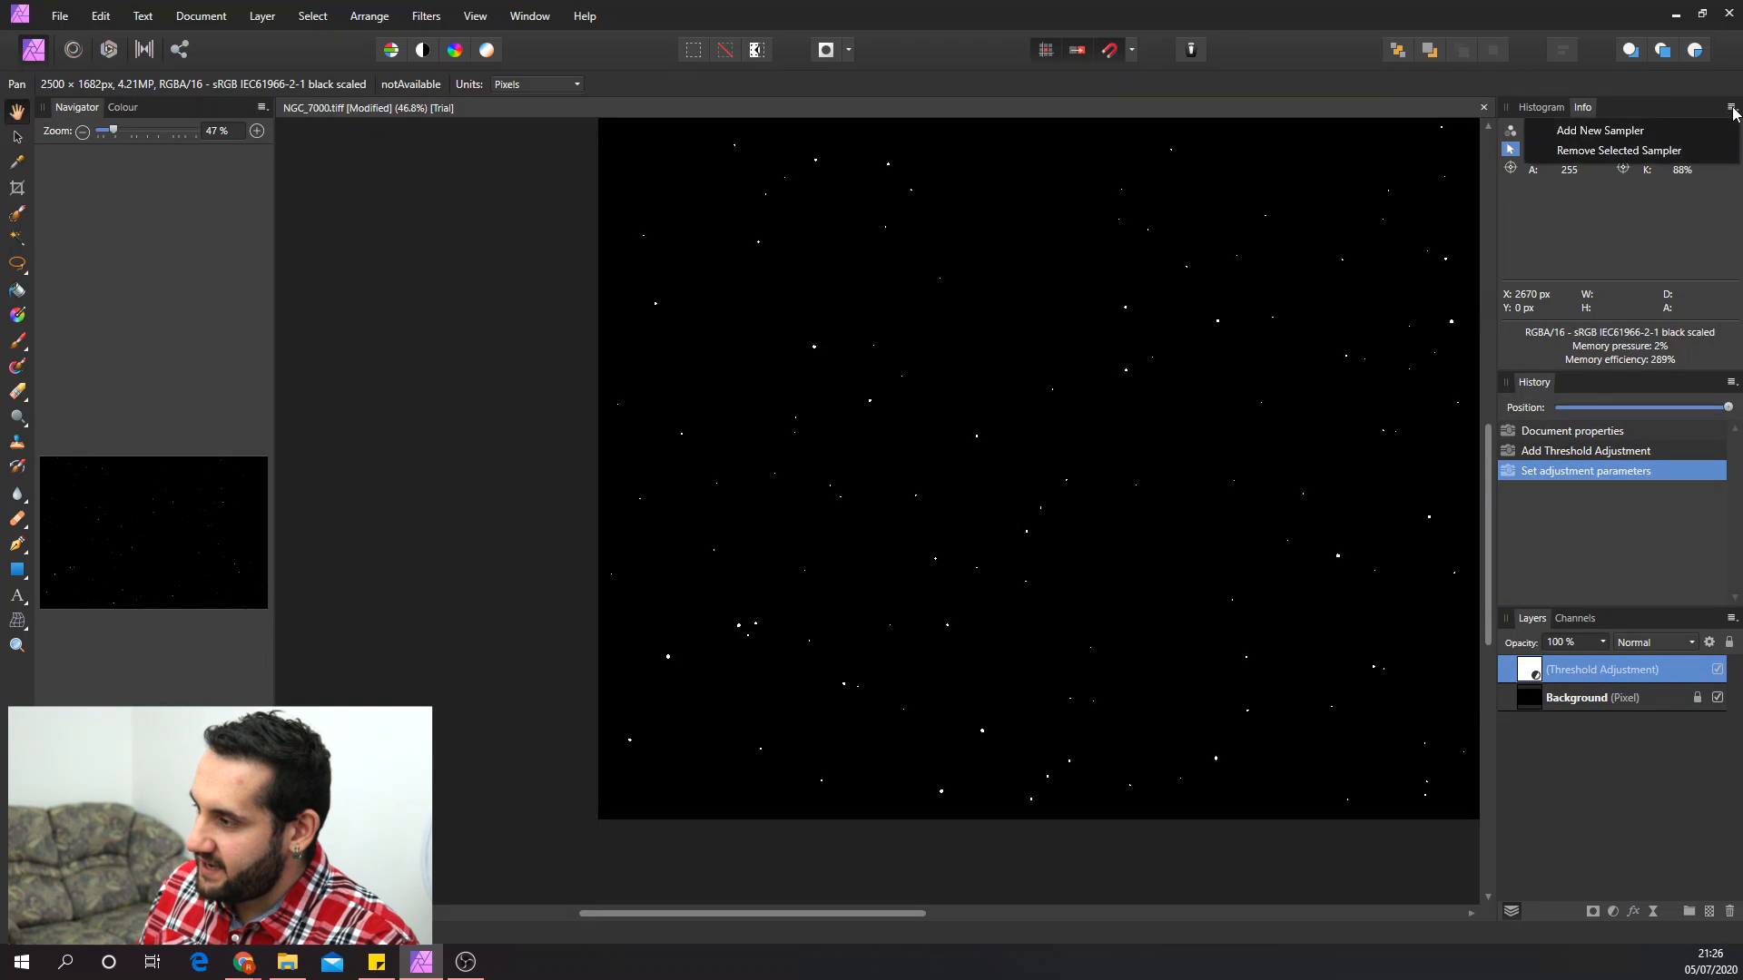
click(1660, 136)
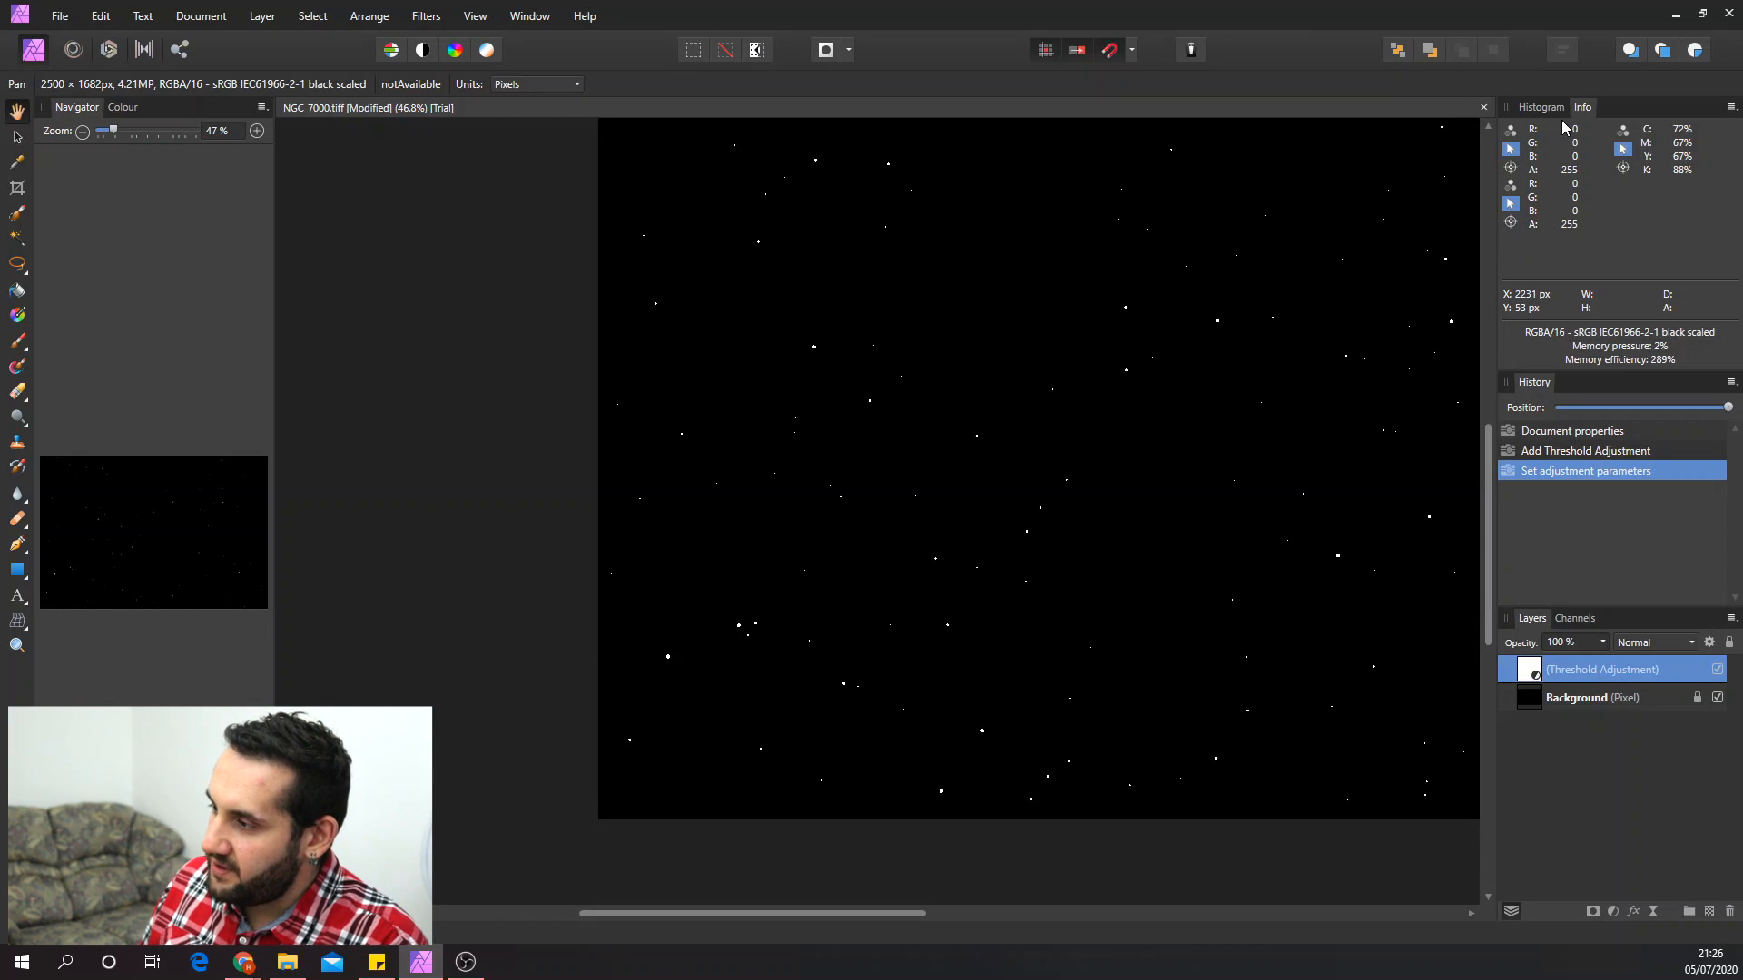
- Place the first sampler on a bright star in the image's lower left and the second on dark sky in its upper left
scroll(751, 627, up, 2)
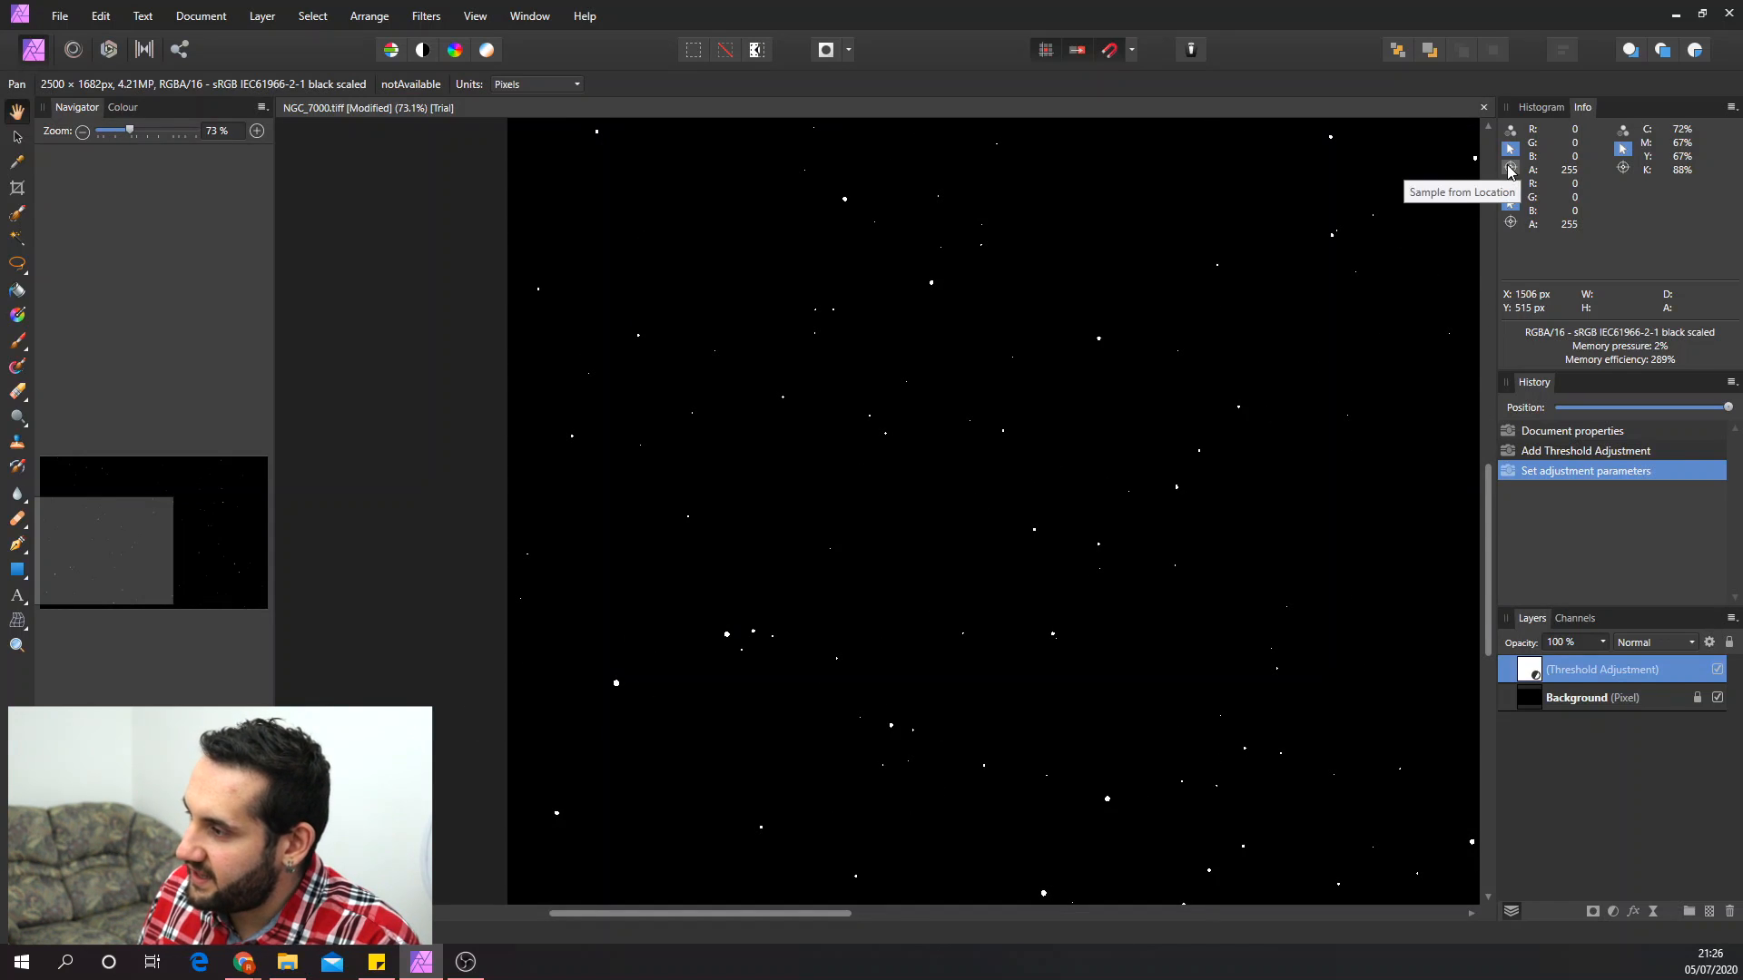
mouse_move(1514, 167)
mouse_down()
mouse_move(1534, 166)
mouse_move(1215, 393)
mouse_move(753, 663)
mouse_move(633, 692)
mouse_move(616, 681)
mouse_up()
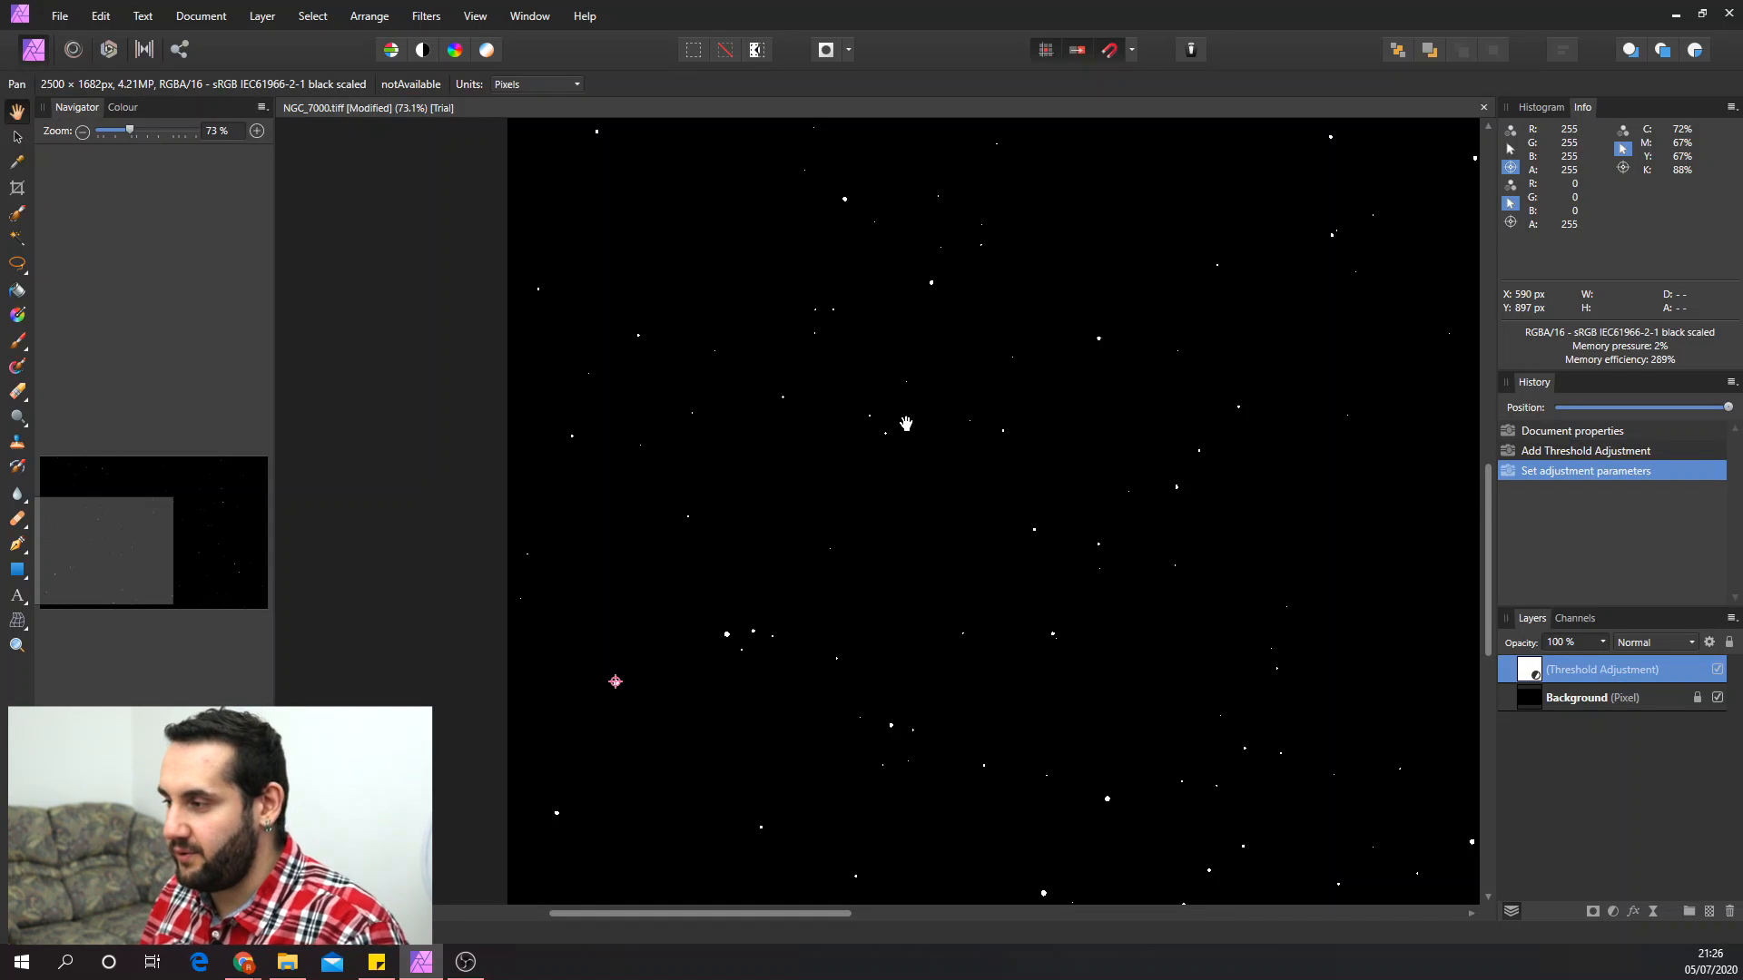
scroll(906, 424, up, 5)
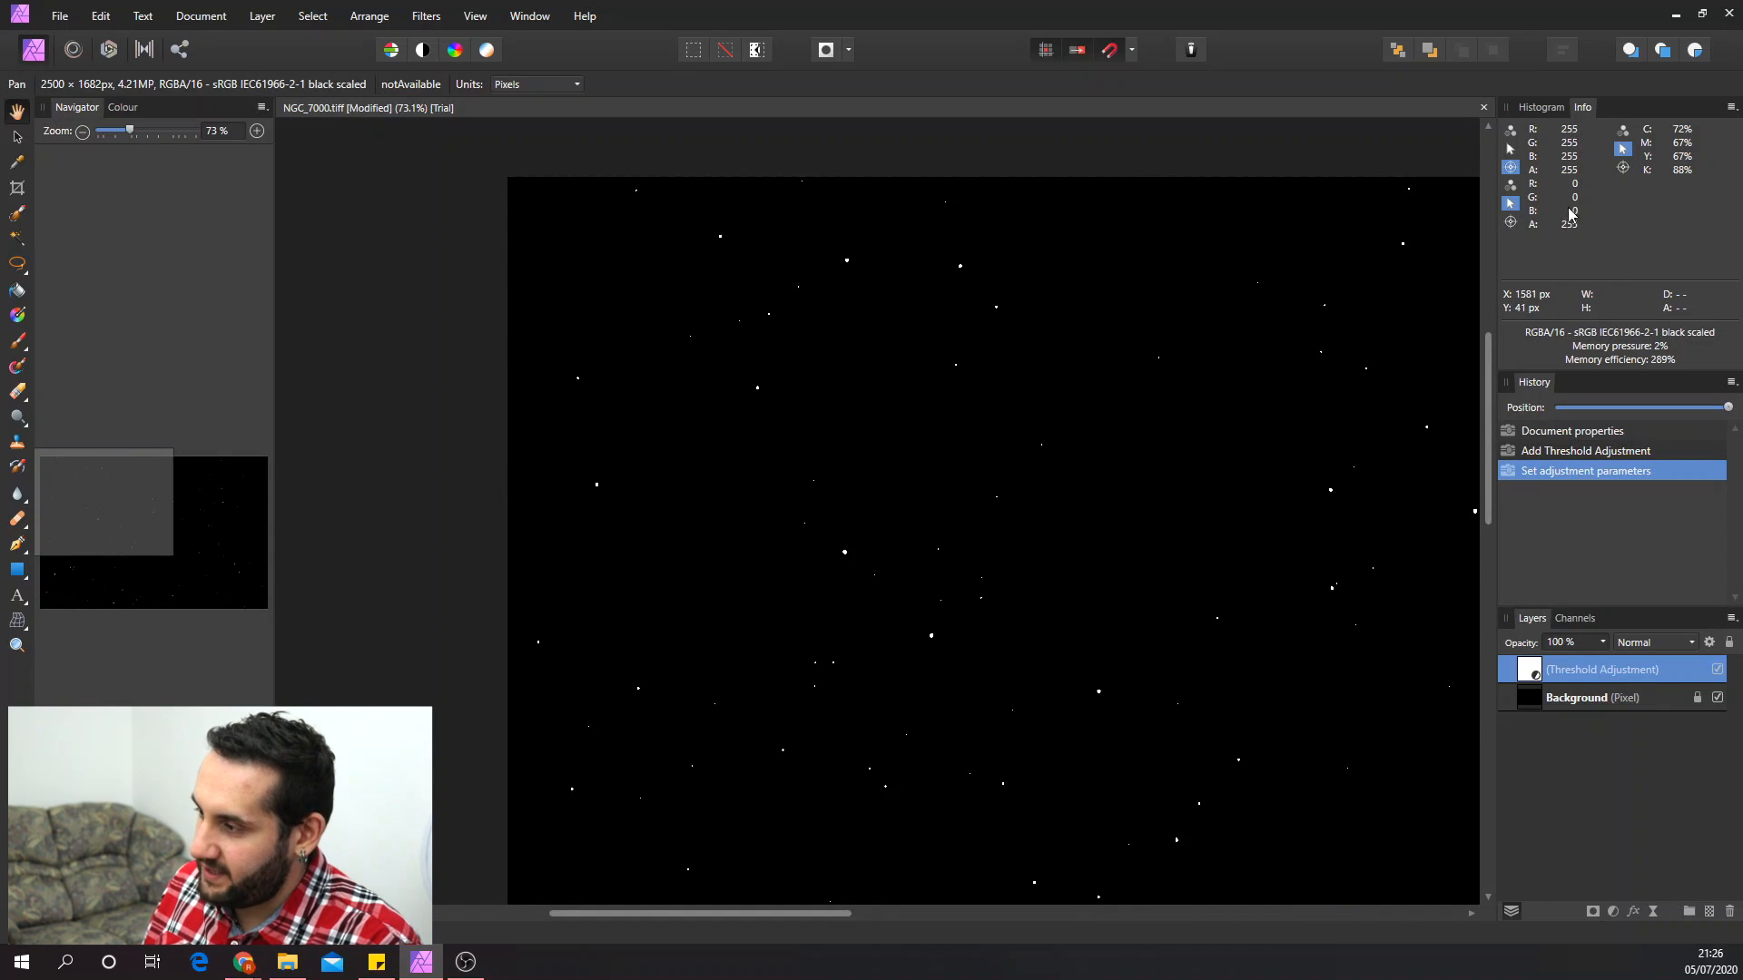
mouse_move(1511, 223)
mouse_down()
mouse_move(1368, 271)
mouse_move(651, 402)
mouse_up()
scroll(1031, 478, down, 3)
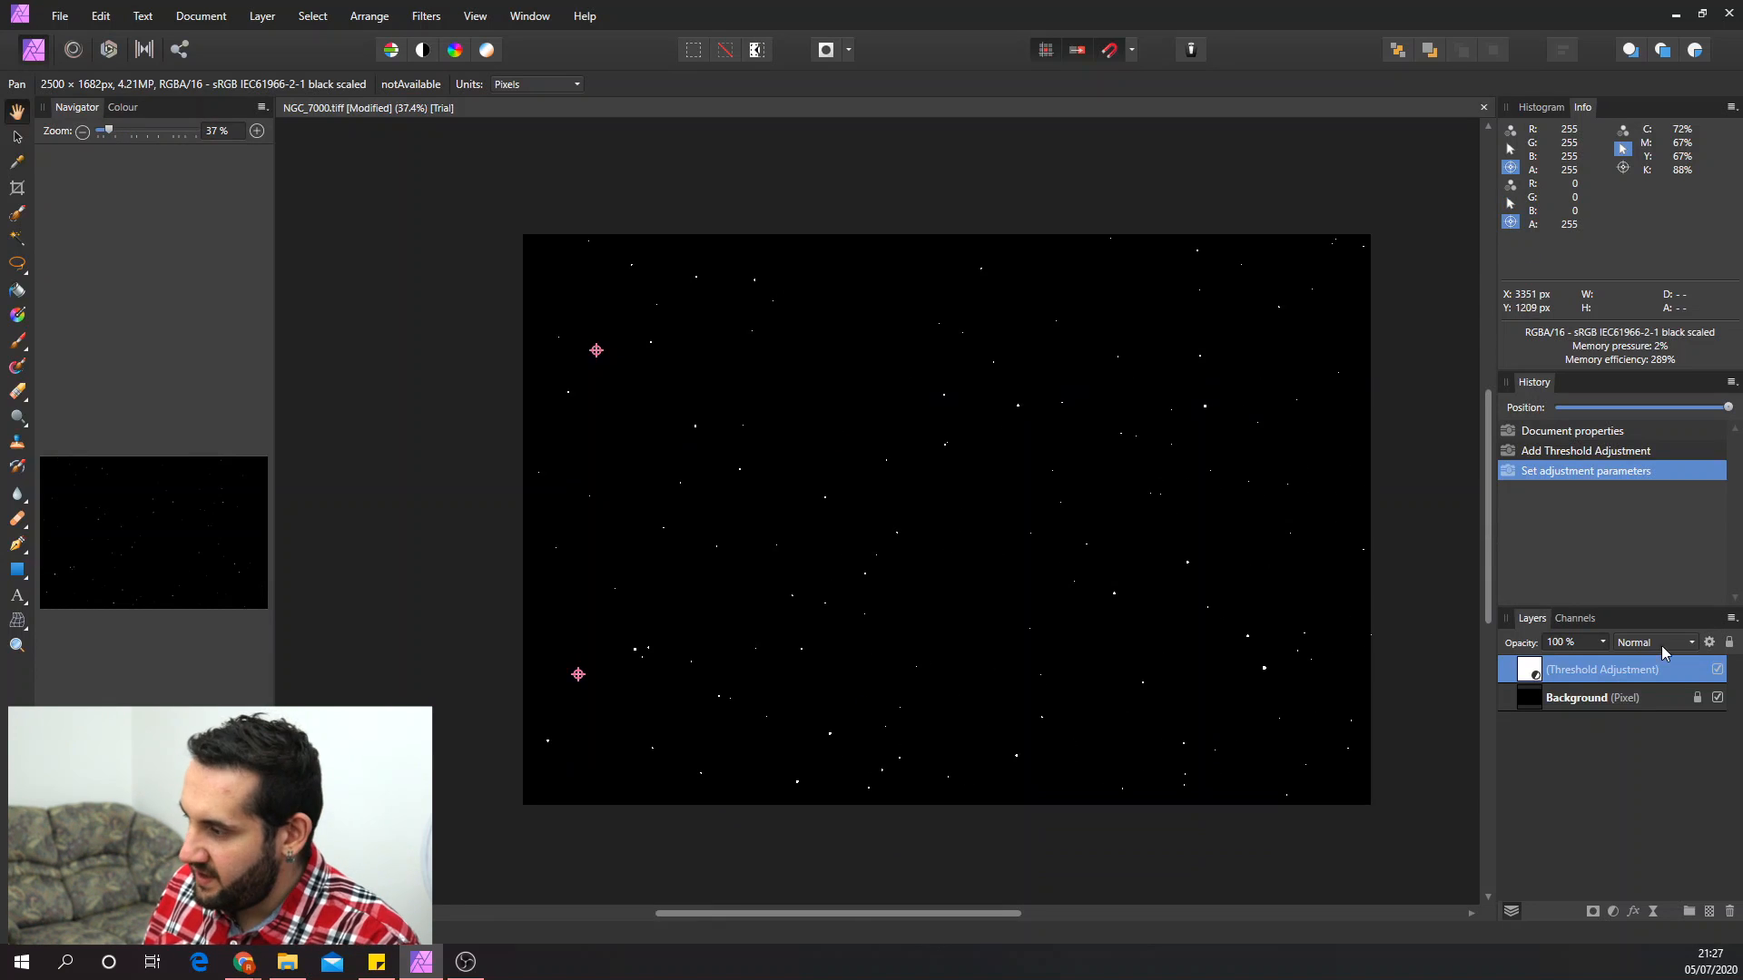
- Delete the Threshold adjustment layer and add a Levels adjustment above the Background layer
drag(1675, 671, 1729, 910)
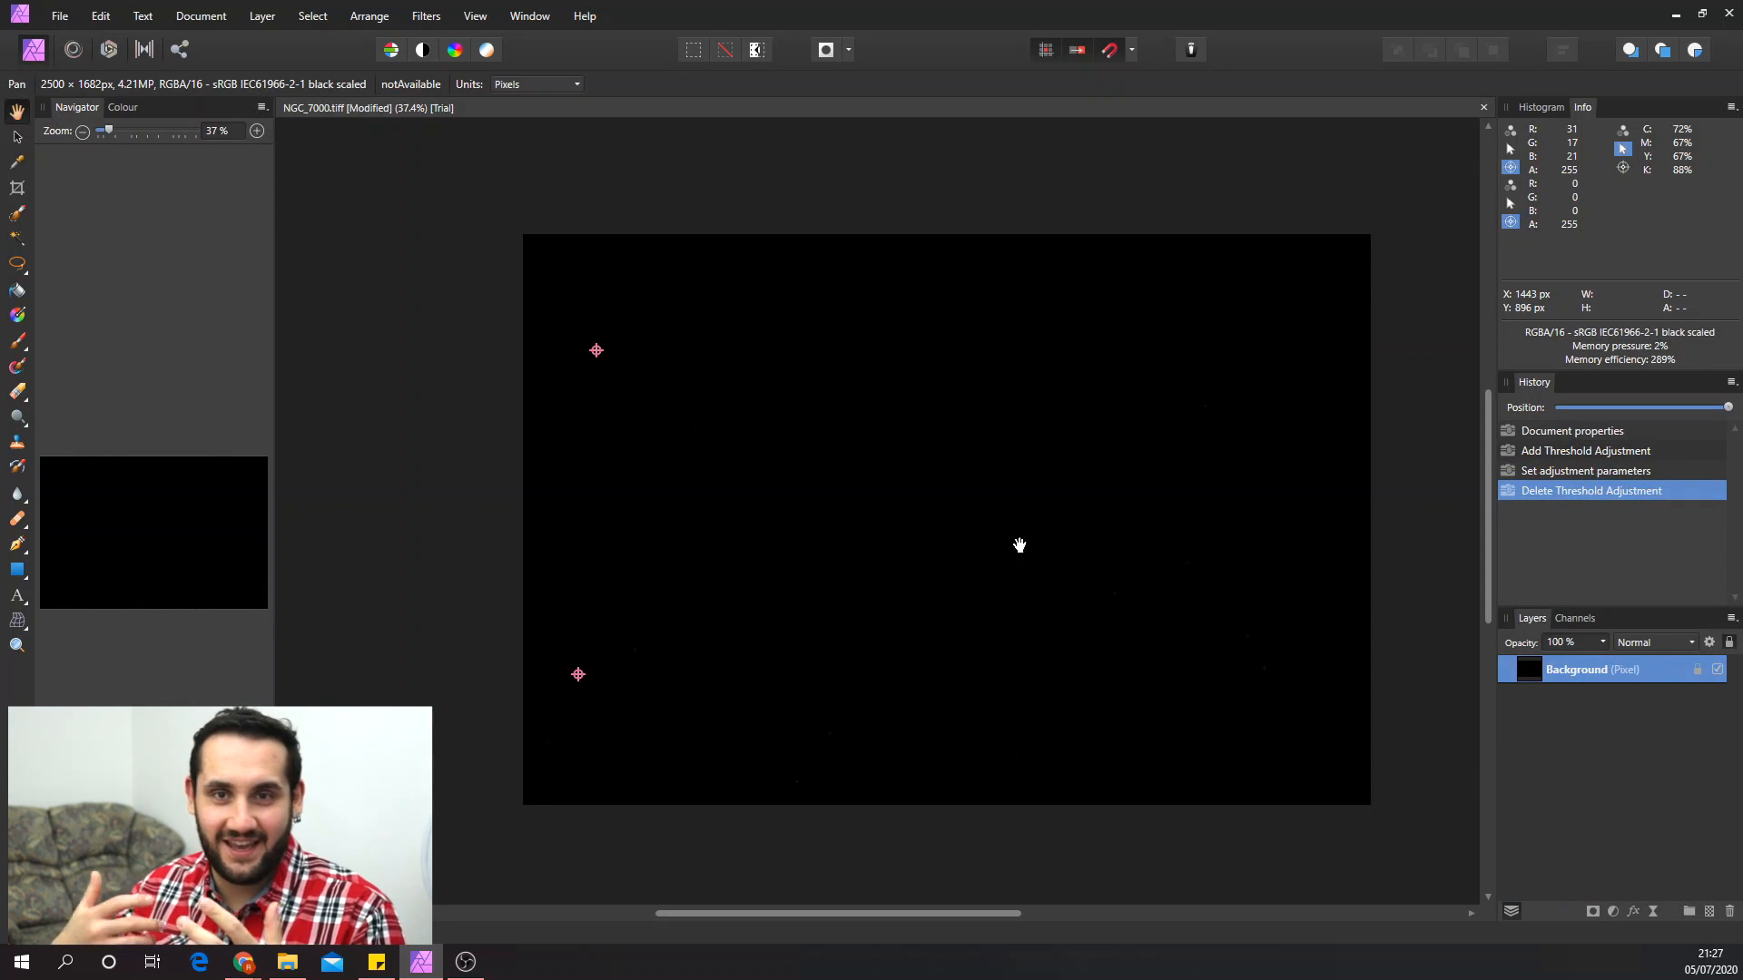
click(1541, 107)
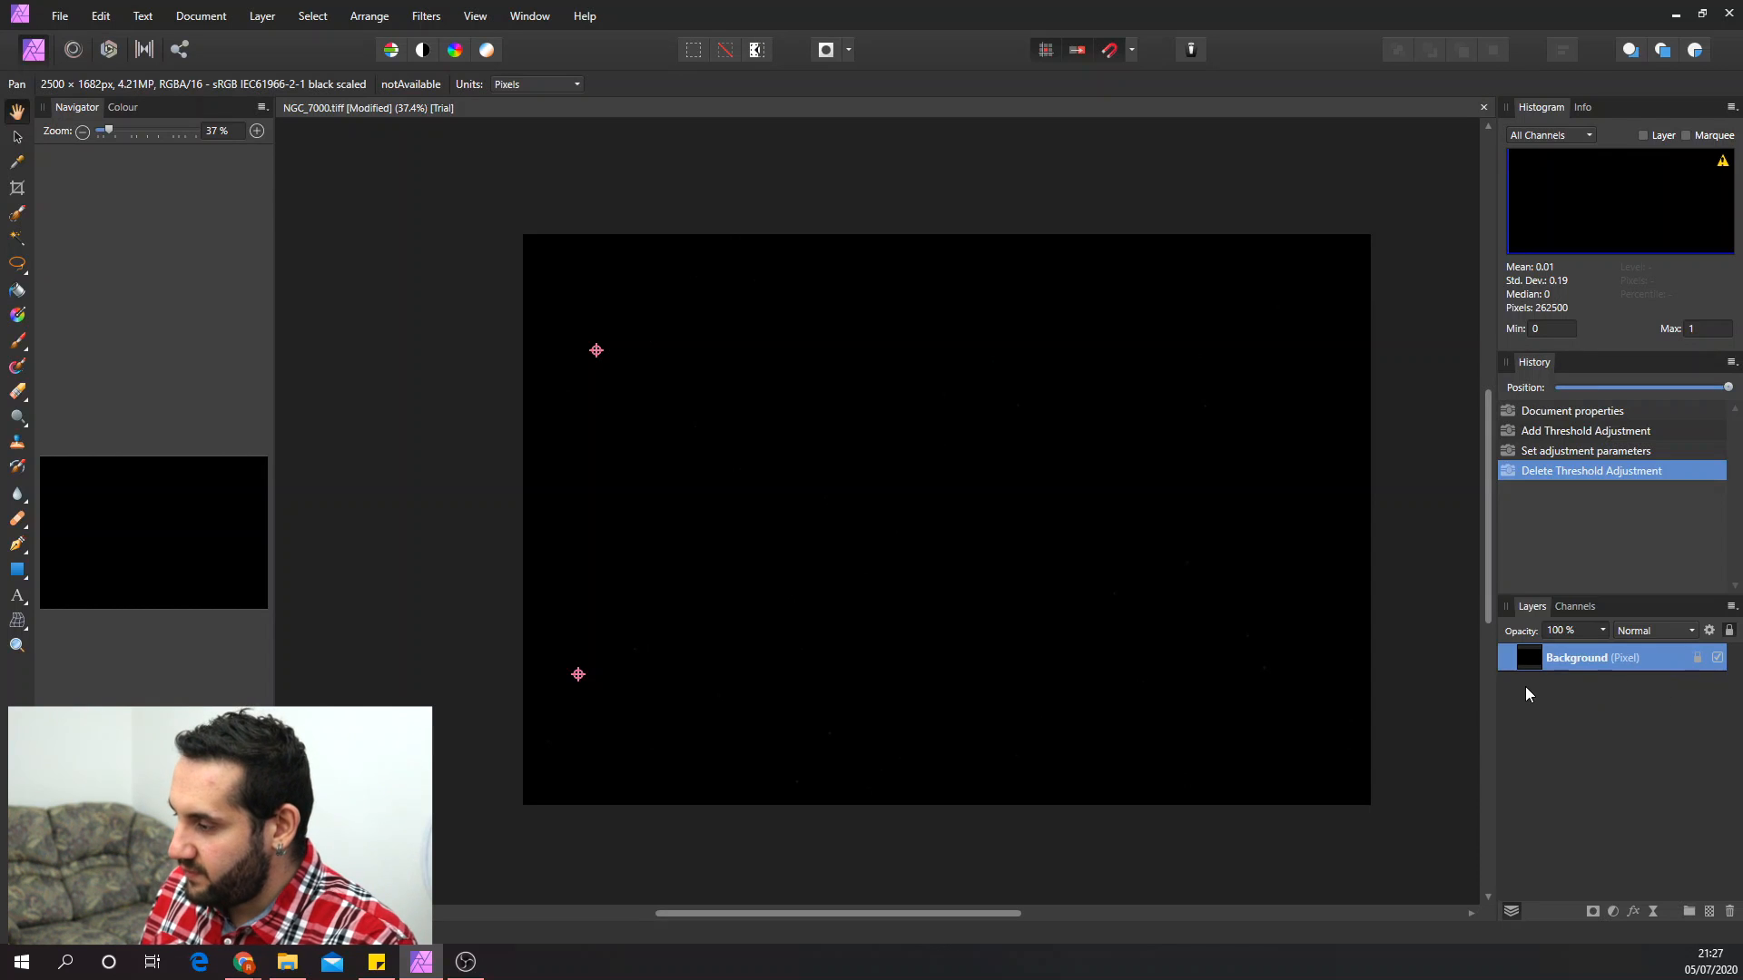
click(1613, 912)
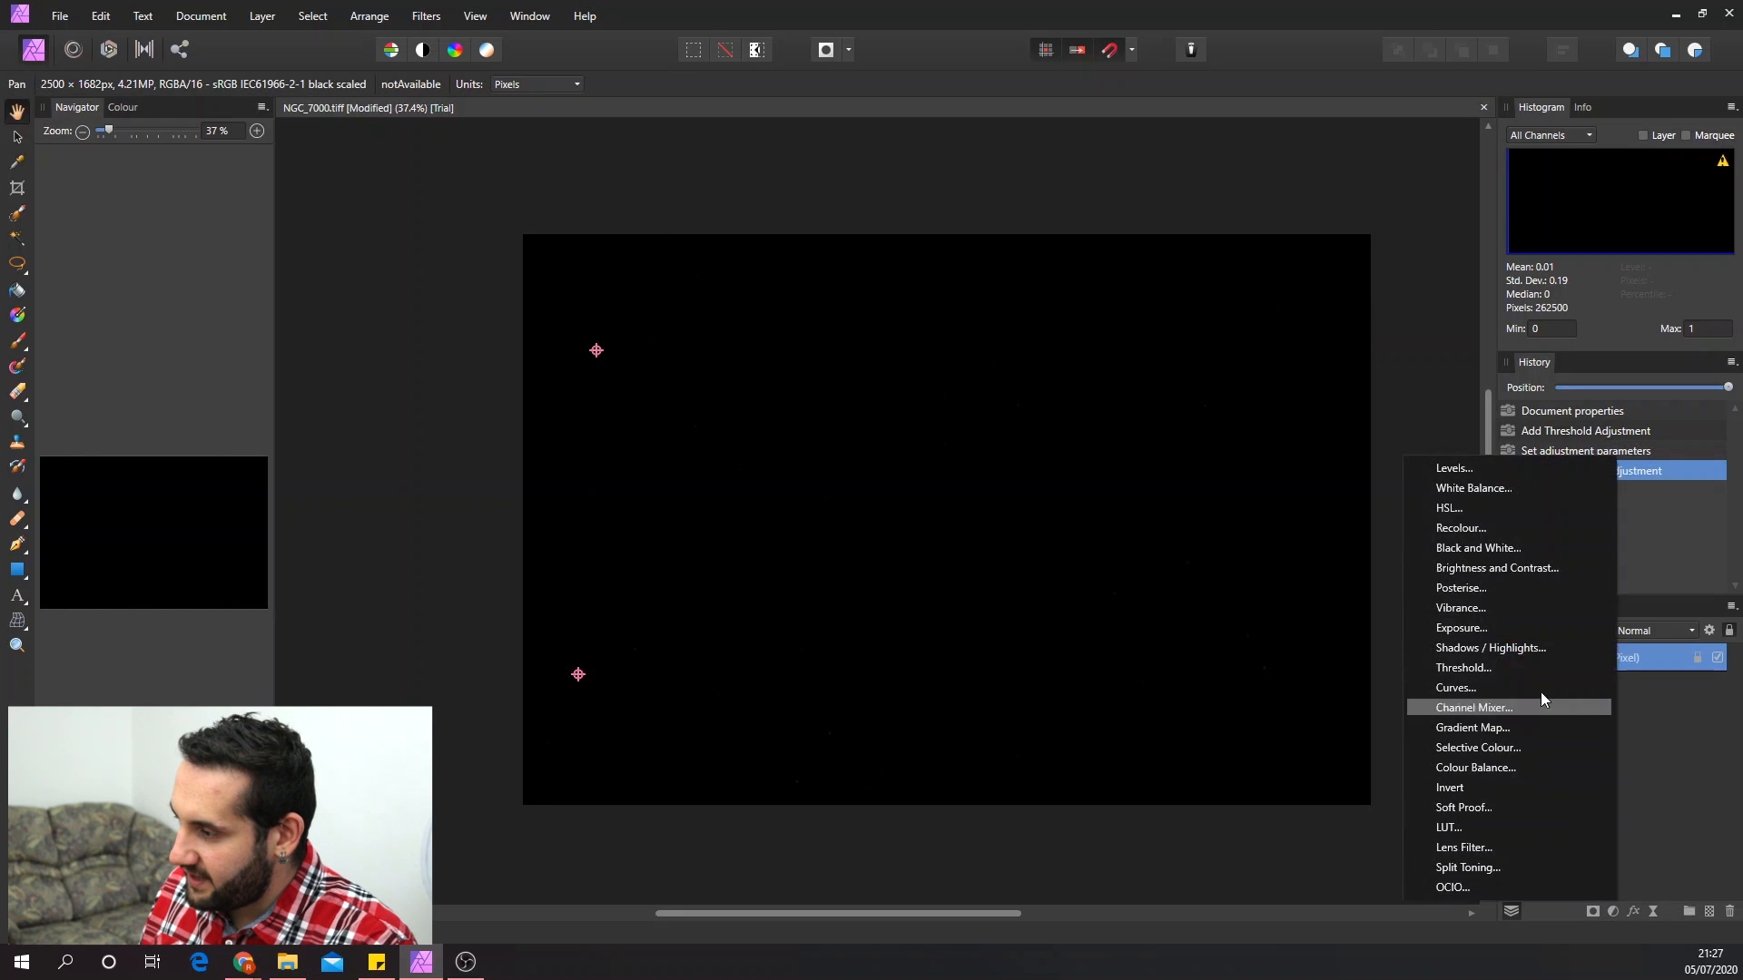
click(1432, 467)
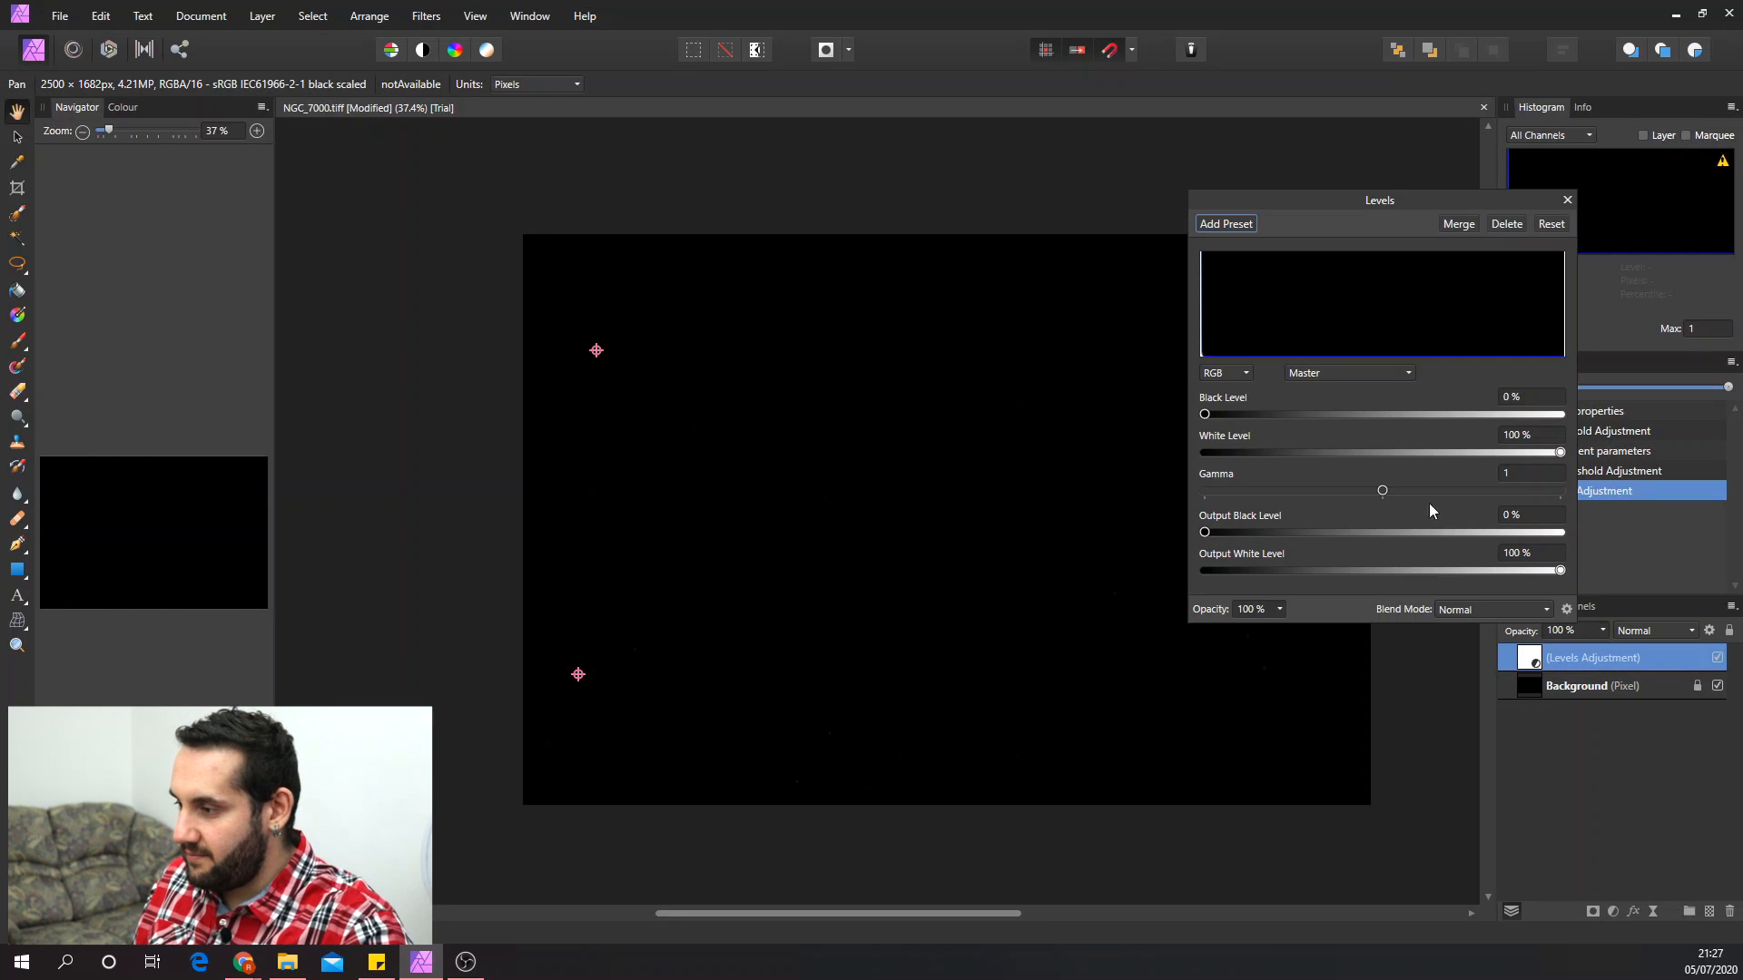
drag(1563, 451, 1298, 451)
key(Return)
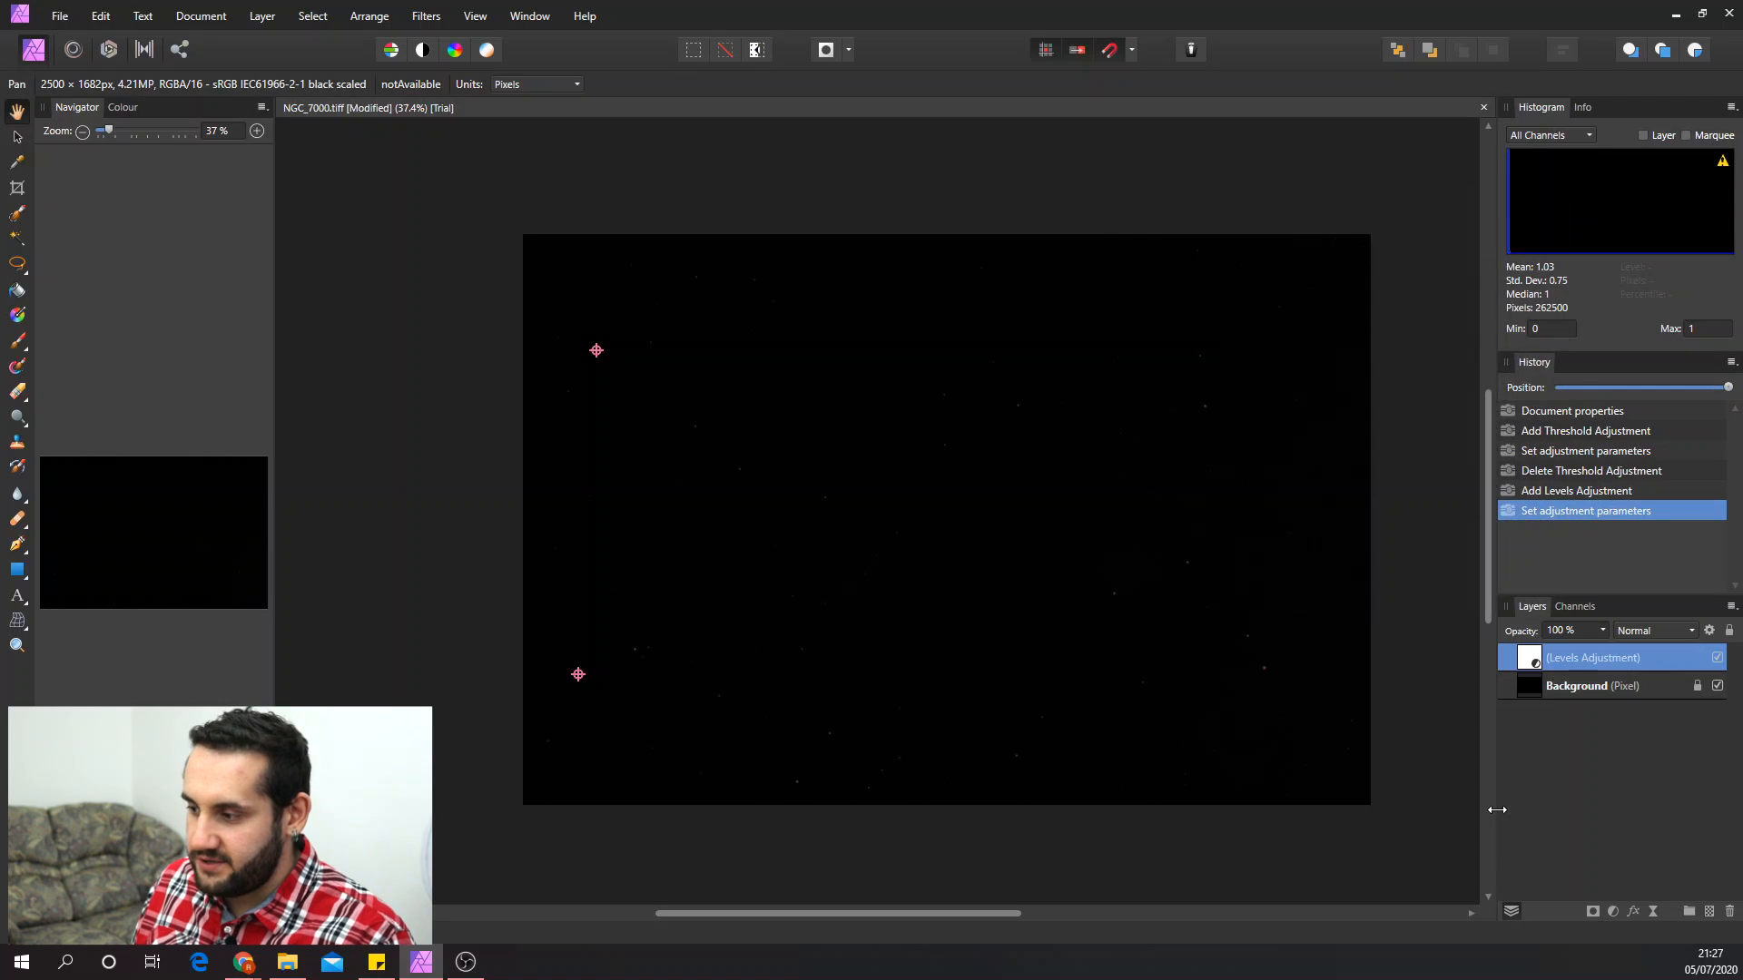
double_click(1543, 660)
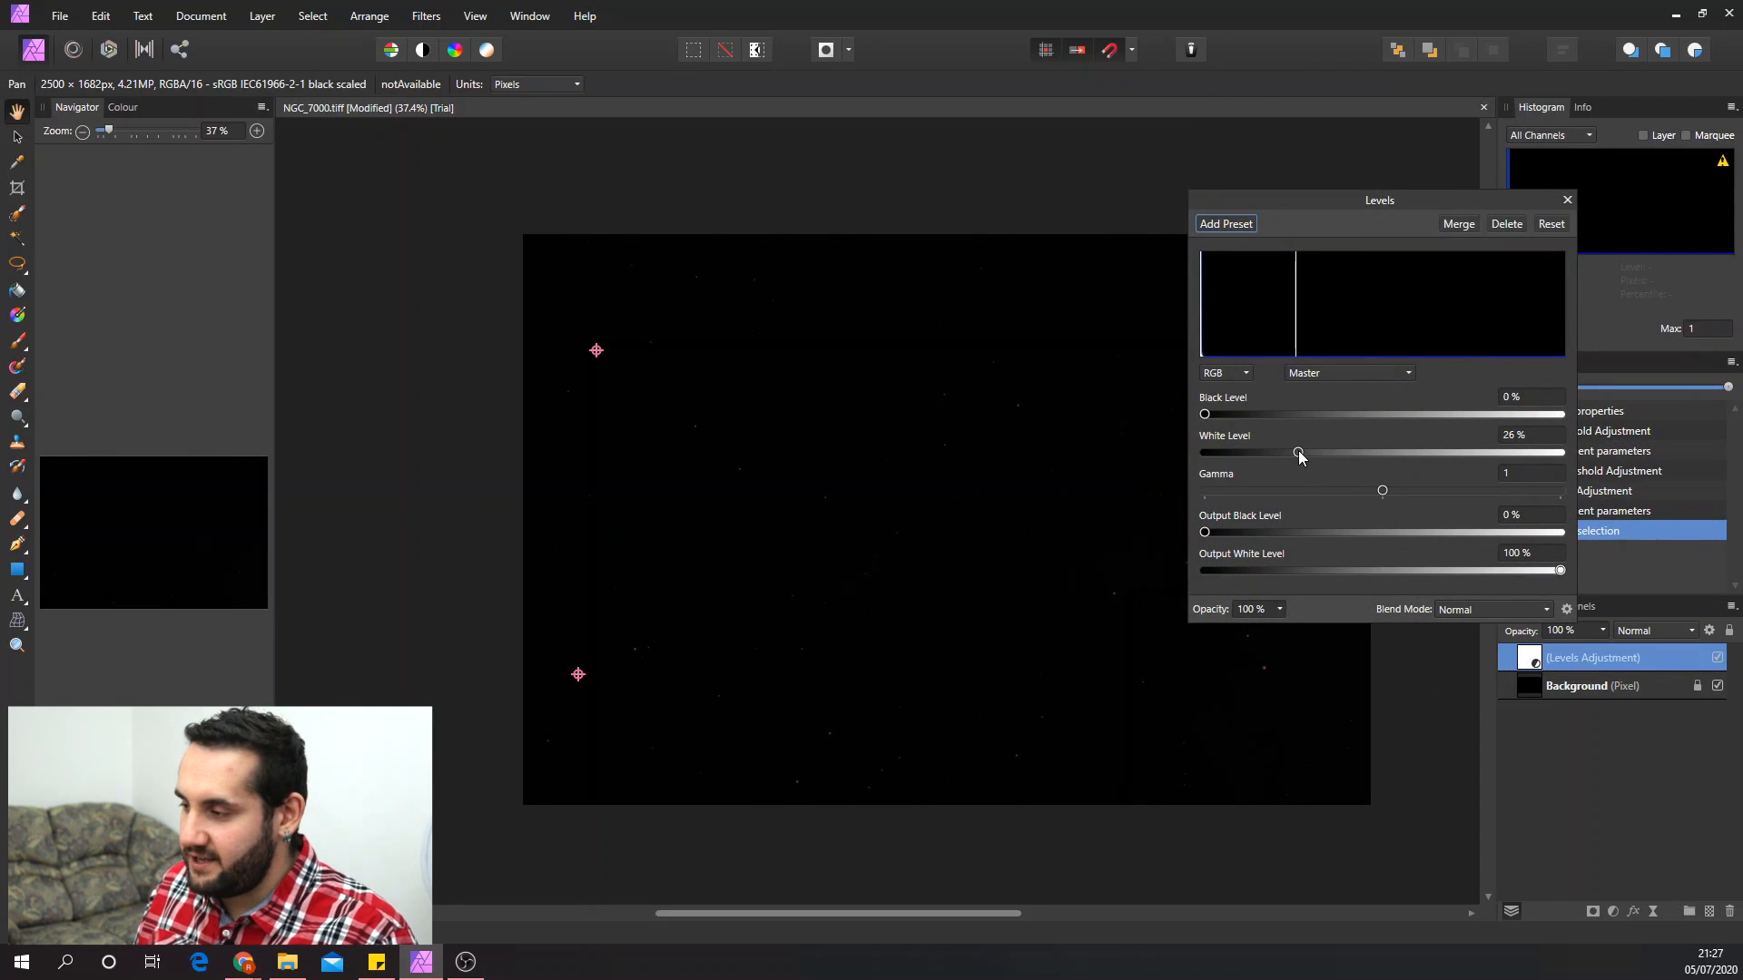
drag(1298, 452, 1576, 451)
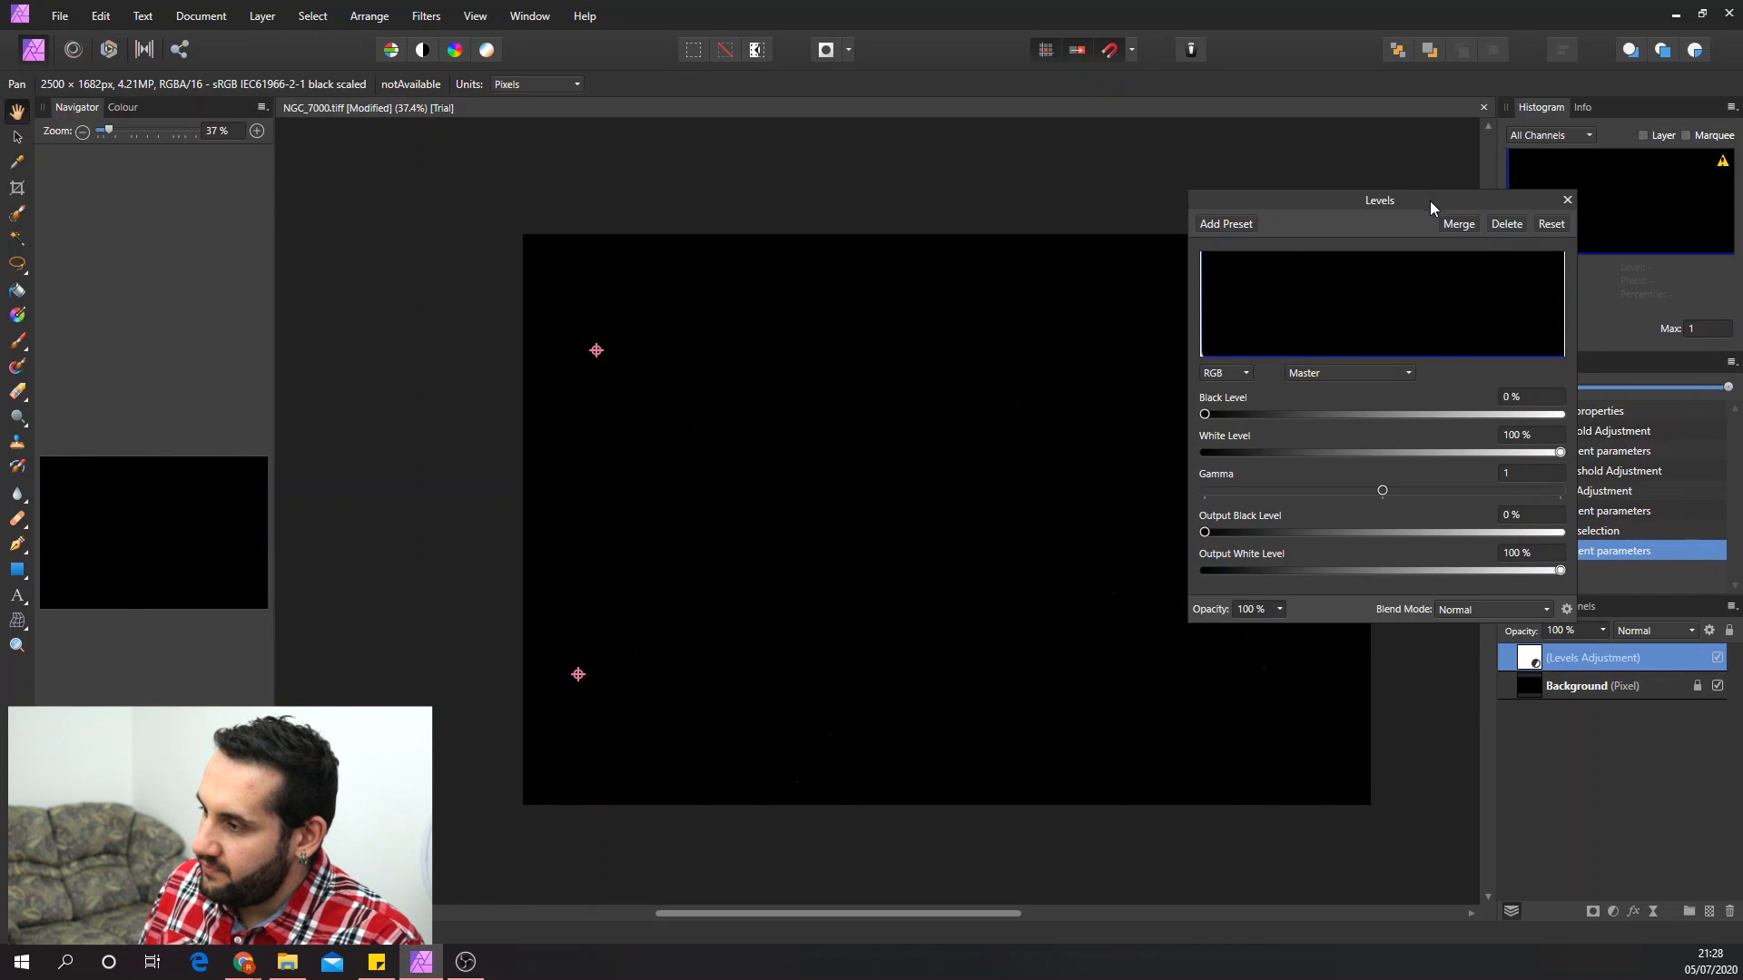
- Set the Levels adjustment's white level to 15% while checking the star and sky samplers in the Info readouts
drag(1431, 199, 1280, 165)
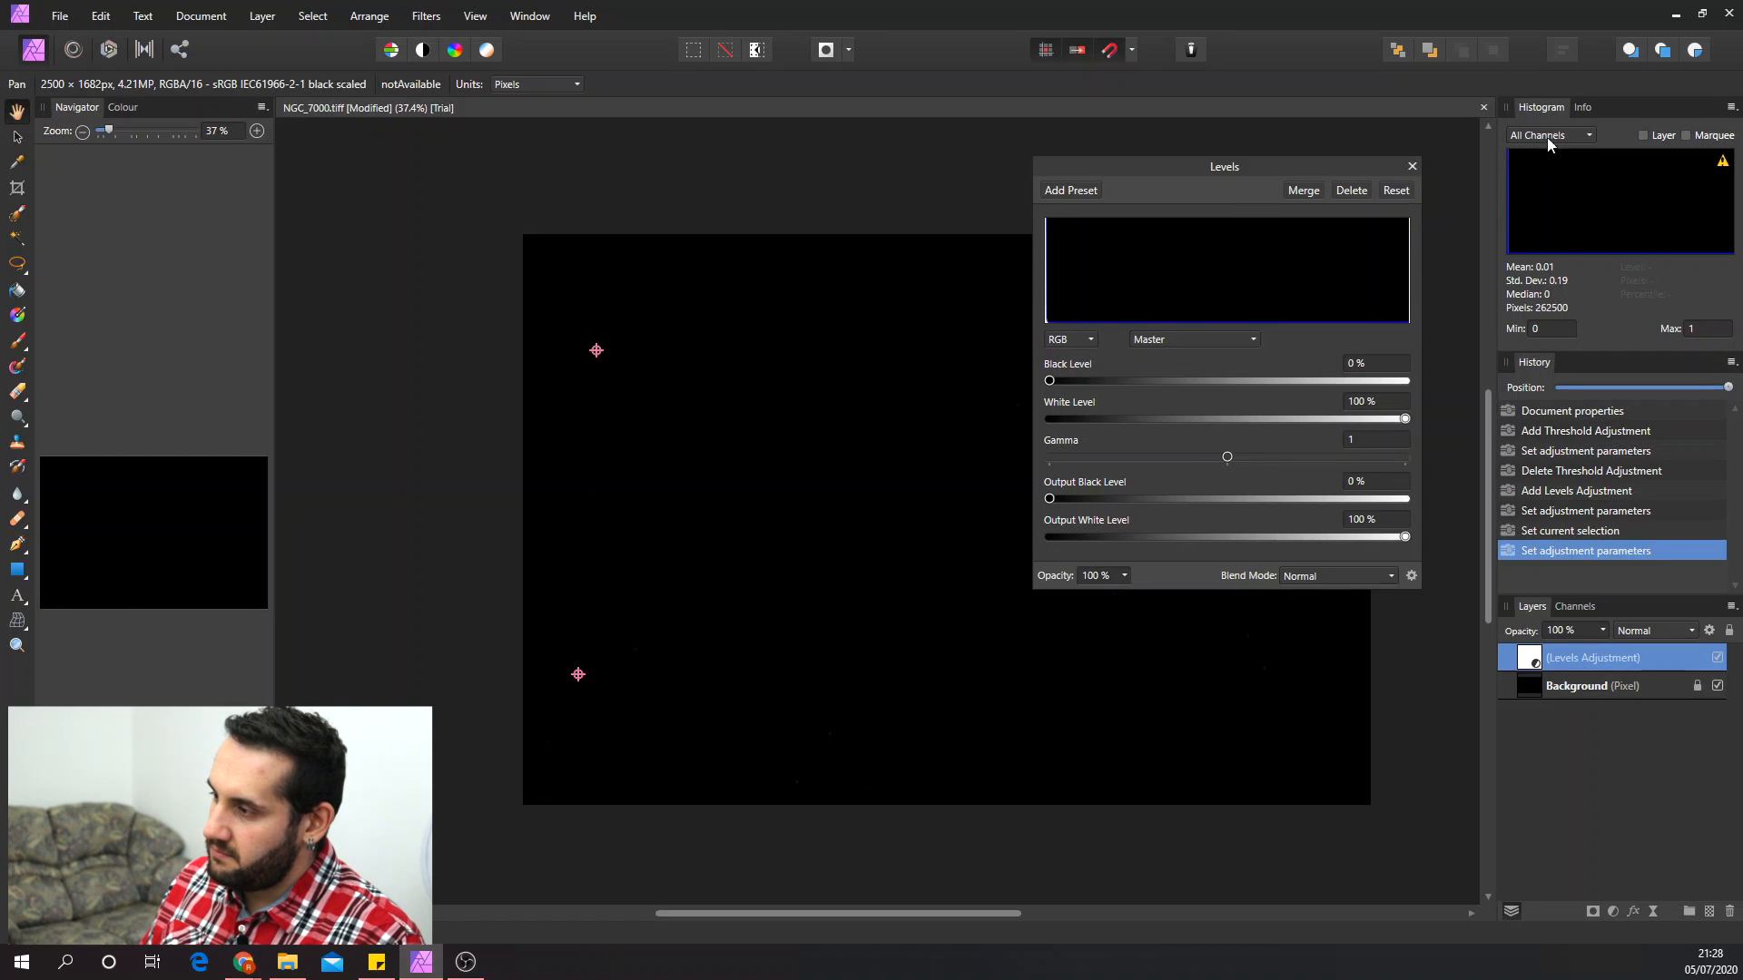
click(1582, 108)
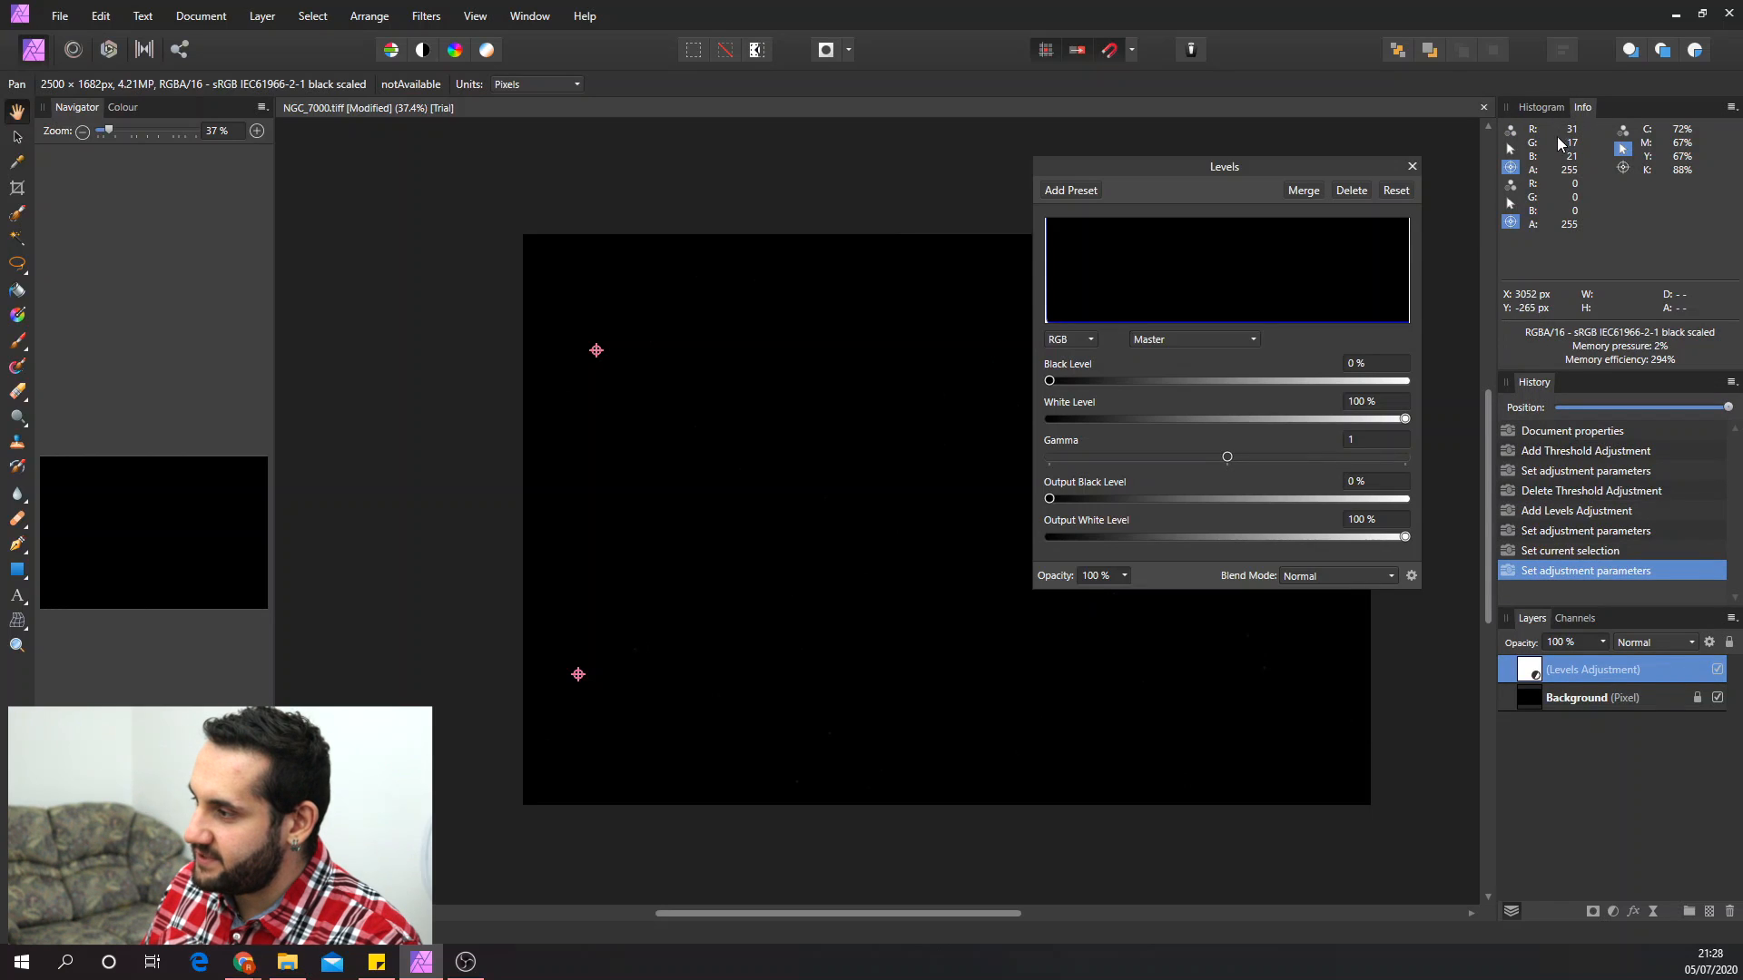
drag(1408, 416, 1072, 418)
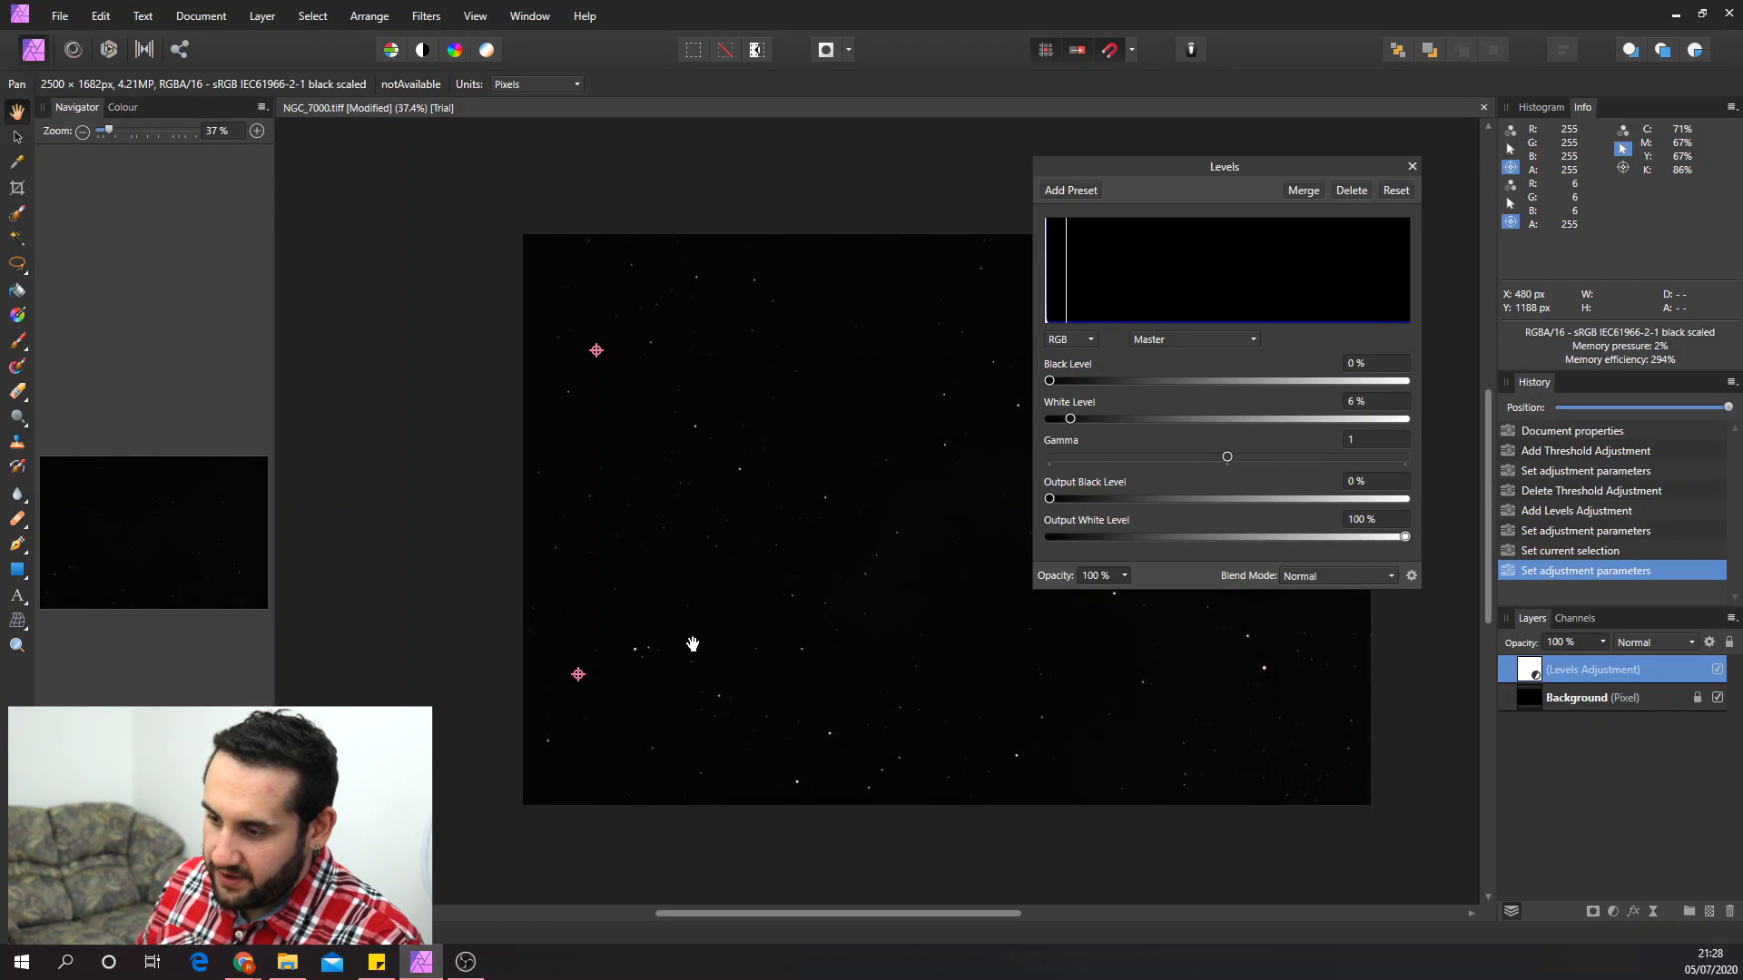
drag(1213, 151, 1188, 87)
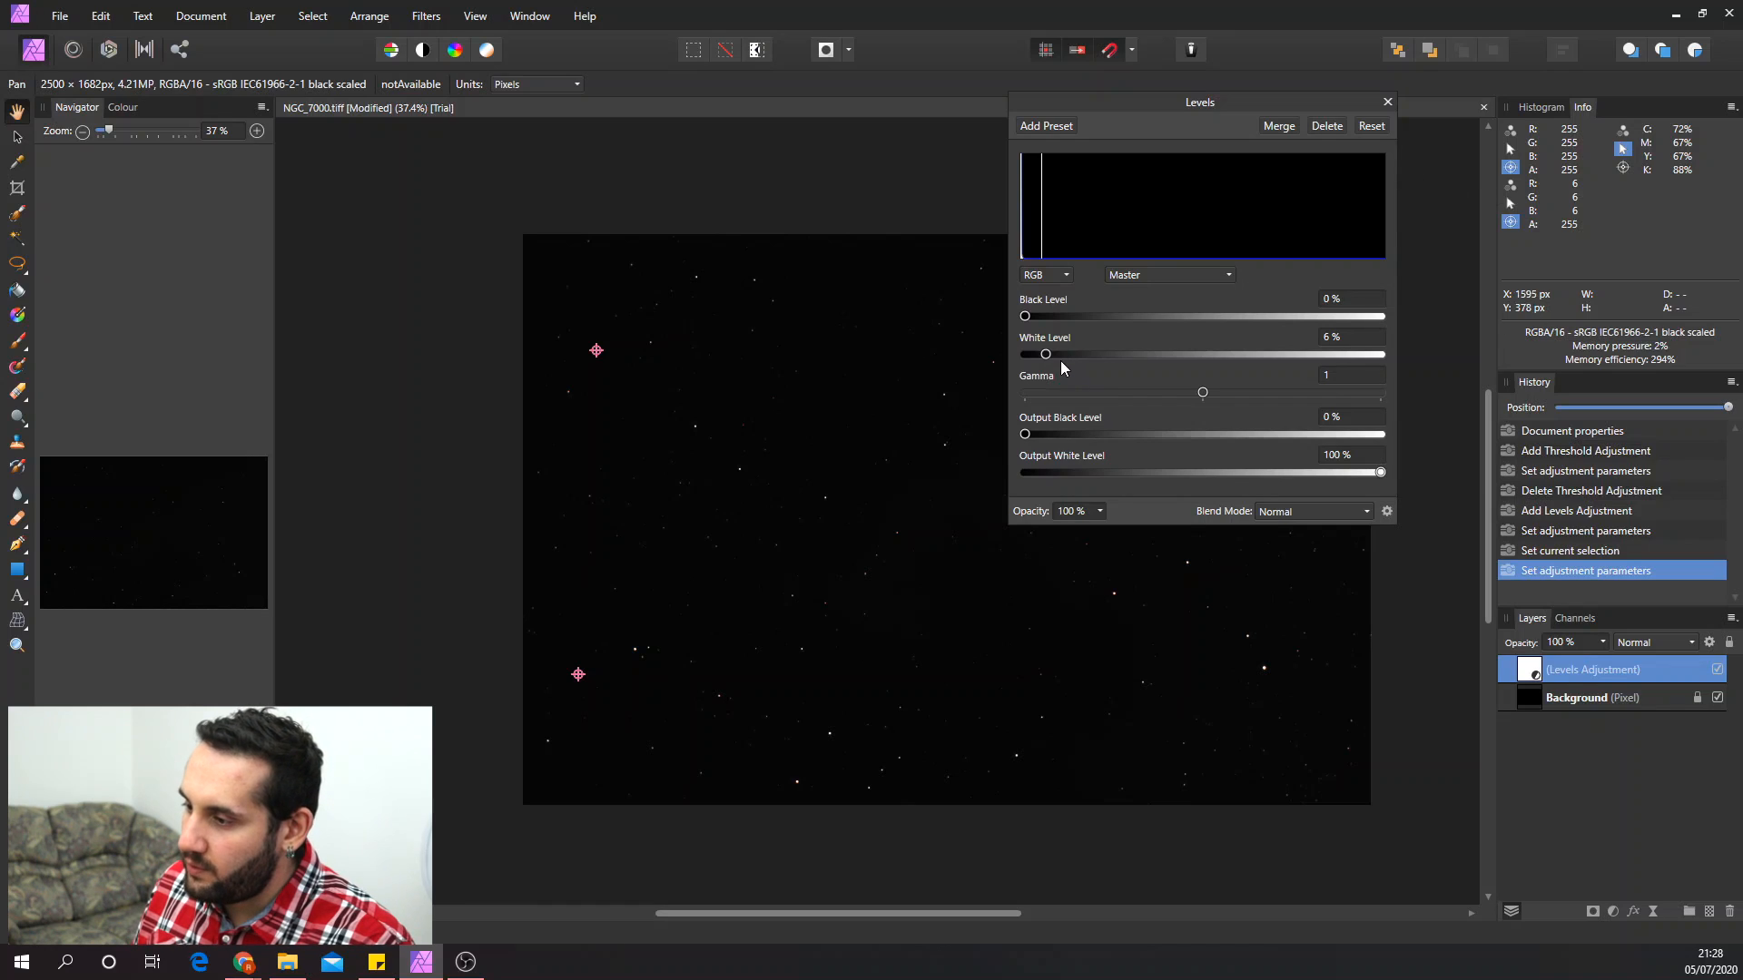
drag(1045, 357, 1081, 357)
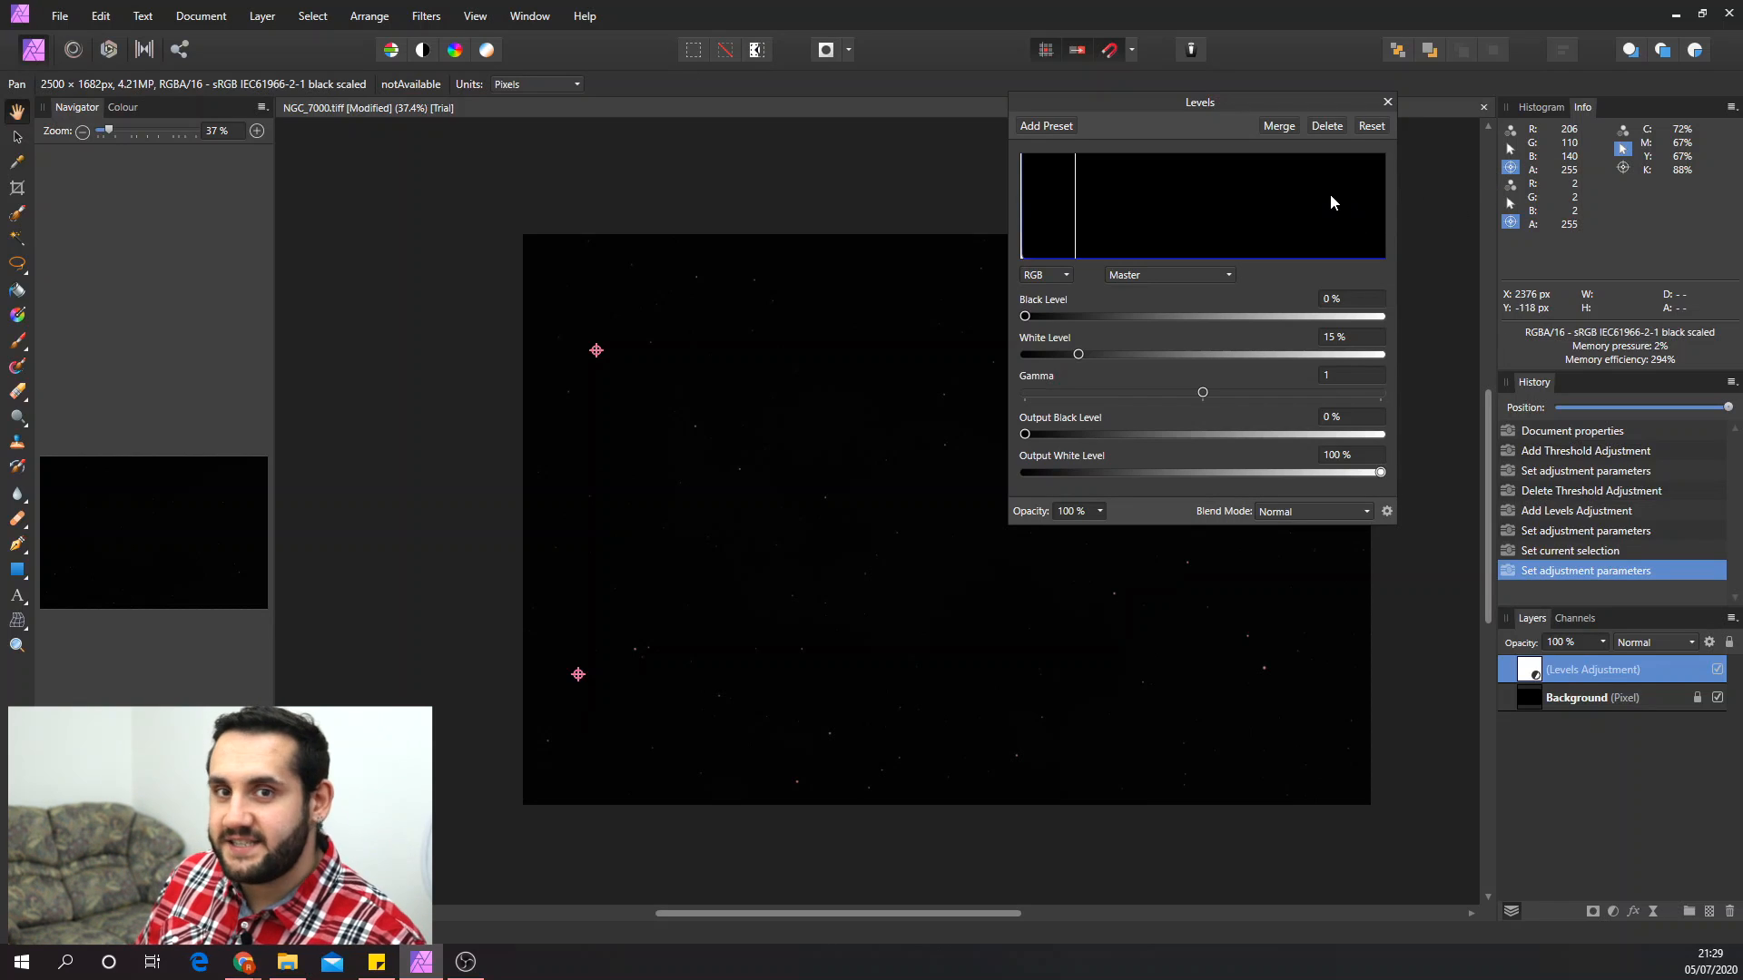
click(1388, 102)
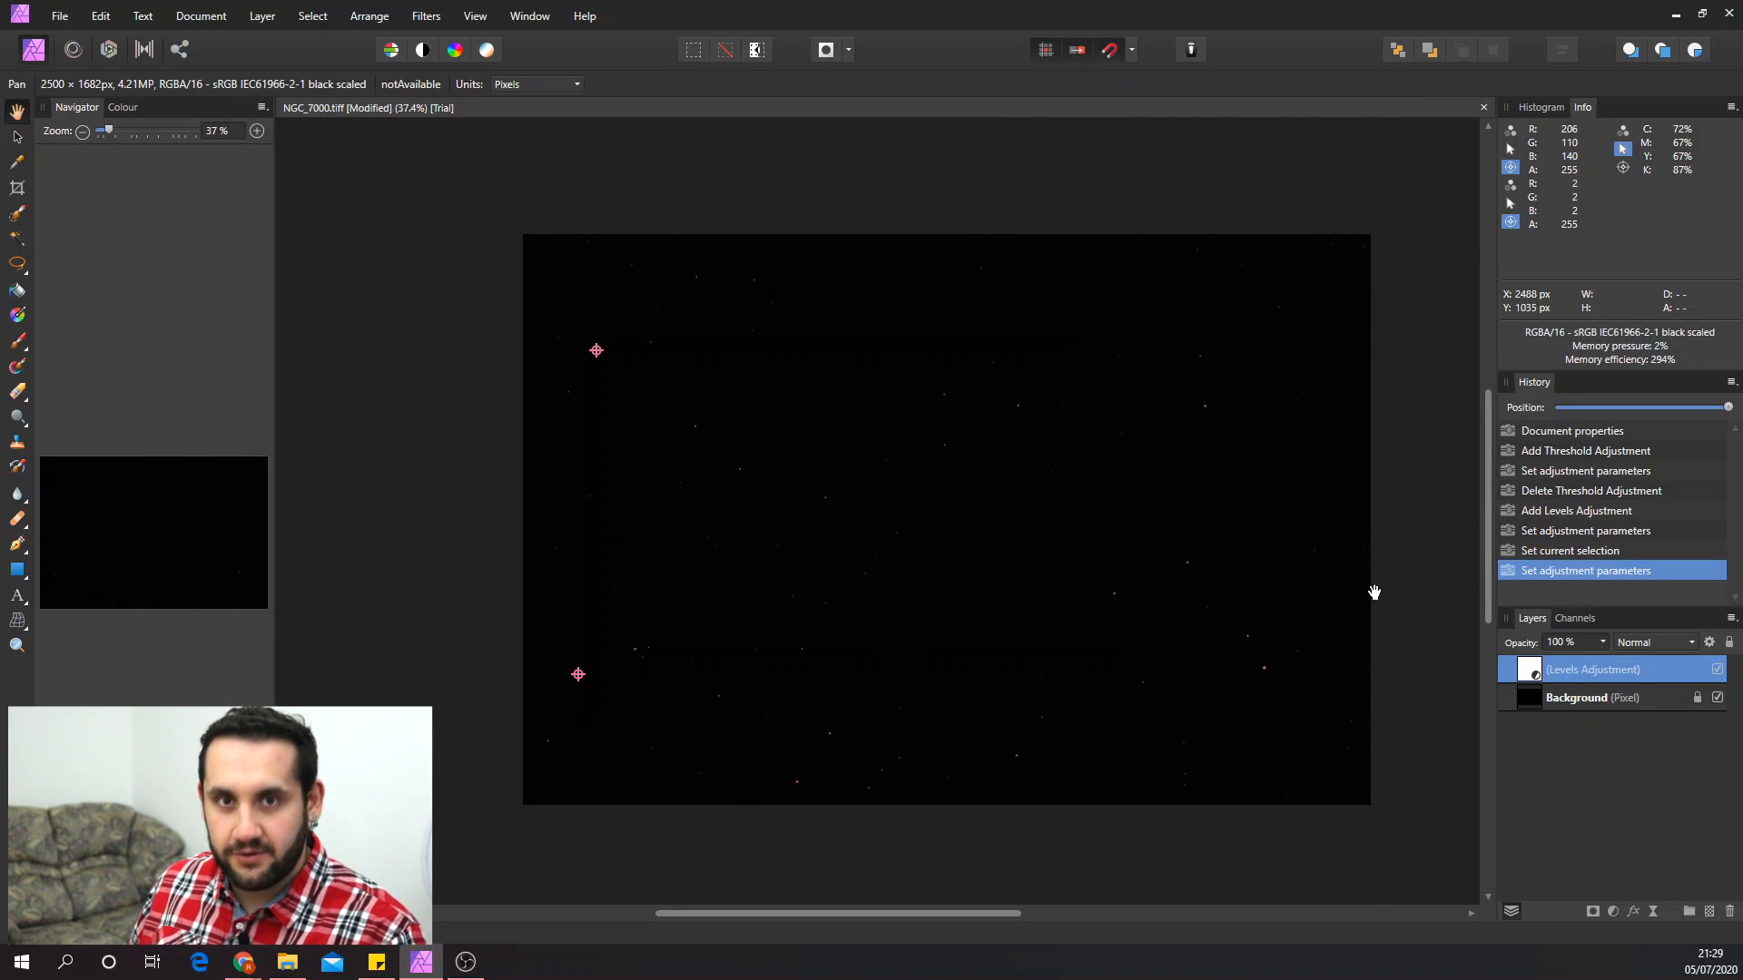
- Add a Curves adjustment above the Levels adjustment, lifting the shadows steeply with one point and restraining the highlights with a second
click(1614, 913)
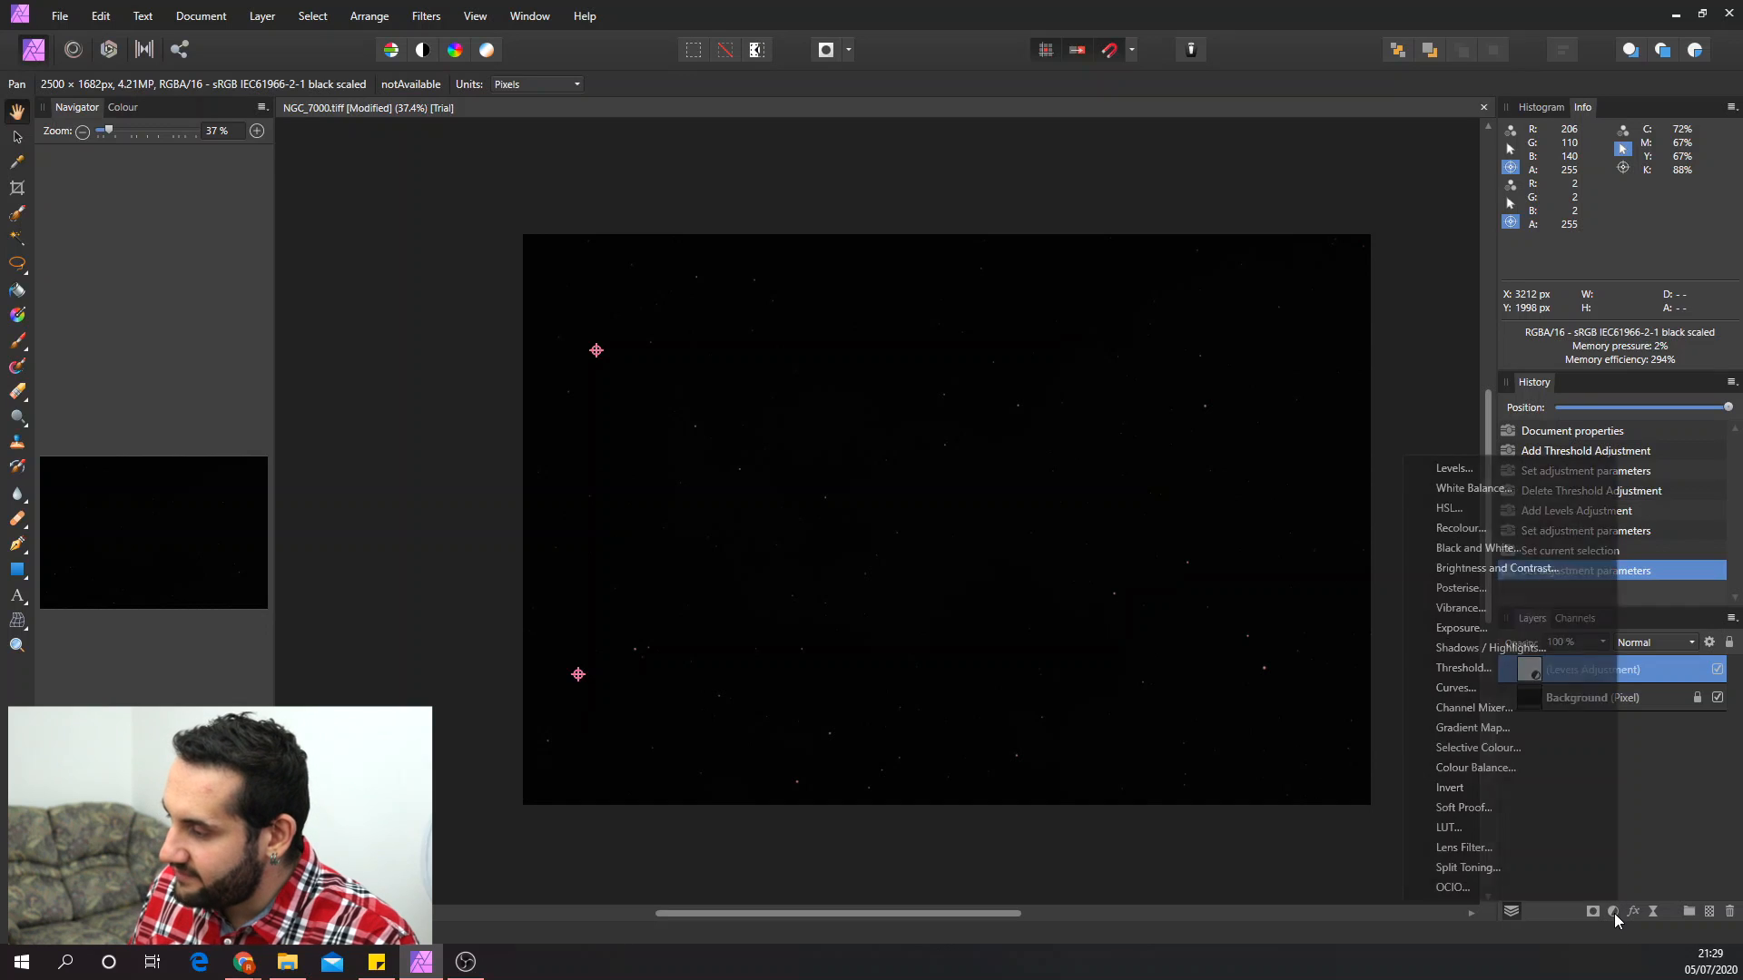
click(1479, 685)
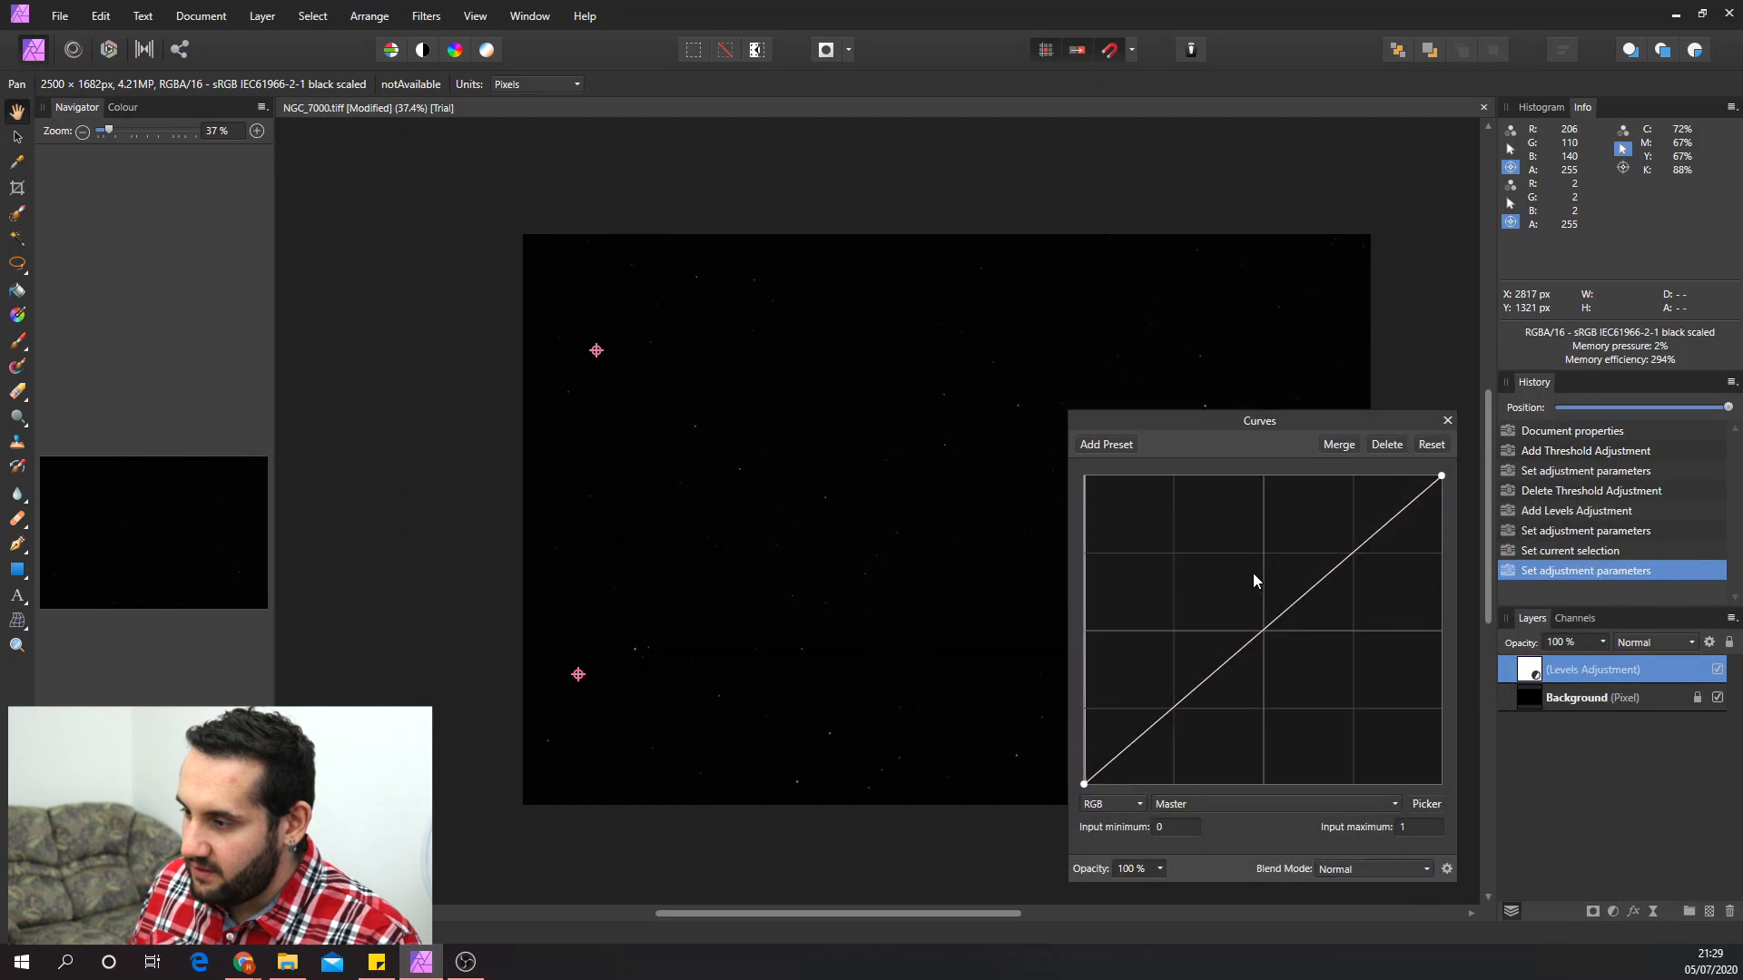
click(1614, 909)
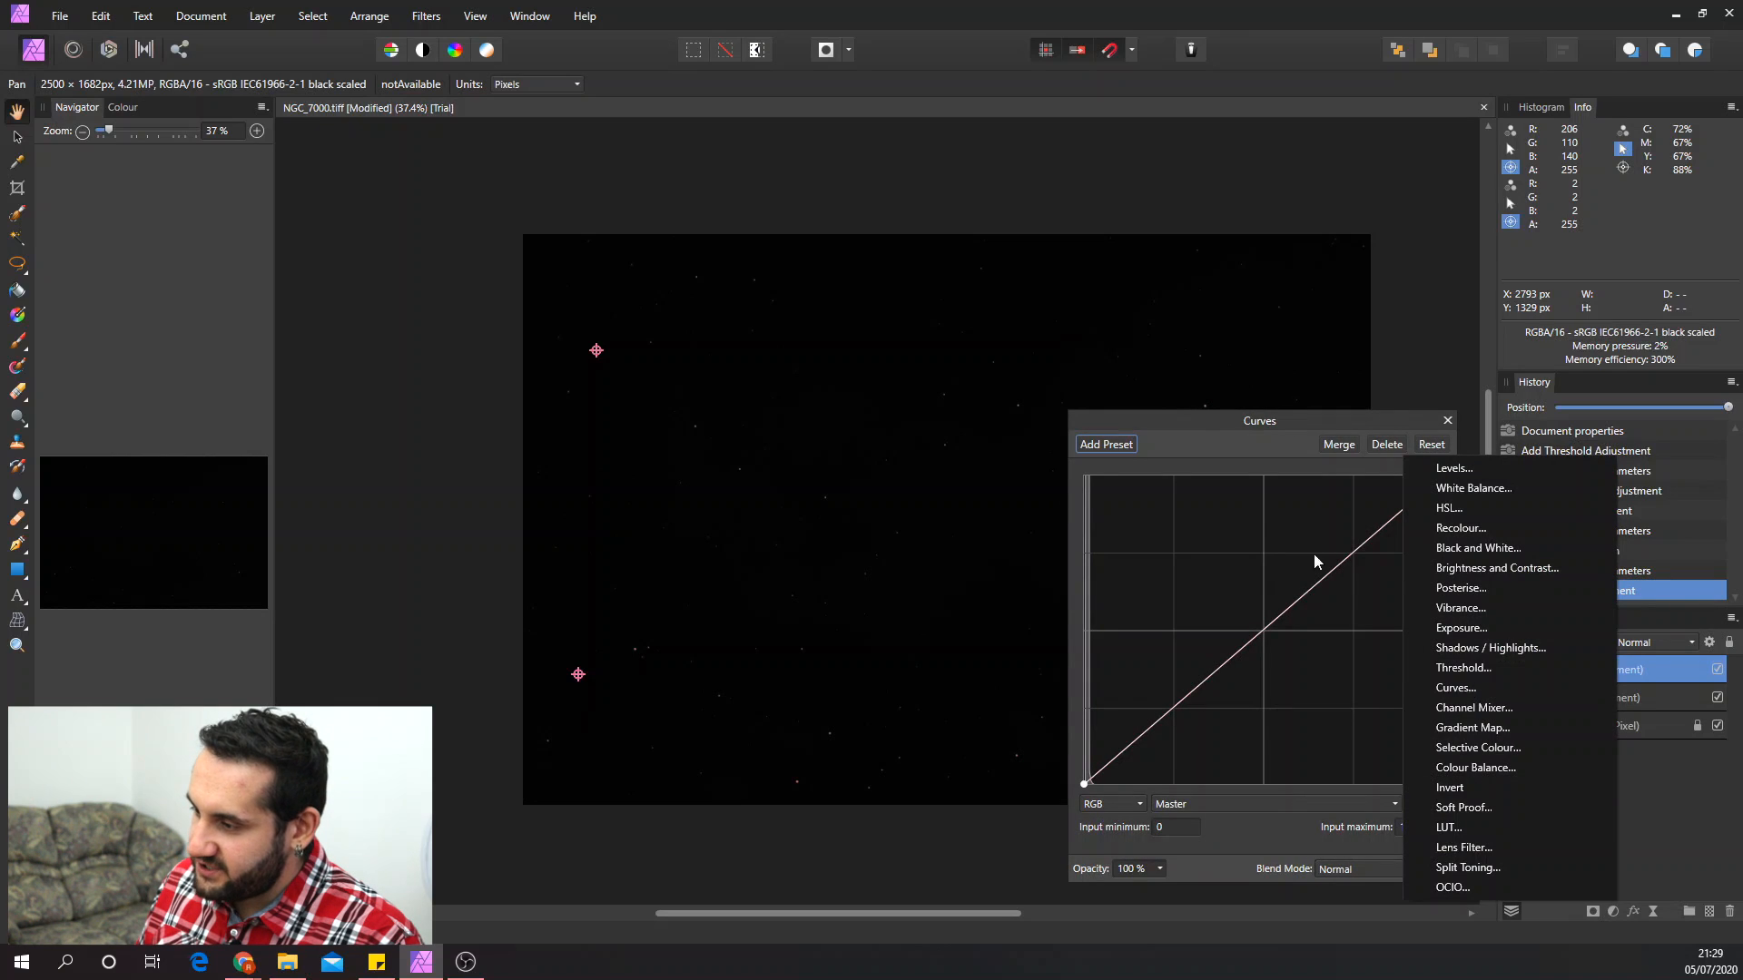
drag(1225, 416, 1238, 296)
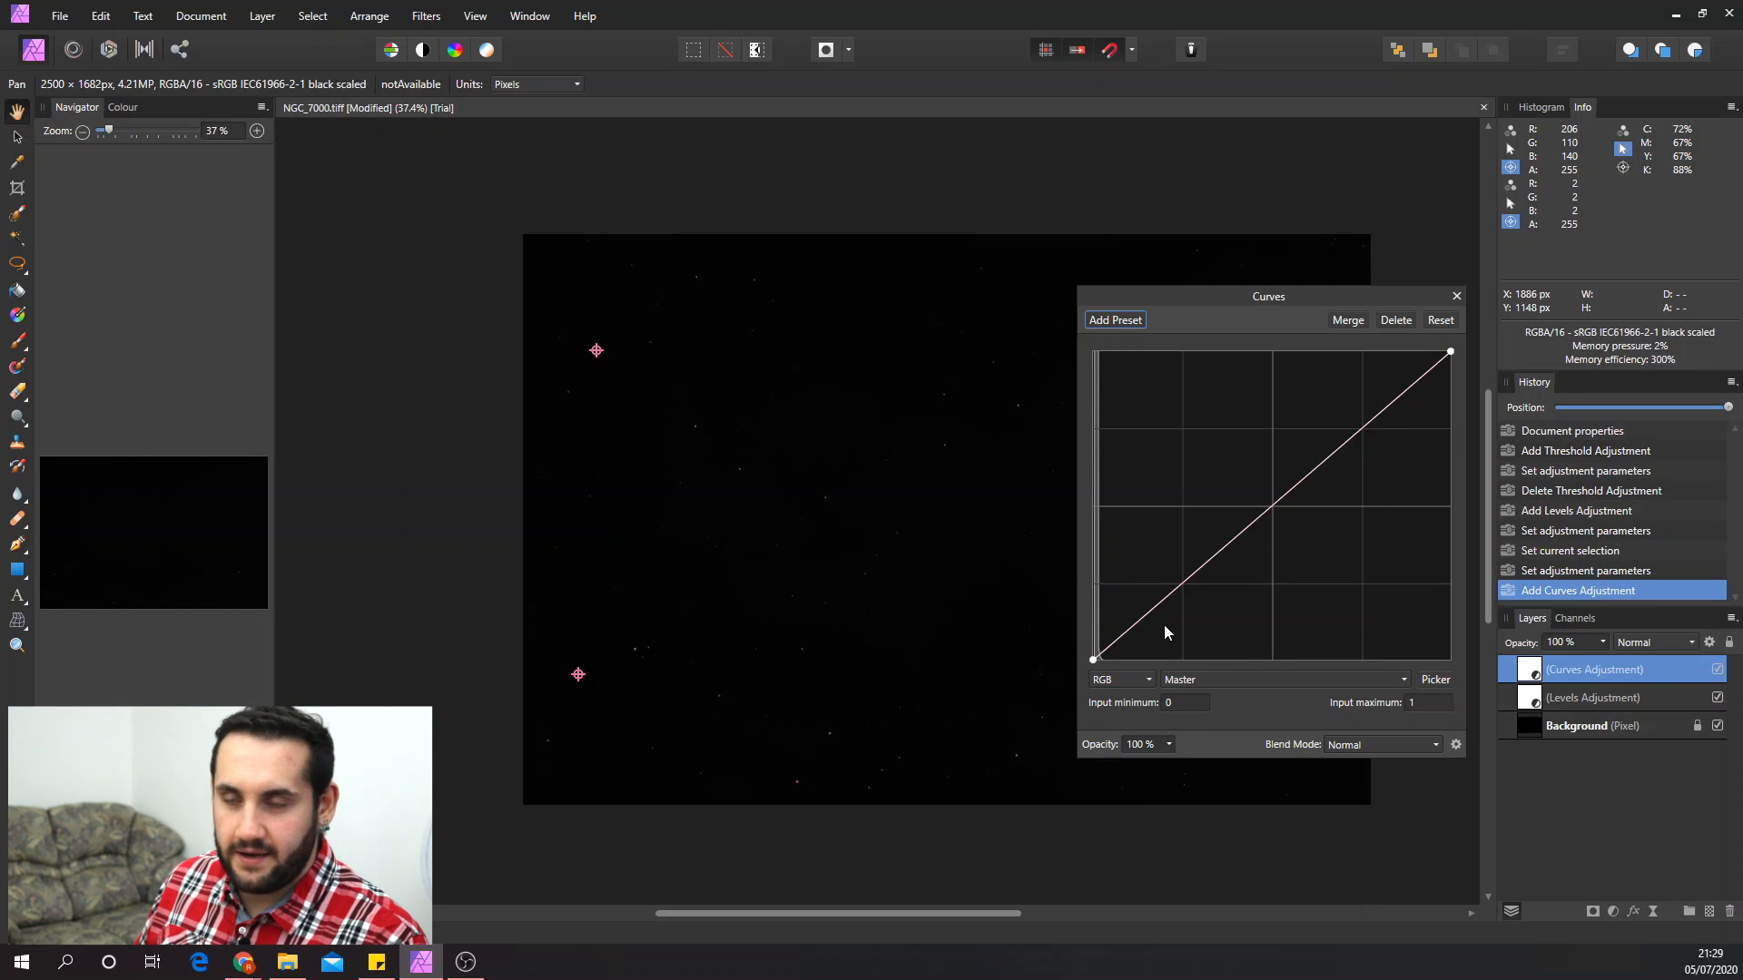
click(1223, 548)
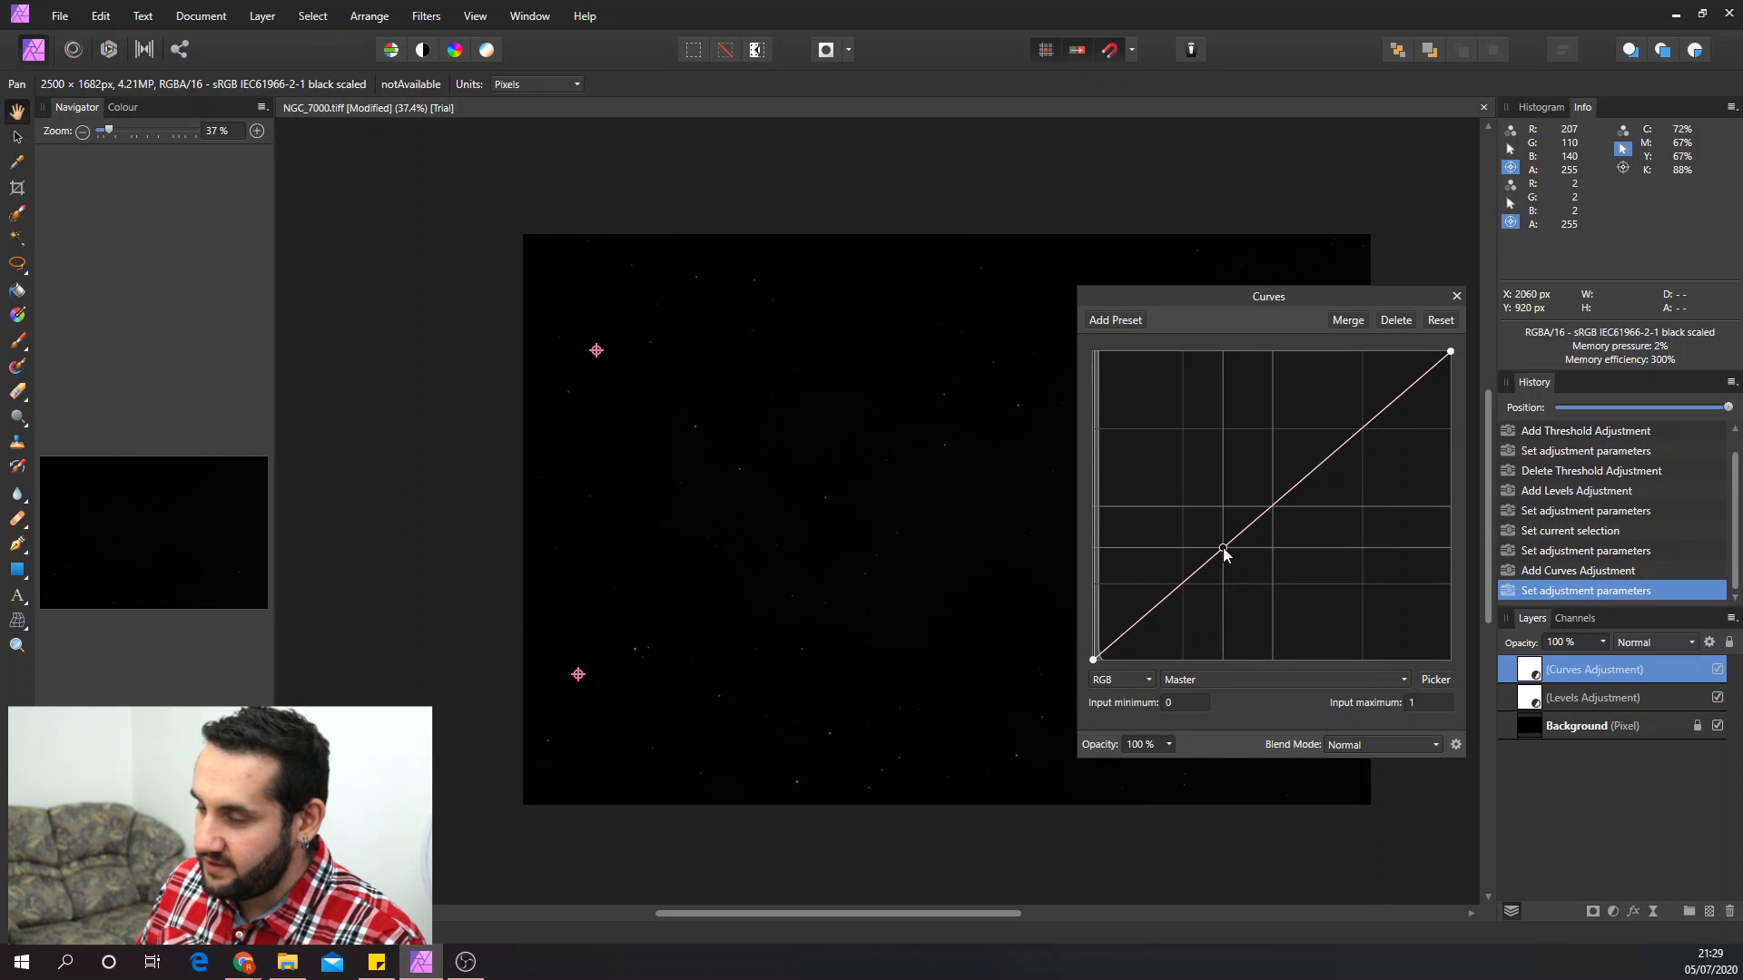
drag(1223, 550, 1136, 548)
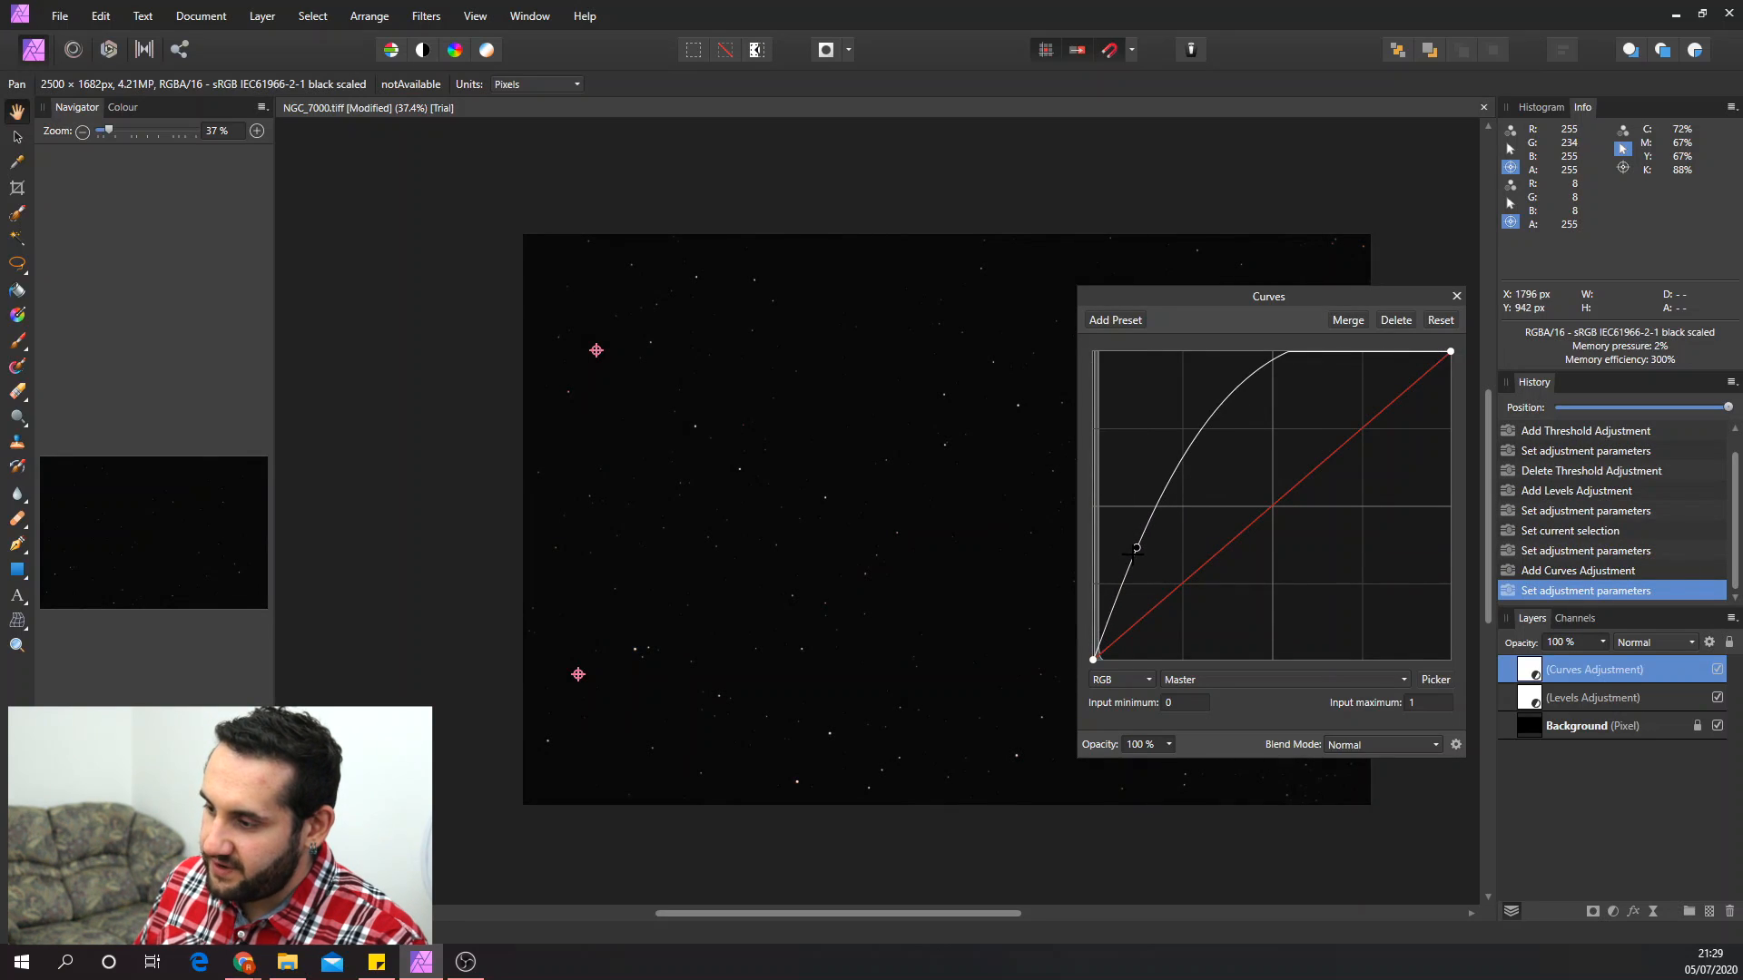
drag(1136, 548, 1124, 578)
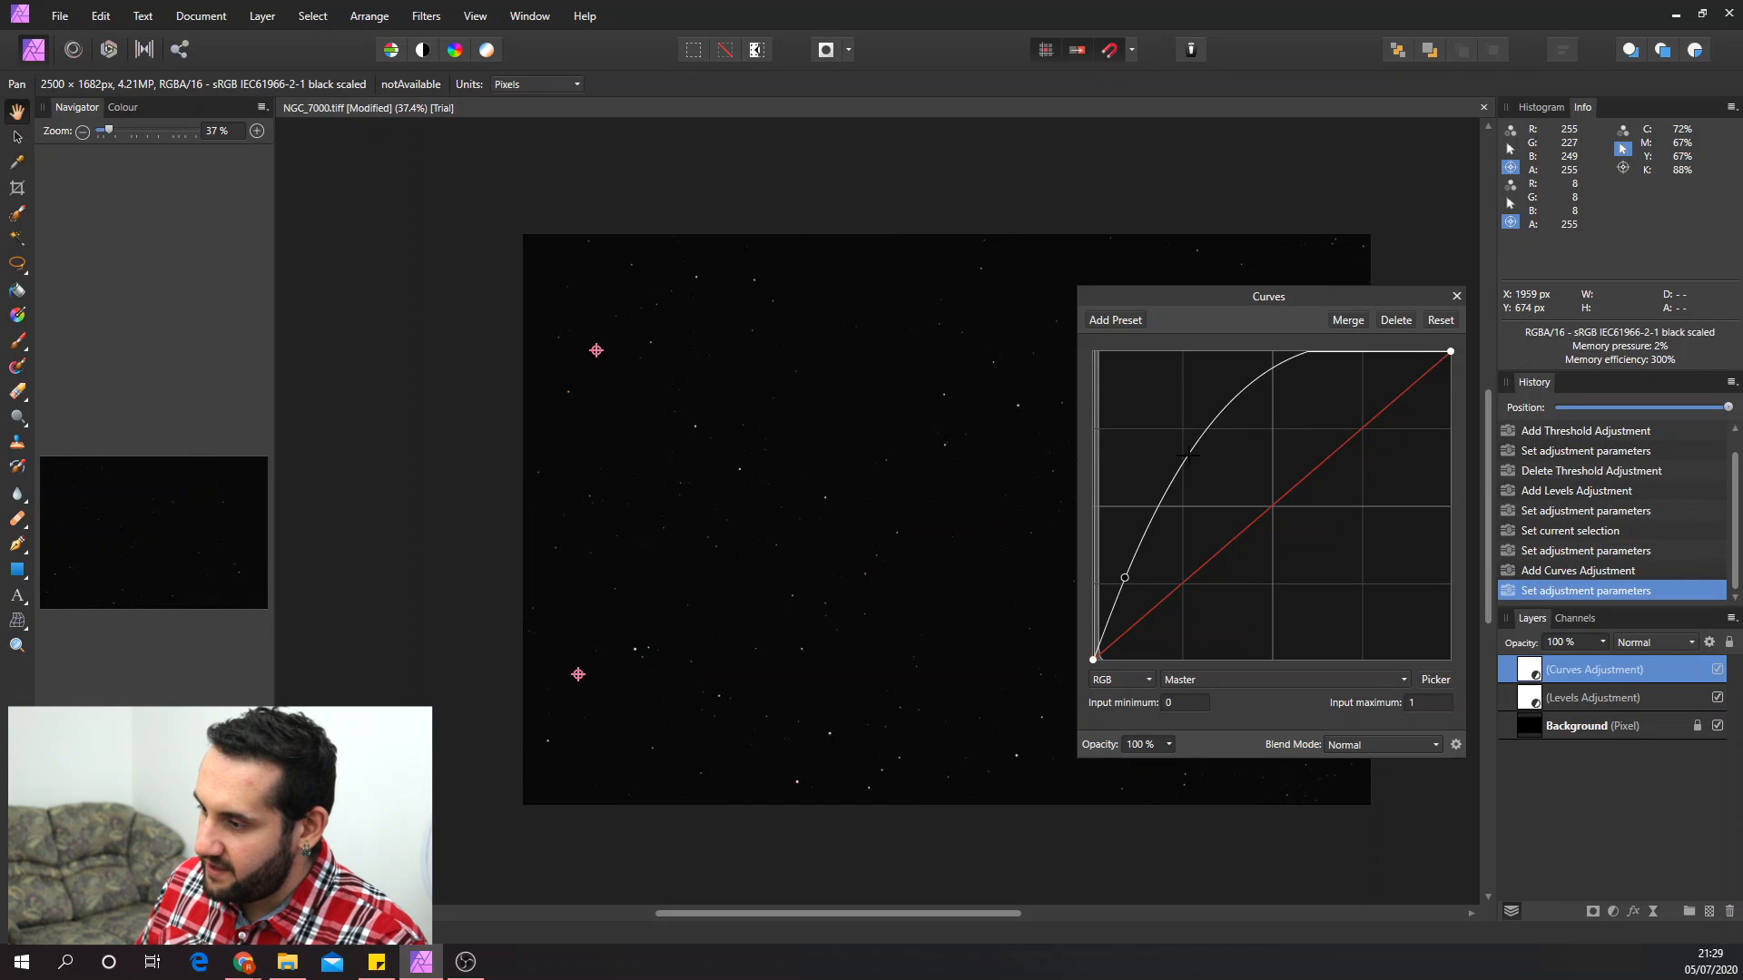
drag(1191, 447, 1193, 489)
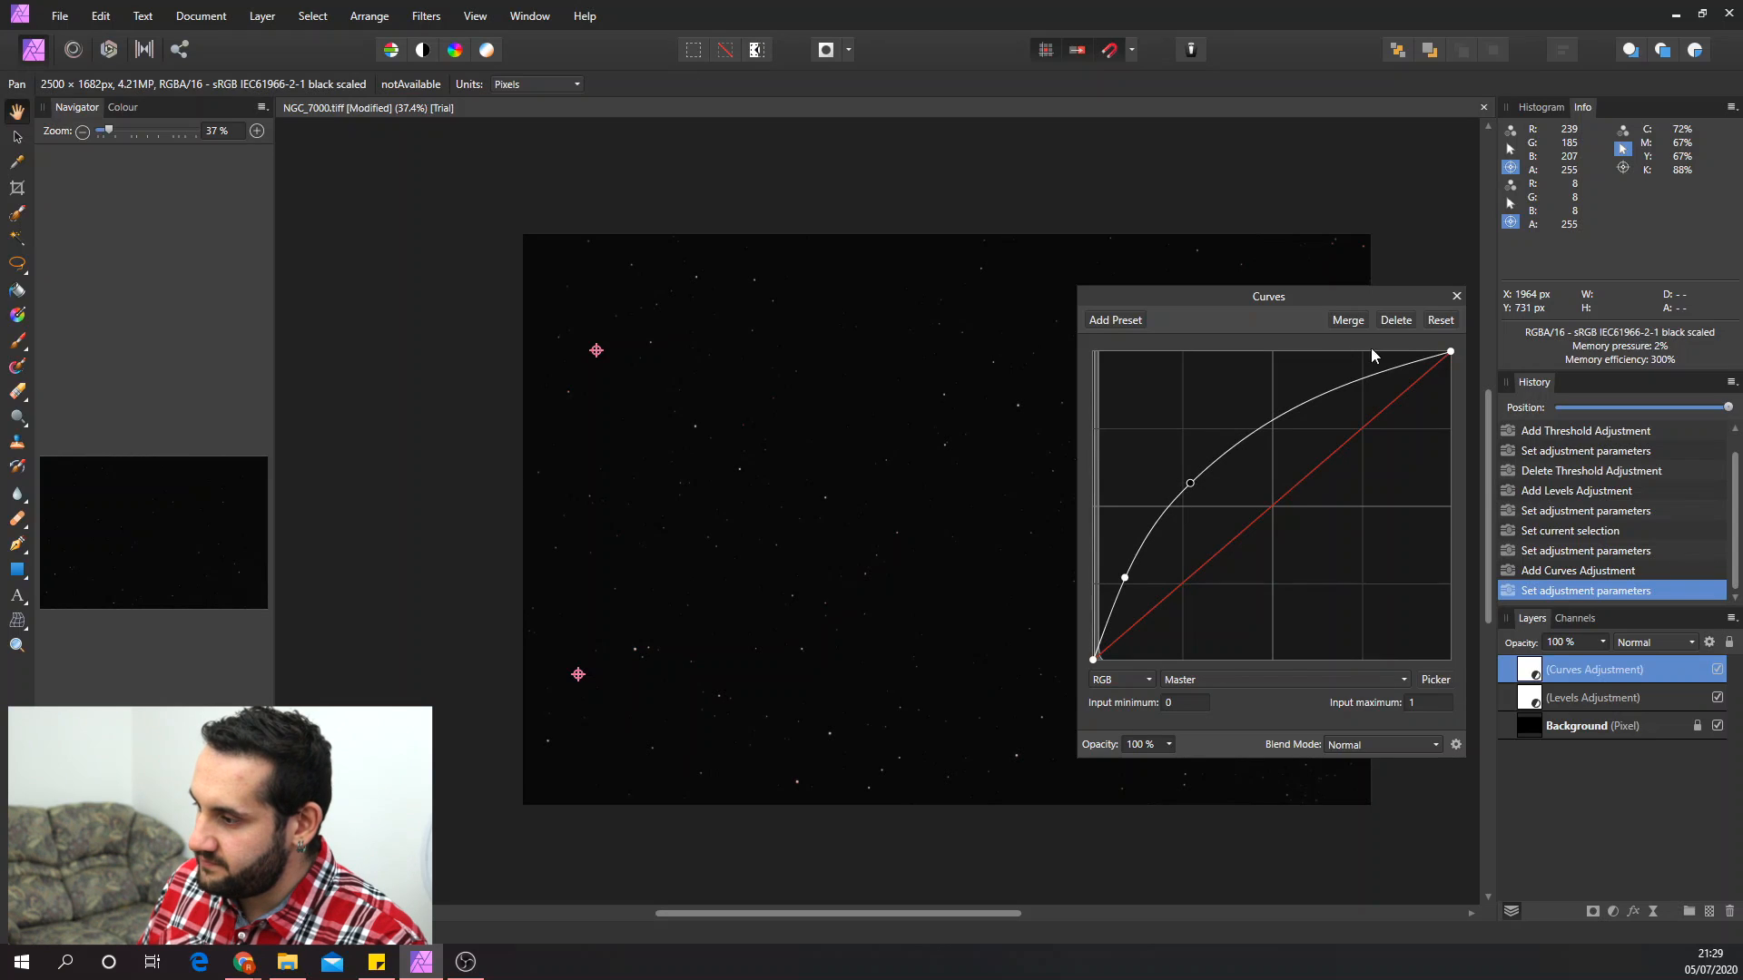
click(1456, 296)
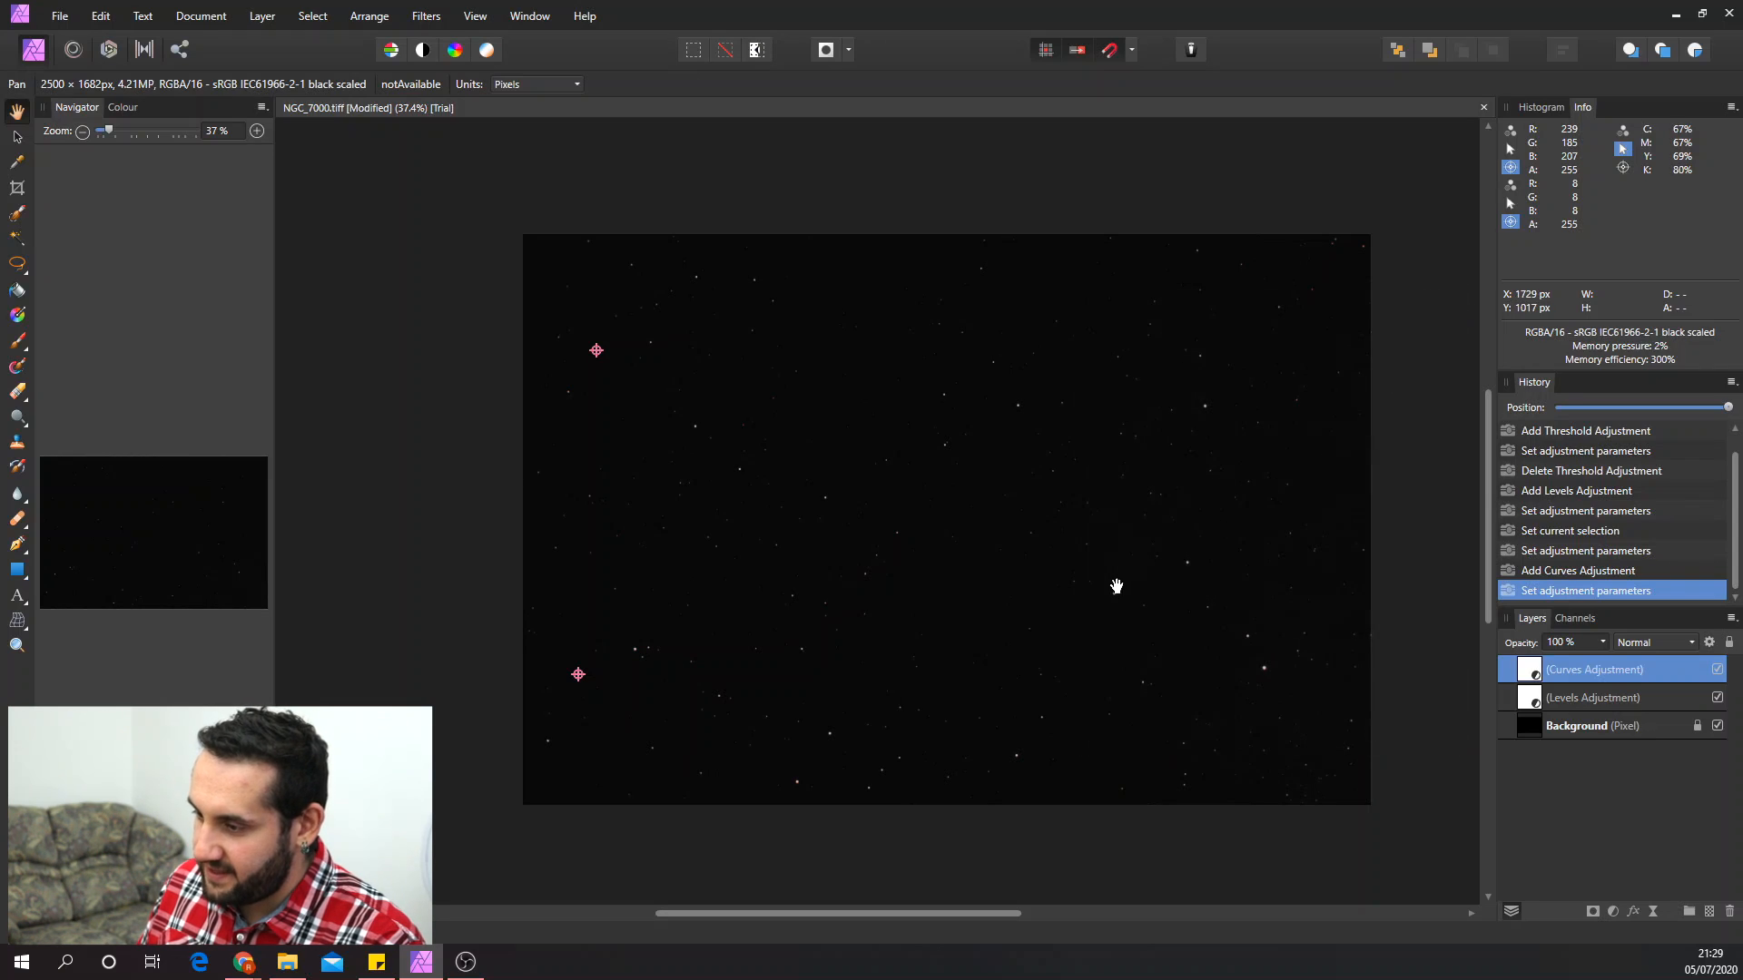
- Toggle the visibility of the Curves and Levels adjustments to compare the image with and without the stretch
click(1717, 669)
click(1717, 697)
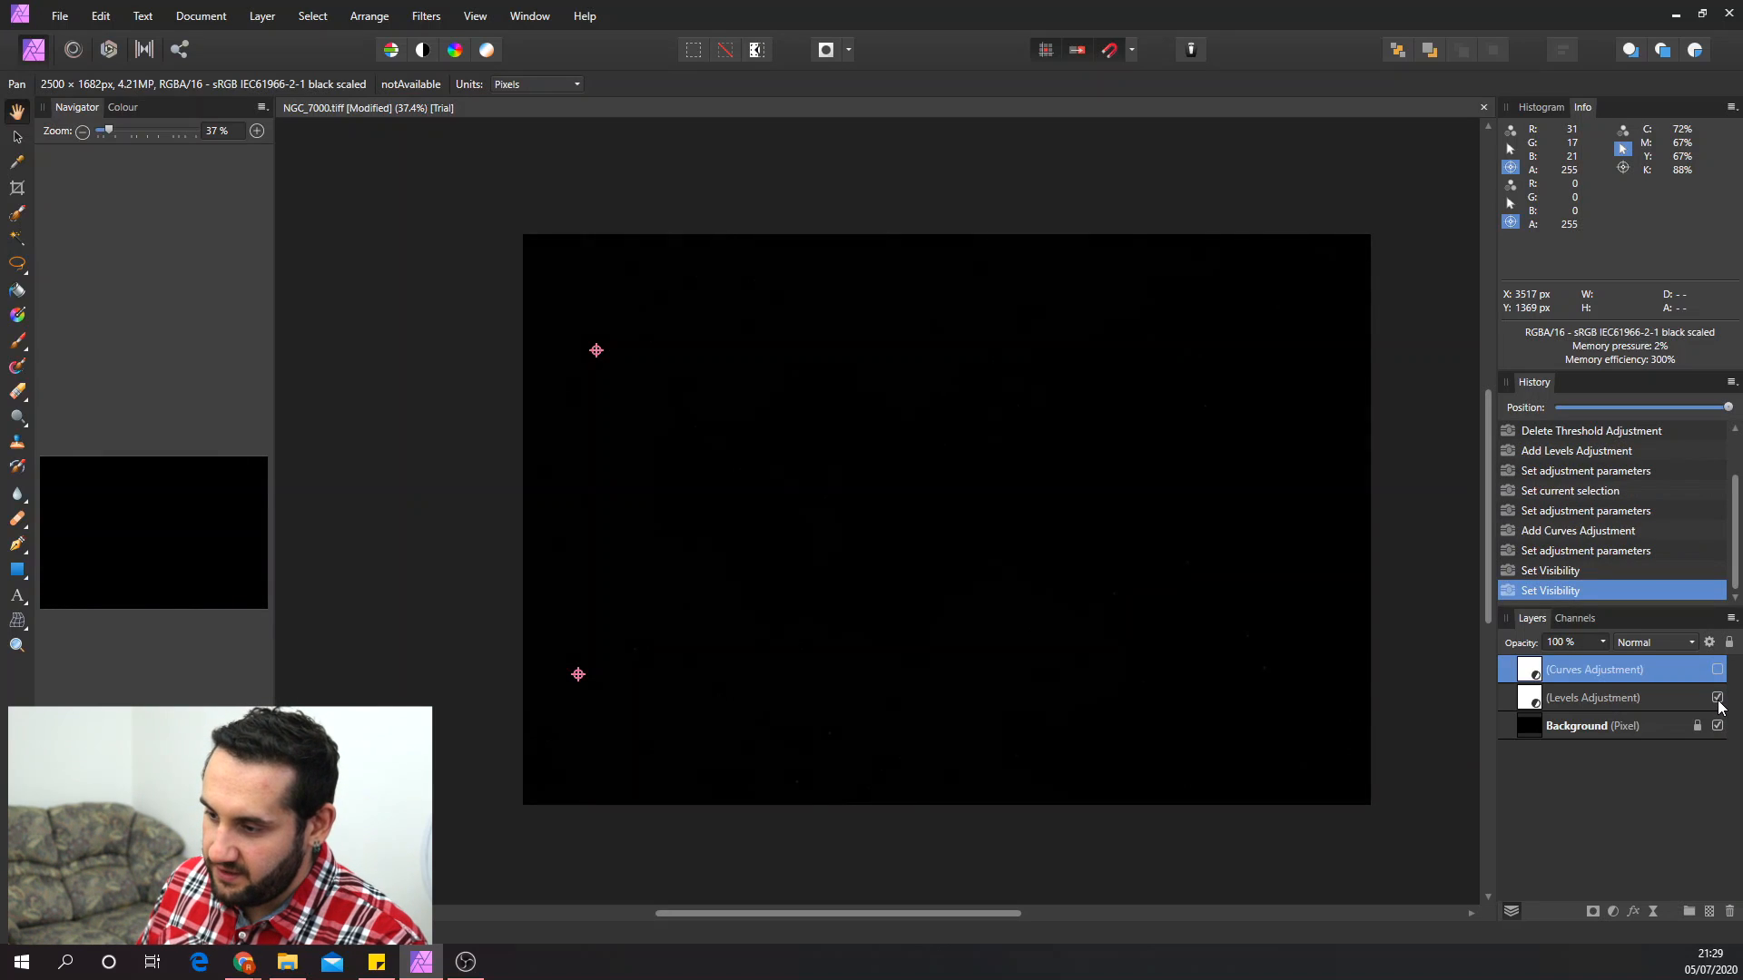
click(1717, 669)
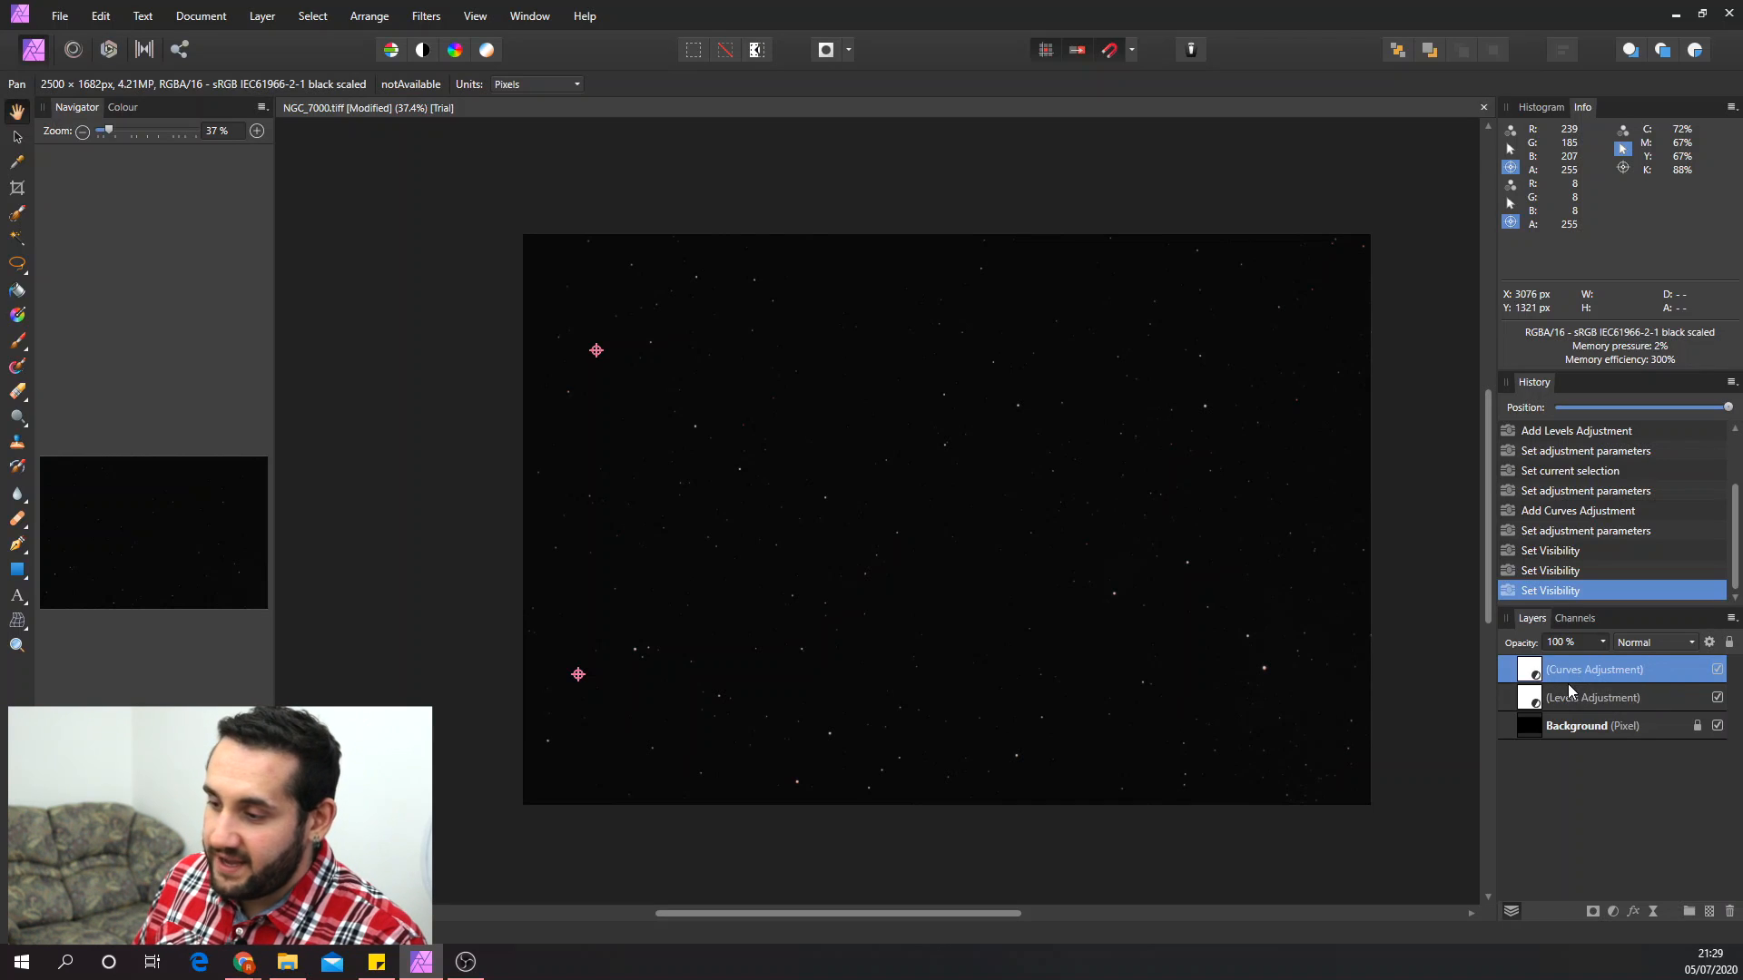
- Add a second Curves adjustment on top, raising the shadows with a low point and taming the highlights with a midtone point
click(1613, 911)
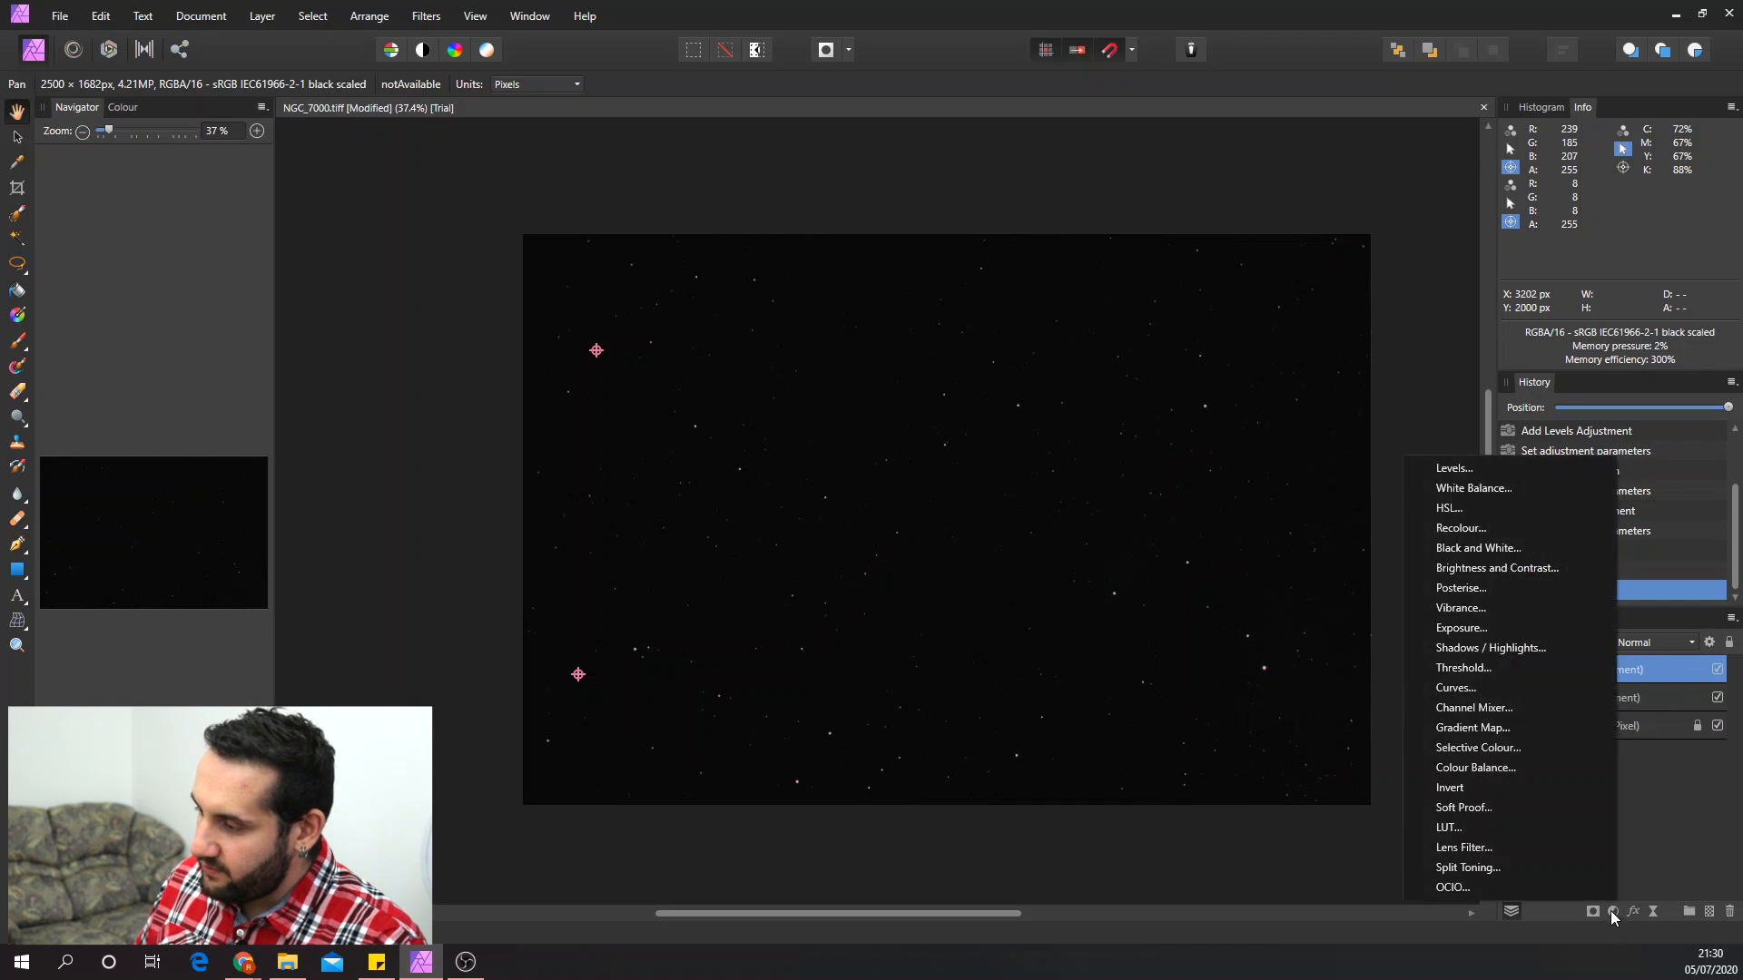
click(1512, 688)
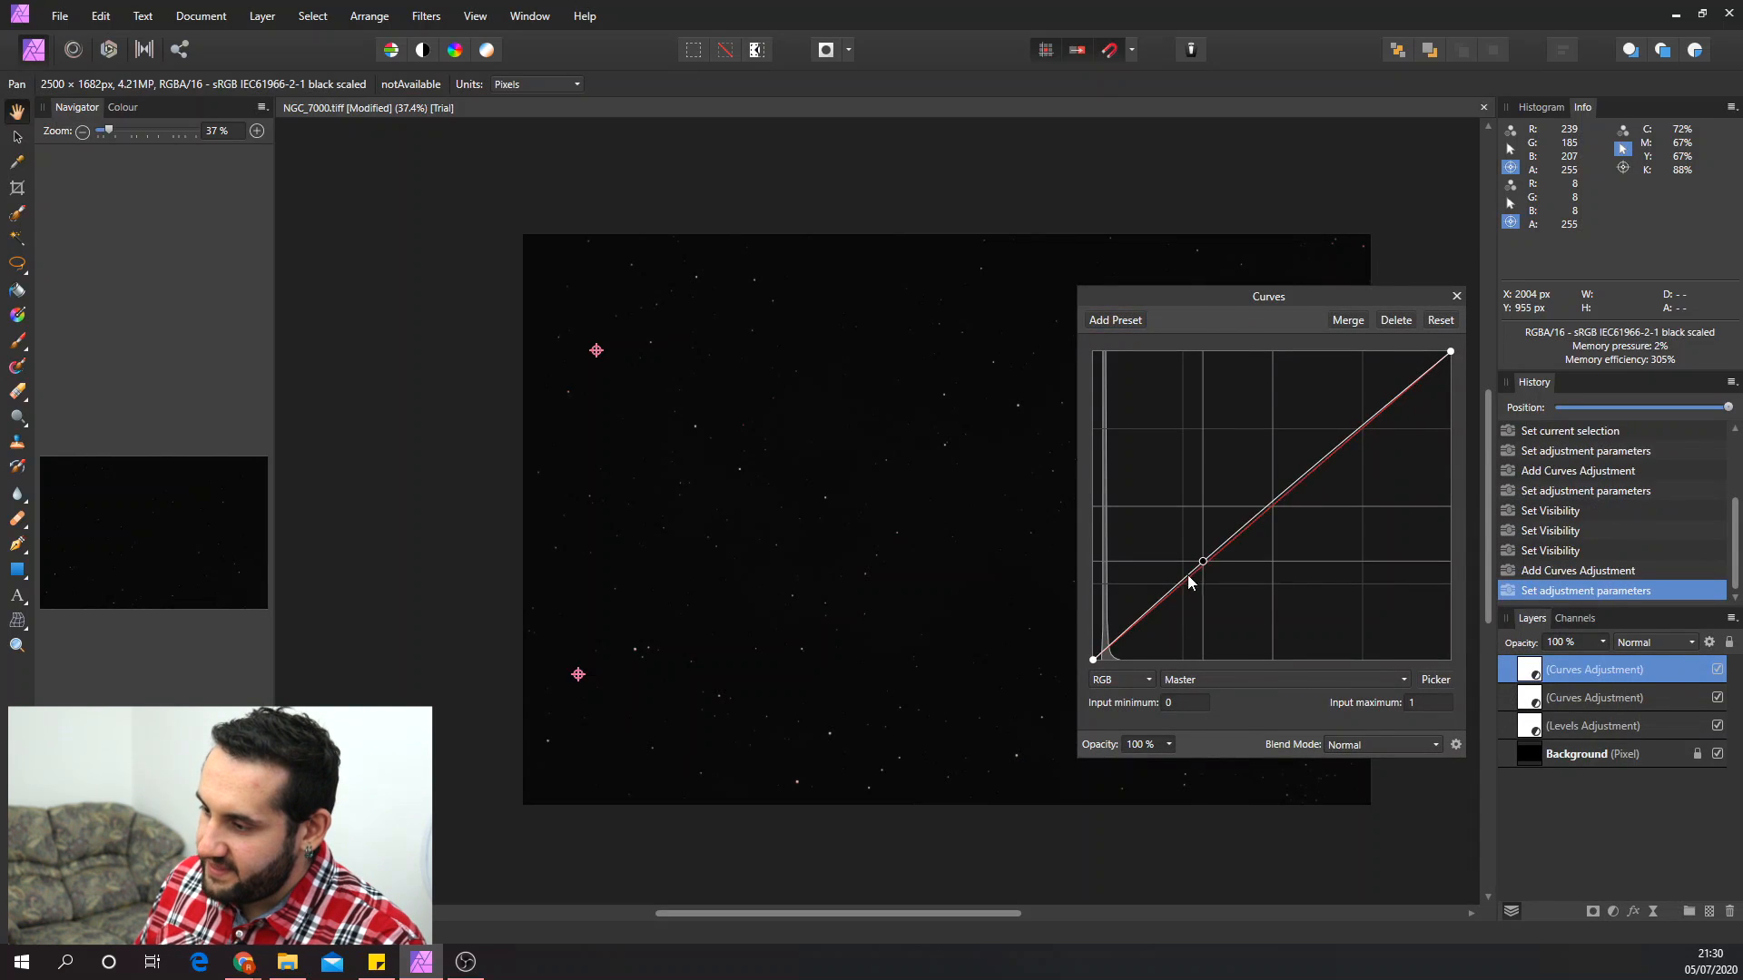
drag(1141, 617, 1122, 596)
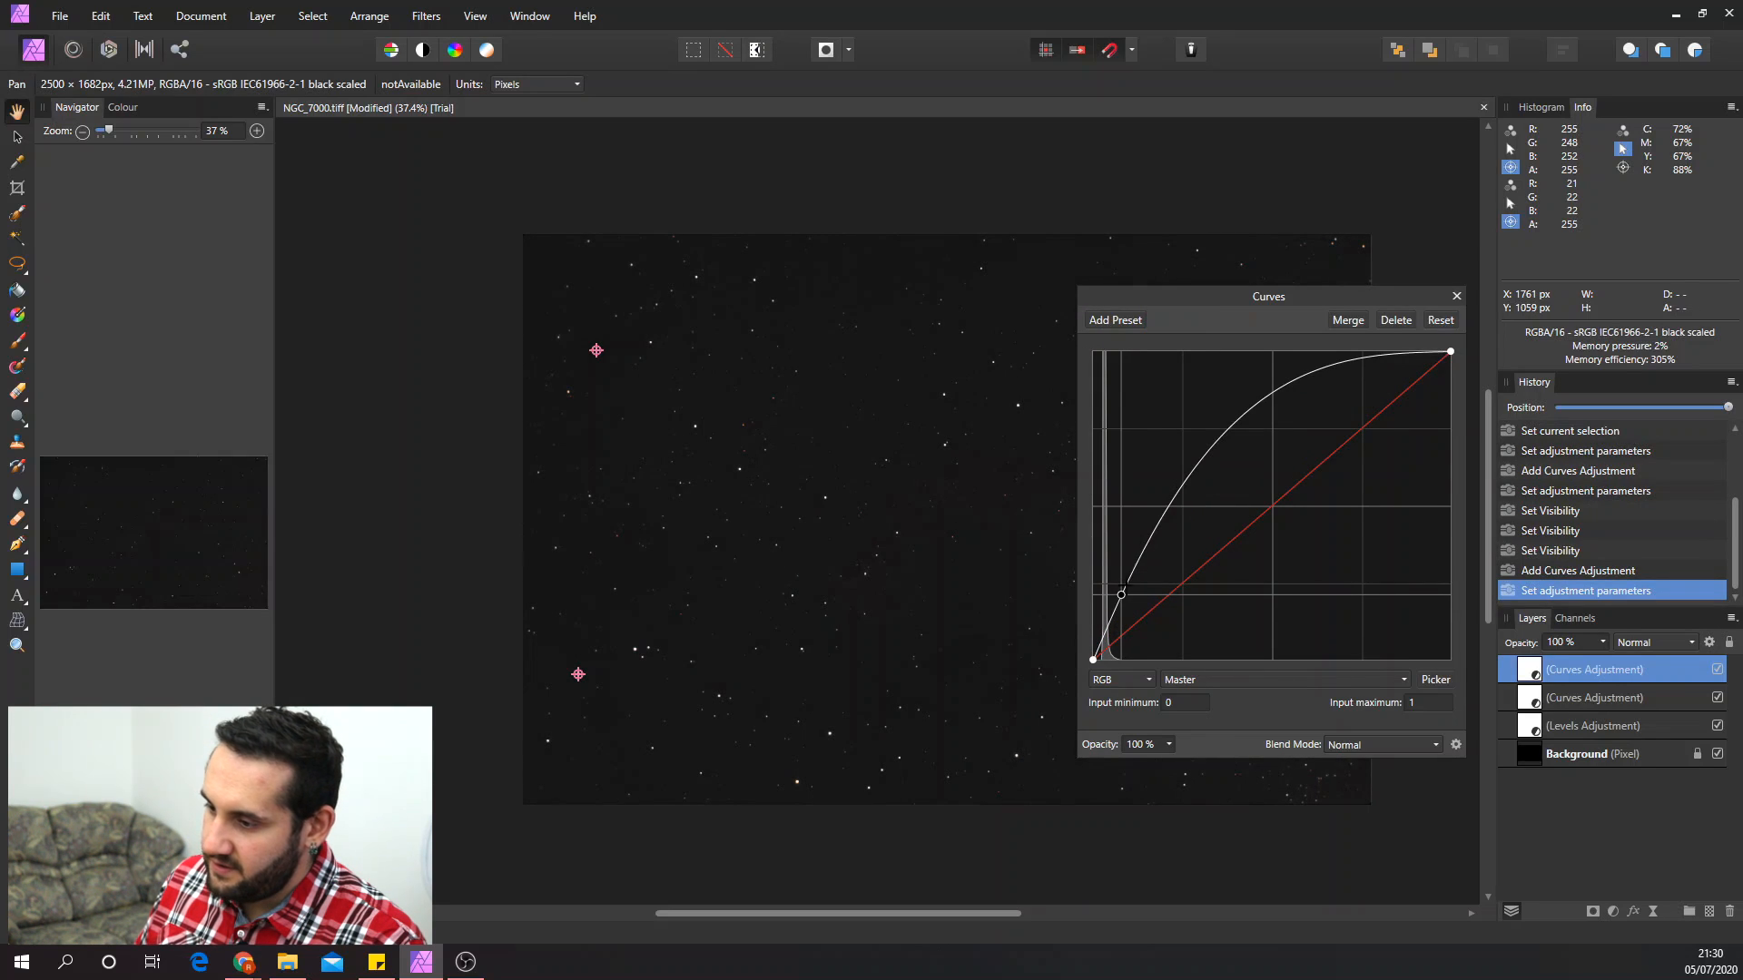
drag(1189, 472, 1206, 485)
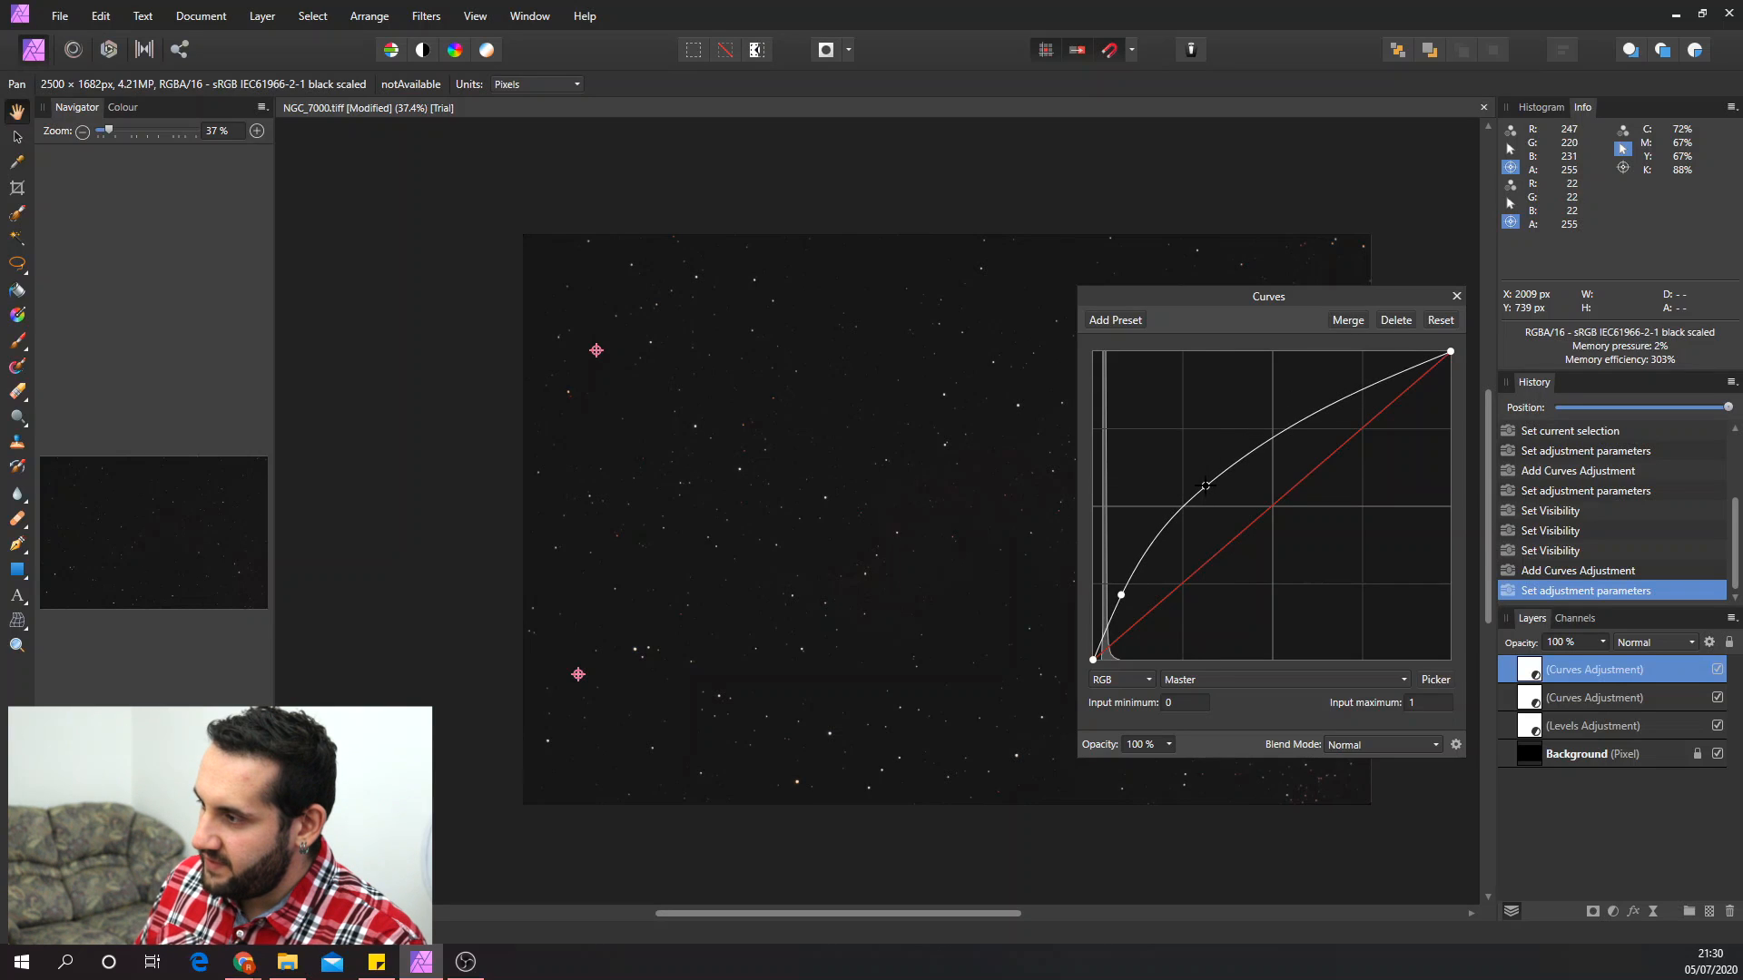
click(1456, 296)
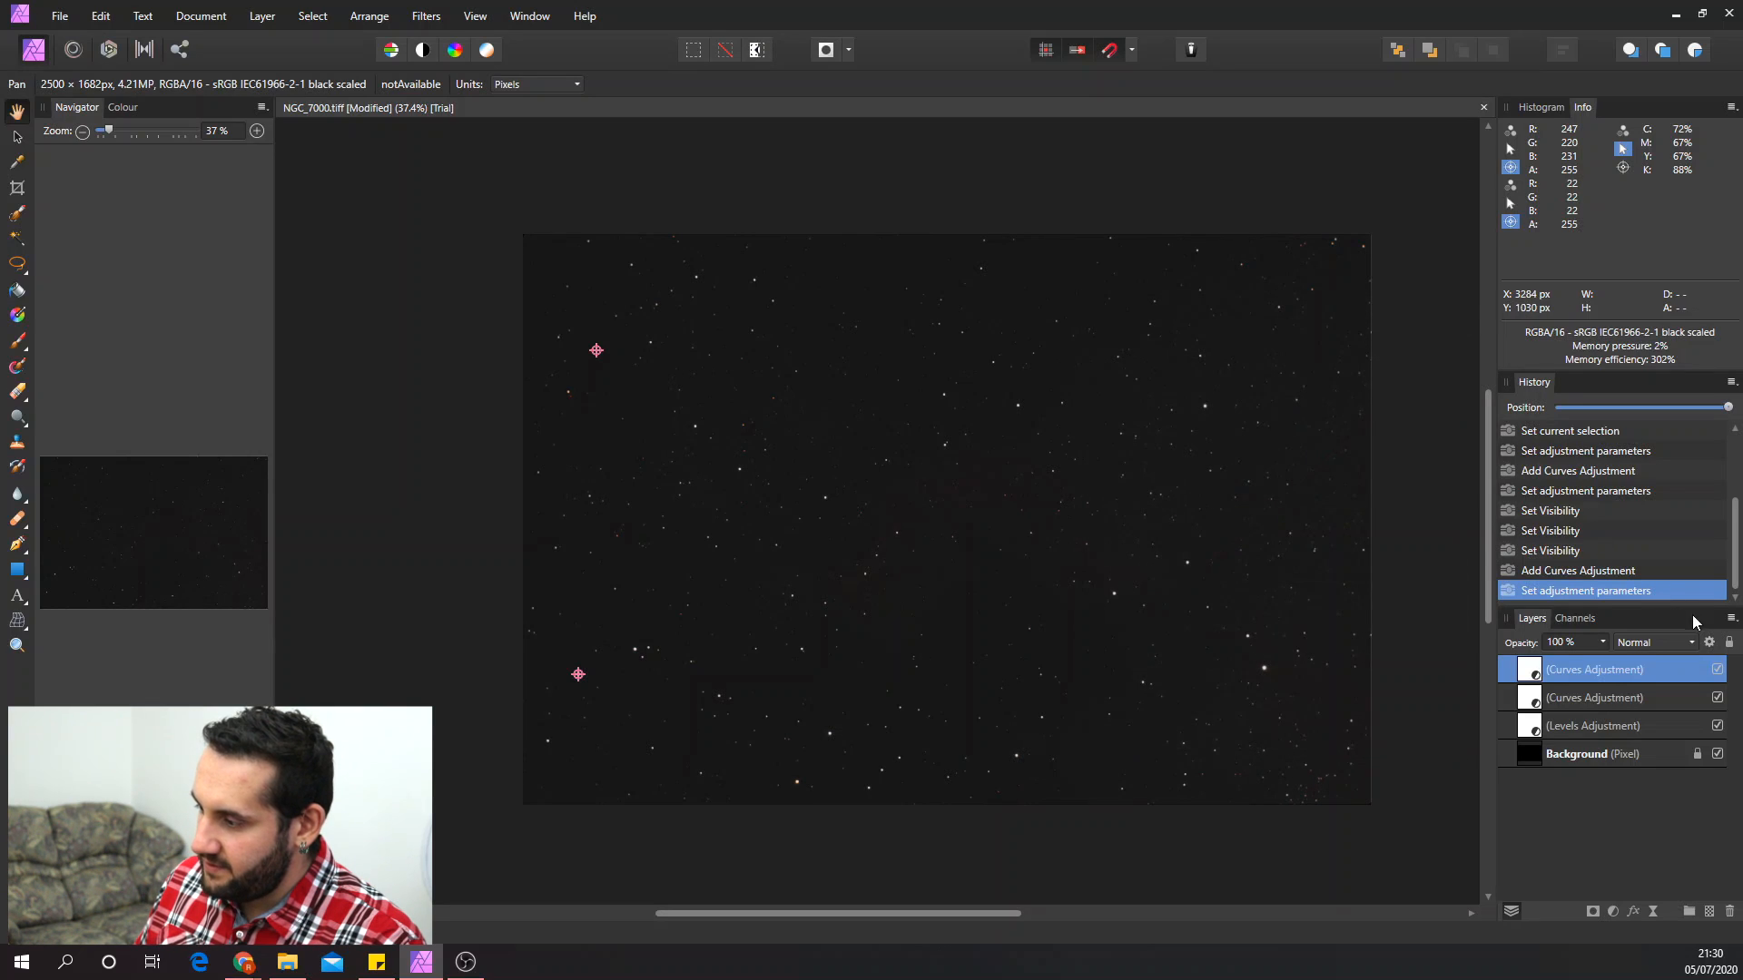
- Compare the image with and without the topmost Curves adjustment and inspect the star field up close
click(1718, 670)
click(1718, 670)
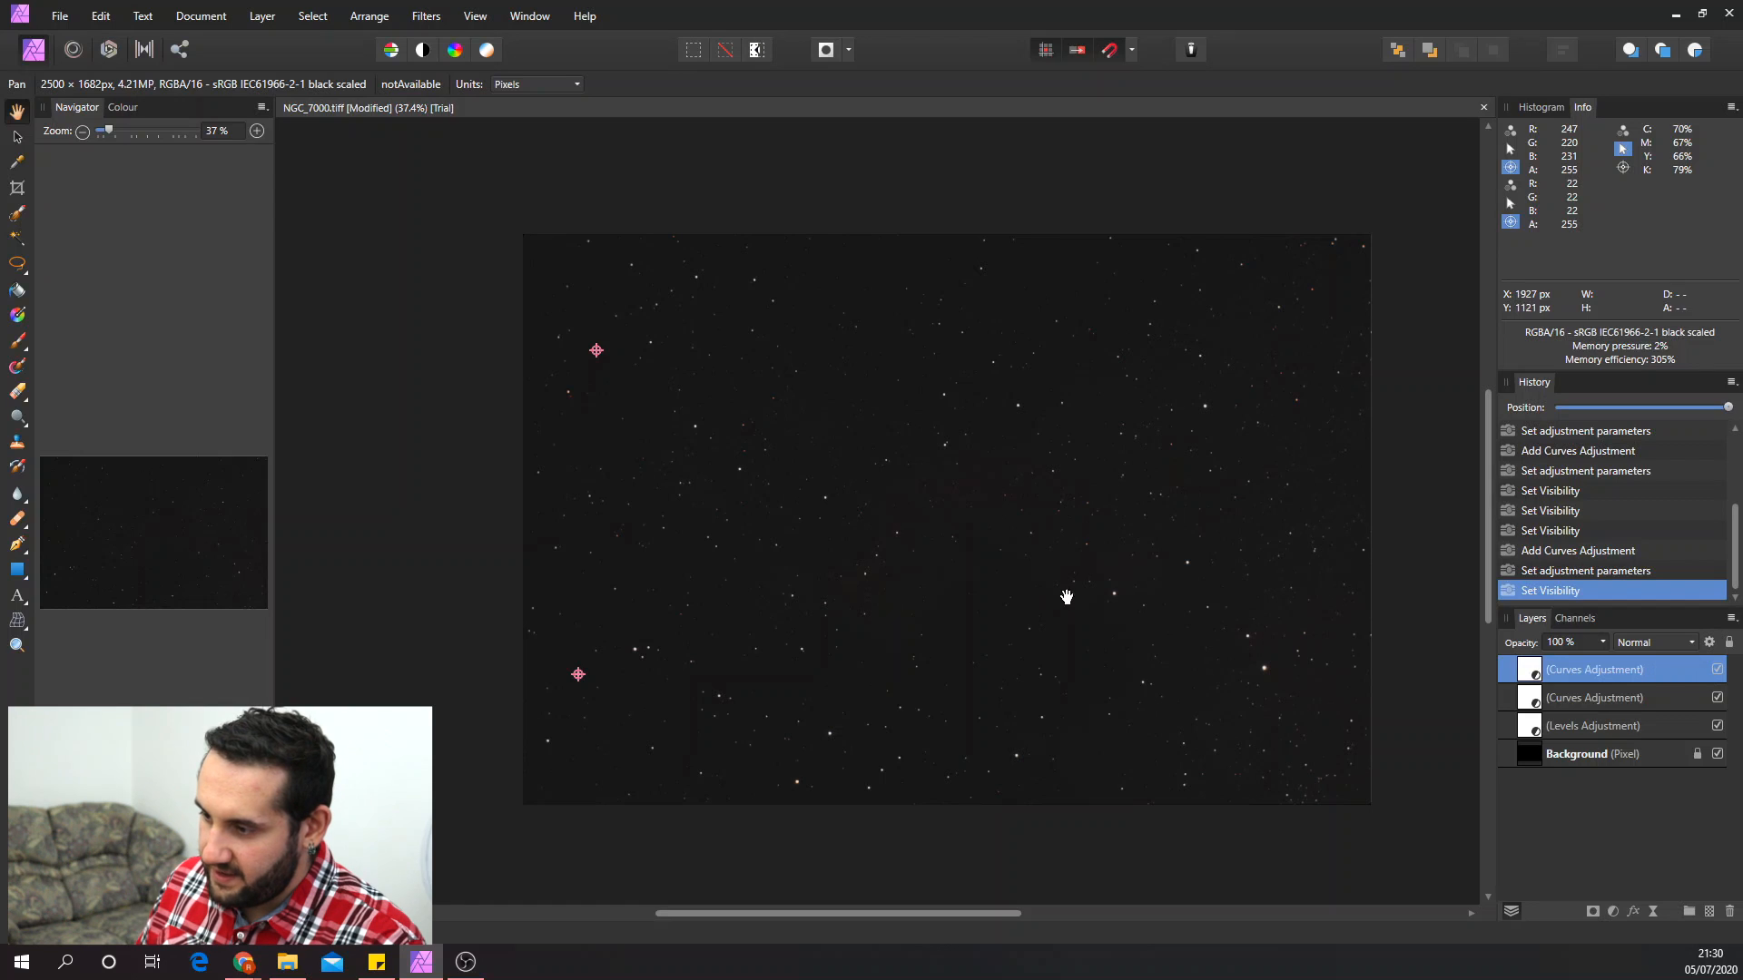
scroll(1071, 599, up, 5)
scroll(826, 386, down, 5)
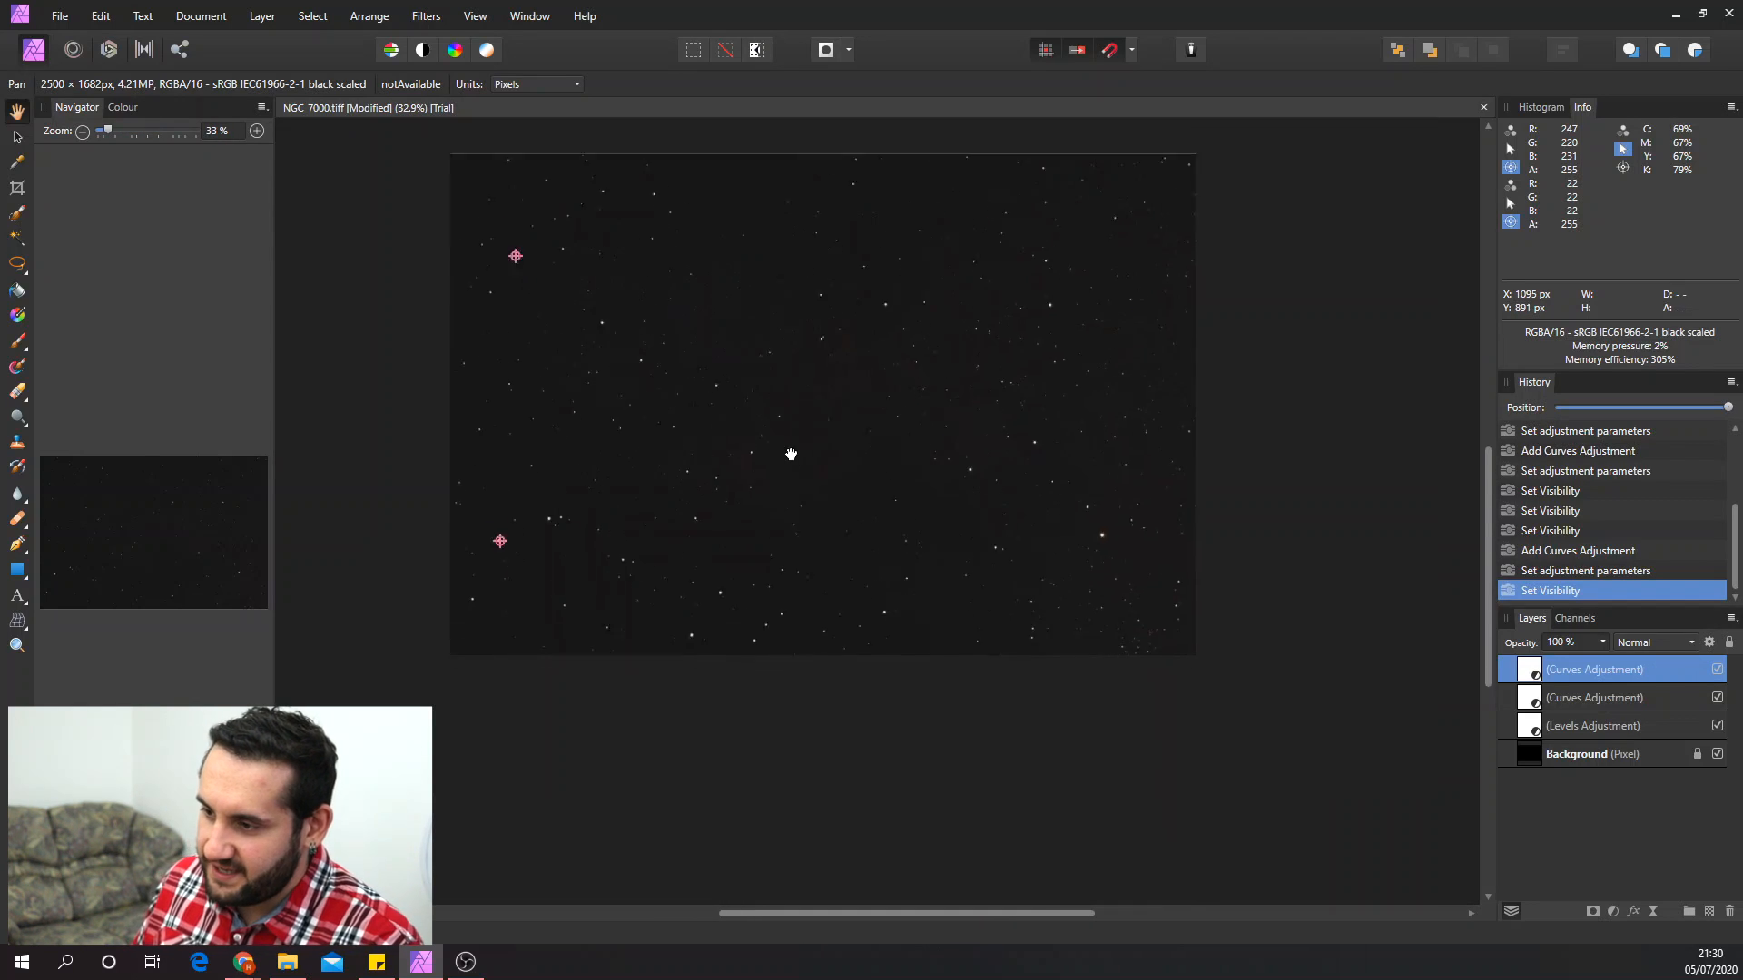
scroll(778, 504, up, 1)
drag(778, 506, 809, 532)
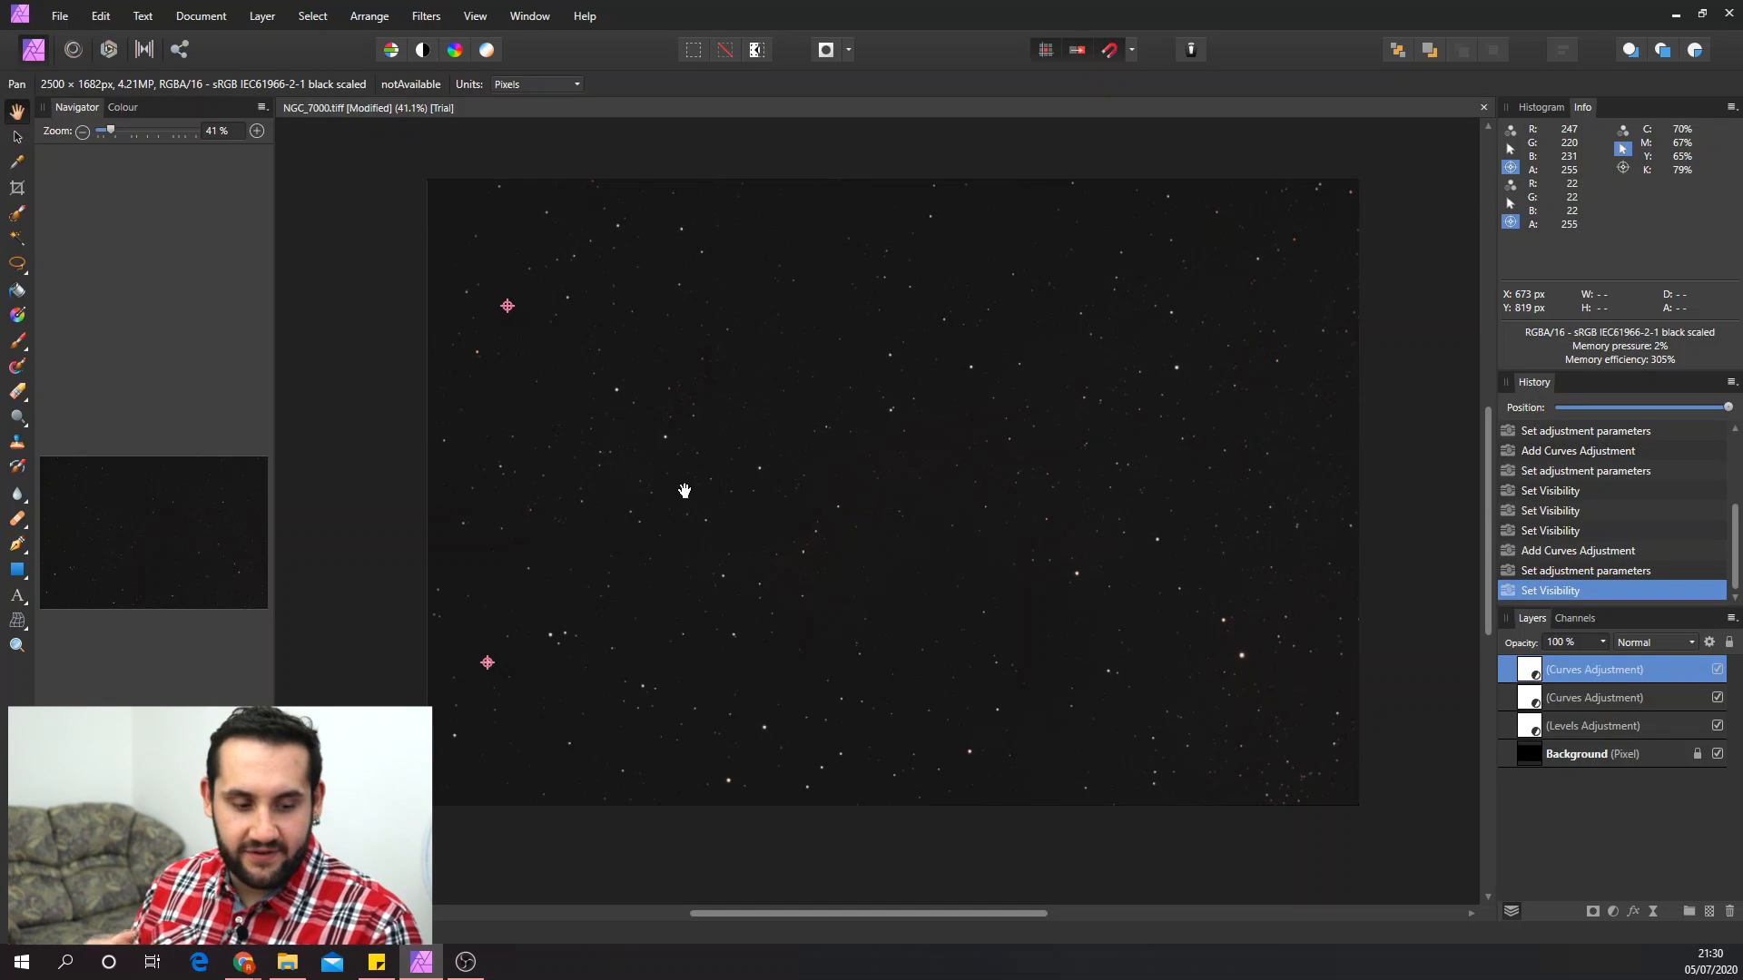
- Merge the visible layers into a new pixel layer, and delete both Curves adjustments, the Levels adjustment and the Background layer beneath it
click(263, 17)
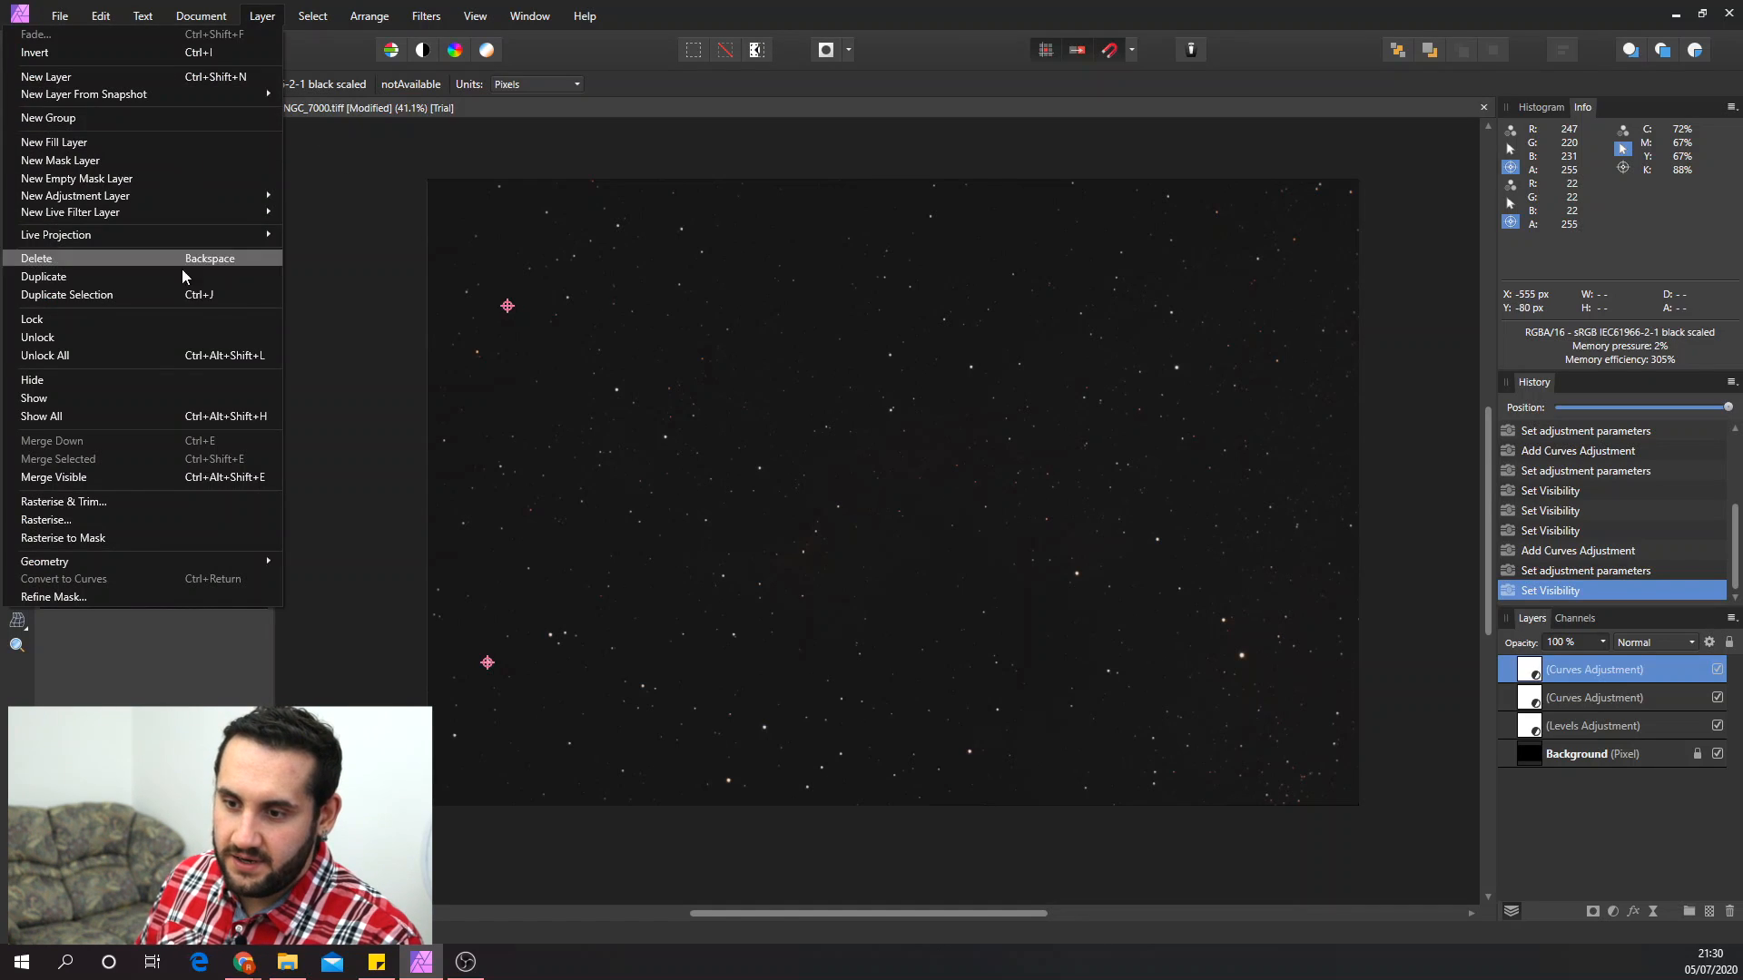
click(128, 477)
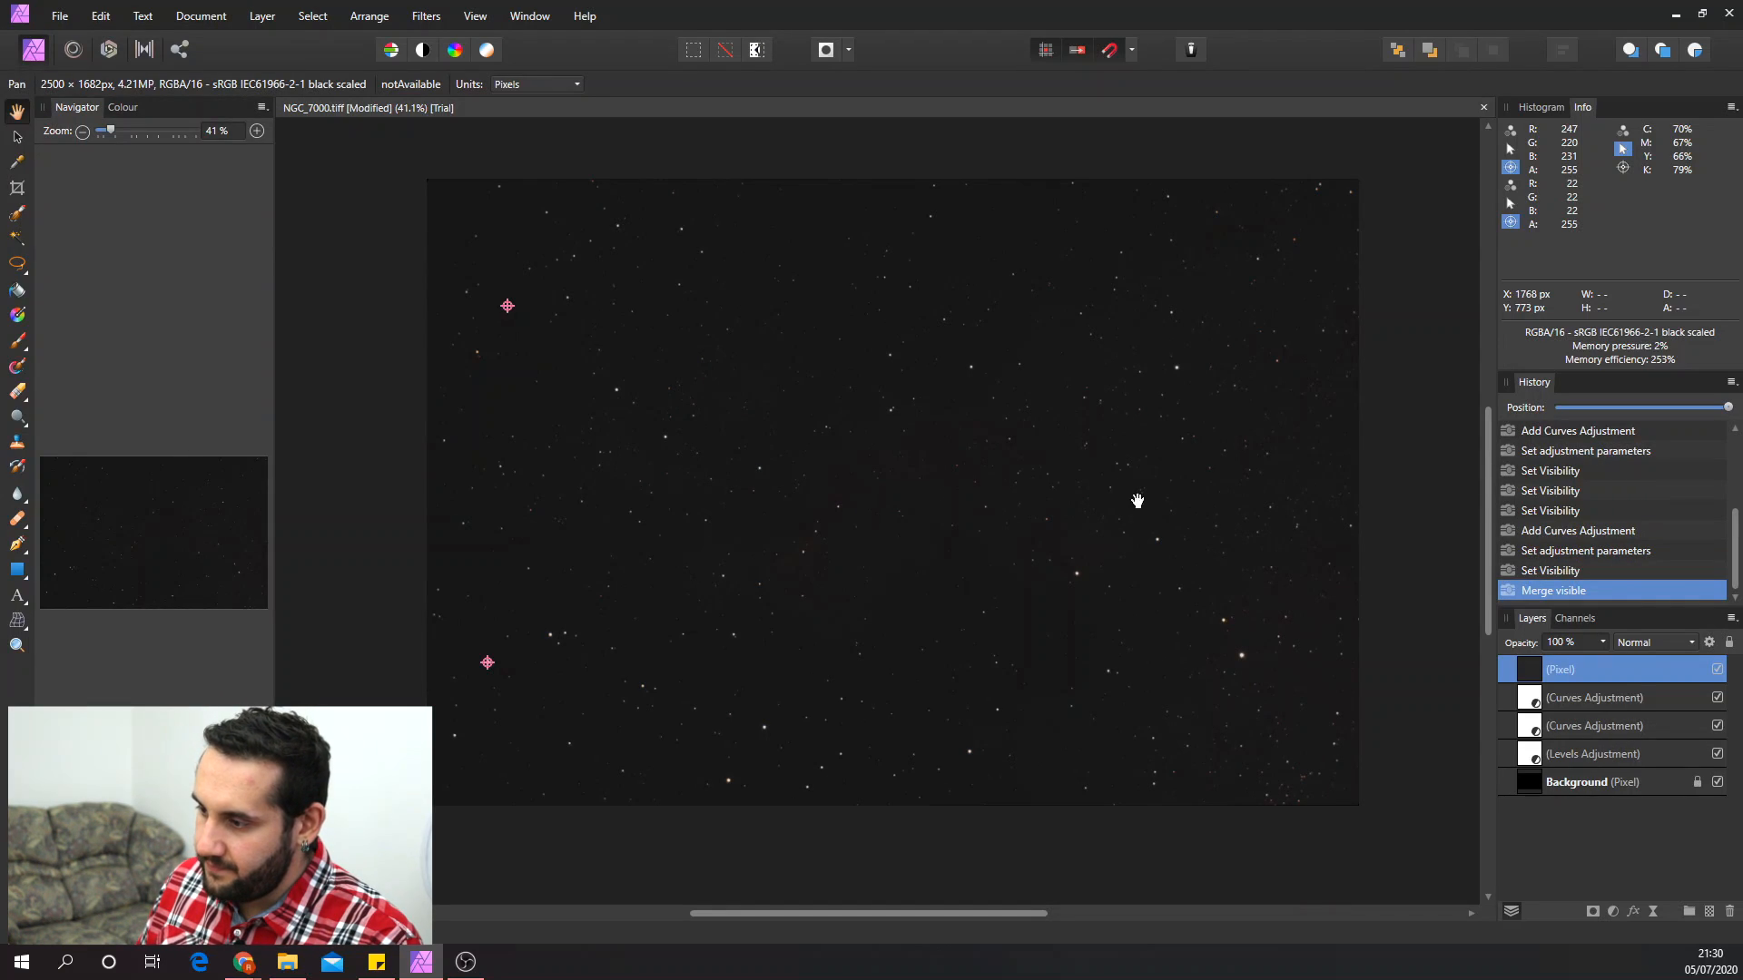
click(1717, 725)
click(1718, 753)
click(1717, 781)
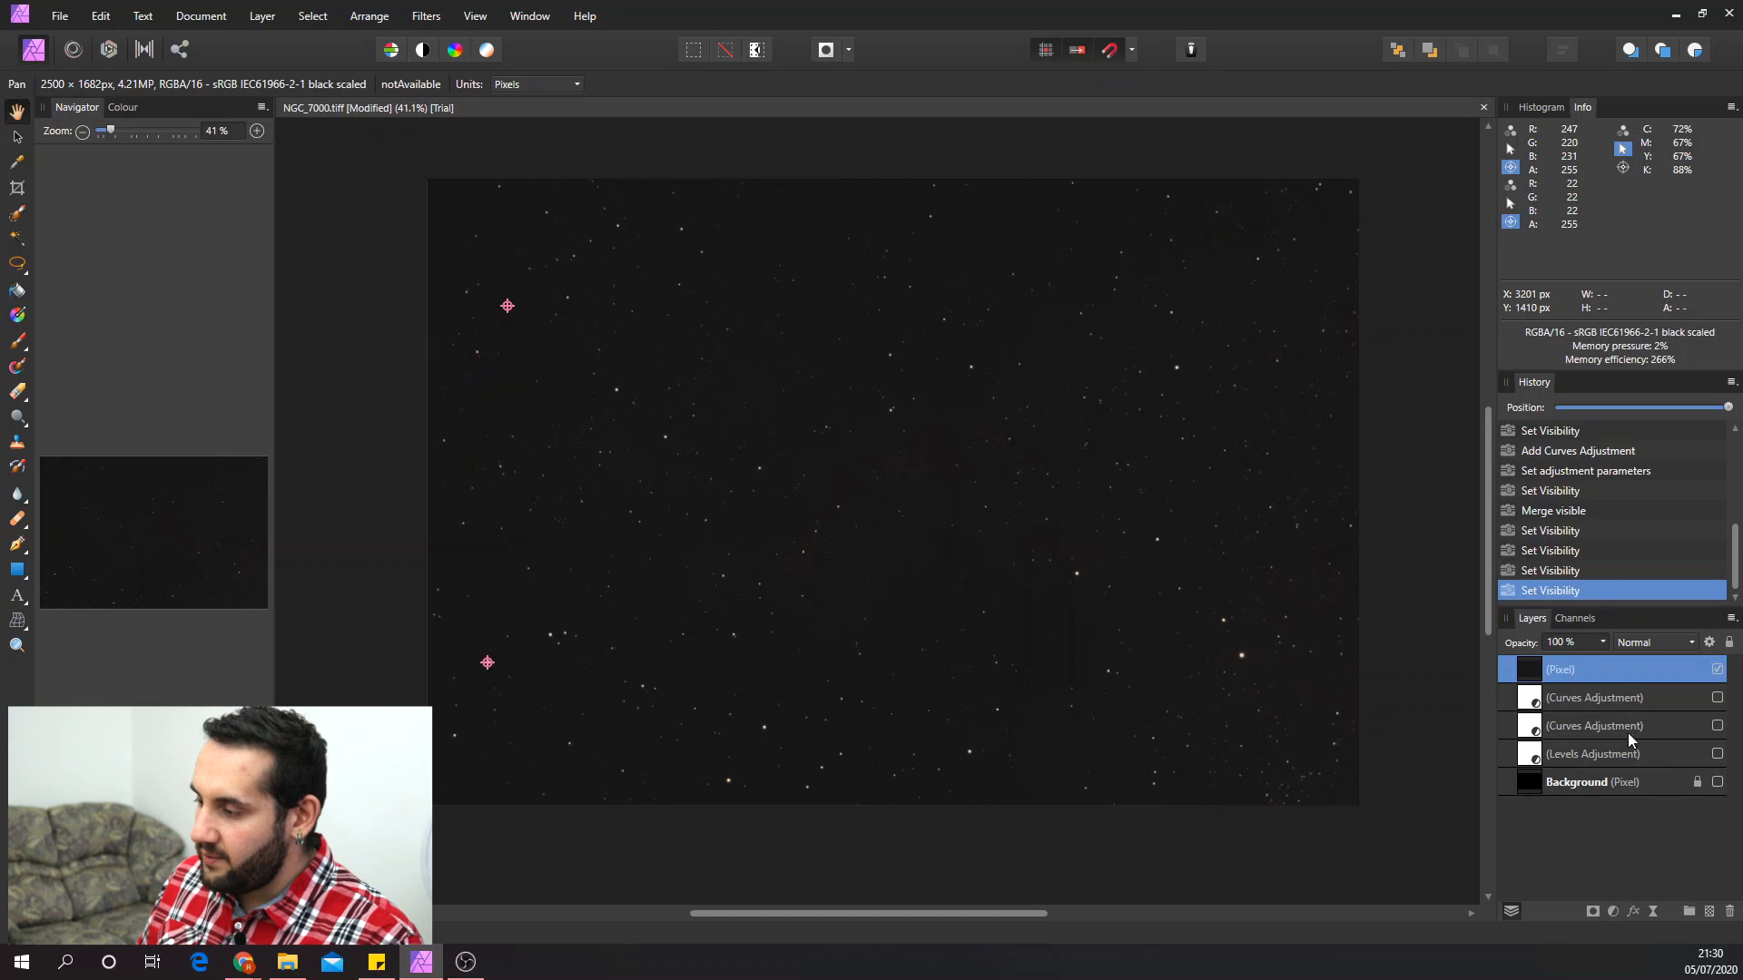
click(1616, 697)
shift+click(1634, 781)
drag(1646, 755, 1730, 913)
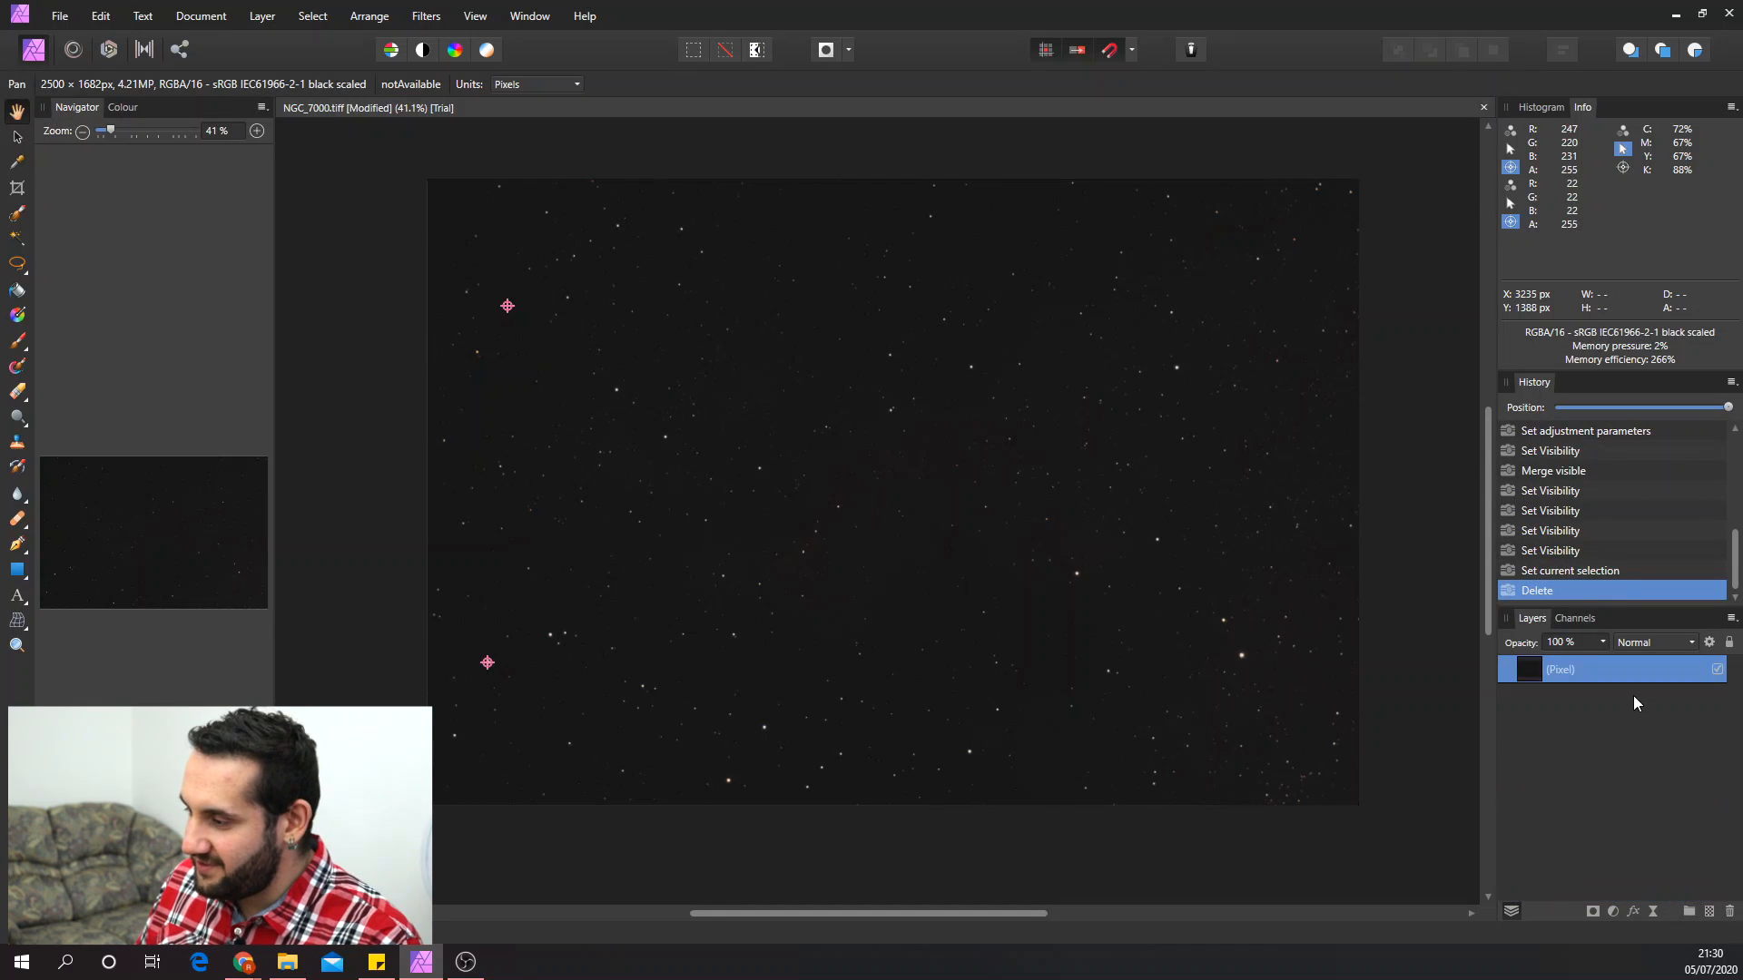
- Rename the merged pixel layer as "Initial Adjustments"
double_click(1565, 678)
text(l Adjustments)
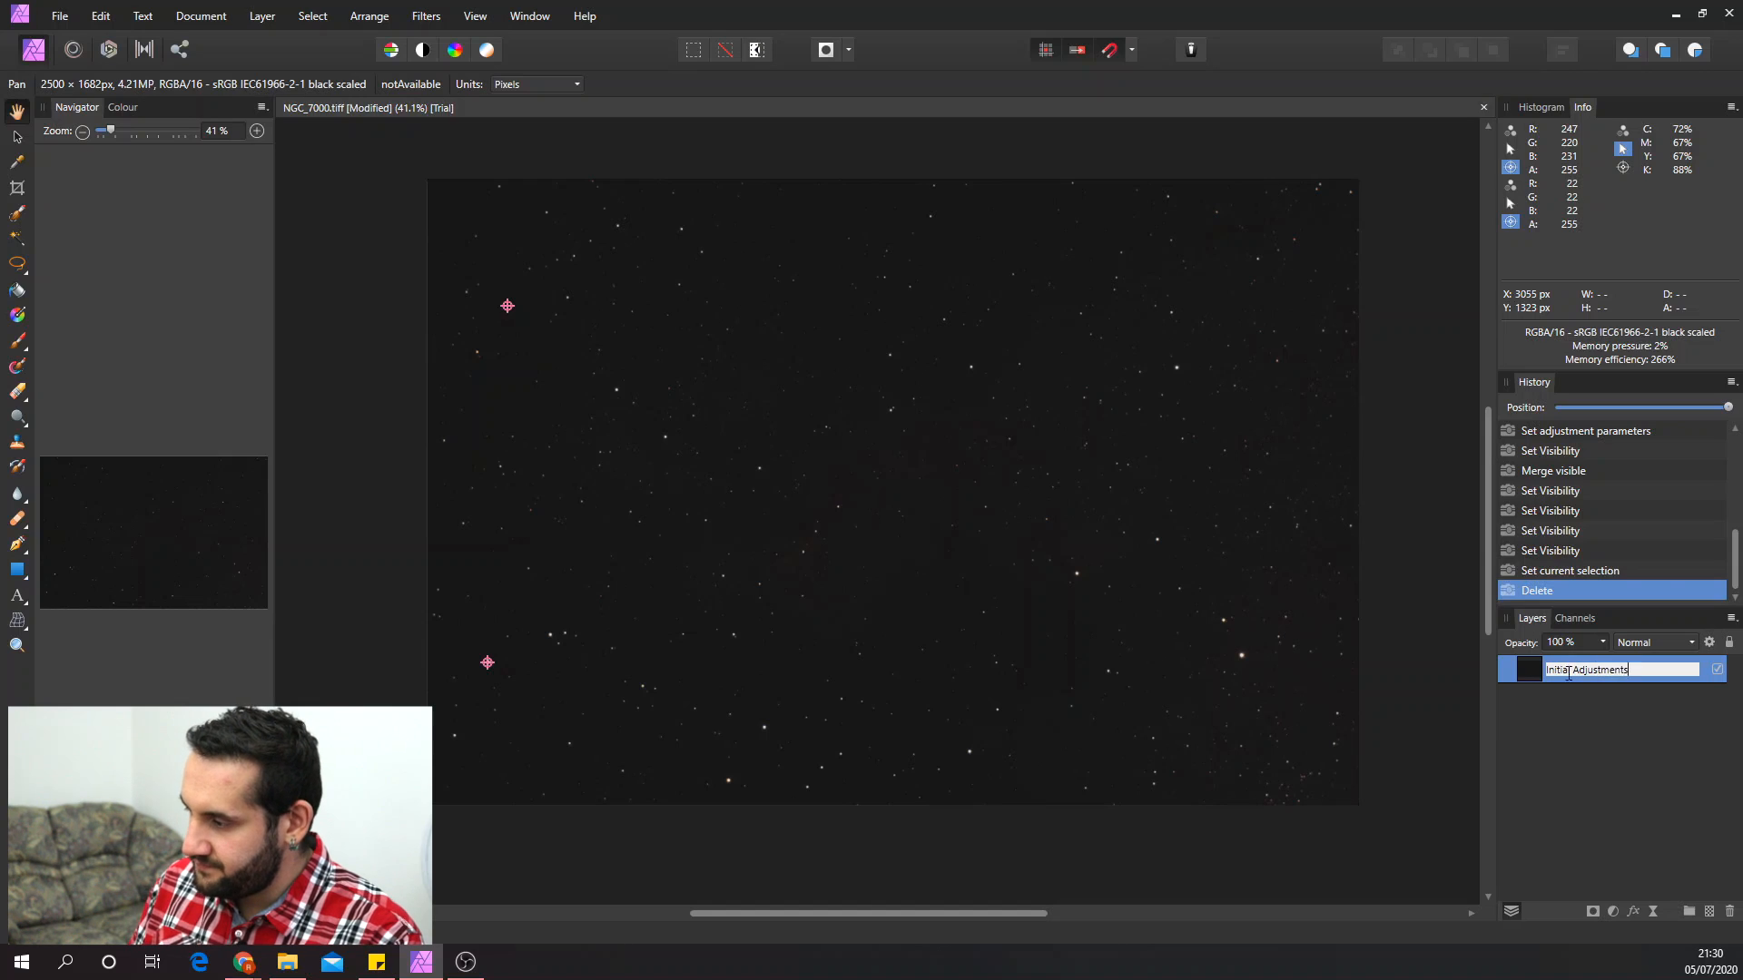
key(Return)
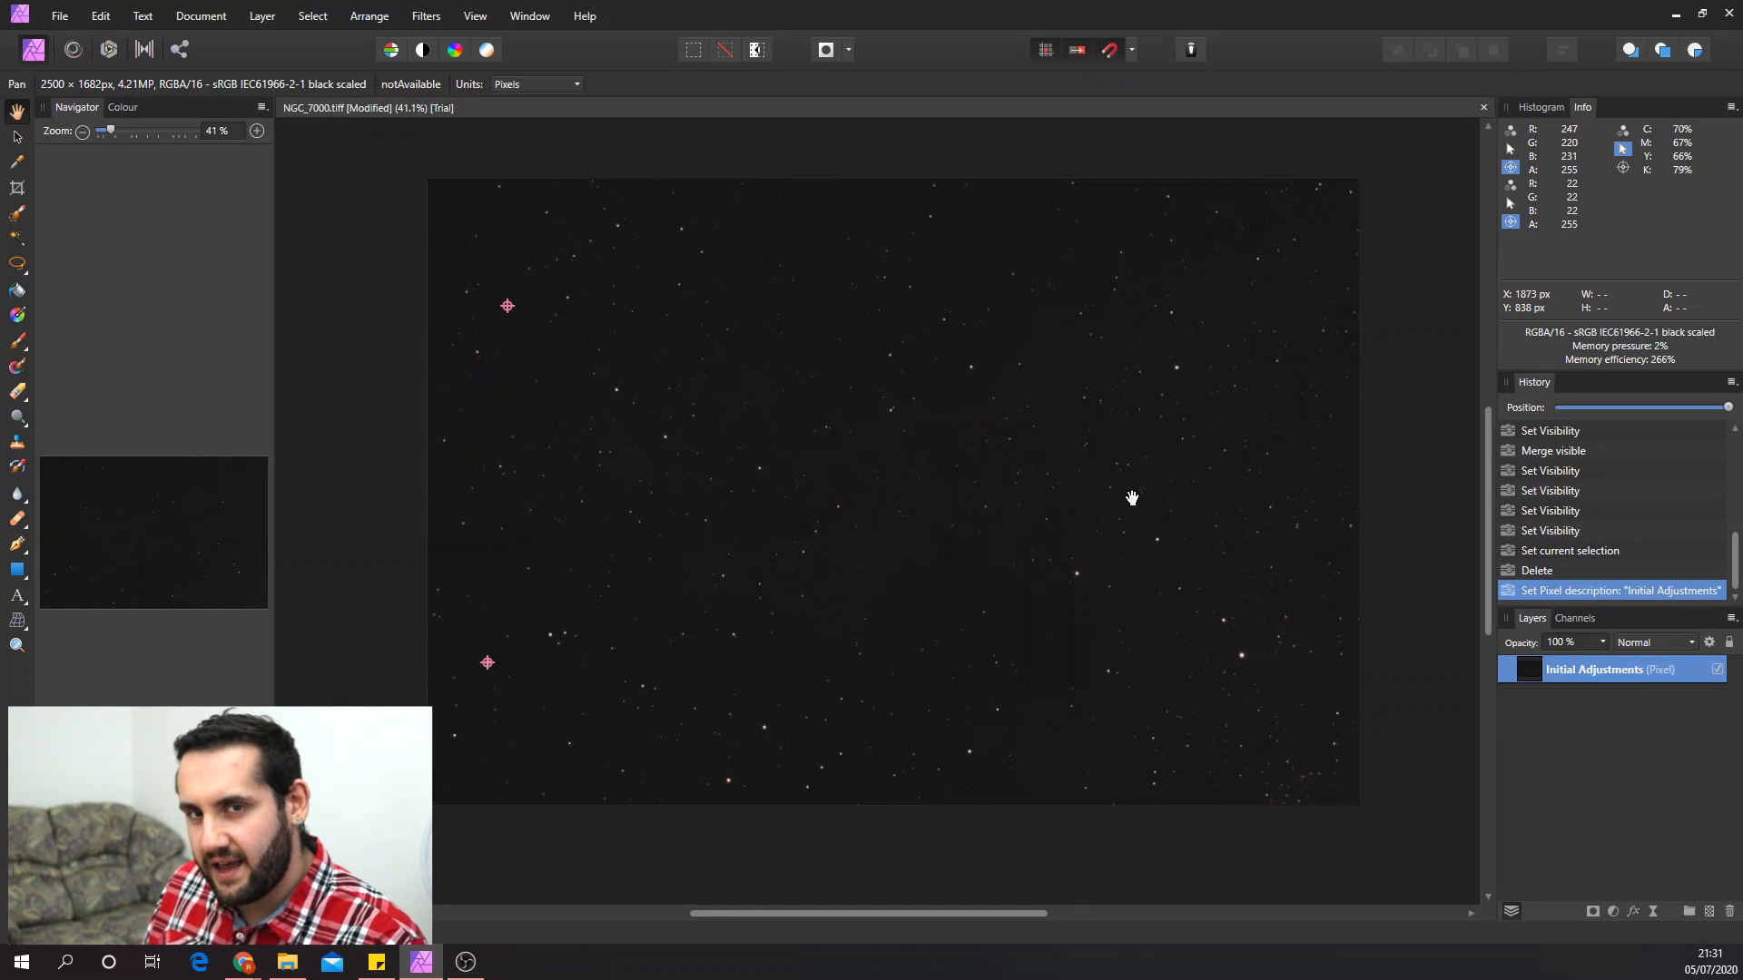
- Add a Curves adjustment above the Initial Adjustments layer, gently lifting the shadows with a low point and shaping the midtones with another
click(1608, 913)
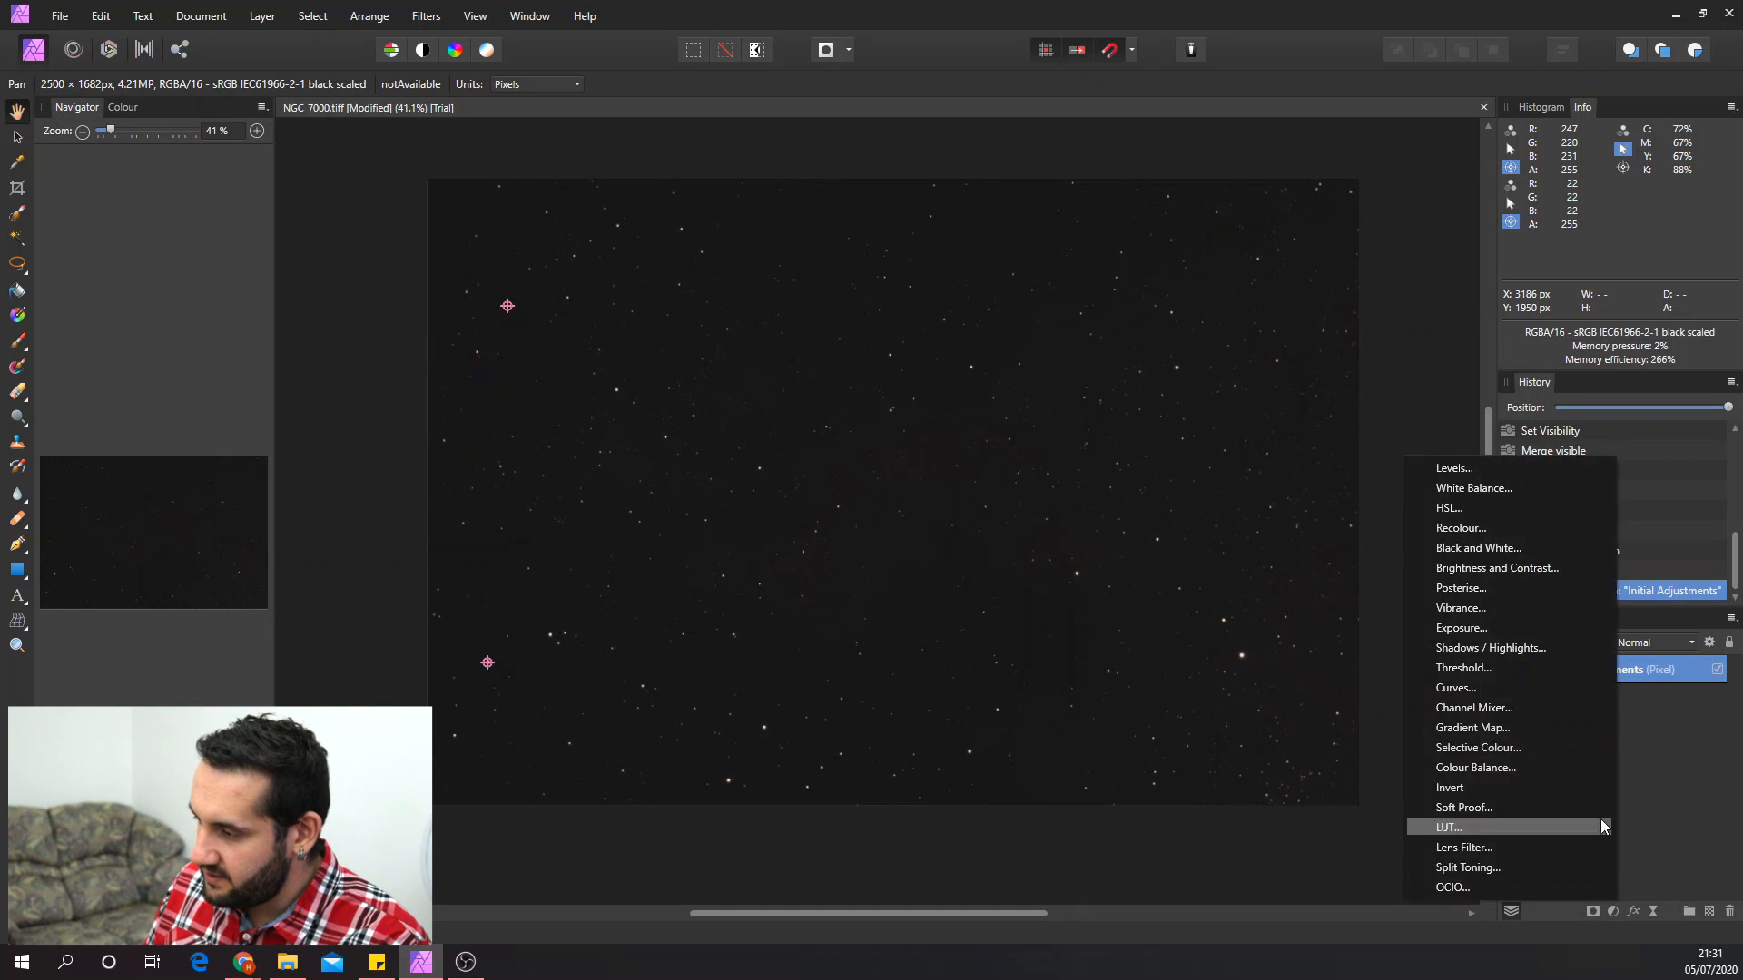
click(1528, 695)
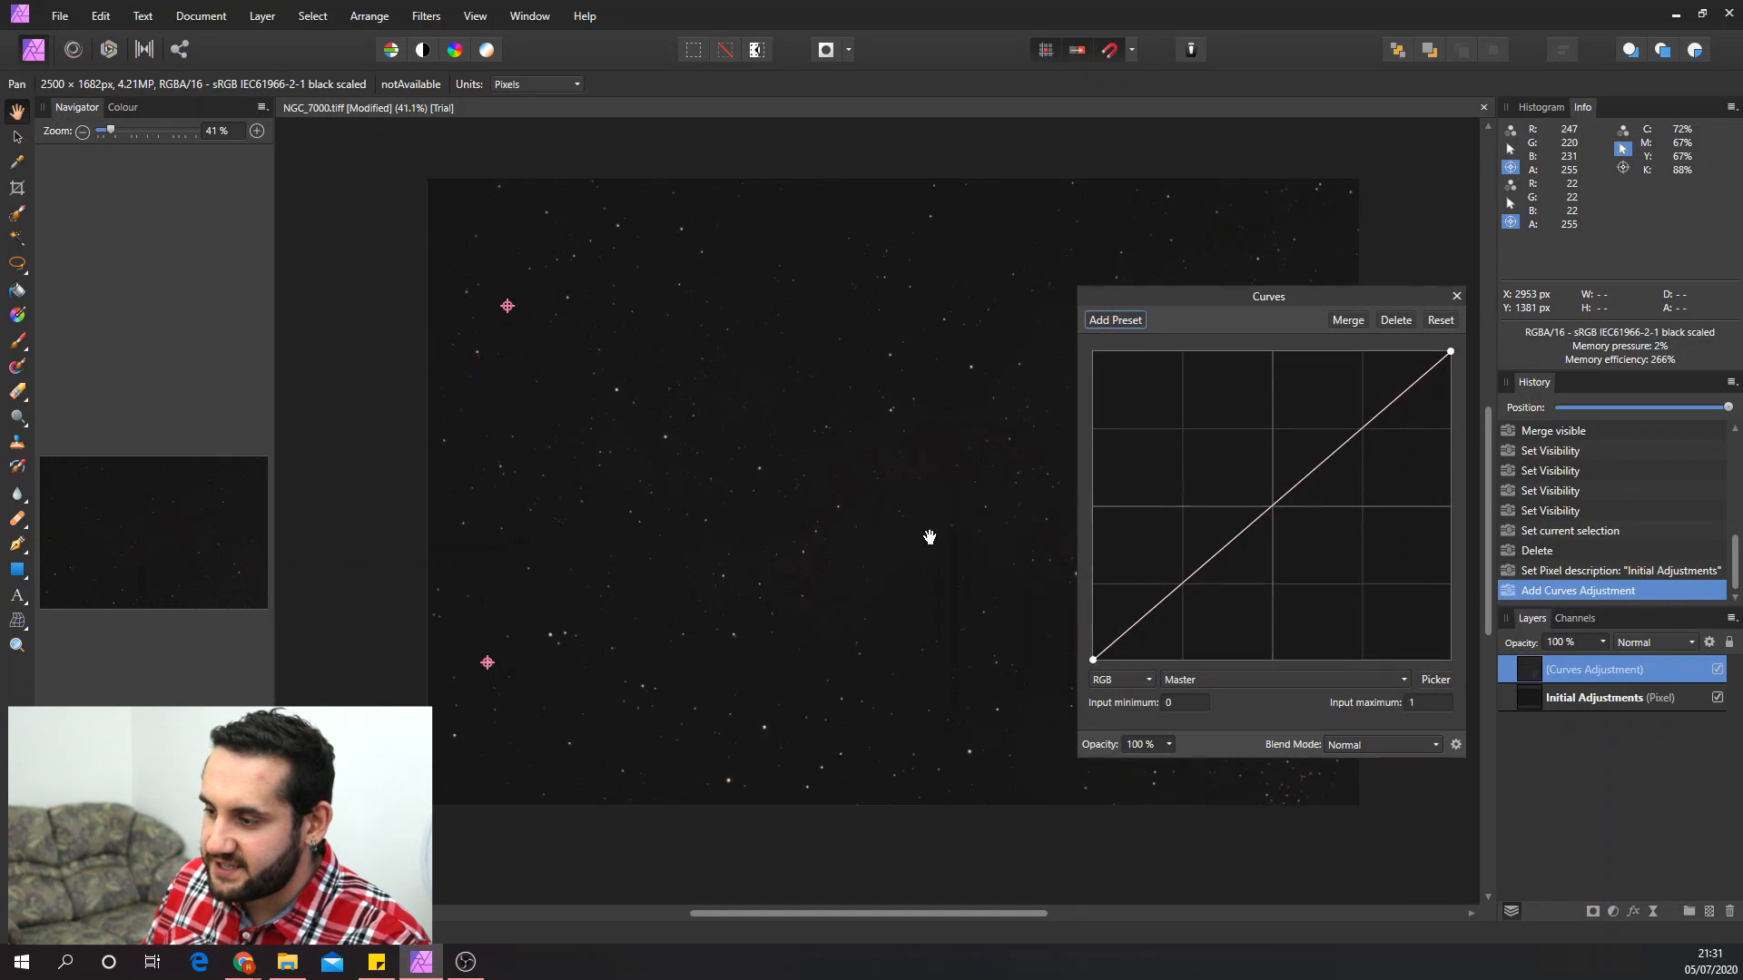
click(1200, 574)
drag(1200, 576, 1160, 584)
drag(1273, 470, 1374, 350)
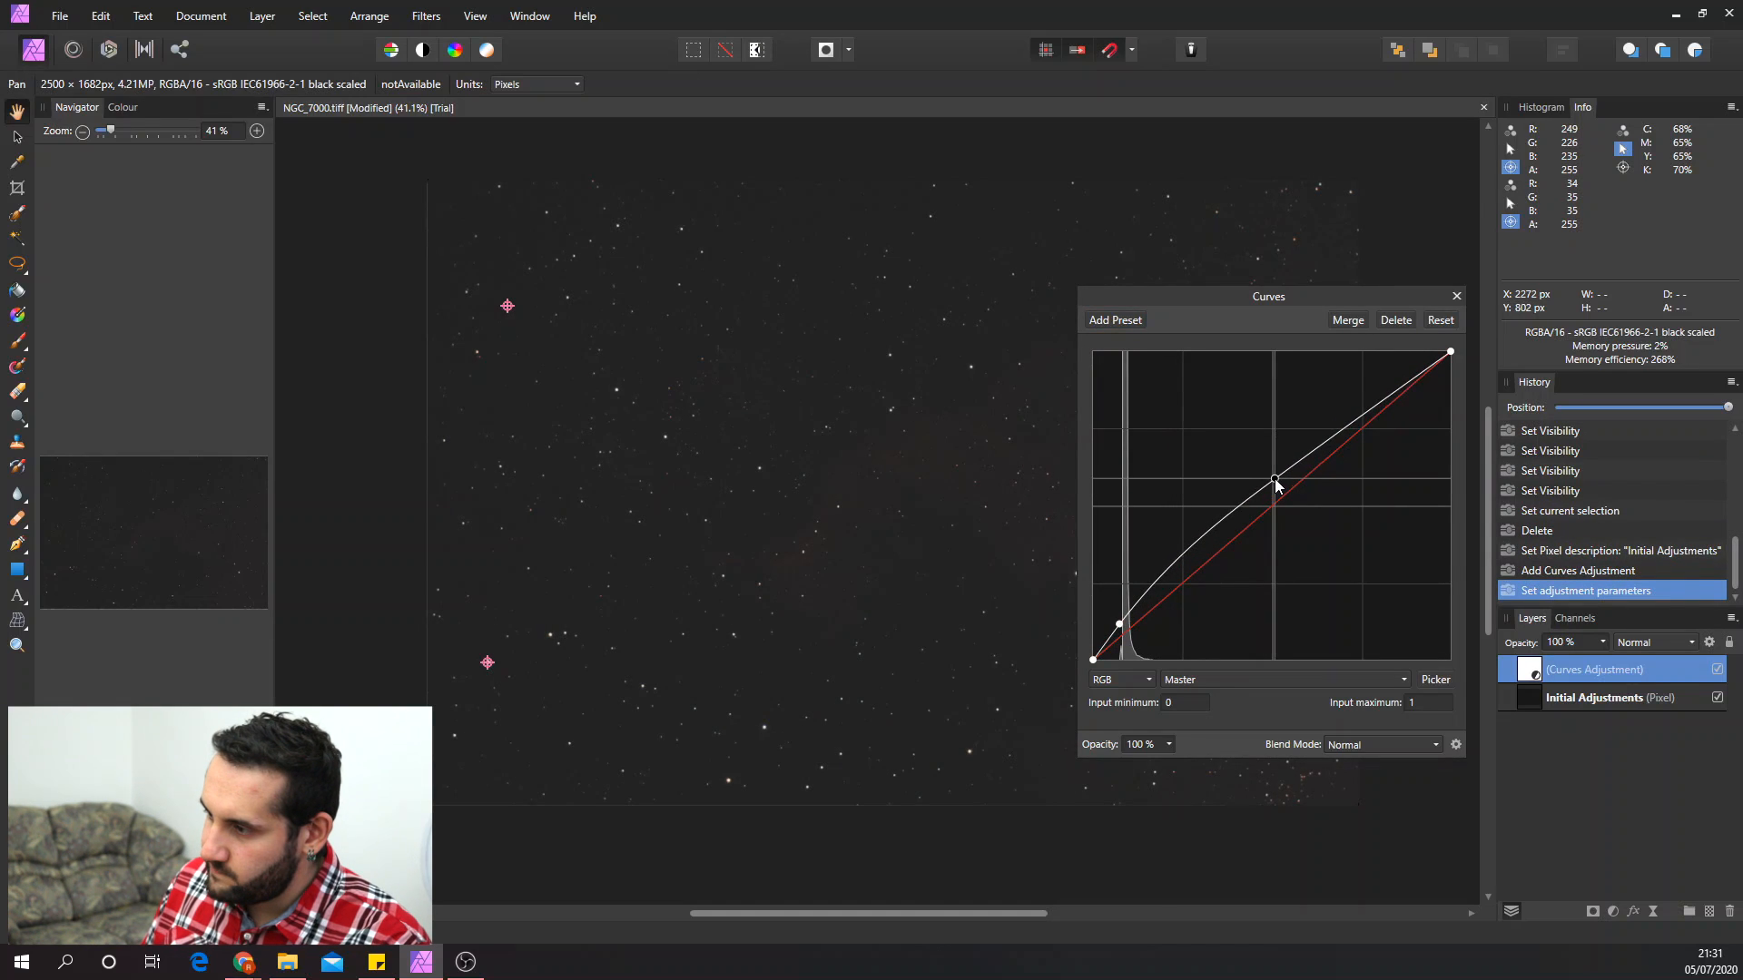
click(1456, 296)
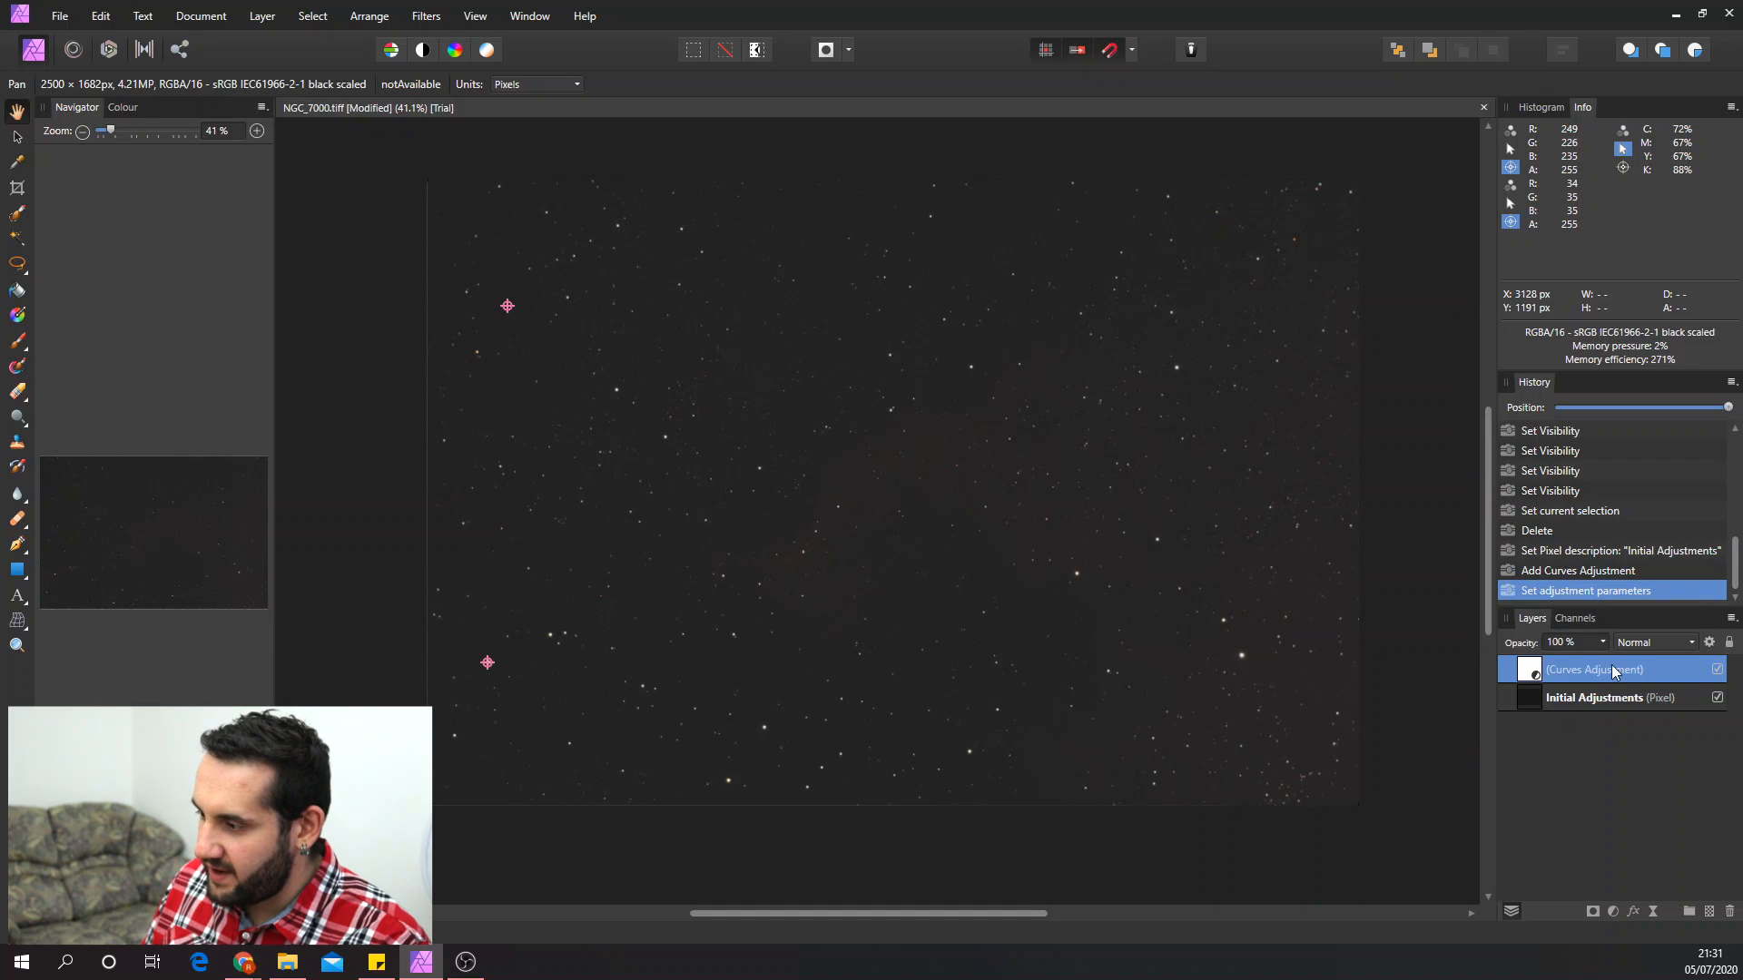
- Merge the Curves adjustment down into the Initial Adjustments layer
right_click(1653, 672)
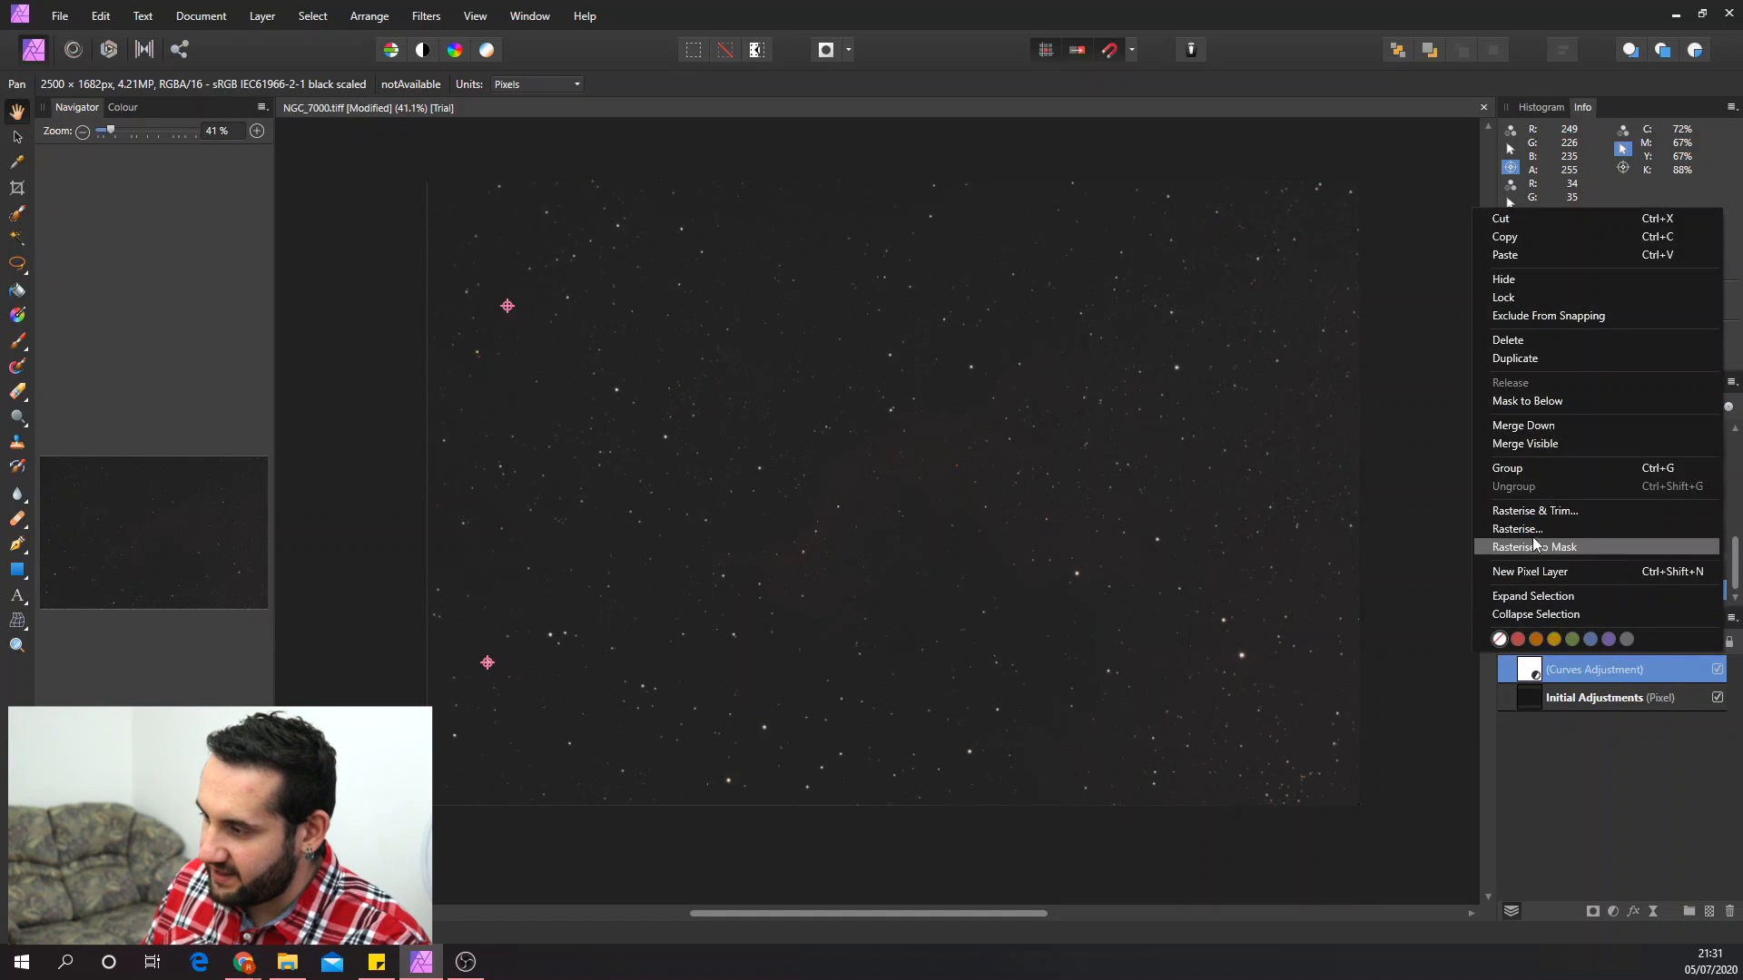
click(1524, 426)
- Examine the image's upper-left corner and outer edges up close for stacking borders, and review the whole frame
scroll(441, 271, up, 3)
scroll(441, 271, up, 5)
scroll(502, 497, up, 3)
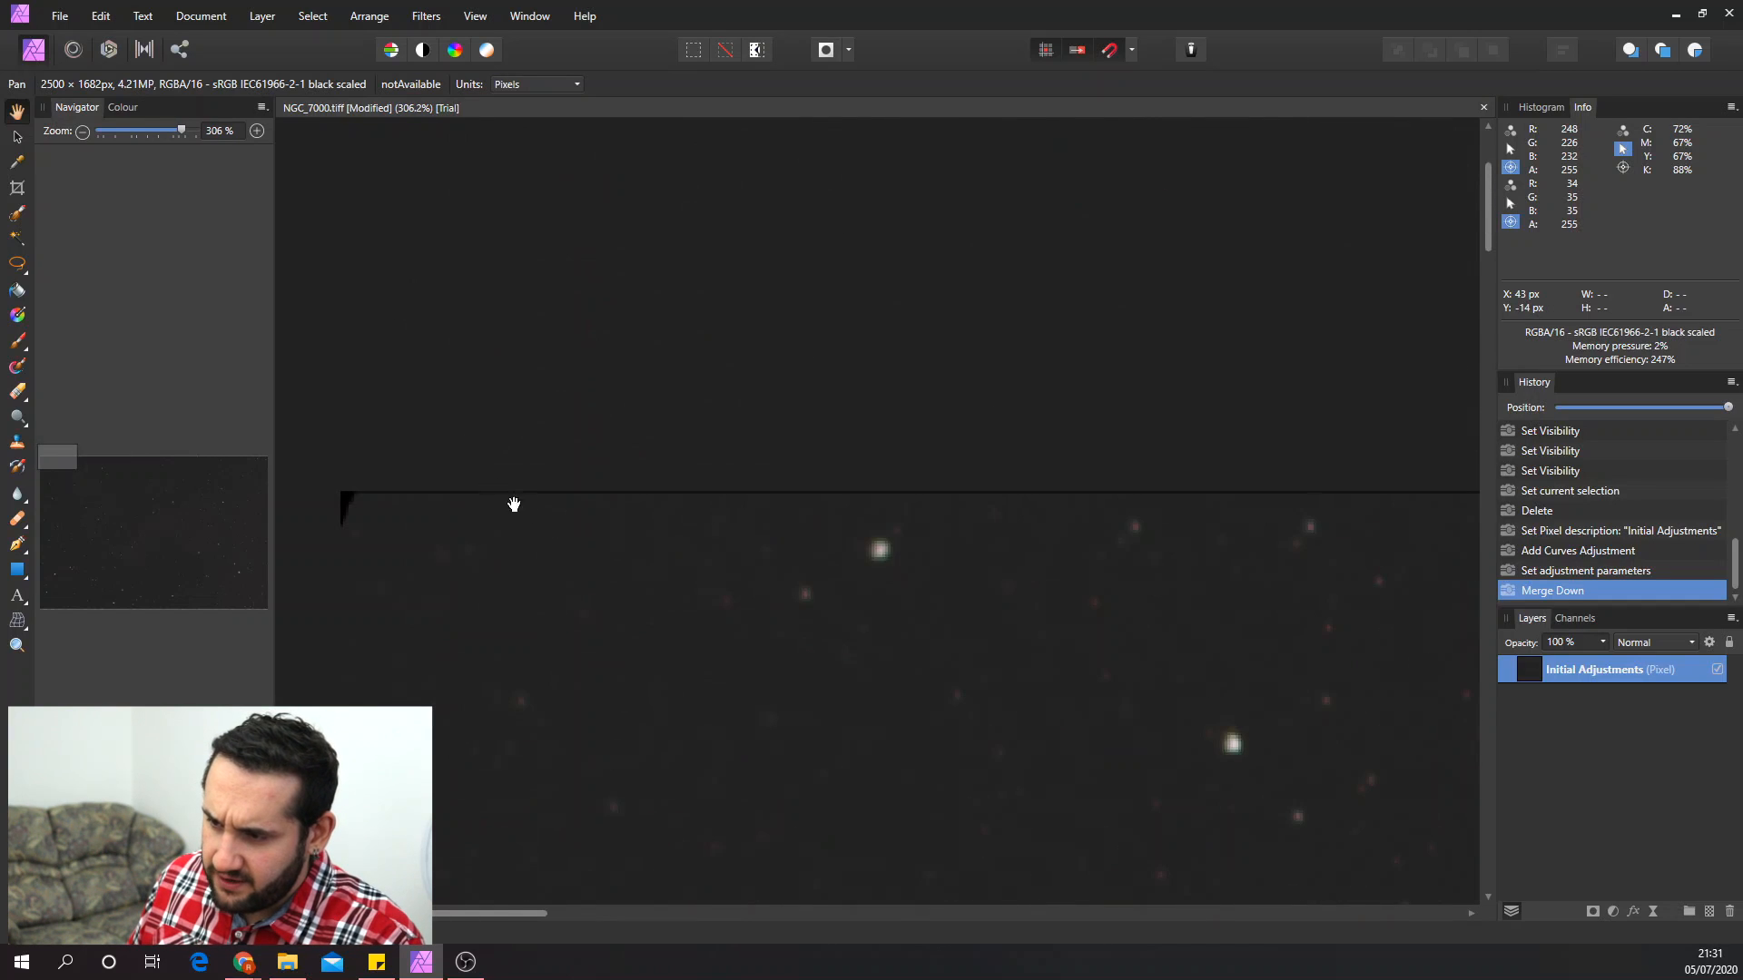
drag(445, 915, 406, 915)
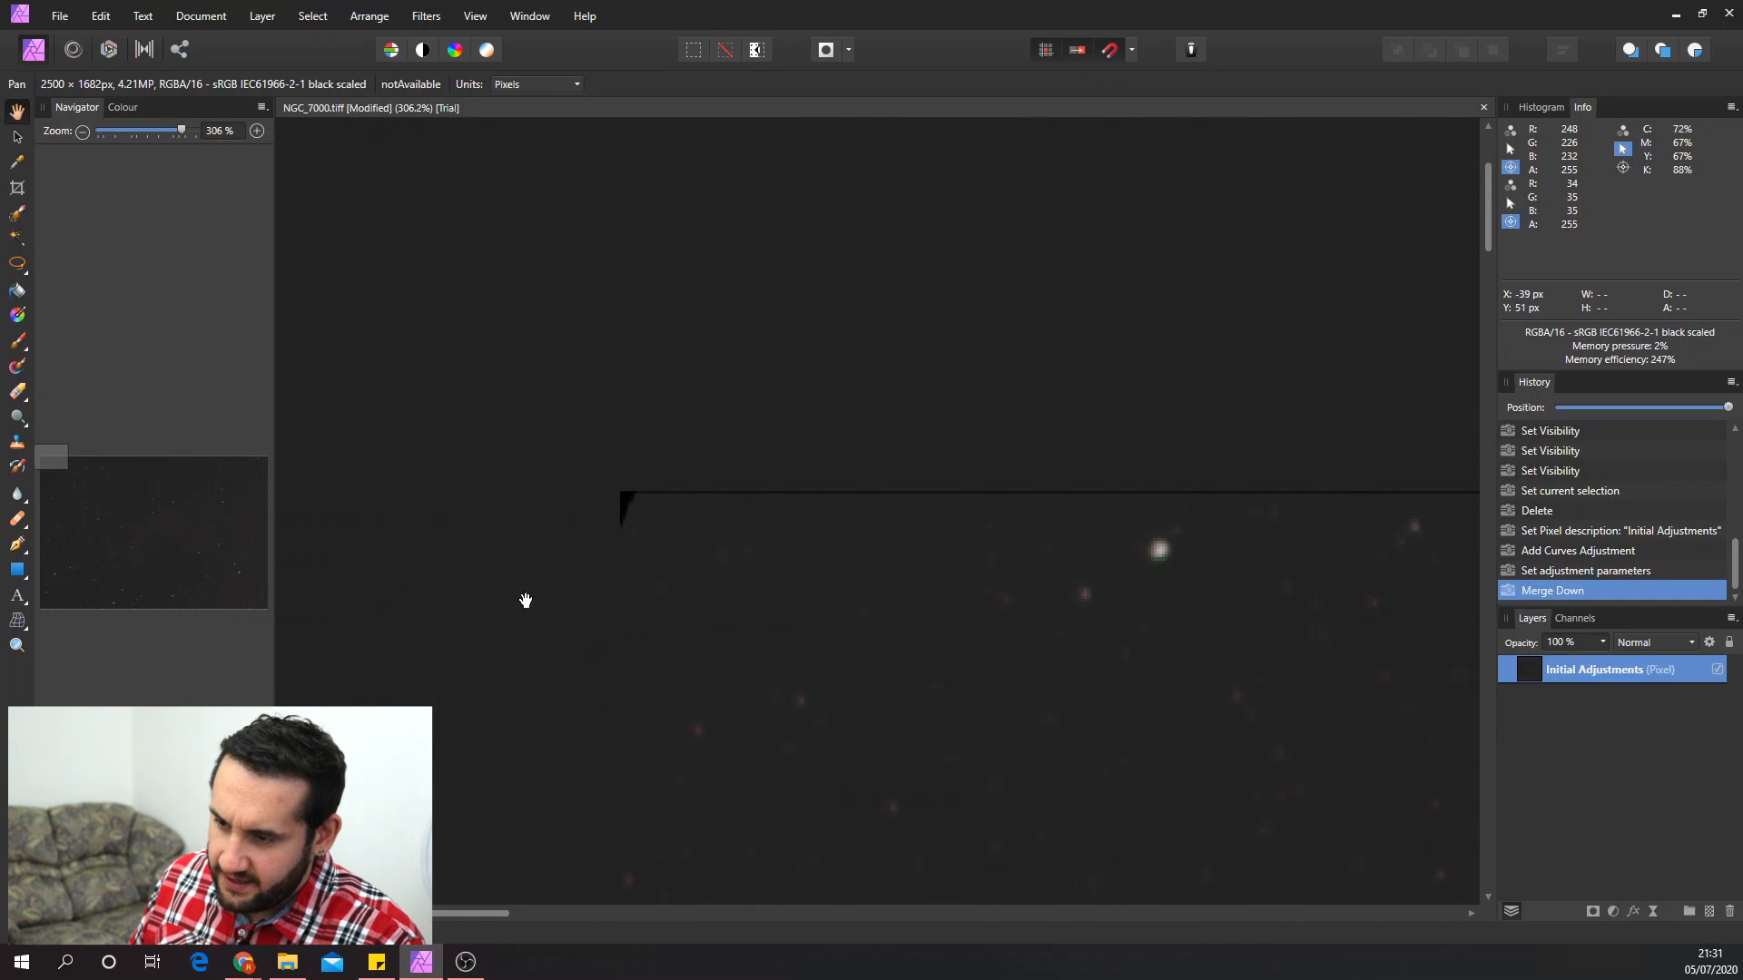
drag(224, 471, 148, 537)
scroll(642, 439, down, 8)
scroll(631, 439, down, 1)
scroll(576, 436, up, 2)
scroll(575, 436, down, 1)
drag(618, 437, 708, 486)
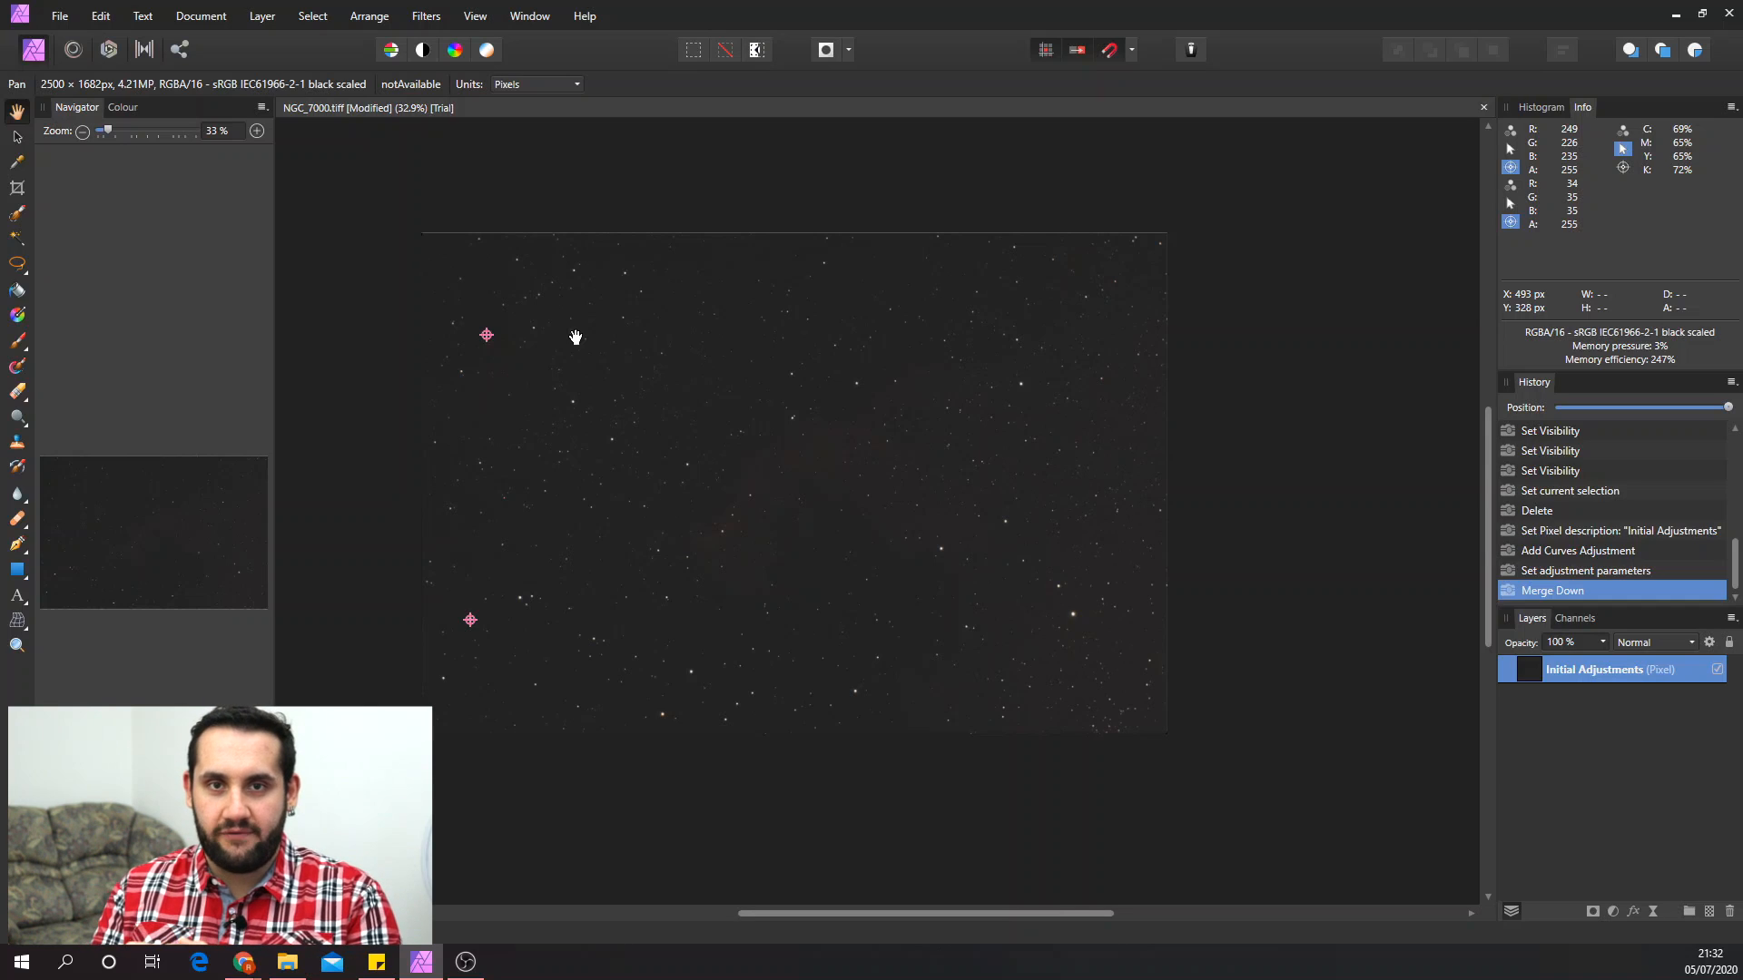
scroll(607, 312, up, 1)
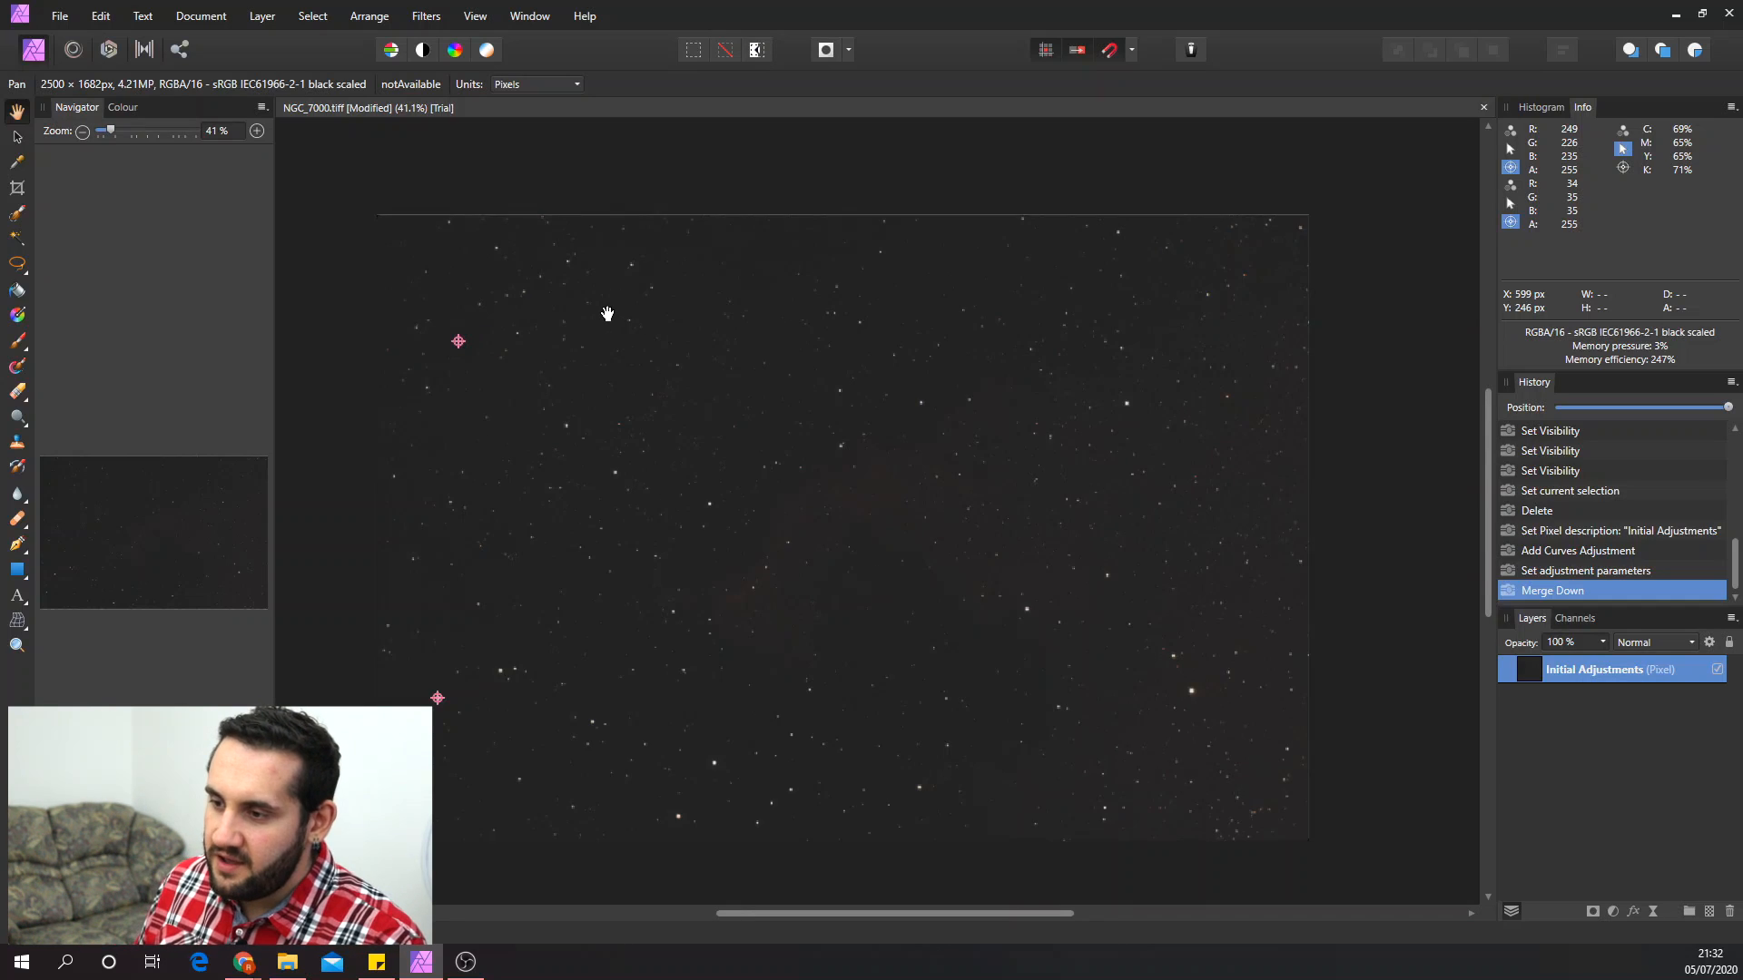
scroll(608, 313, down, 1)
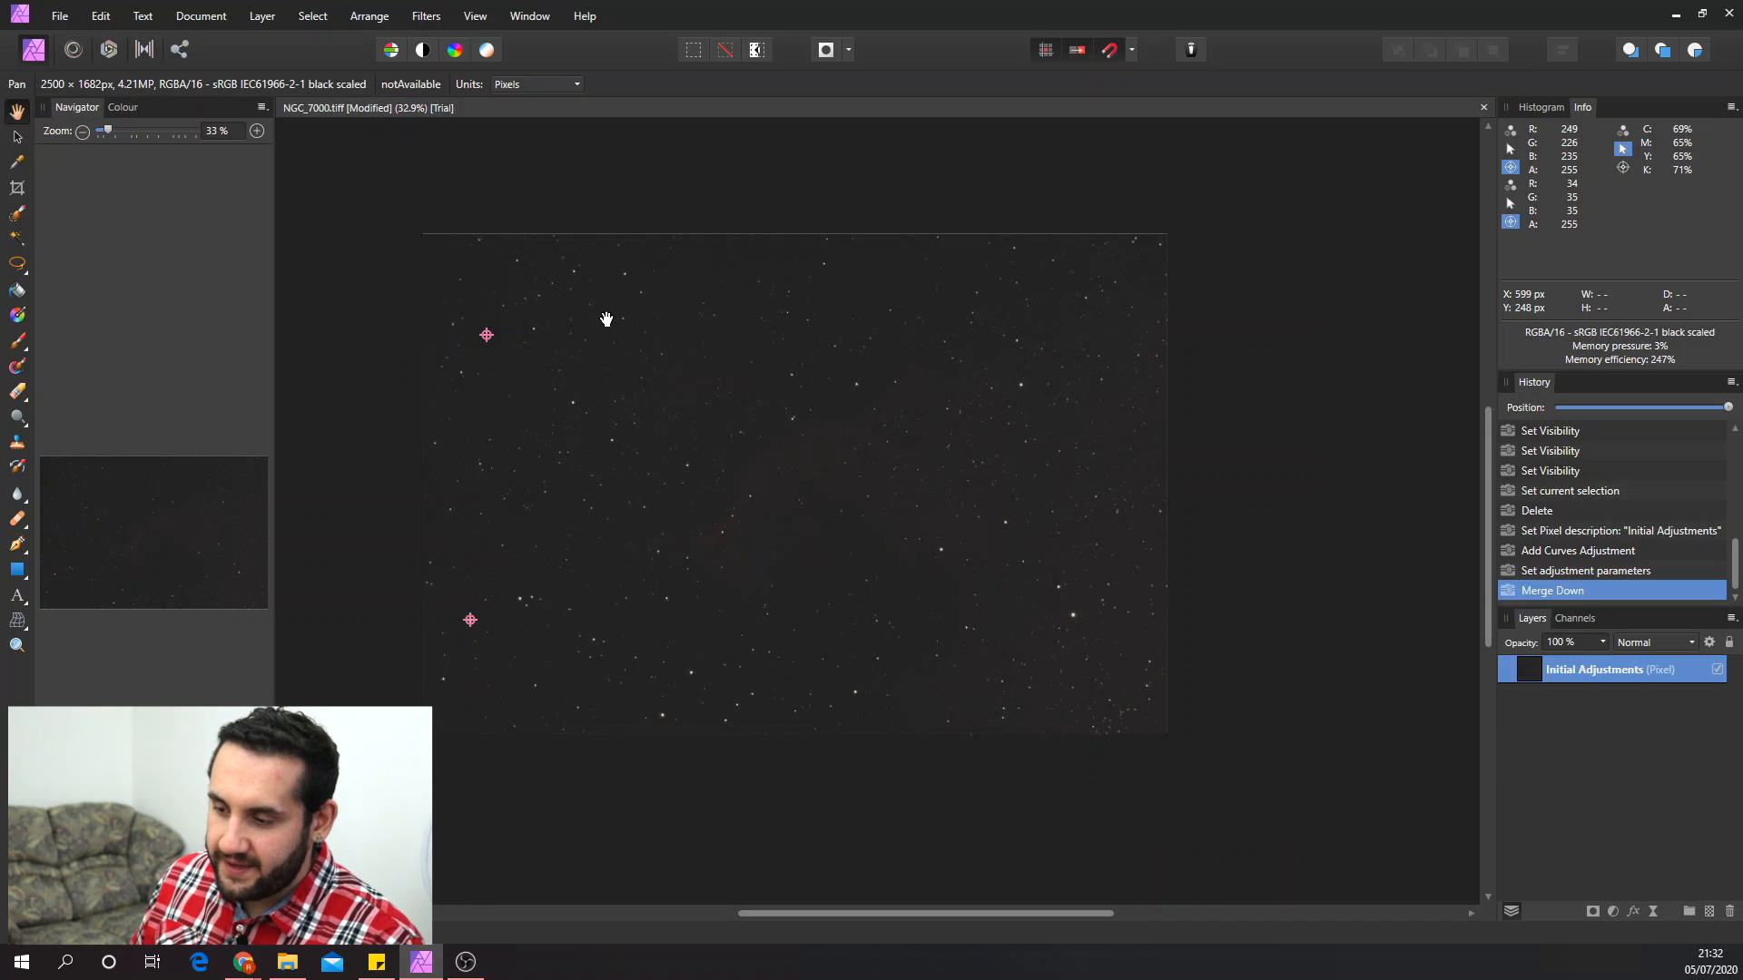
scroll(607, 392, up, 1)
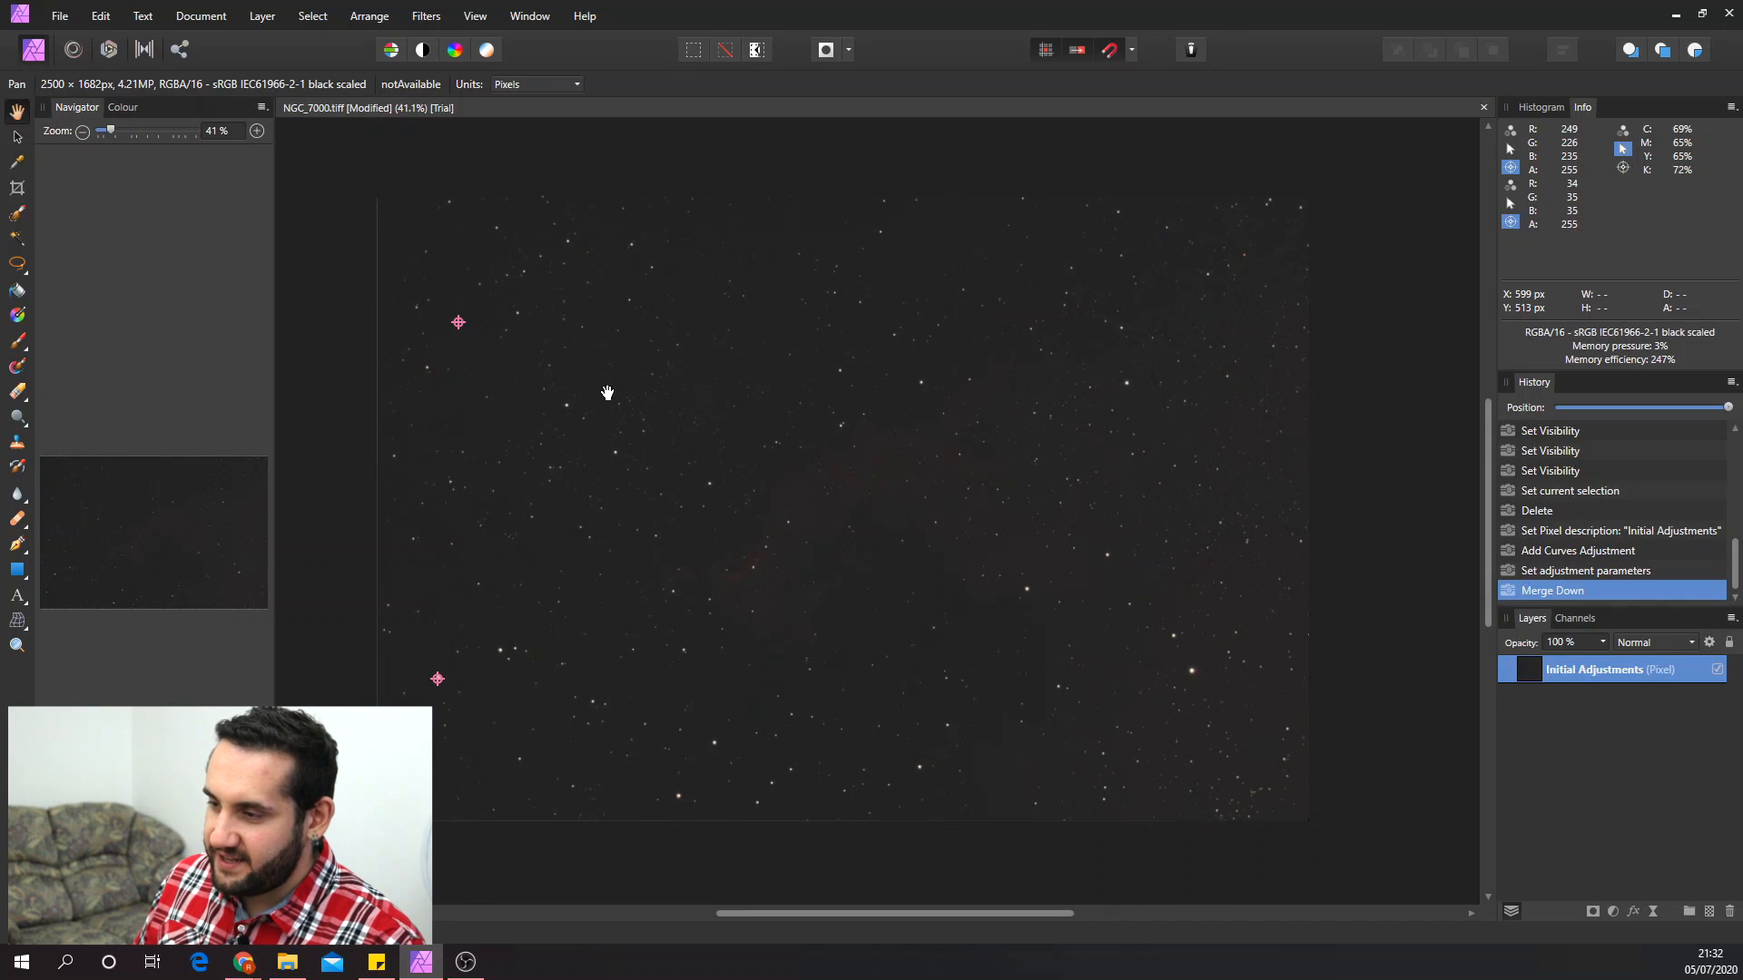
- Try cropping the image with a custom ratio of 8 by 10
click(24, 193)
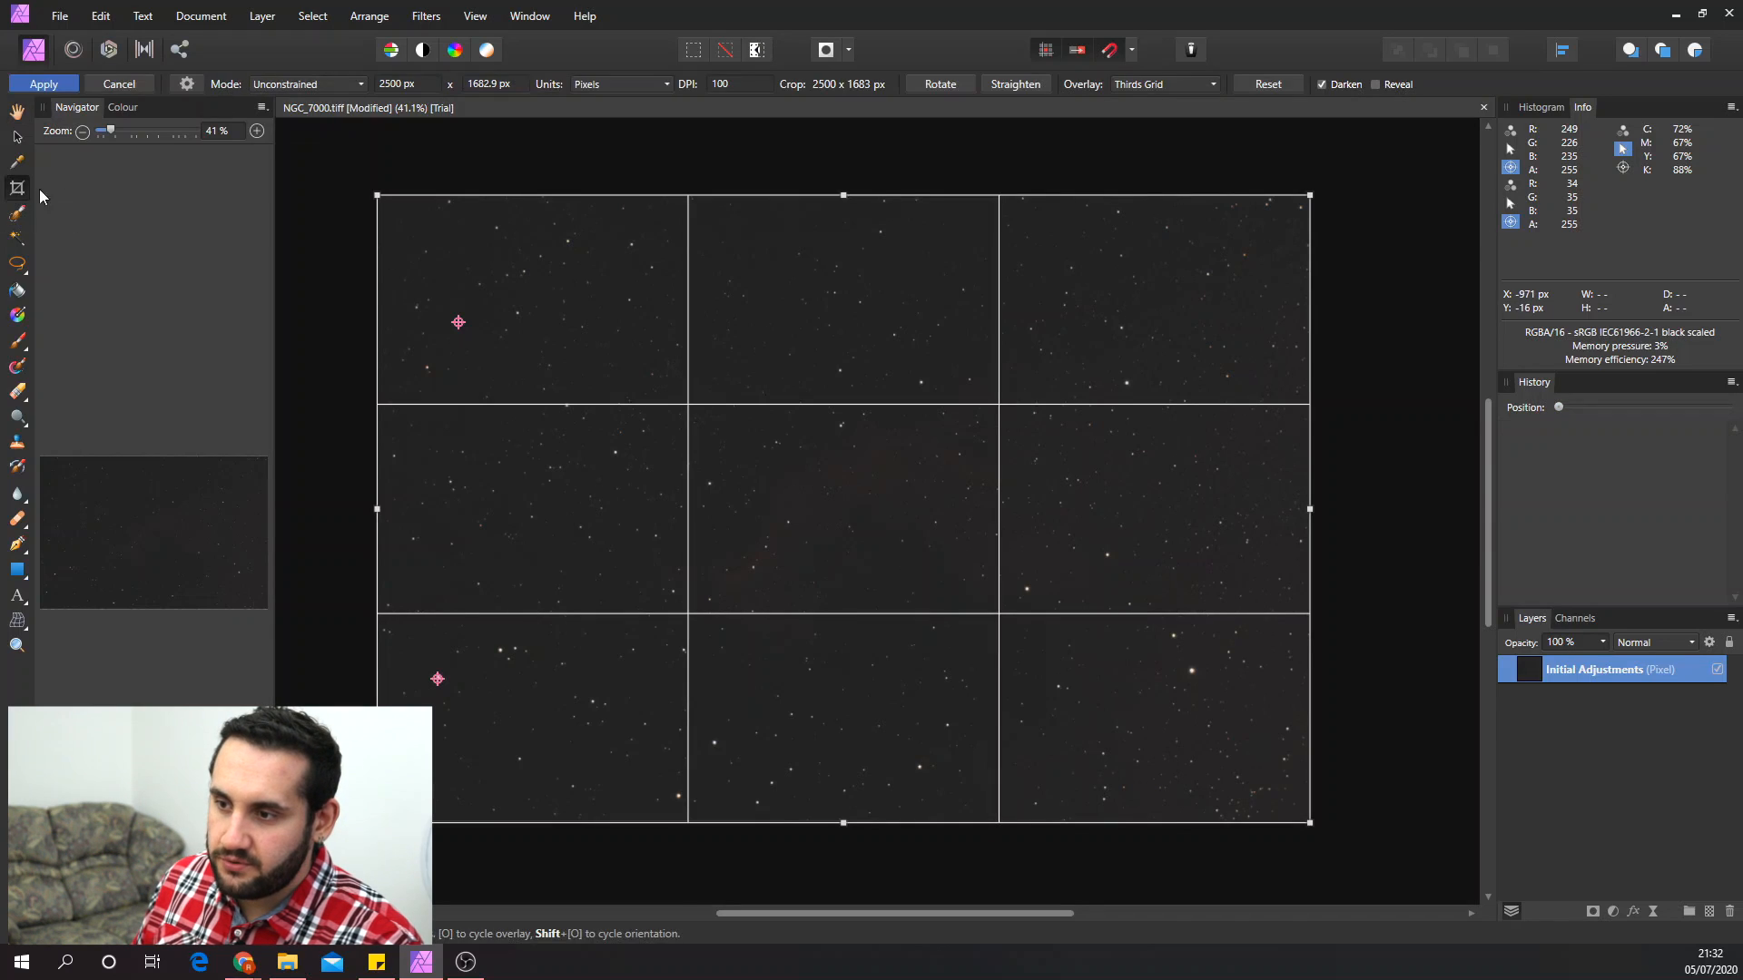
click(354, 86)
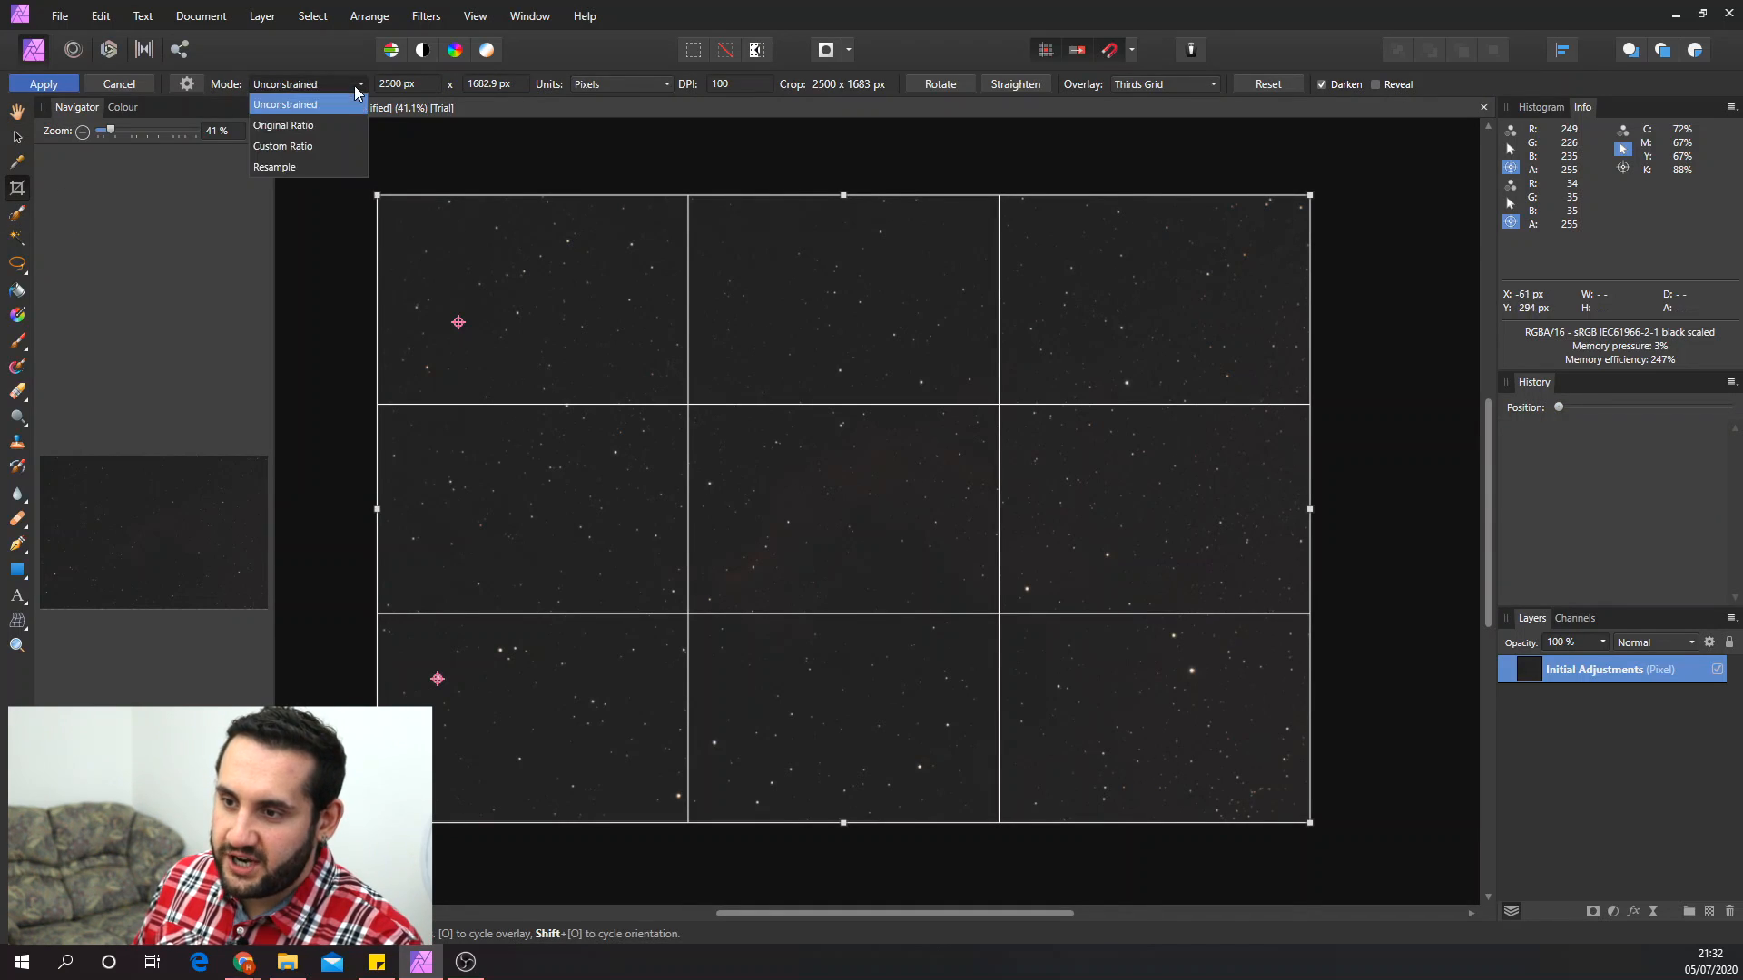
click(288, 126)
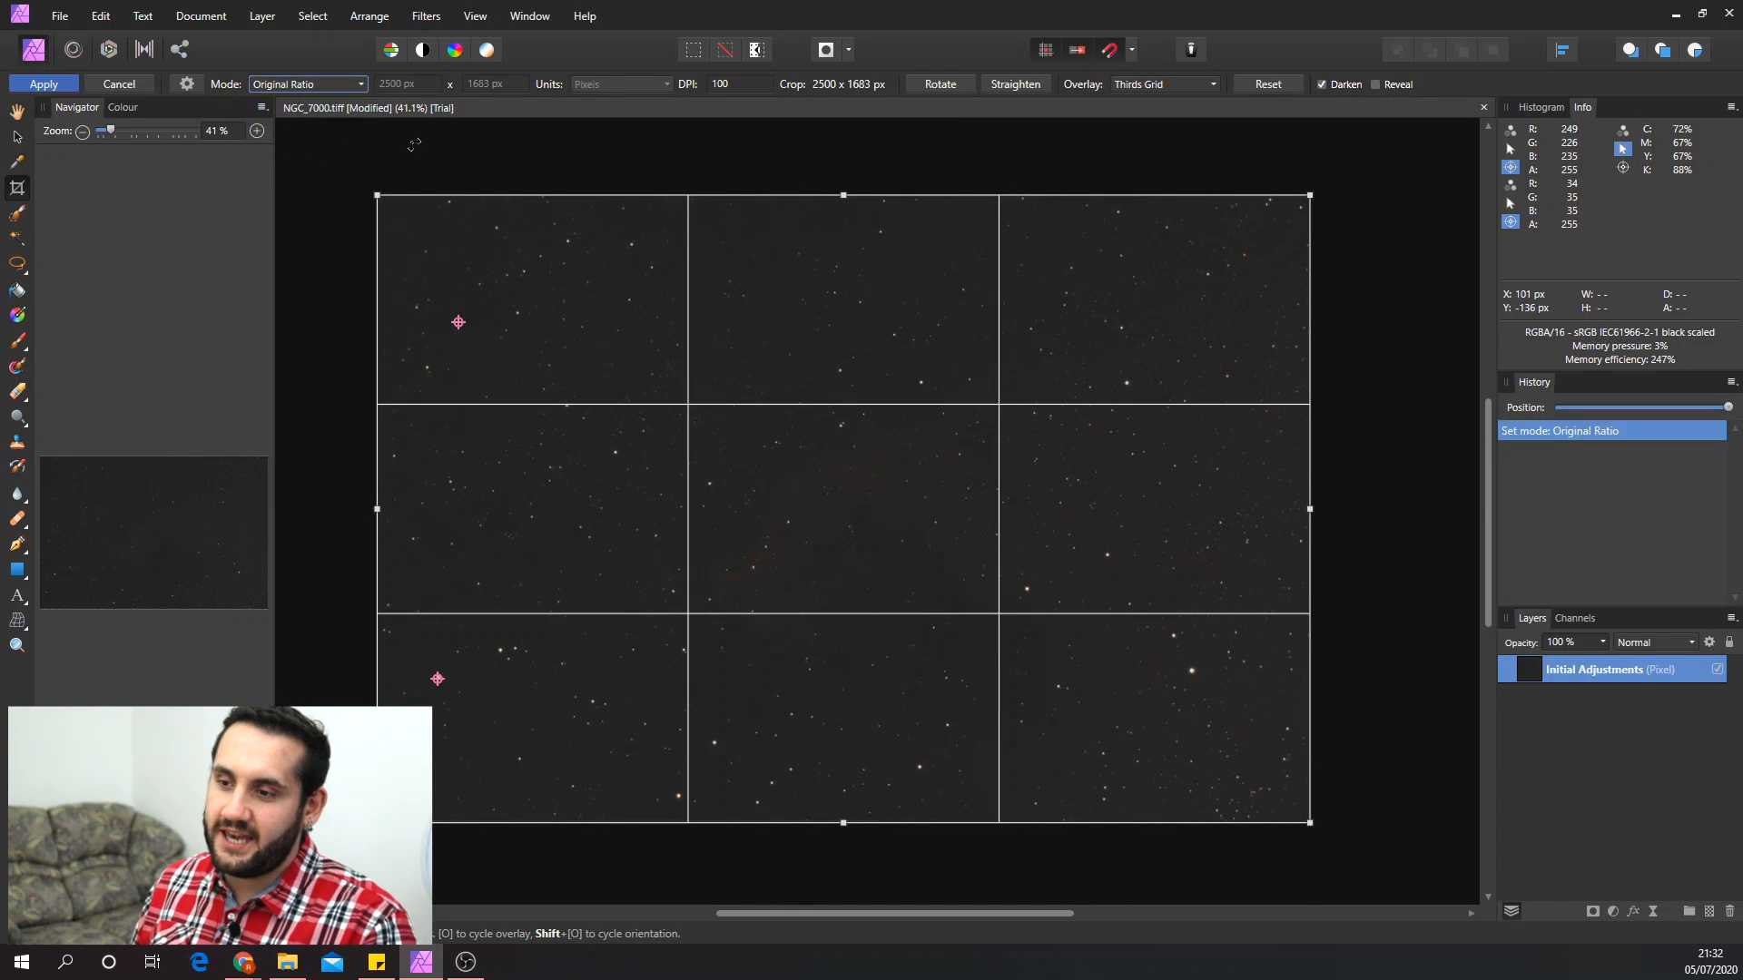
click(320, 87)
click(300, 147)
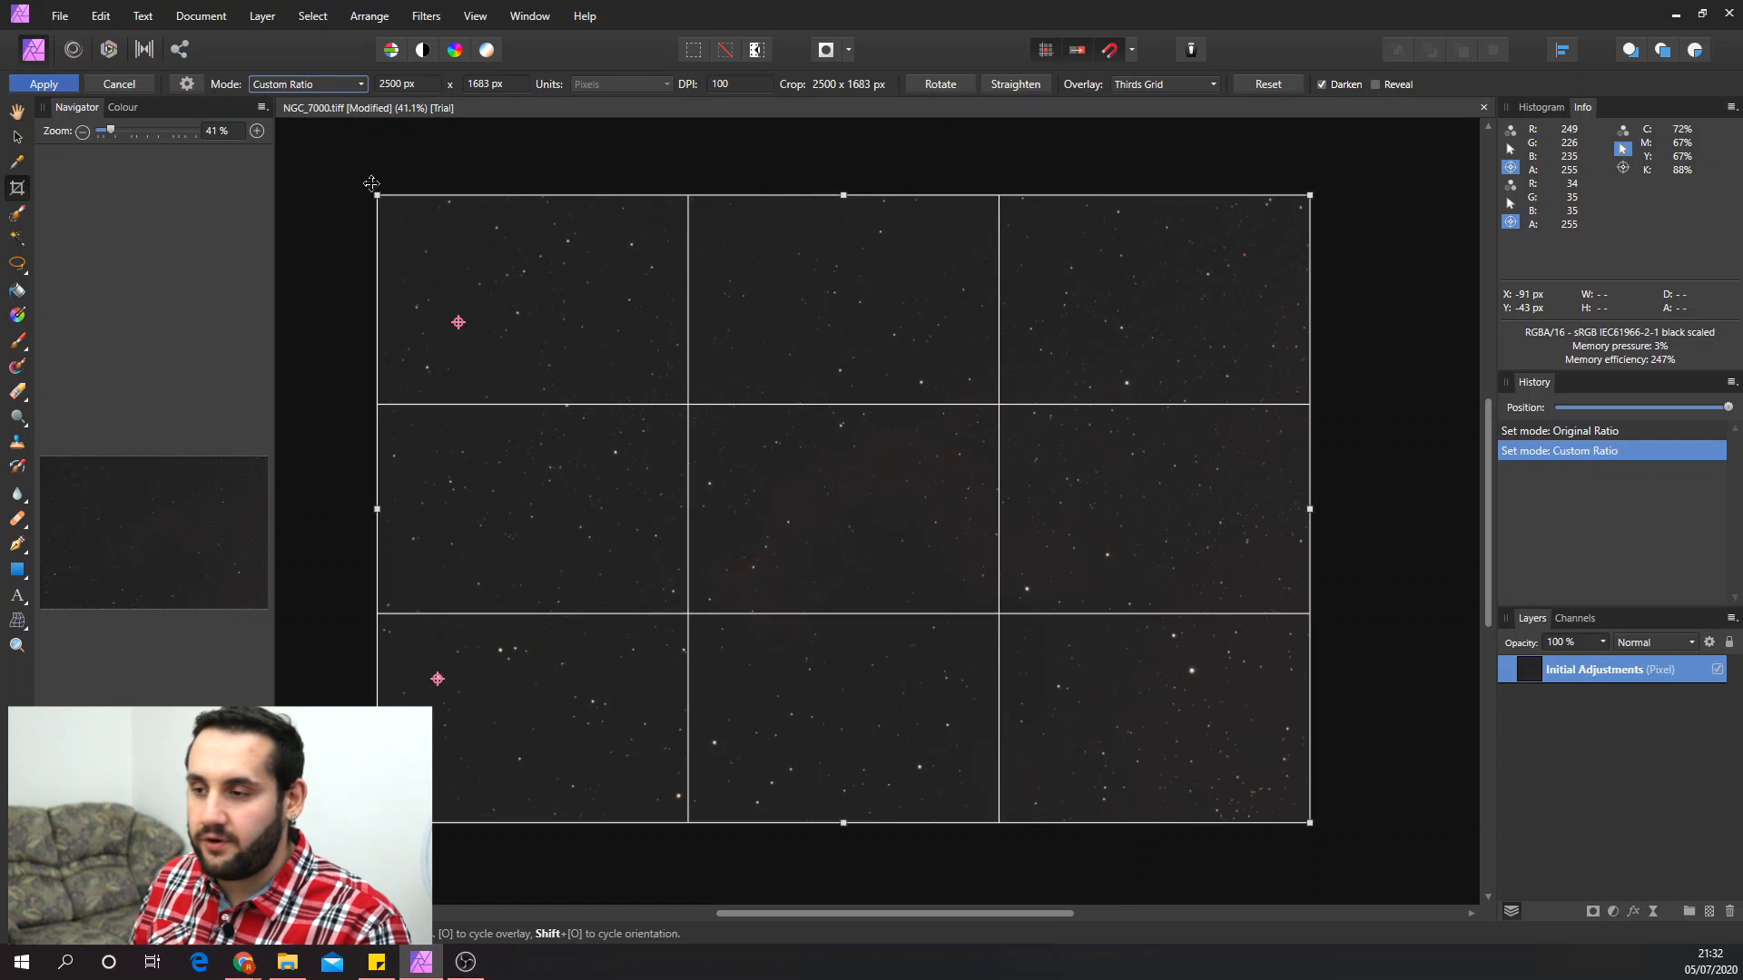
click(424, 84)
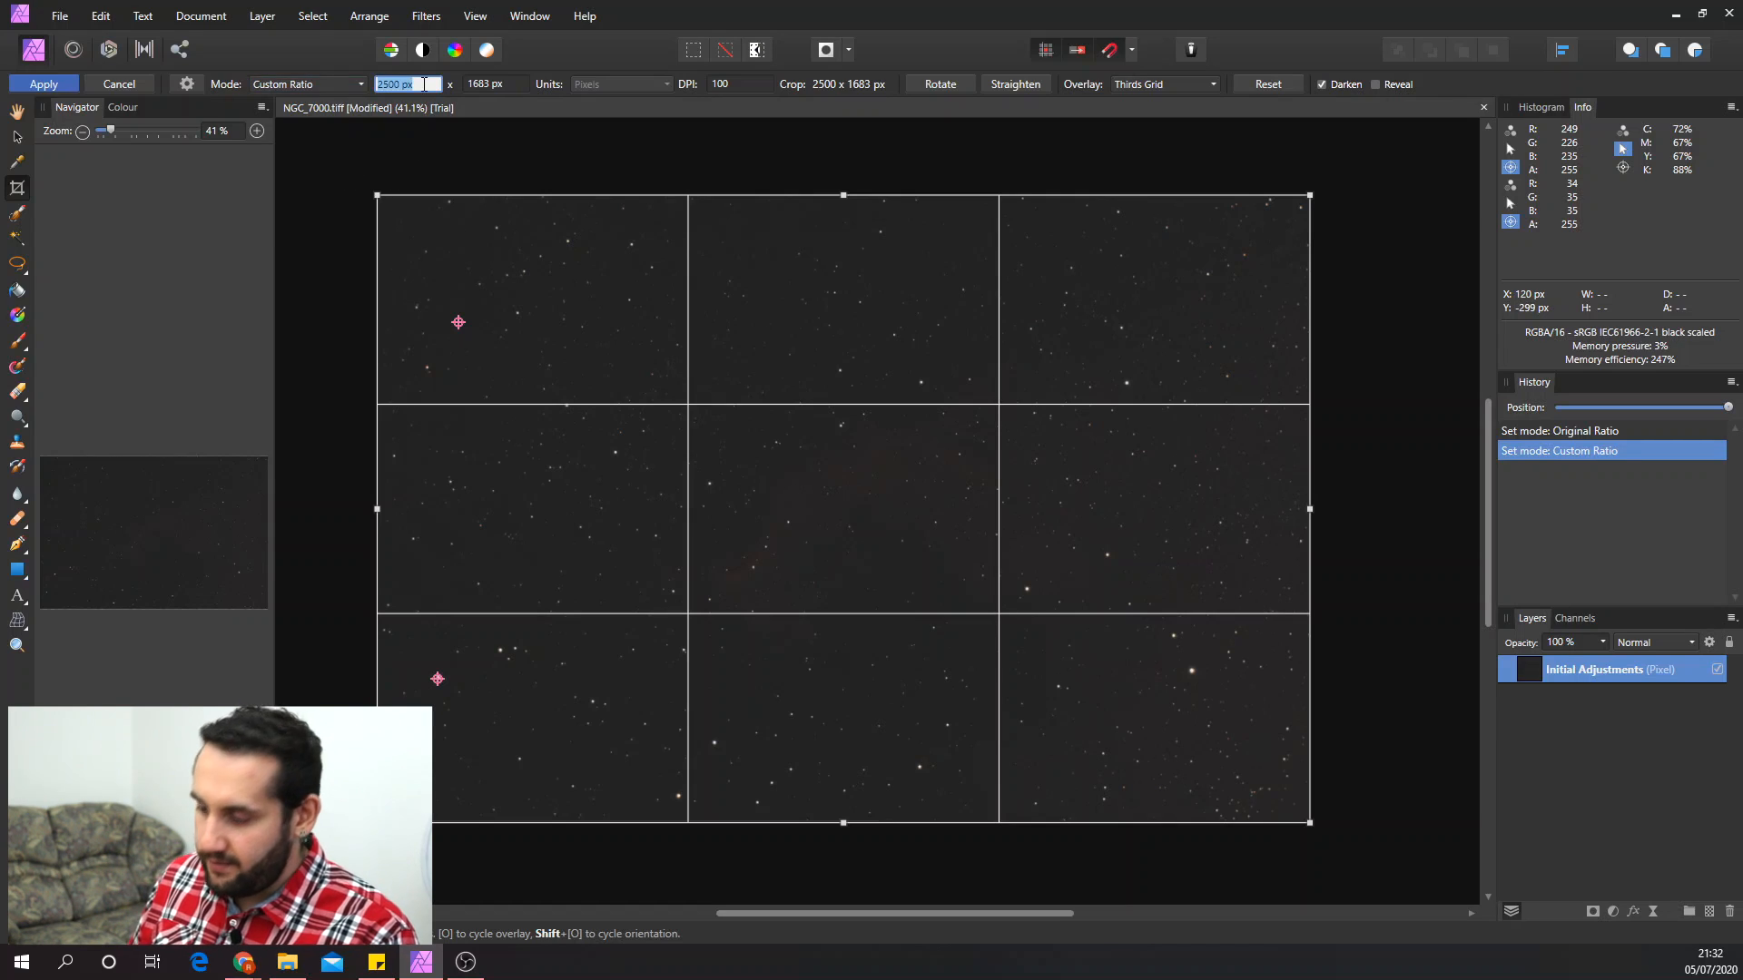
text(3)
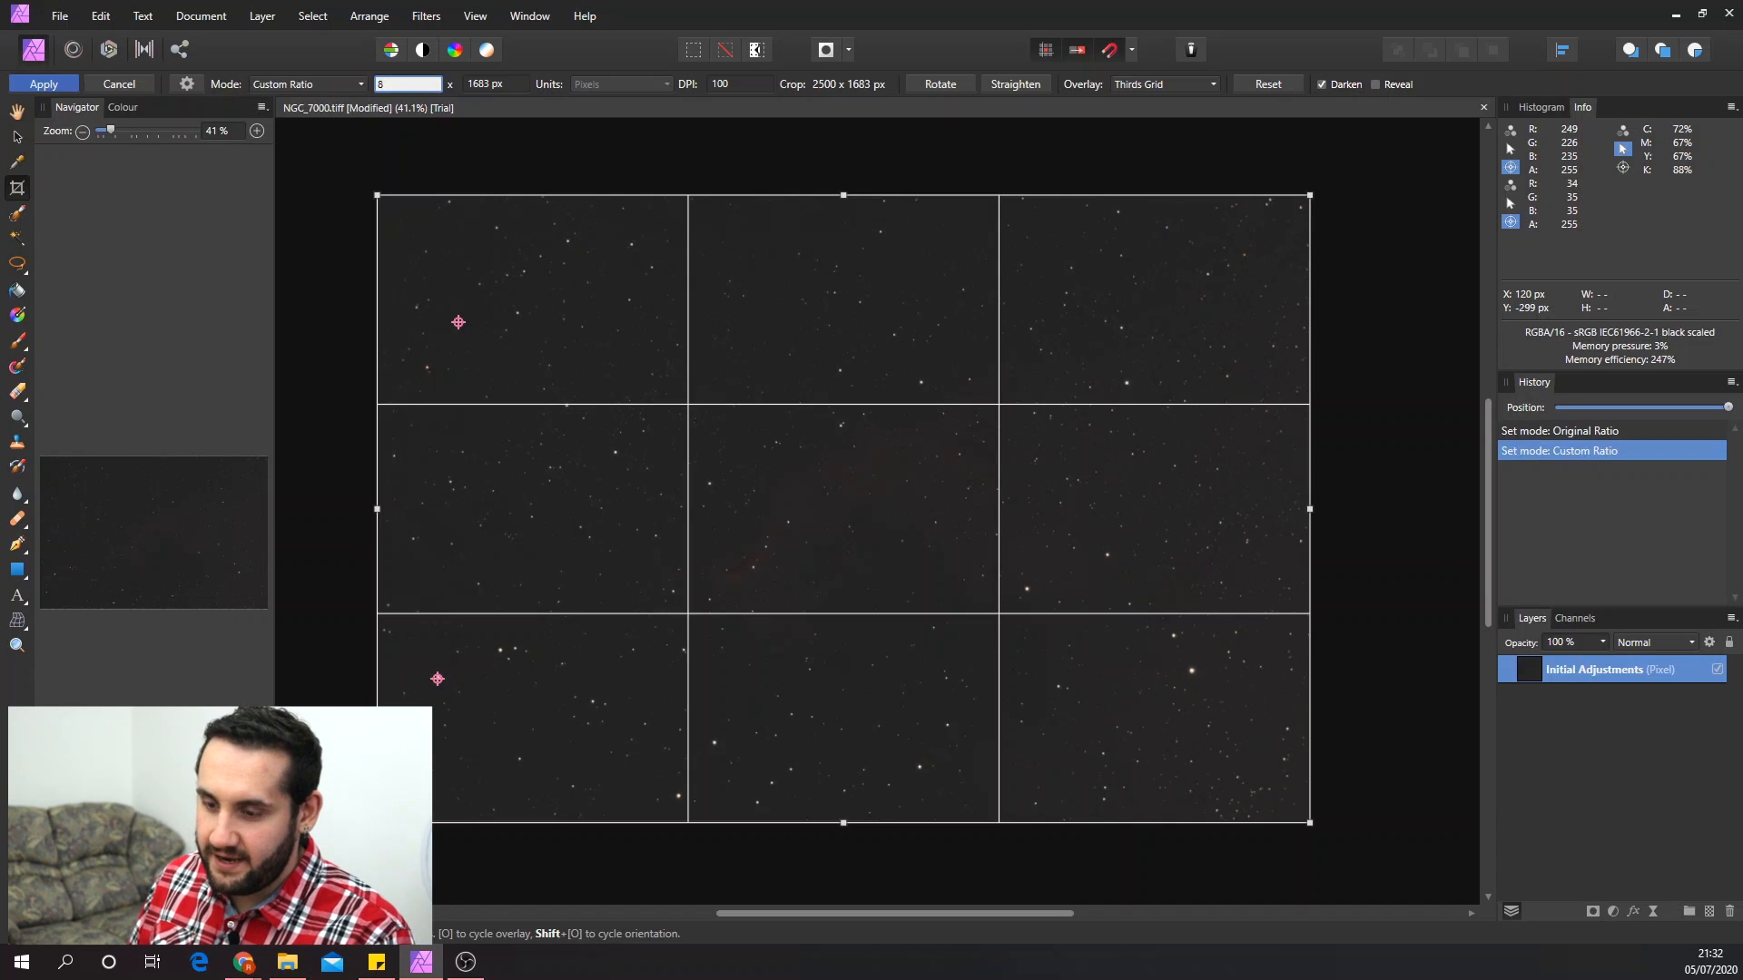
key(Tab)
text(10)
key(Return)
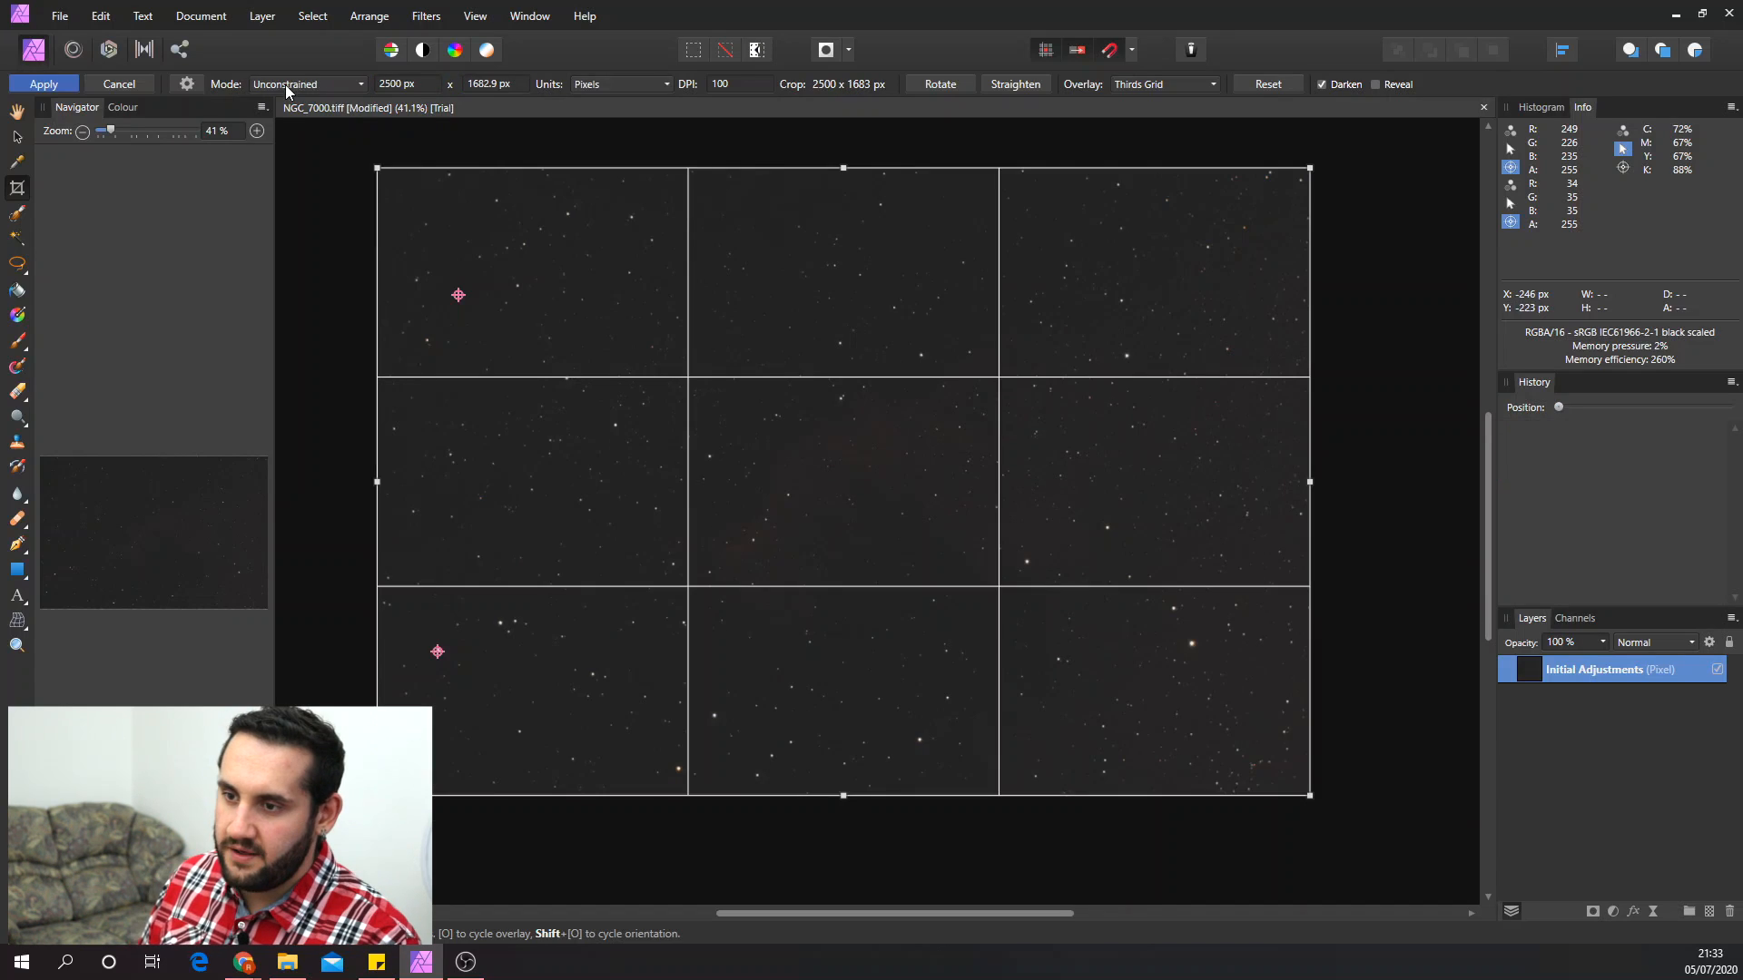
- Start a crop locked to the original ratio and pull its upper-left corner inside the dark border, to about 2477 x 1668 px
click(294, 83)
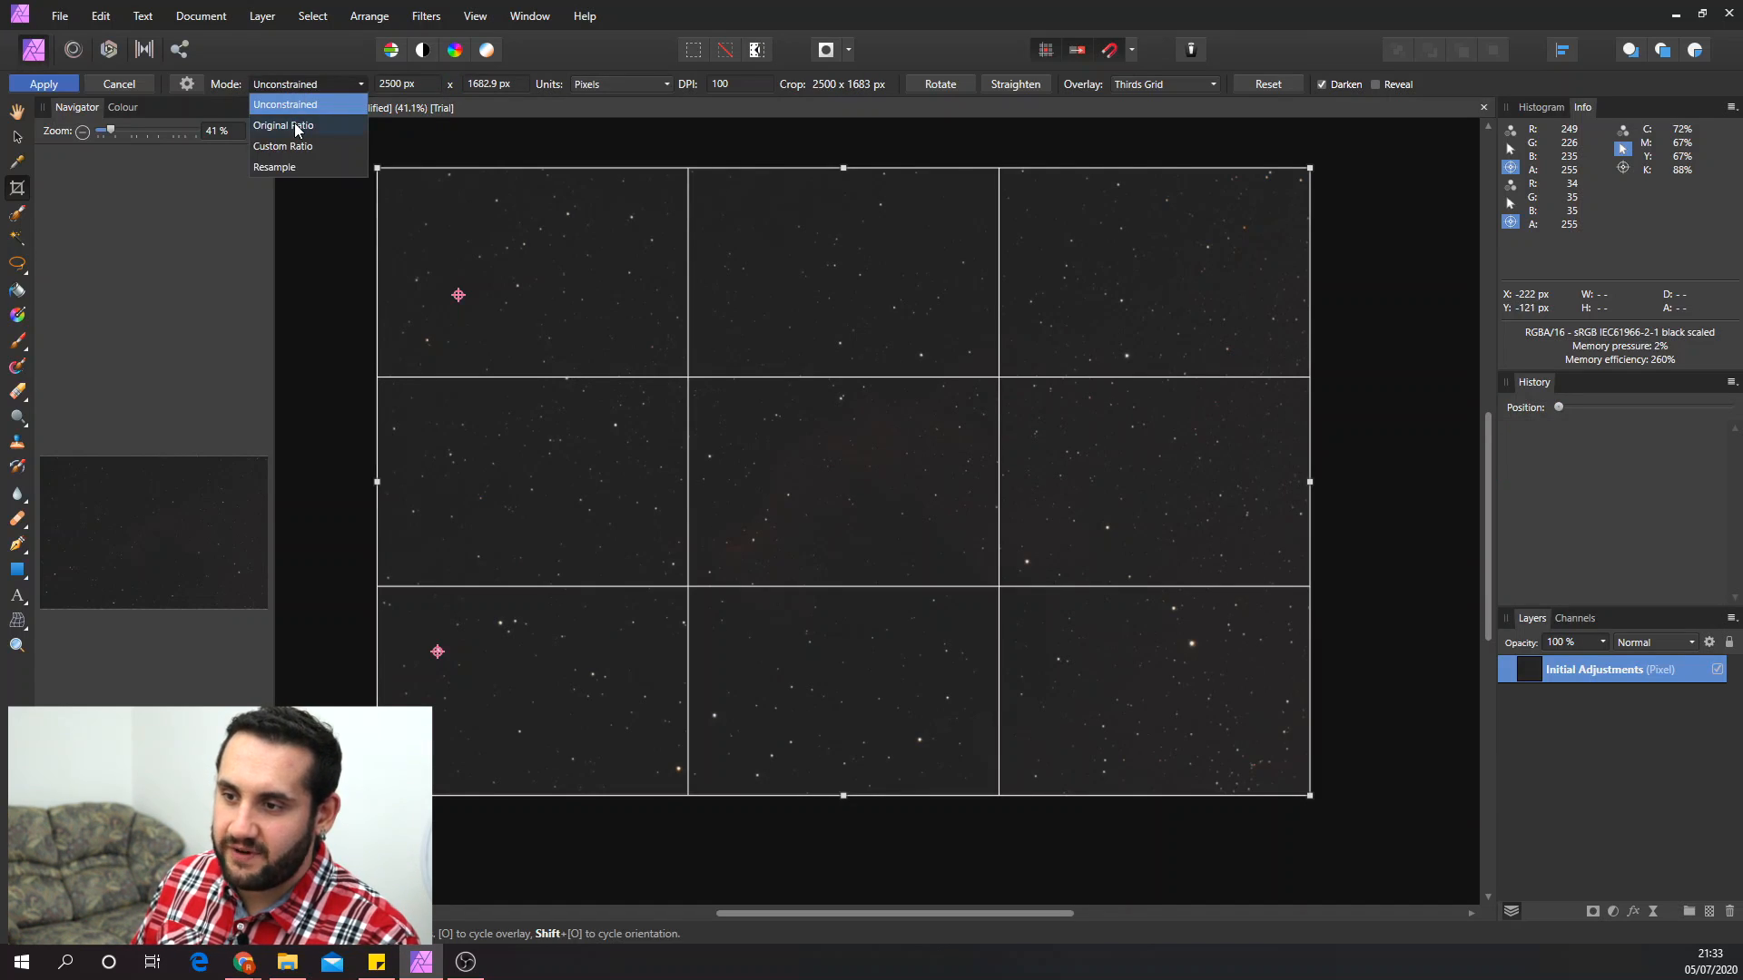
click(296, 129)
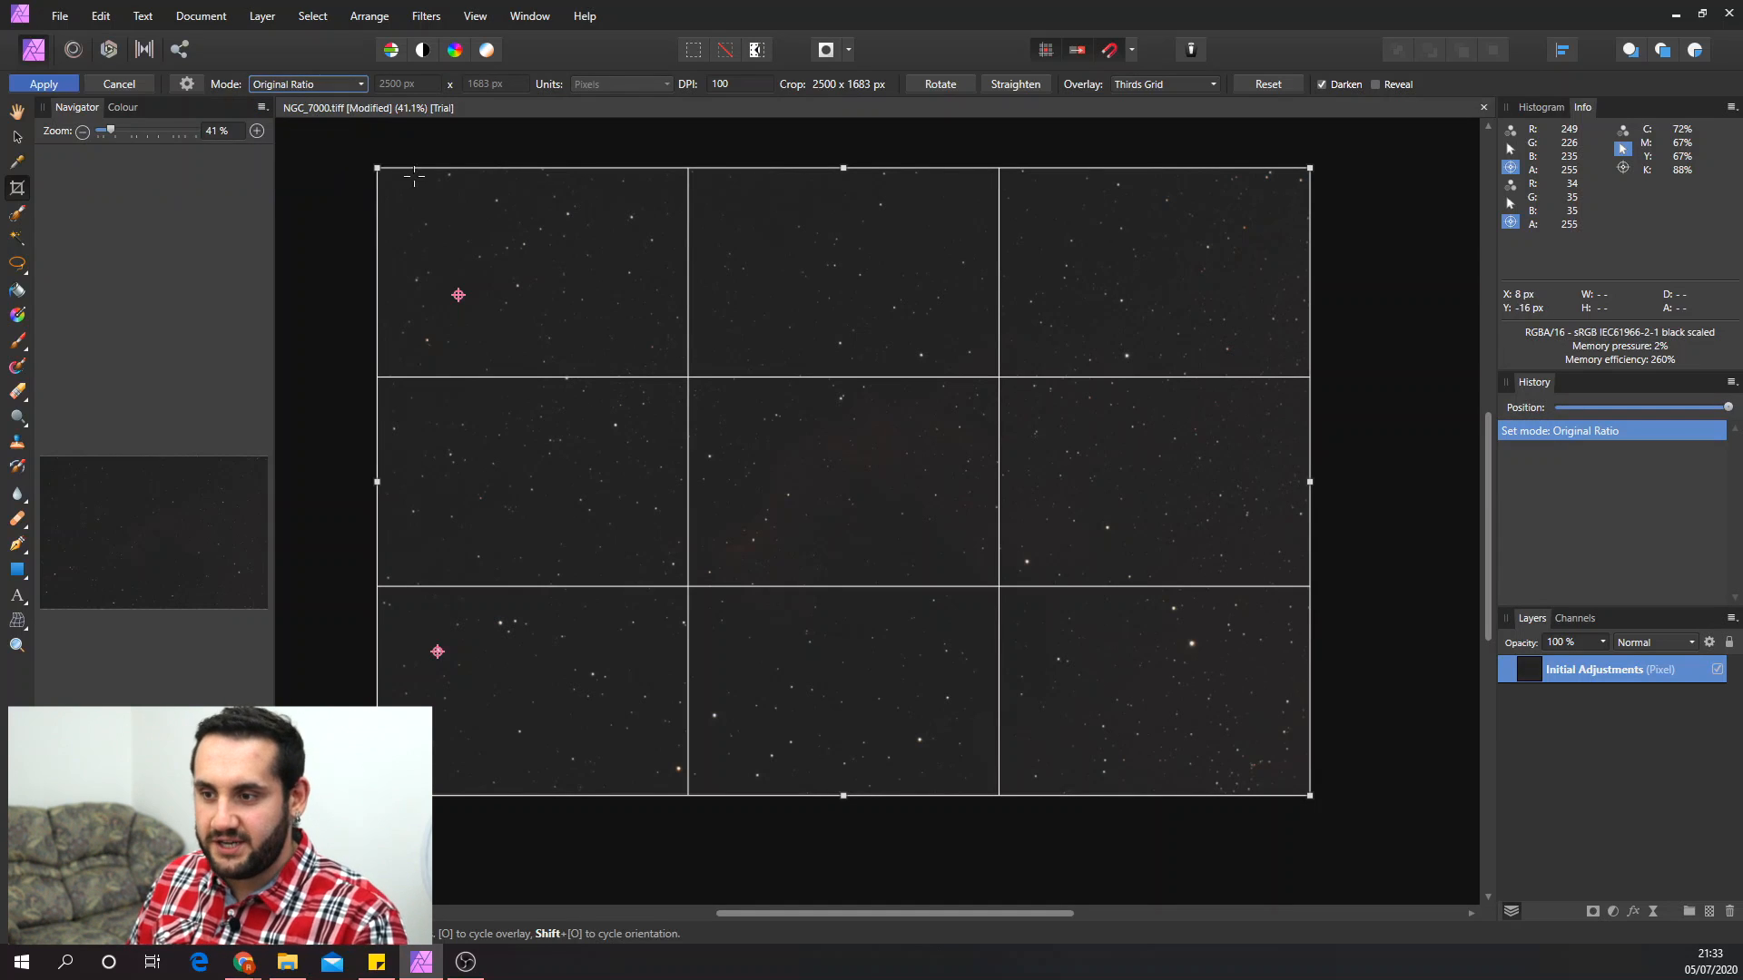
scroll(399, 175, up, 6)
scroll(423, 236, up, 4)
drag(392, 247, 451, 323)
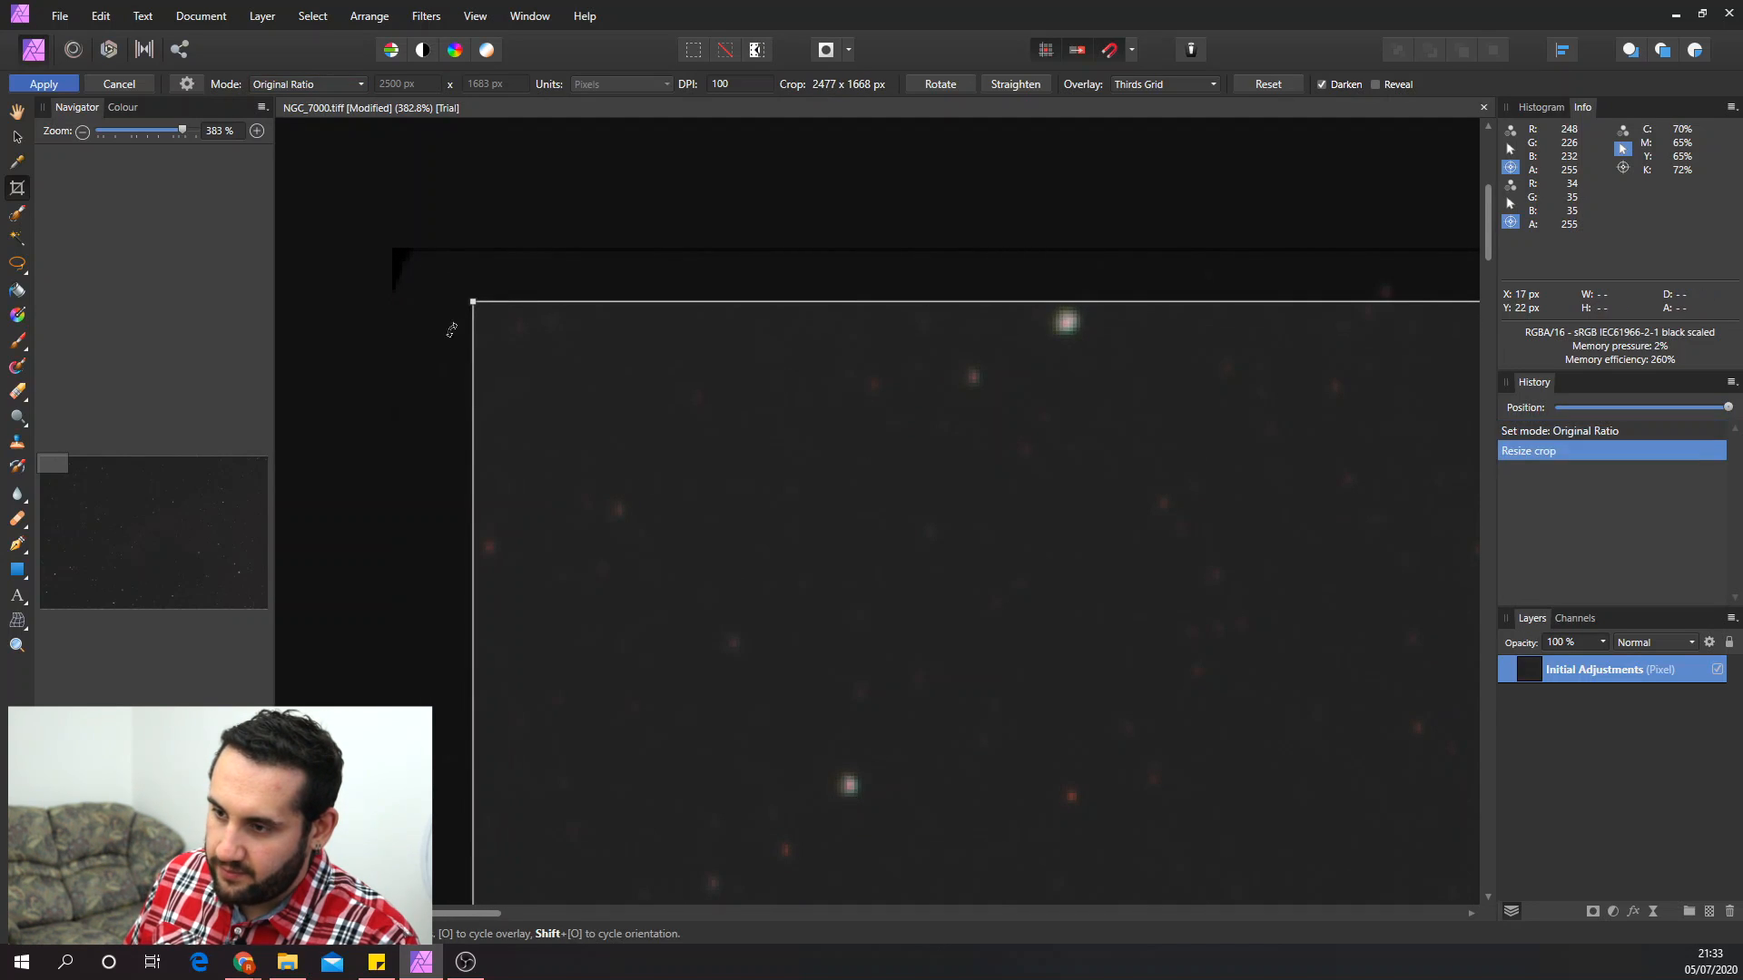
- Pull the crop's lower-right corner inside the black edge, to about 2454 x 1652 px, and apply the crop
drag(249, 499, 263, 606)
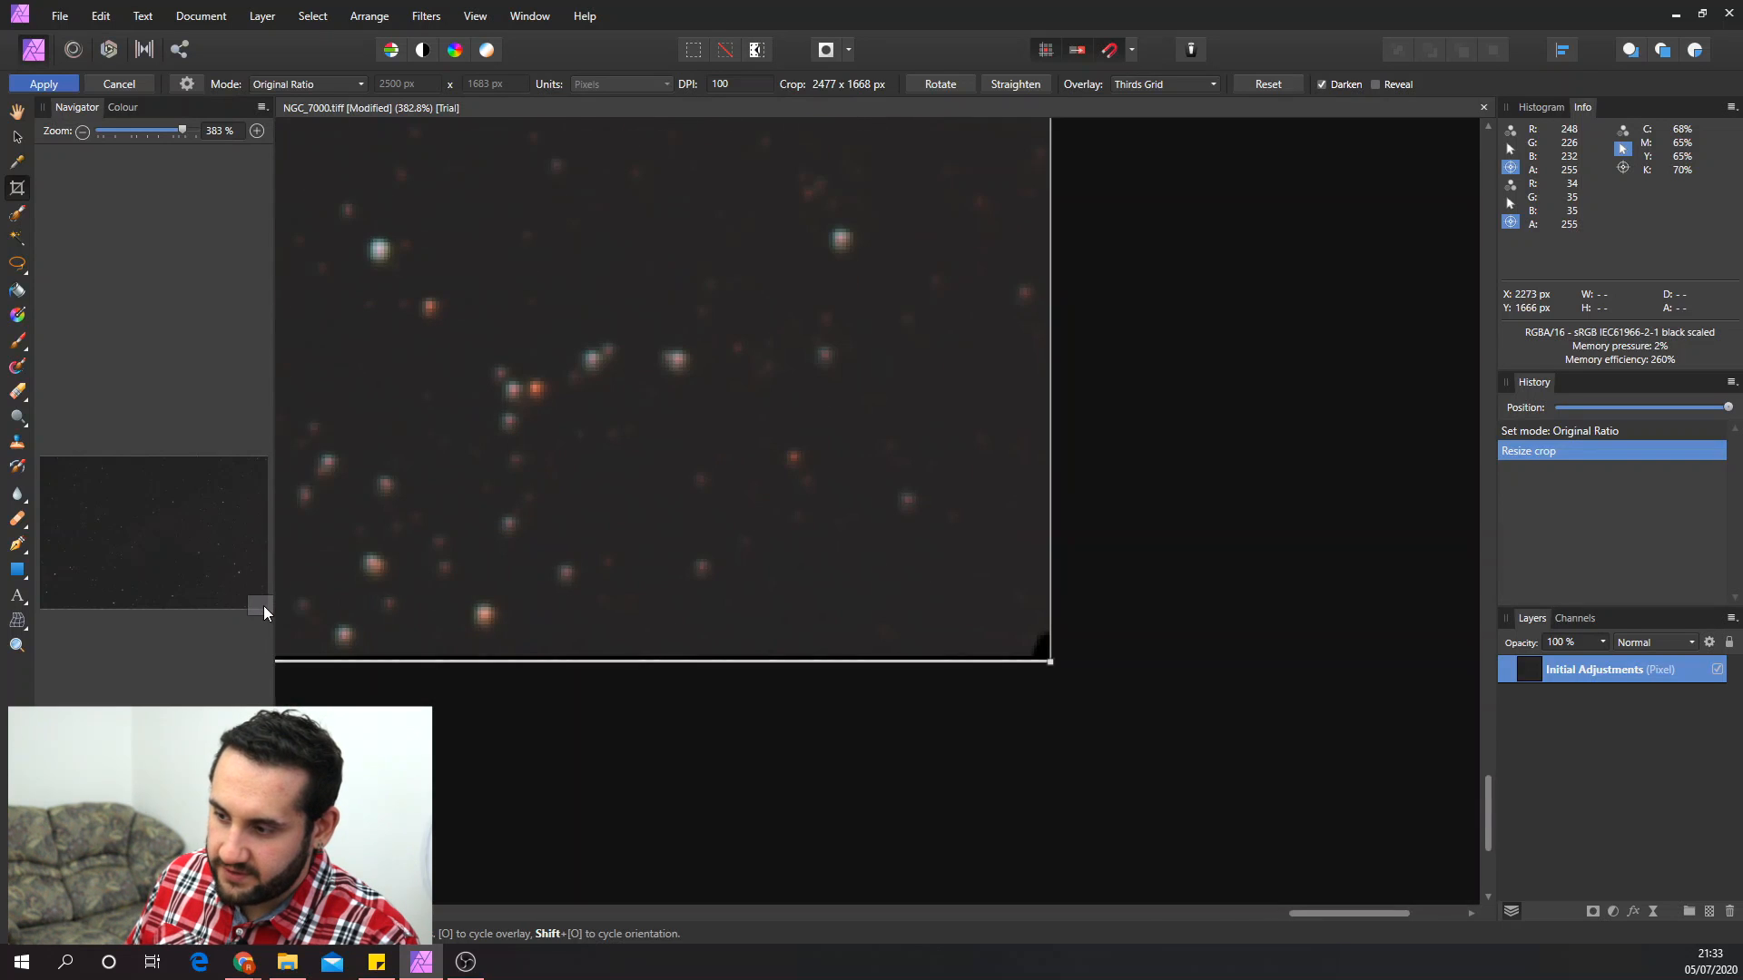
drag(1037, 650, 977, 601)
scroll(599, 363, down, 8)
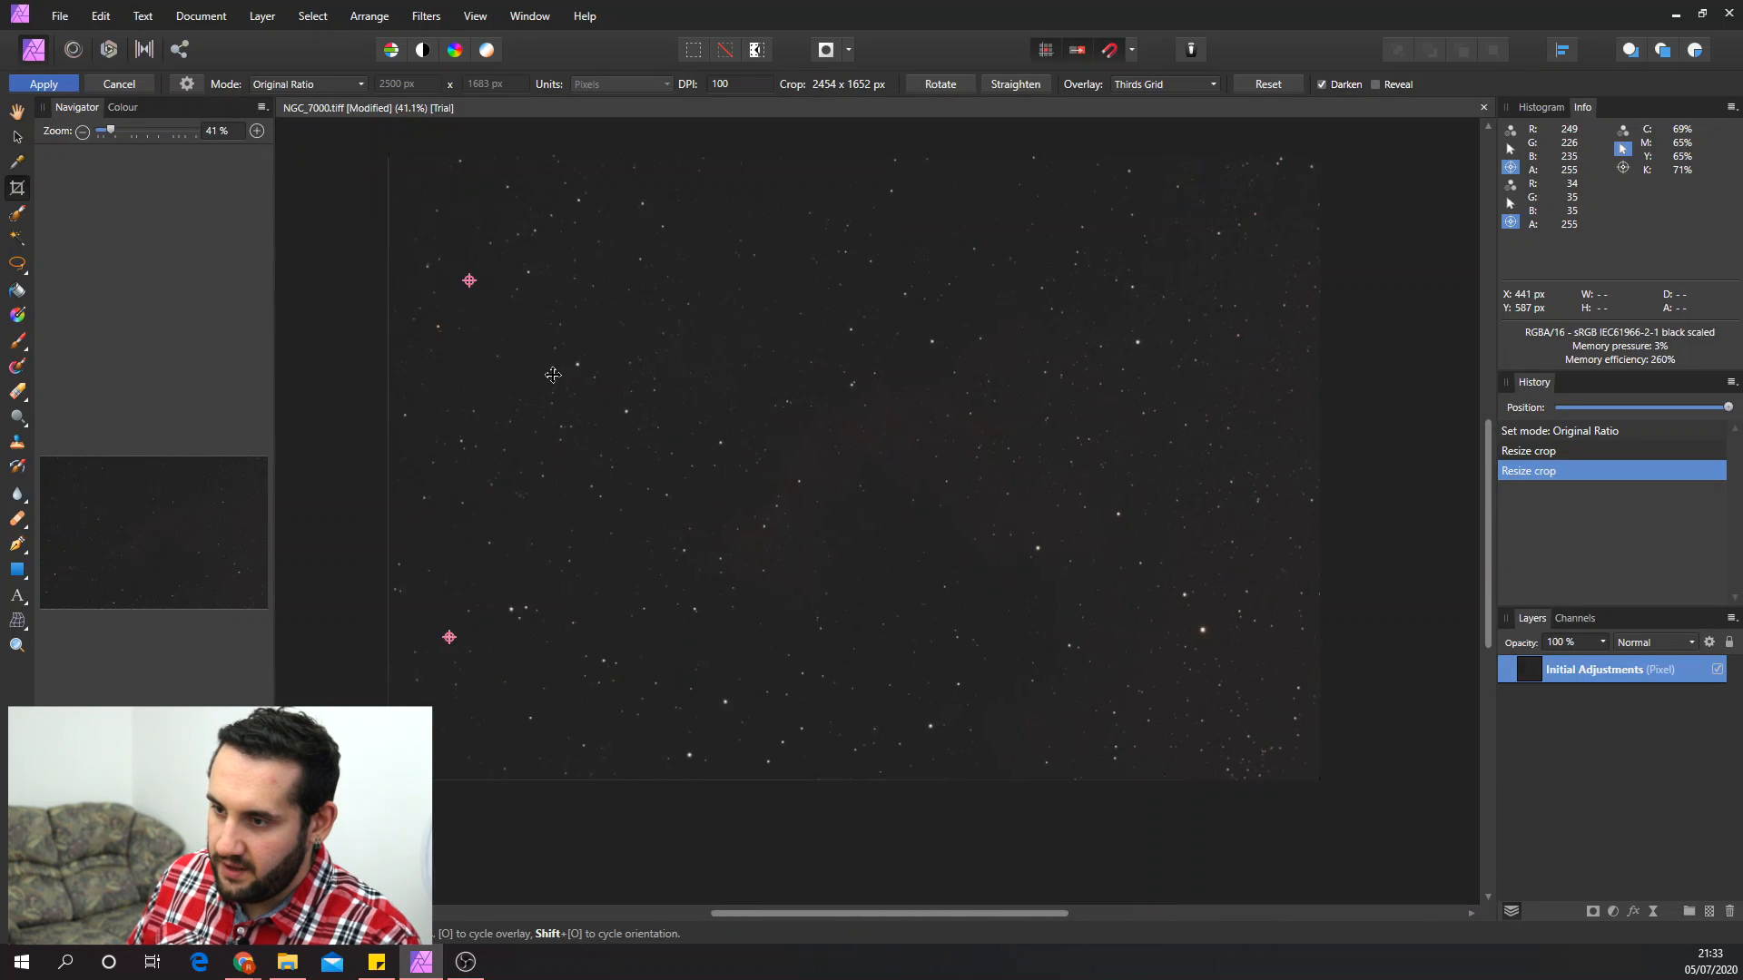
key(Return)
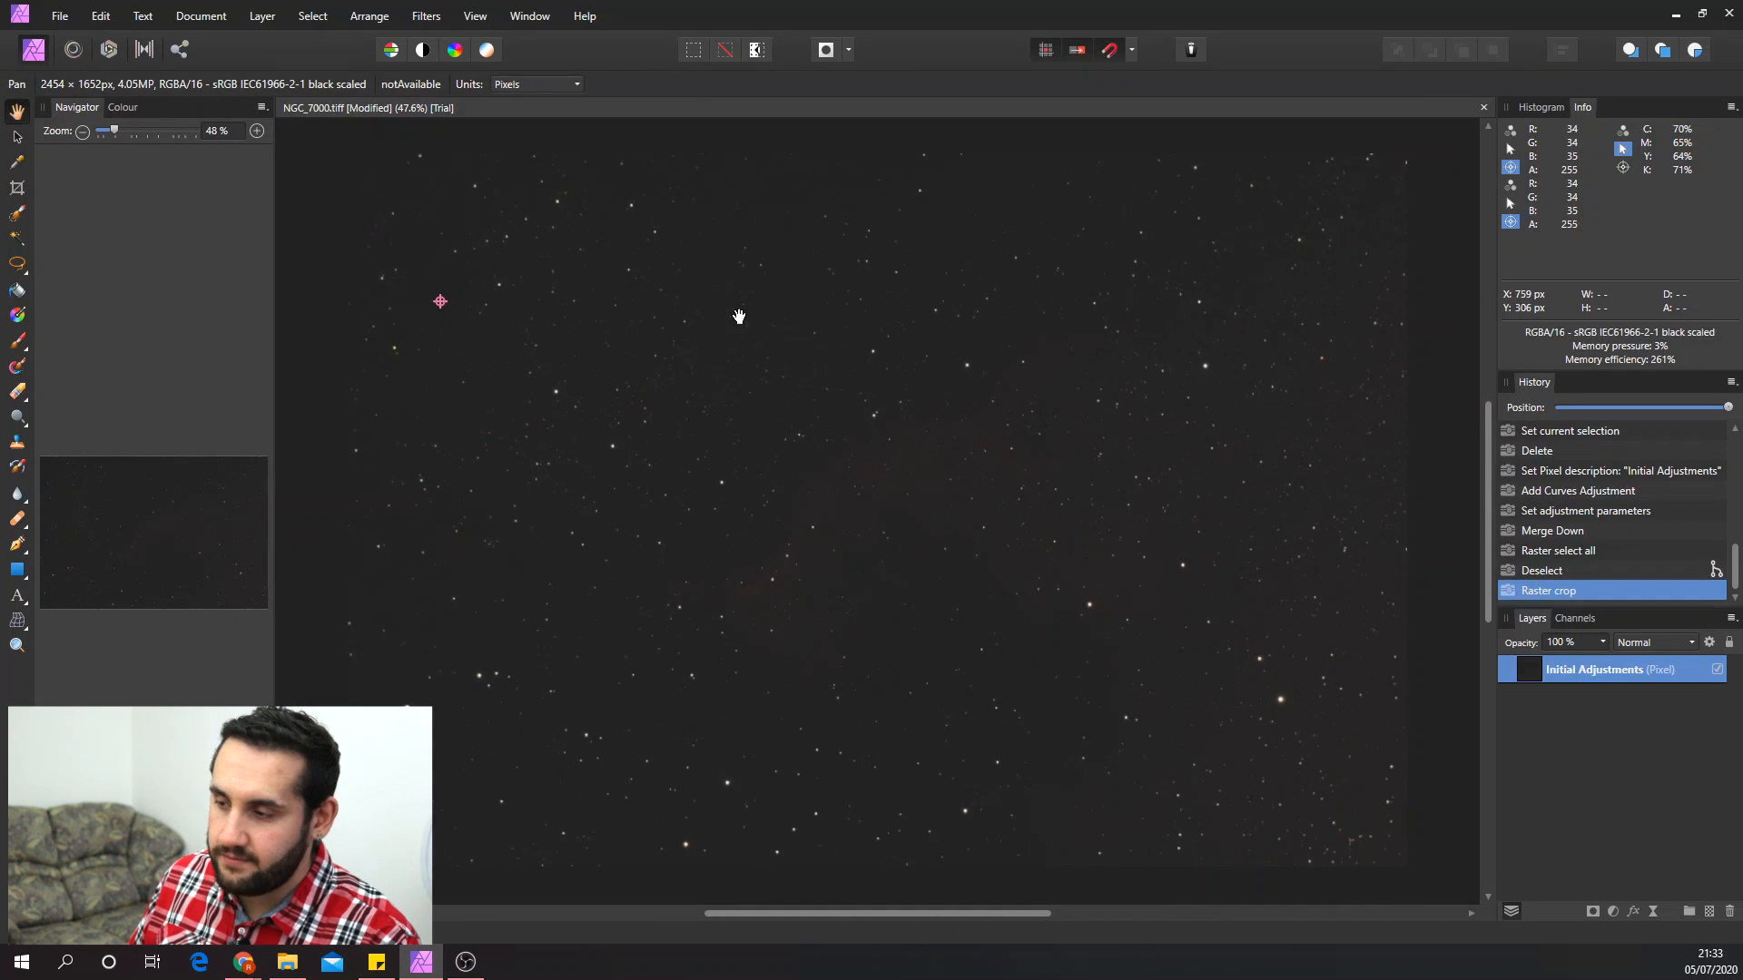
- Add a Threshold adjustment above the Initial Adjustments layer and lower its threshold to 14%
scroll(943, 348, down, 1)
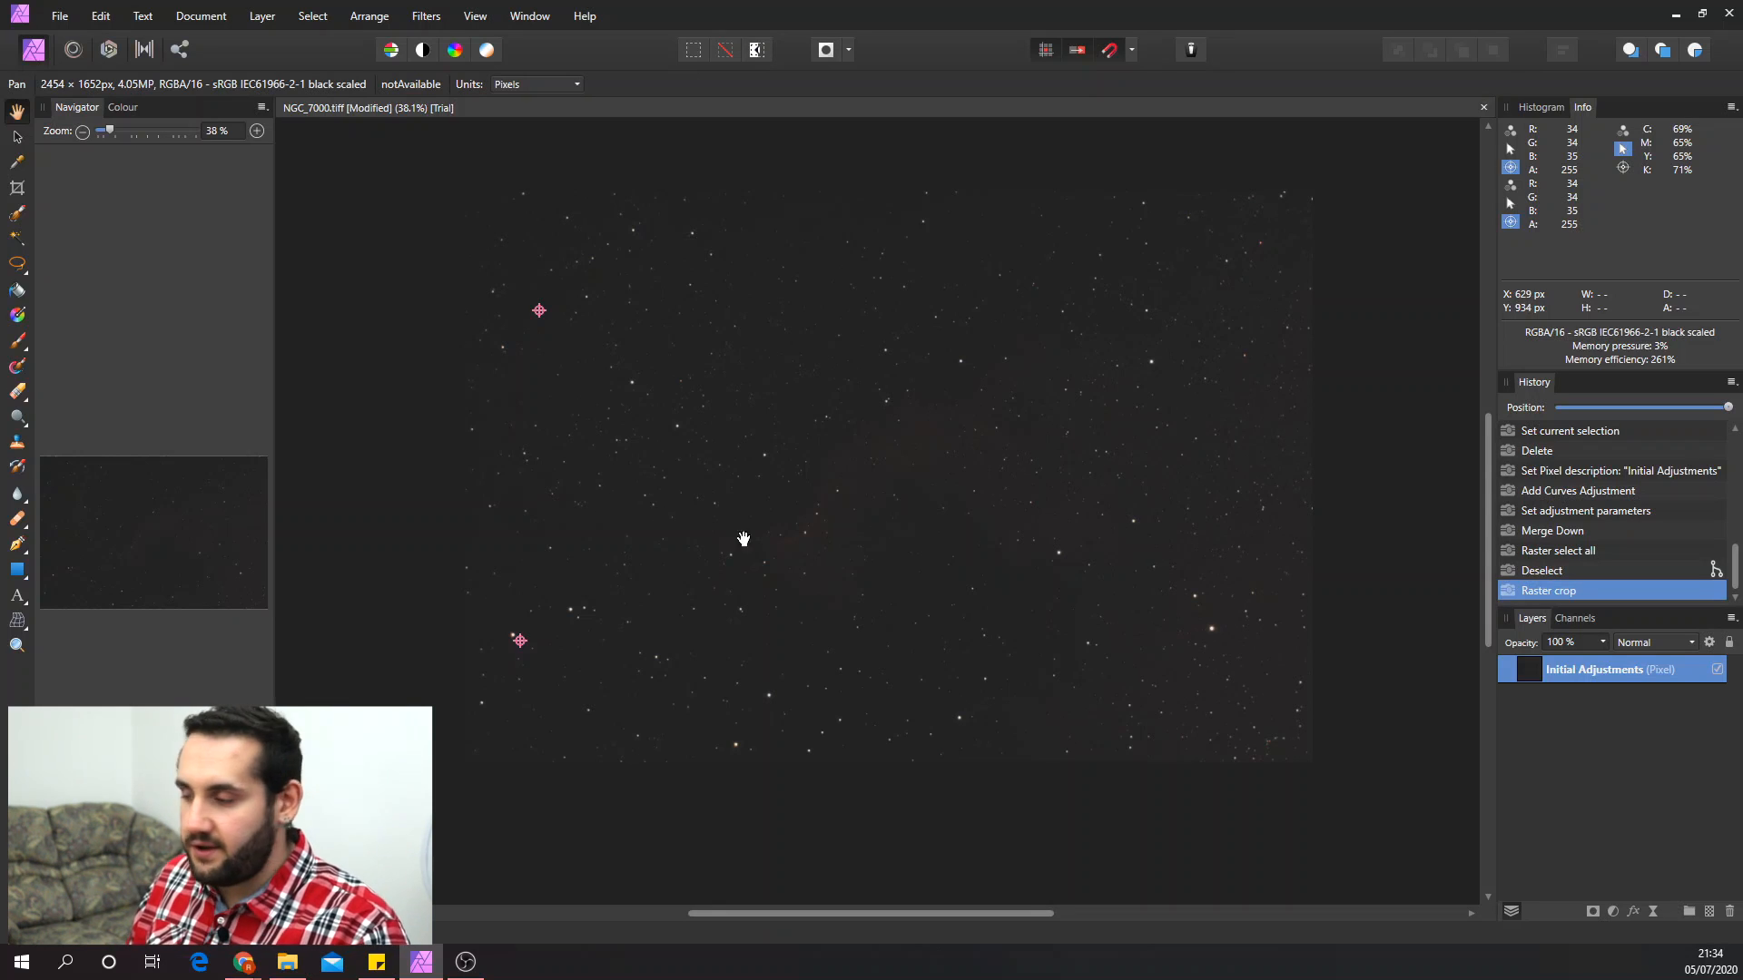
click(1612, 911)
click(1480, 668)
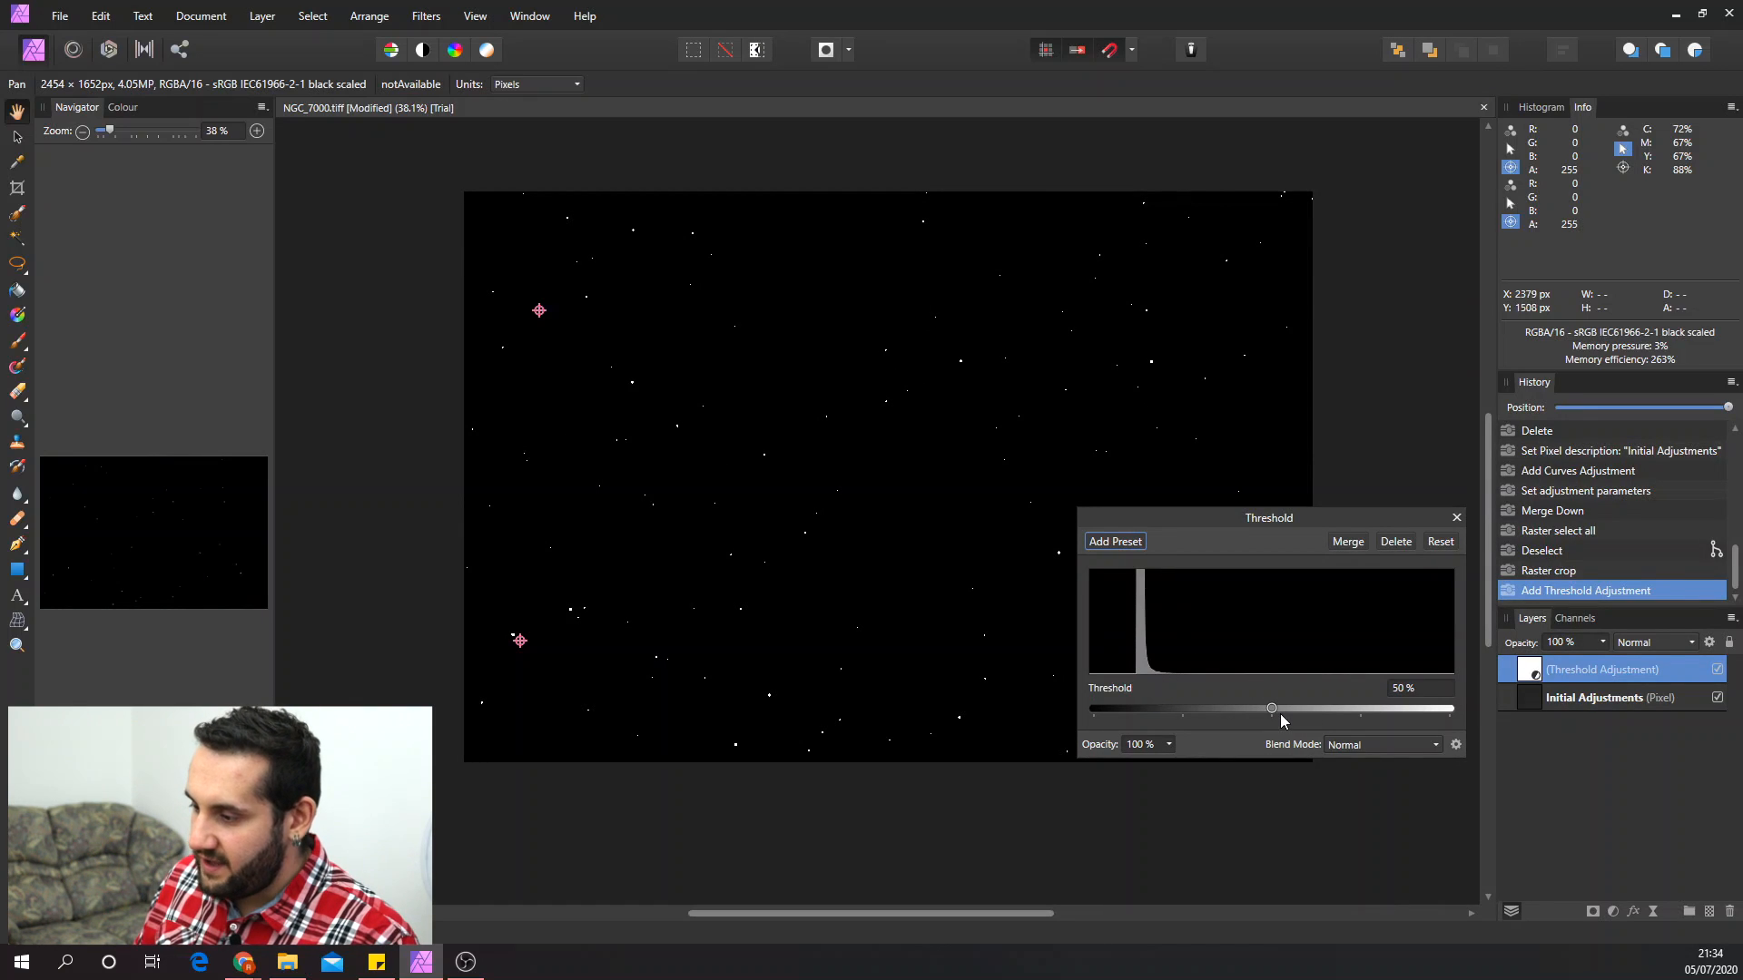
drag(1274, 712, 1142, 699)
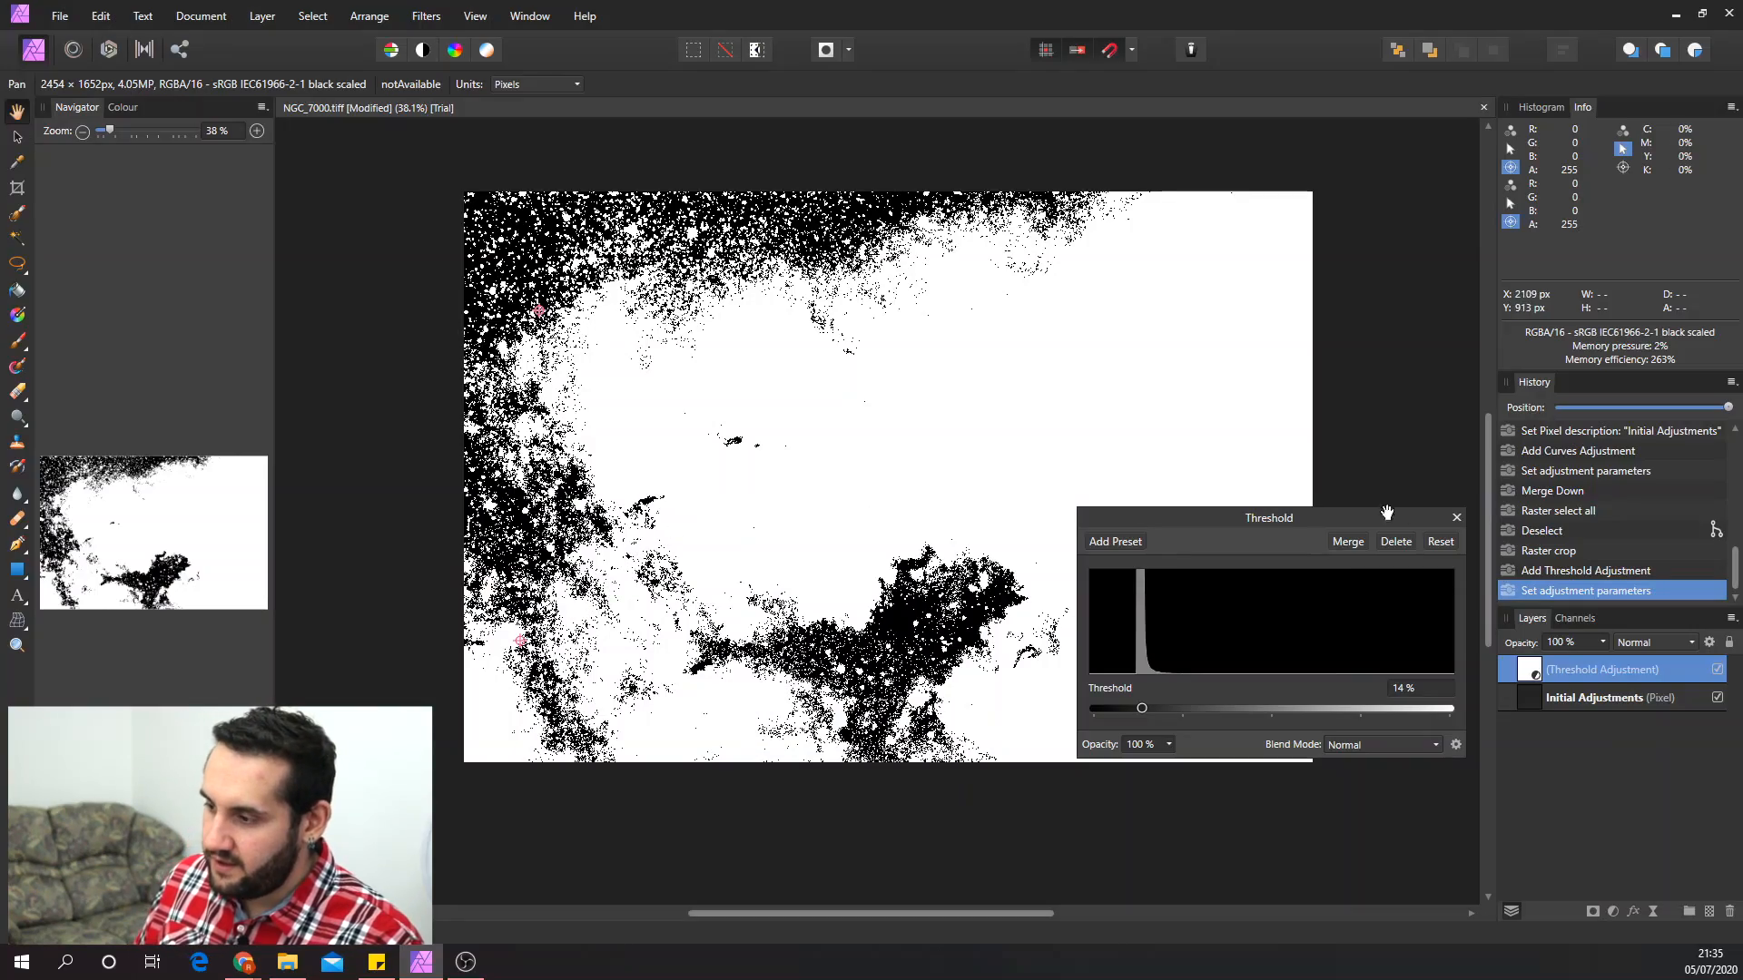
click(1455, 516)
- Inspect the dark areas up close and fine-tune the Threshold adjustment around 14% to separate the nebula from the darkest sky
scroll(643, 657, up, 2)
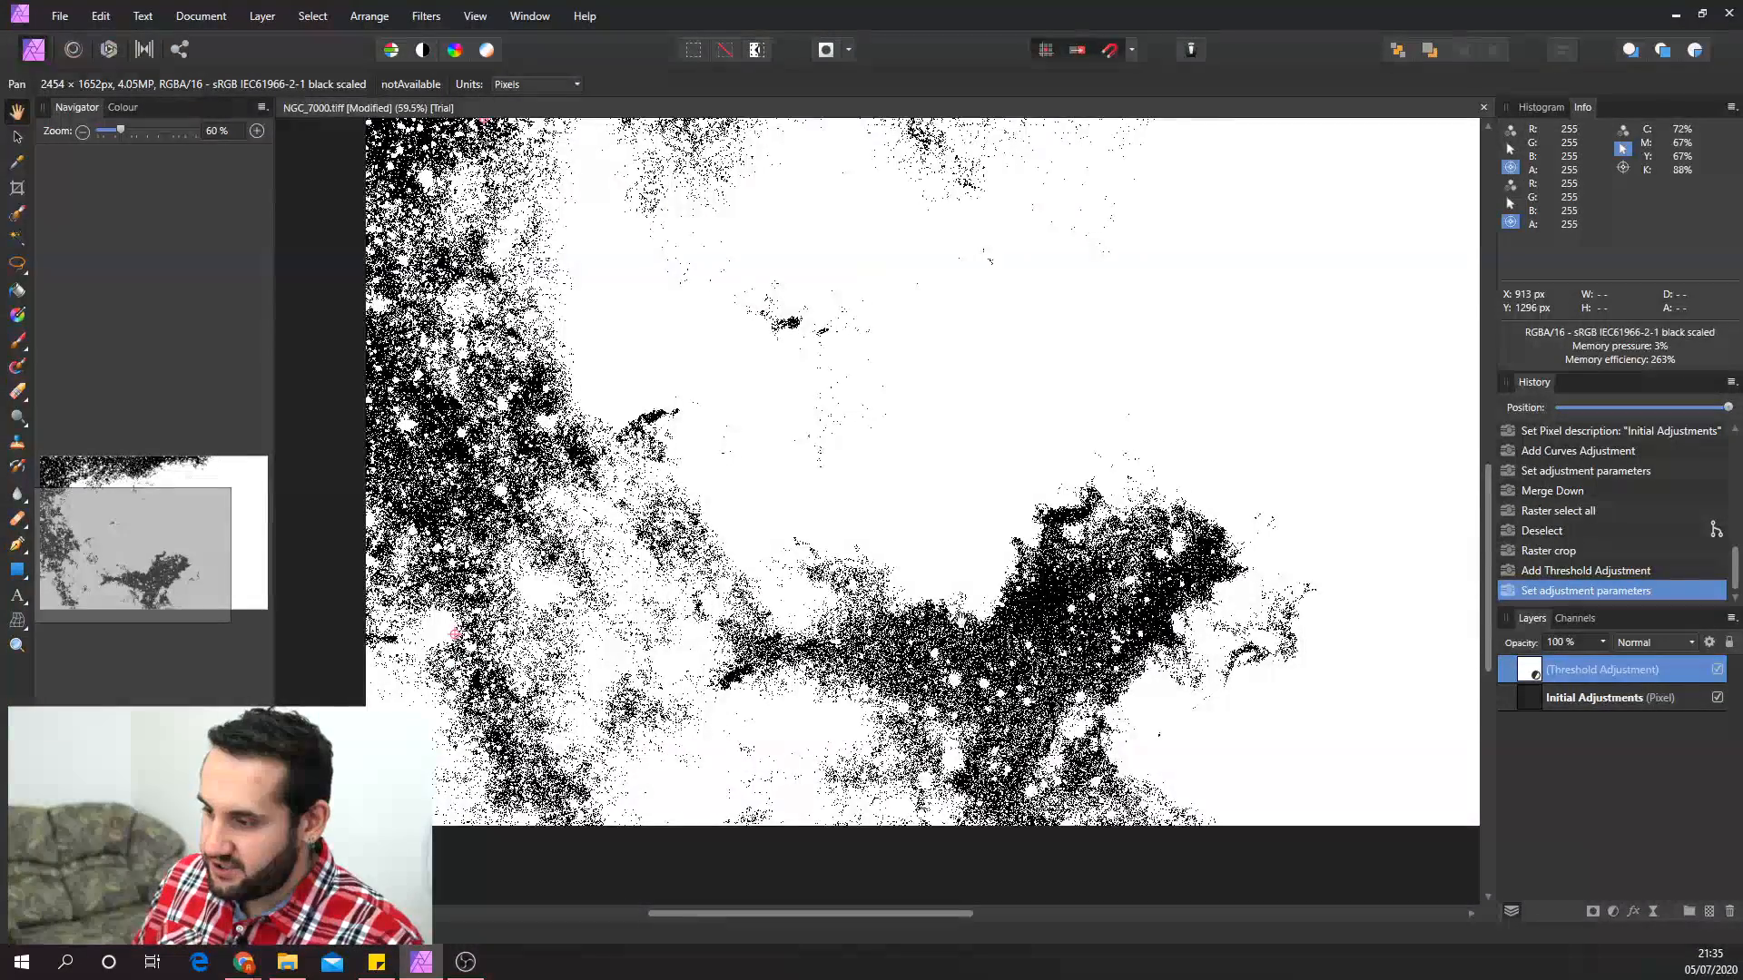
scroll(948, 621, up, 2)
scroll(1007, 610, up, 2)
scroll(817, 610, left, 3)
scroll(488, 396, right, 1)
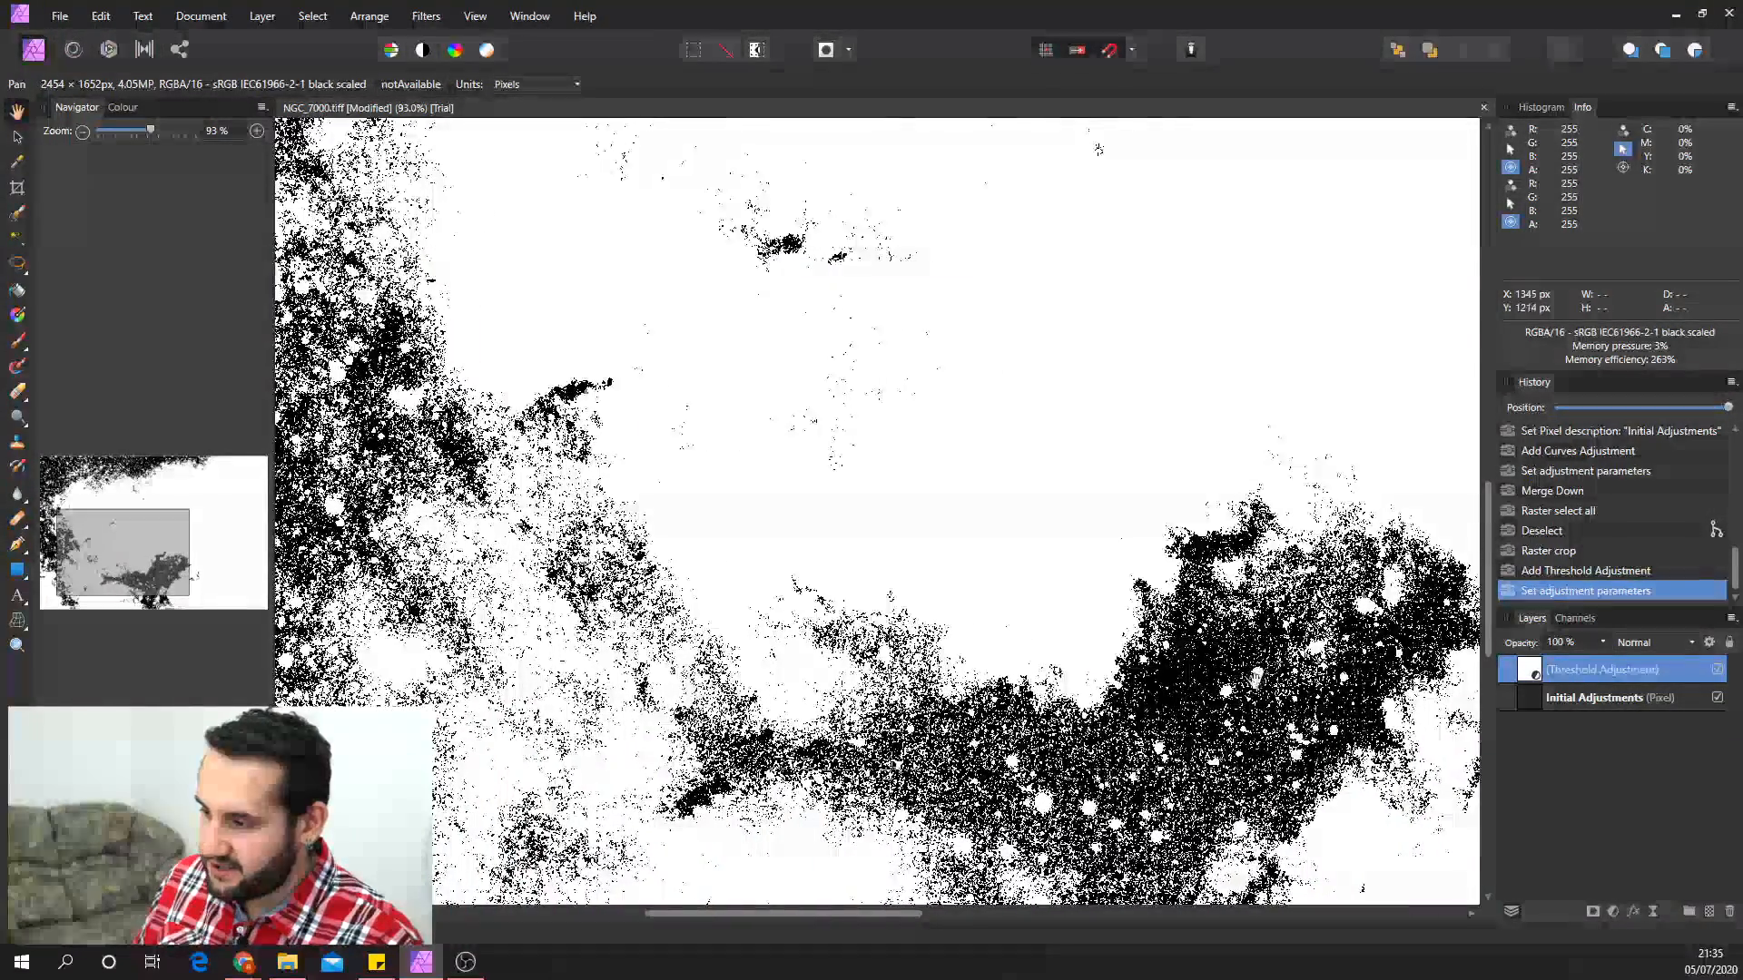
scroll(1215, 691, up, 4)
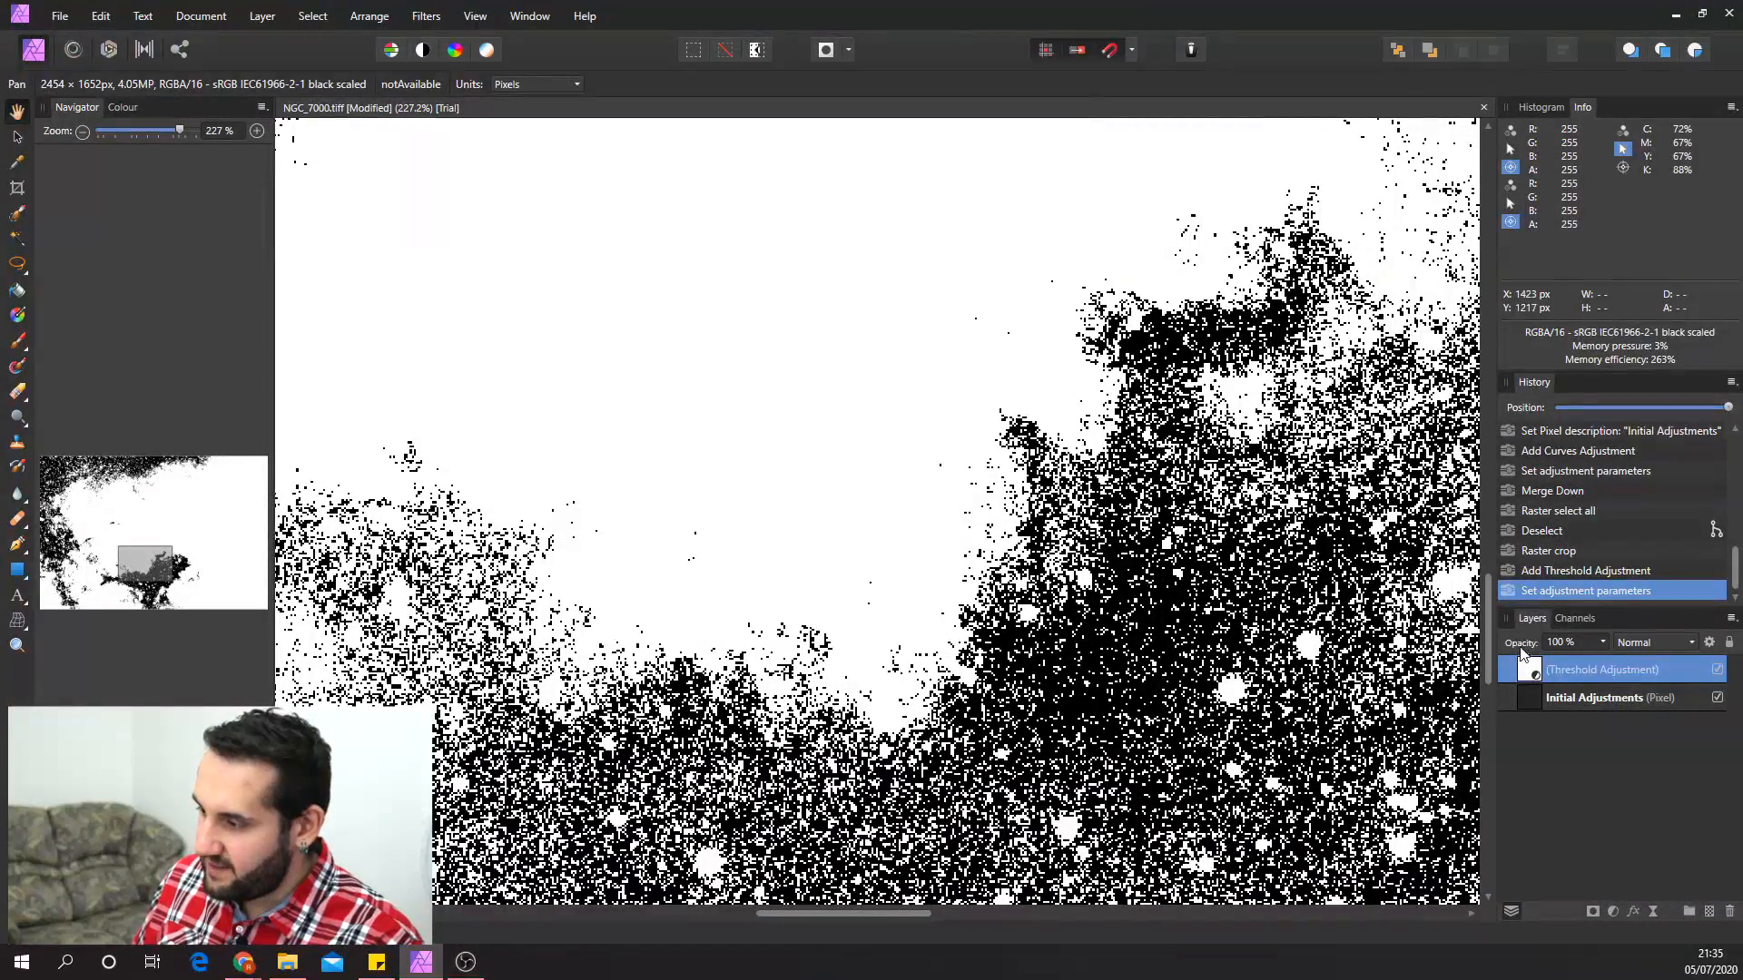
double_click(1534, 672)
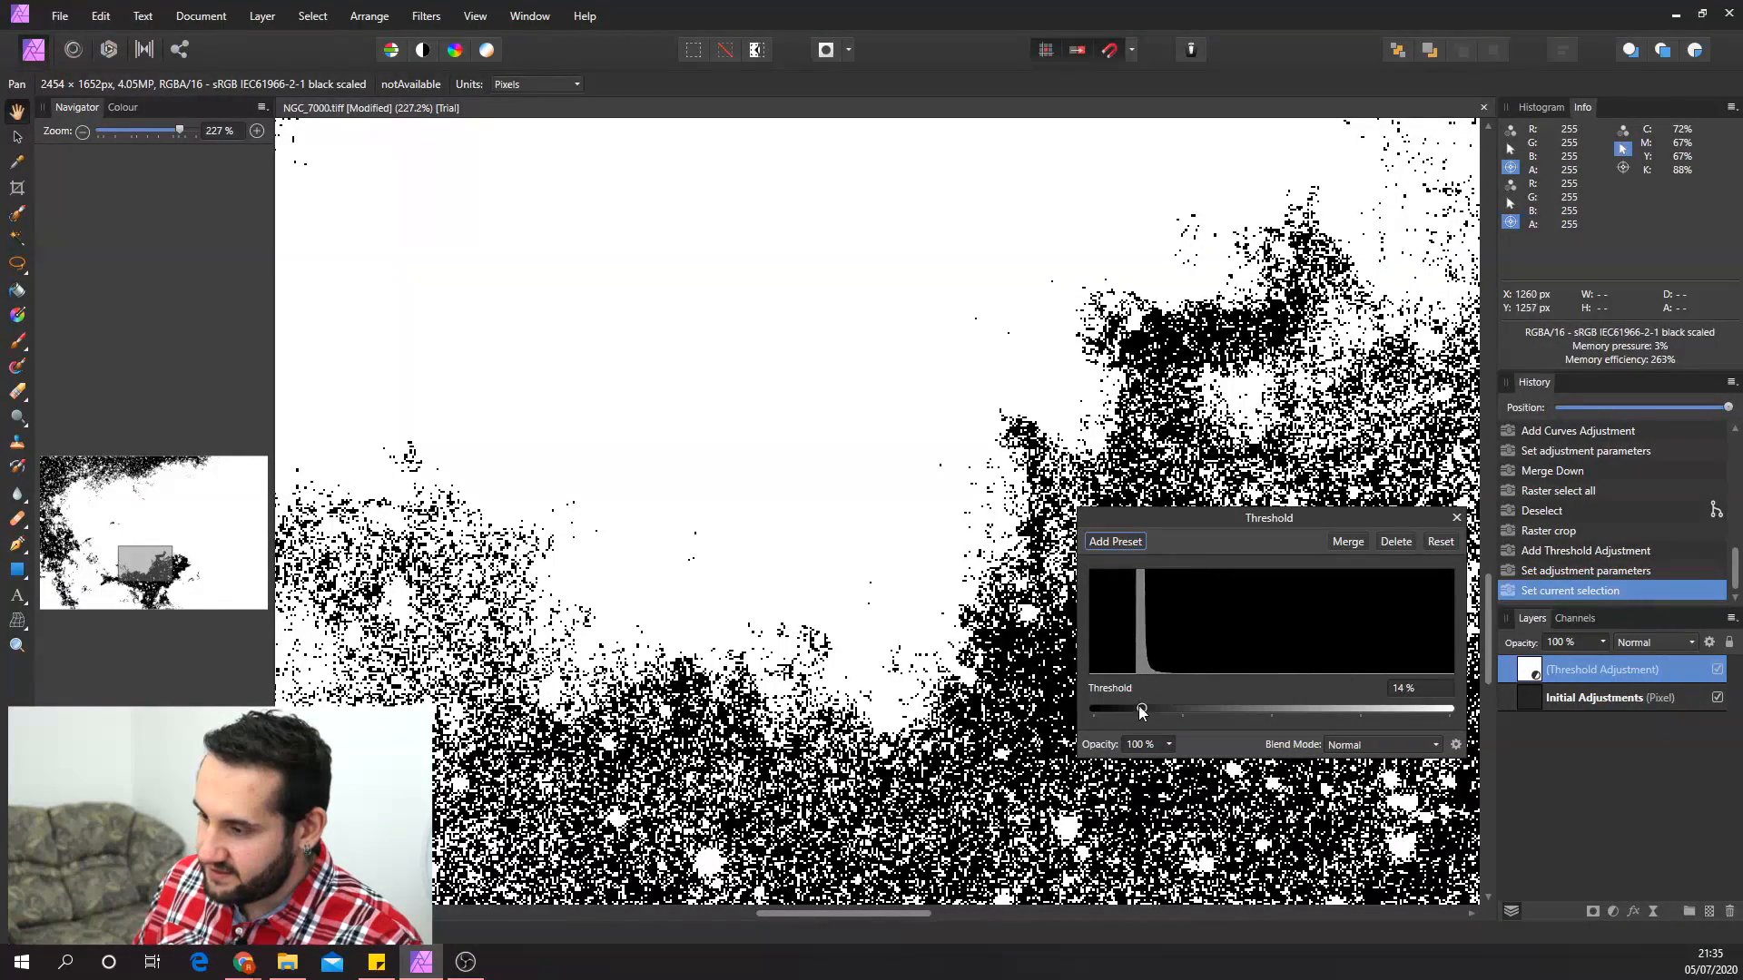
drag(1143, 713, 1147, 711)
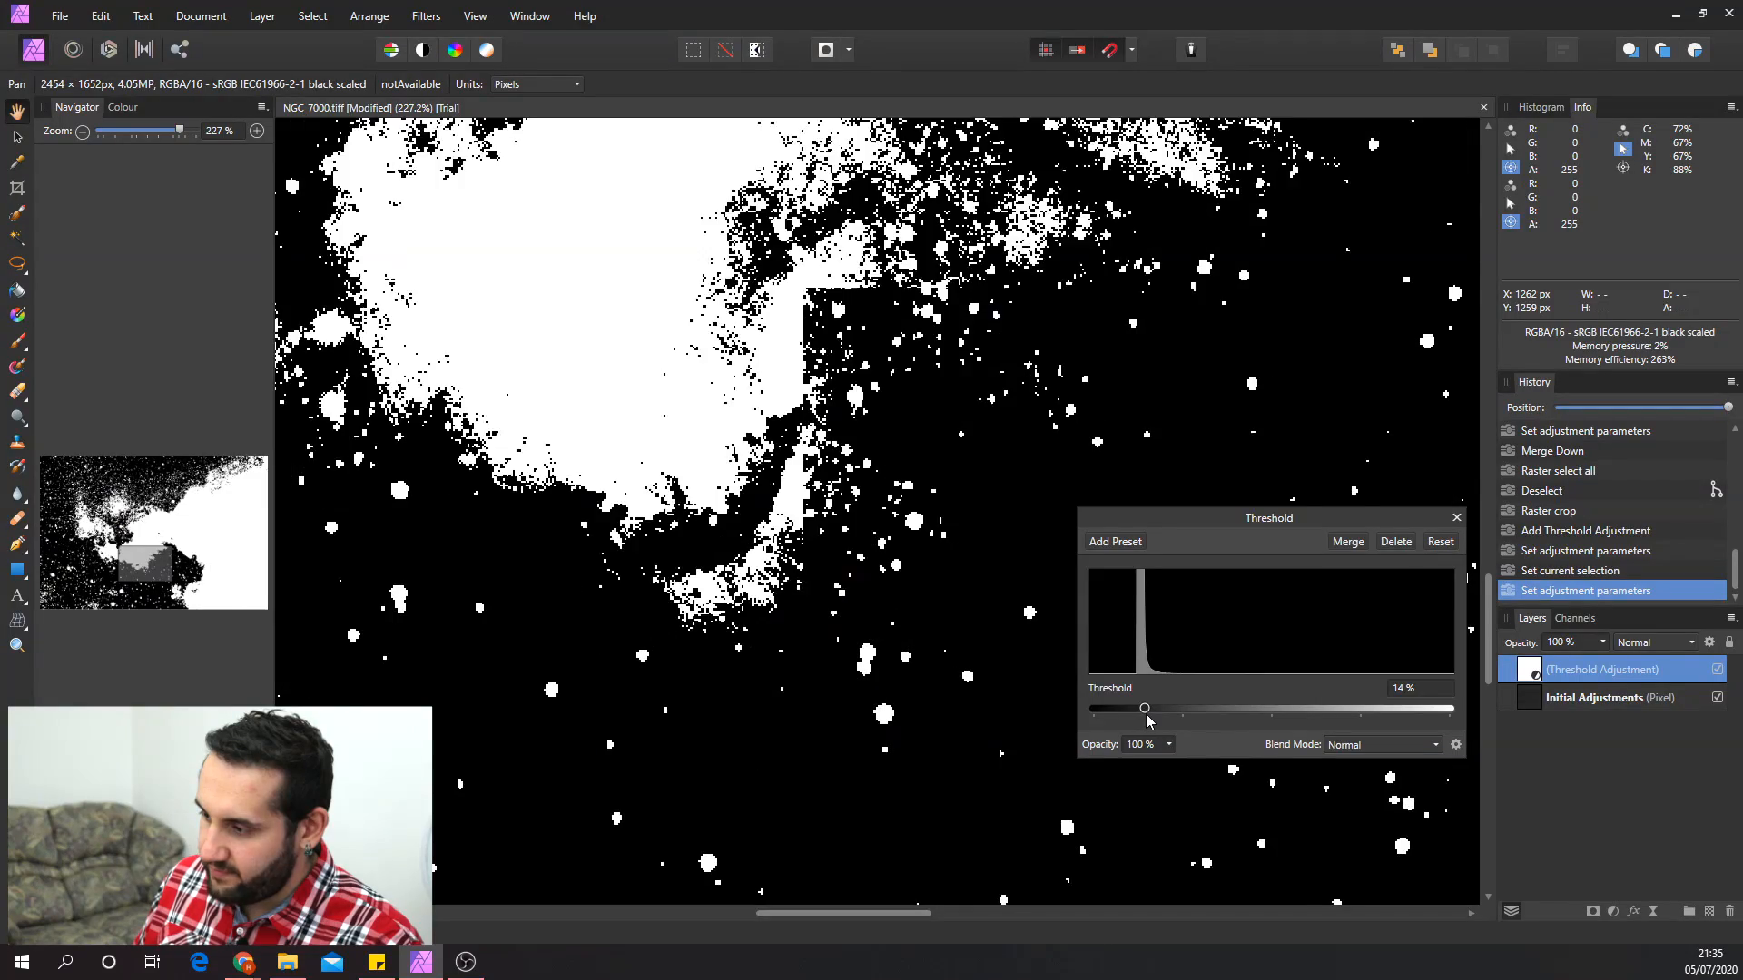
scroll(1009, 621, down, 4)
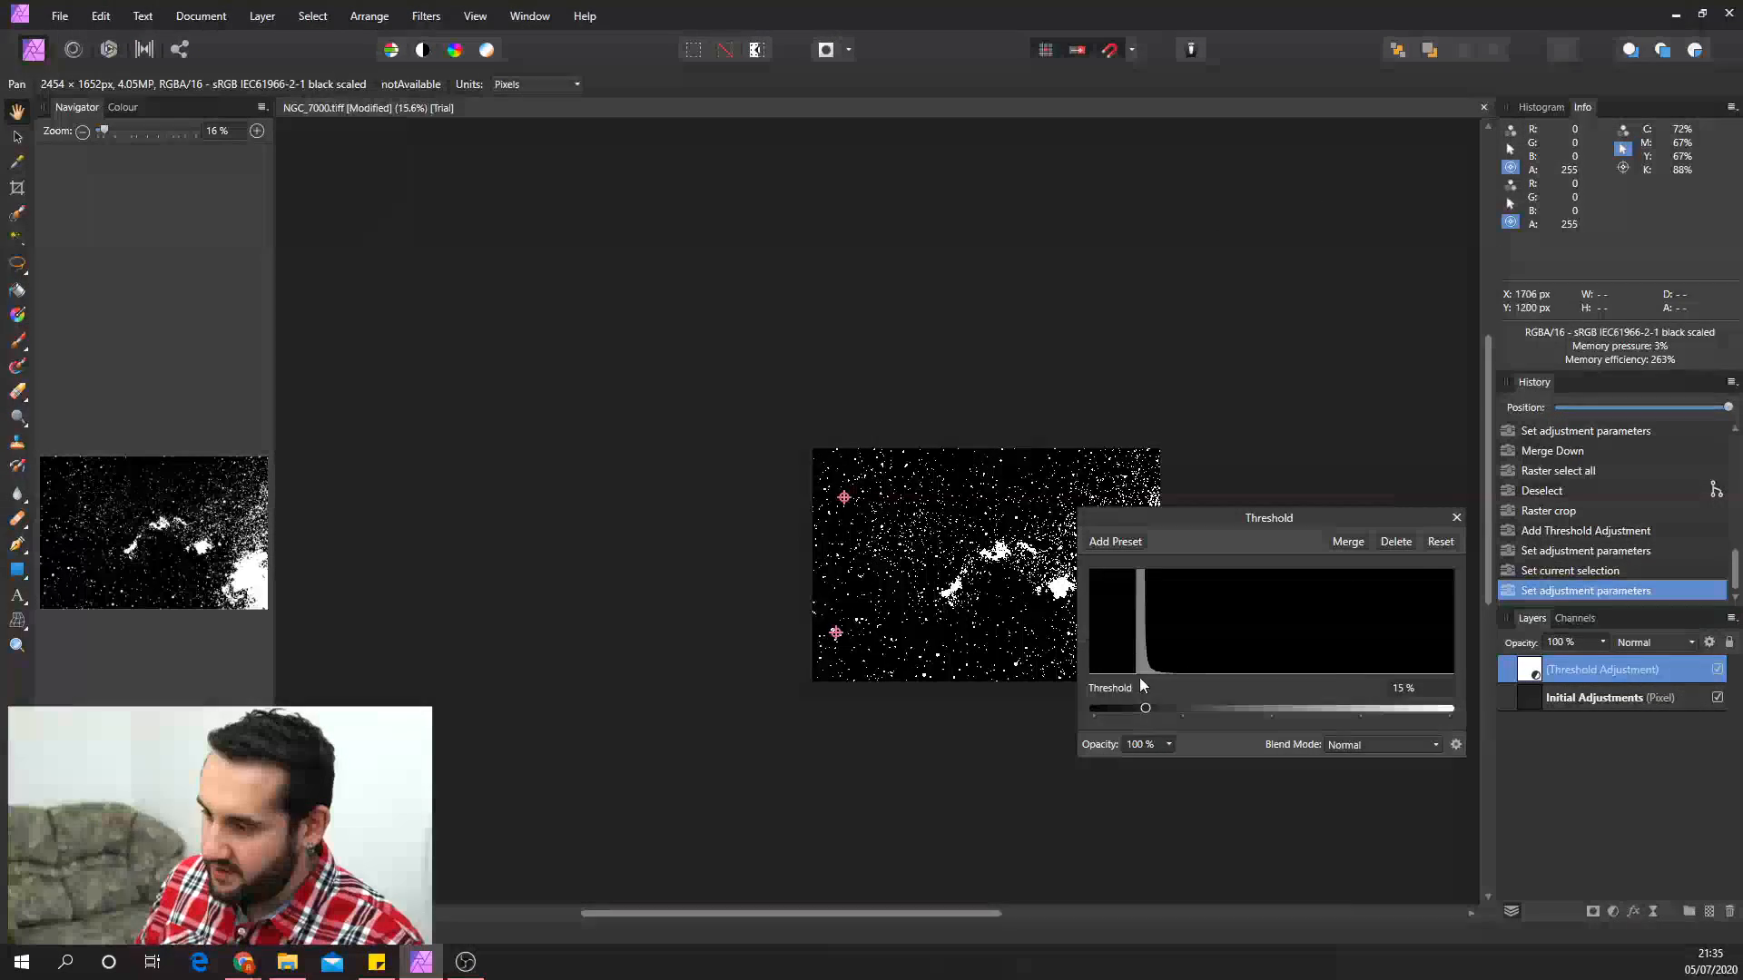
drag(1145, 708, 1143, 707)
scroll(958, 615, up, 4)
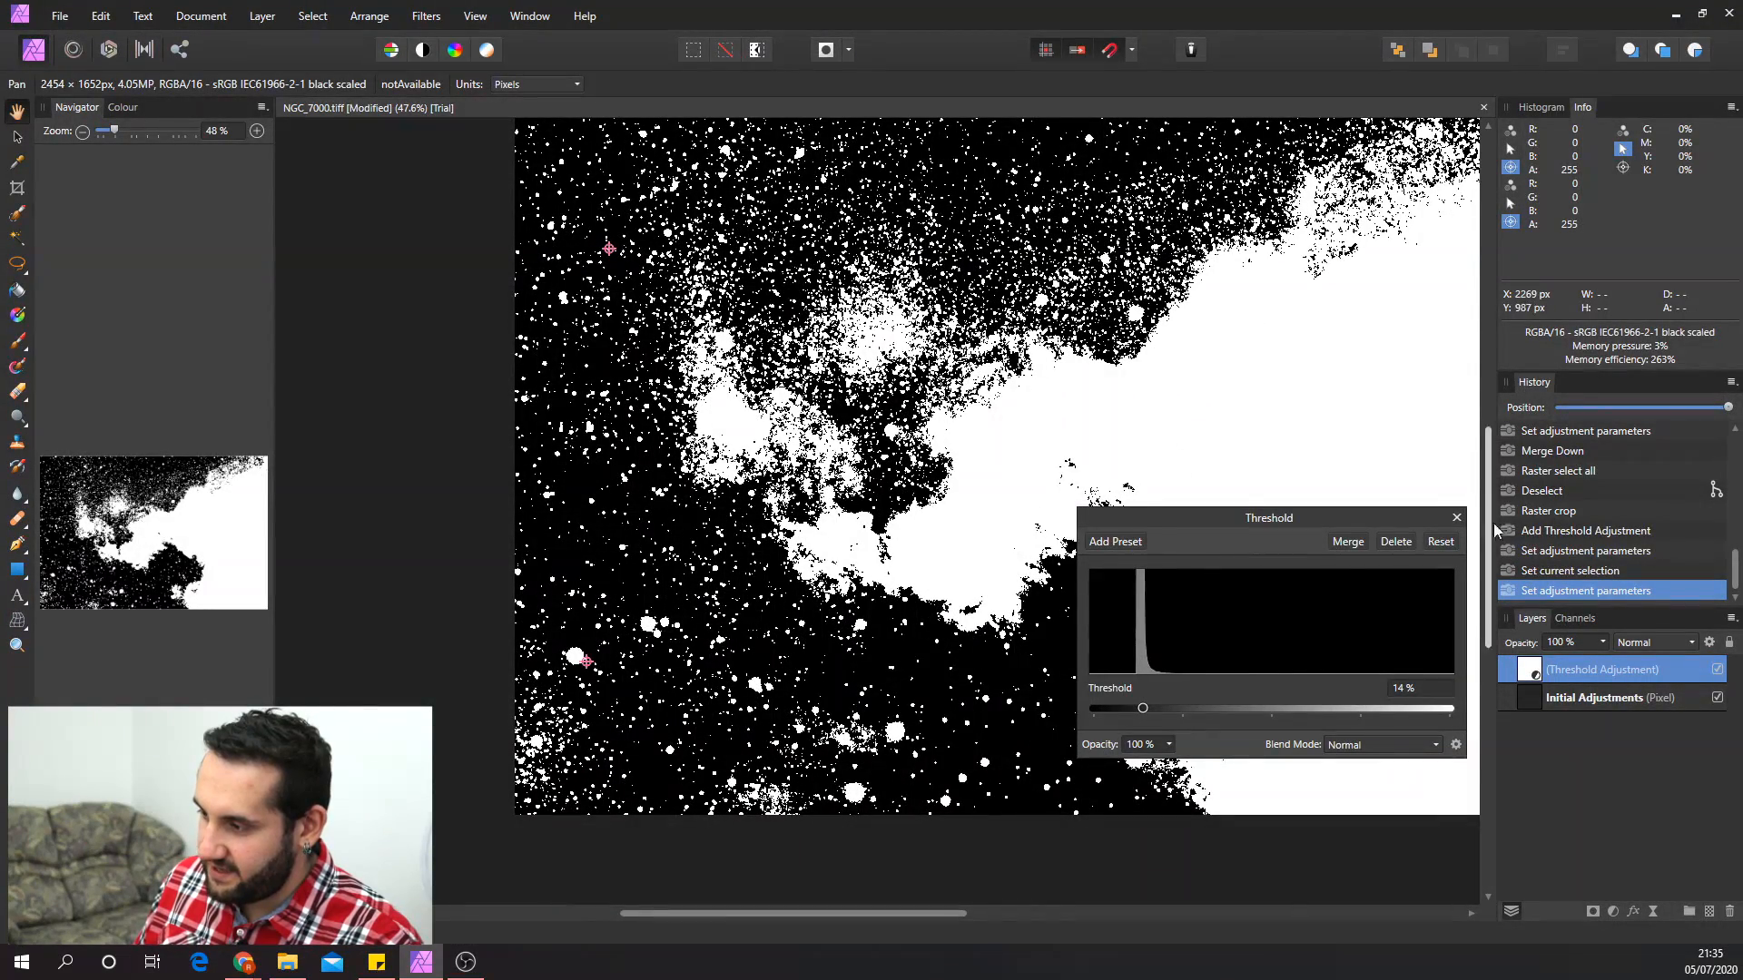
click(1457, 518)
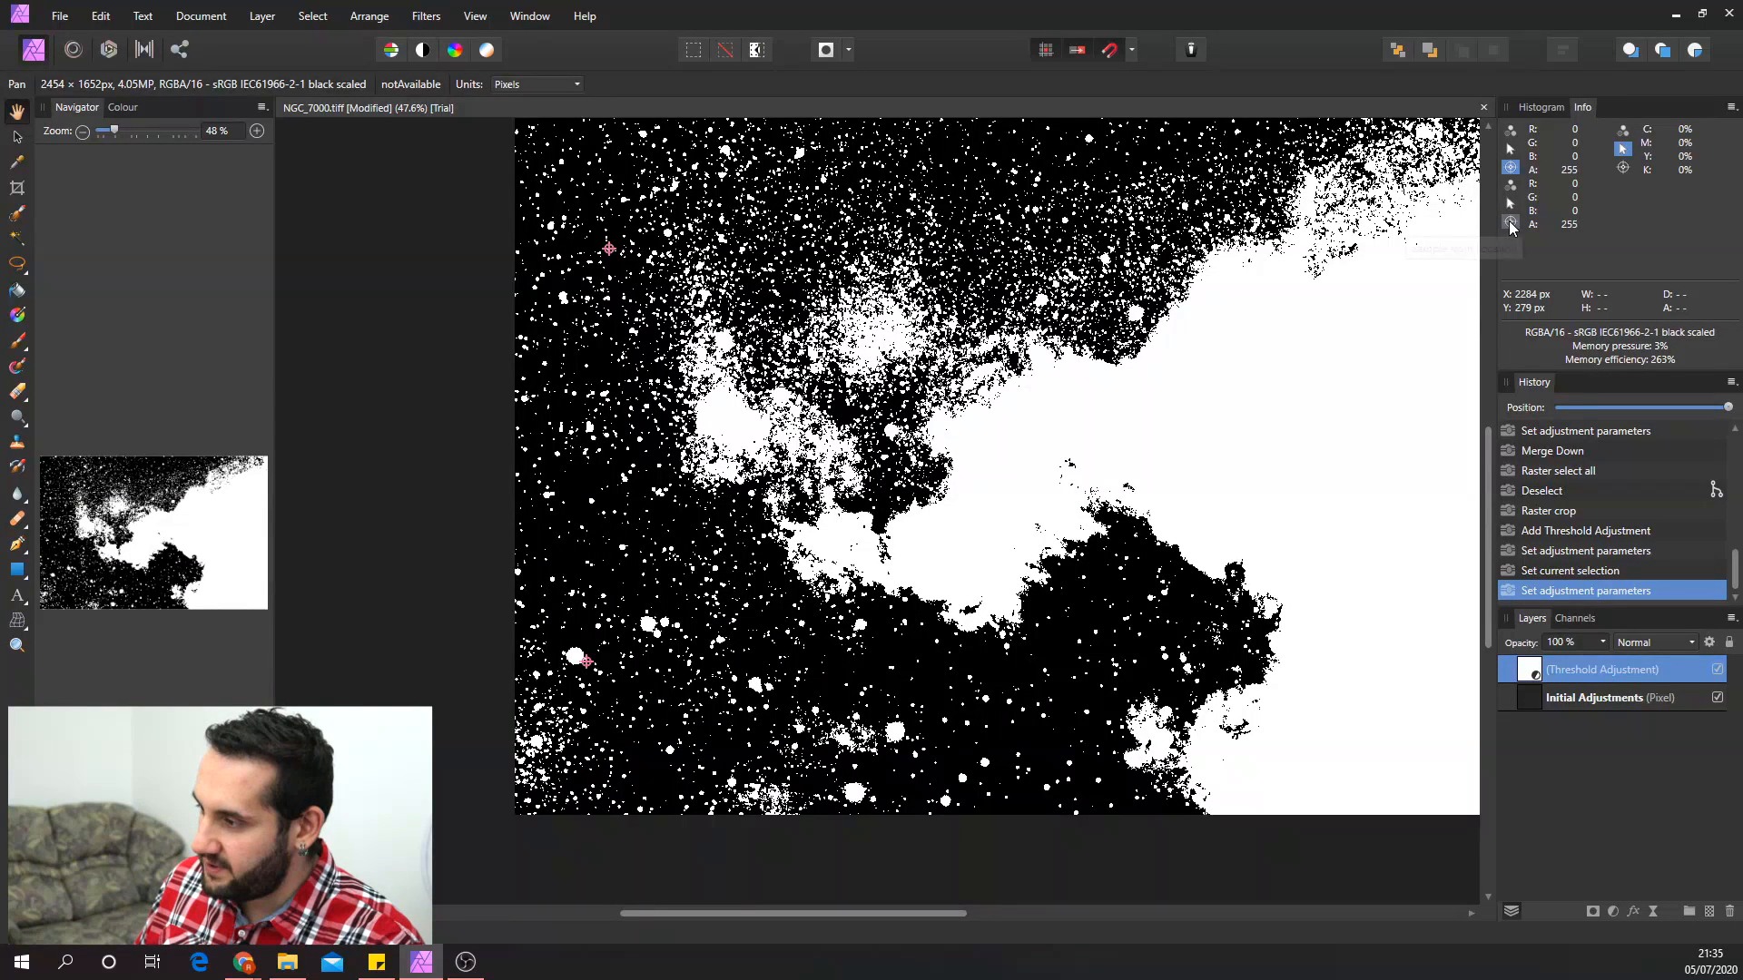
- Move the second colour sampler onto the black sky area beneath the nebula, and delete the Threshold adjustment
drag(1510, 225, 1058, 649)
scroll(588, 697, up, 3)
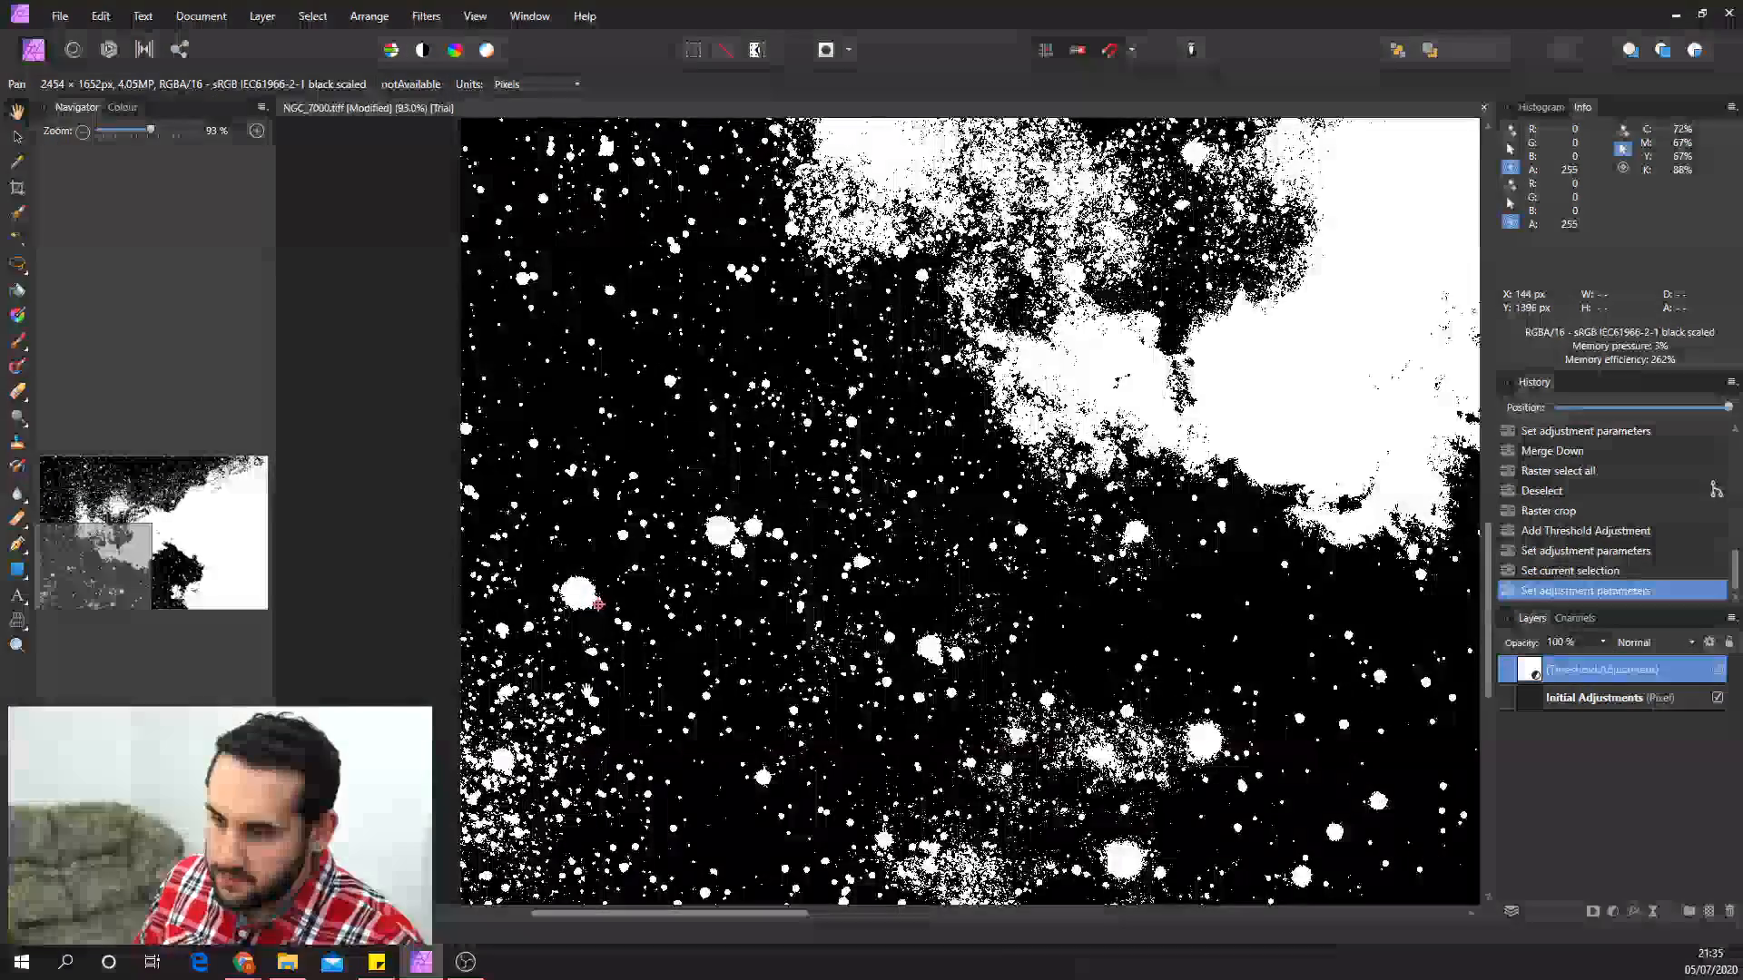
scroll(588, 697, up, 2)
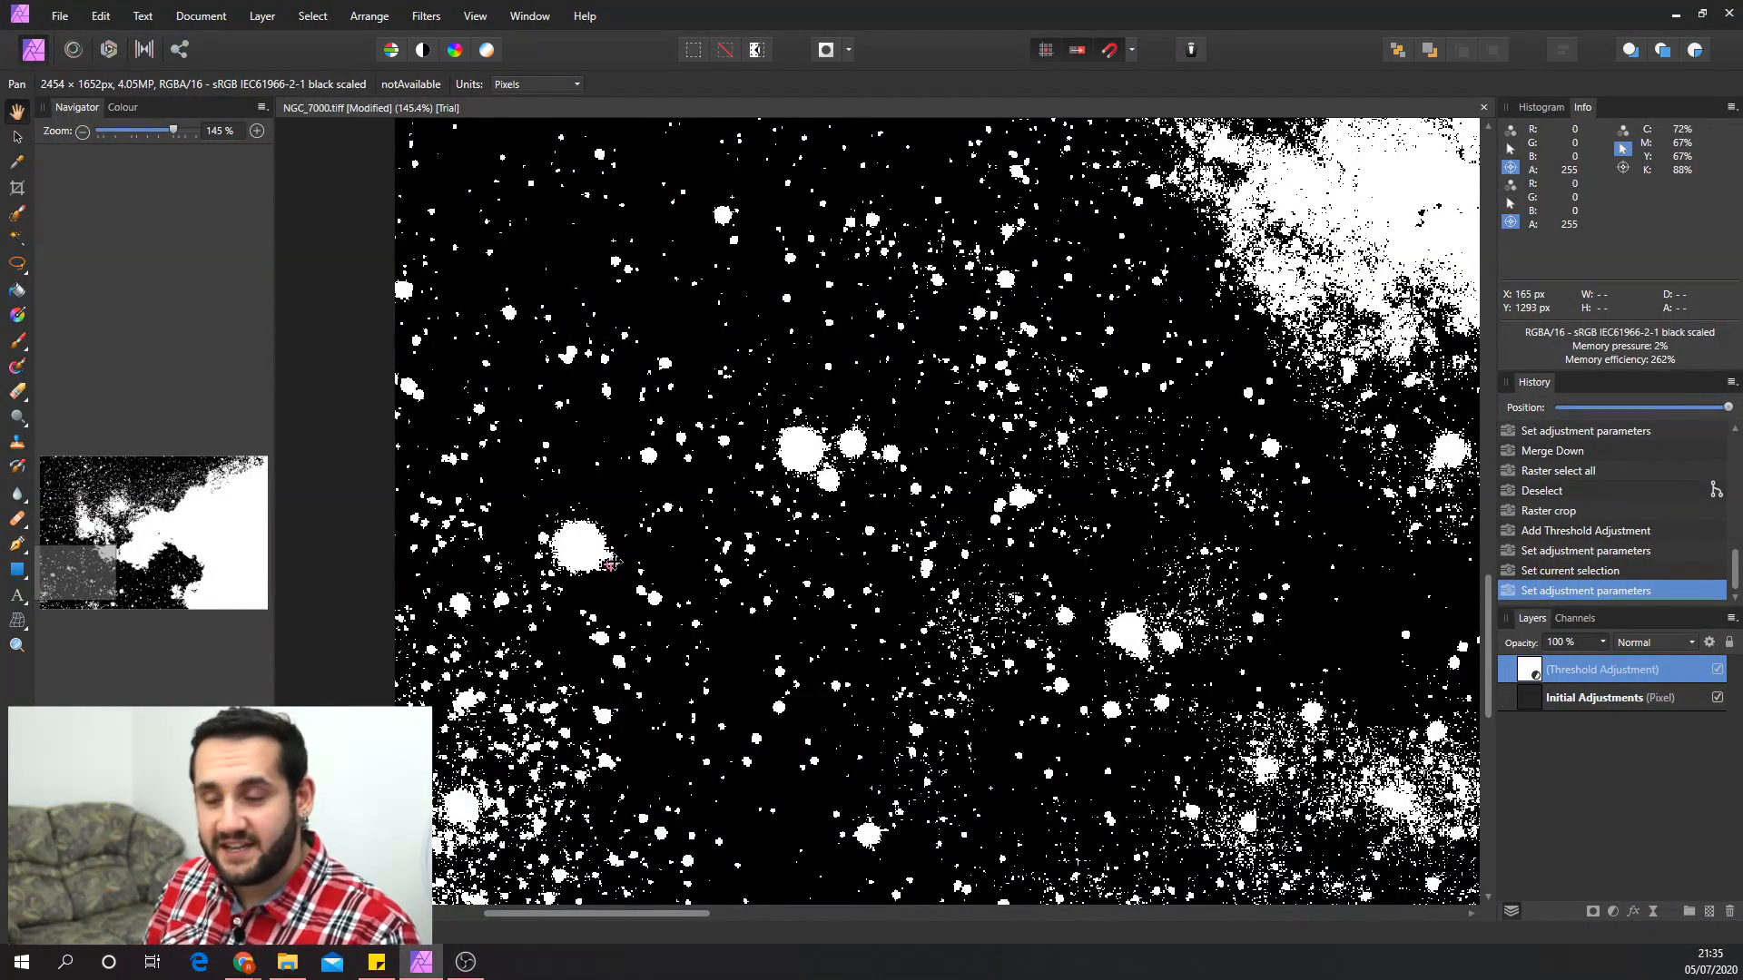
double_click(1677, 671)
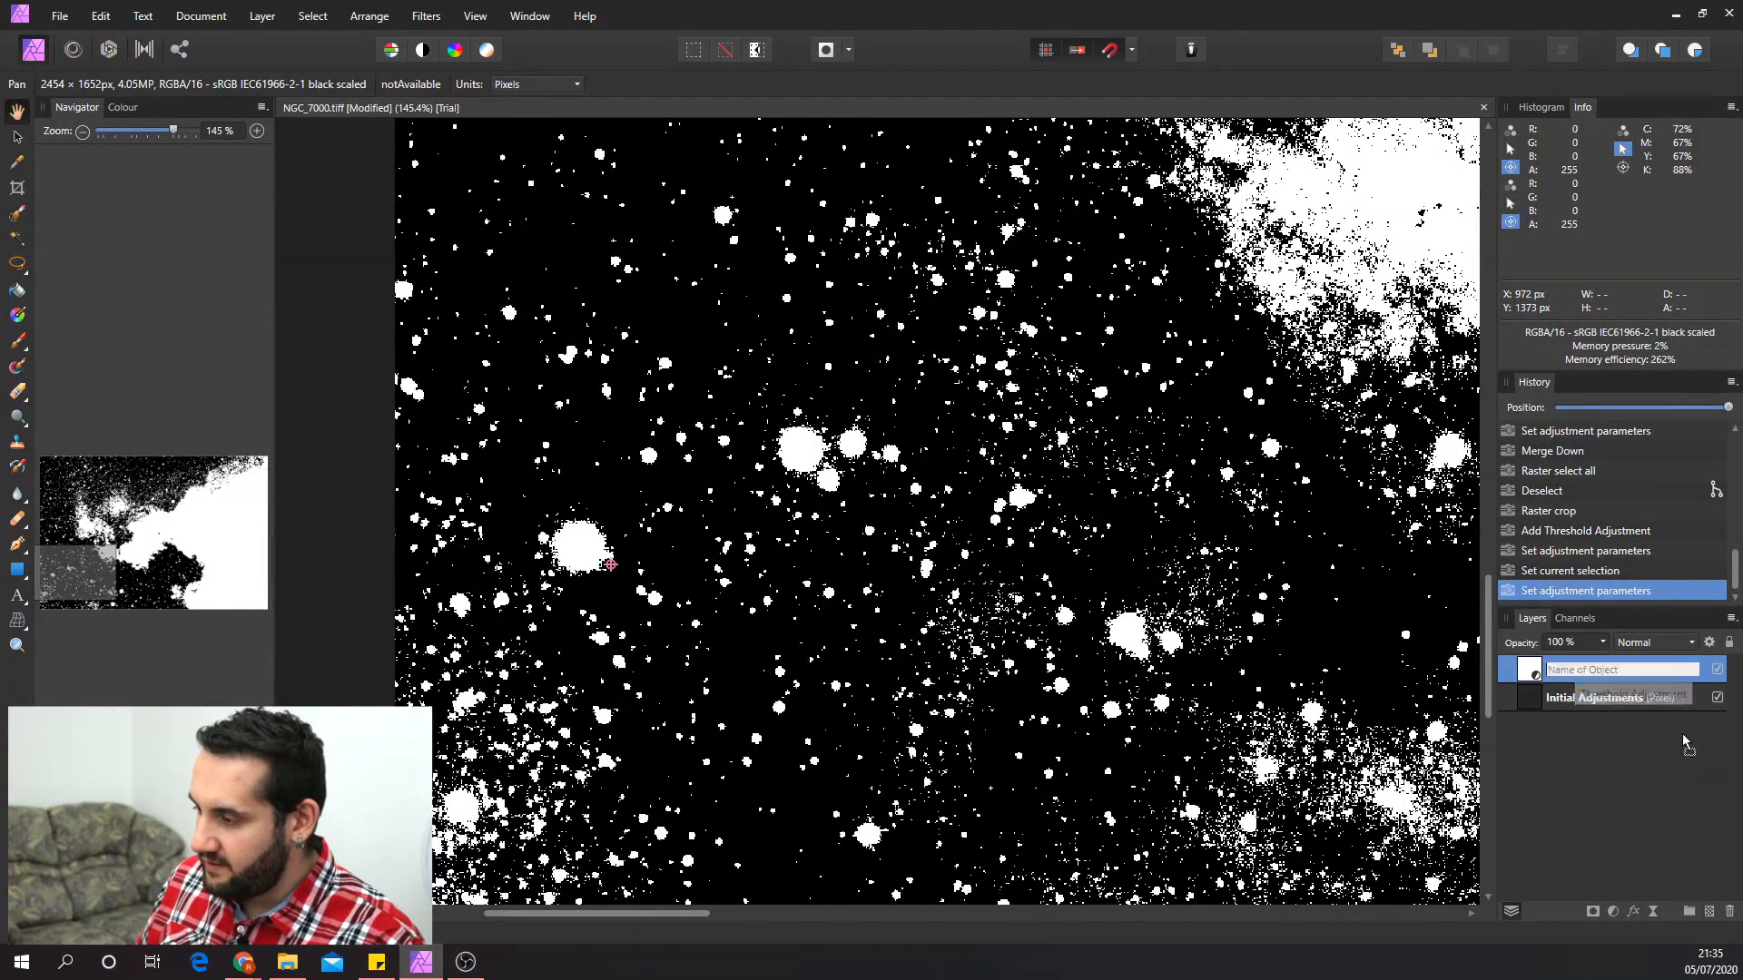
click(1729, 911)
scroll(590, 579, up, 2)
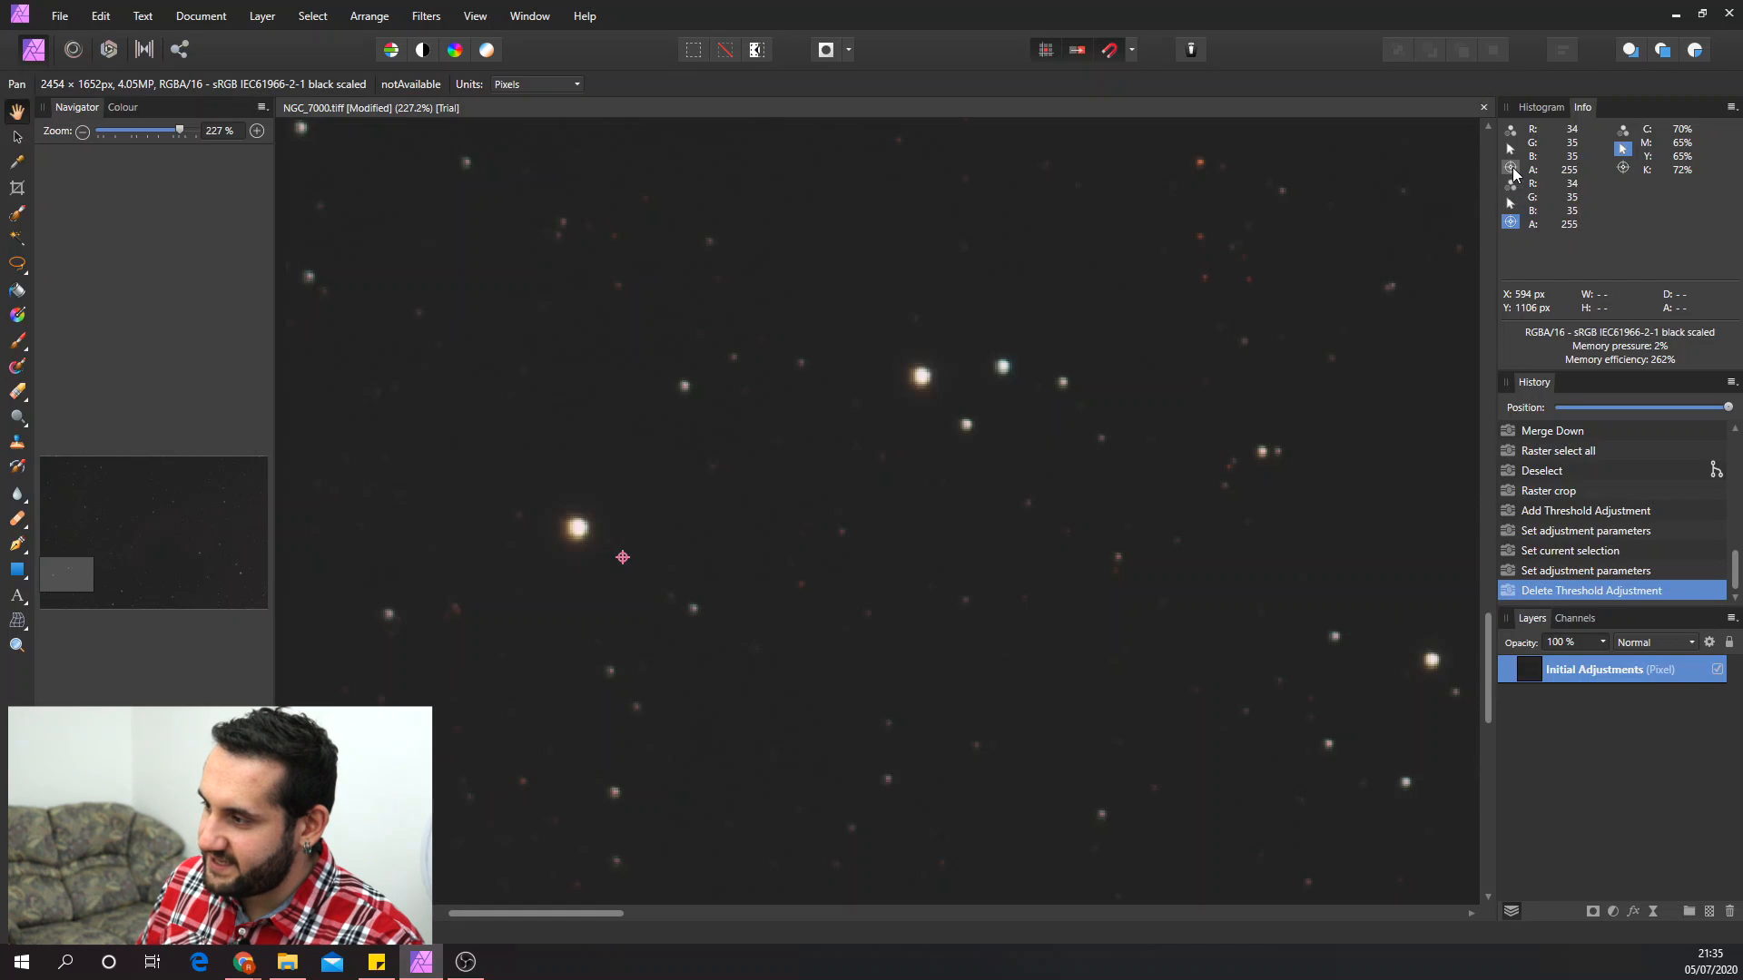
- Move the first colour sampler onto the bright star's core and add a Levels adjustment above the Initial Adjustments layer
mouse_move(1513, 172)
mouse_down()
mouse_move(1153, 352)
mouse_move(579, 526)
mouse_up()
scroll(1136, 472, down, 7)
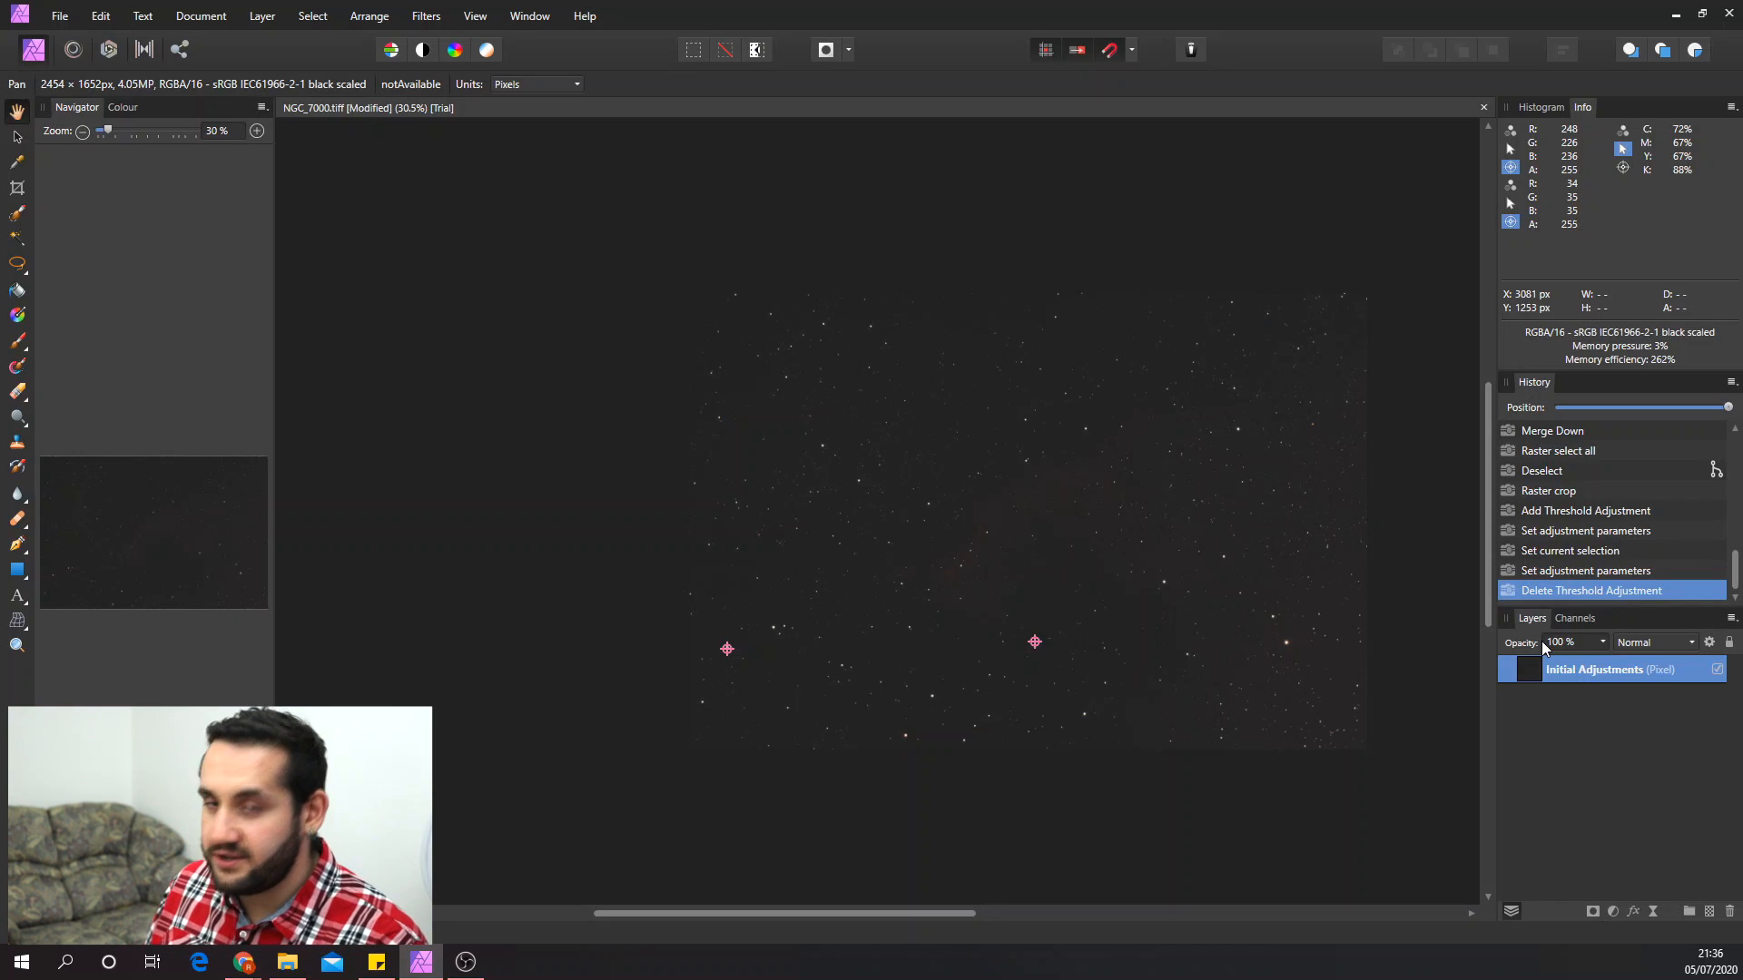
click(1612, 910)
click(1491, 470)
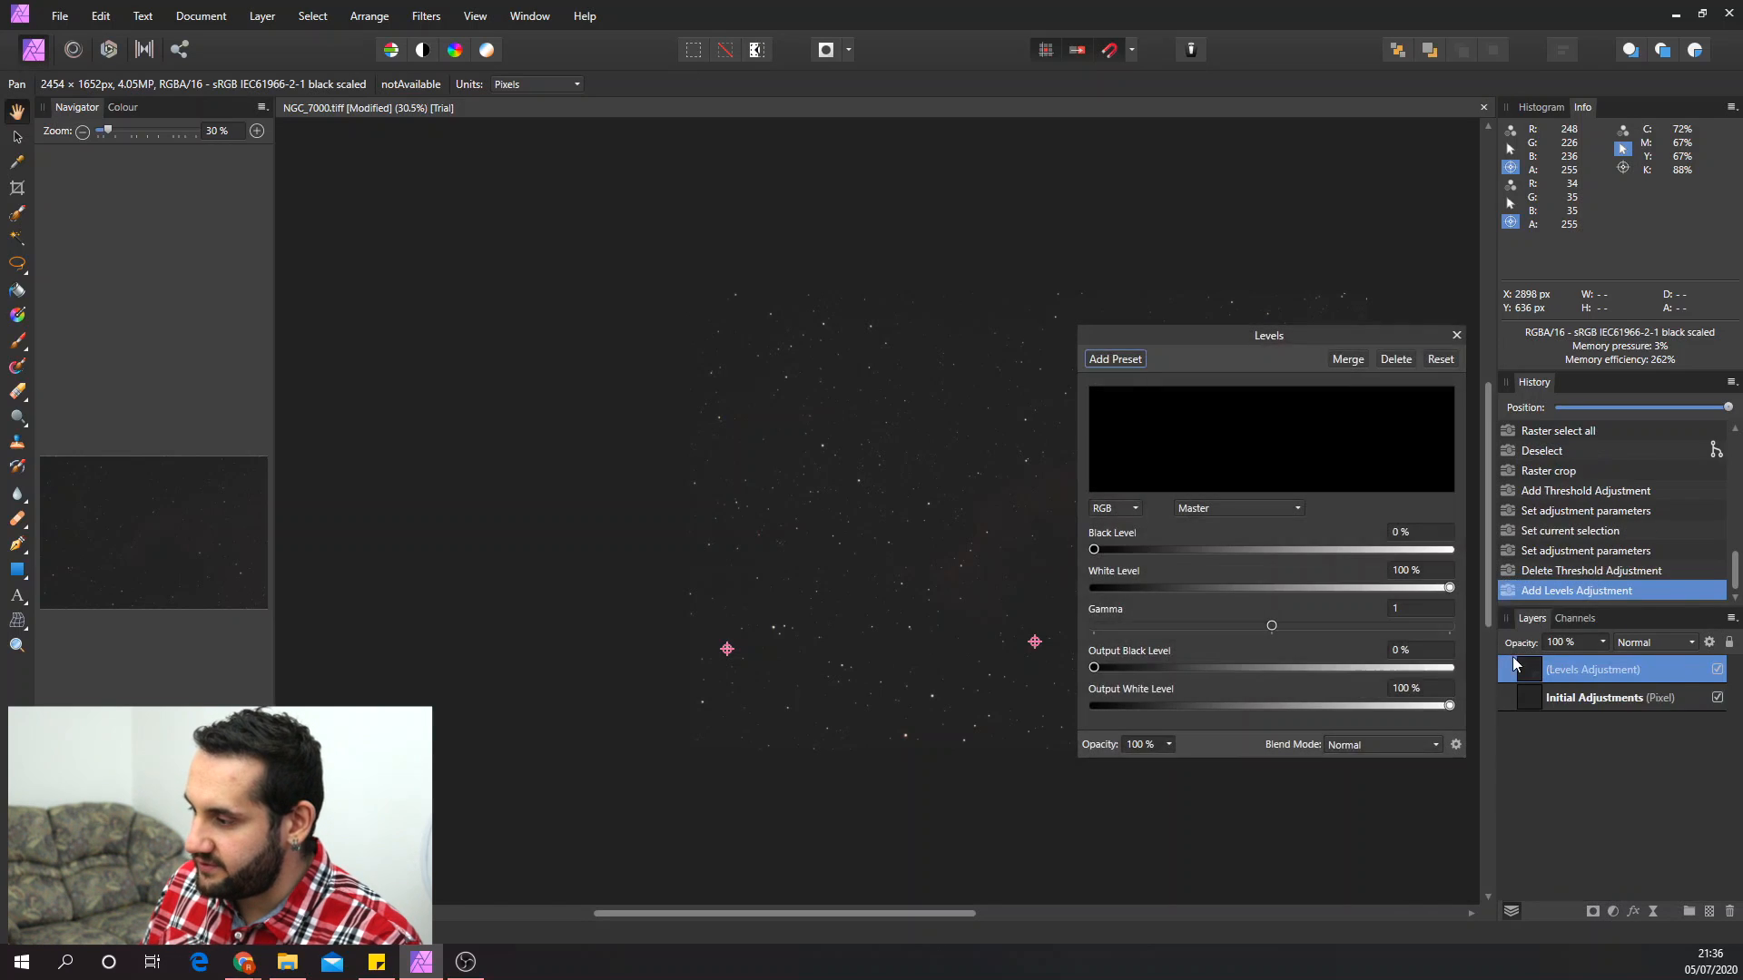
drag(1228, 341, 1178, 238)
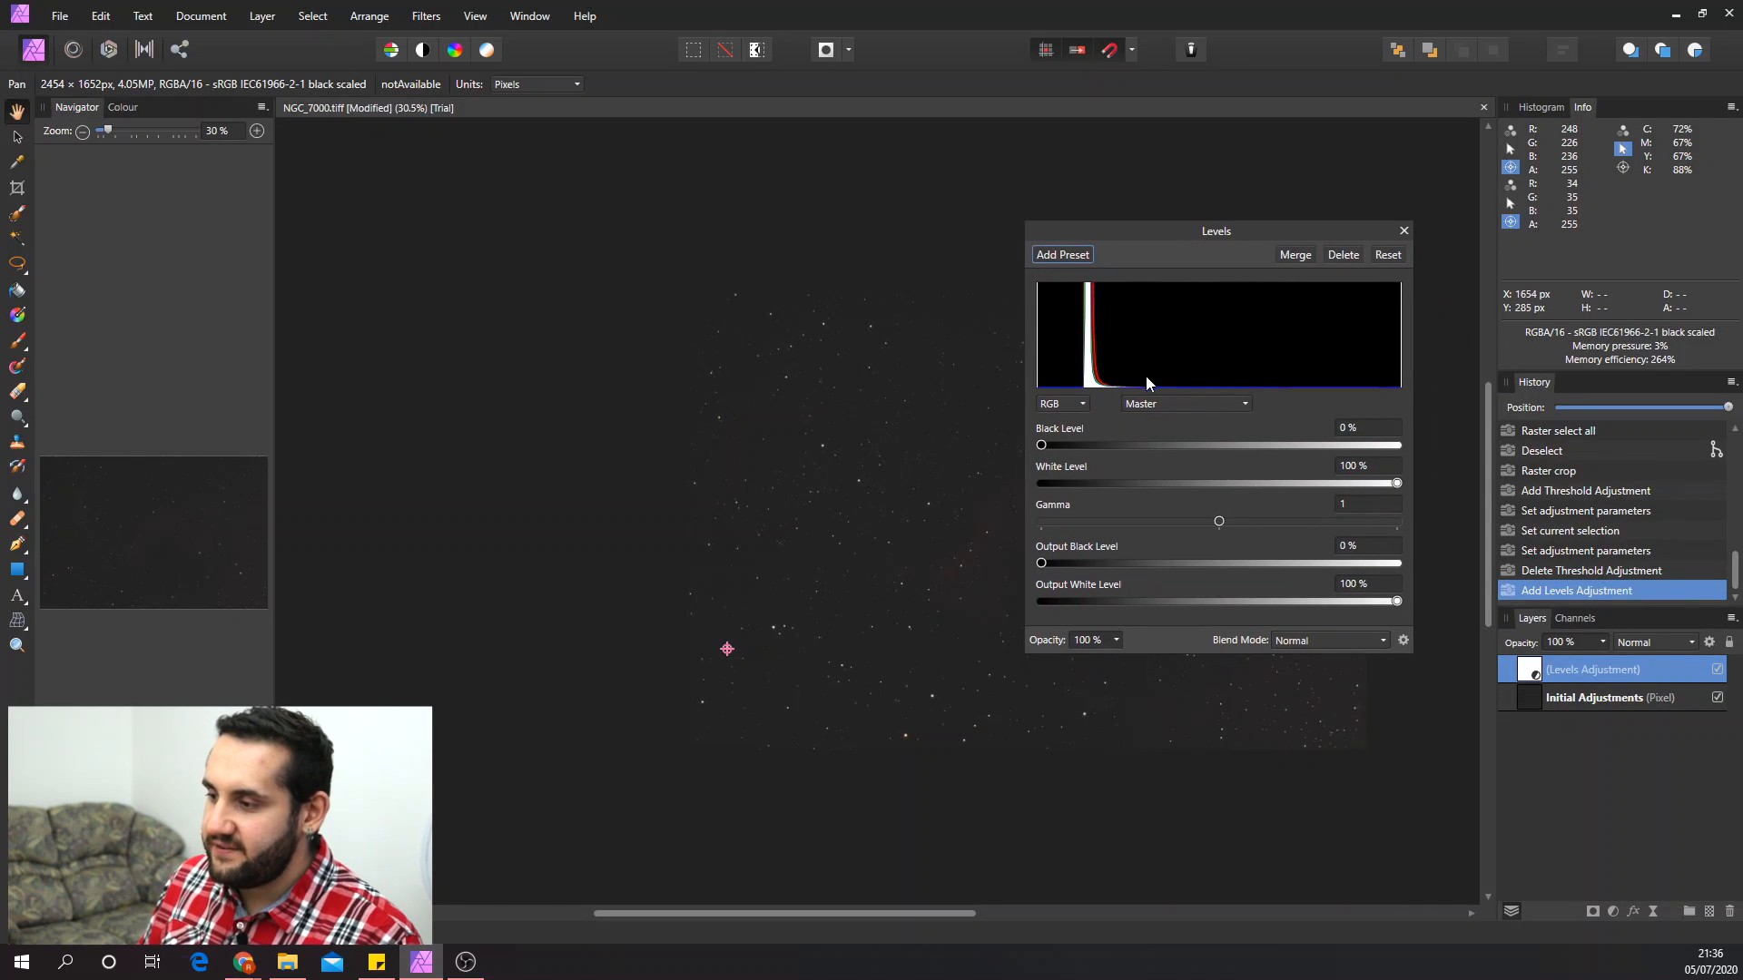
- Lower the green channel's white level to 91% so the star sampler's green value matches its red
click(1207, 406)
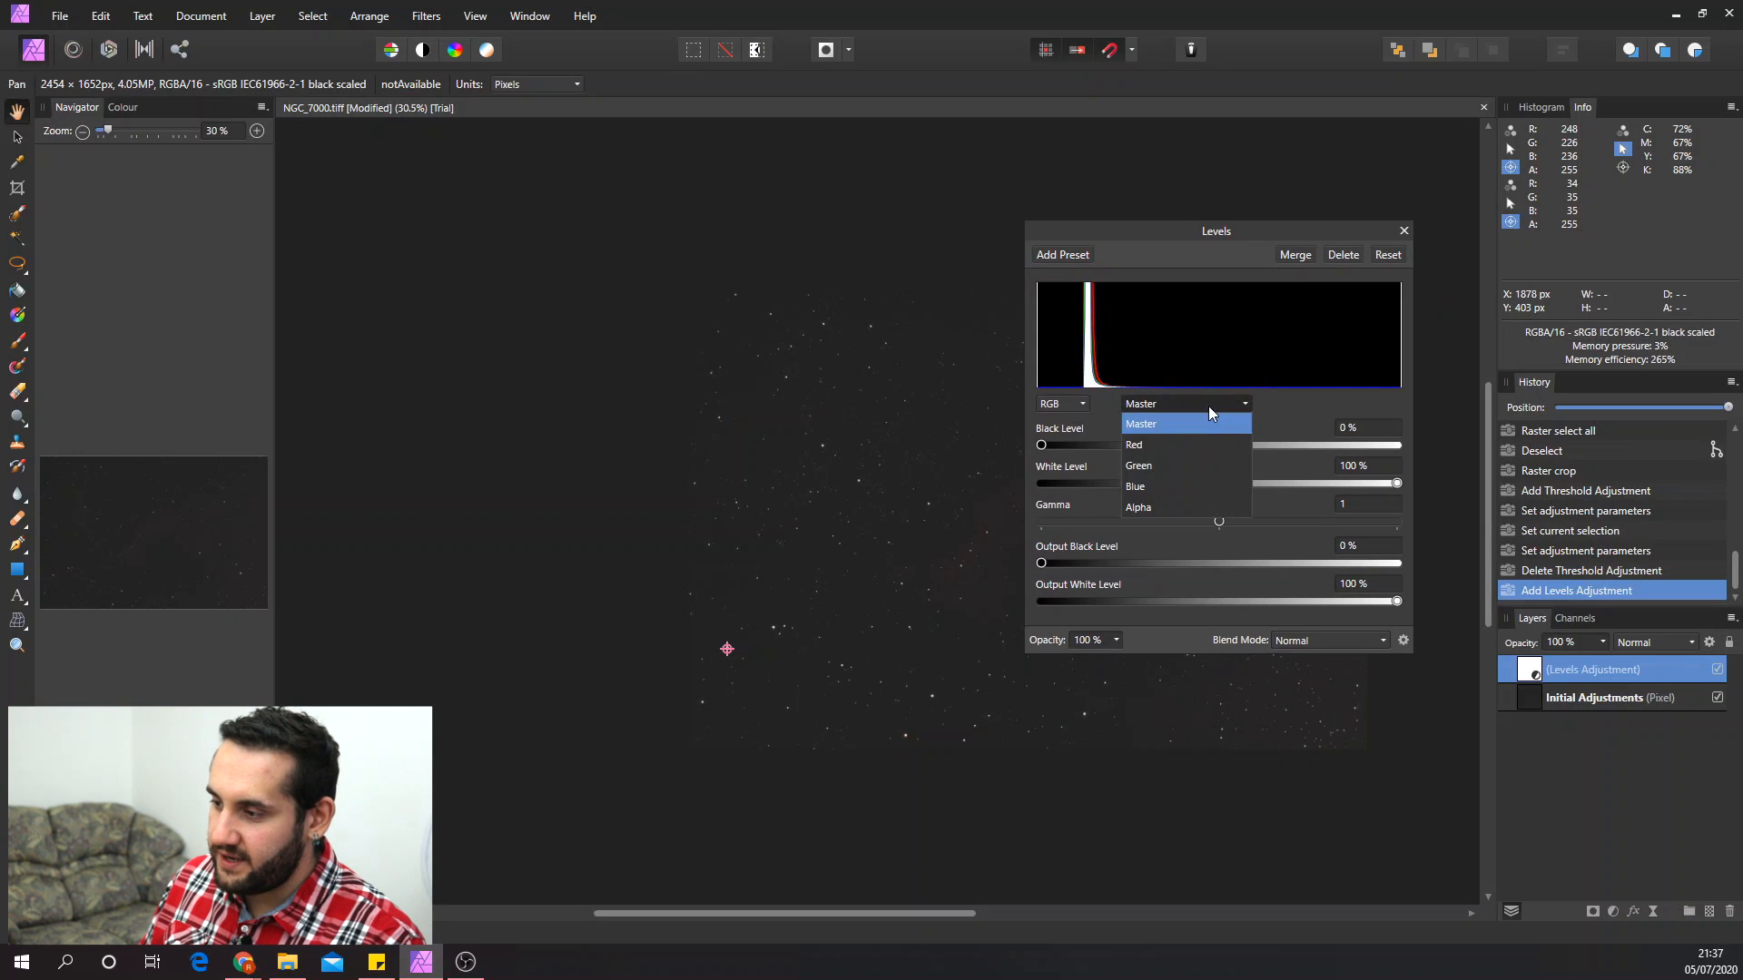
click(1163, 449)
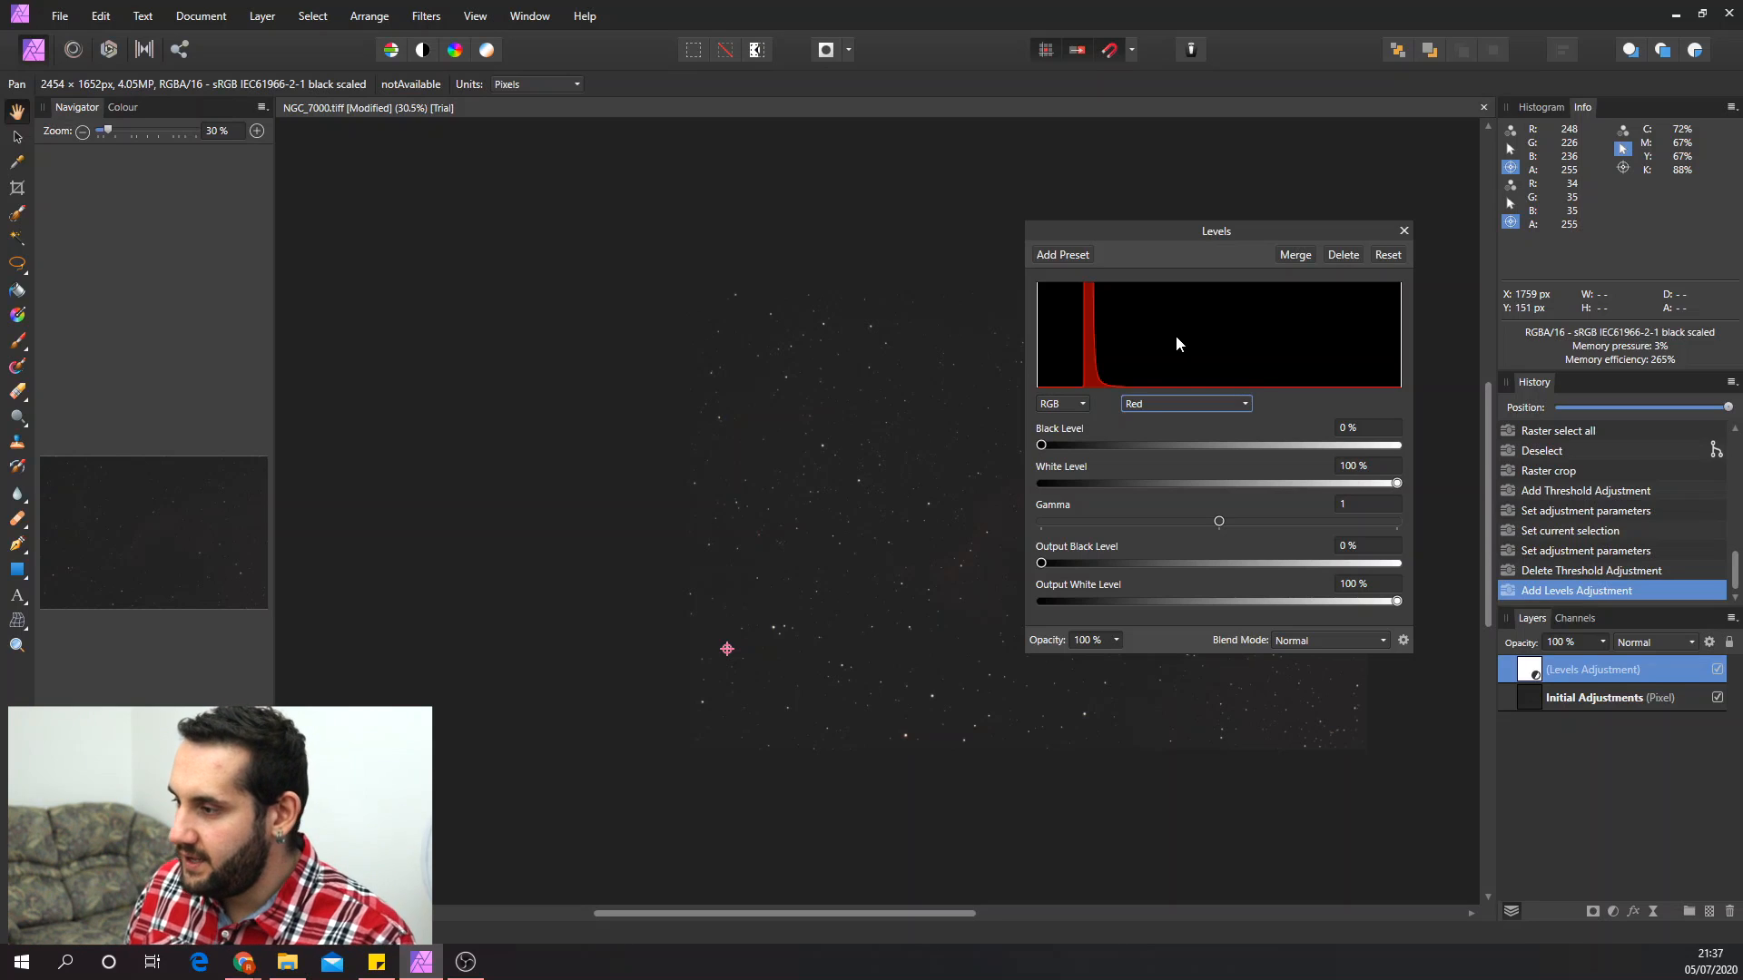
drag(1240, 232, 1201, 201)
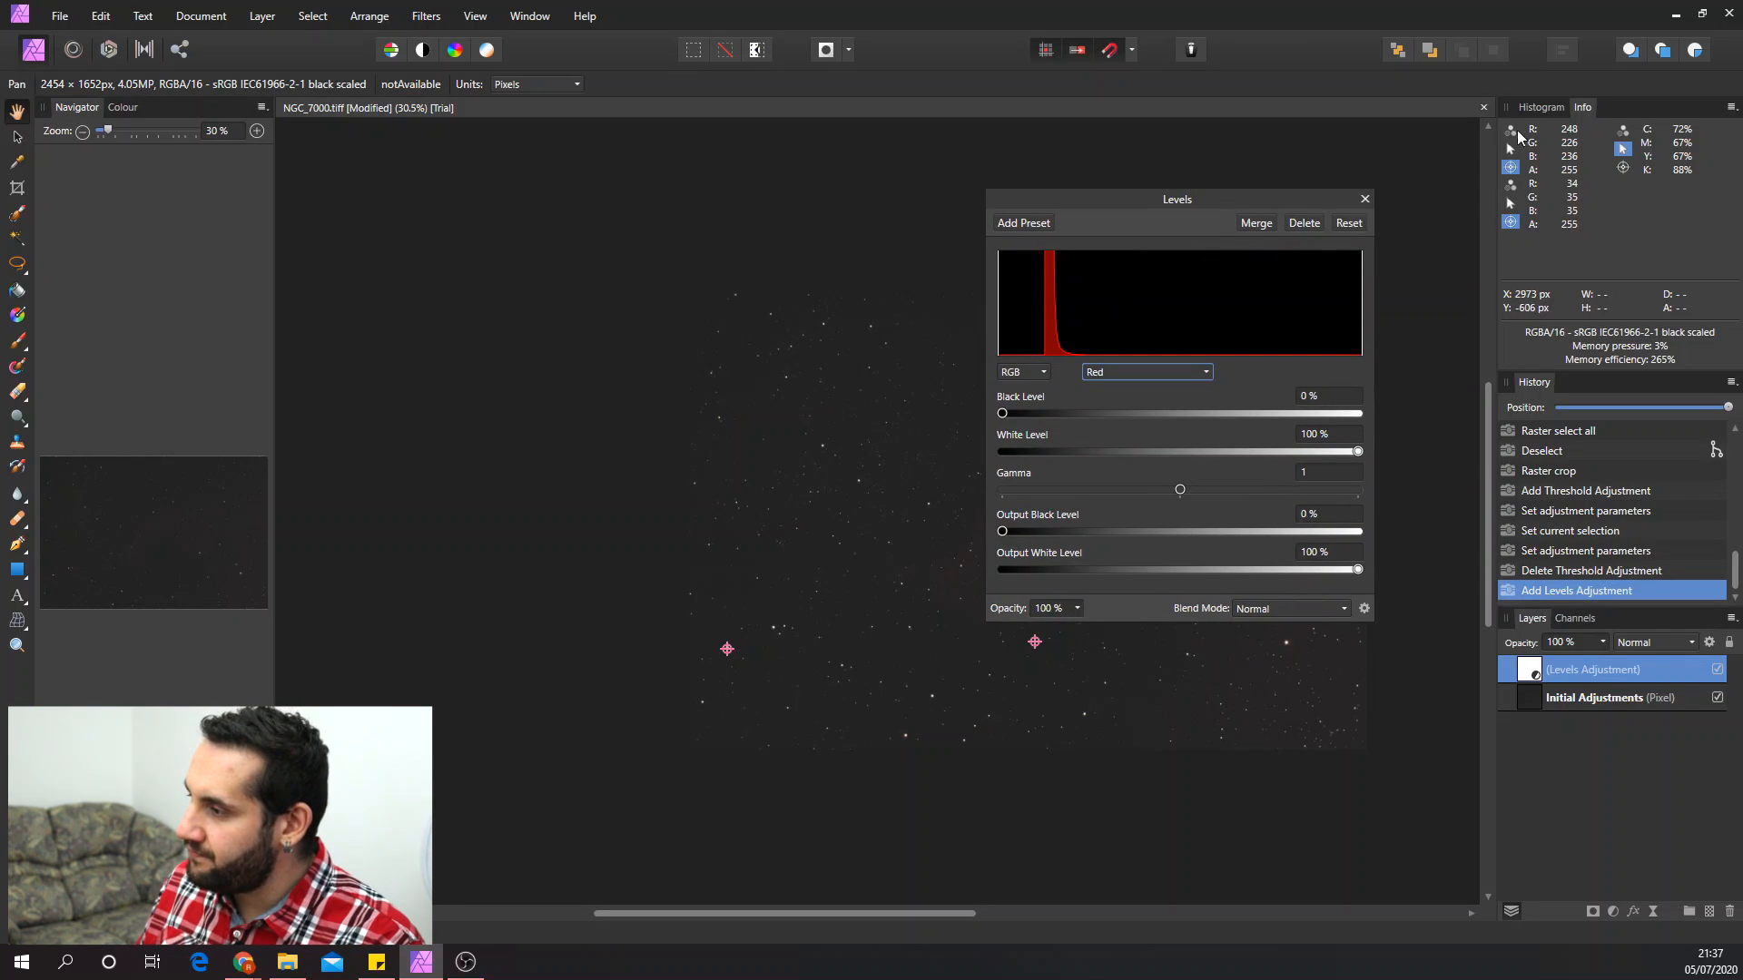
click(1118, 372)
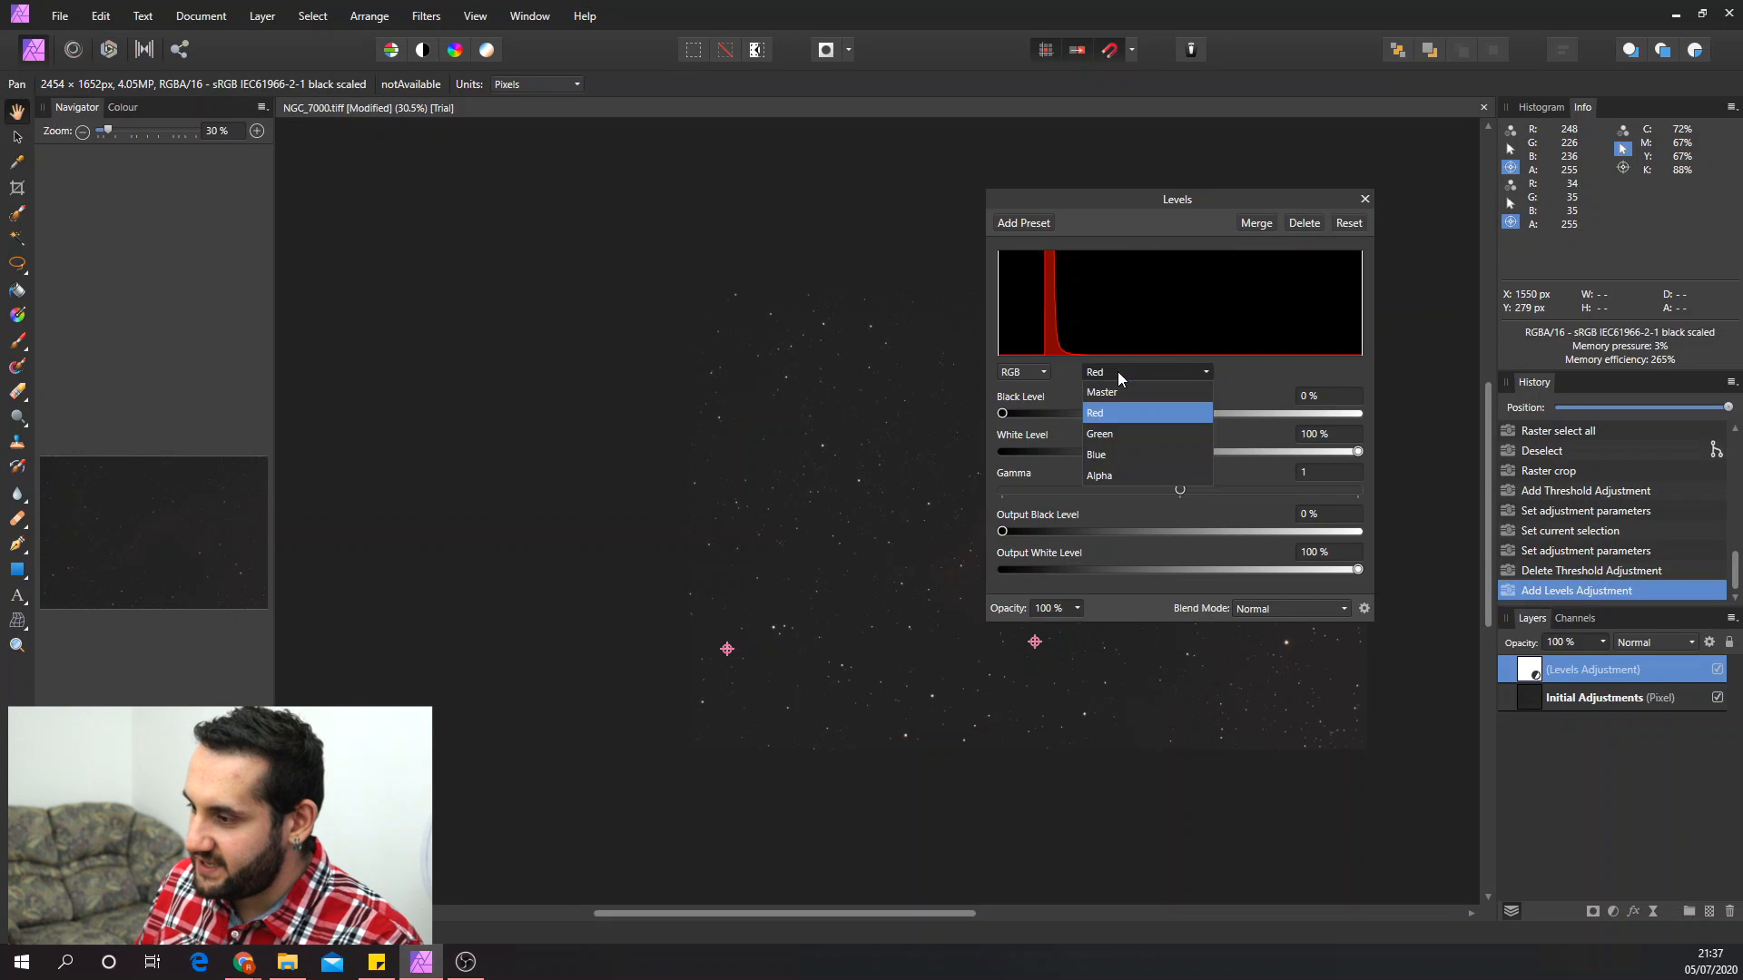
click(1106, 434)
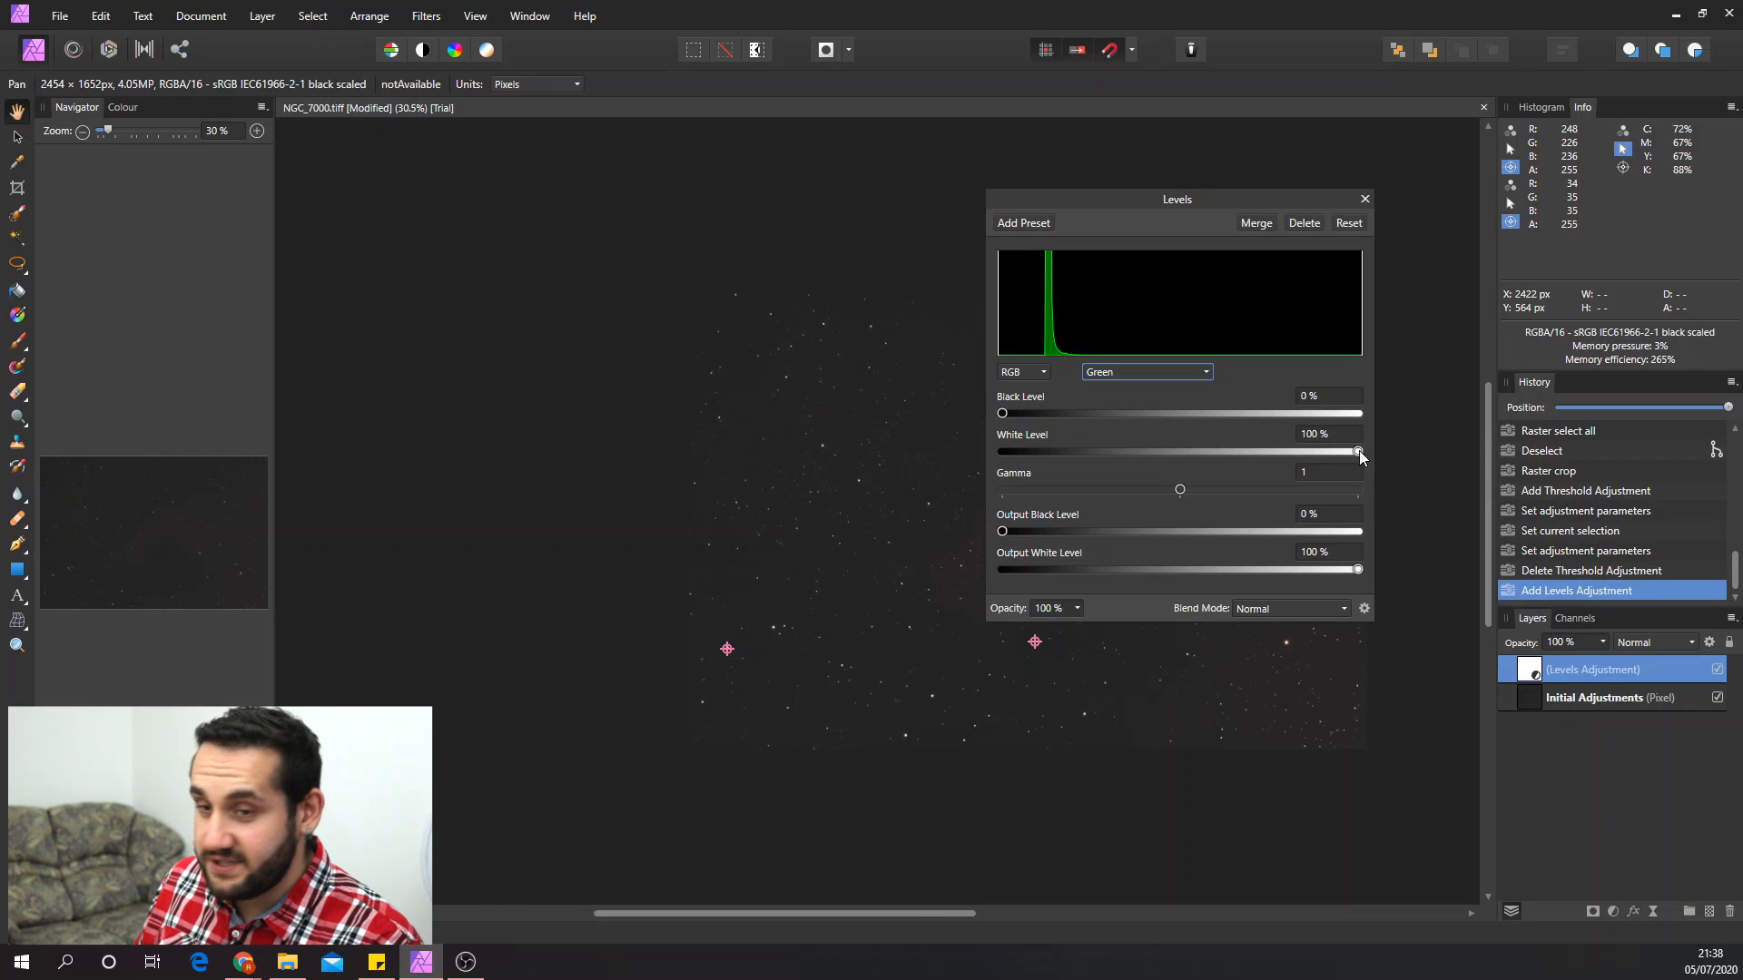
drag(1358, 451, 1328, 455)
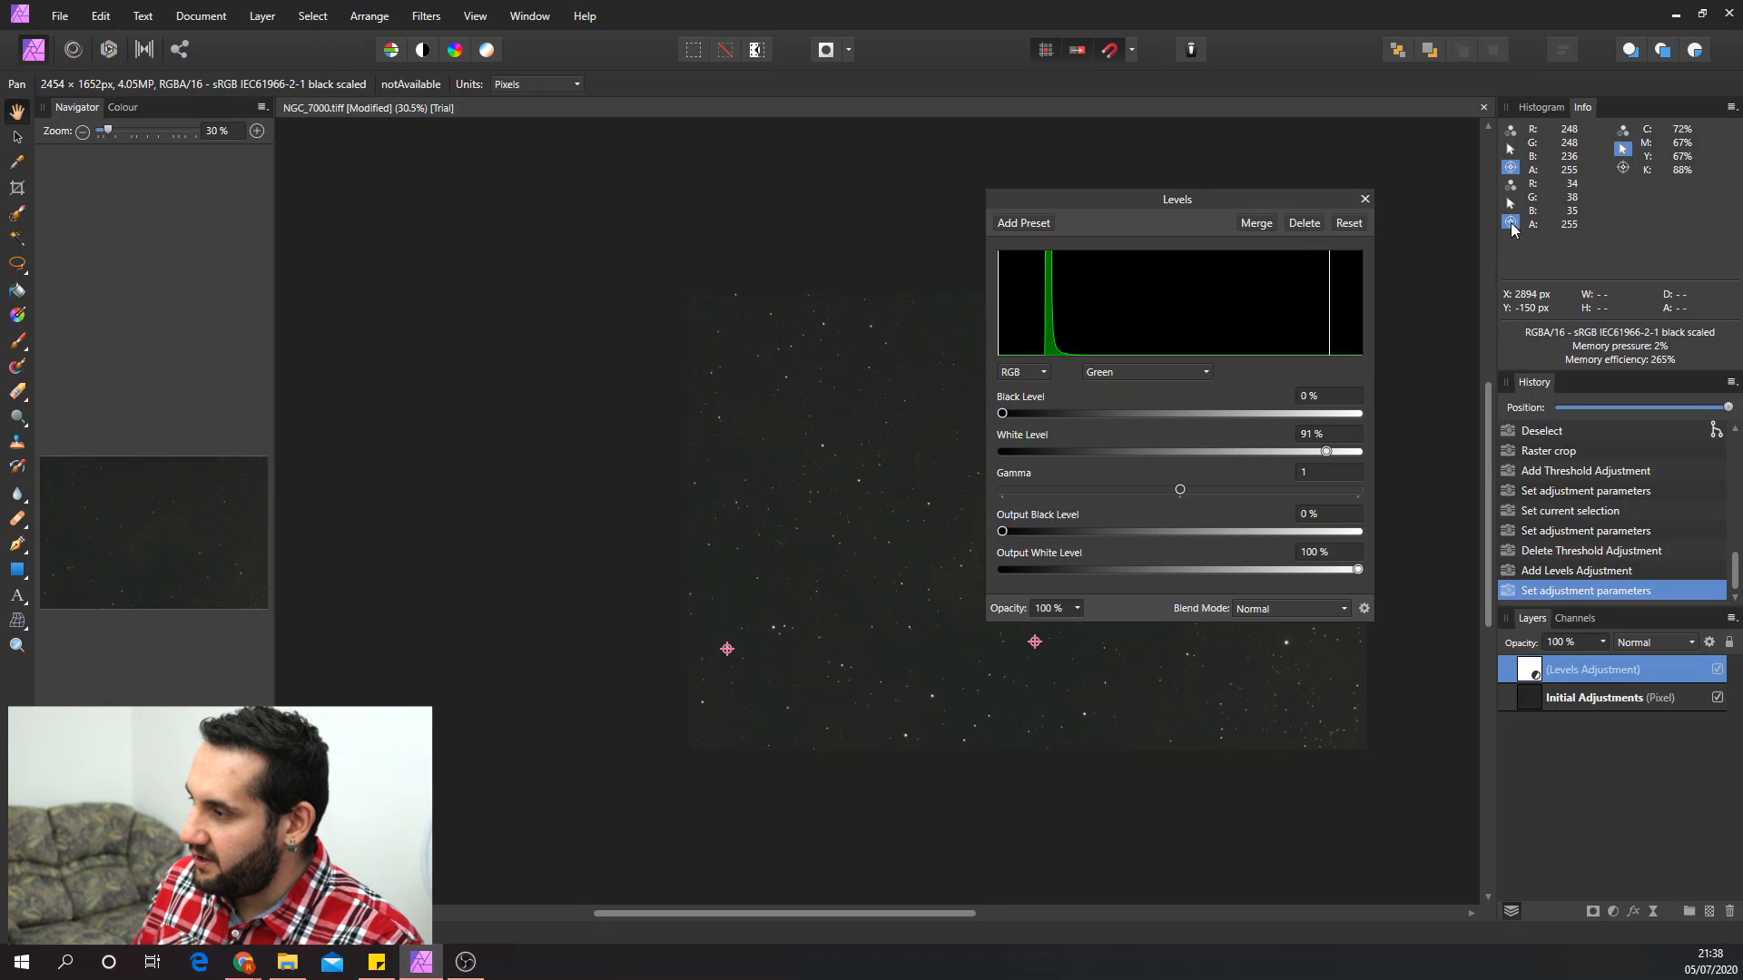
- Lower the blue channel's white level to 95% to match the star sampler's red and green, and close the Levels dialog
drag(1229, 198, 1151, 130)
scroll(1376, 451, up, 1)
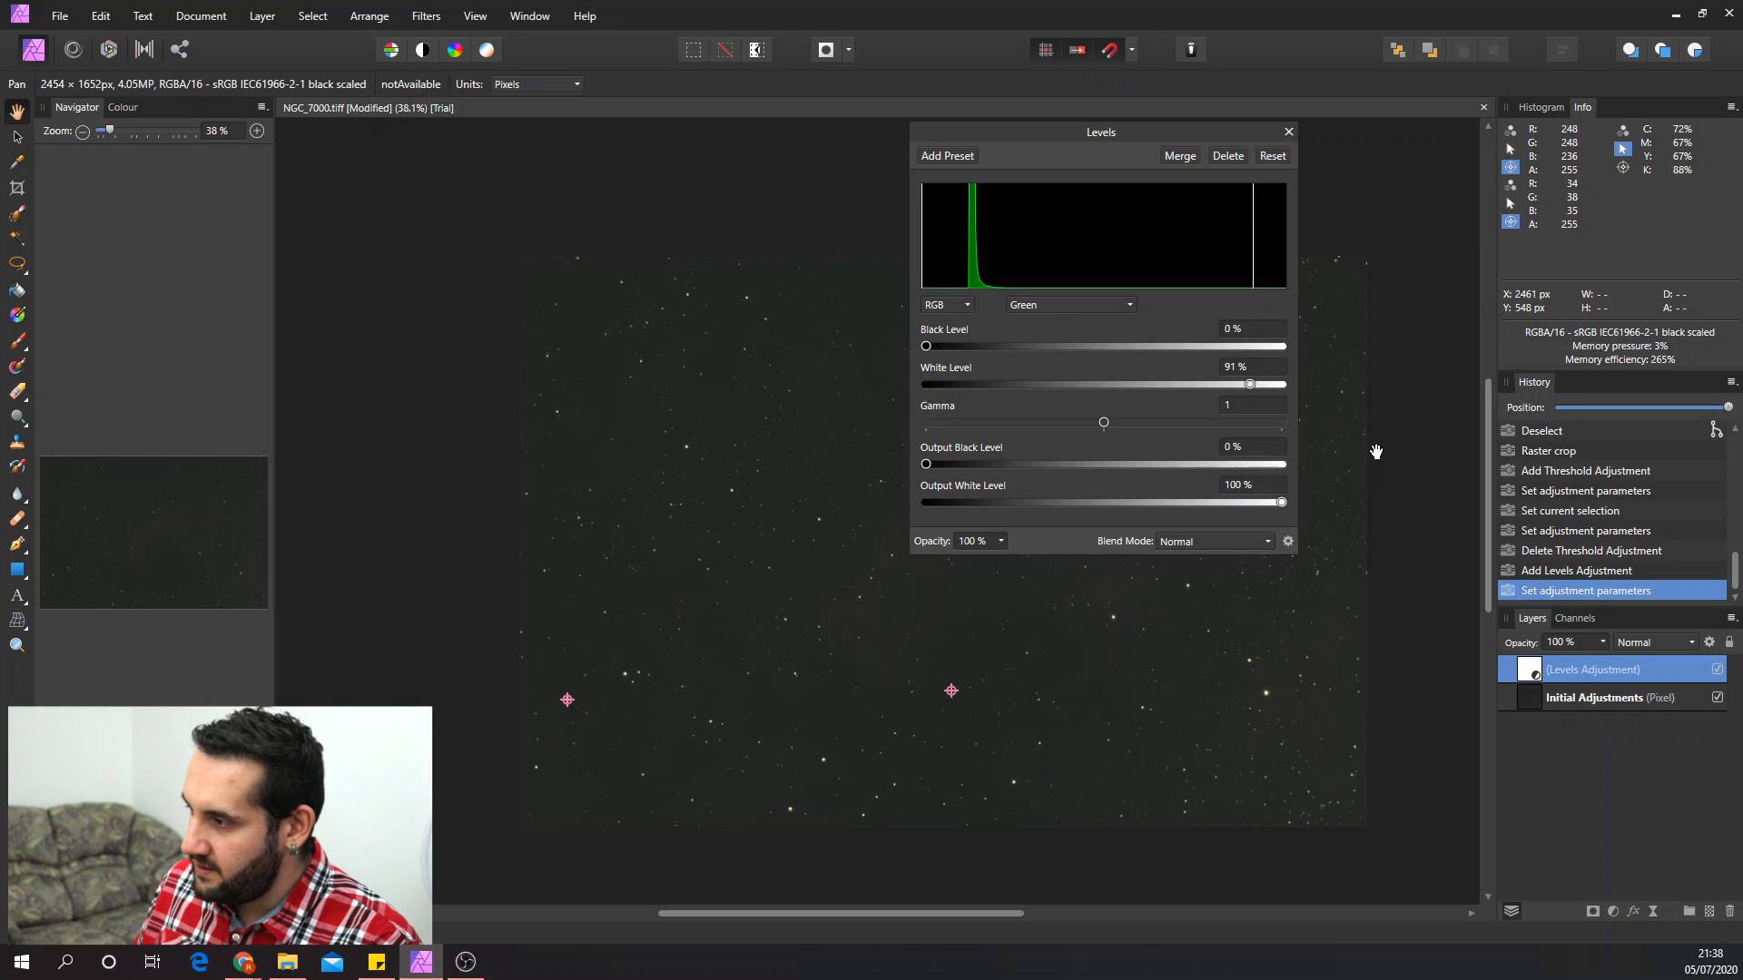
click(1100, 308)
click(1046, 385)
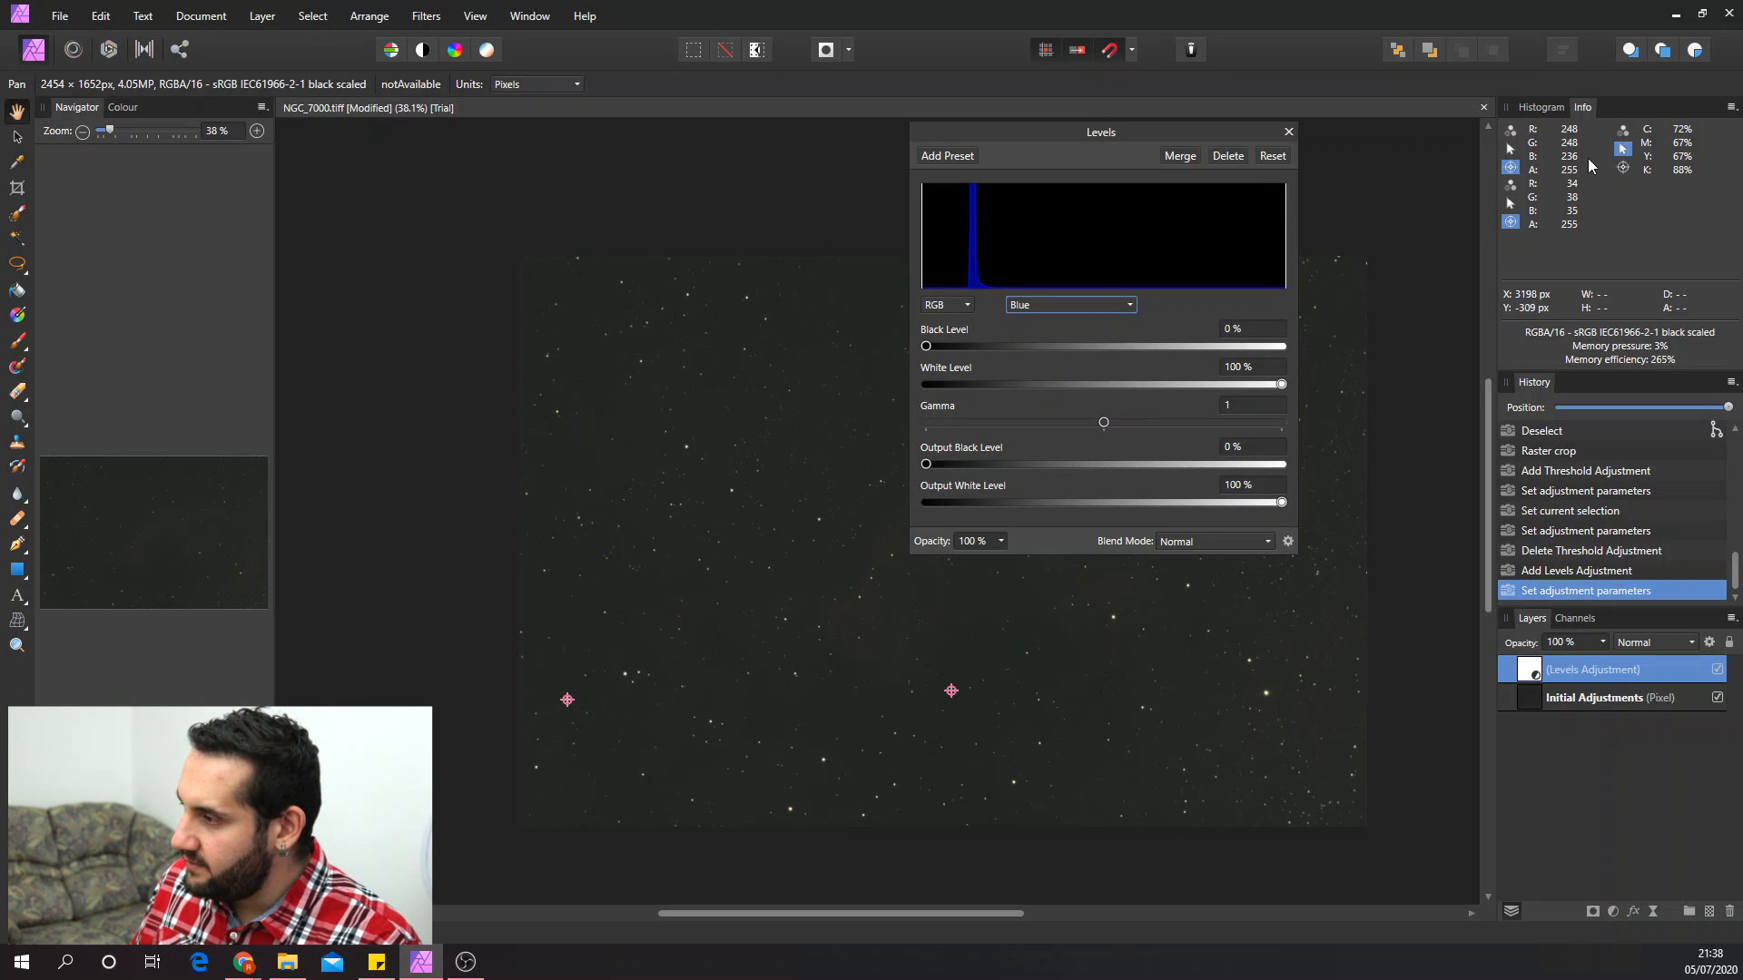
drag(1280, 385, 1263, 385)
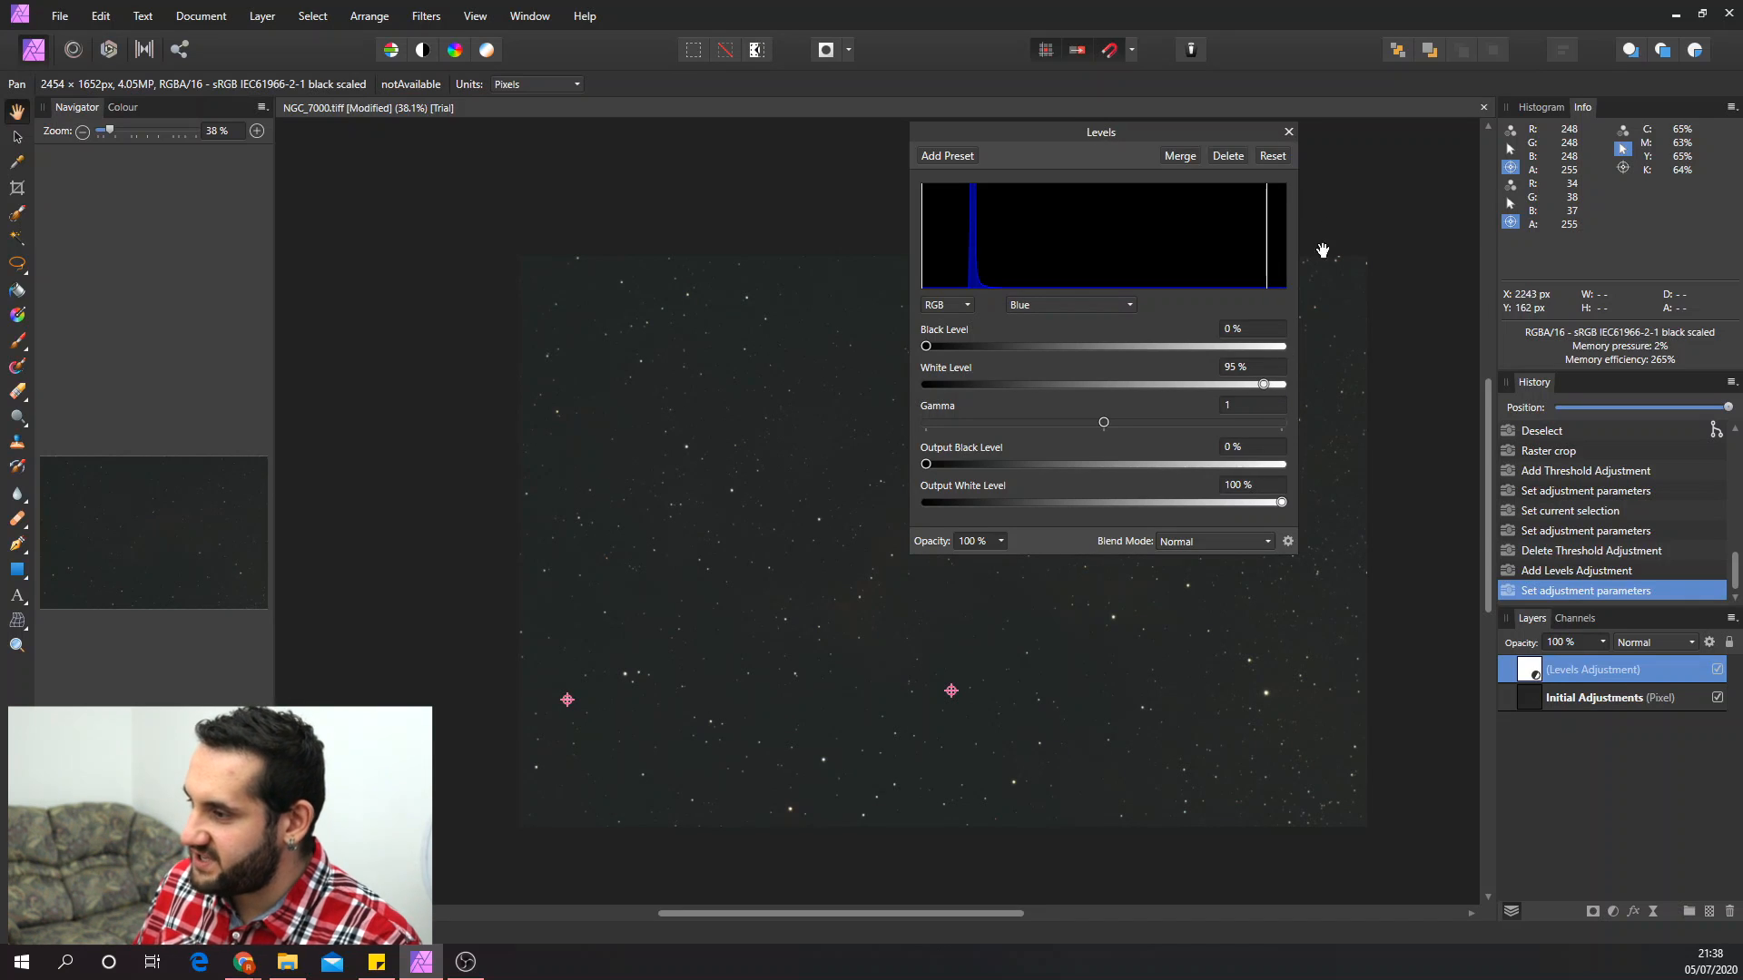
click(1289, 131)
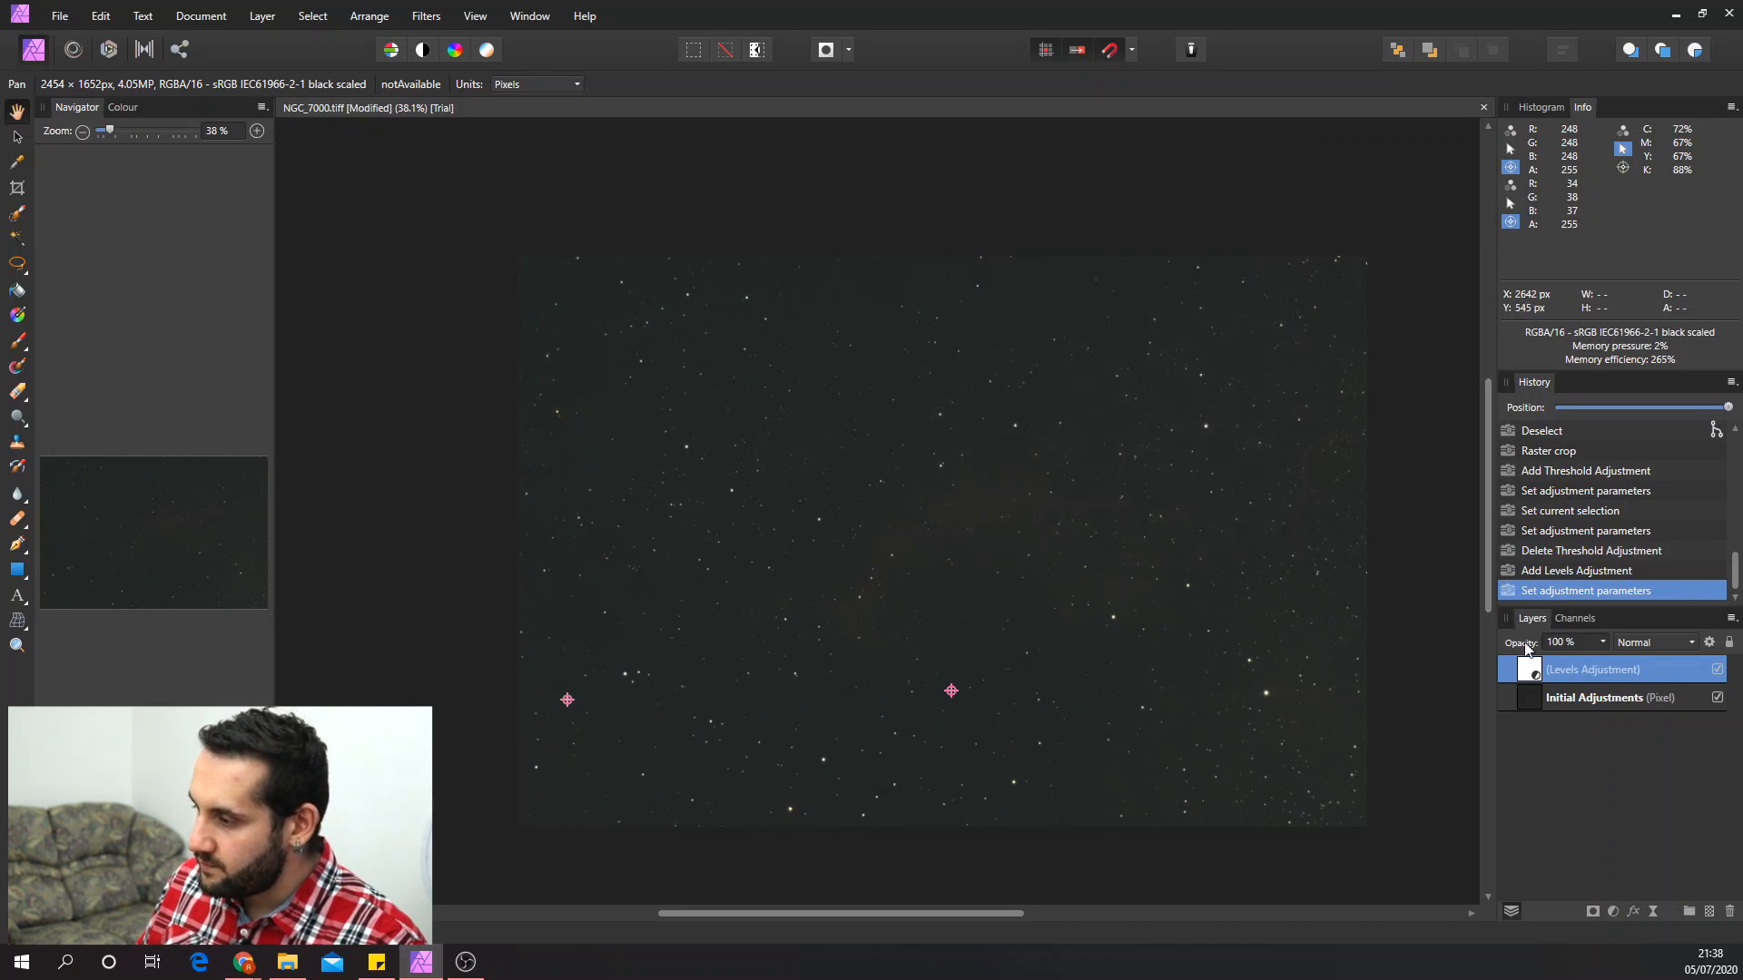
- Rename the Levels adjustment layer as White Point Balance
double_click(1610, 670)
text(White Point Balance)
key(Return)
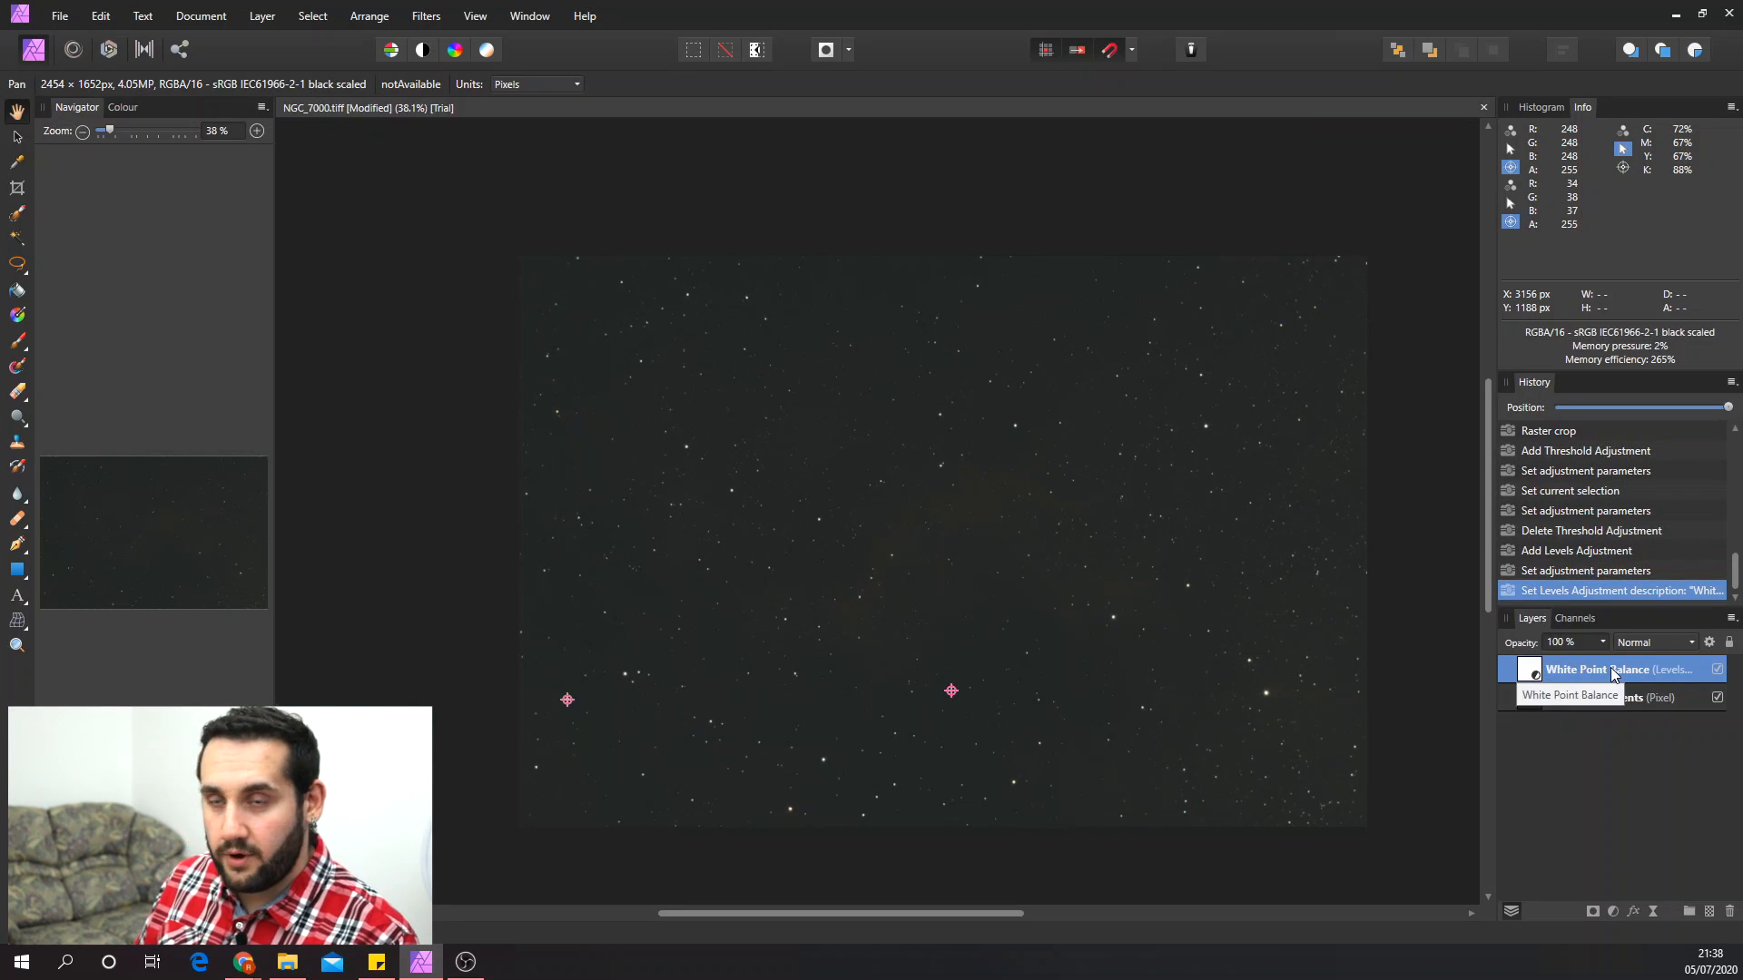
- Add a second Levels adjustment above White Point Balance and name it Black Point Balance
click(1611, 912)
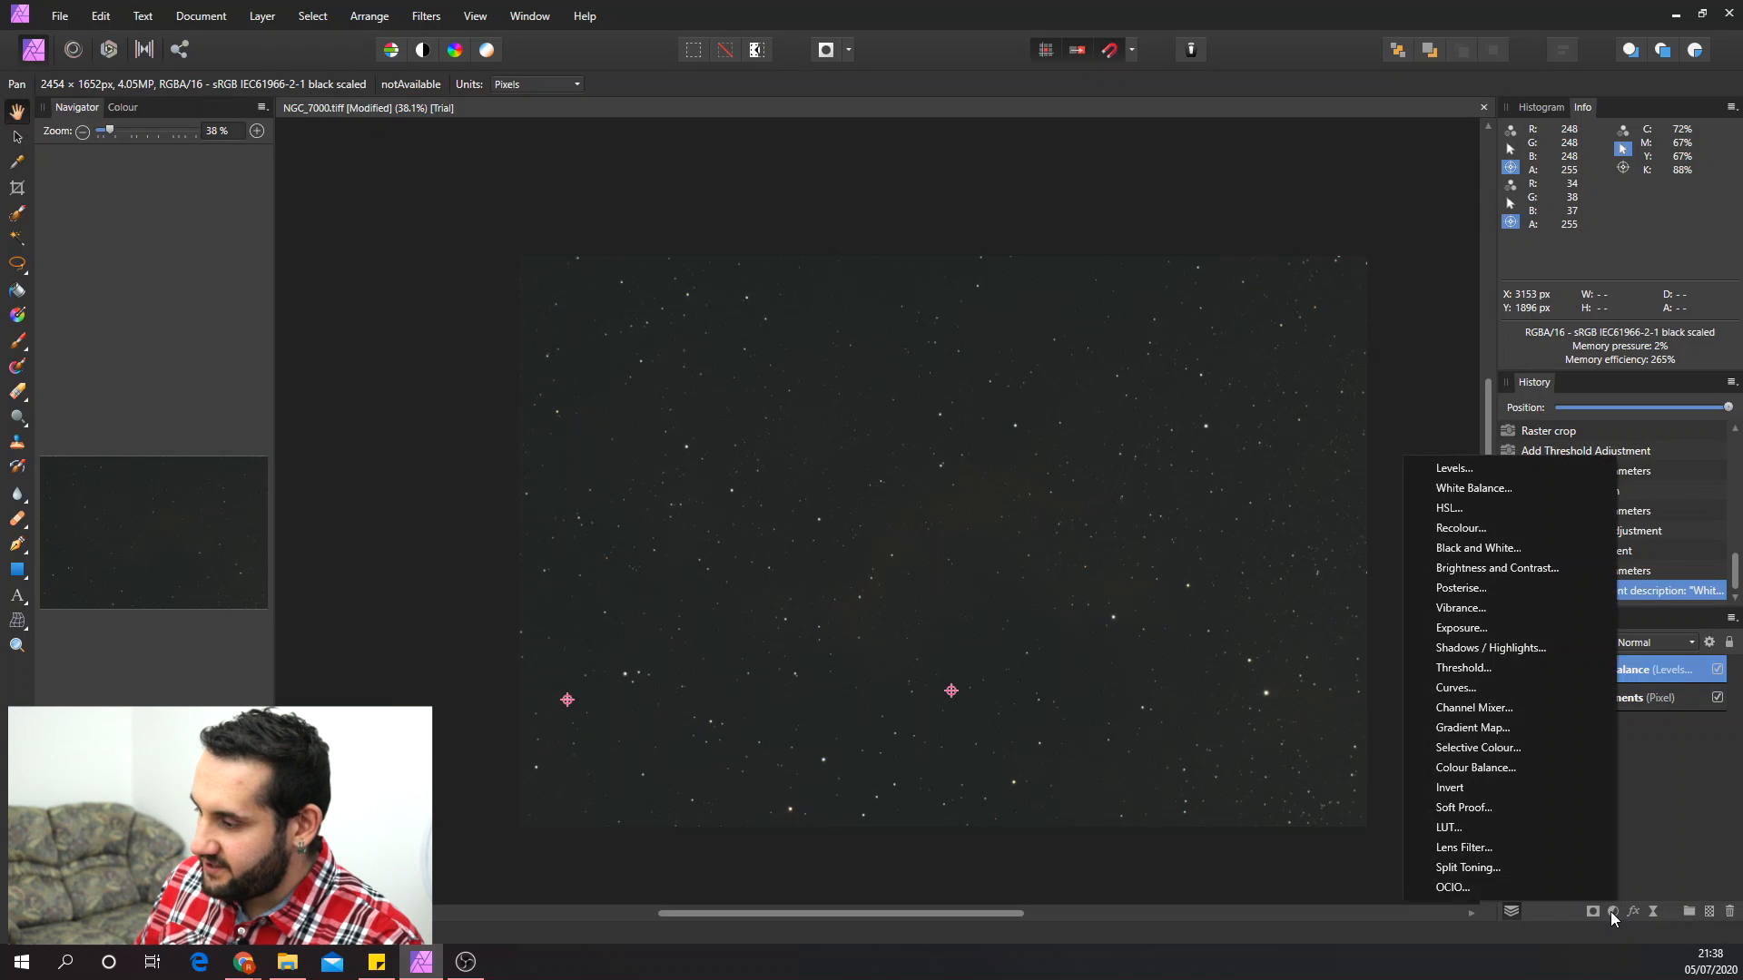
click(1522, 466)
double_click(1606, 672)
text(Black Point Balanc)
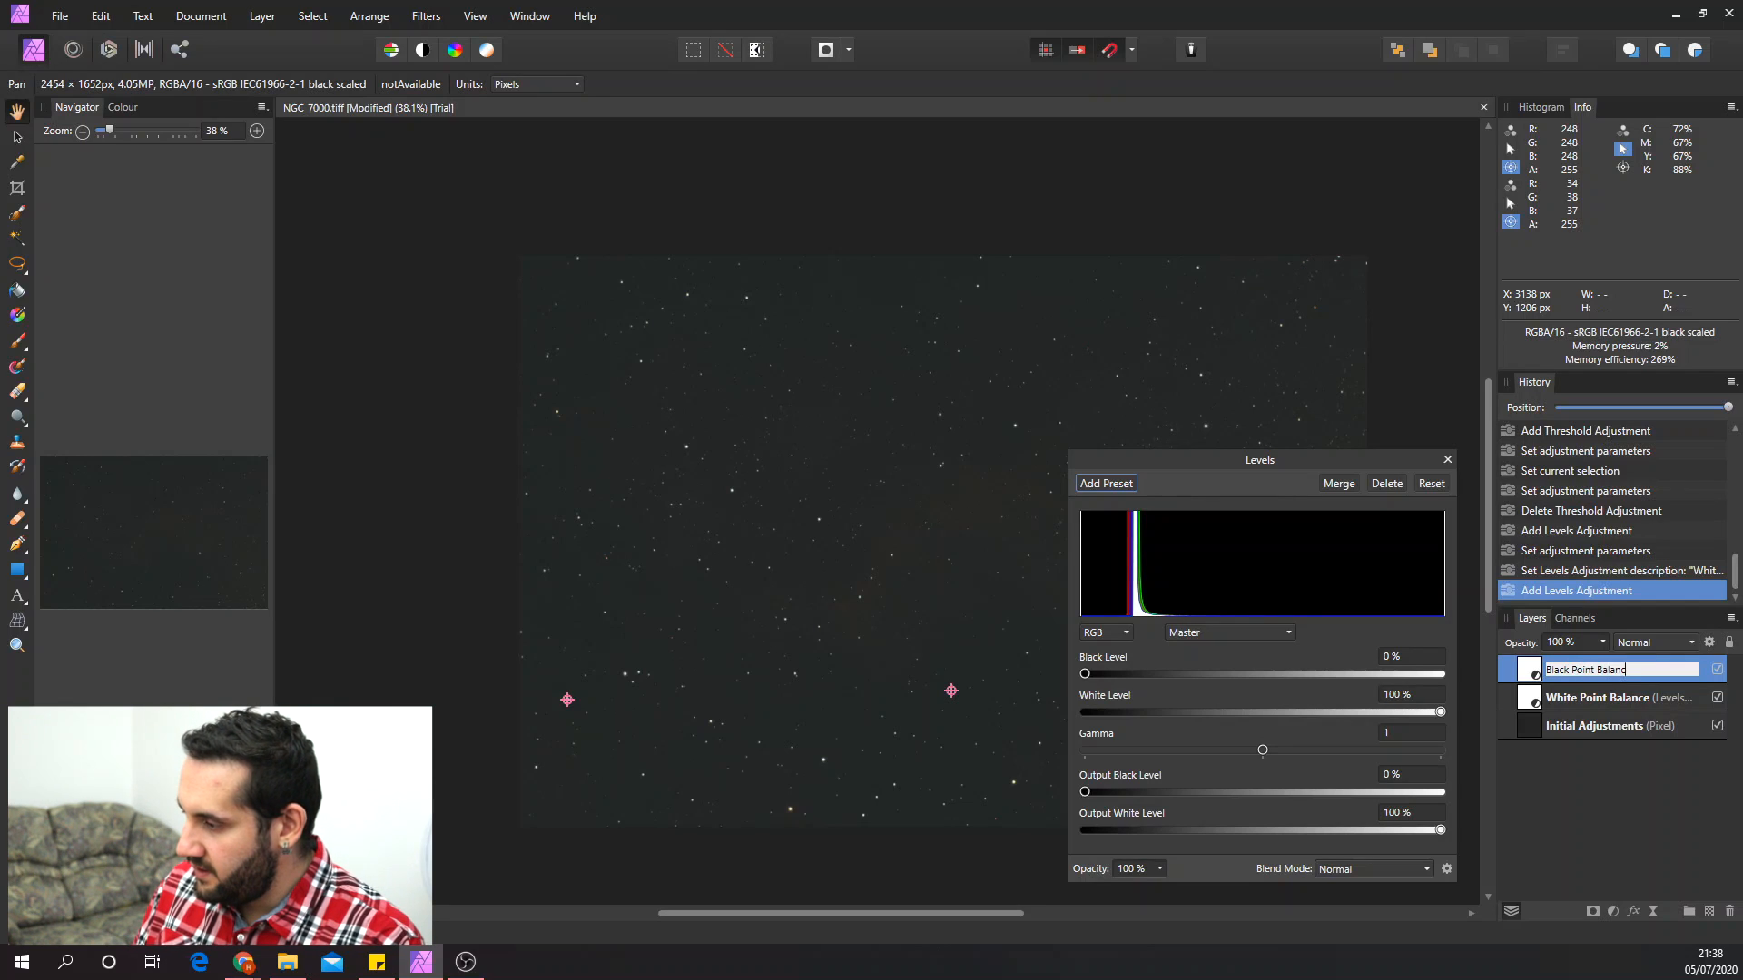
text(e)
key(Return)
drag(1283, 454, 1233, 268)
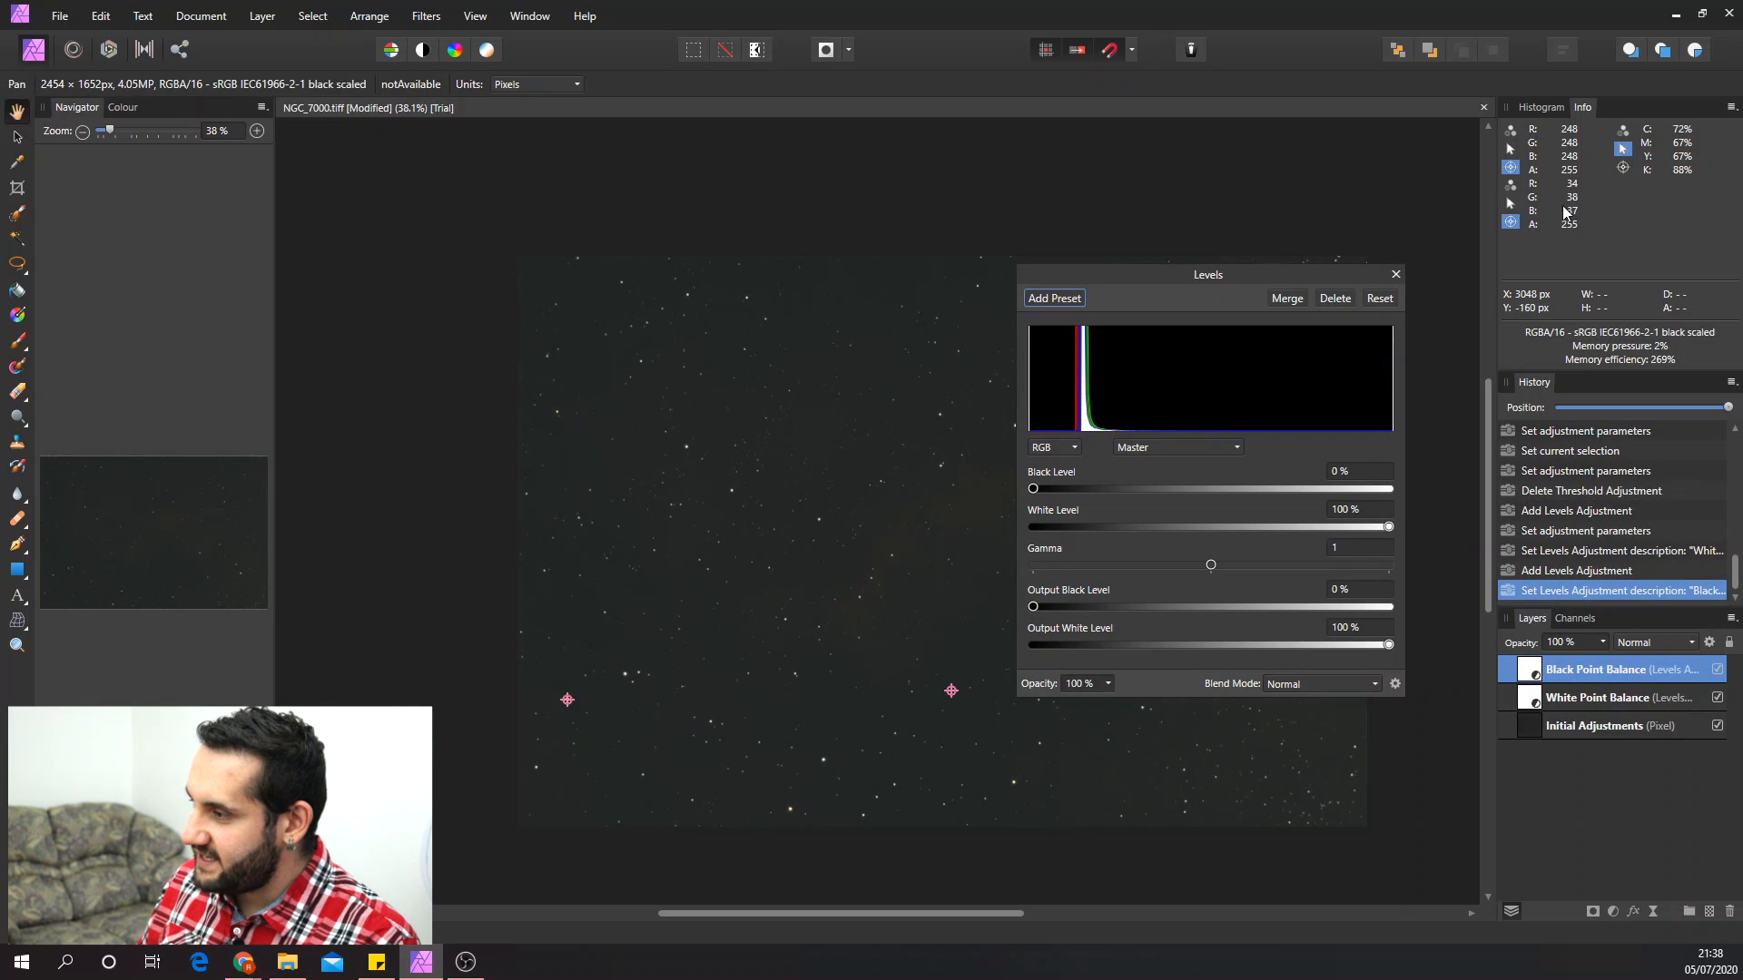
- Raise the red channel's black level to 1% in the Black Point Balance adjustment
click(1210, 451)
click(1158, 490)
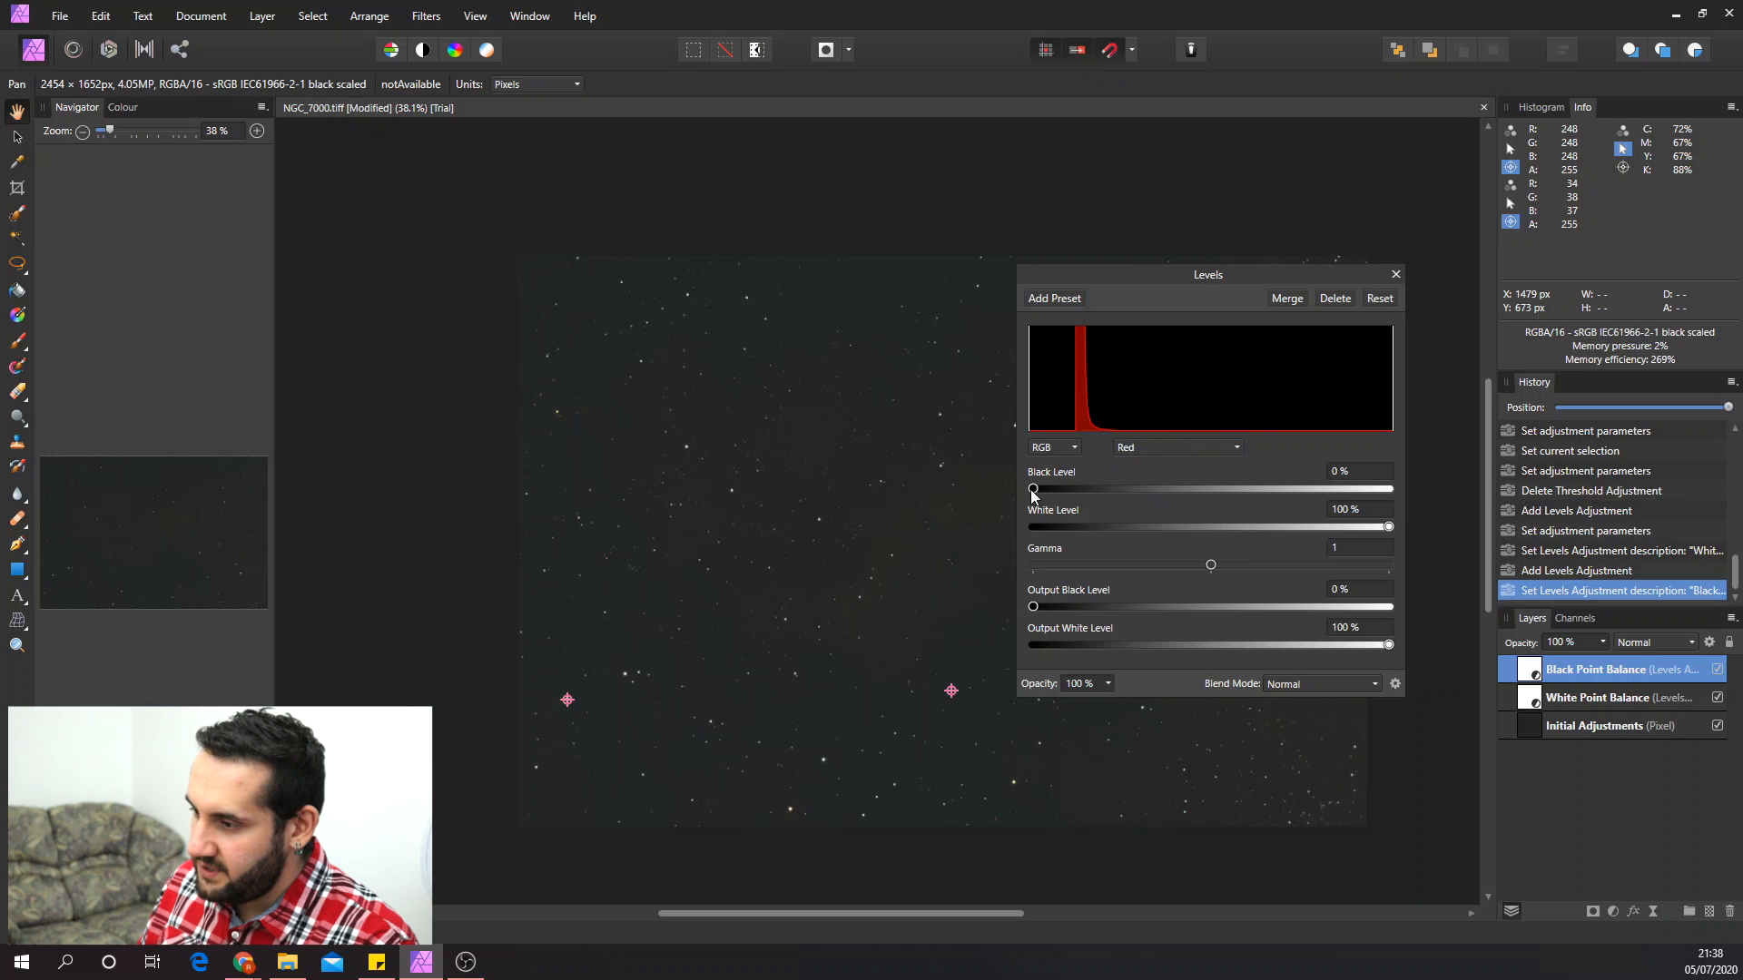
drag(1033, 490, 1038, 493)
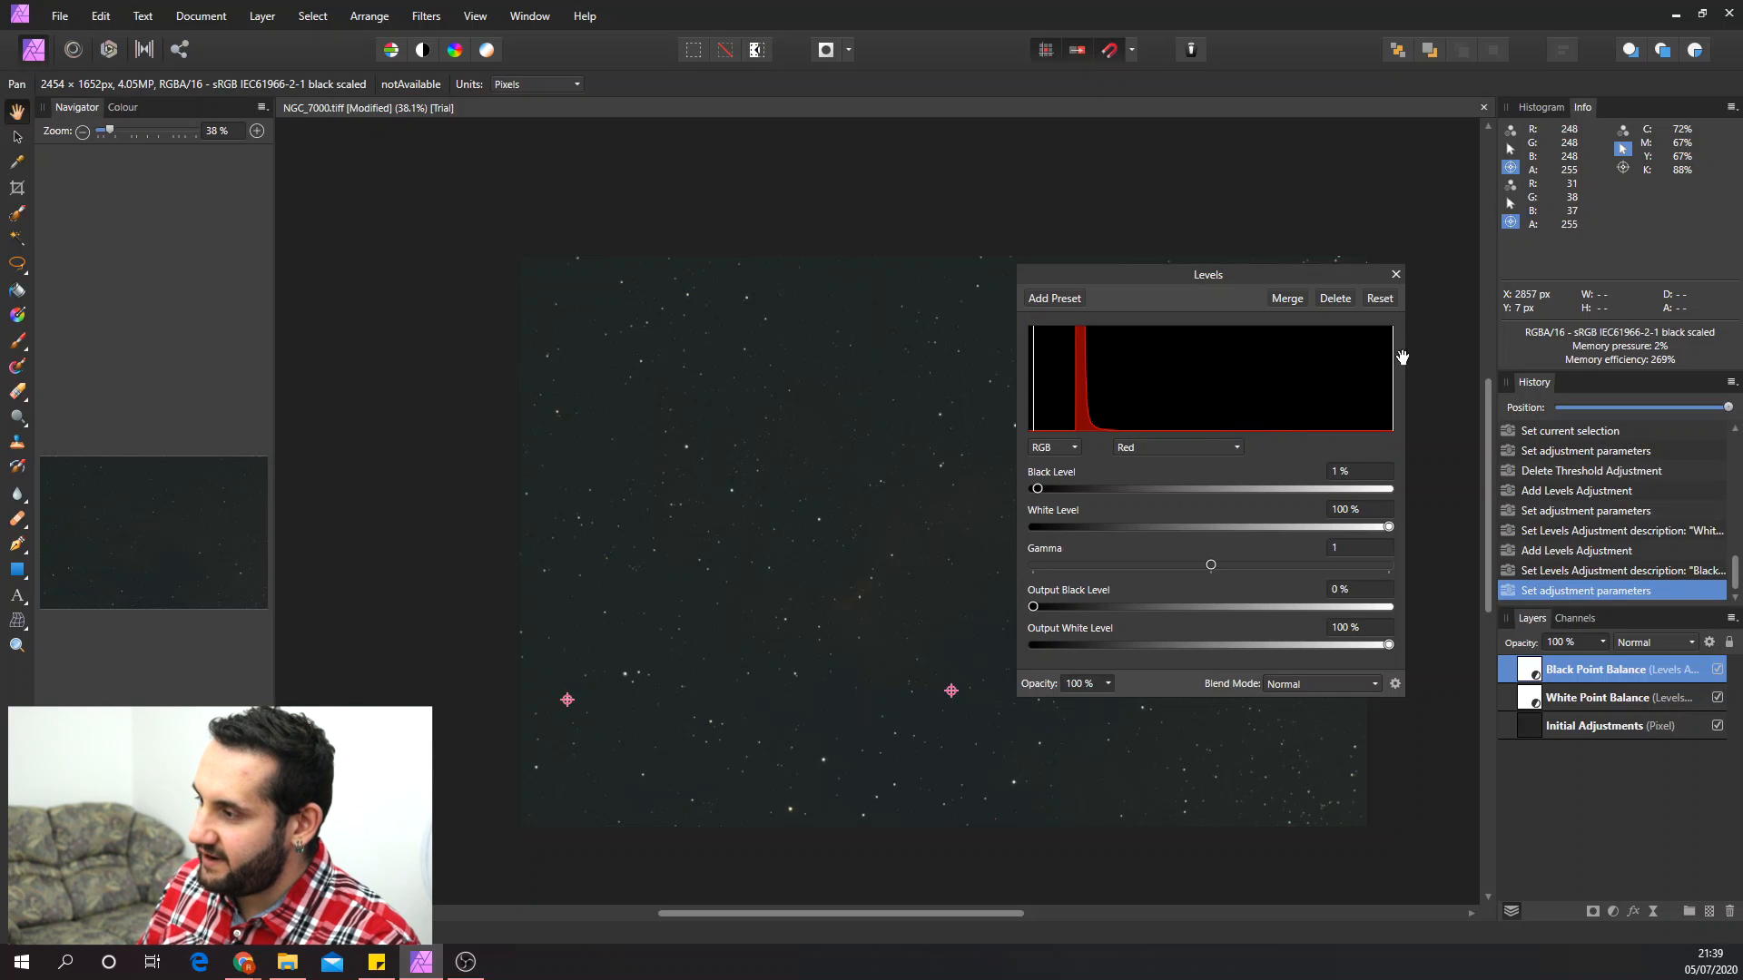
- Raise the green channel's black level to 3% to match the sky sampler's red, and switch the Levels to the blue channel
click(1180, 447)
click(1136, 499)
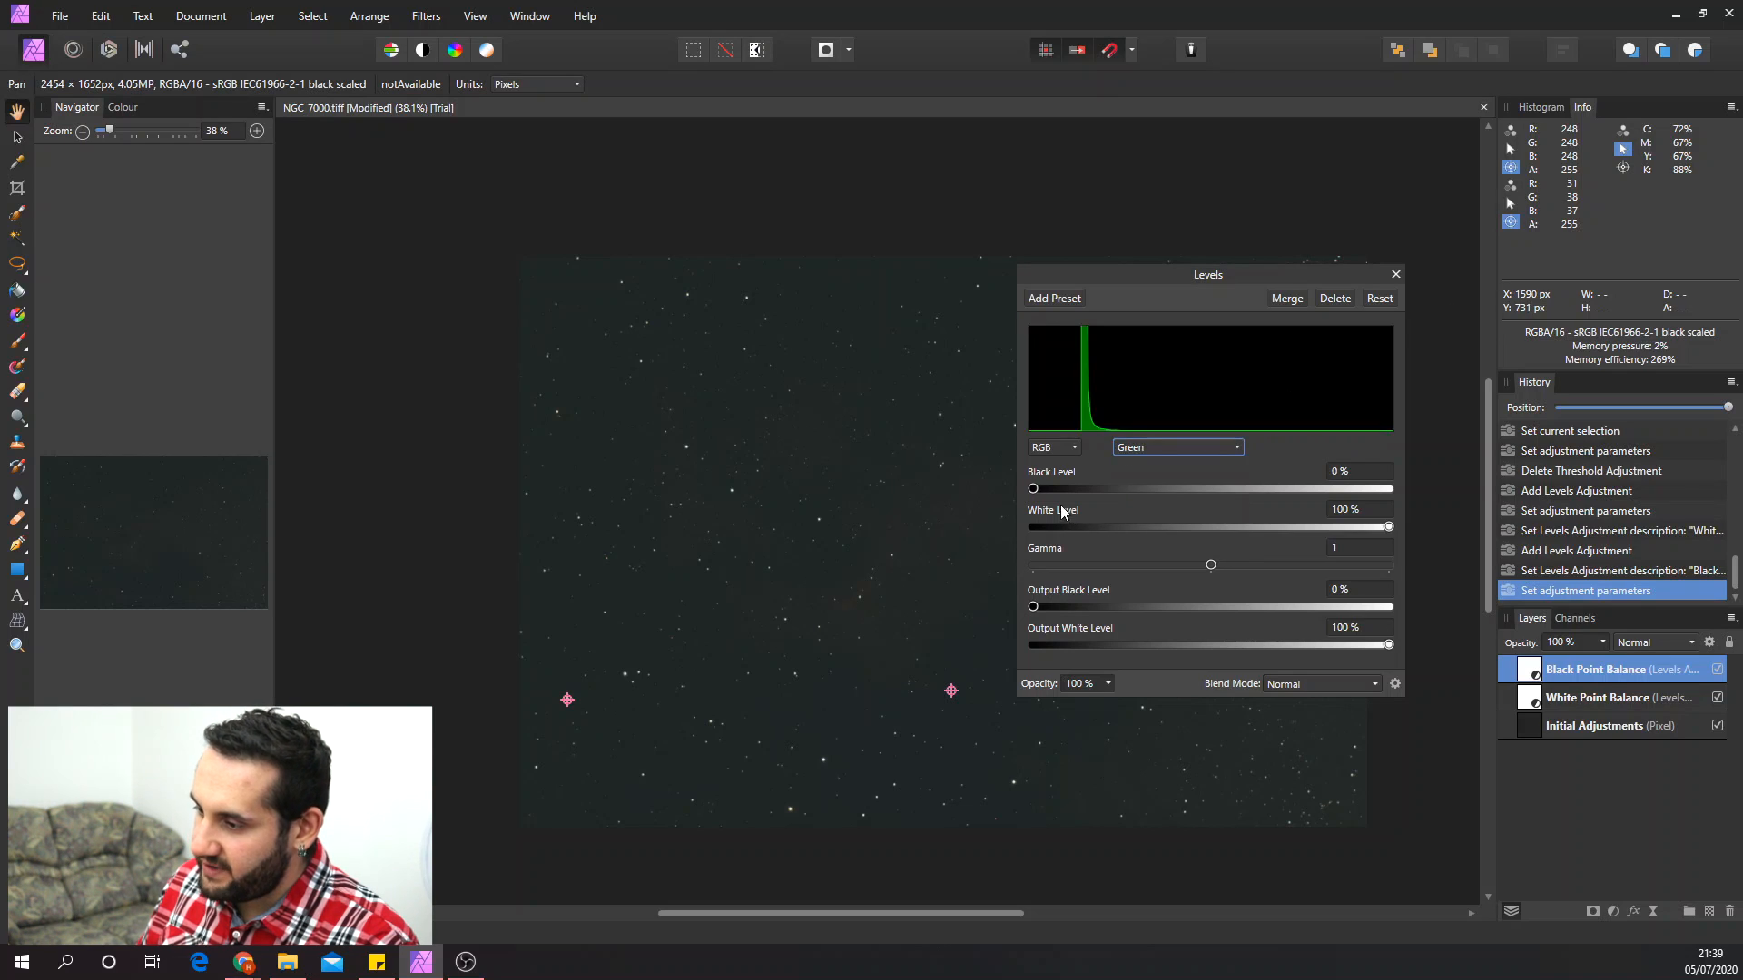
click(1034, 490)
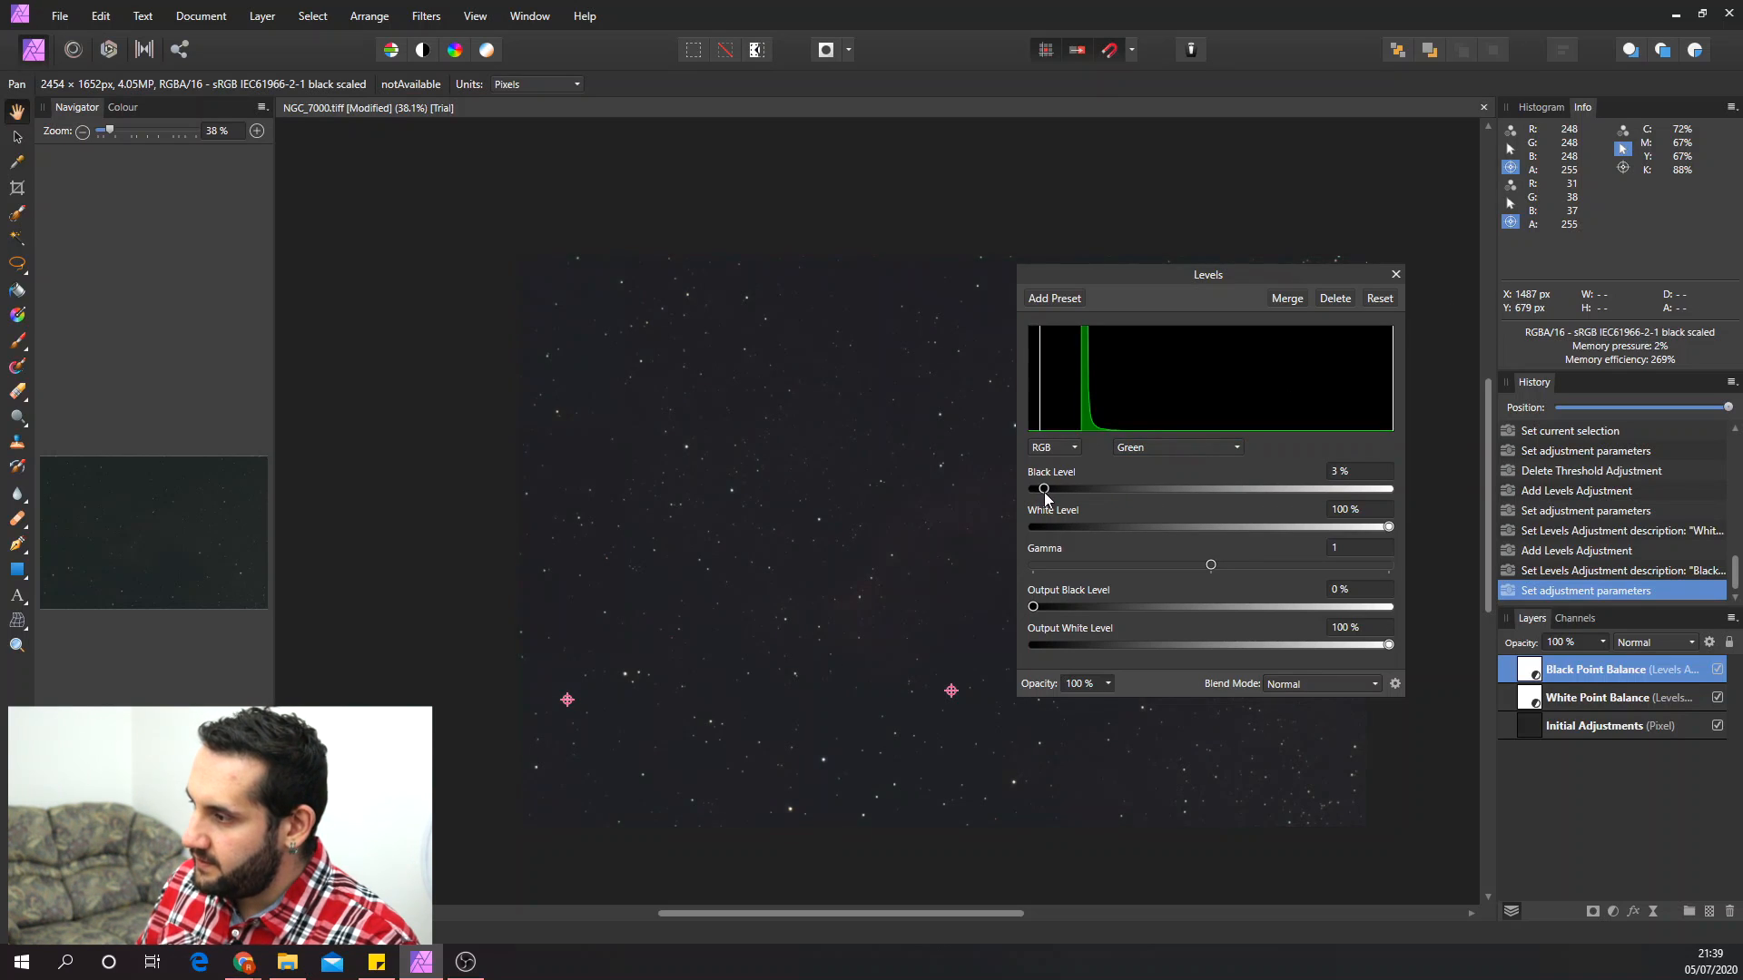
drag(1045, 493, 1045, 494)
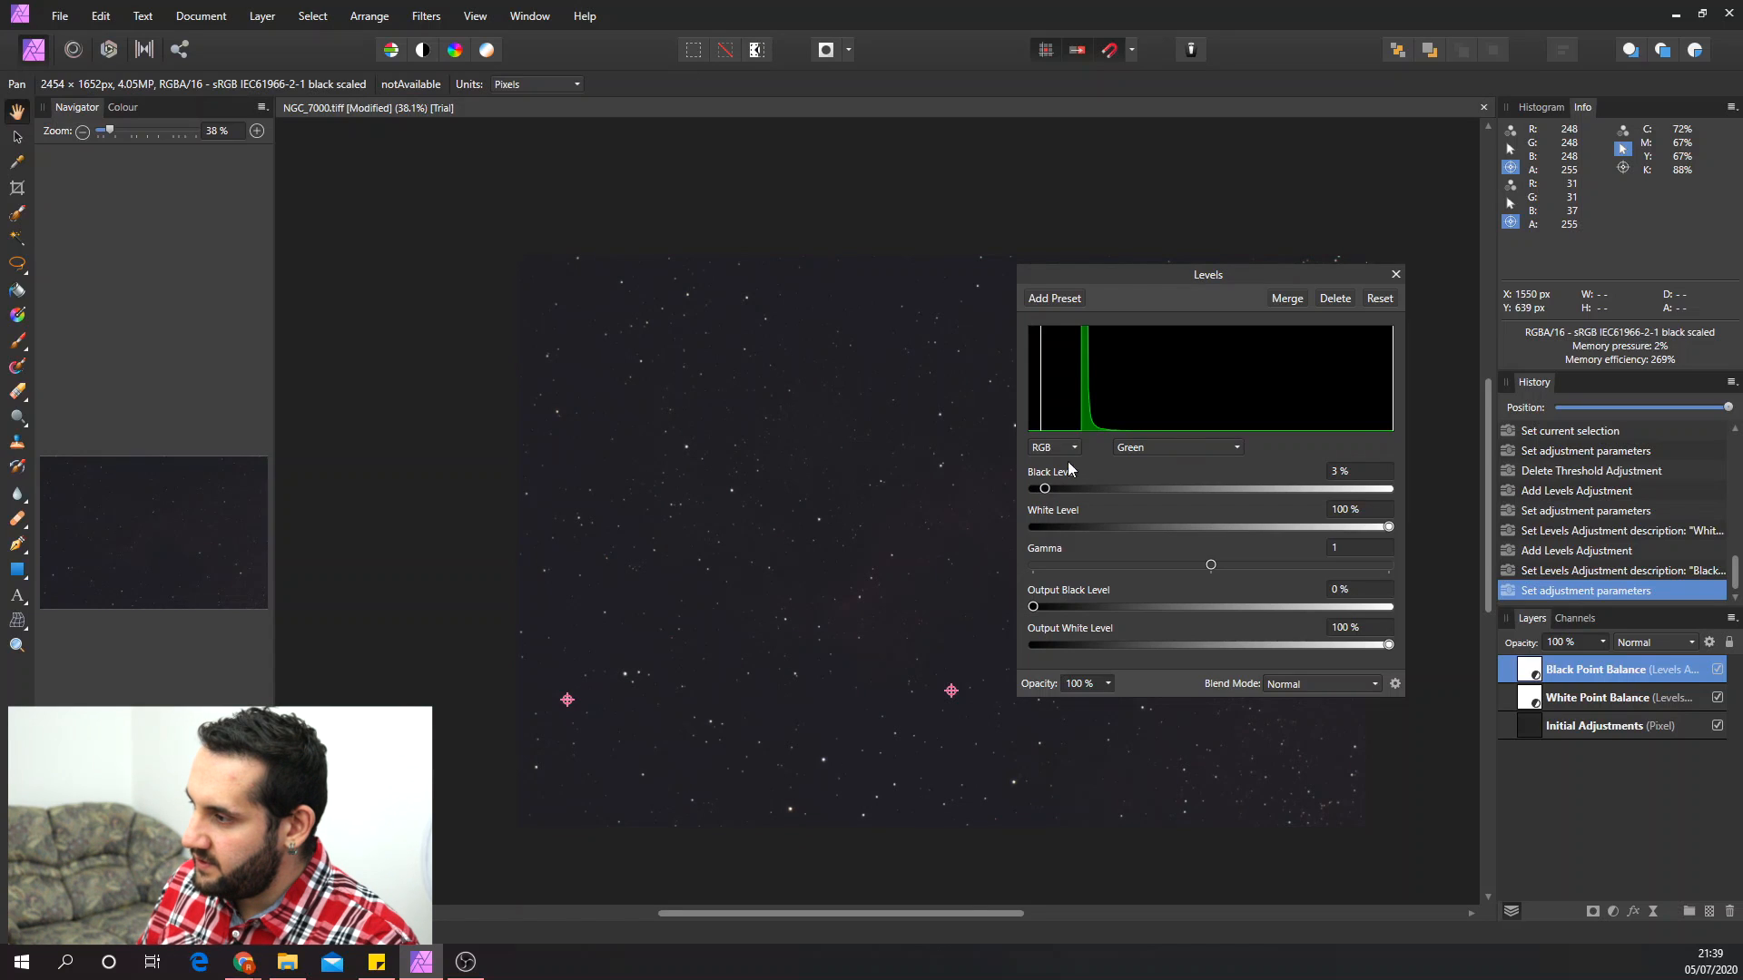
click(1148, 447)
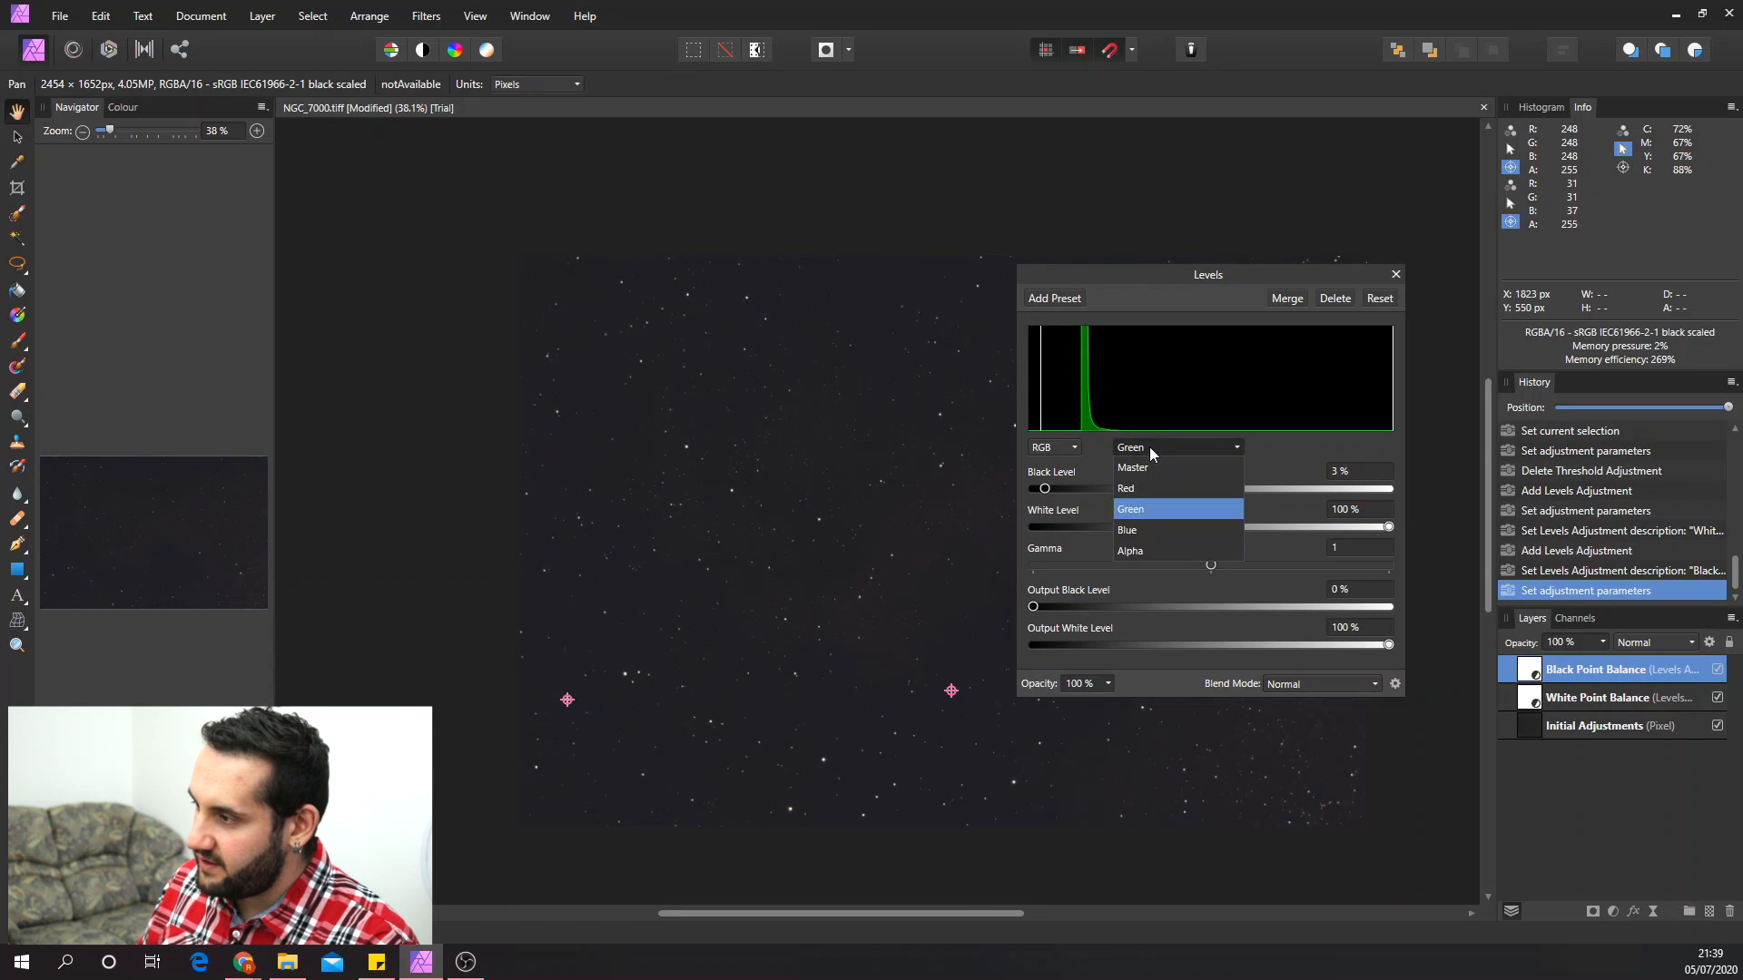
click(1134, 530)
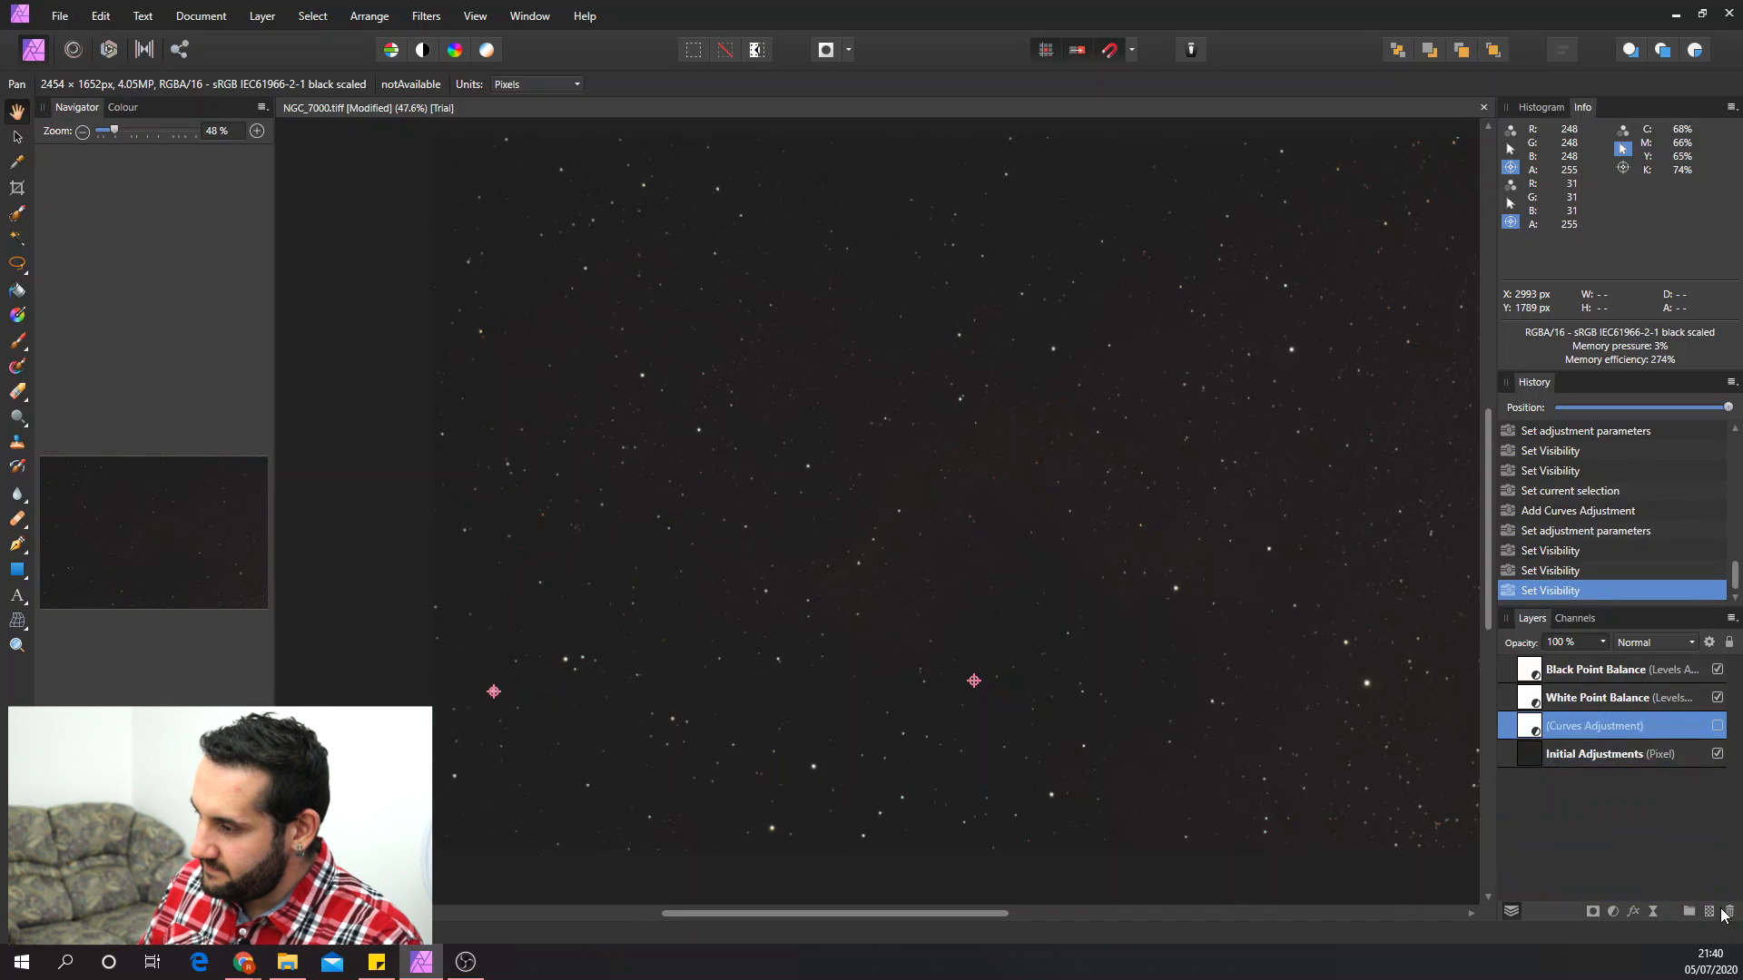
- Delete the hidden Curves adjustment and merge all visible layers into a new pixel layer above Black Point Balance
key(Delete)
click(1625, 669)
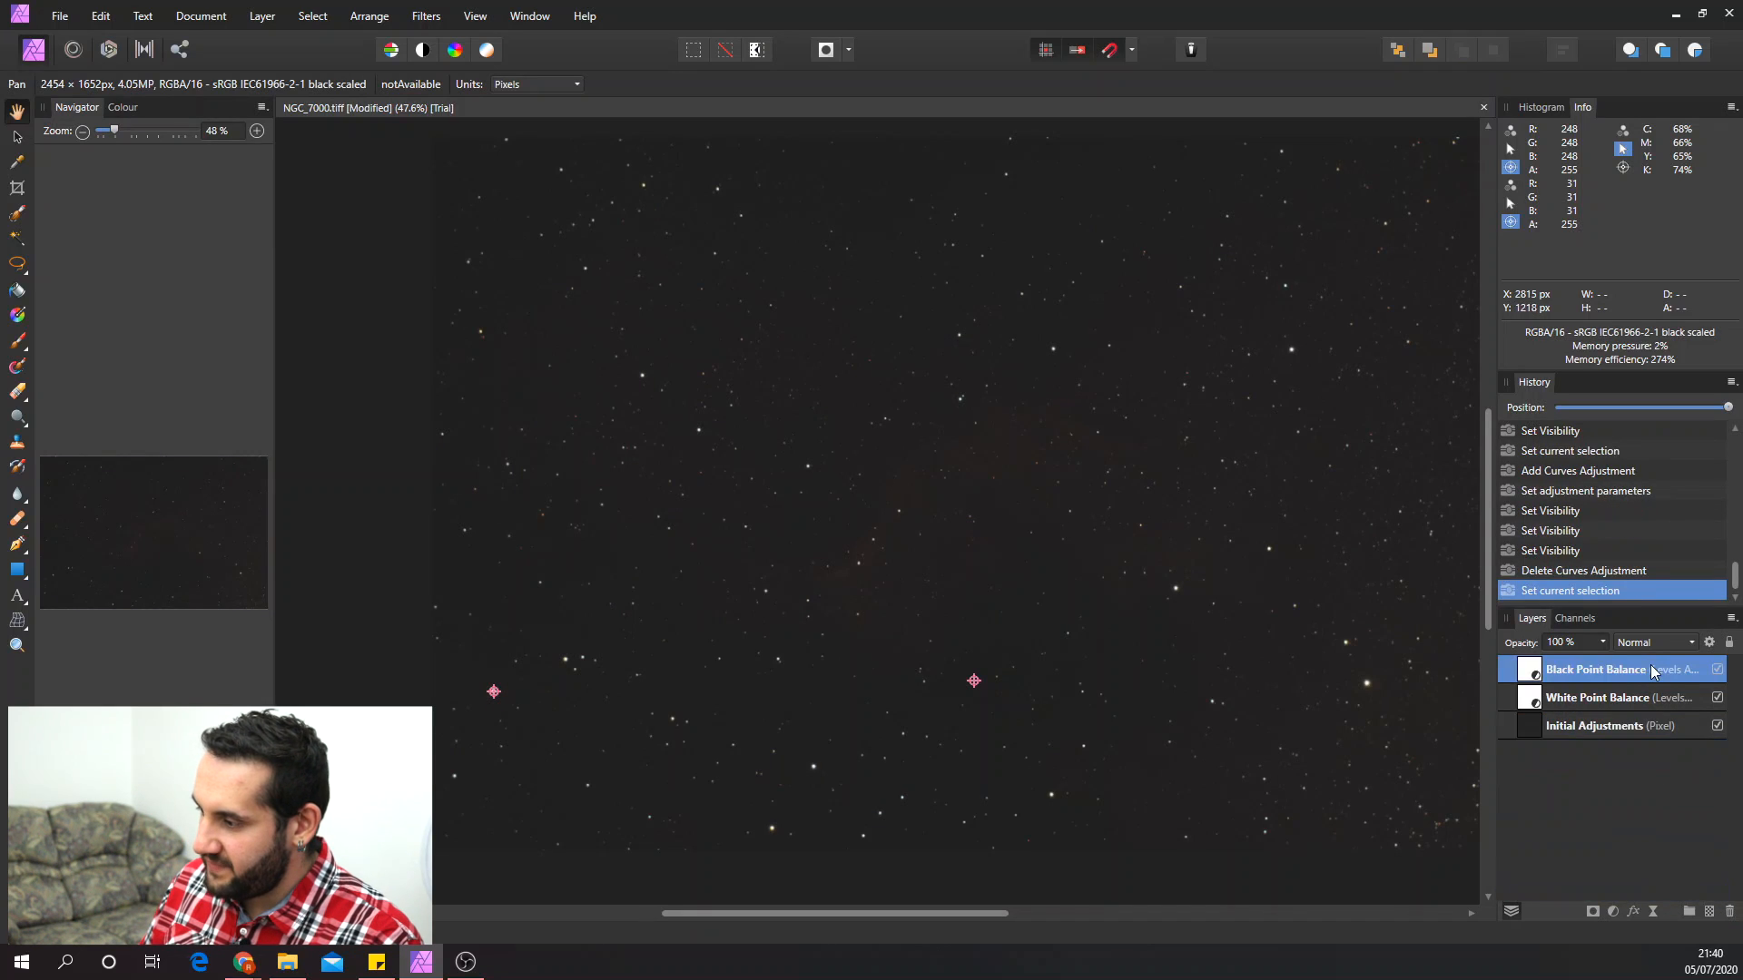
click(262, 15)
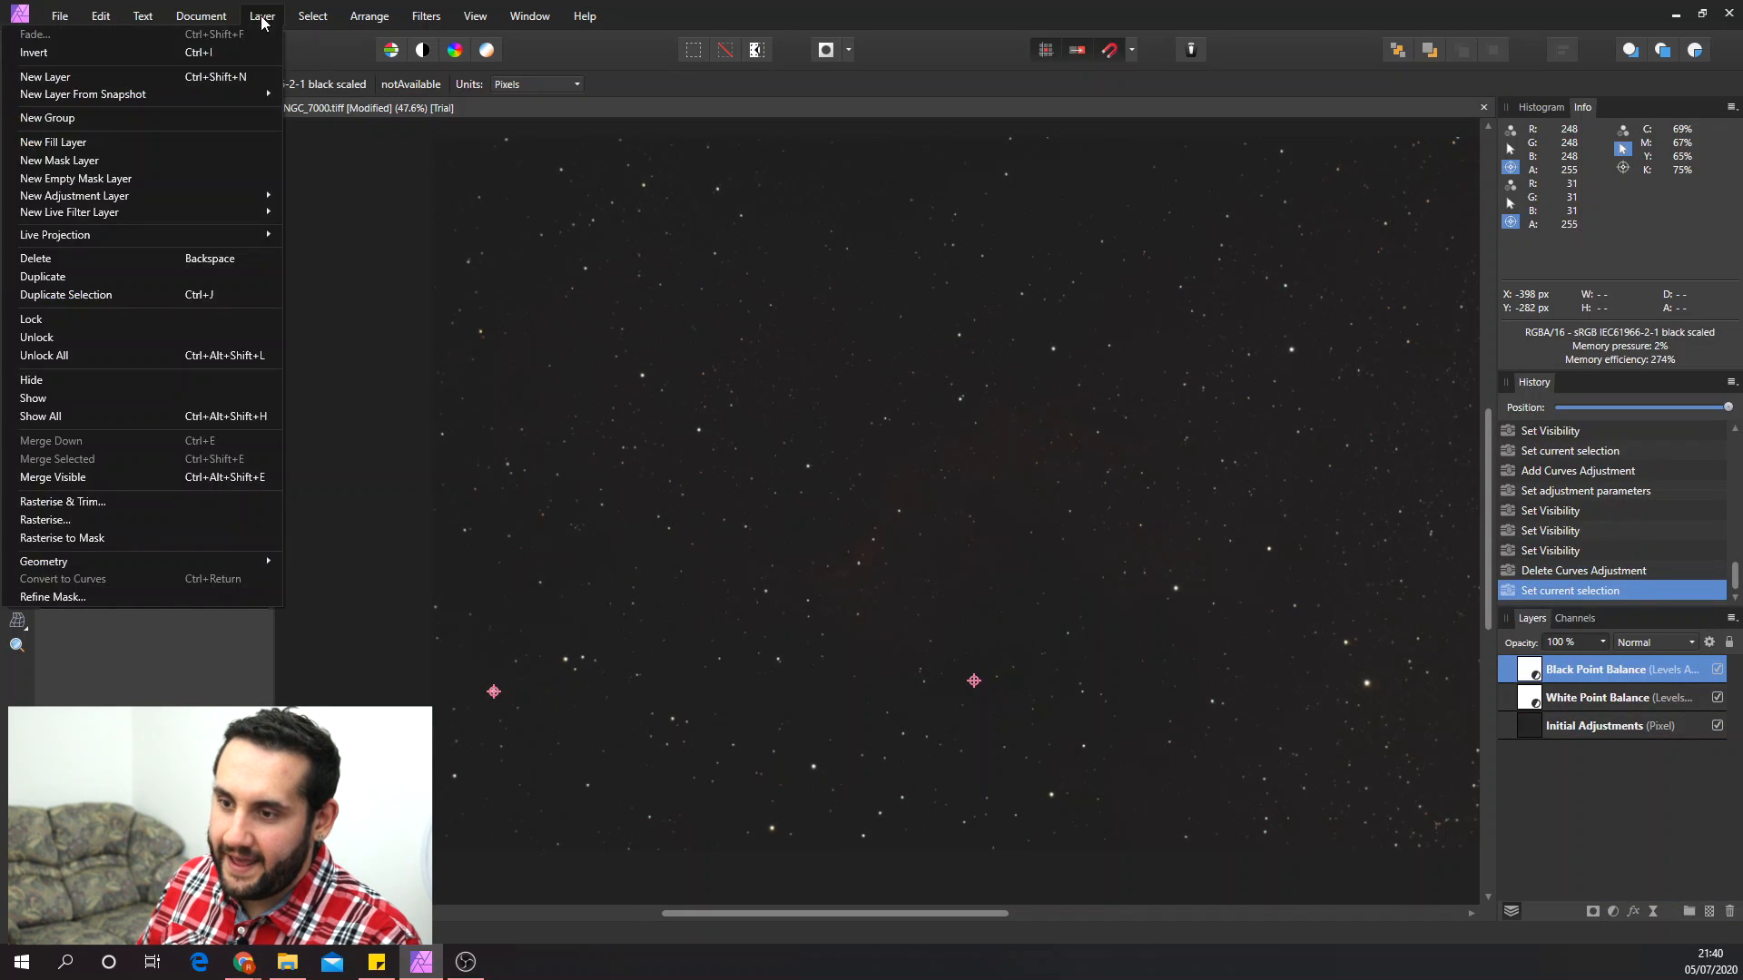
click(87, 476)
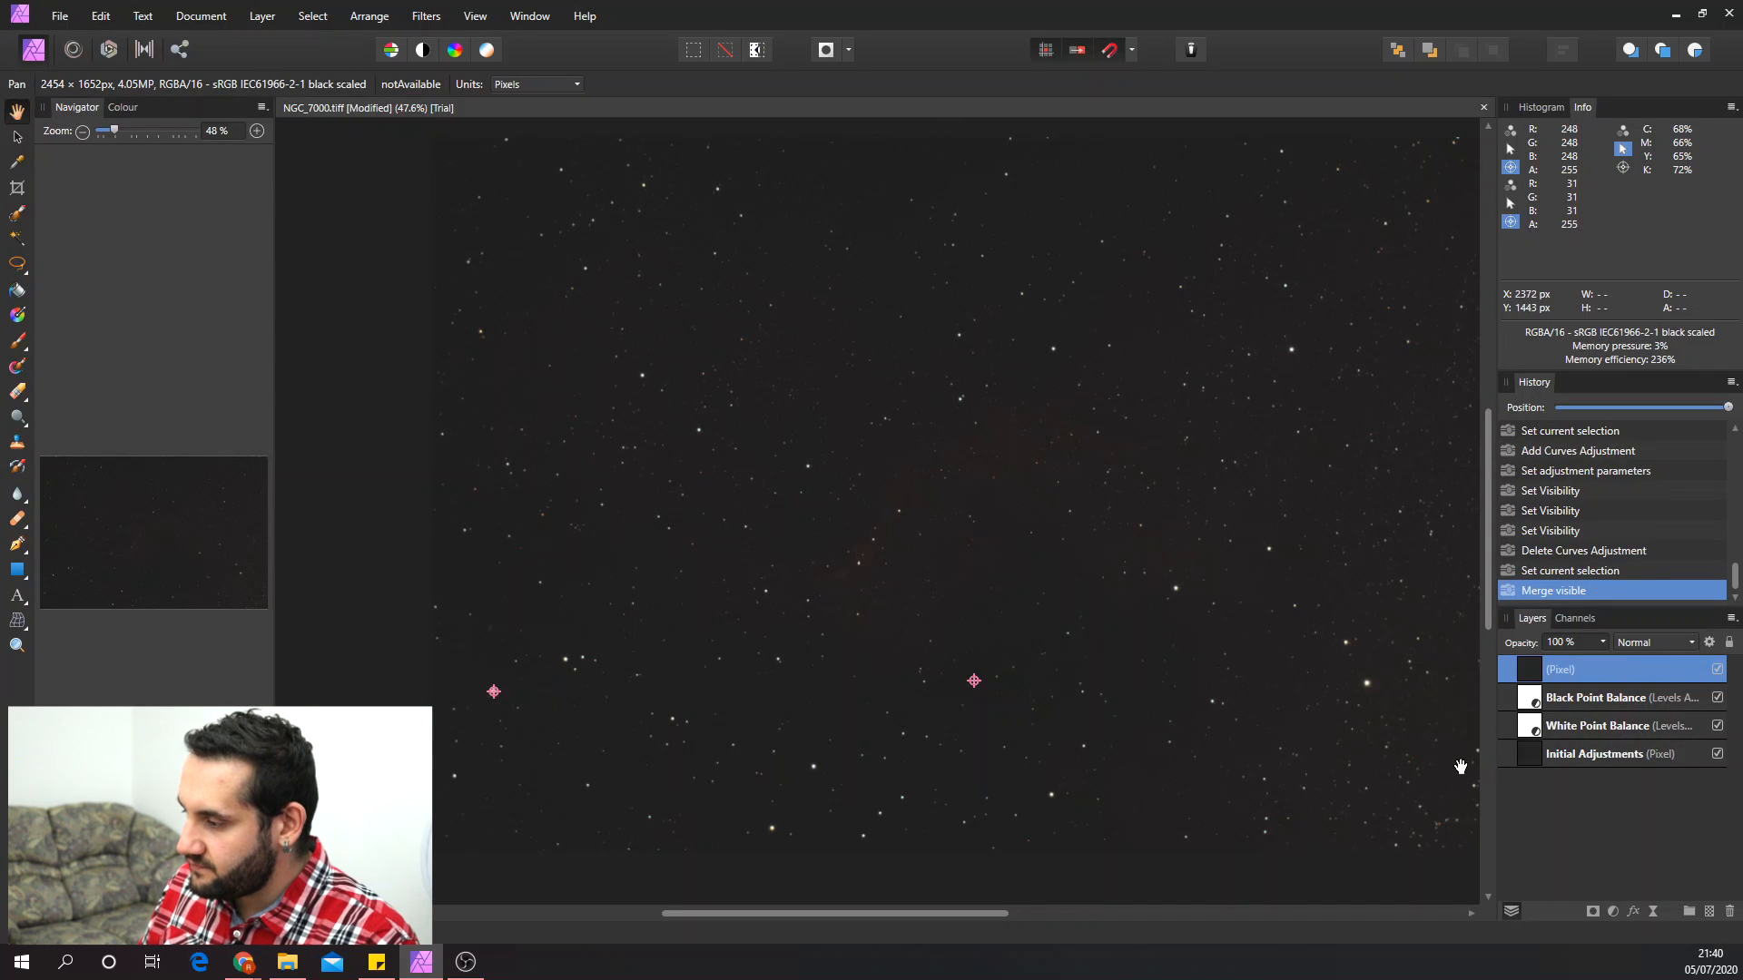
- Rename the merged pixel layer as Colour Balanced
double_click(1583, 670)
text(Colour Balanced)
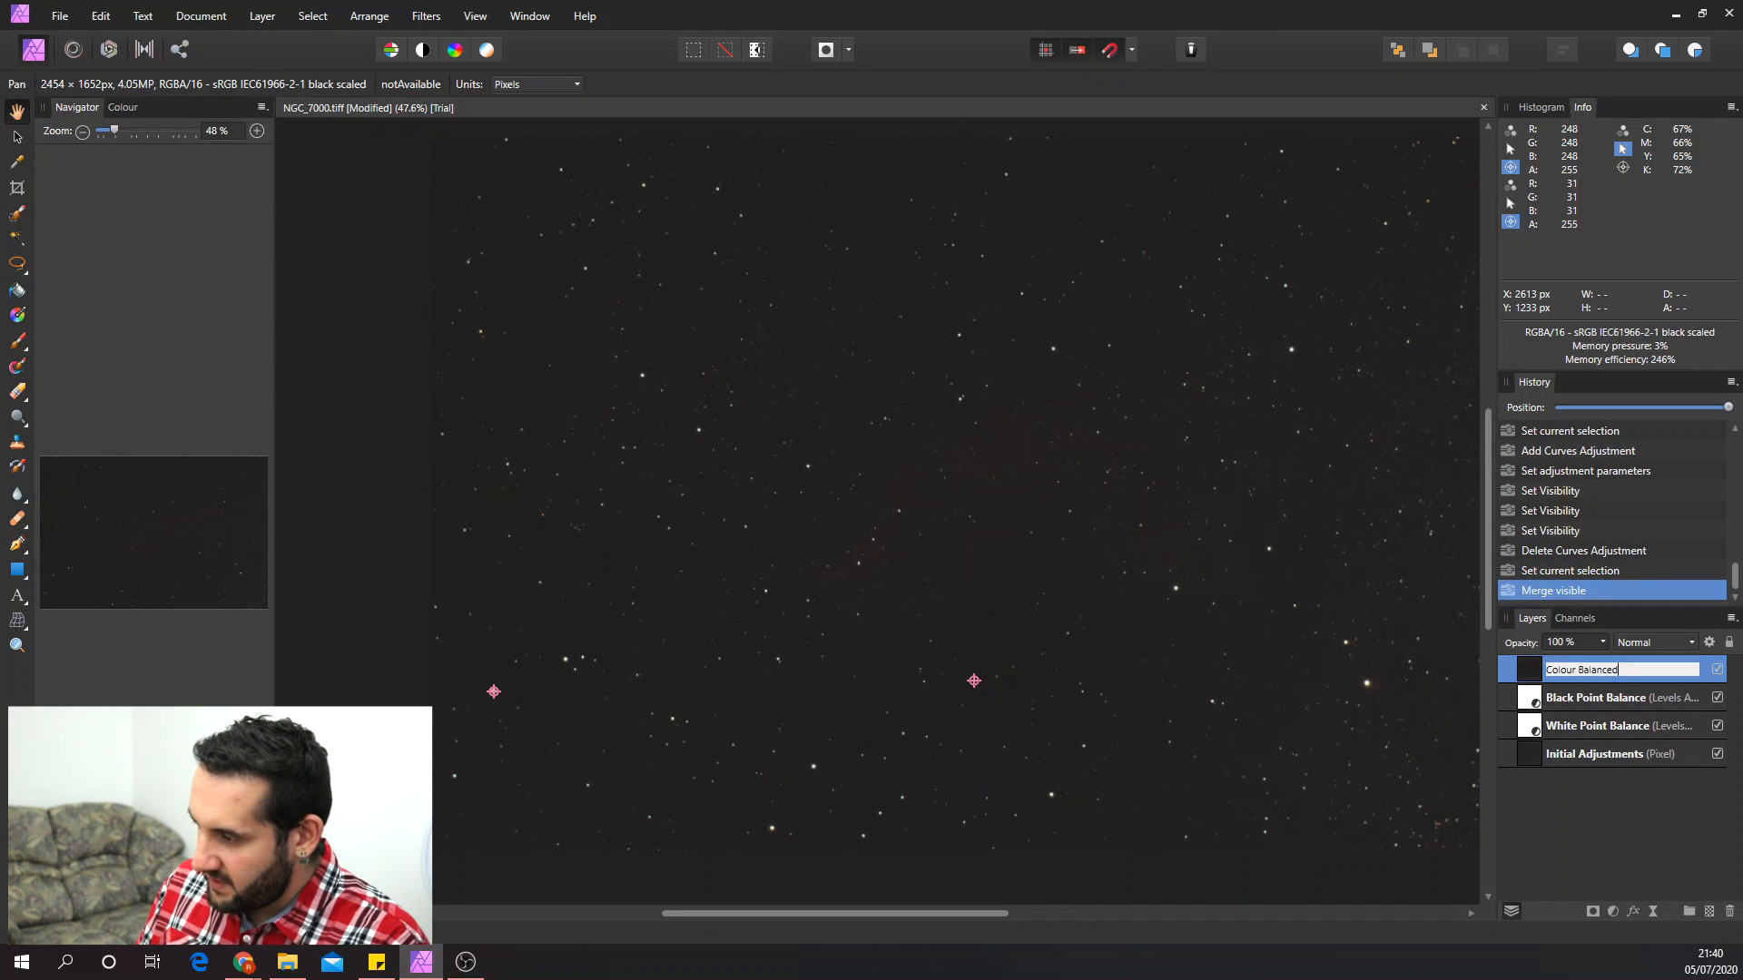
key(Return)
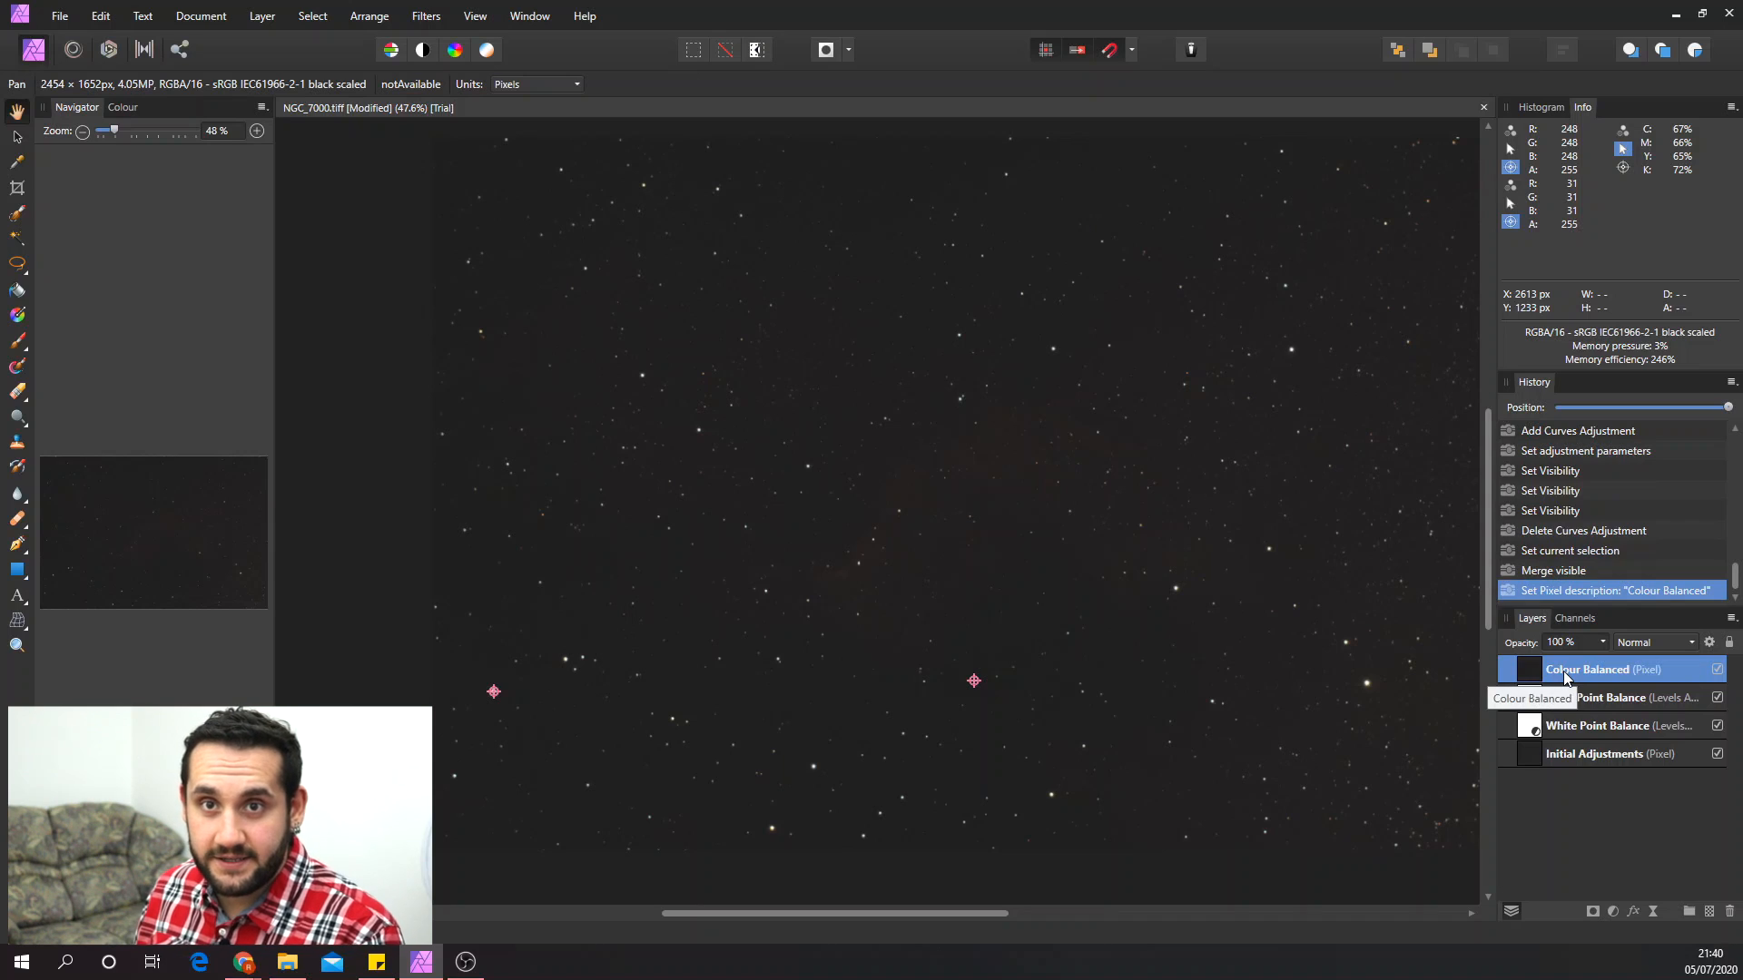
- Add a Curves adjustment above the Colour Balanced layer
scroll(1244, 692, down, 1)
drag(947, 913, 999, 913)
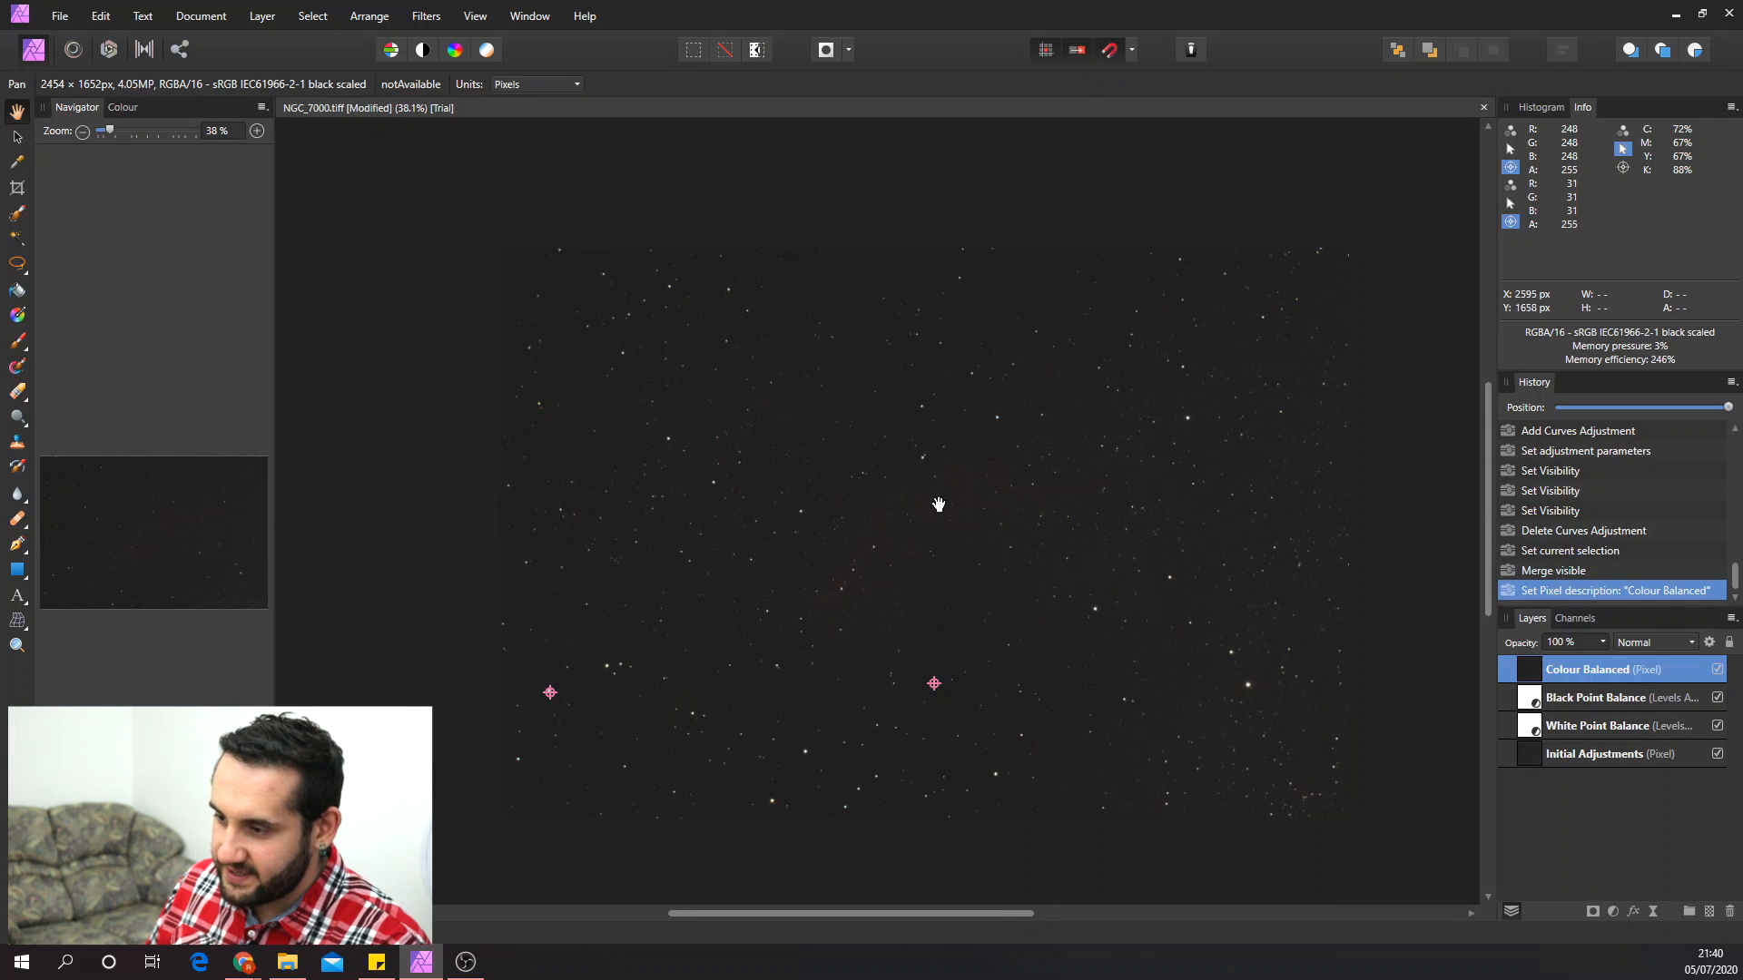
click(1613, 912)
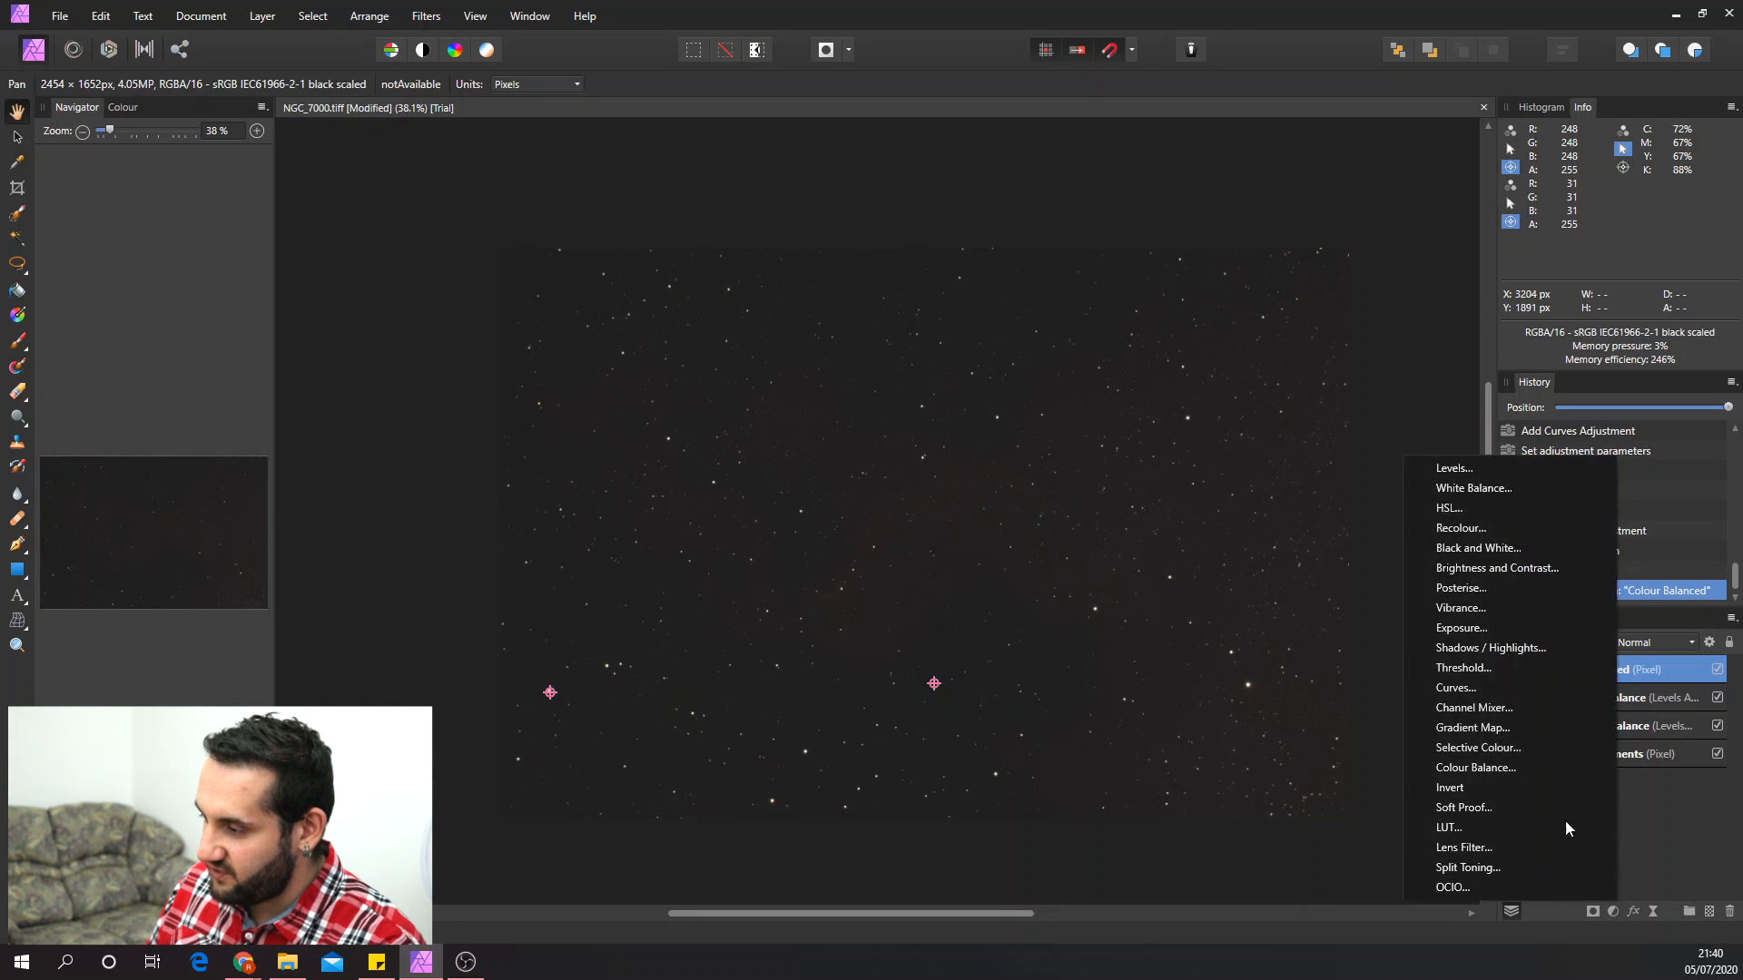
click(1472, 693)
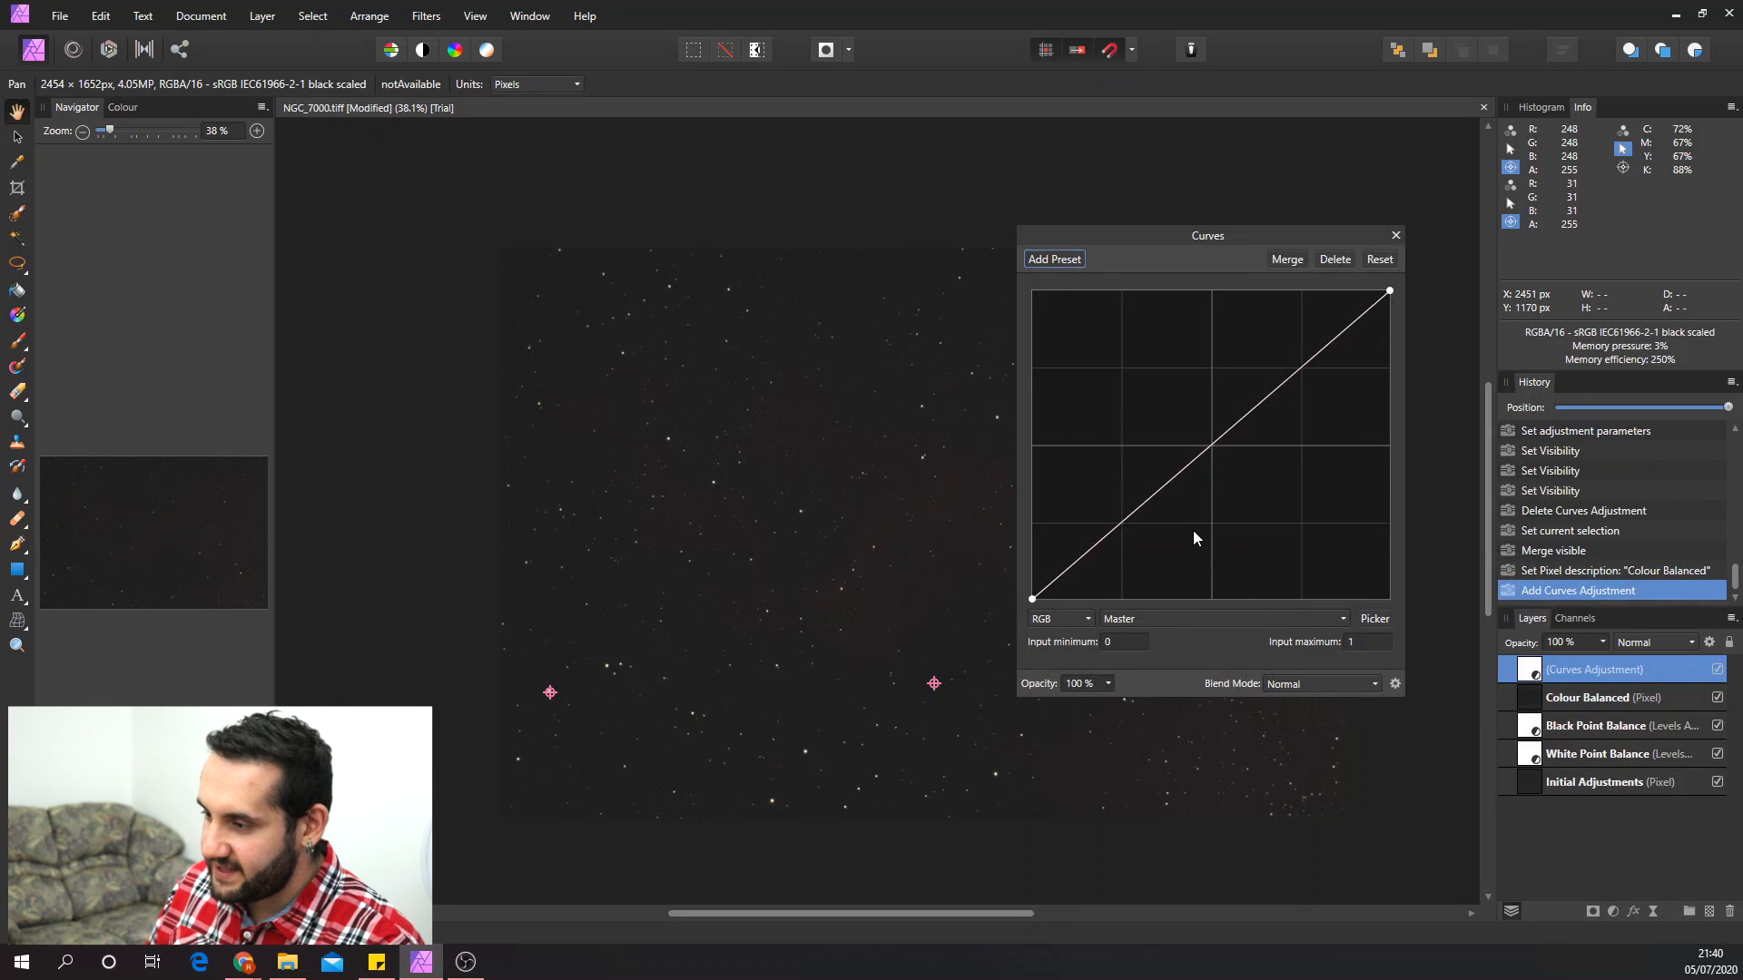
click(1534, 108)
click(1583, 111)
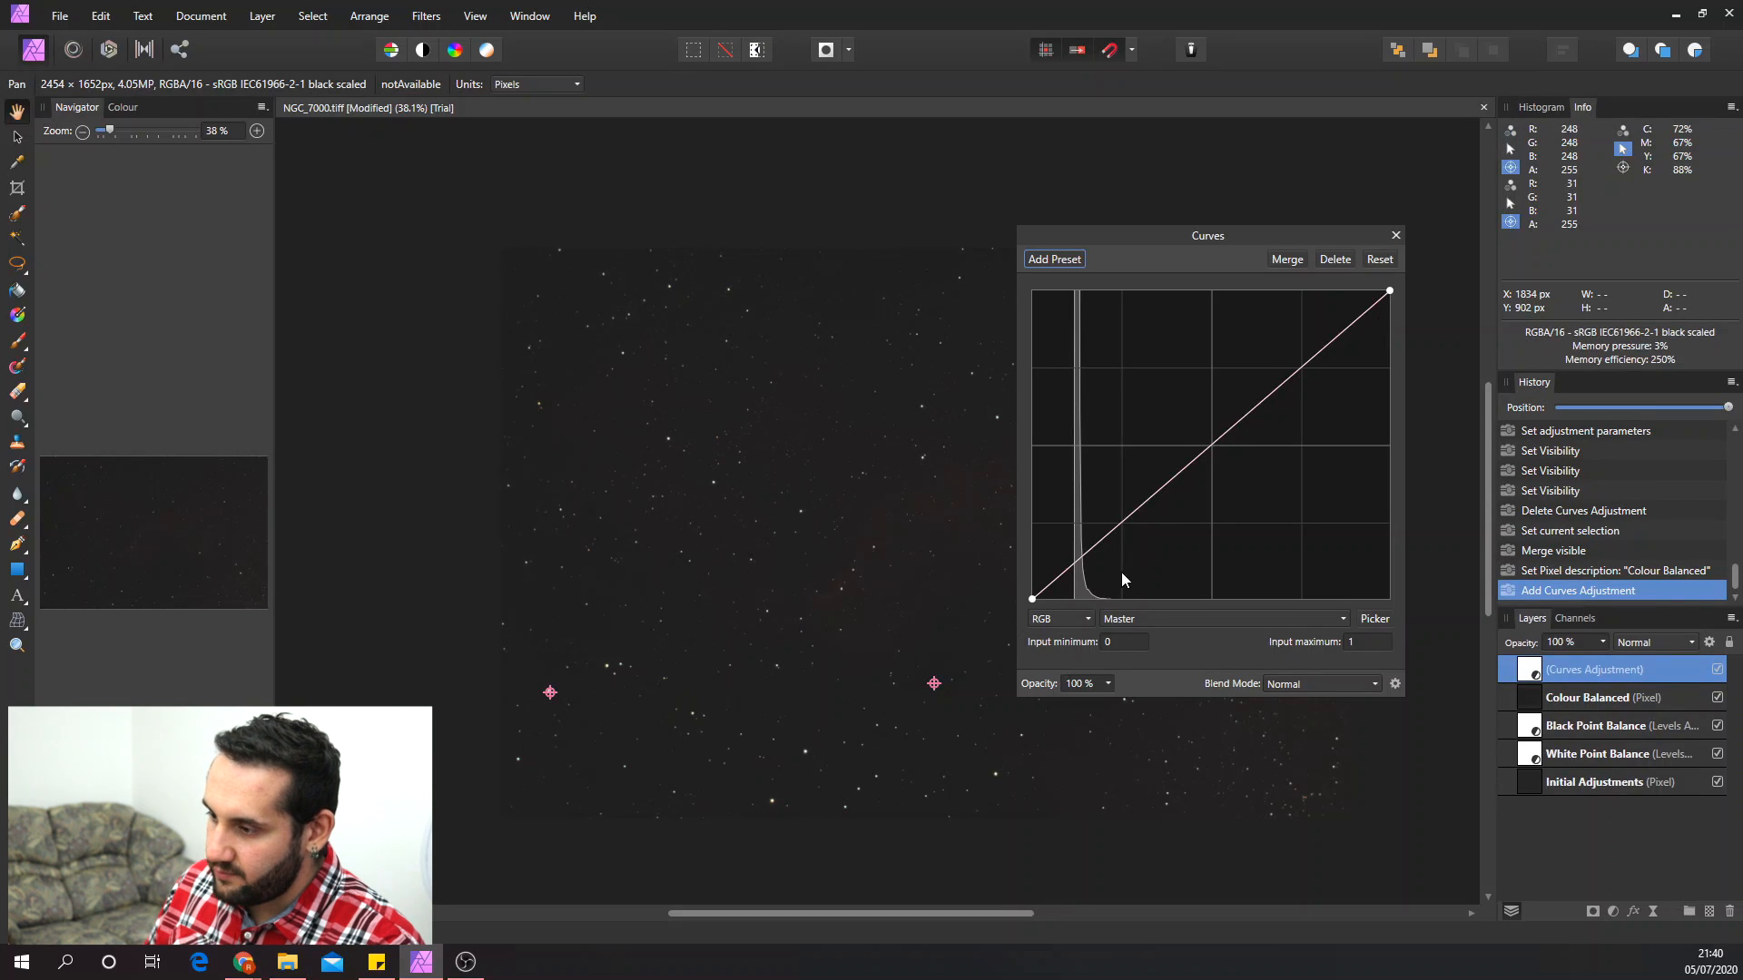
- Bend the master curve upward, lifting the shadows strongly at the histogram peak and holding back the midtones with a second point
drag(1137, 511, 1089, 505)
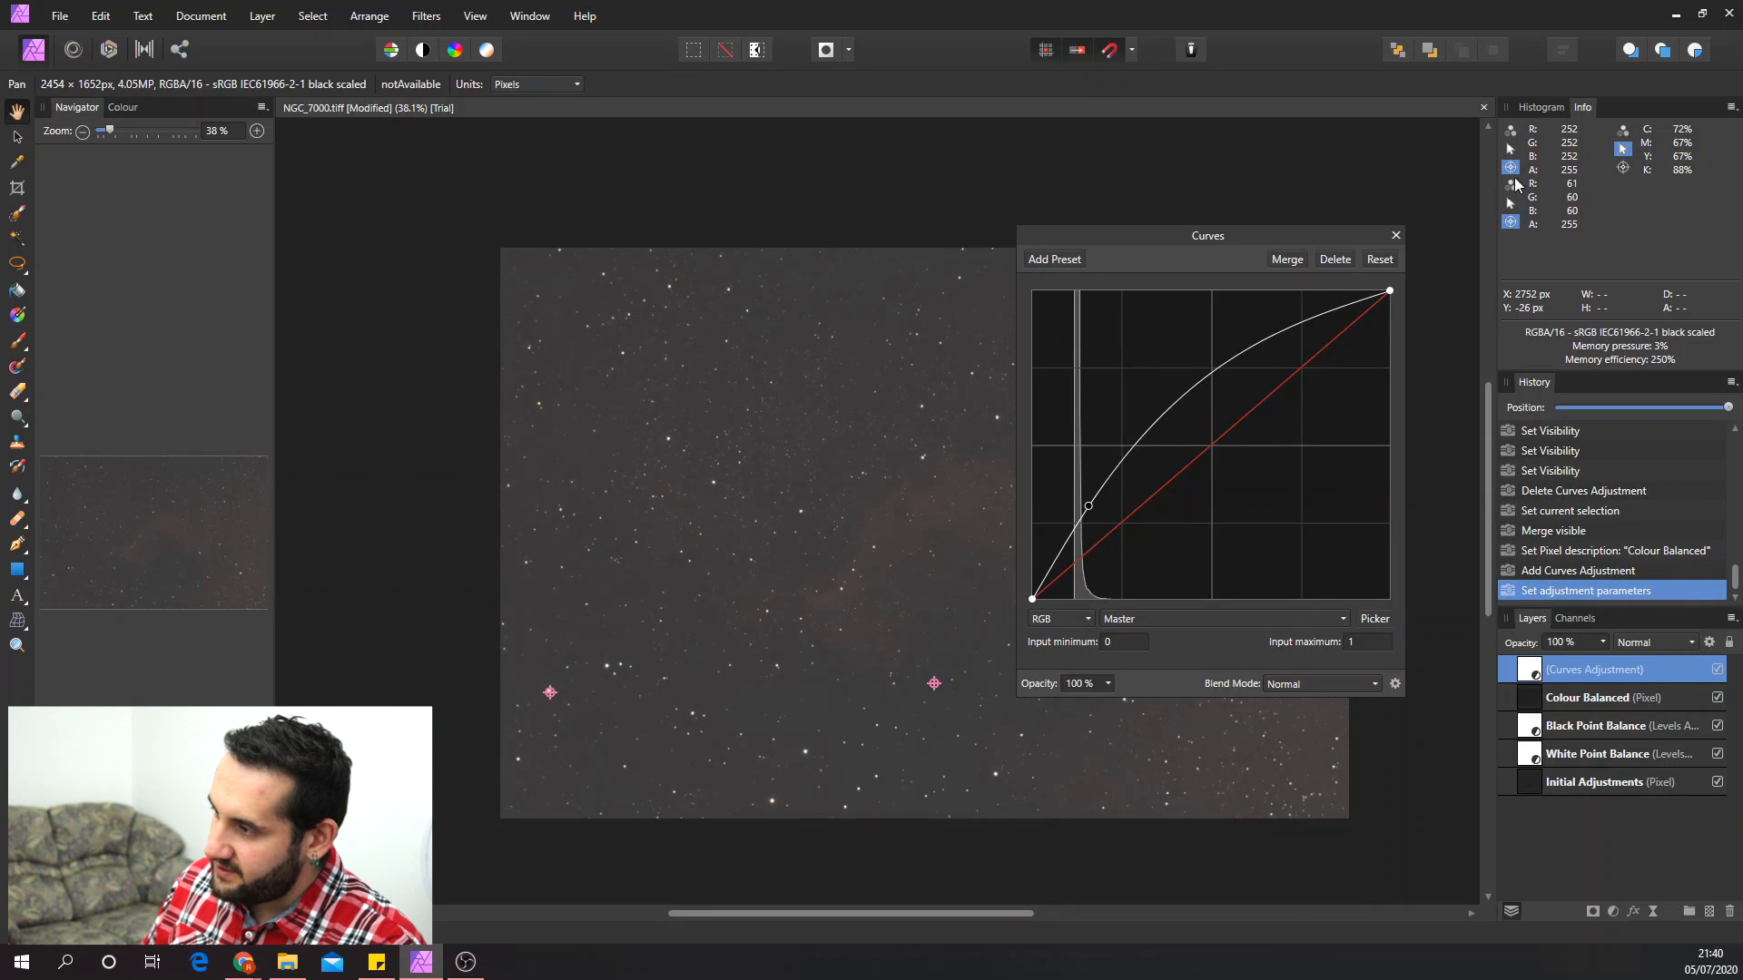
drag(1088, 506, 1071, 521)
drag(1166, 397, 1165, 412)
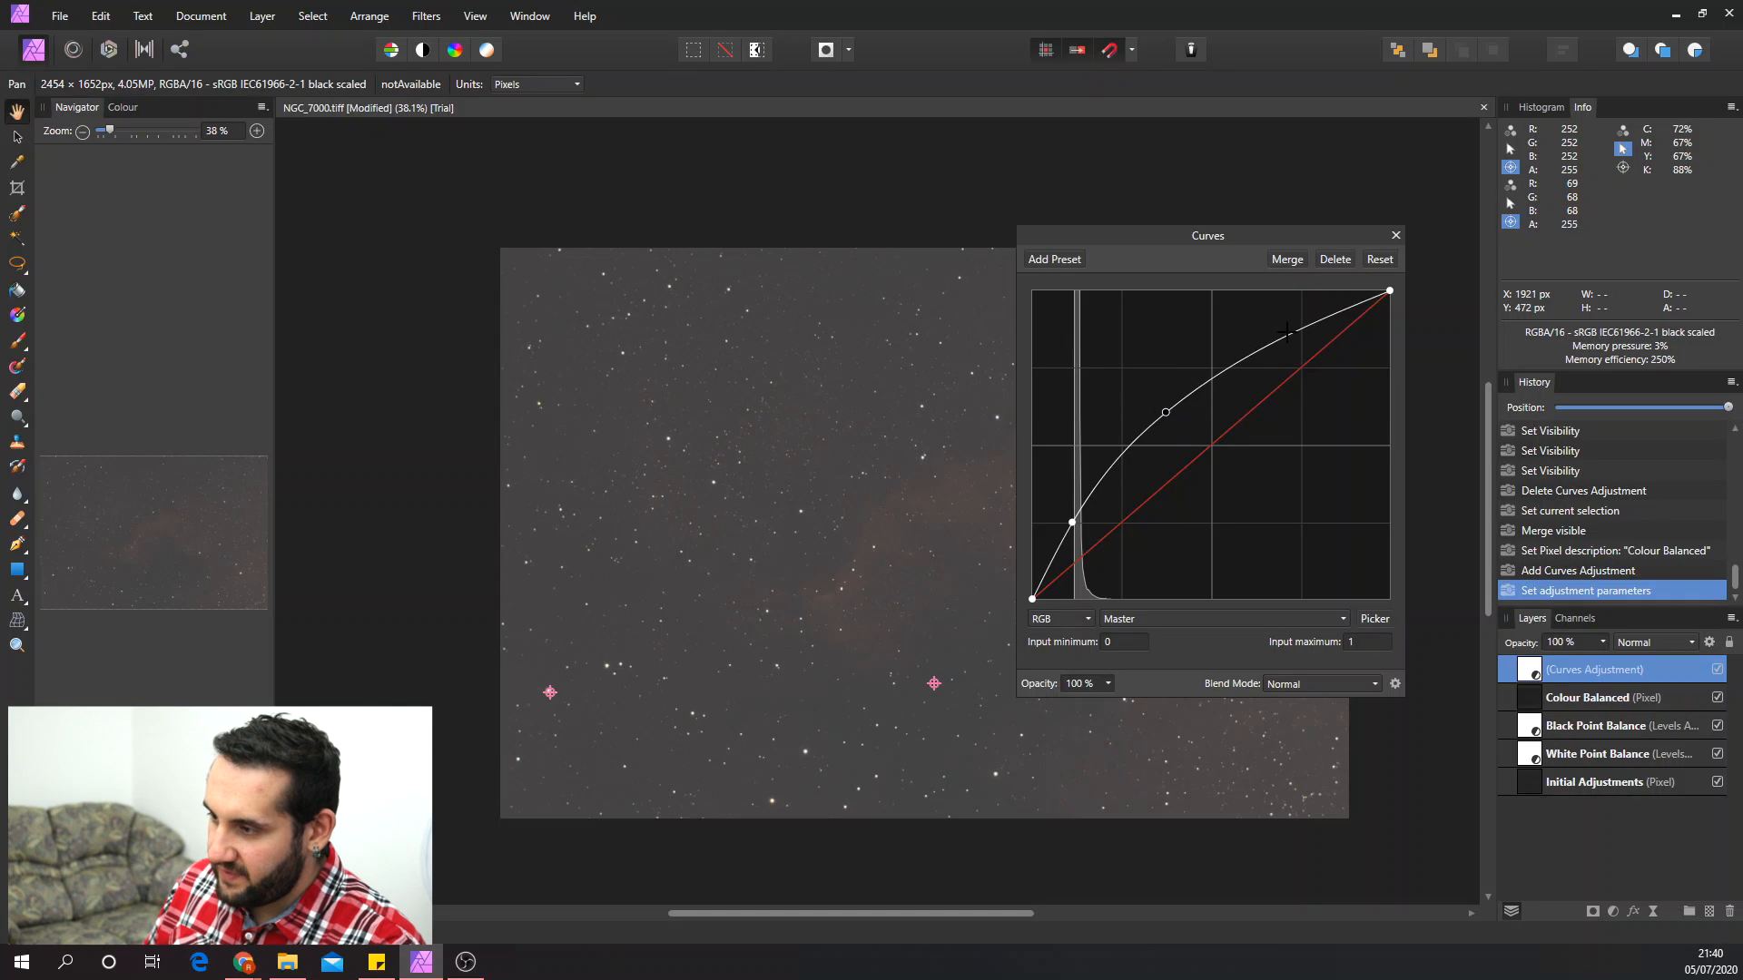
click(1395, 236)
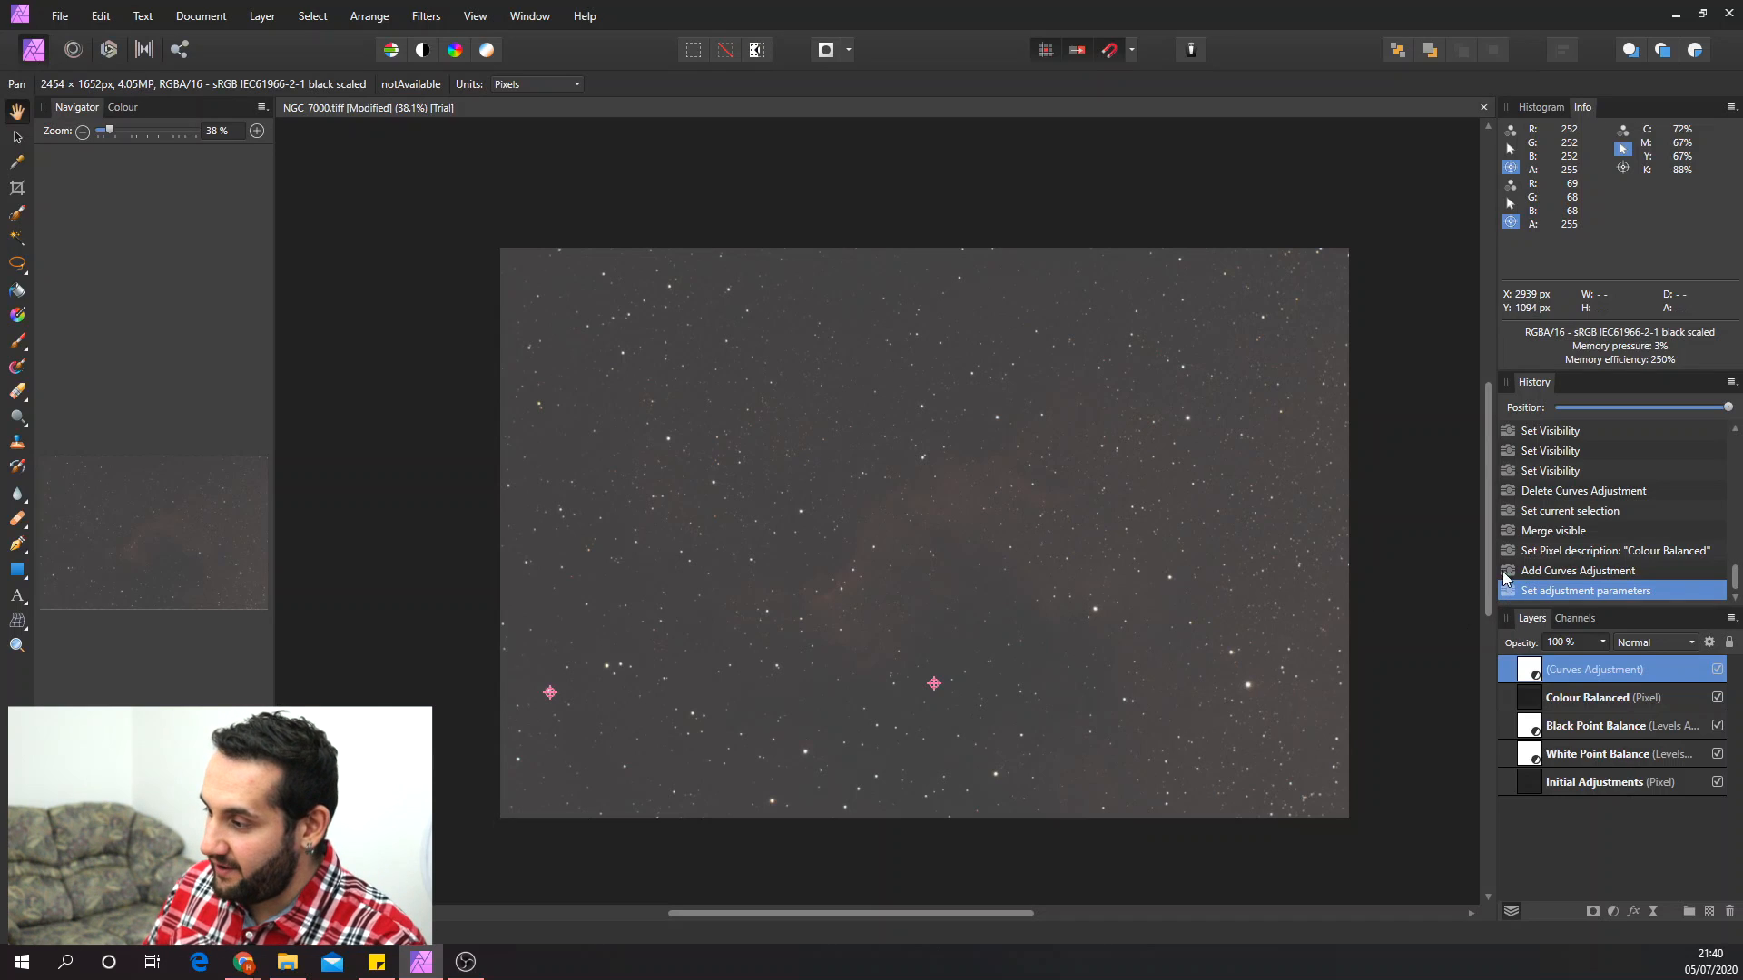
- Add a second Curves adjustment and shape a contrast S-curve around the histogram peak, restraining the highlights and slightly lowering the white end point
click(1612, 911)
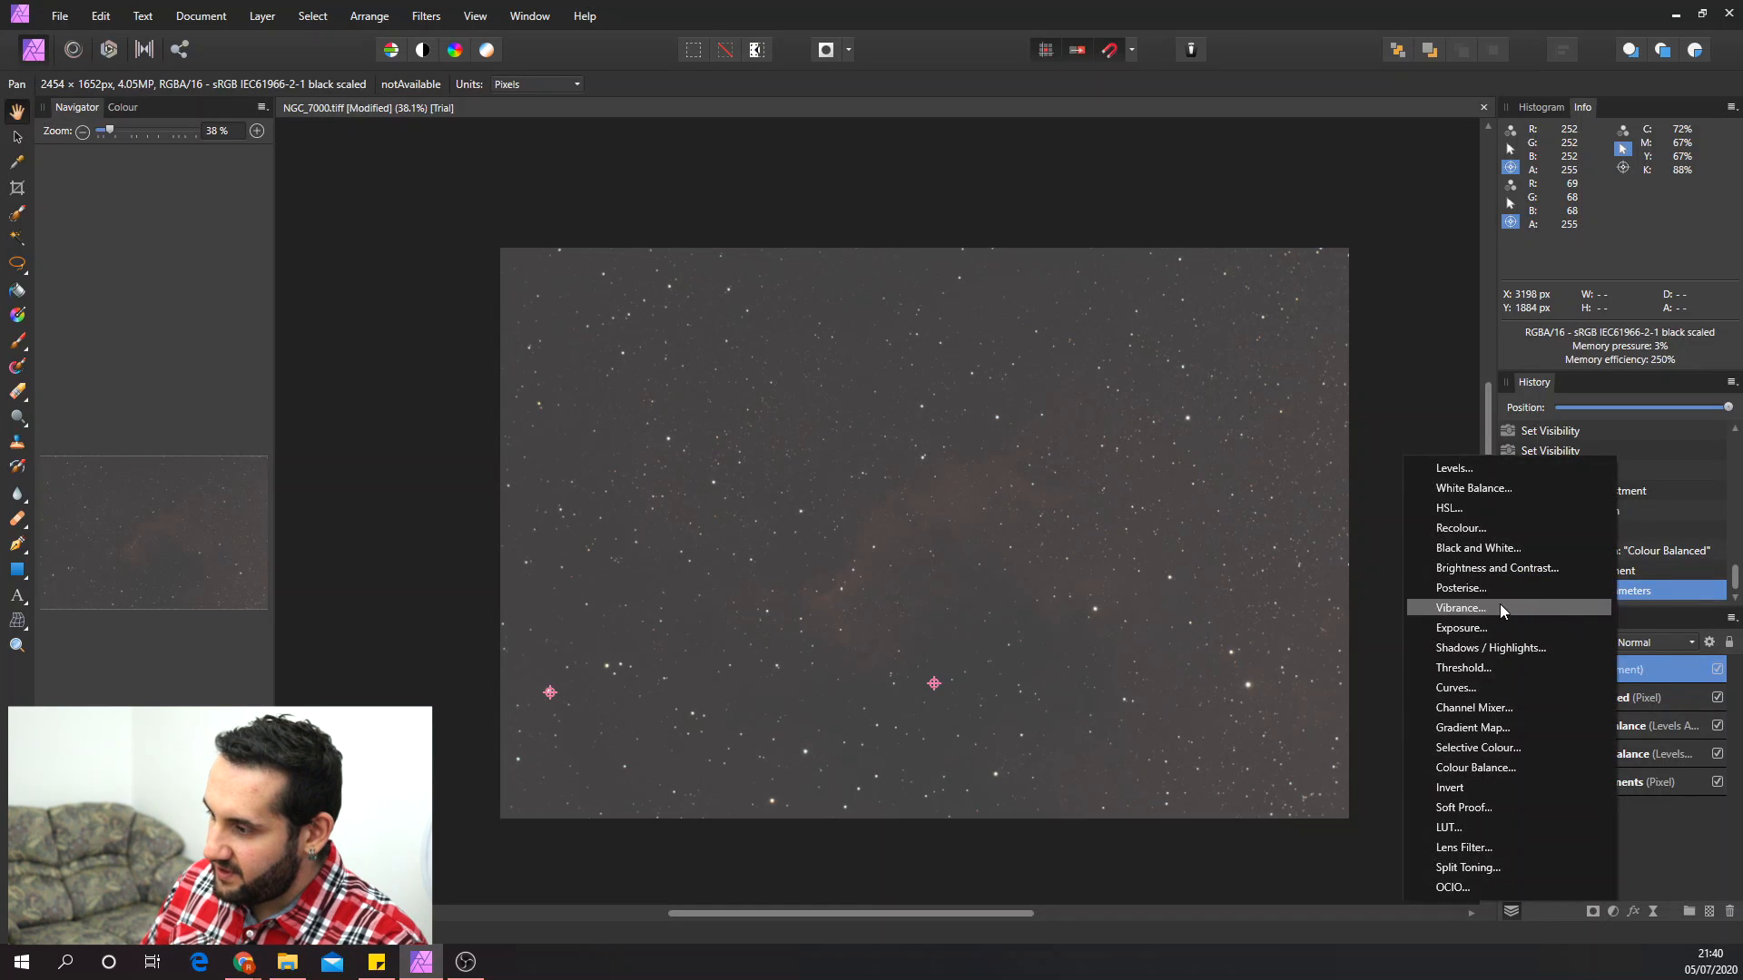
click(1479, 687)
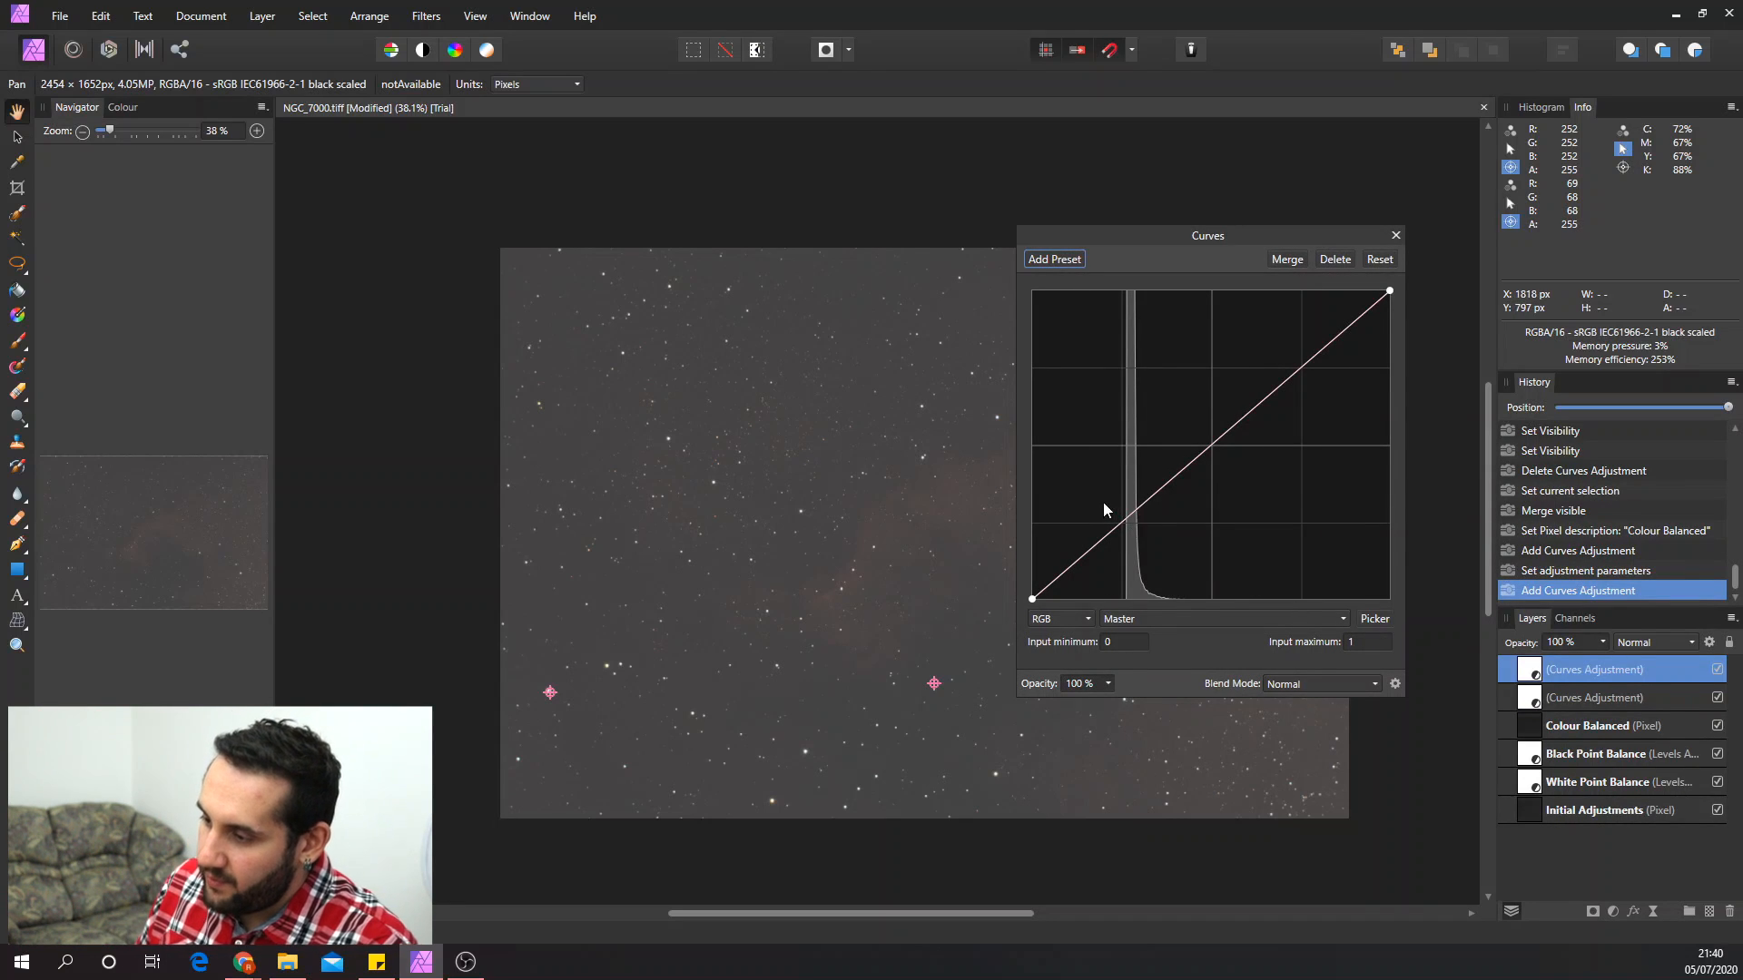
click(1119, 524)
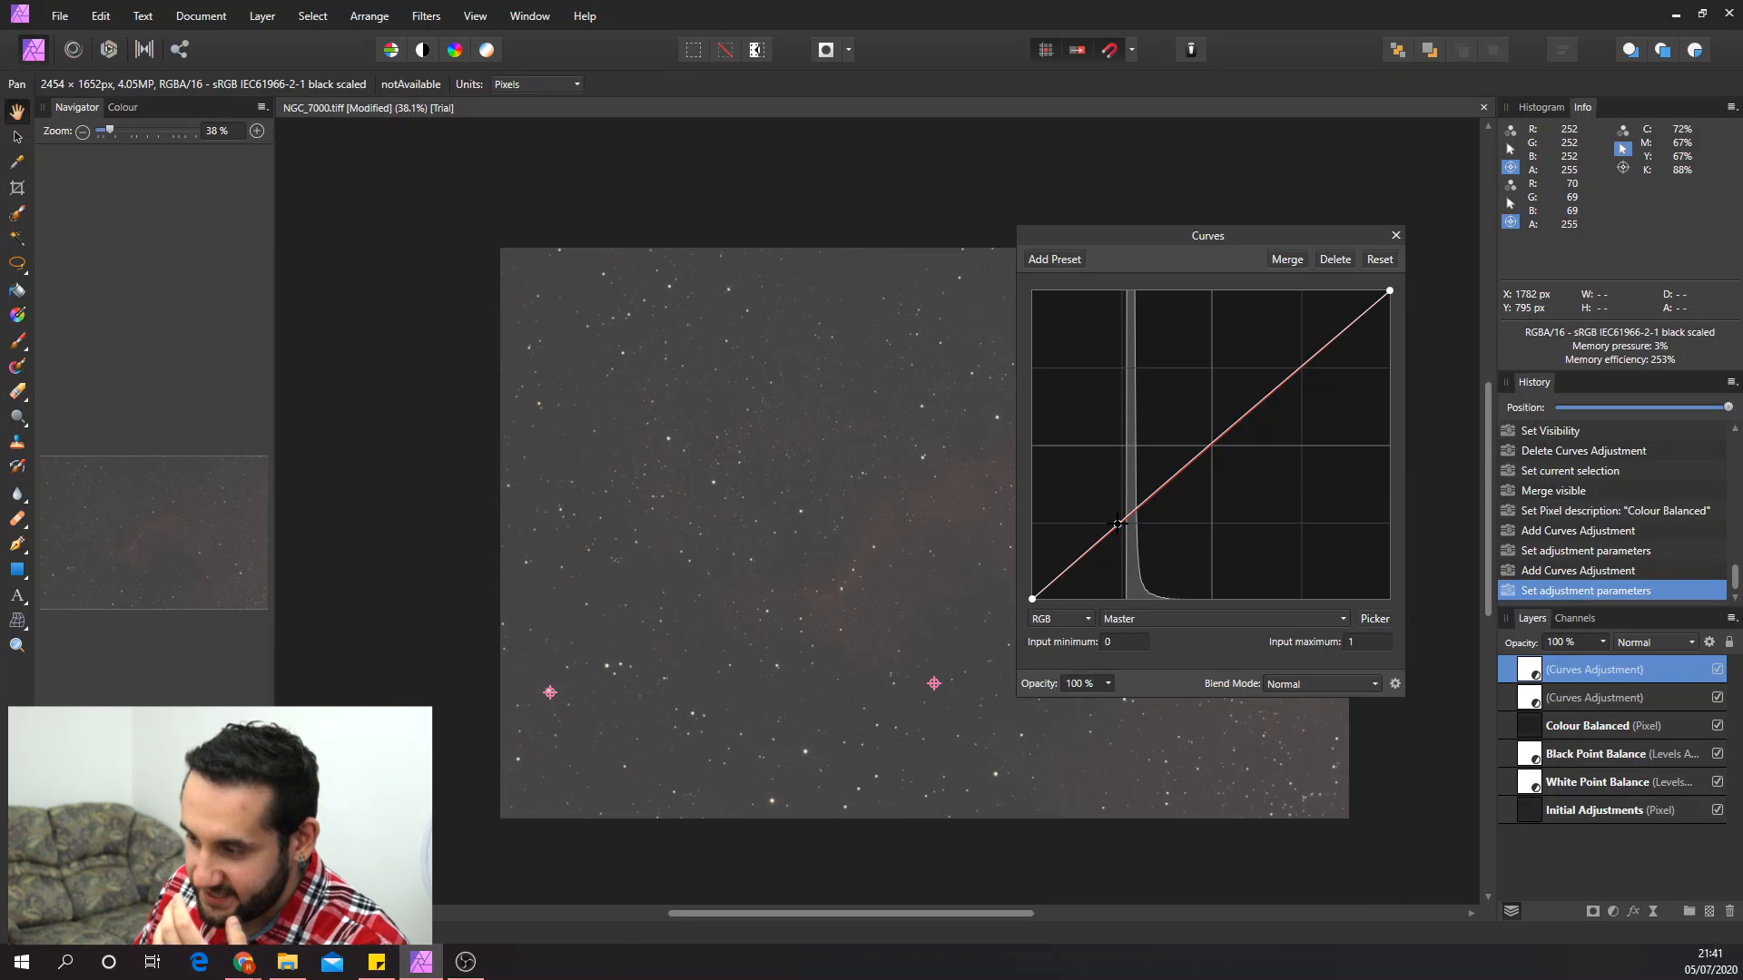
drag(1120, 525, 1146, 482)
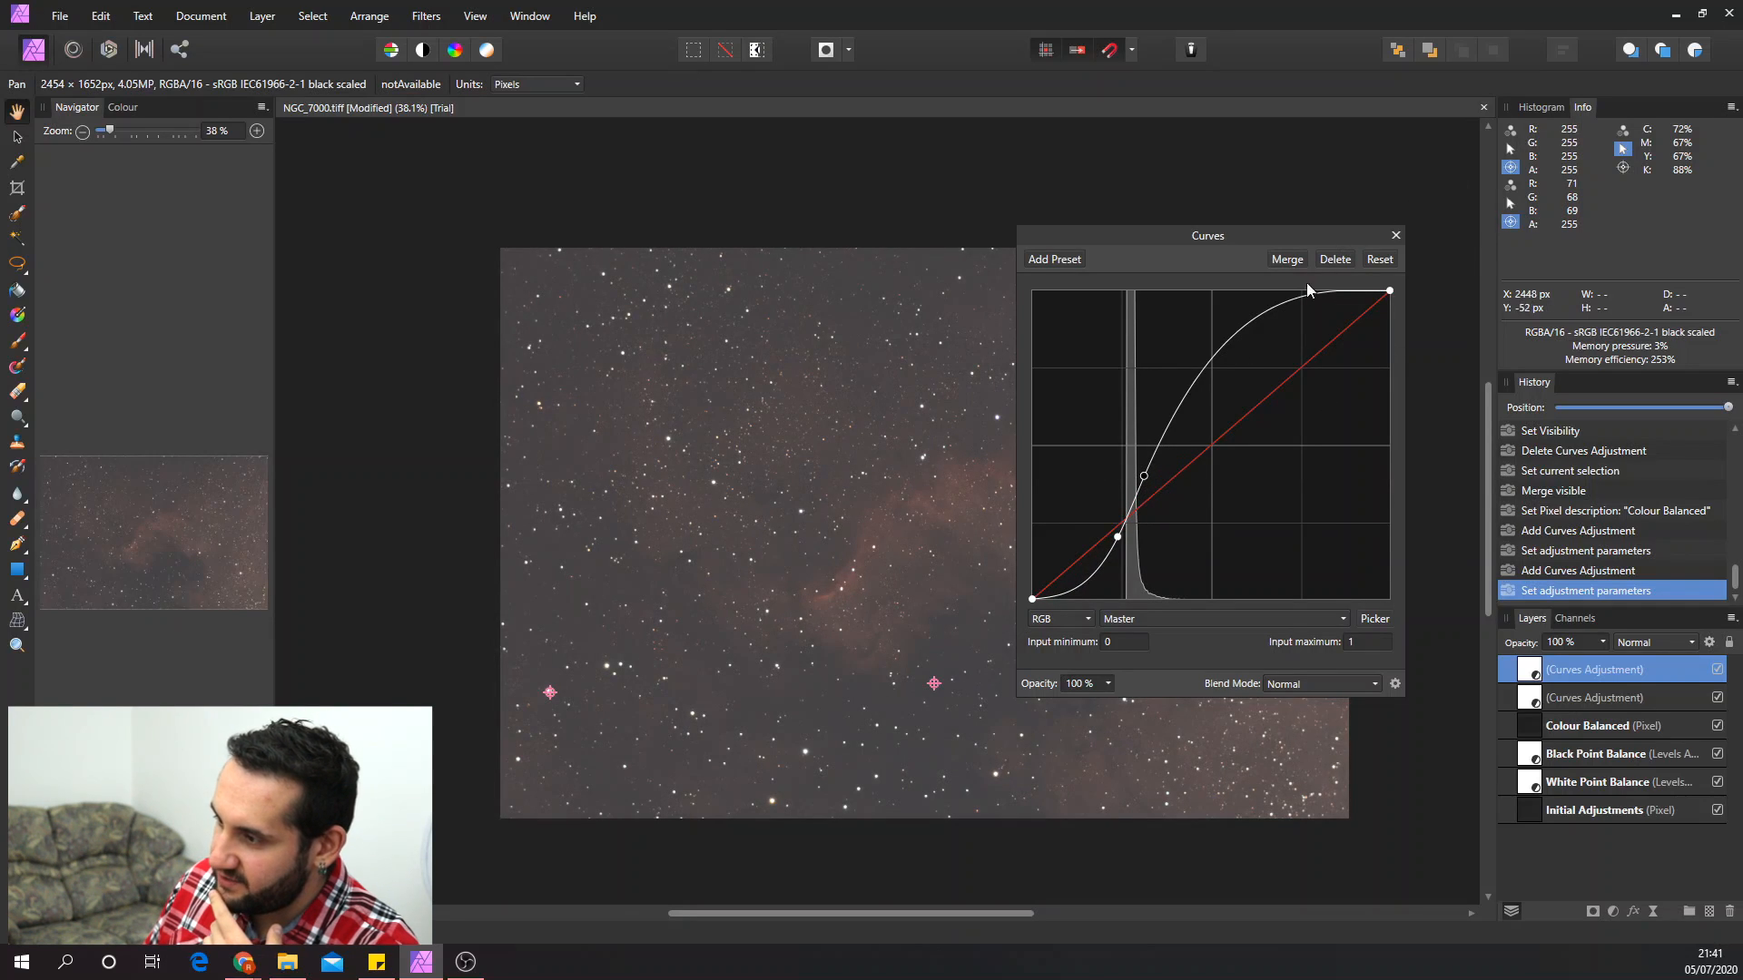
drag(1265, 313, 1266, 335)
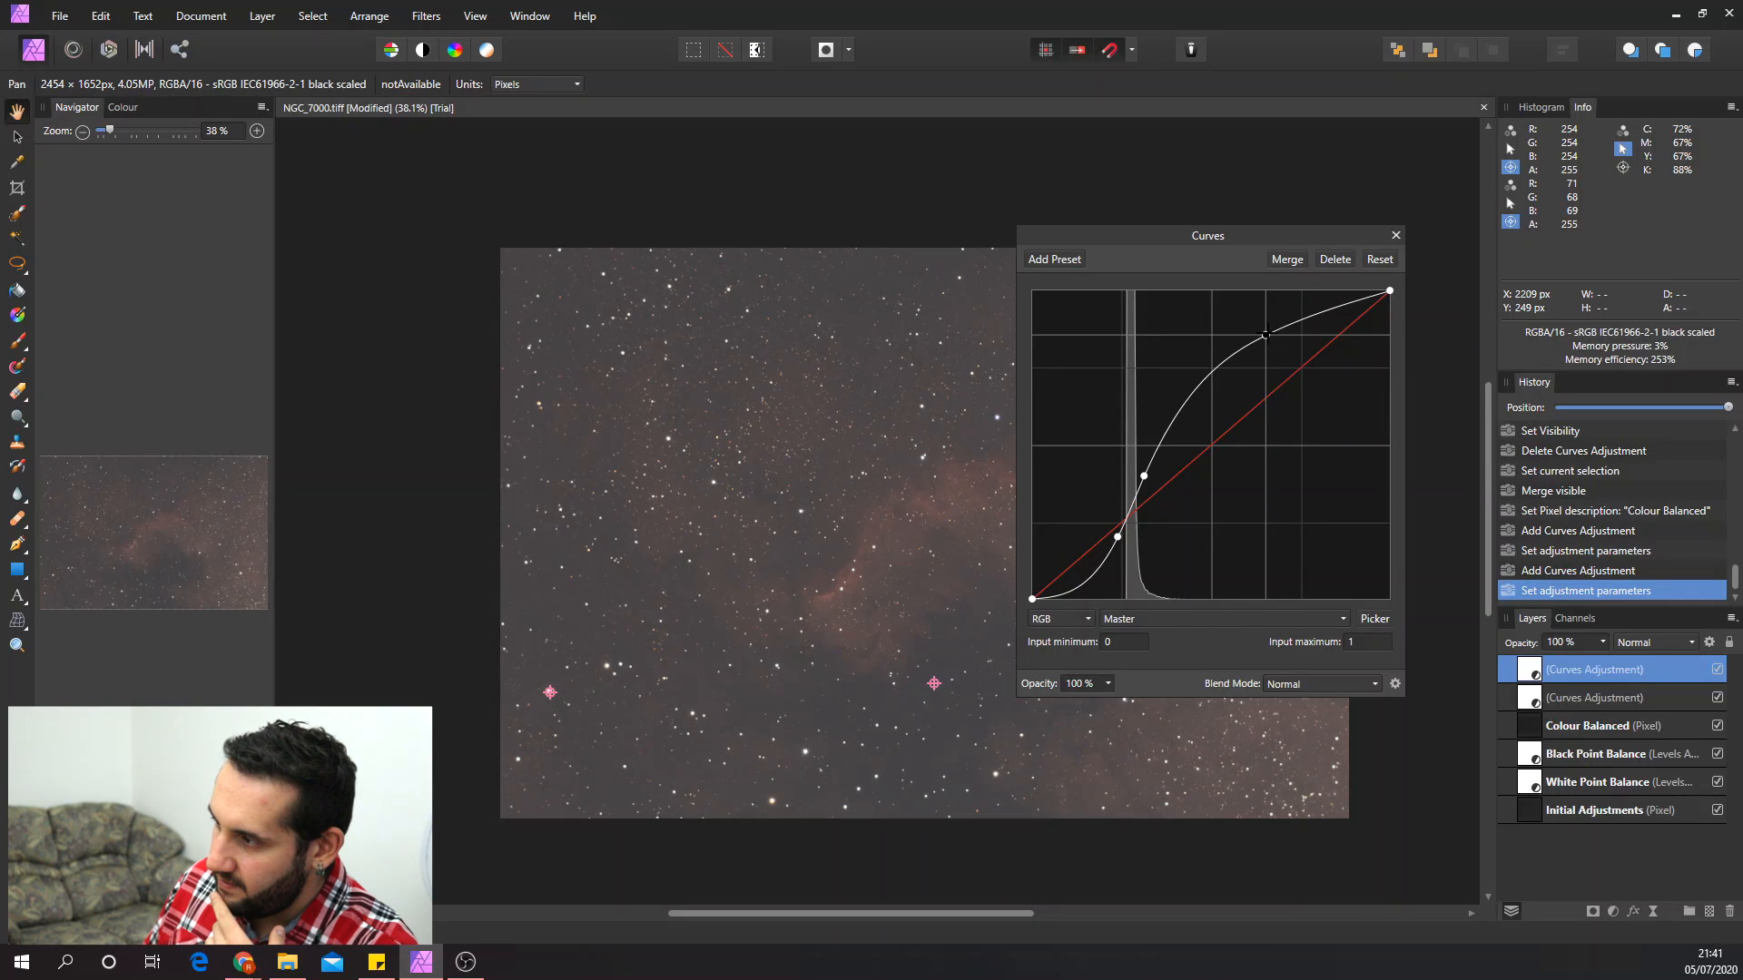
drag(1388, 288, 1391, 299)
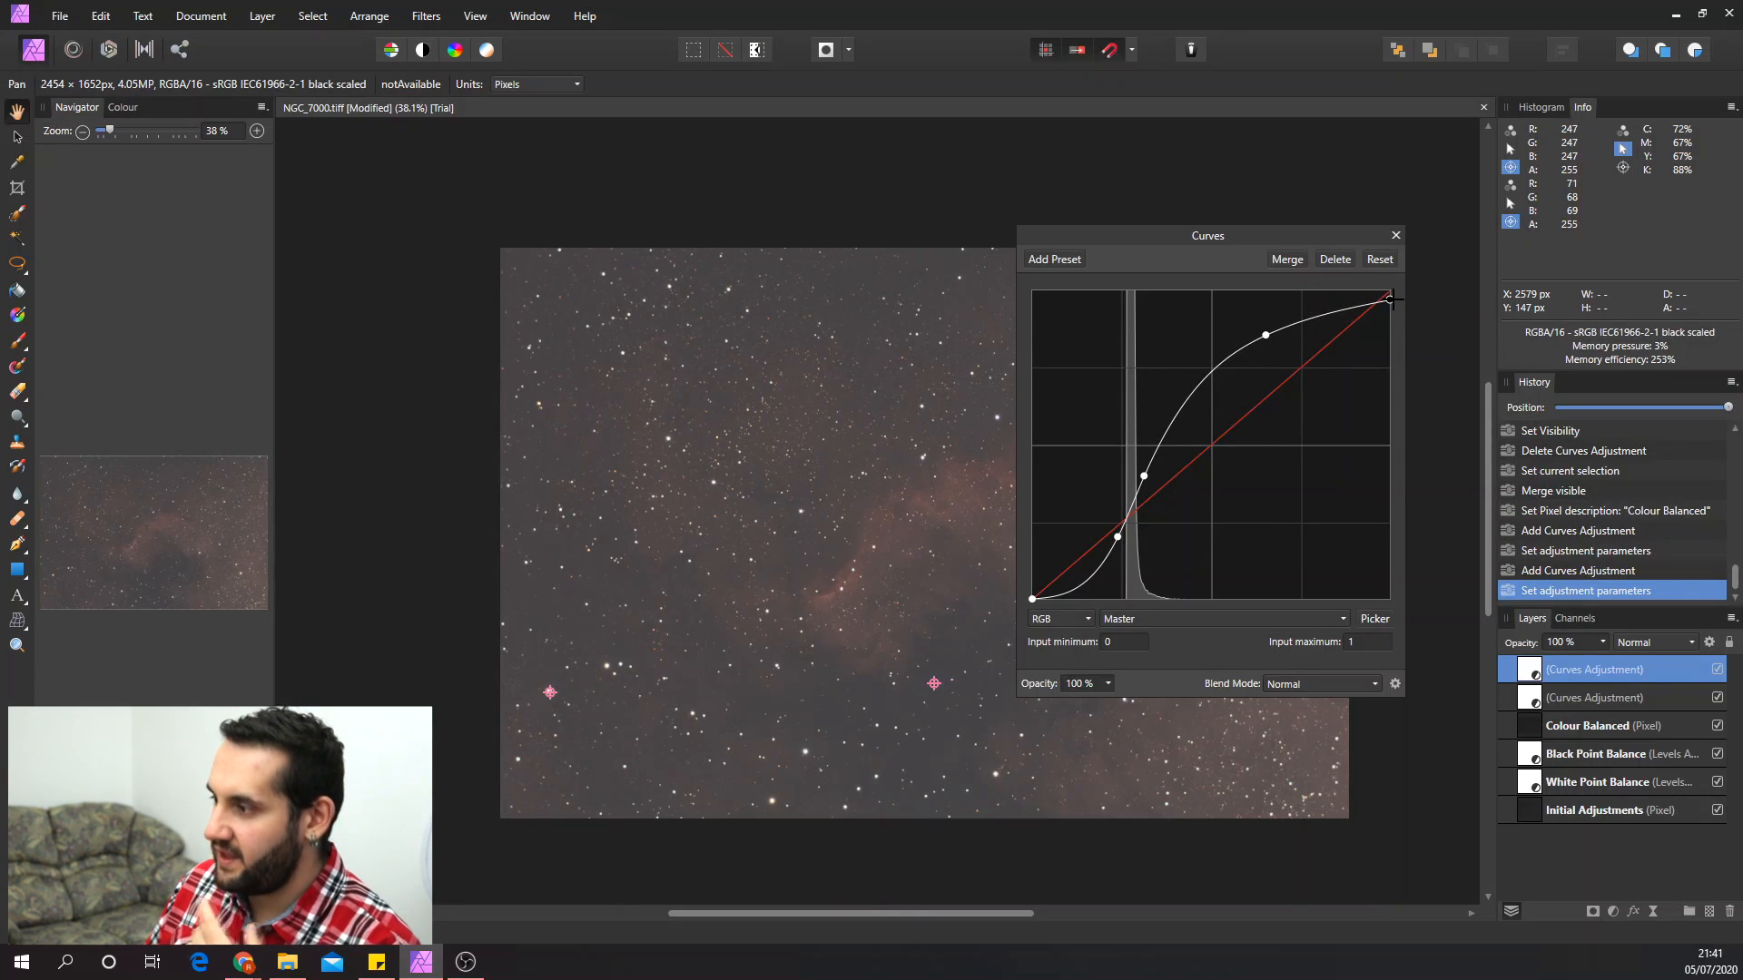
click(1396, 235)
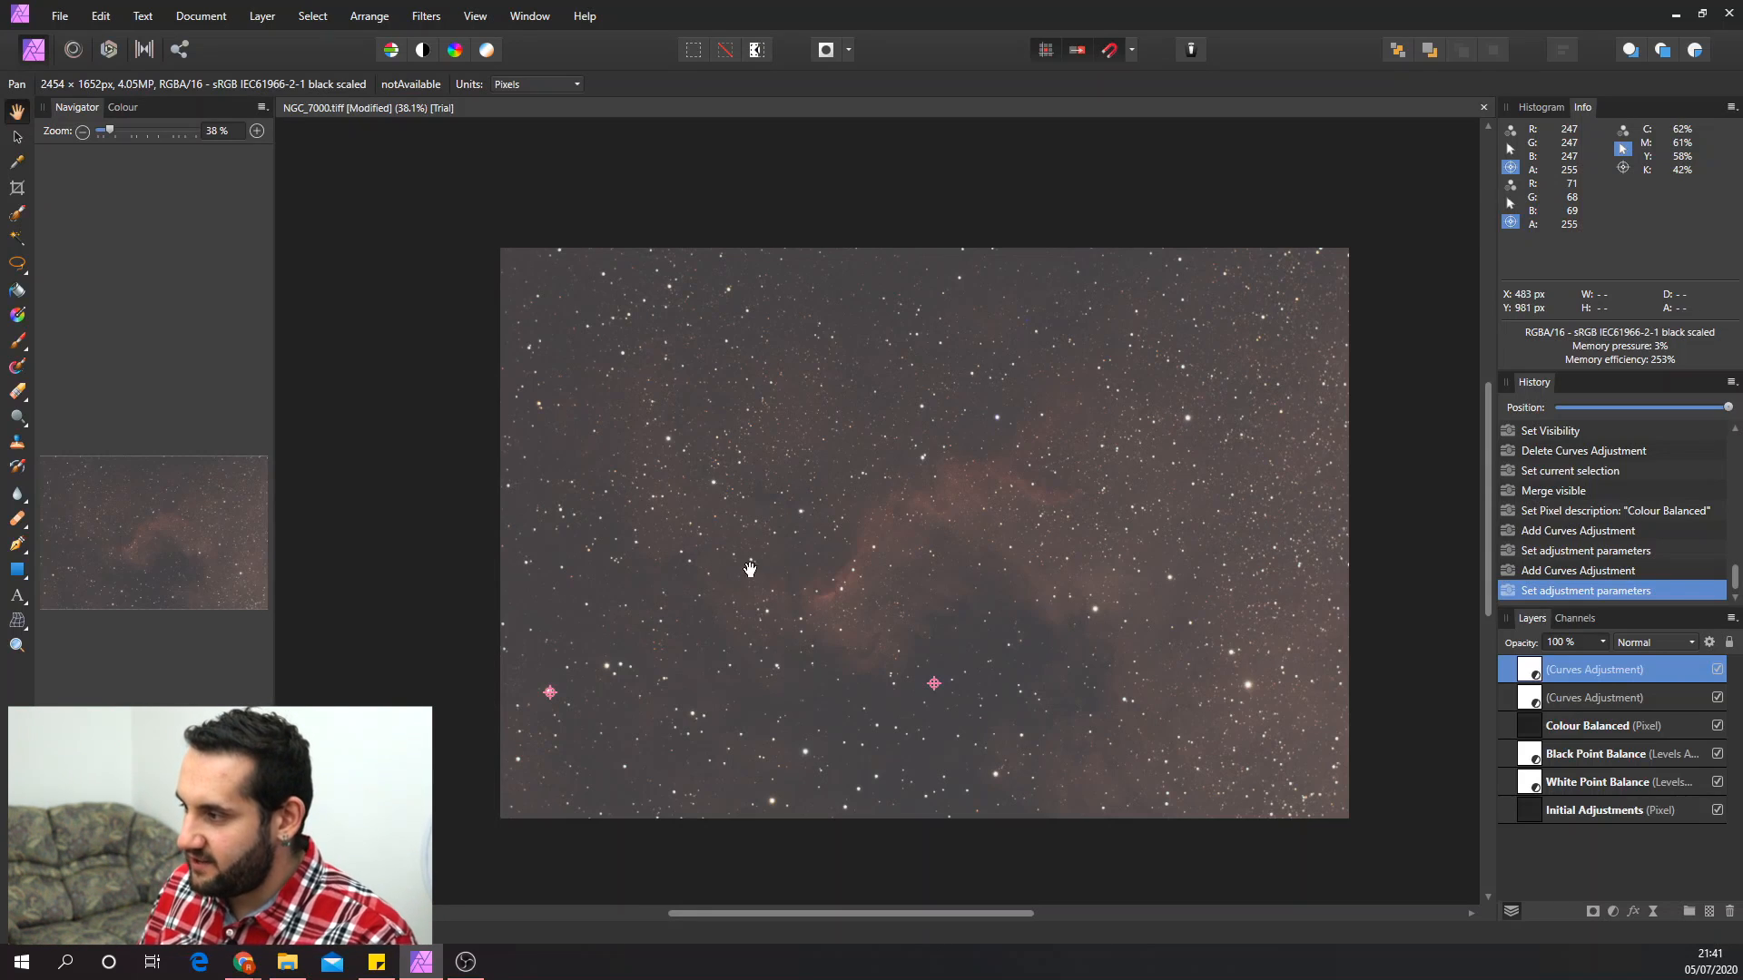
- Rename the lower Curves adjustment as Astro Curve and the upper one as Contrast S Curve
double_click(1612, 698)
text(Astro Curve)
key(Return)
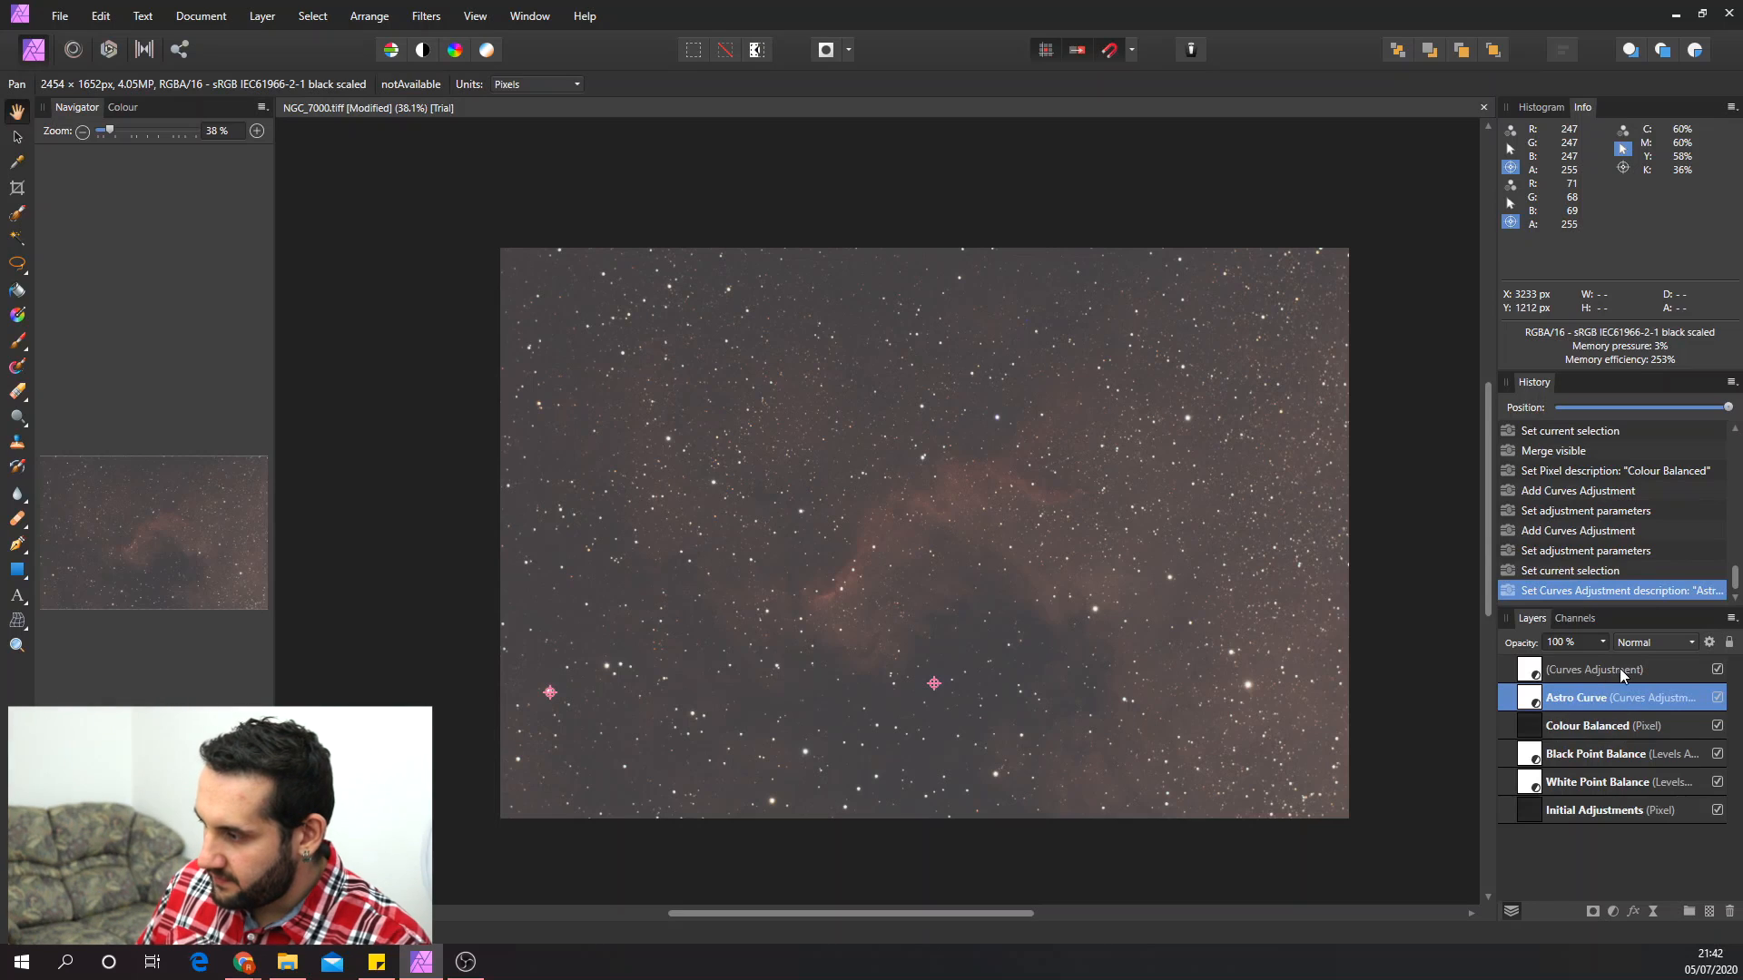
double_click(1621, 669)
text(Co)
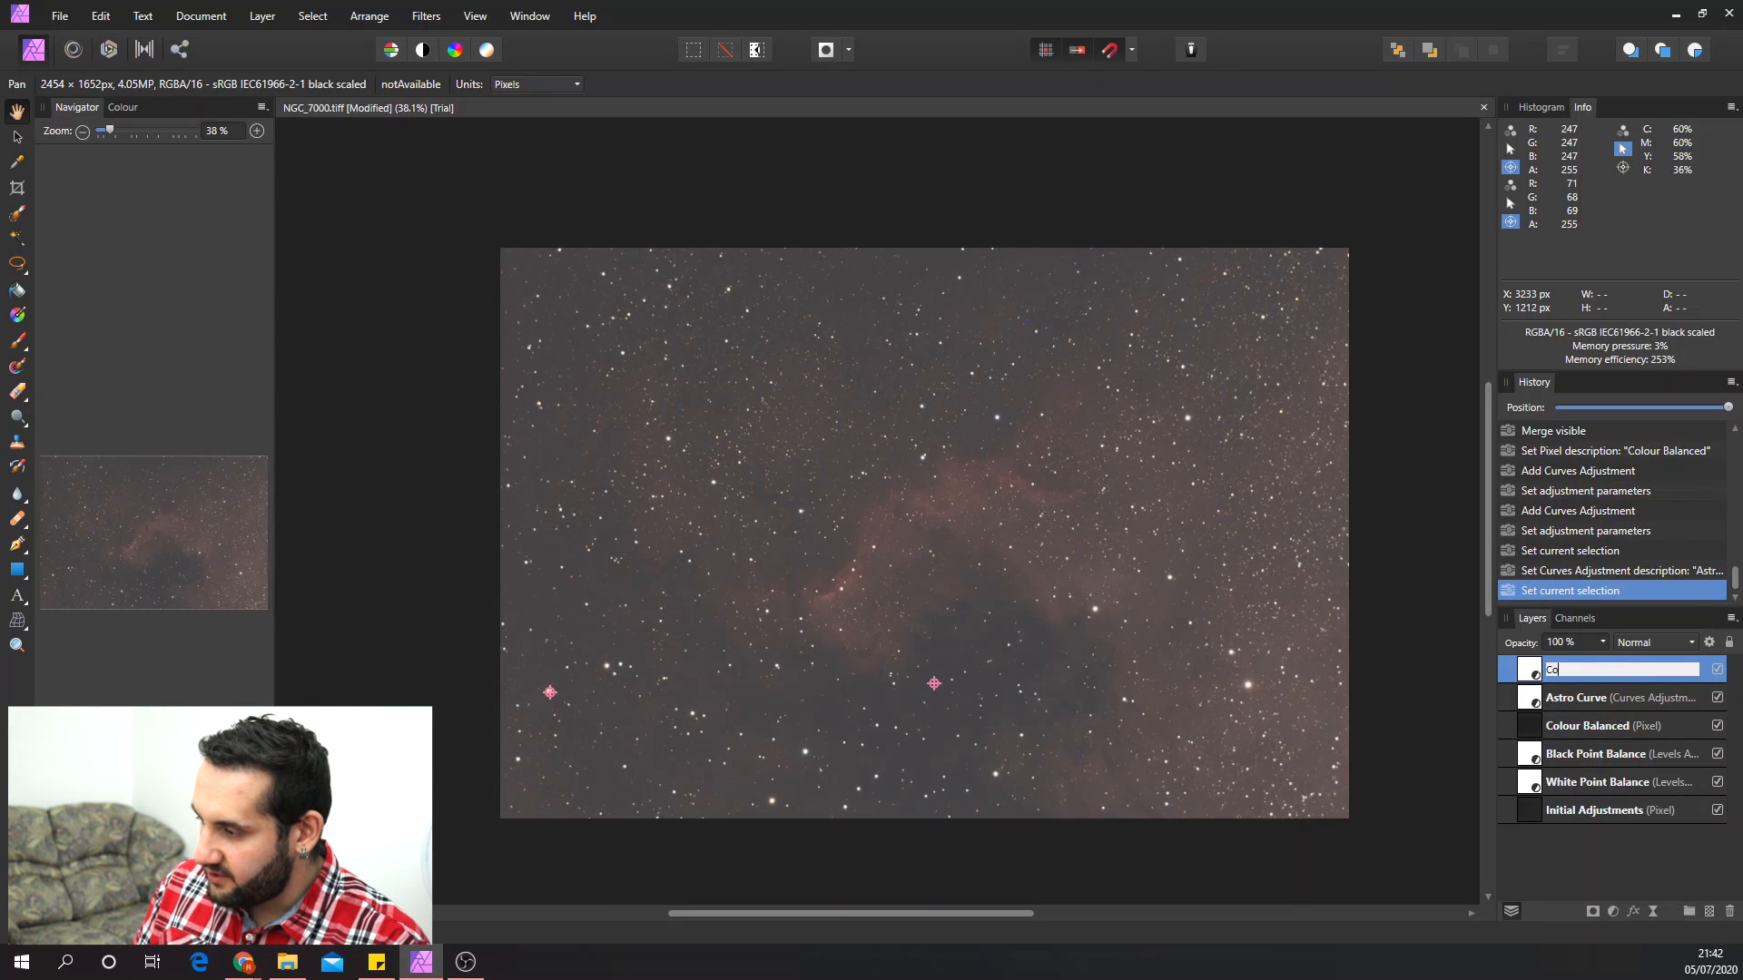
text(ntrast S Curve)
key(Return)
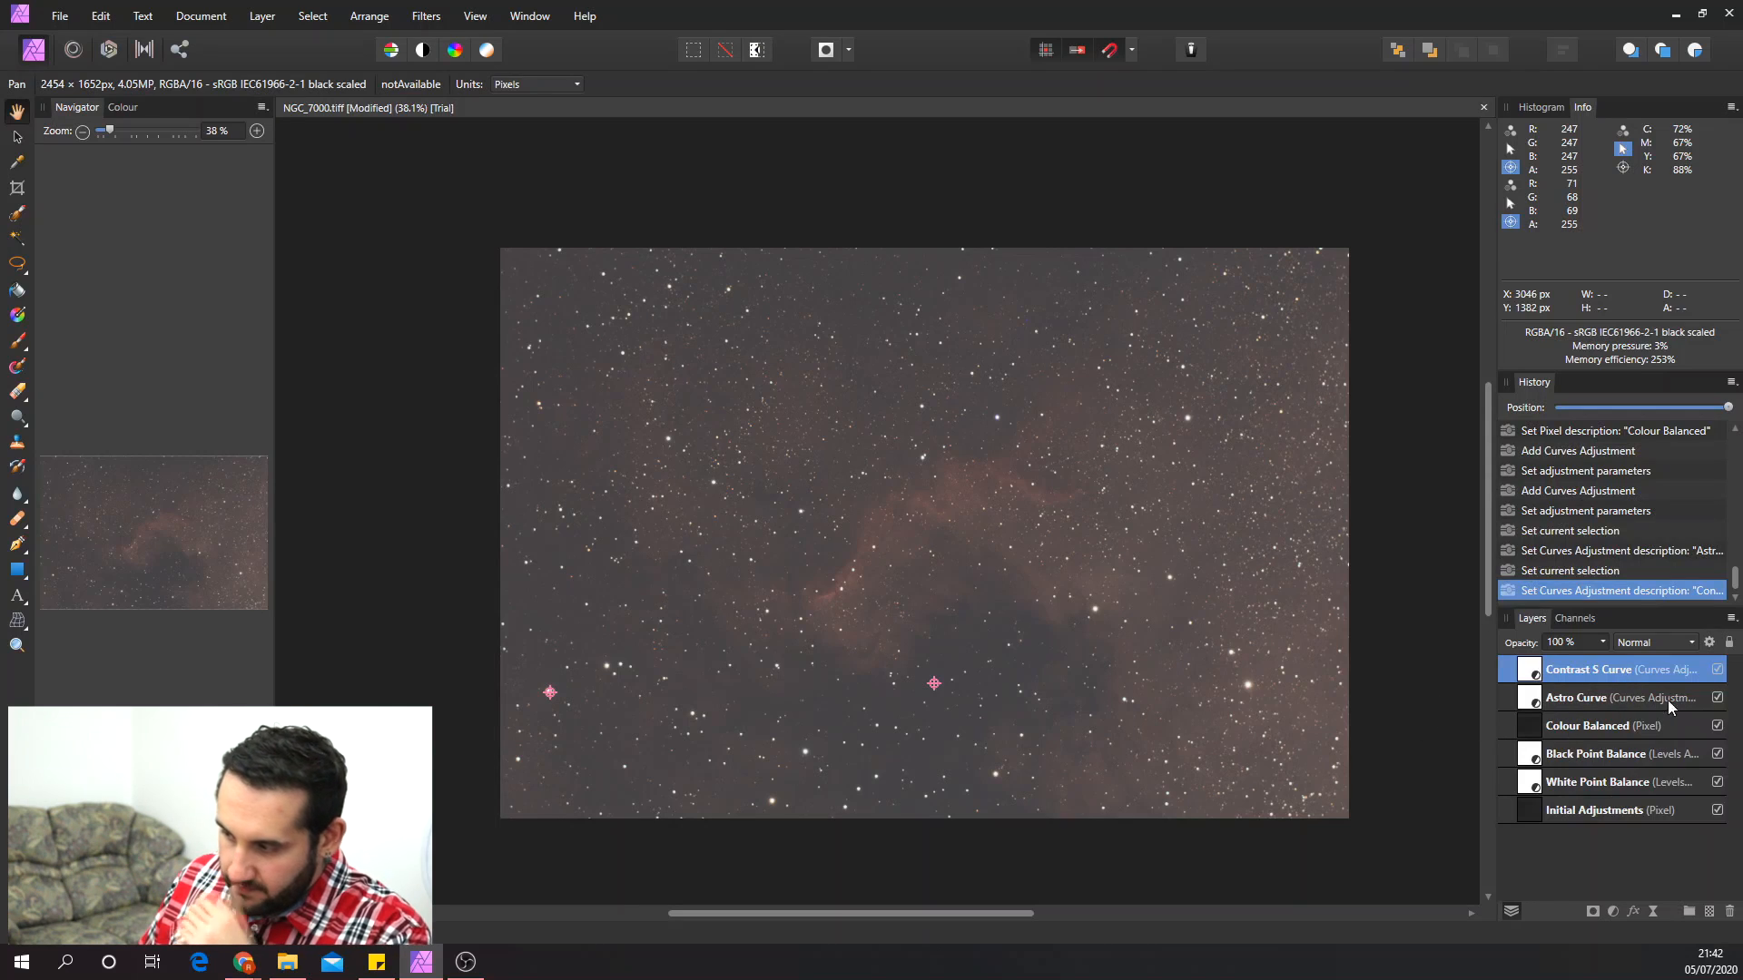
- Compare the image with and without the Contrast S Curve and Astro Curve adjustments, leaving both visible
click(1717, 669)
click(1717, 698)
click(1718, 697)
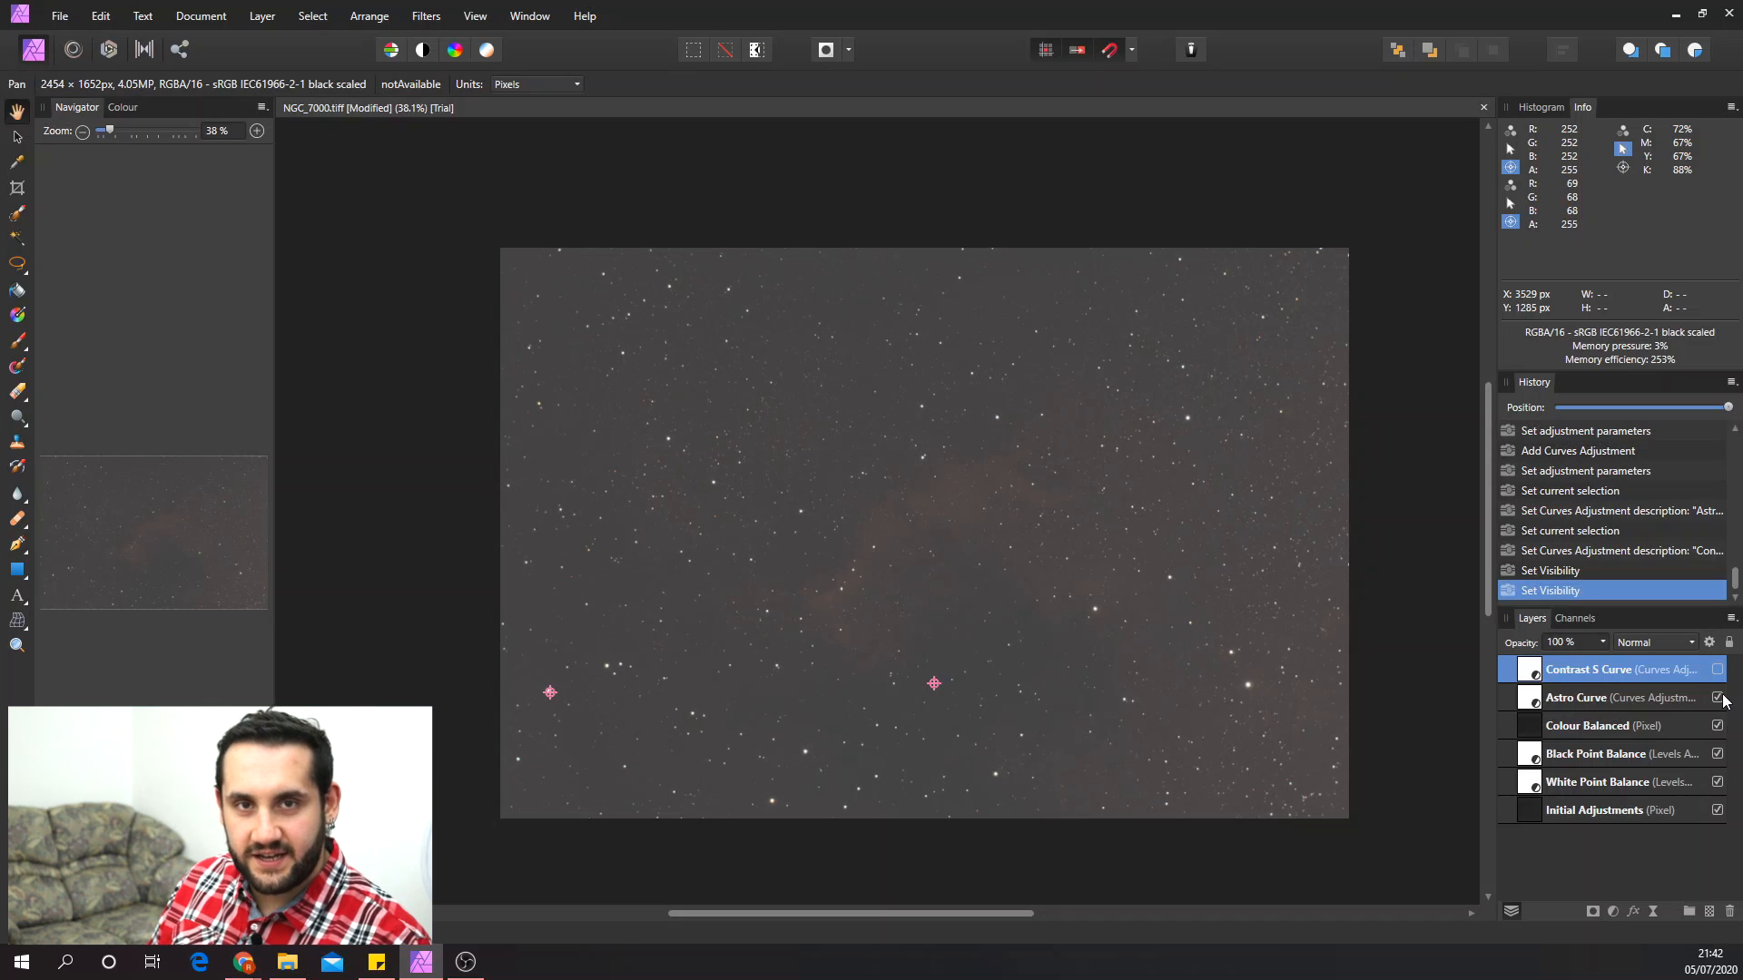
click(1717, 669)
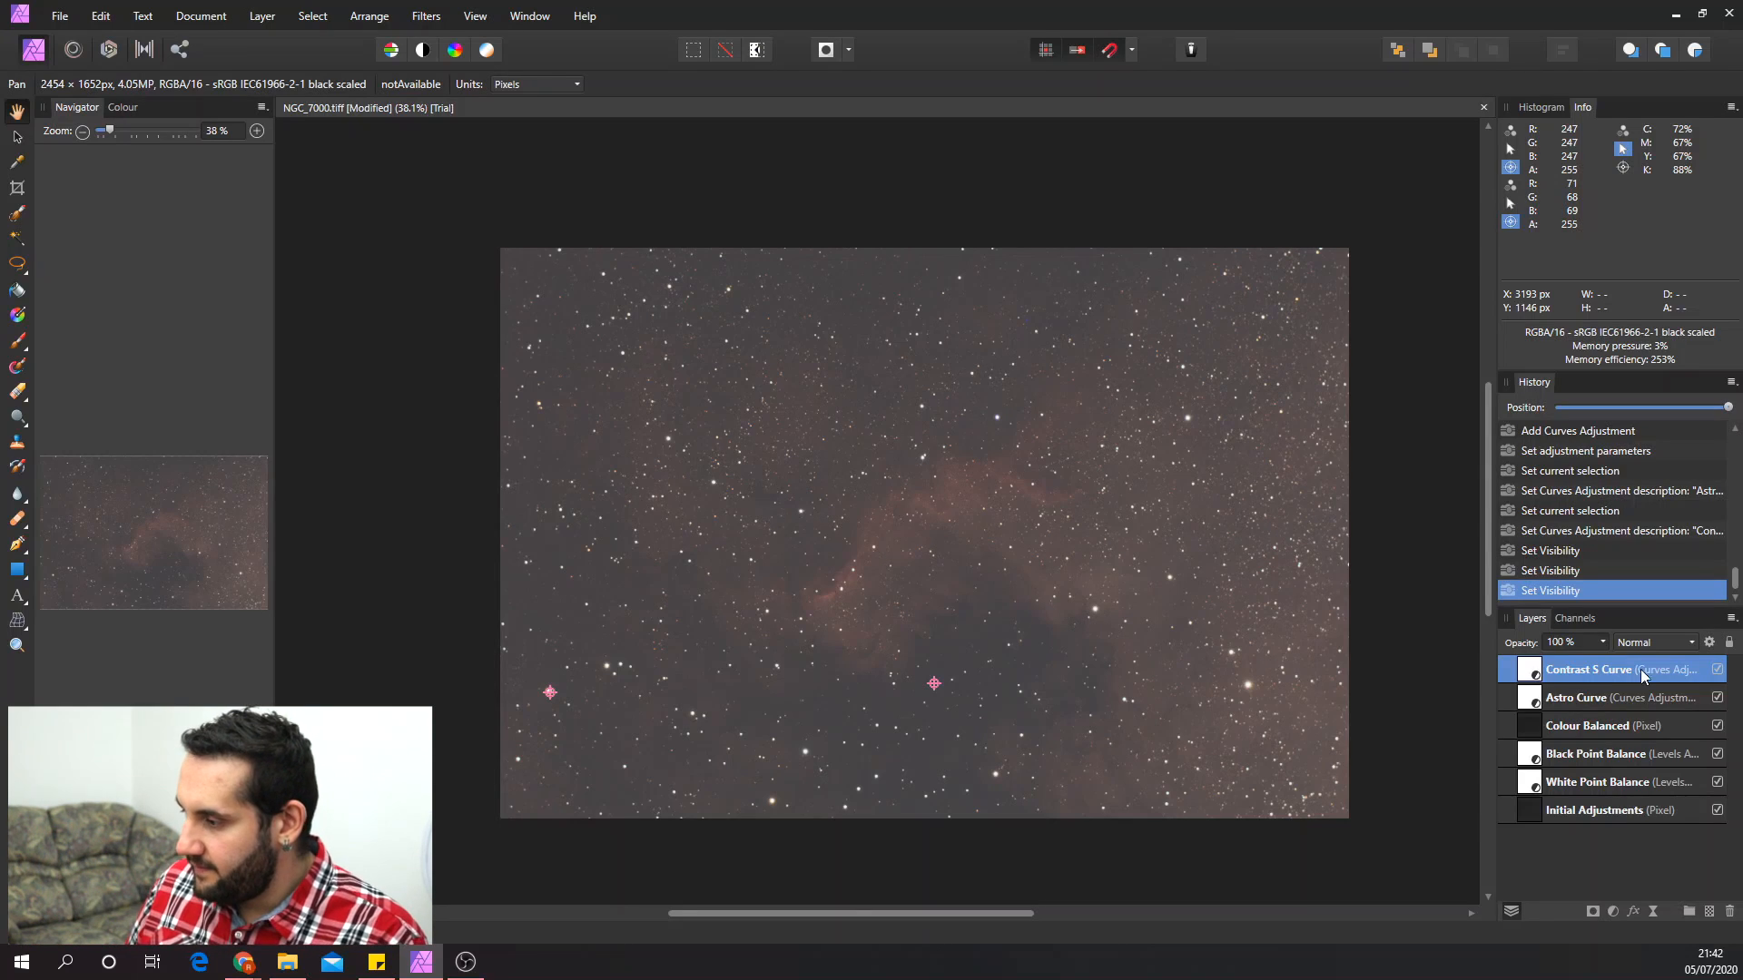
- Merge all visible layers into a new pixel layer and rename it as First Contrast
click(258, 18)
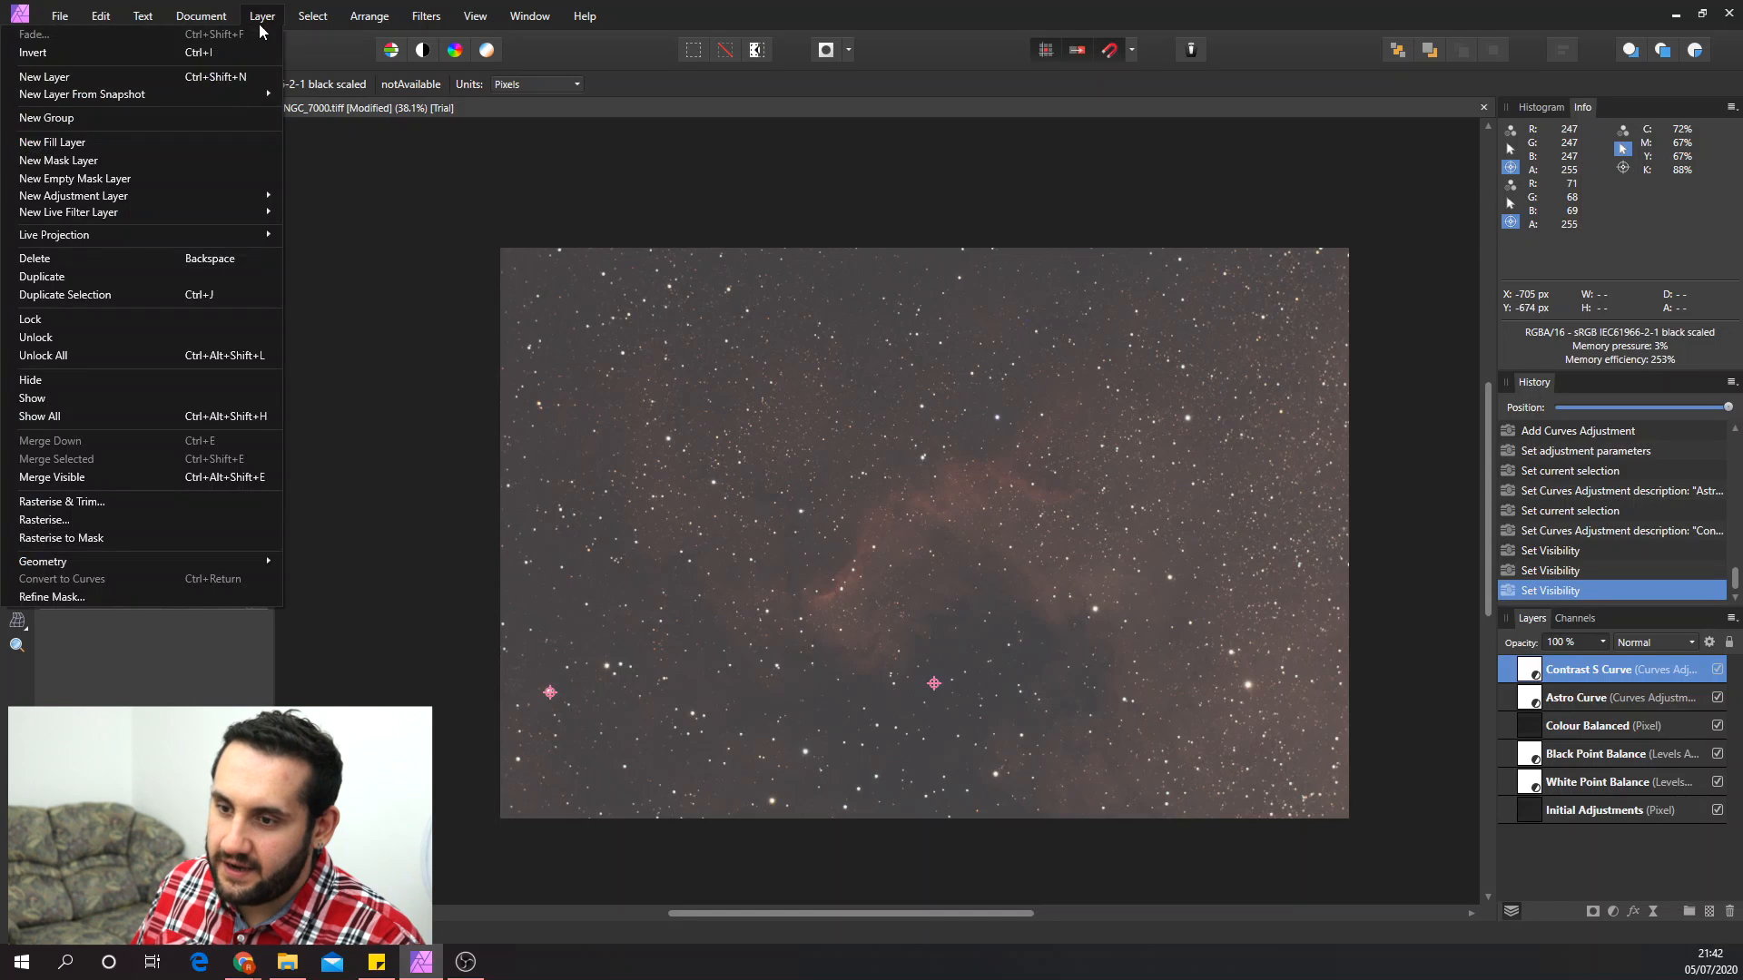
click(79, 478)
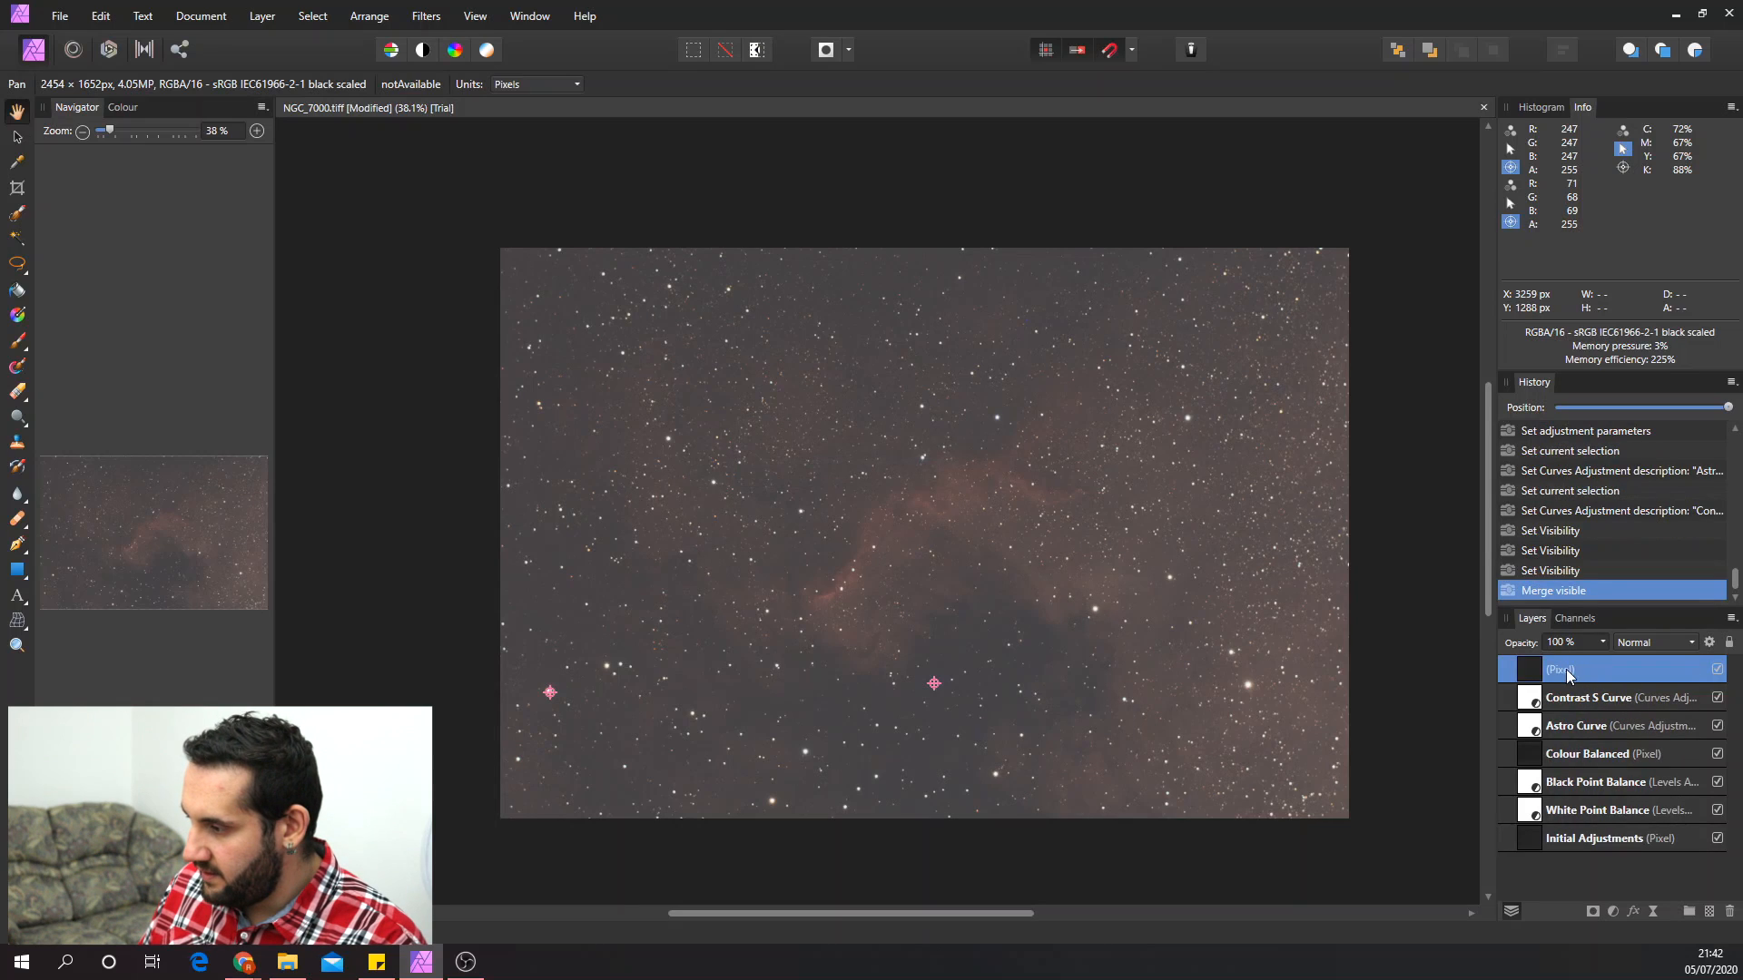
double_click(1567, 670)
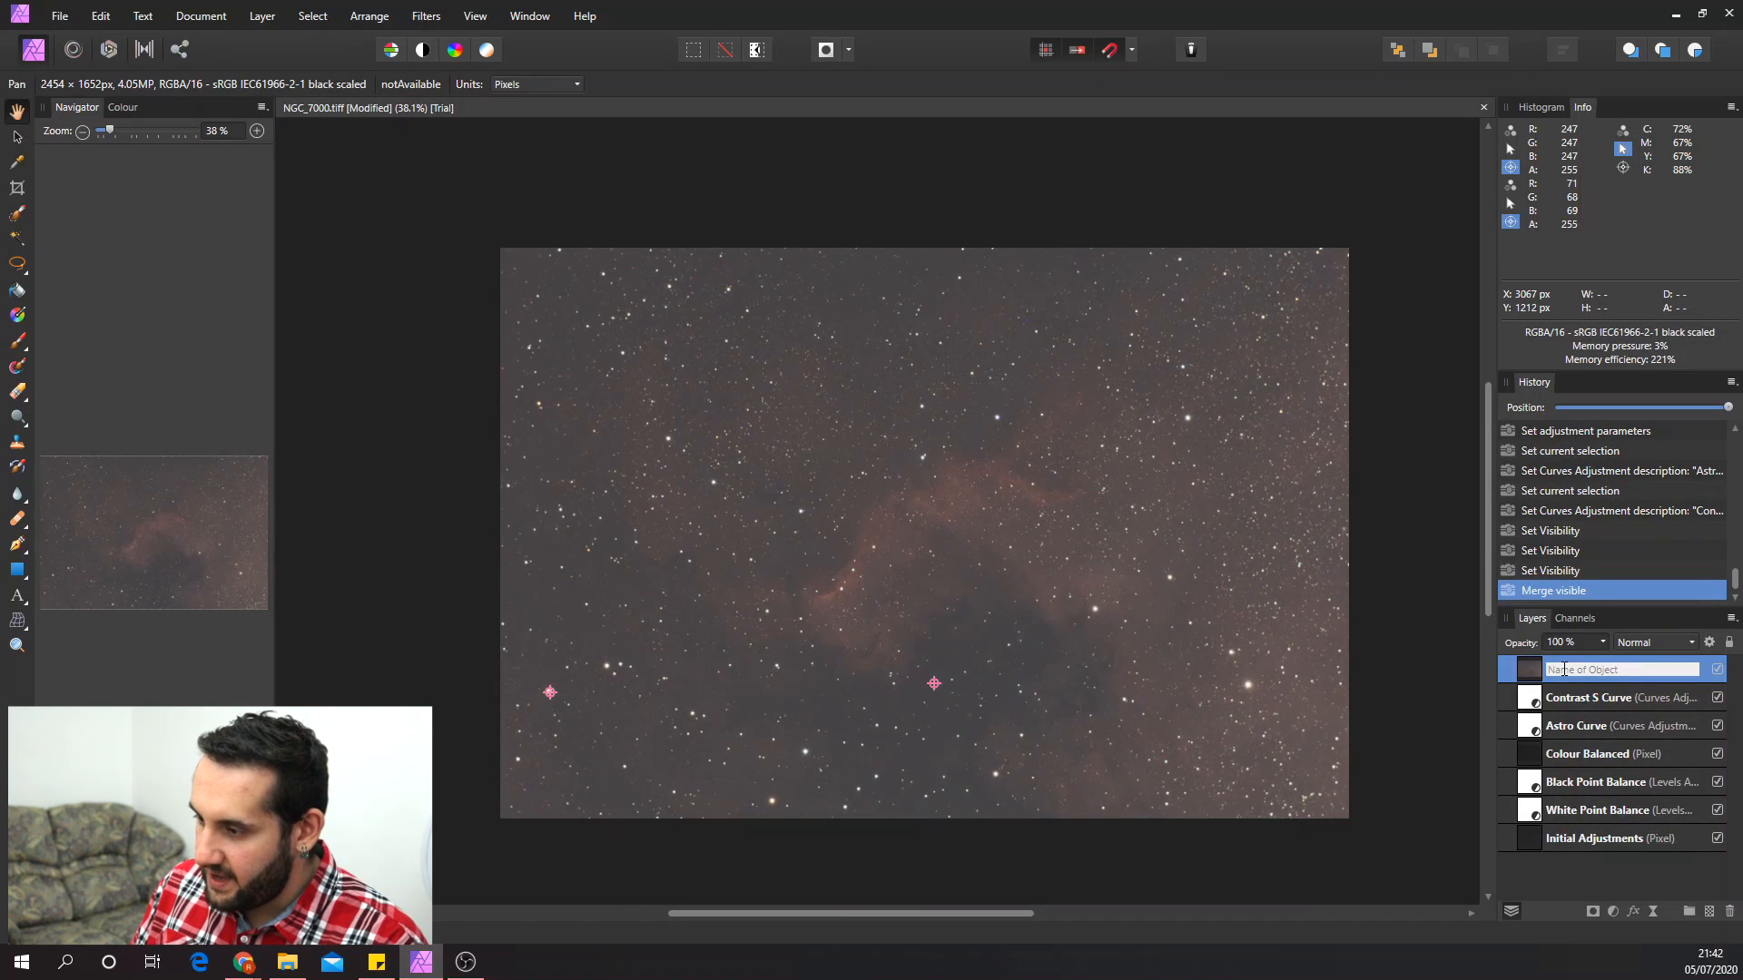
text(First Contrast)
key(Return)
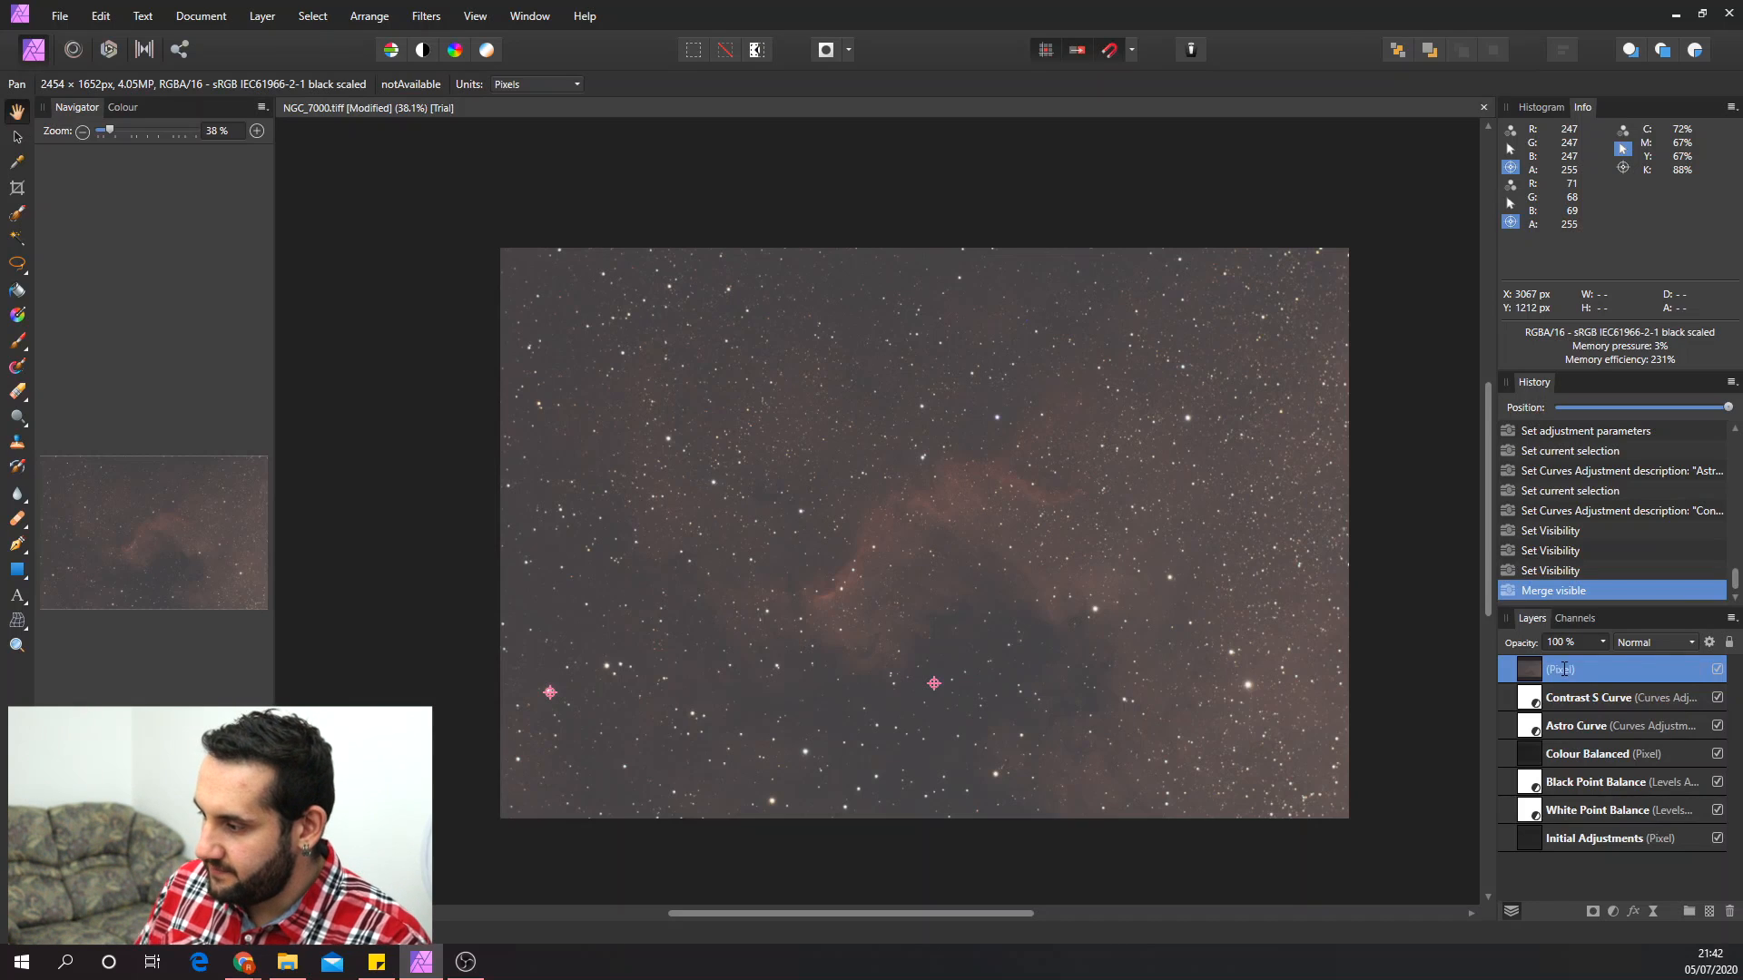
- Delete all layers beneath First Contrast, from Contrast S Curve down to Initial Adjustments
click(1652, 688)
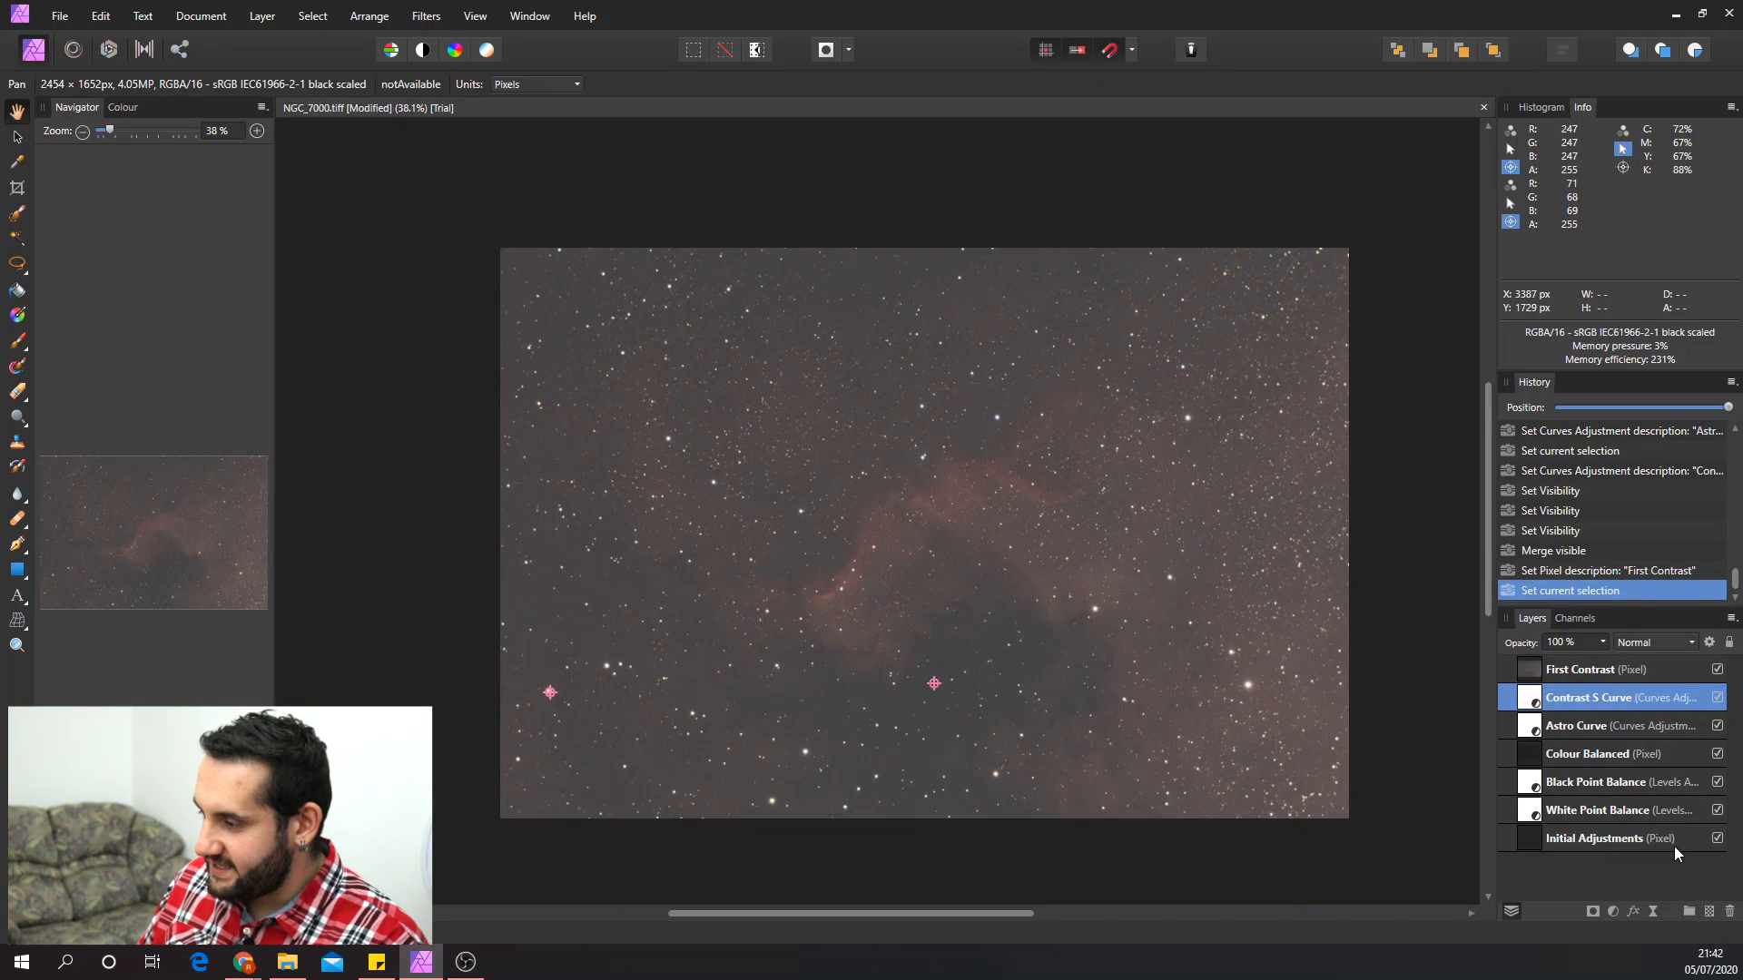
shift+click(1674, 846)
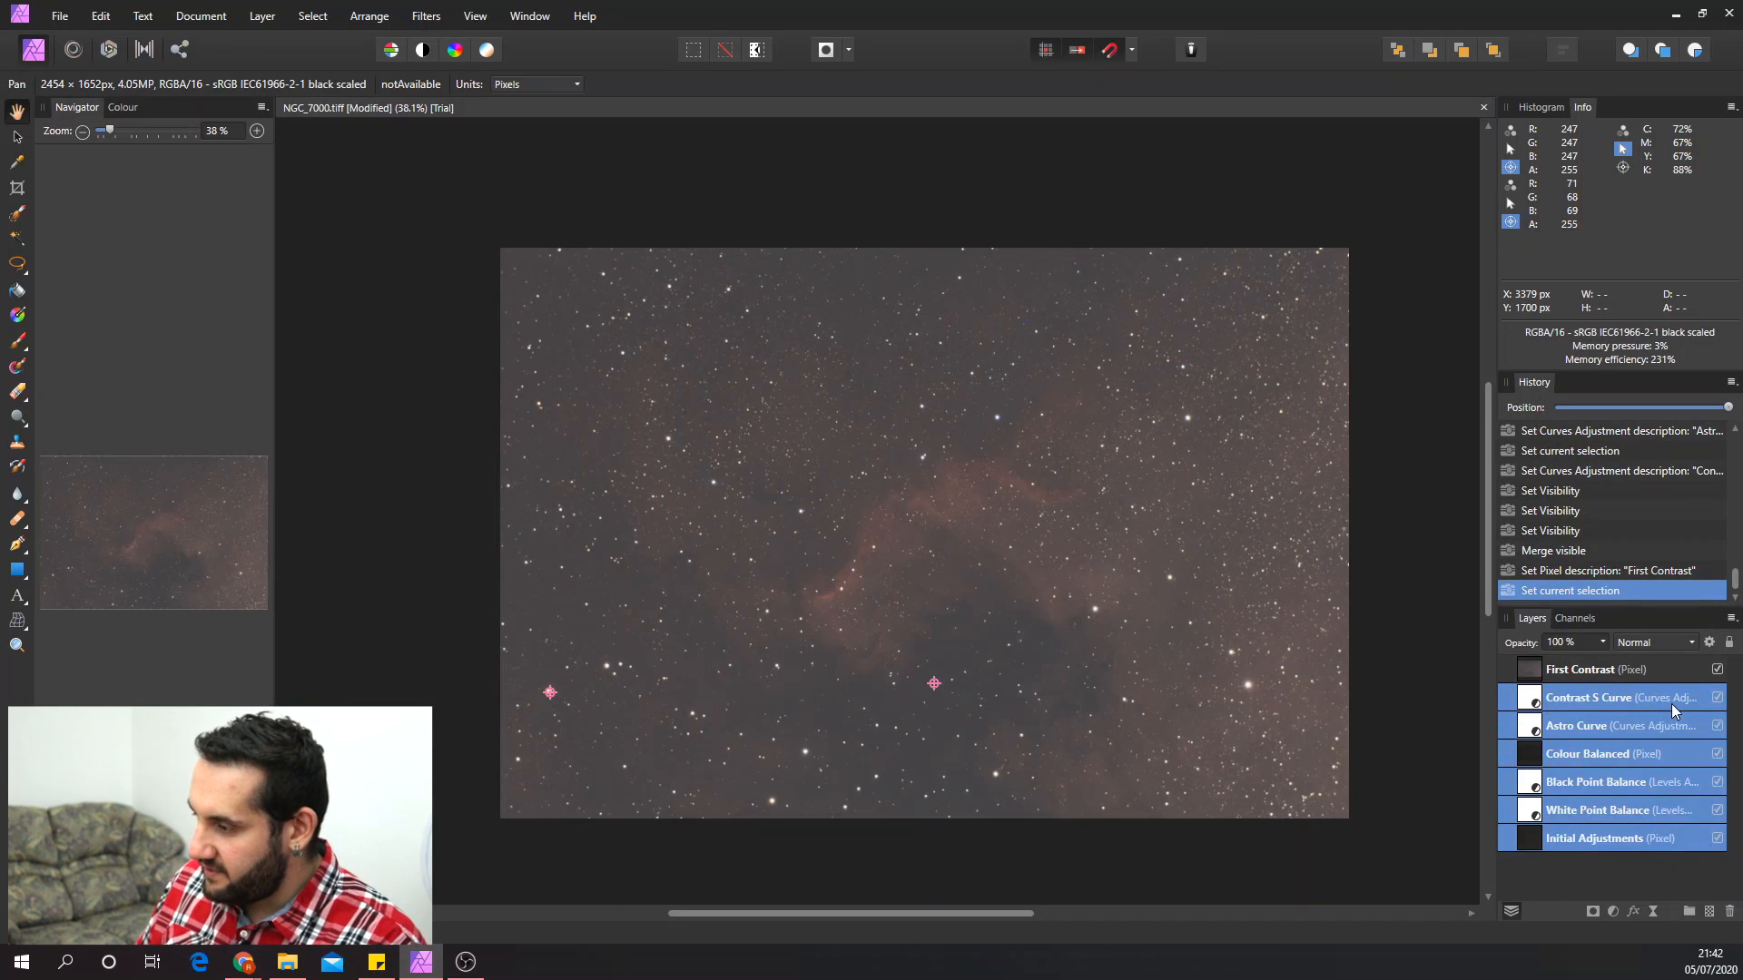
click(1729, 911)
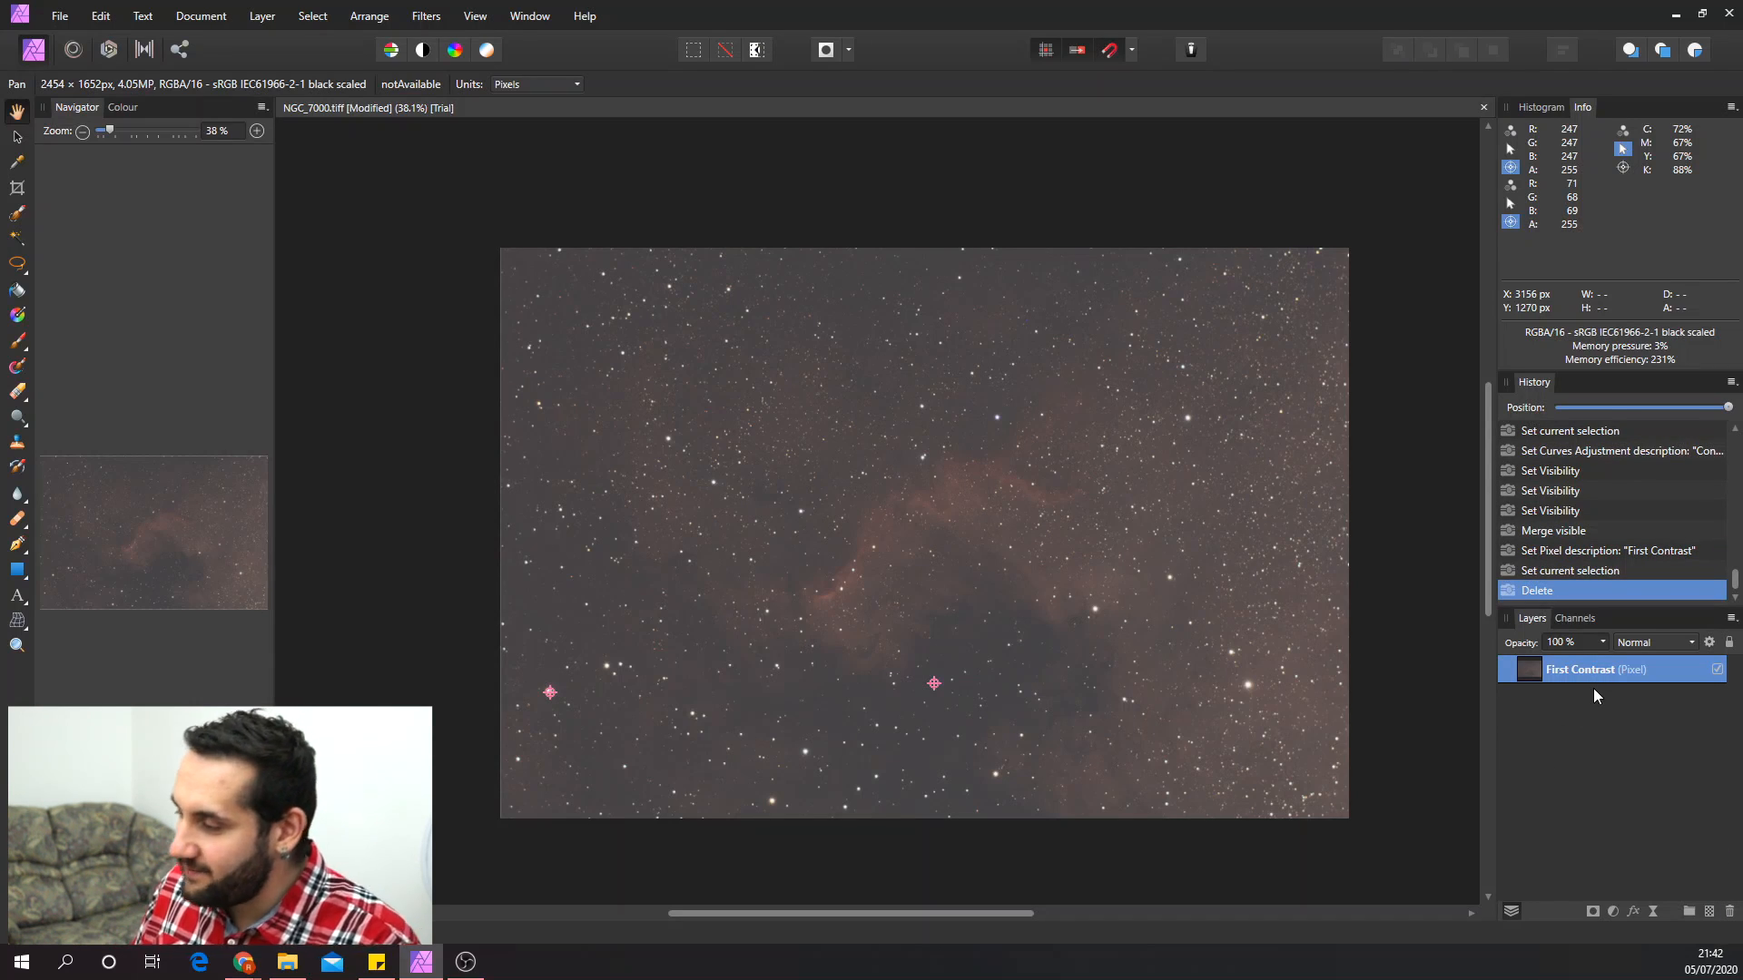
- Add a Curves adjustment above First Contrast and shape a gentle S-curve that deepens the sky, brightens the nebula and slightly lowers the white end point
click(1615, 911)
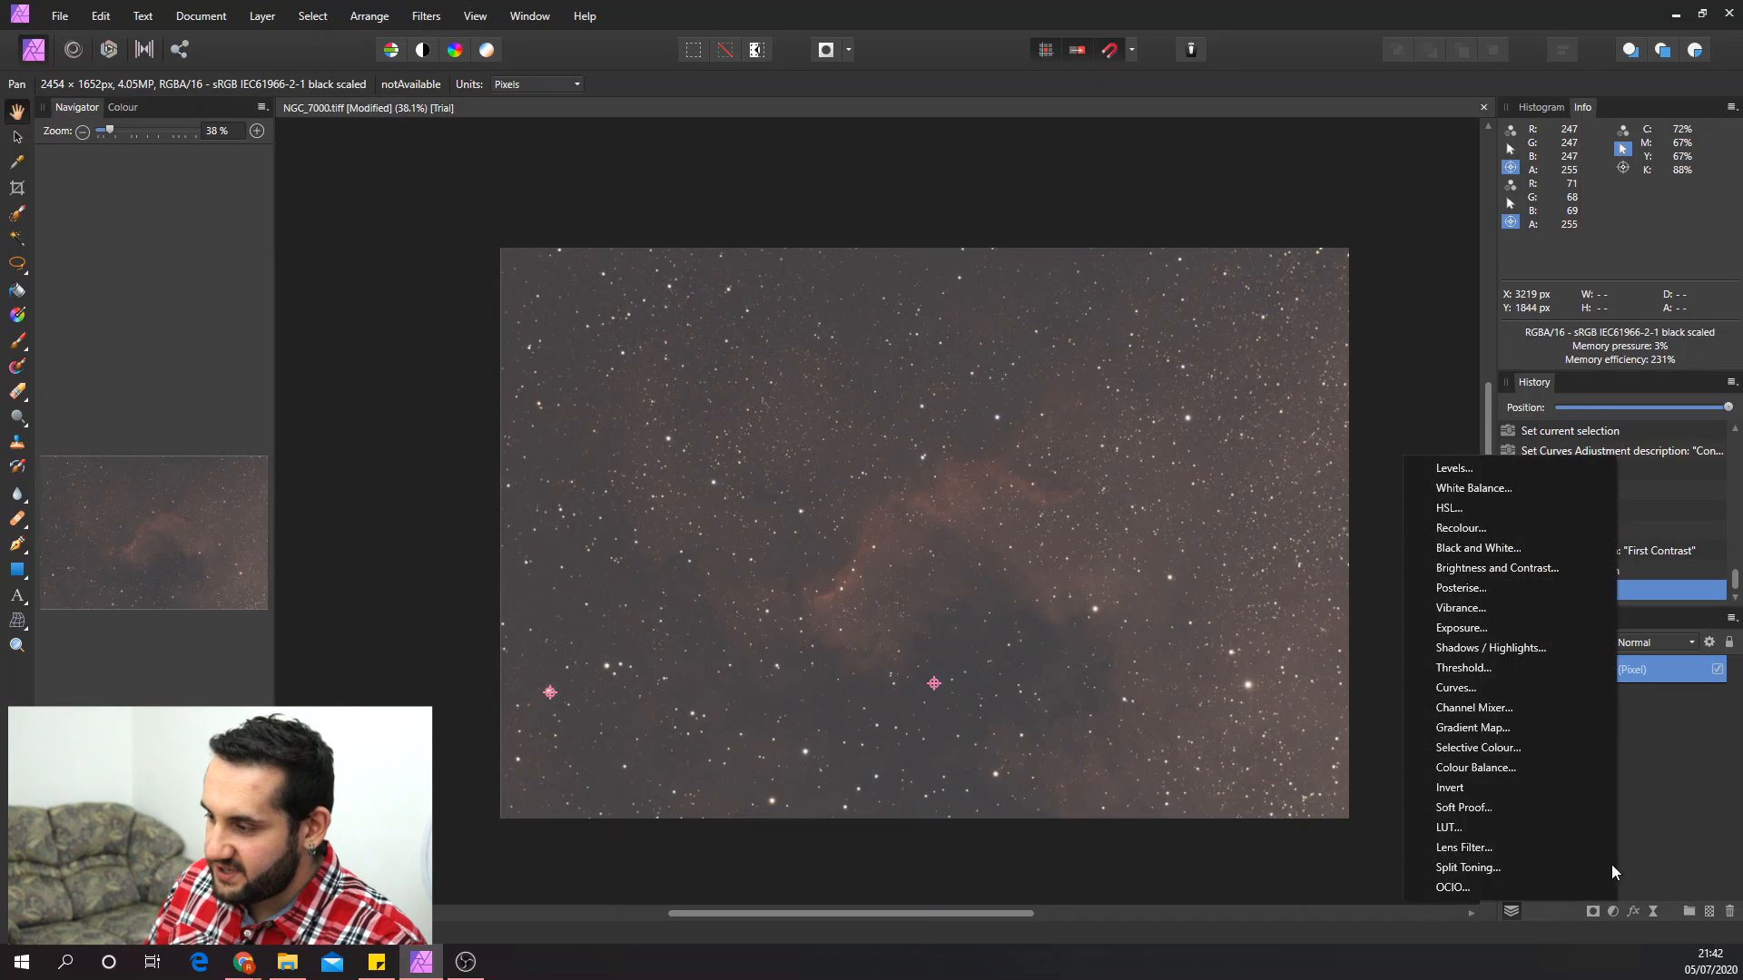
click(1501, 690)
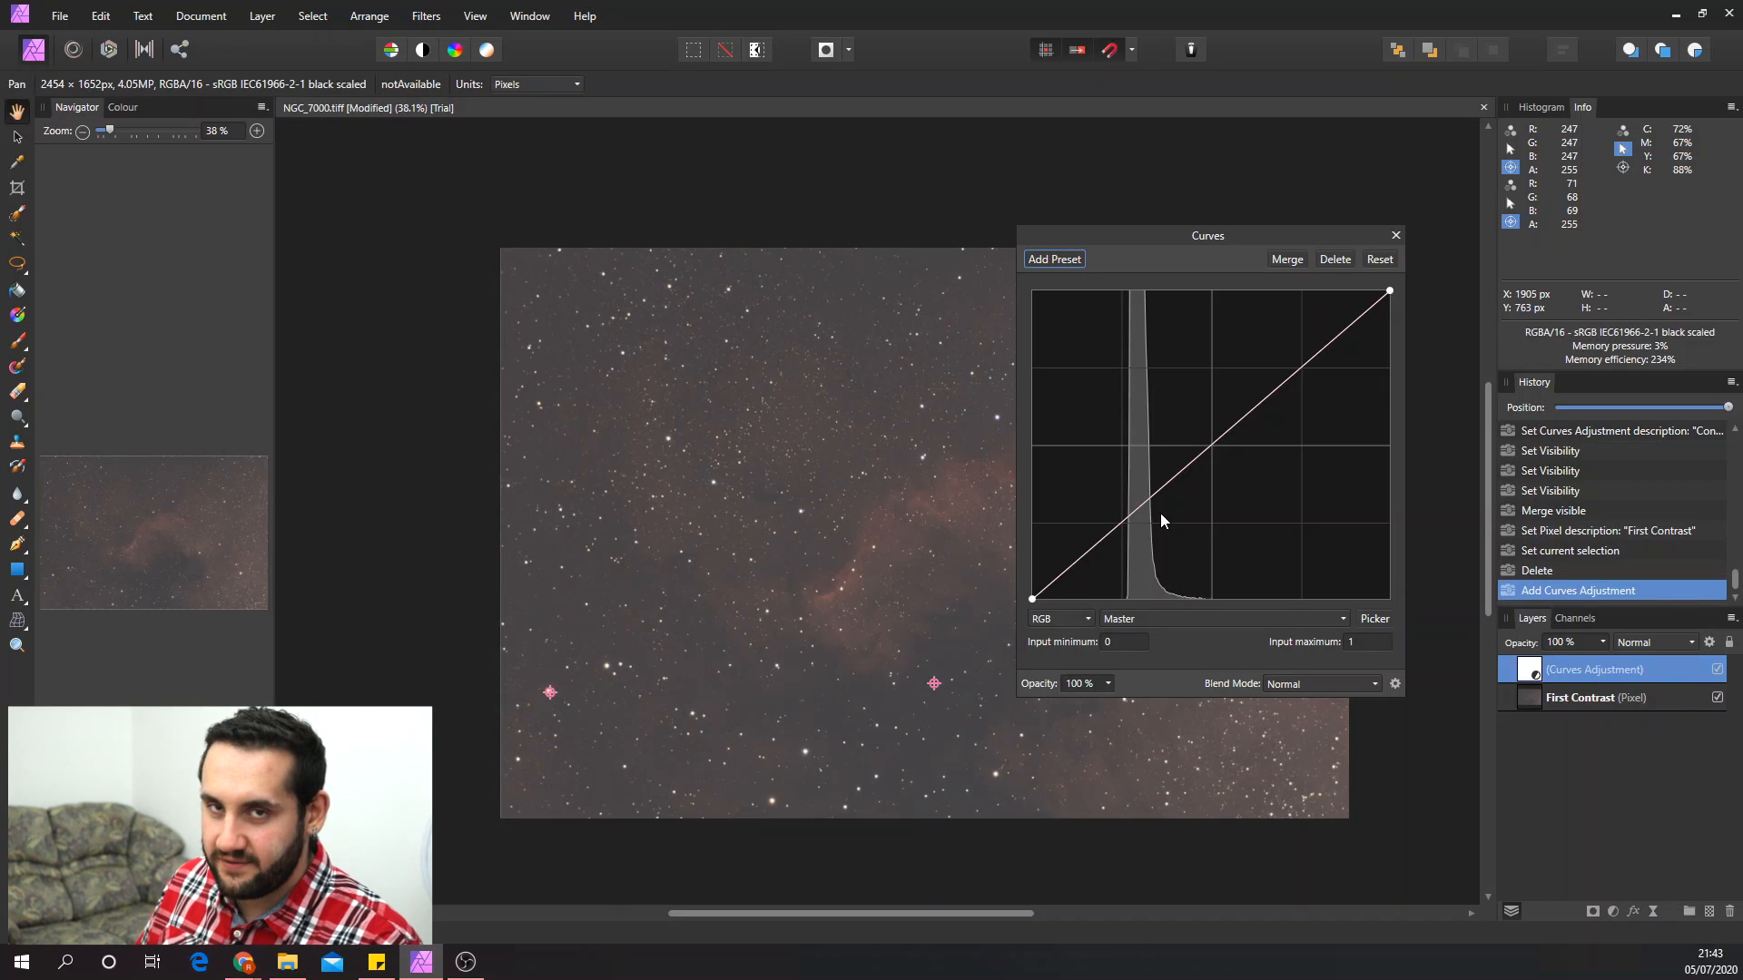
drag(1123, 525, 1157, 469)
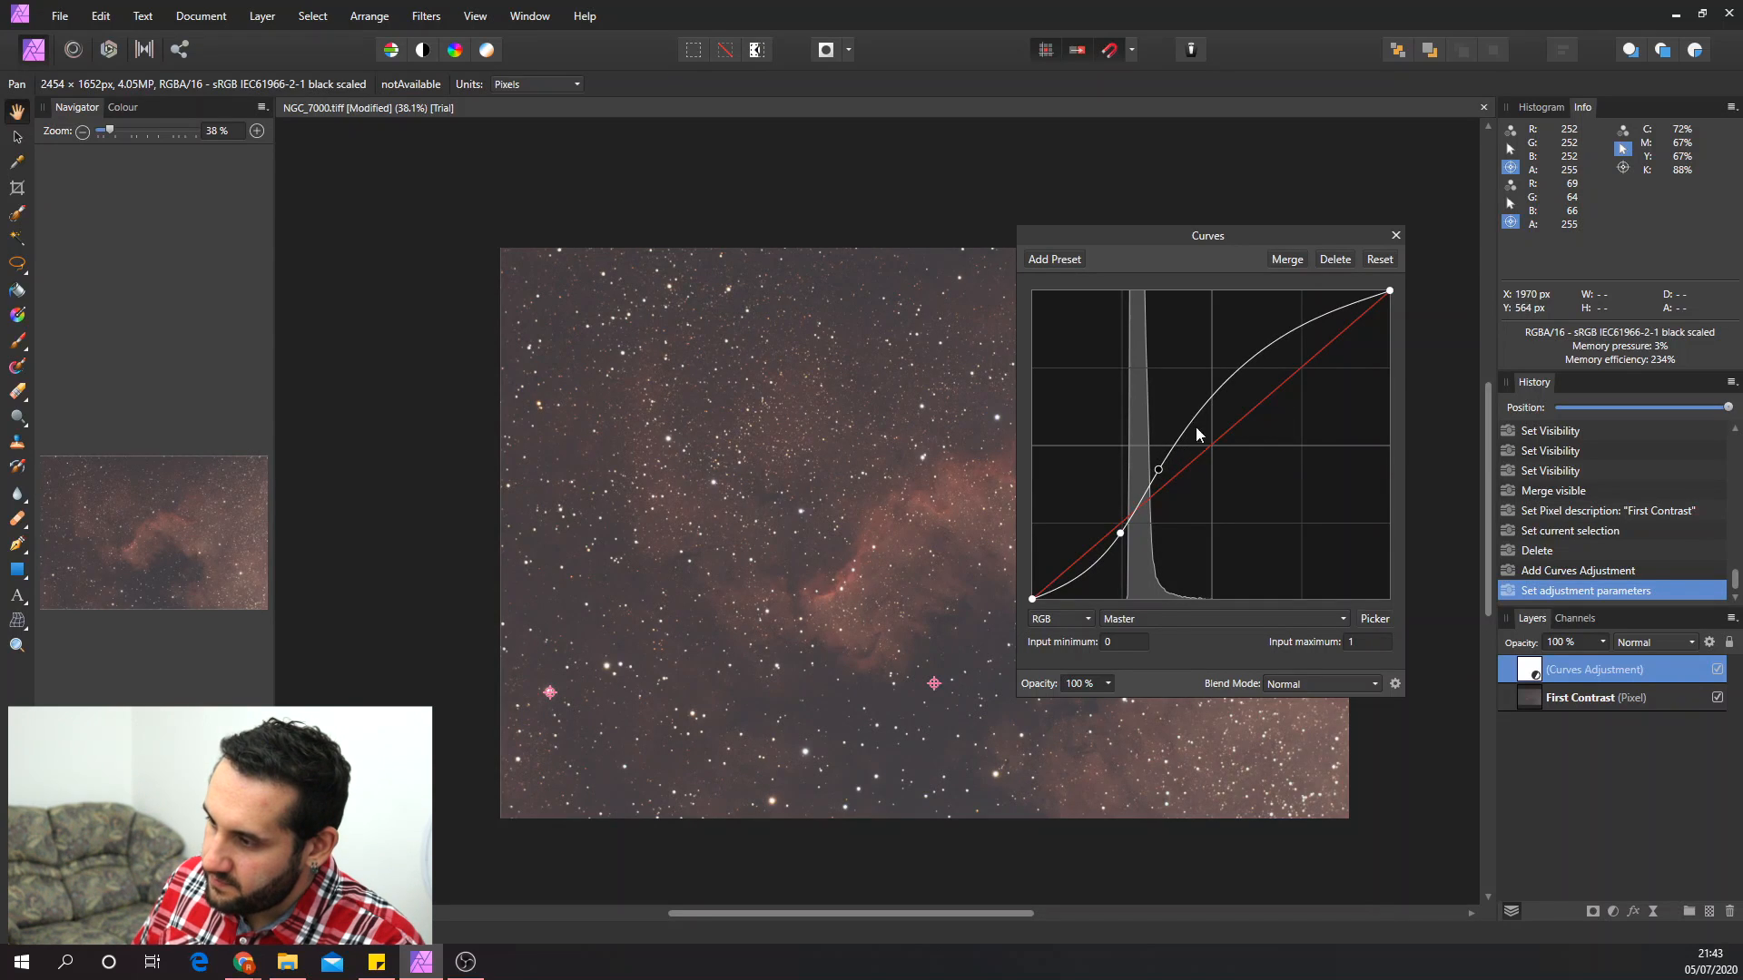
click(1227, 385)
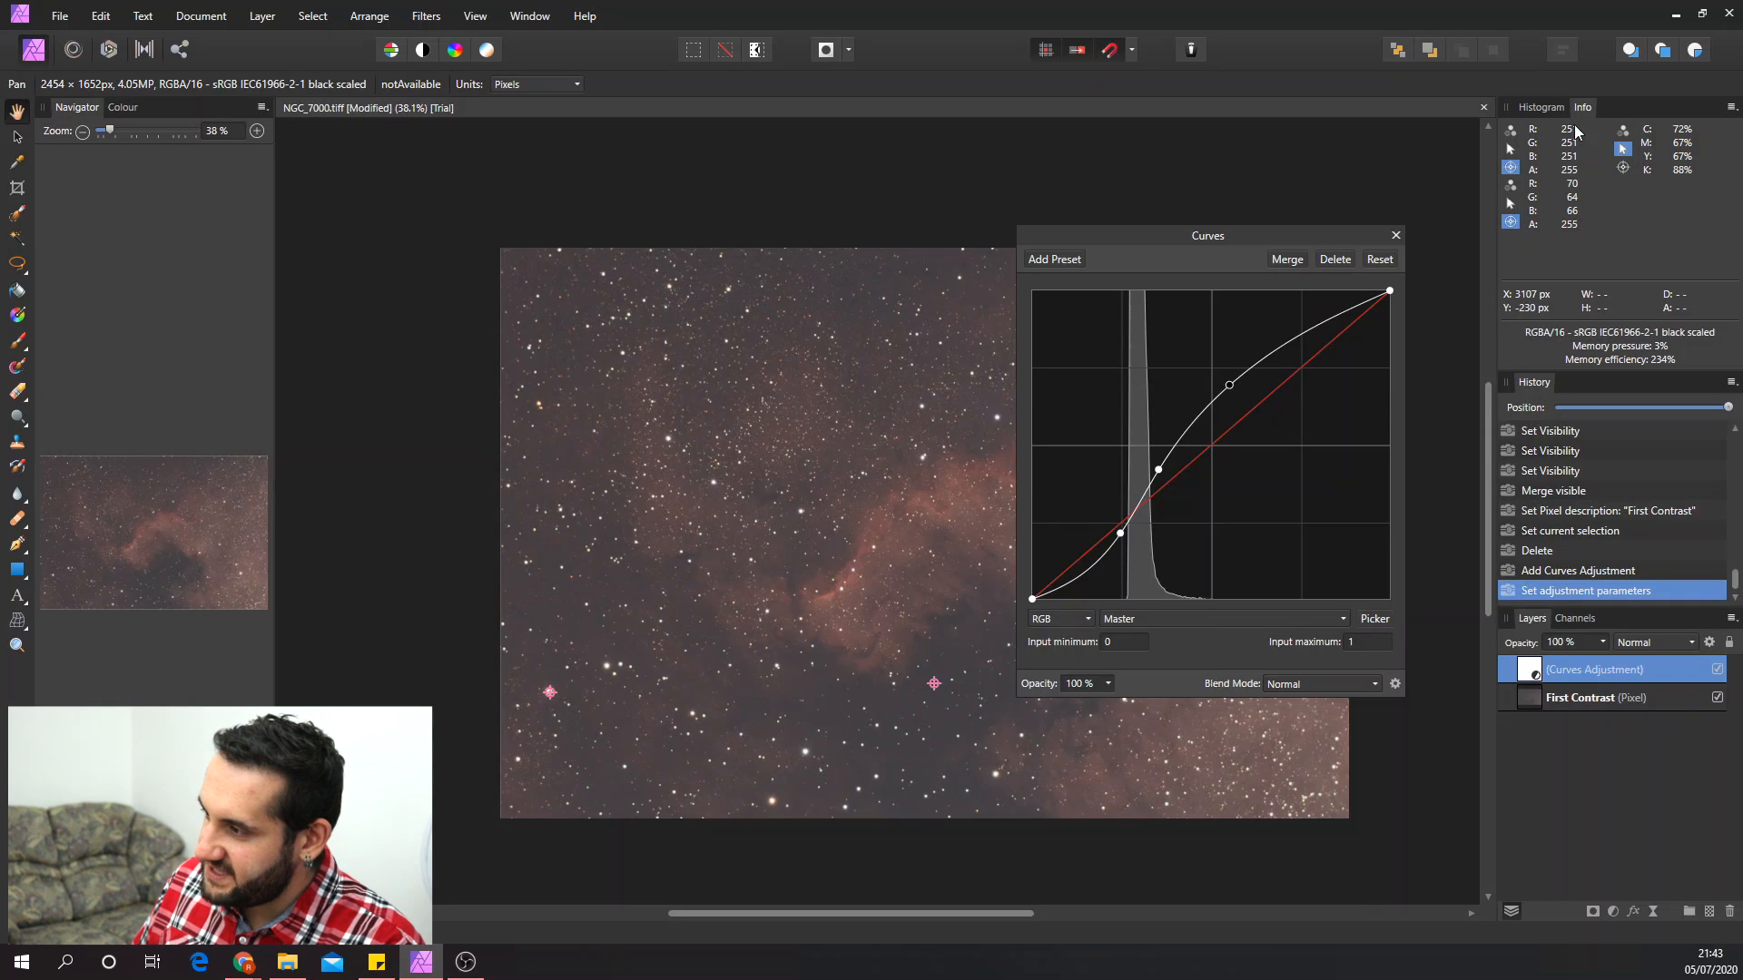
click(1391, 292)
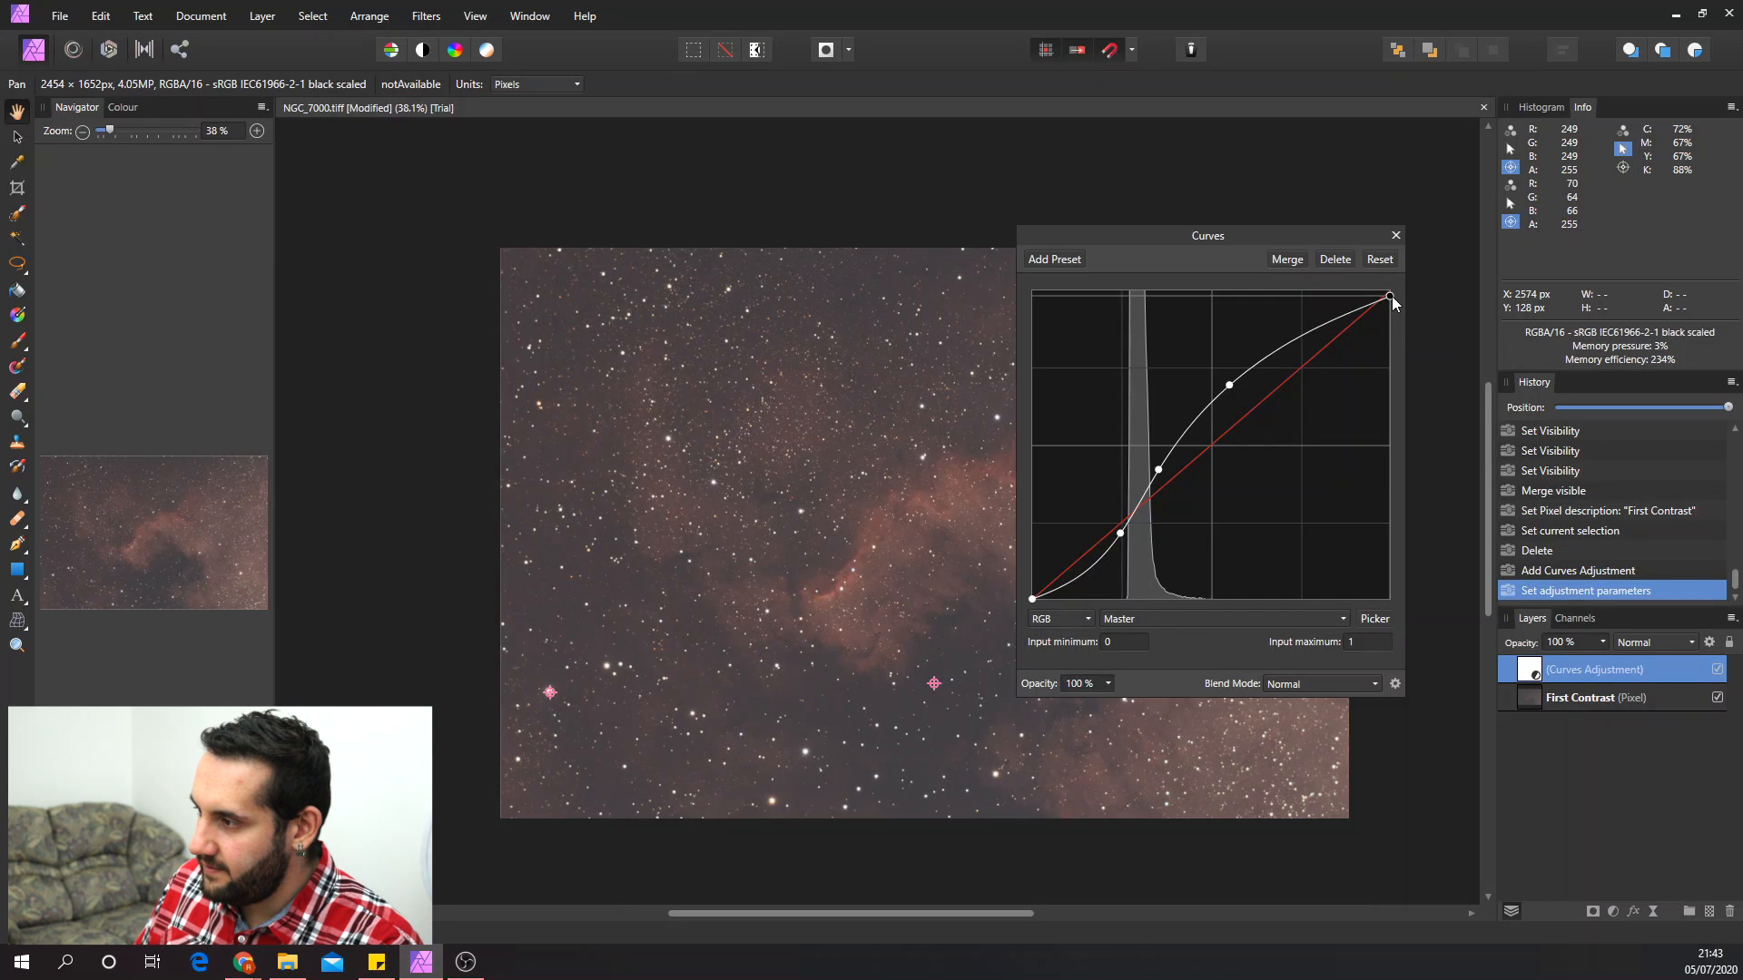
click(1396, 235)
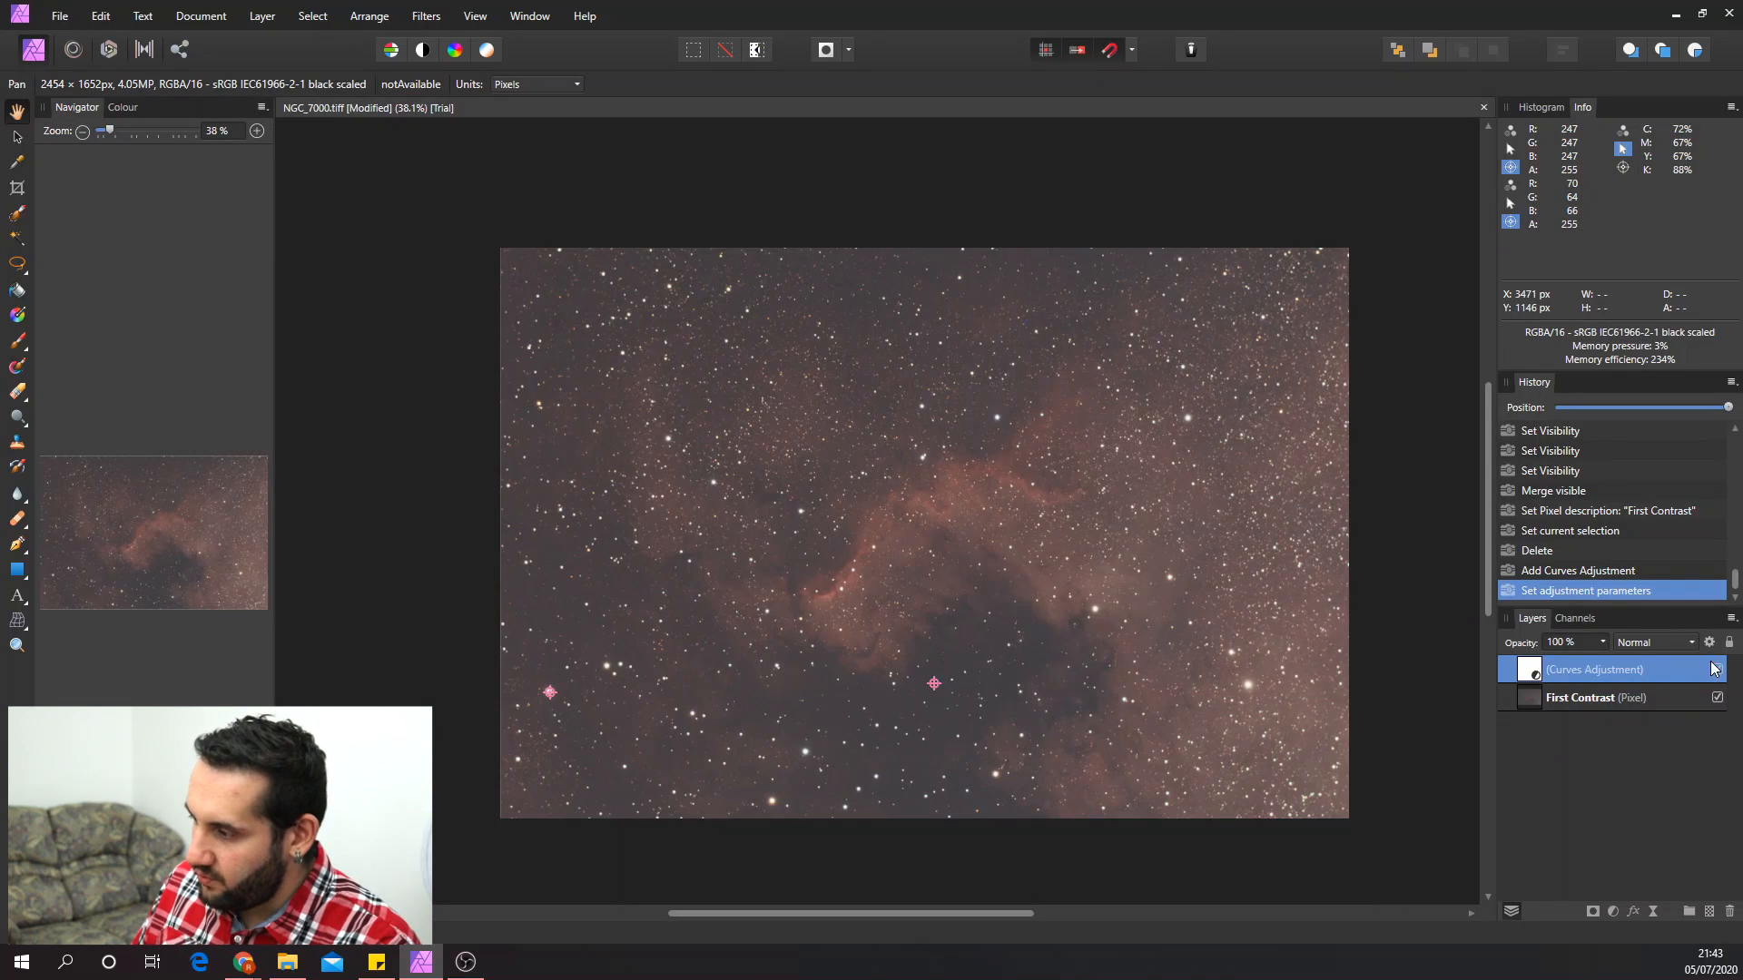
- Compare the image with and without the new Curves adjustment, and merge the adjustment down into First Contrast
click(1718, 669)
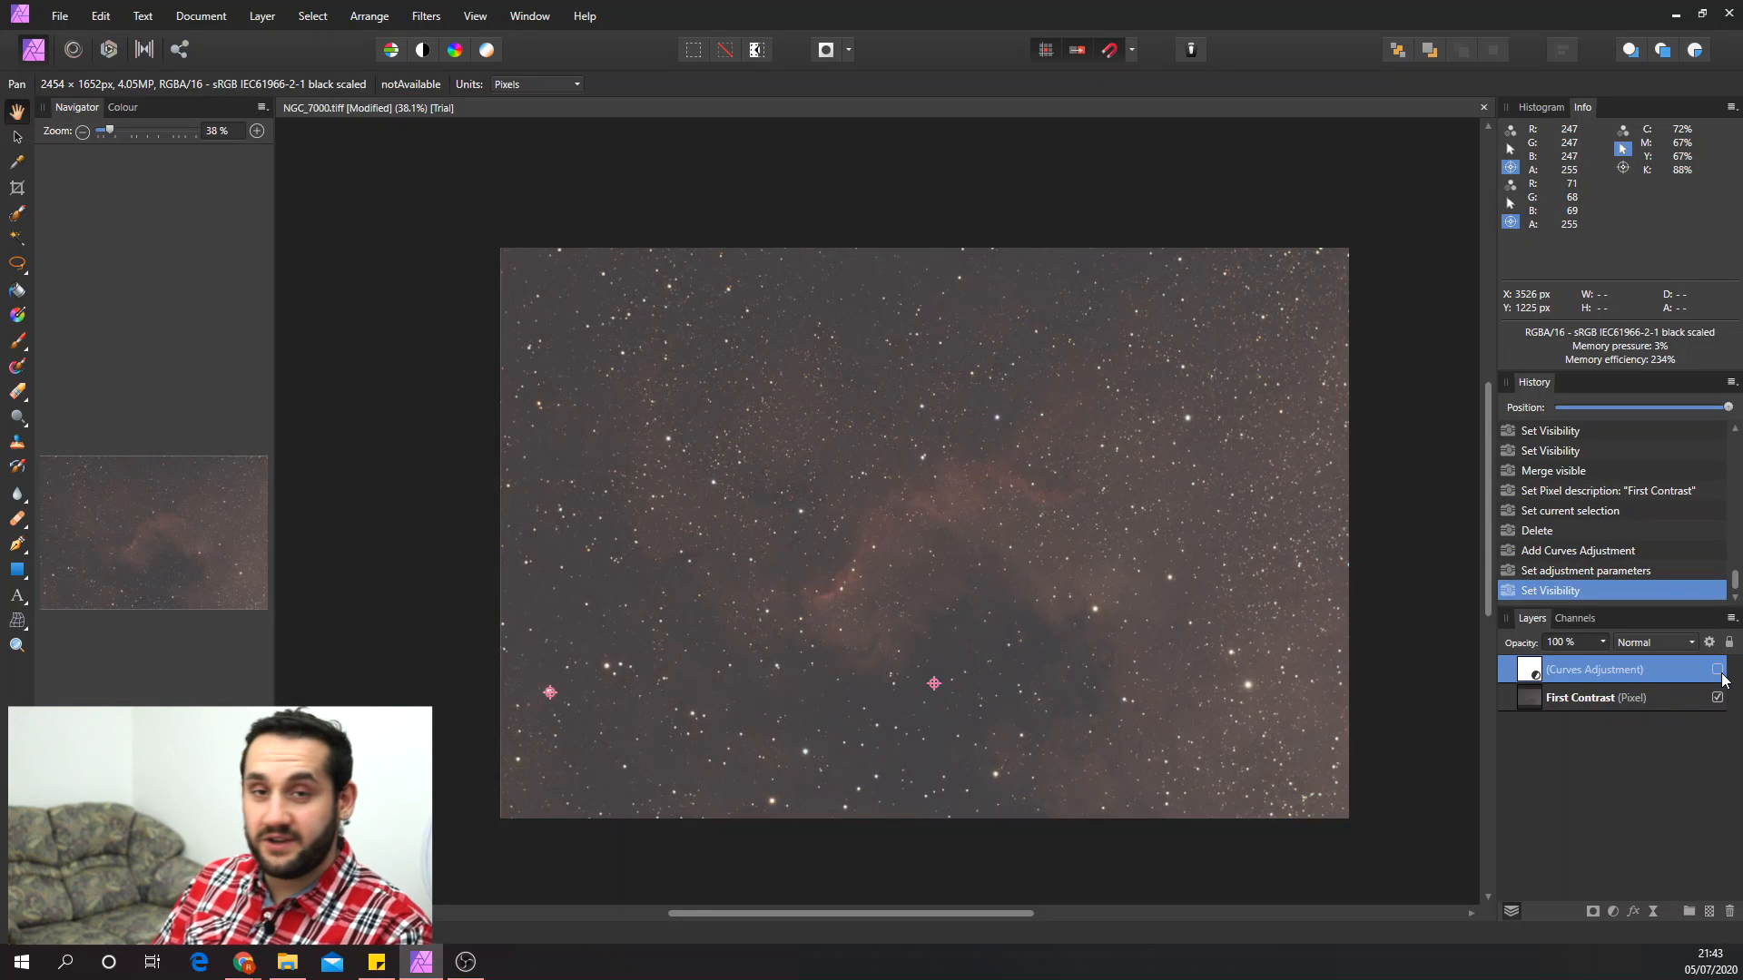
click(1718, 670)
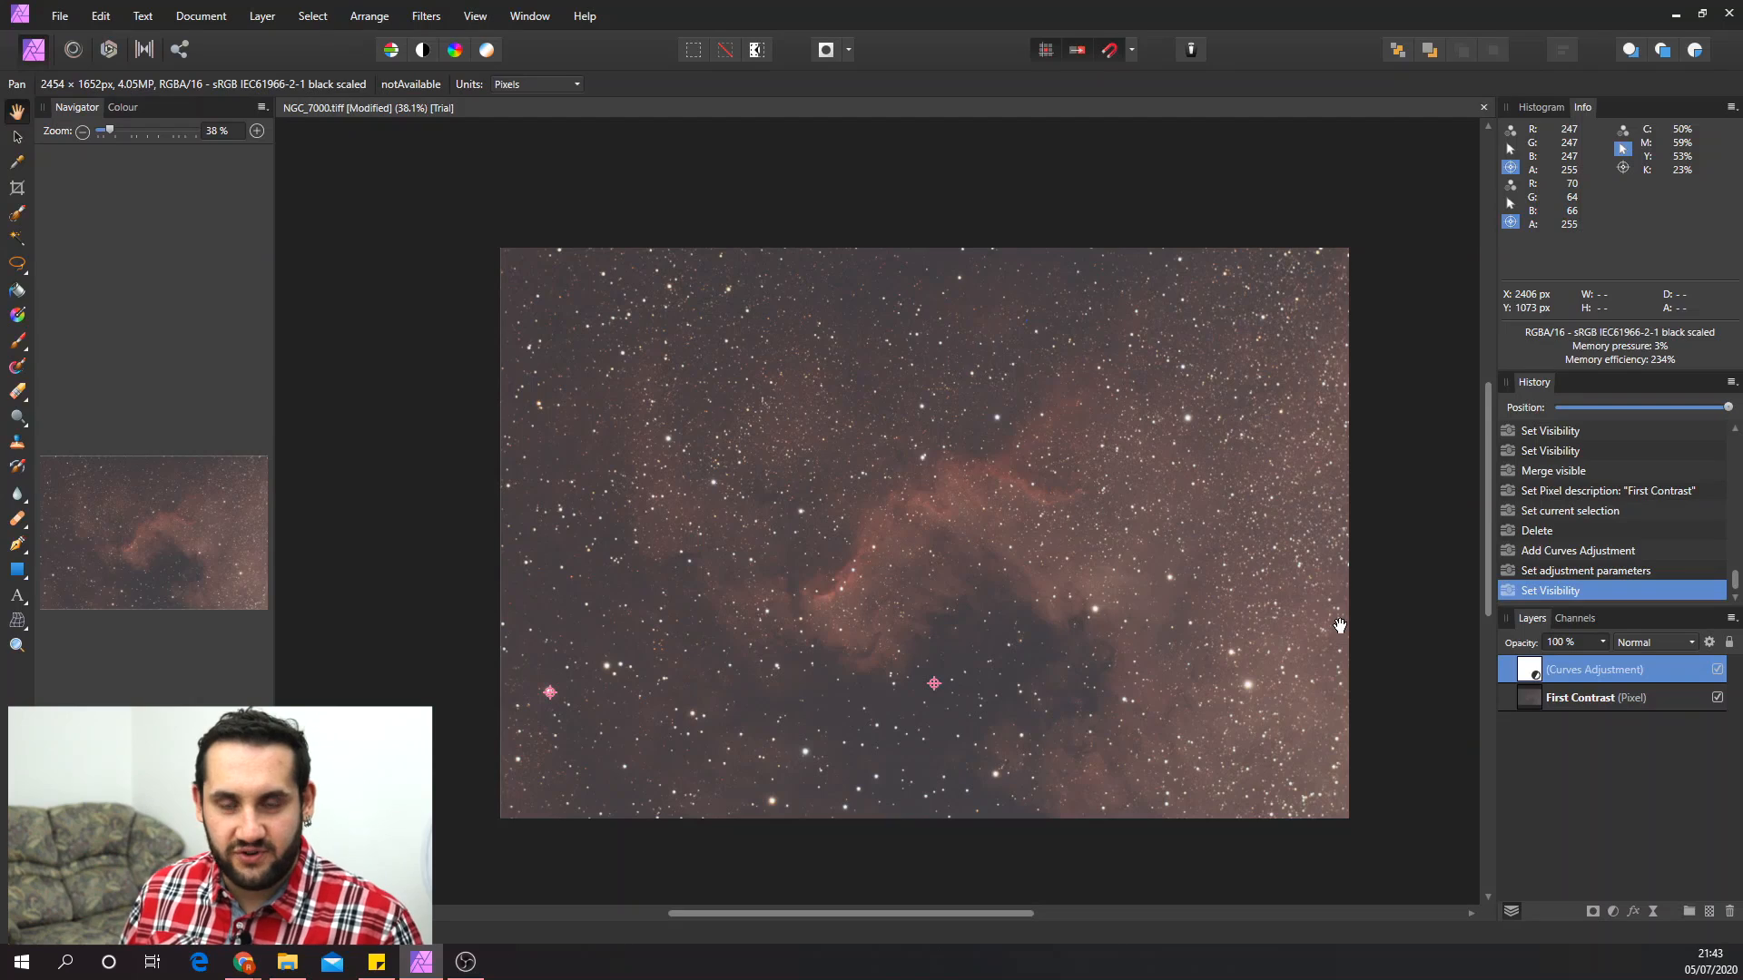
right_click(1677, 672)
click(1538, 424)
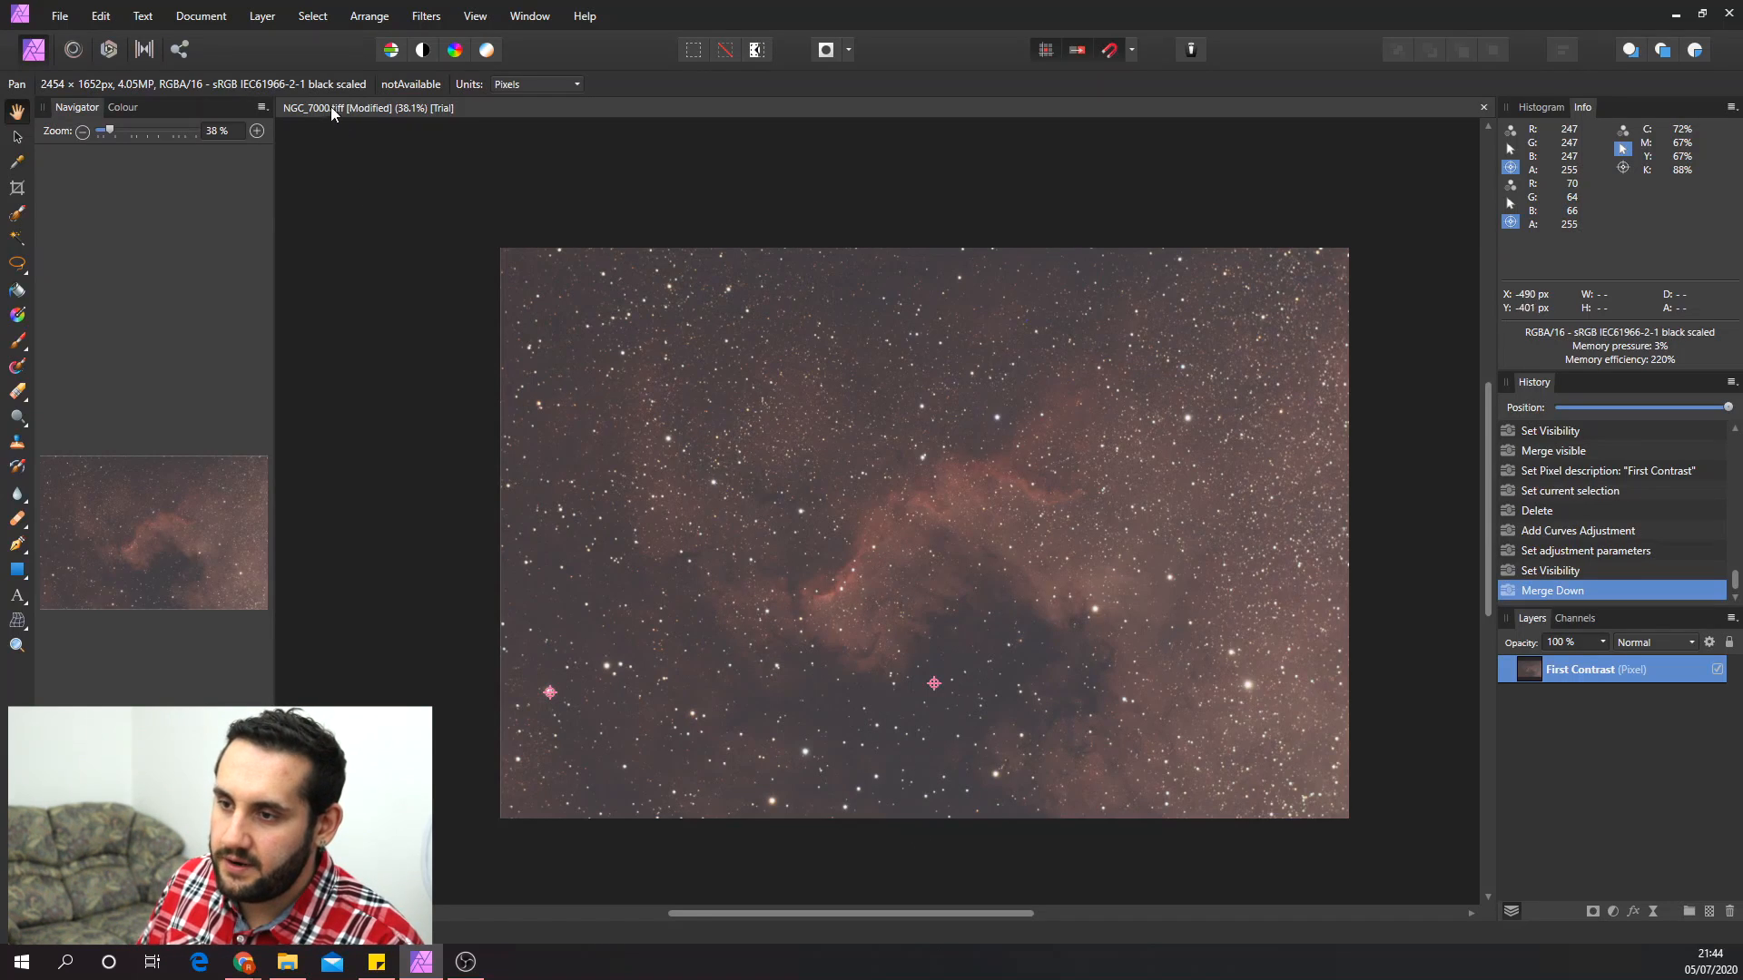
- Select the dark sky background by sampled colour, using a 7% tolerance and the RGB Cube model
click(312, 16)
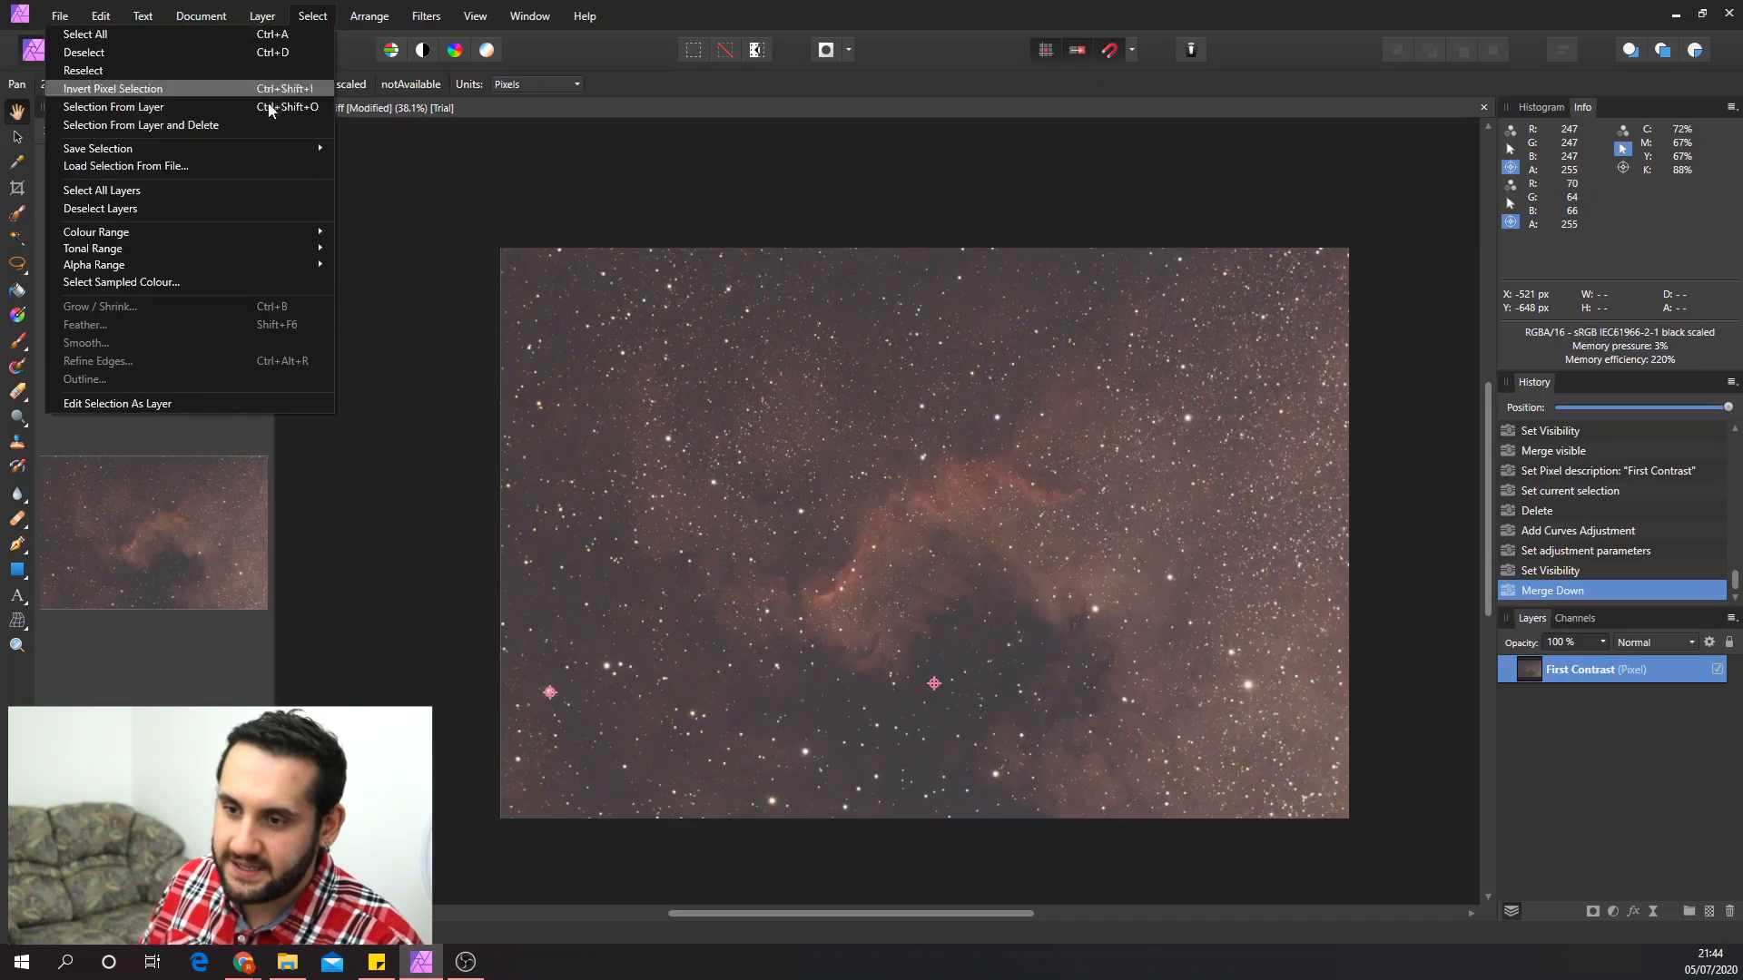
click(195, 282)
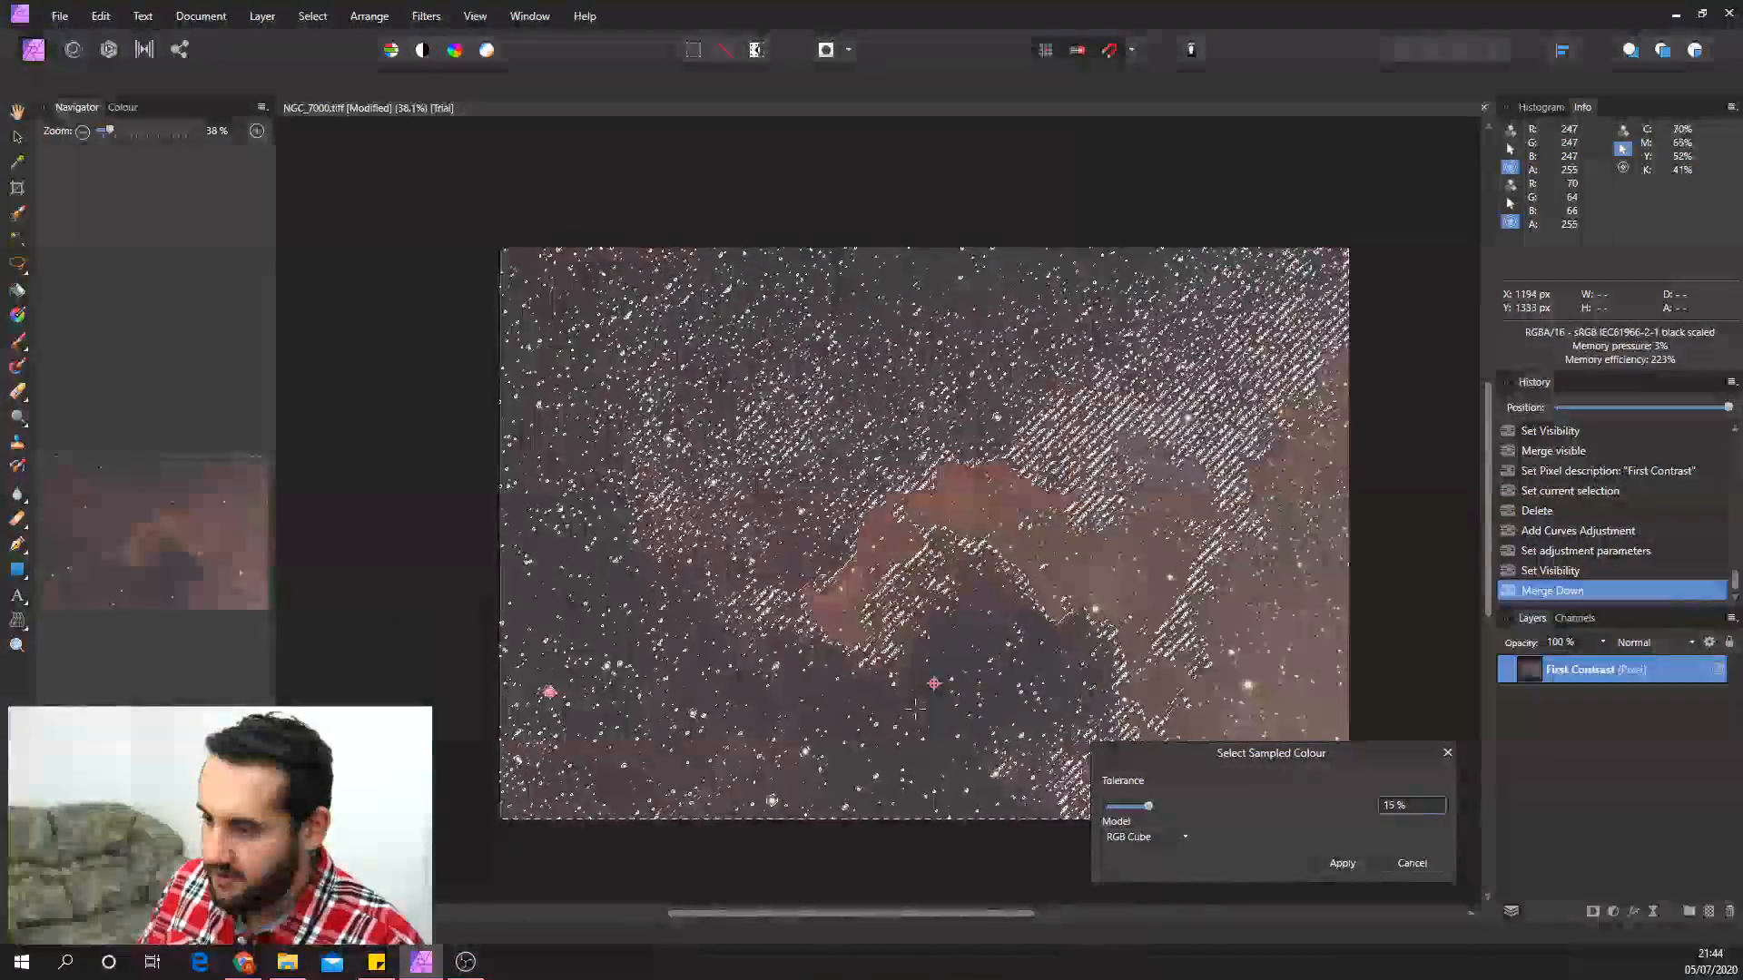
mouse_move(1148, 808)
mouse_down()
mouse_move(1097, 803)
mouse_move(1161, 806)
mouse_move(1127, 801)
mouse_up()
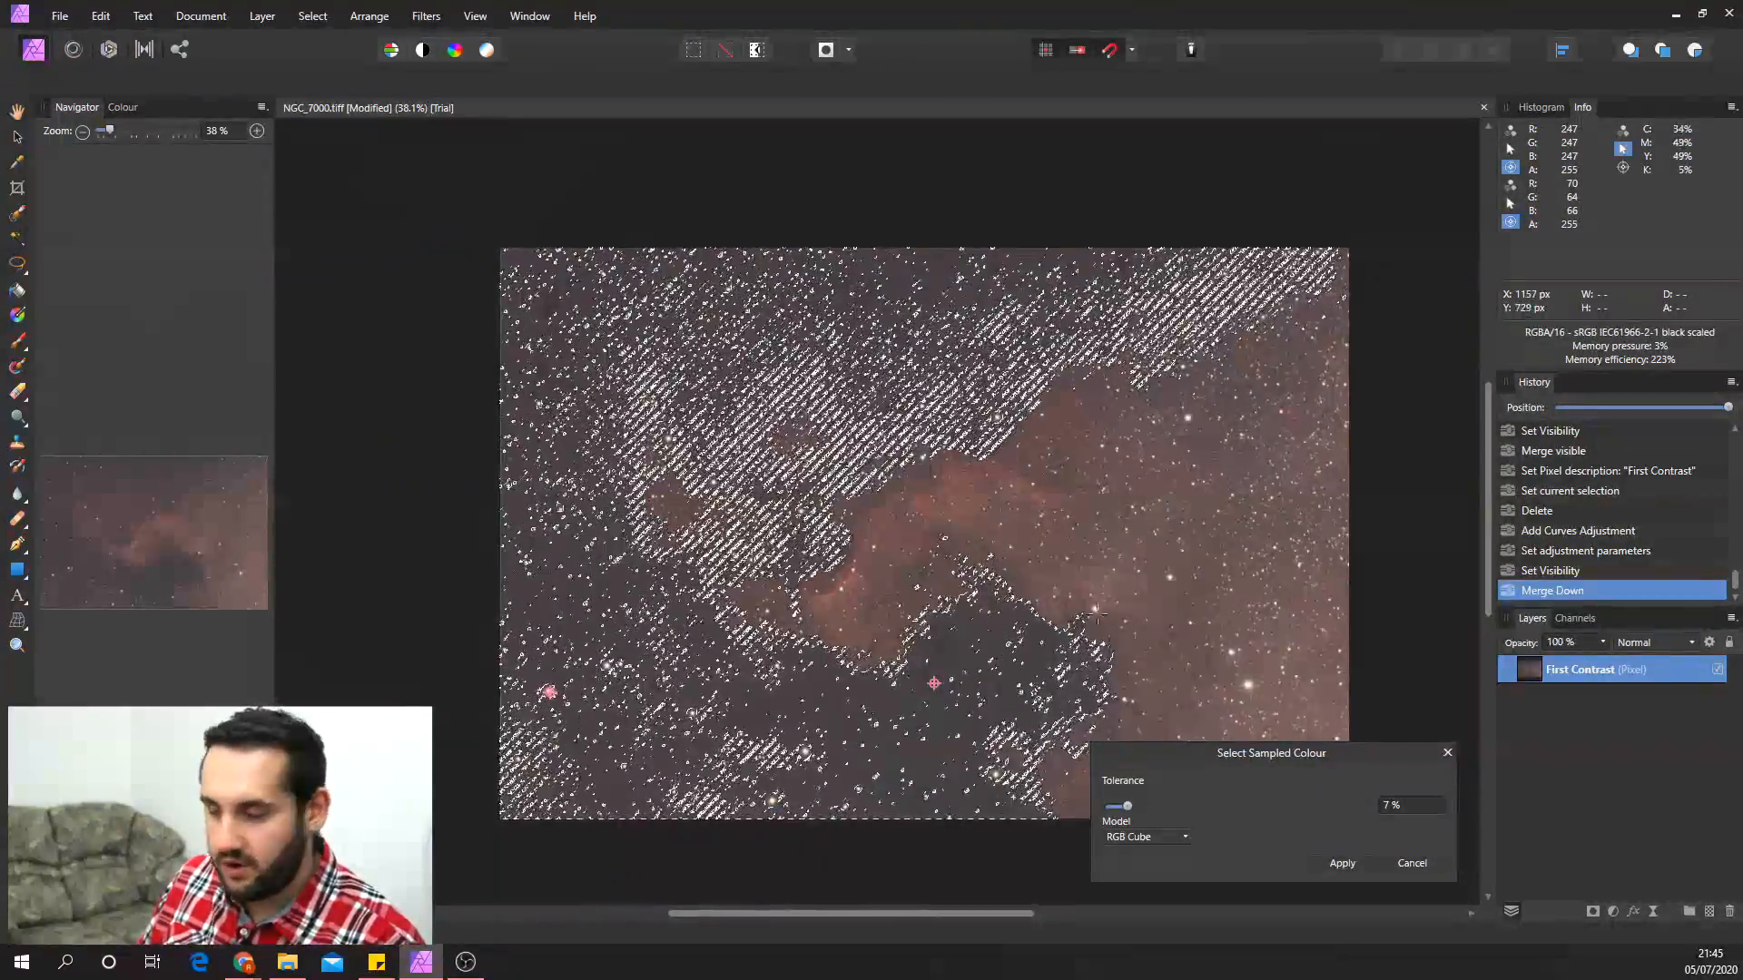
click(1344, 863)
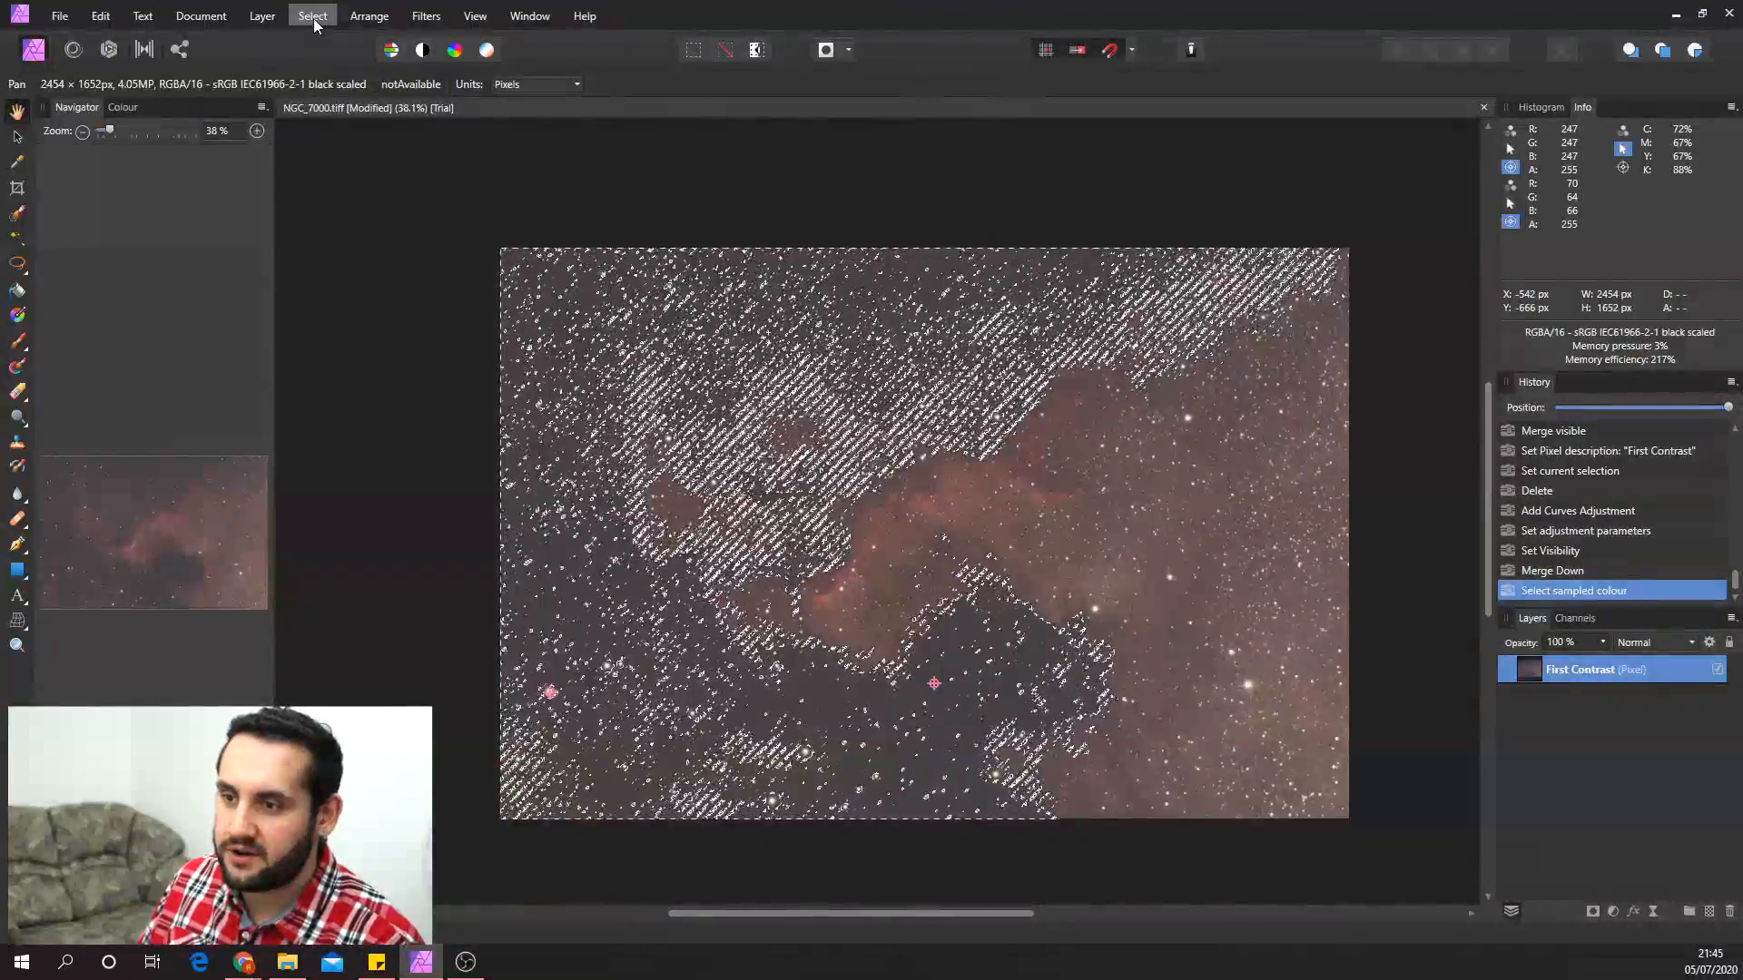
- Feather the dark sky selection with a 30 px radius
click(314, 17)
click(110, 325)
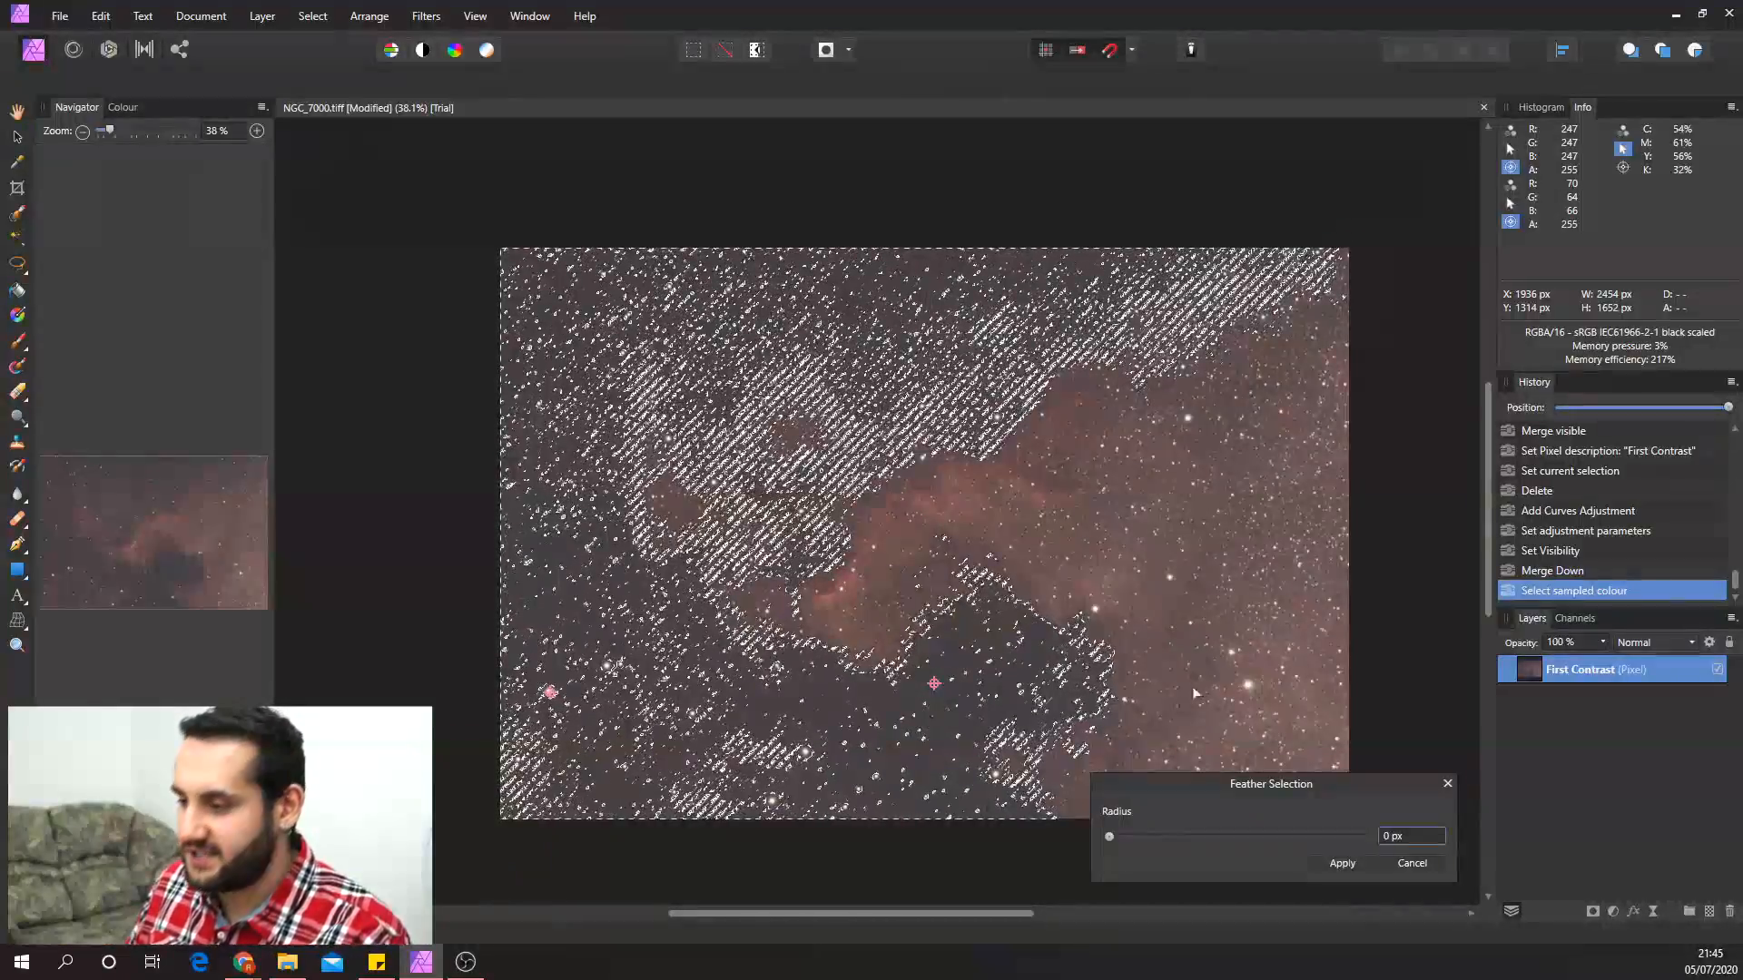
drag(1108, 837, 1116, 843)
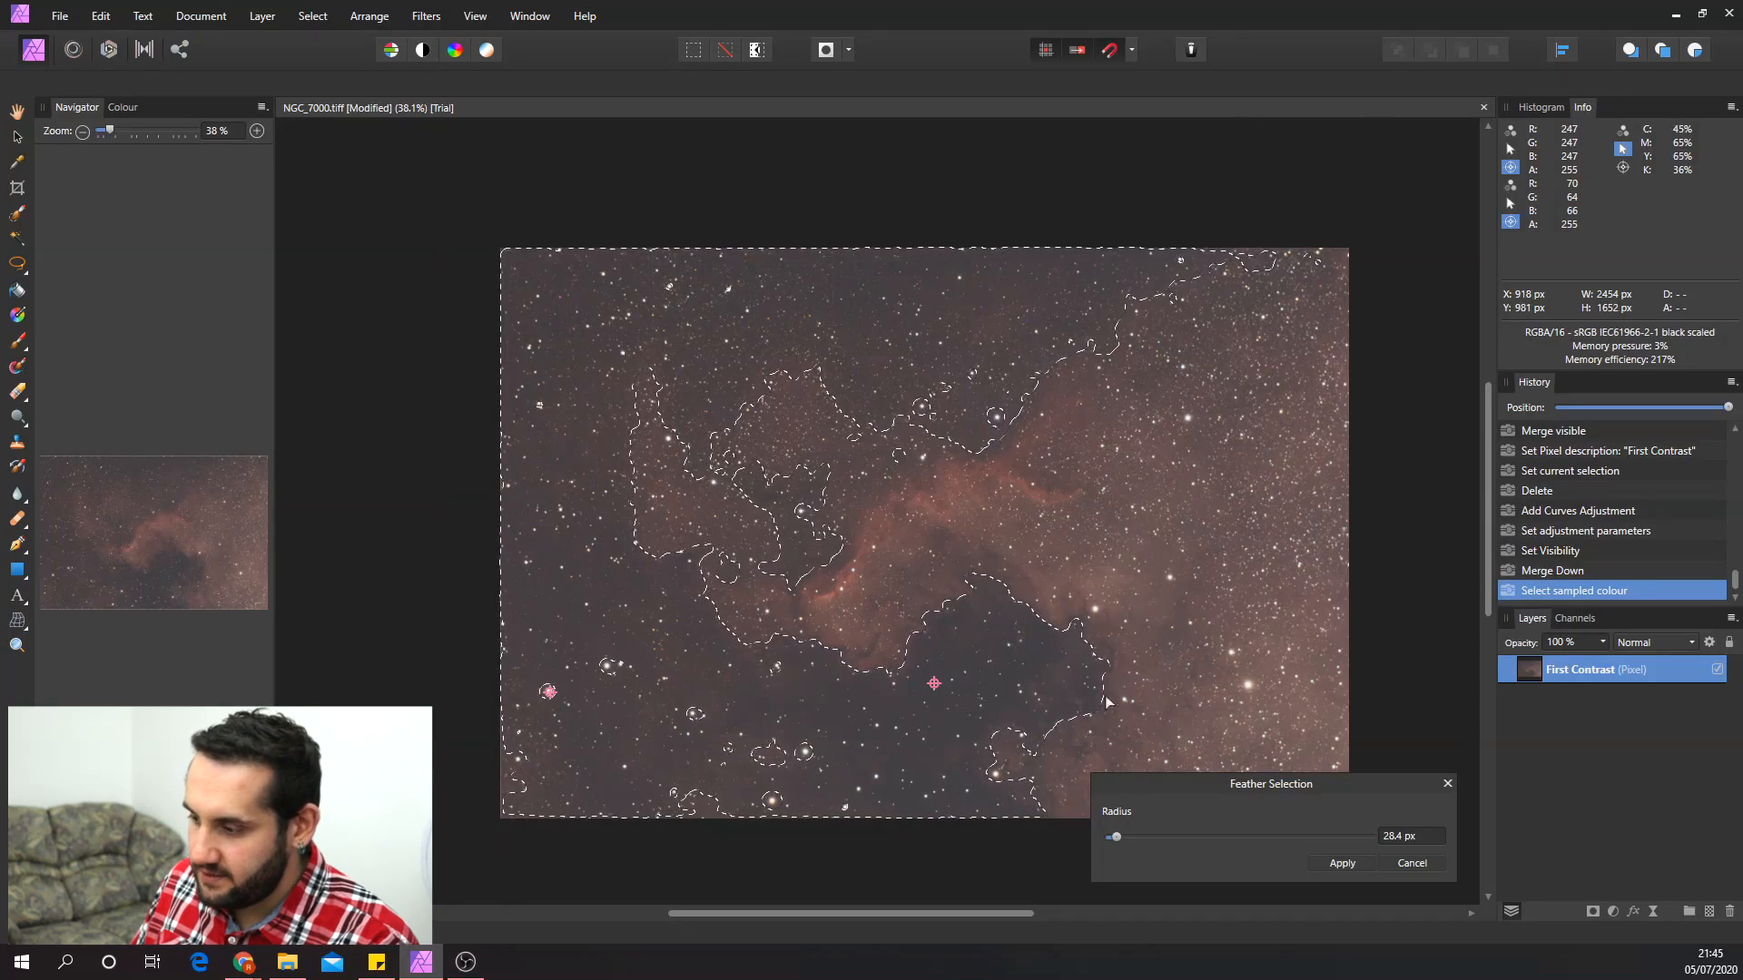
click(1416, 835)
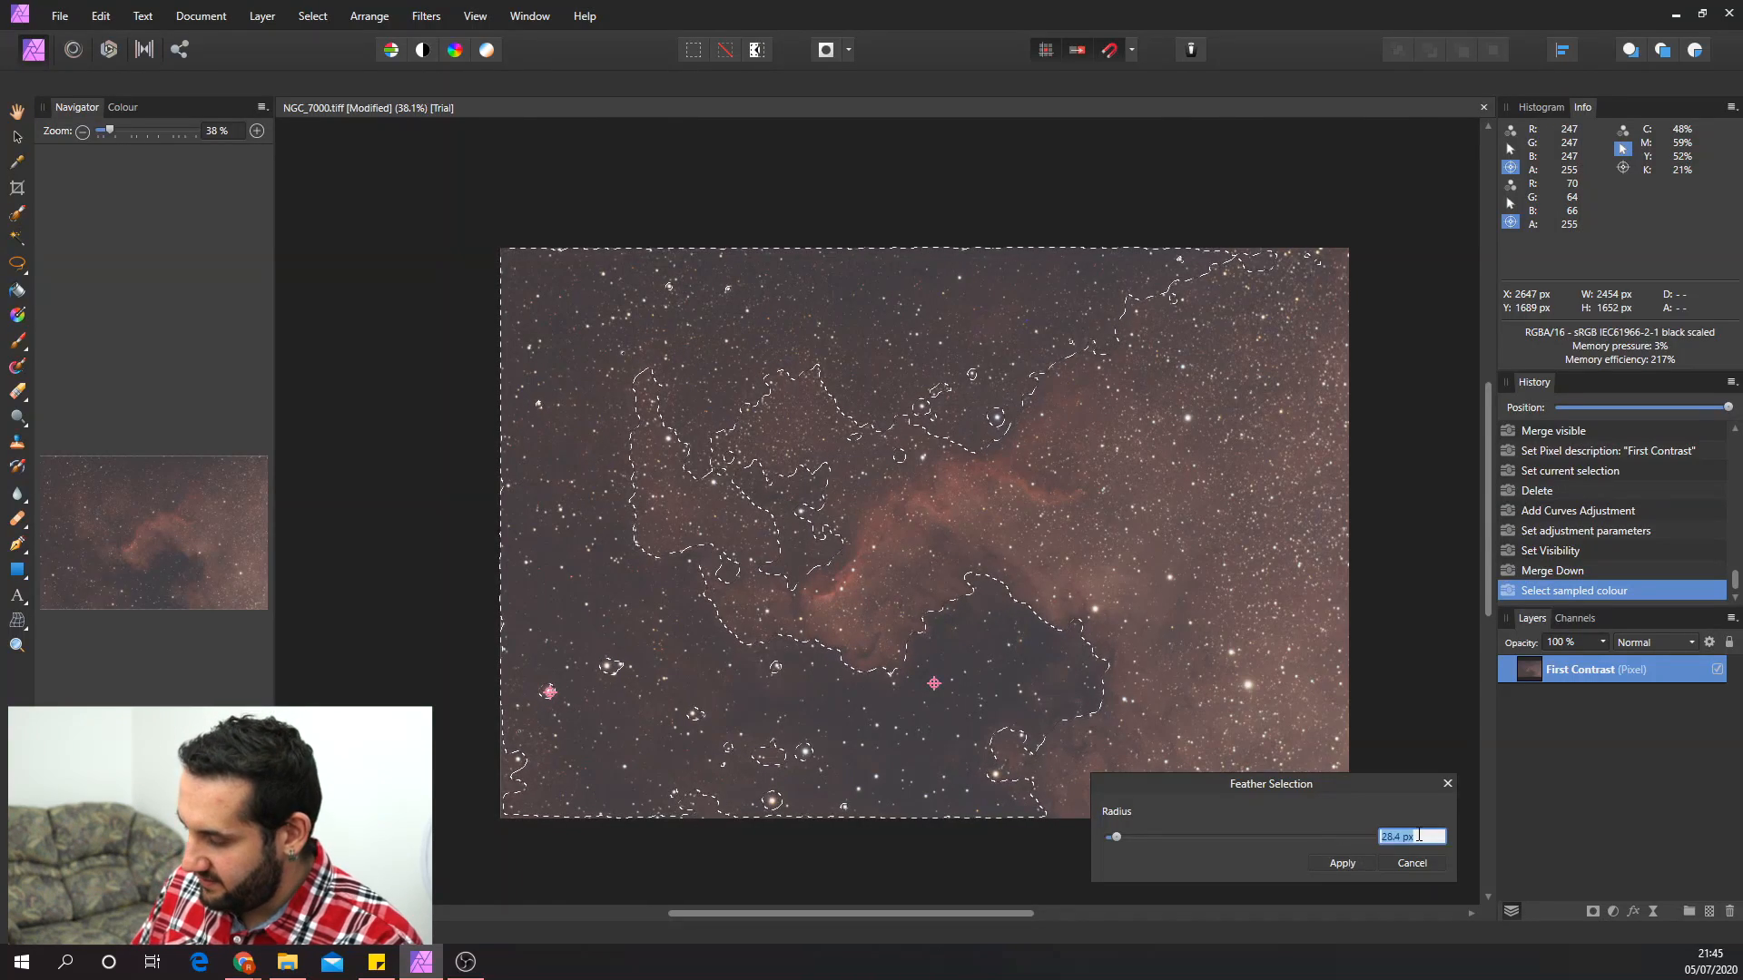
text(30)
key(Return)
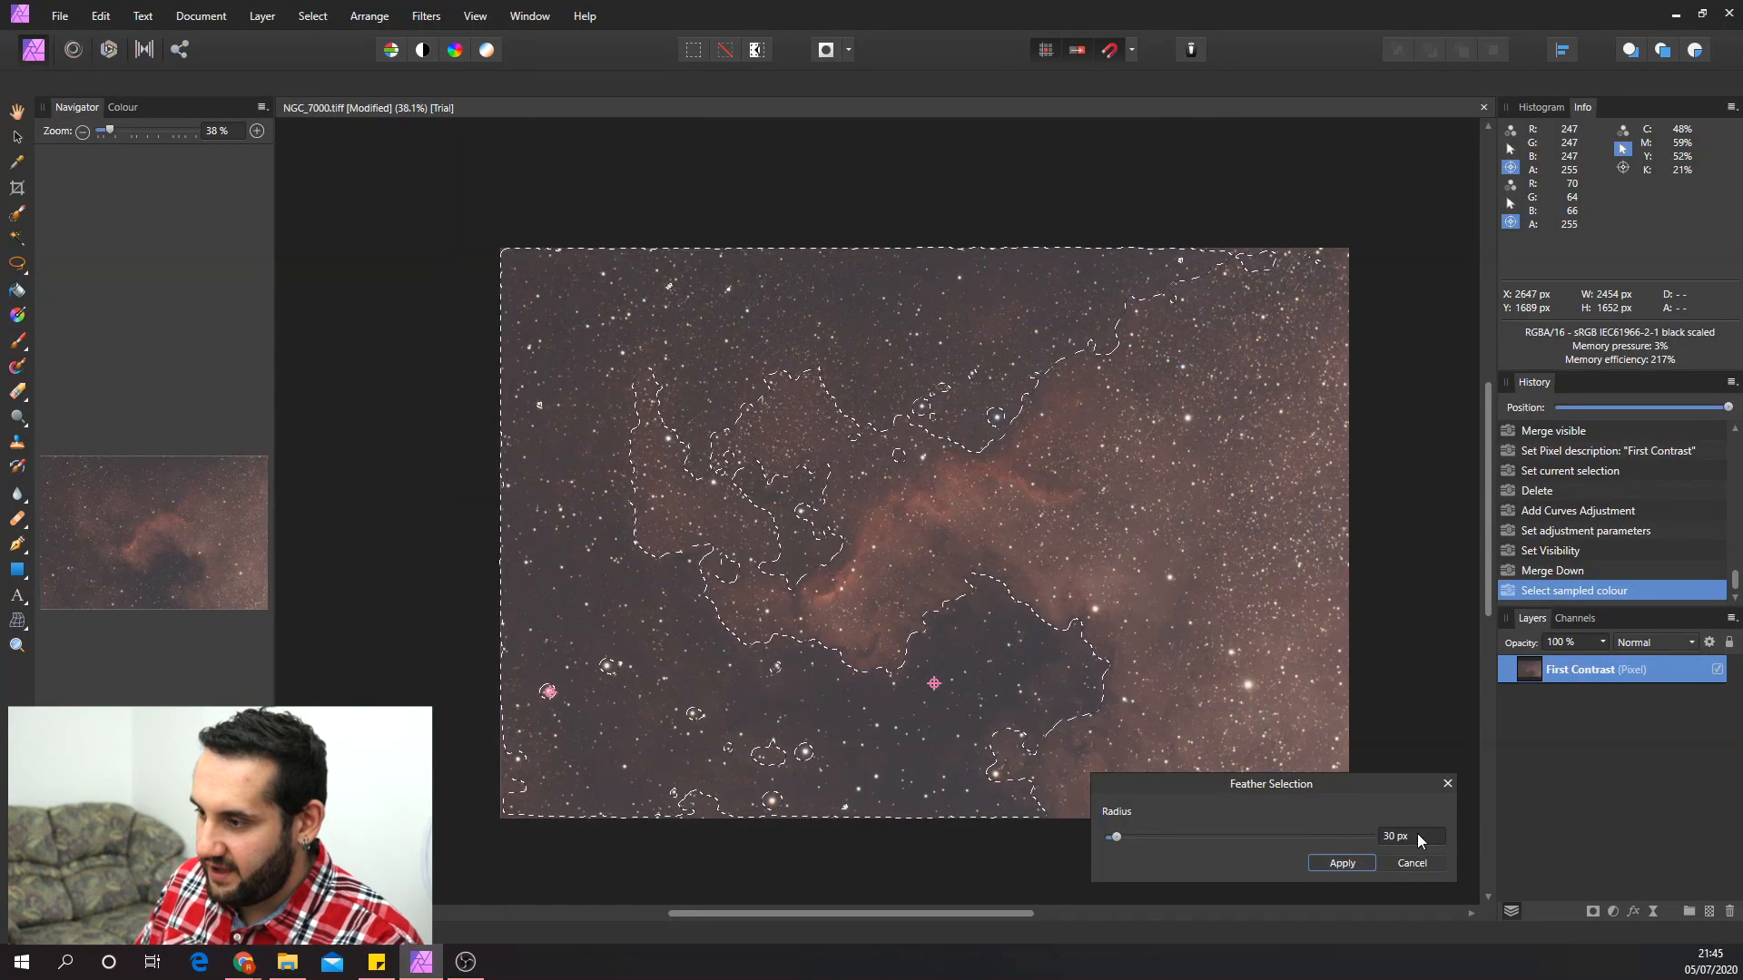
click(1347, 864)
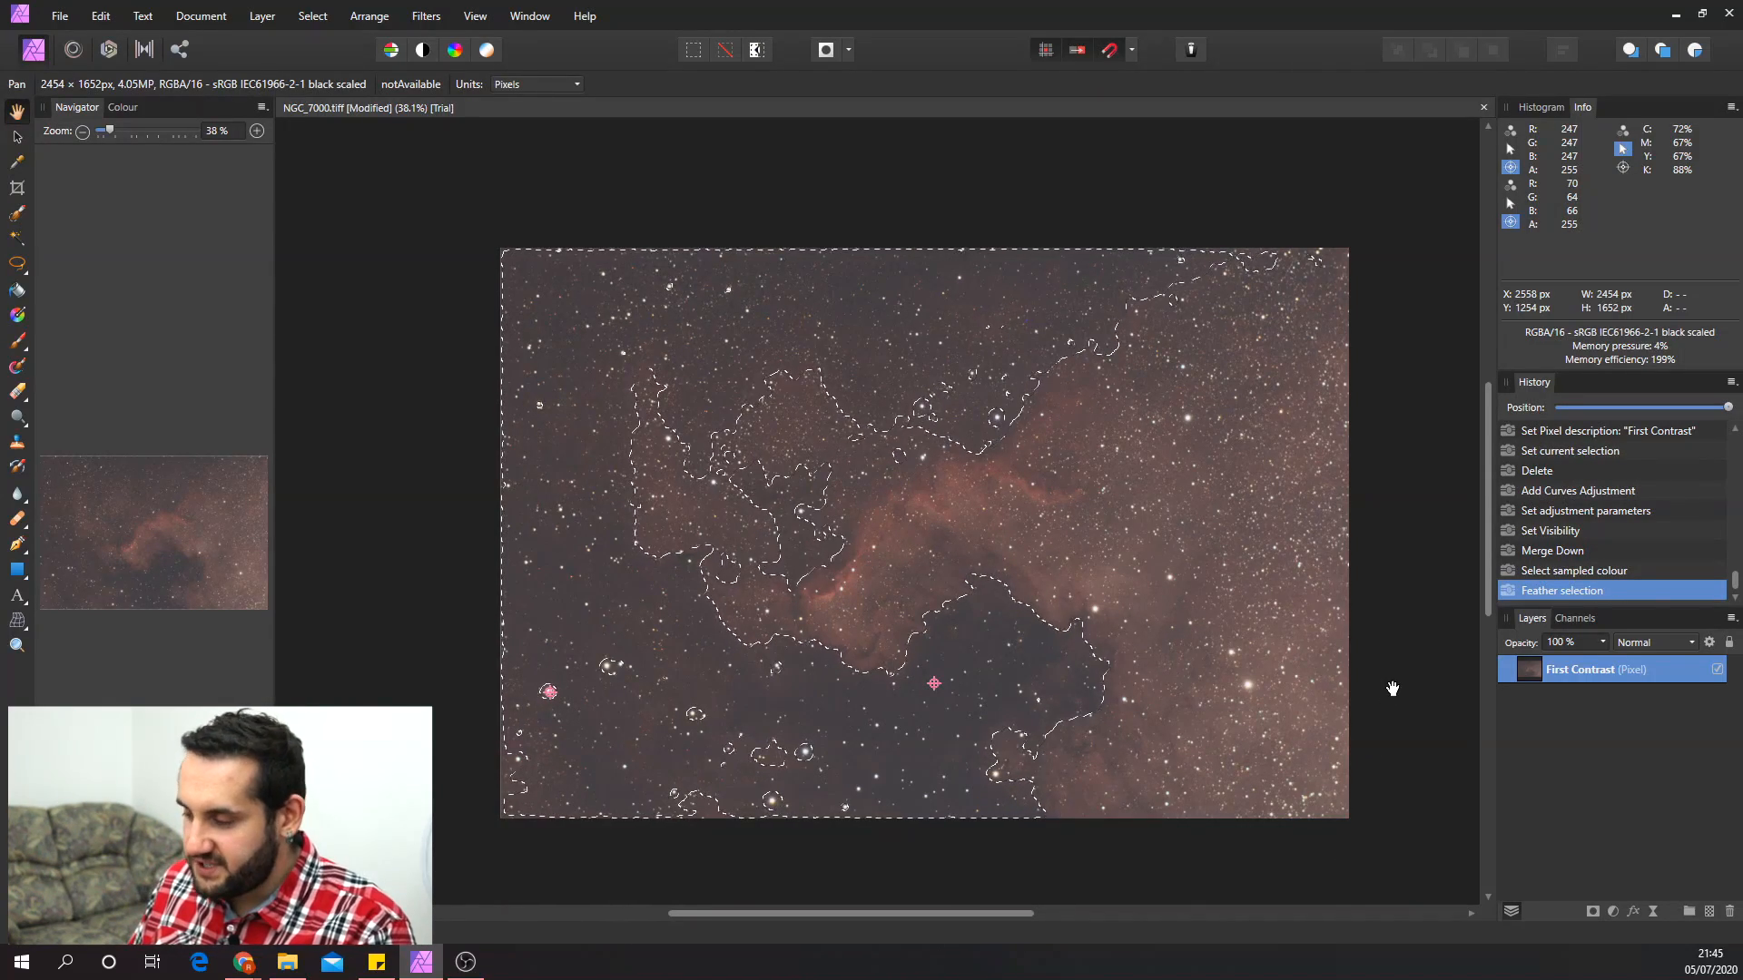
- Copy the feathered sky selection onto its own layer named Isolated Background Edits, and clear the selection
key(ctrl+v)
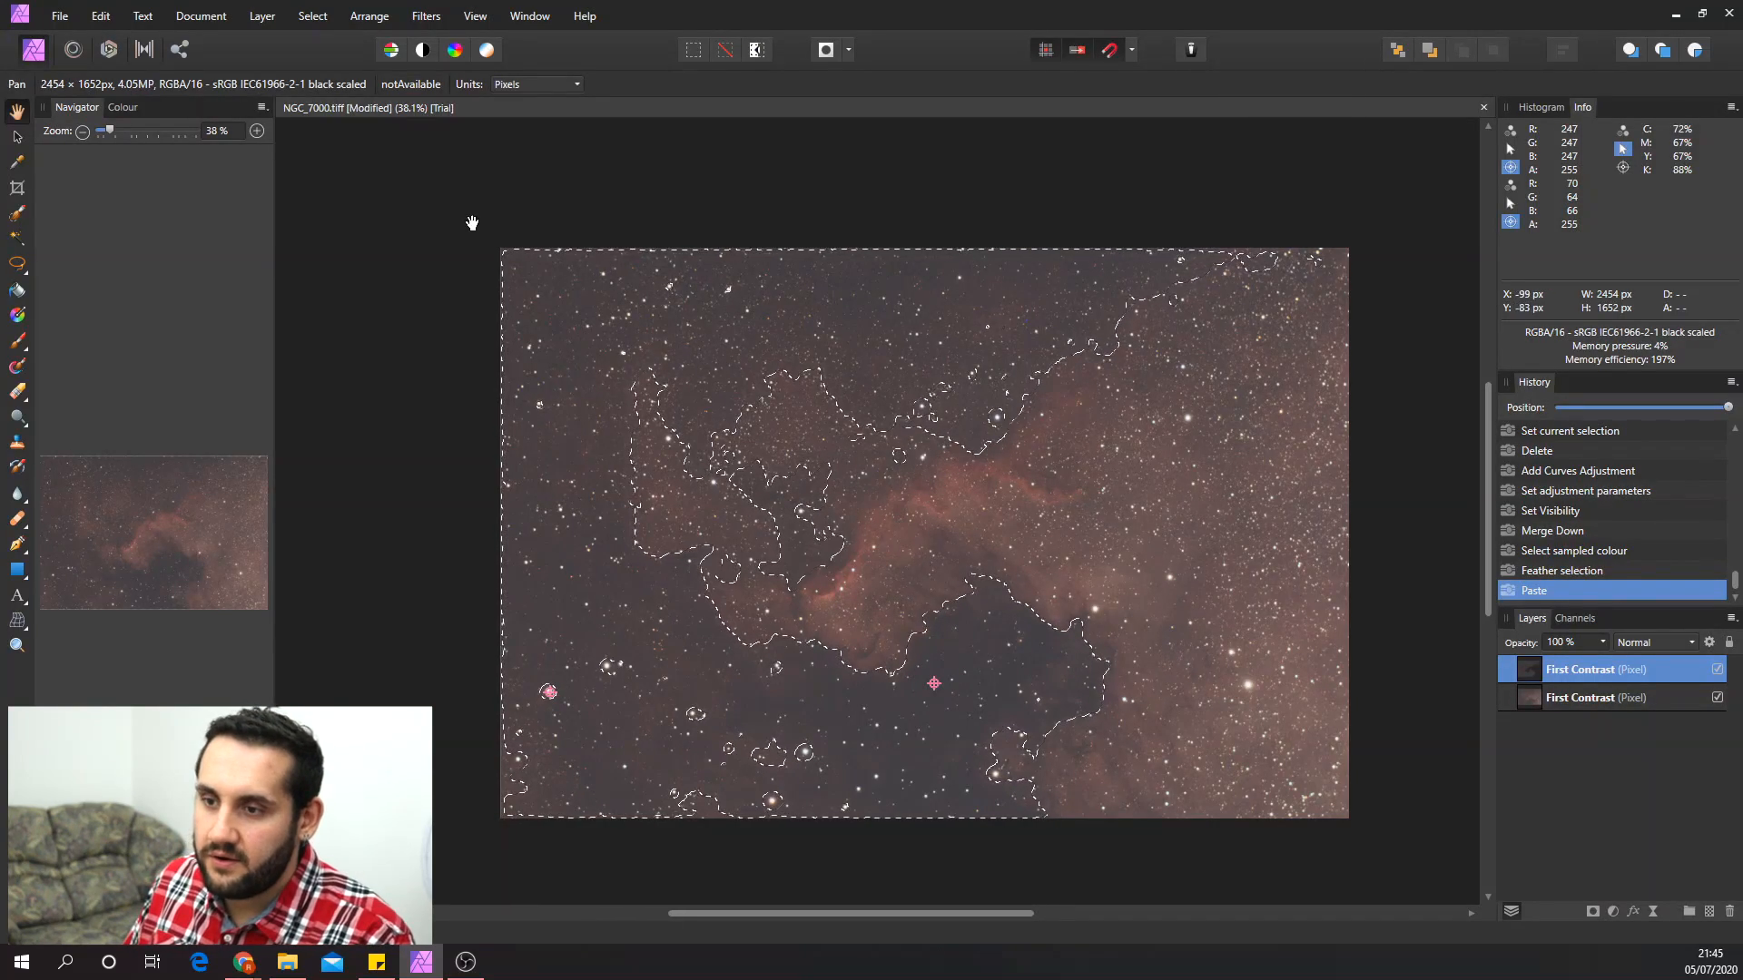
click(100, 15)
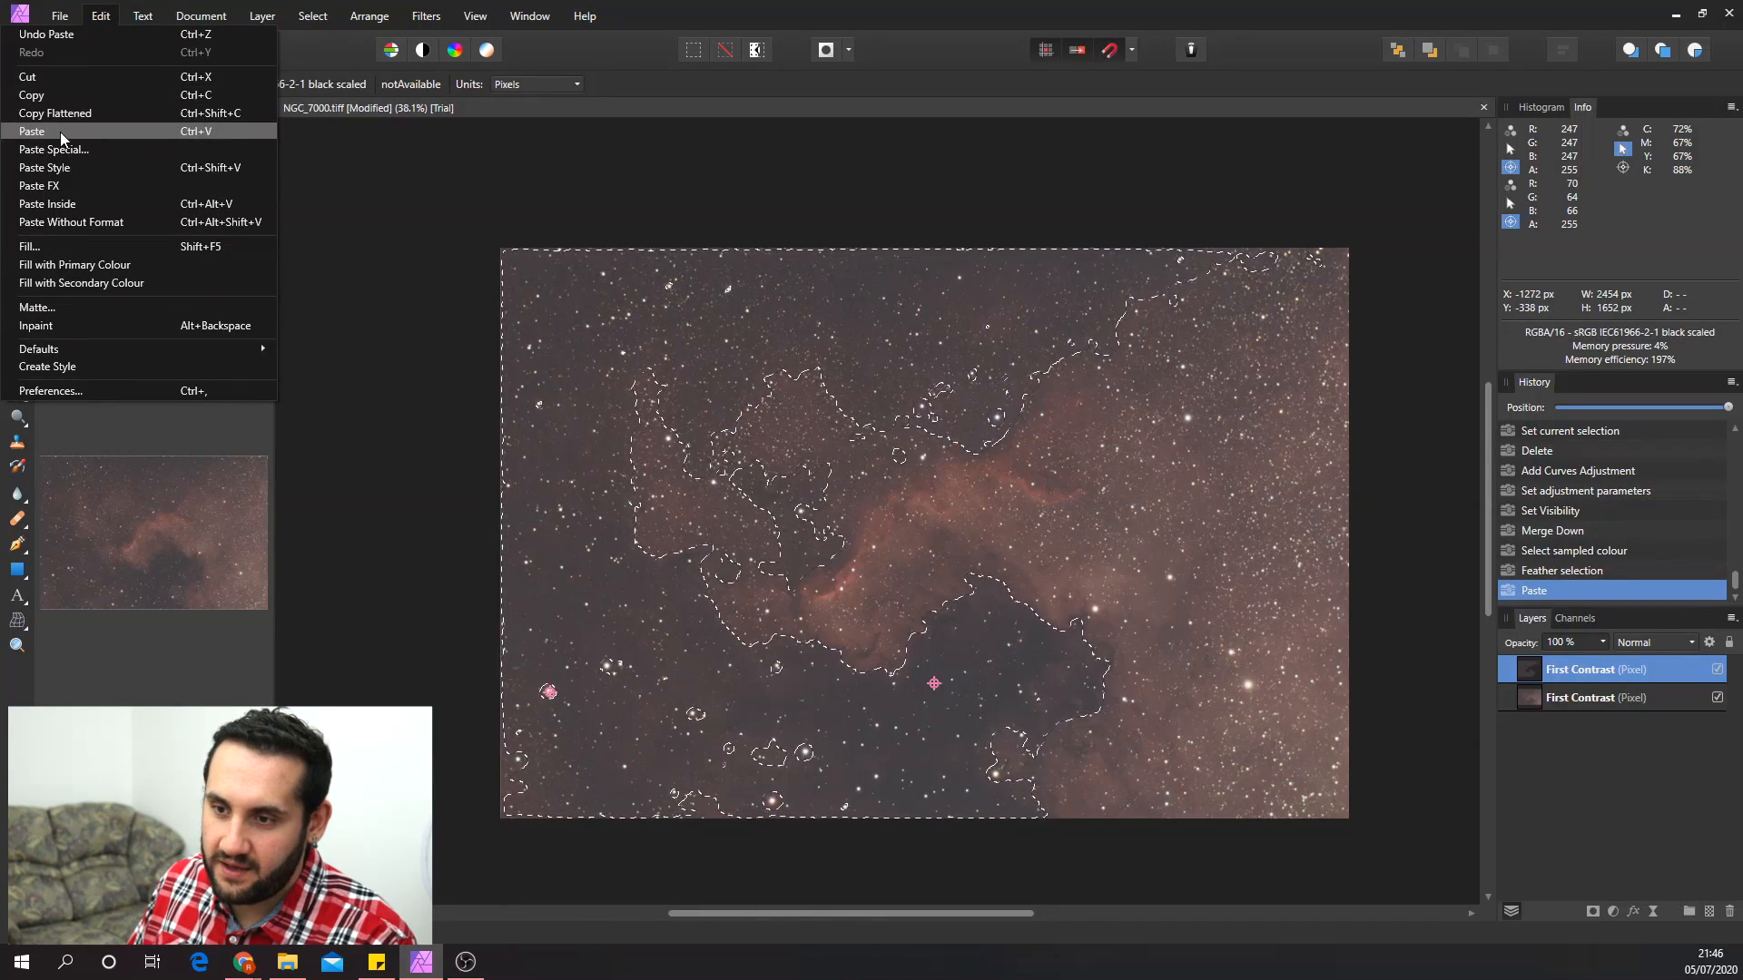
click(712, 17)
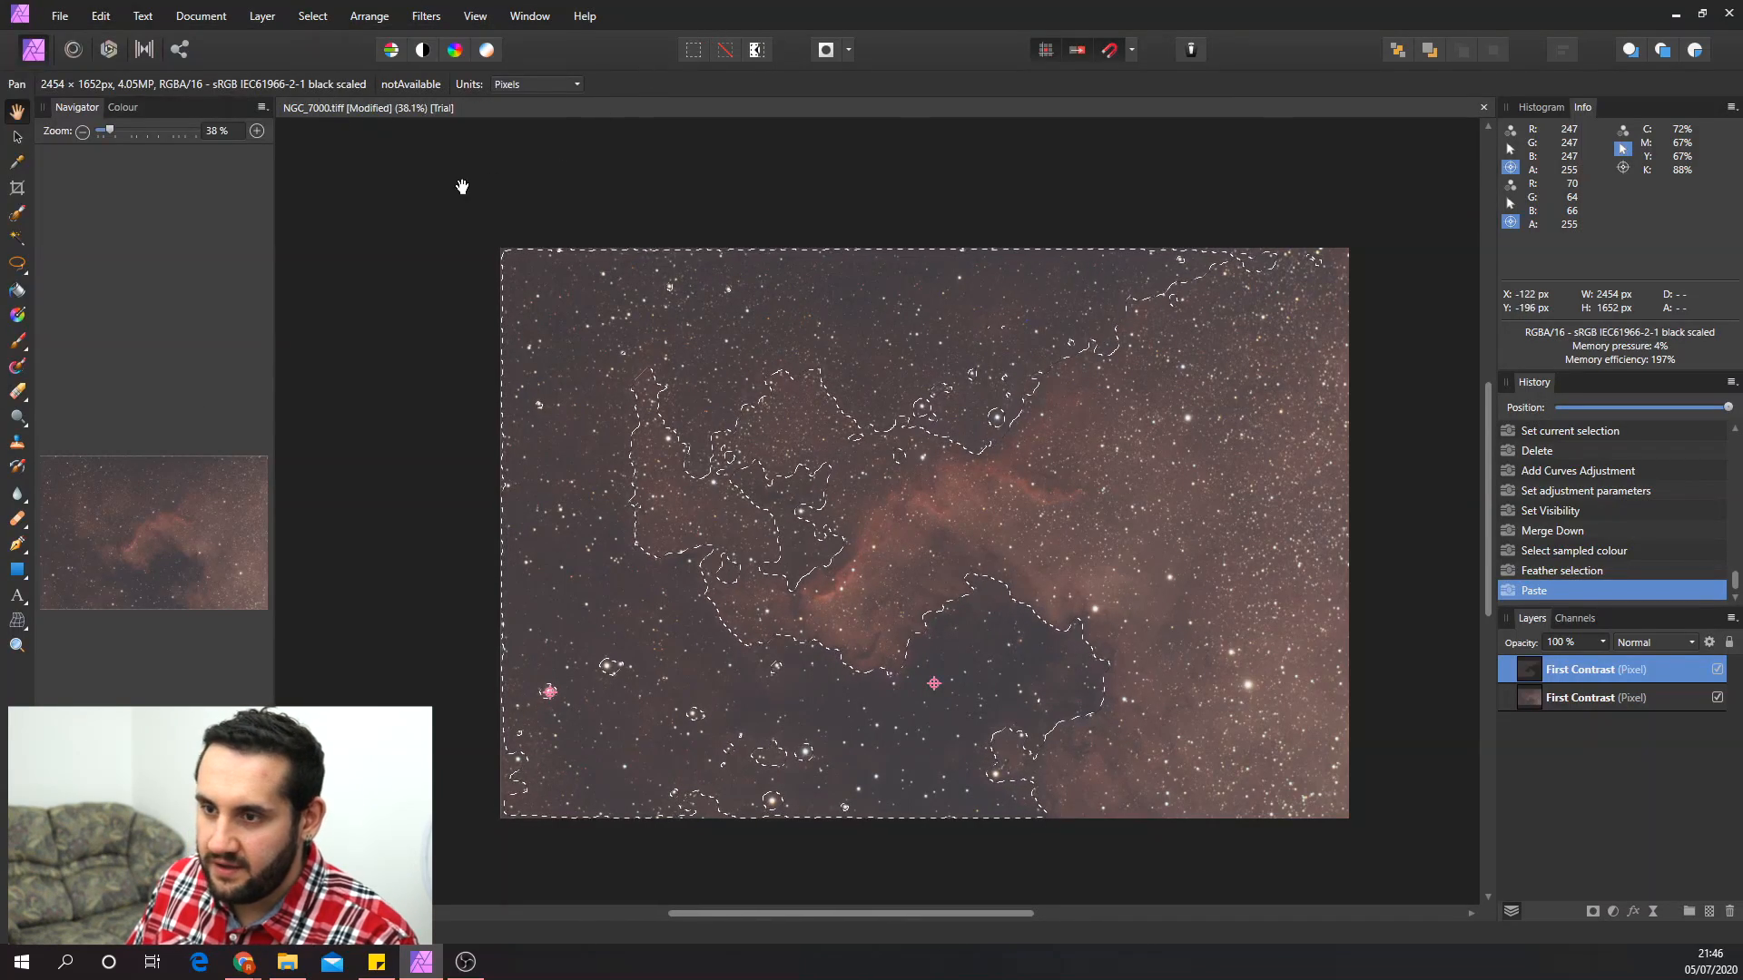
key(ctrl+d)
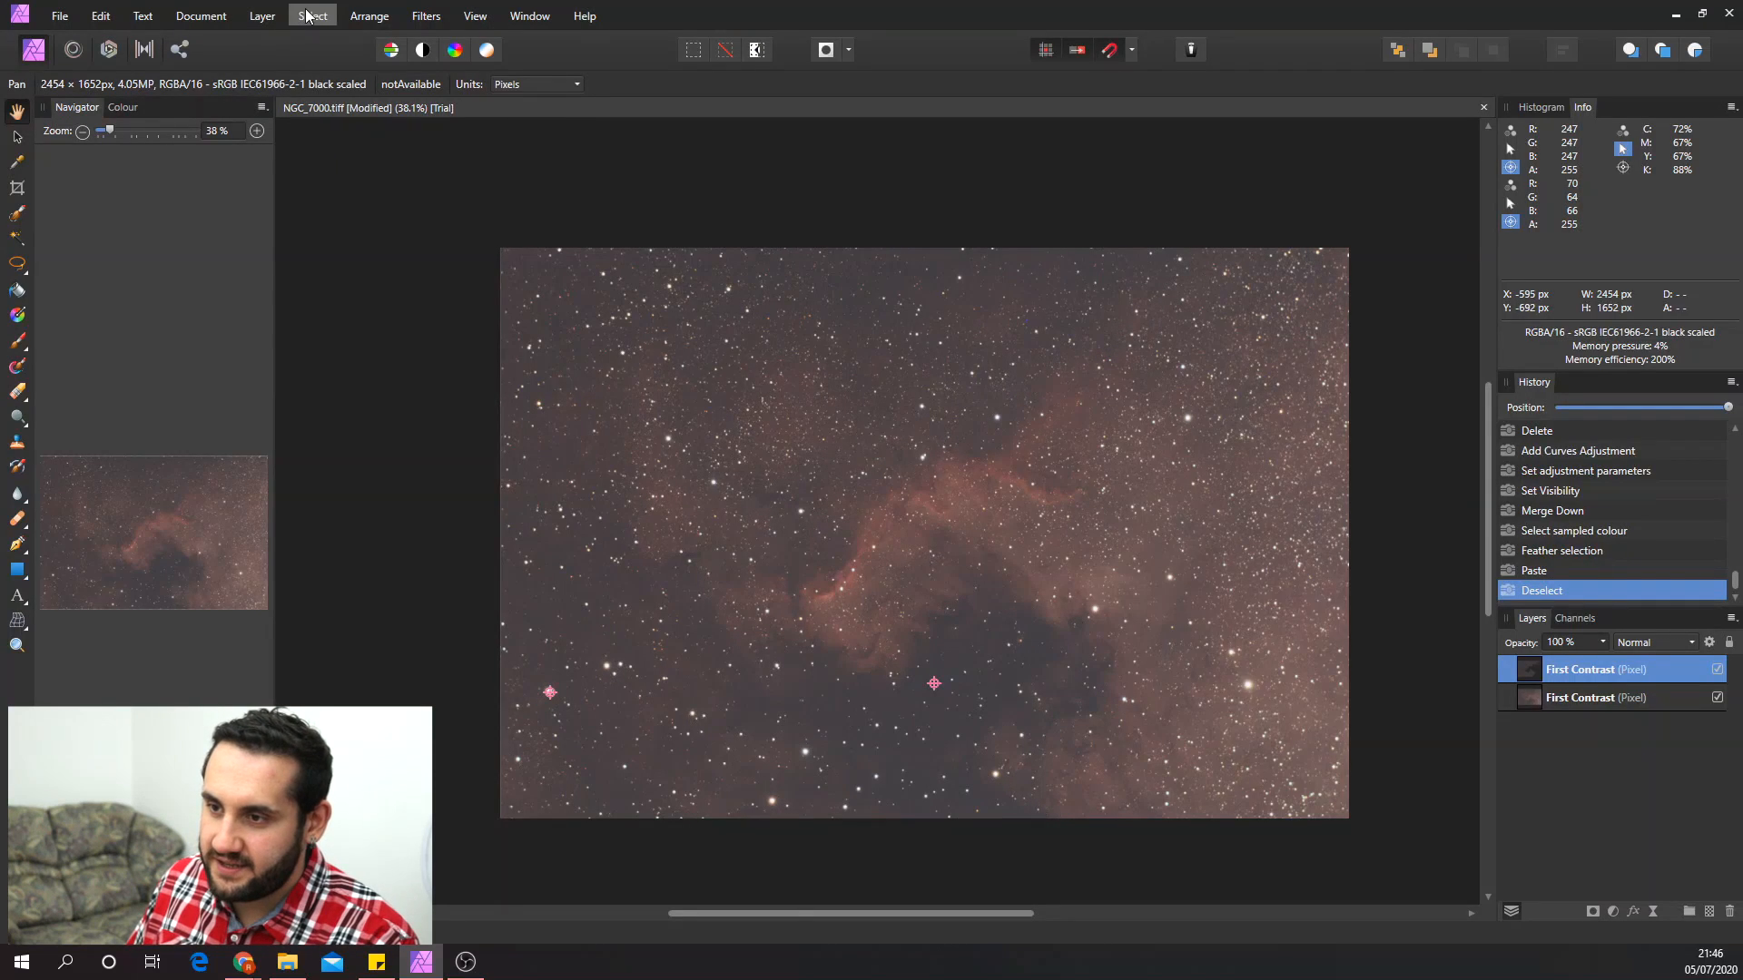
click(309, 17)
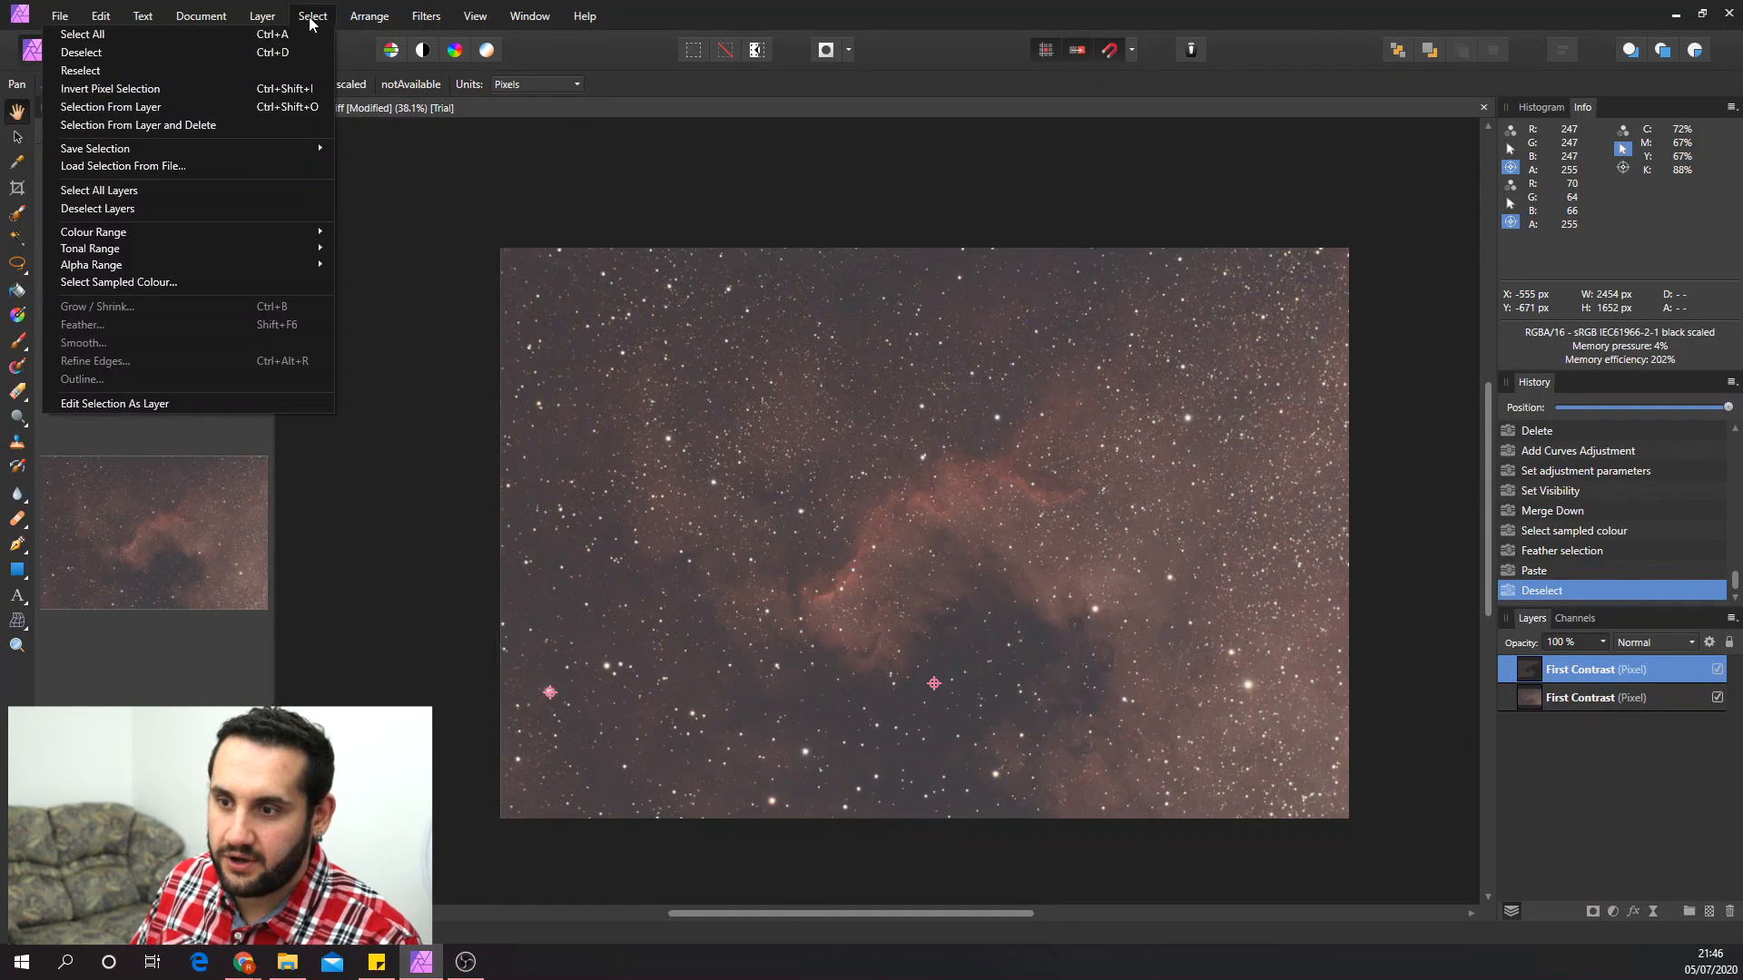
click(261, 52)
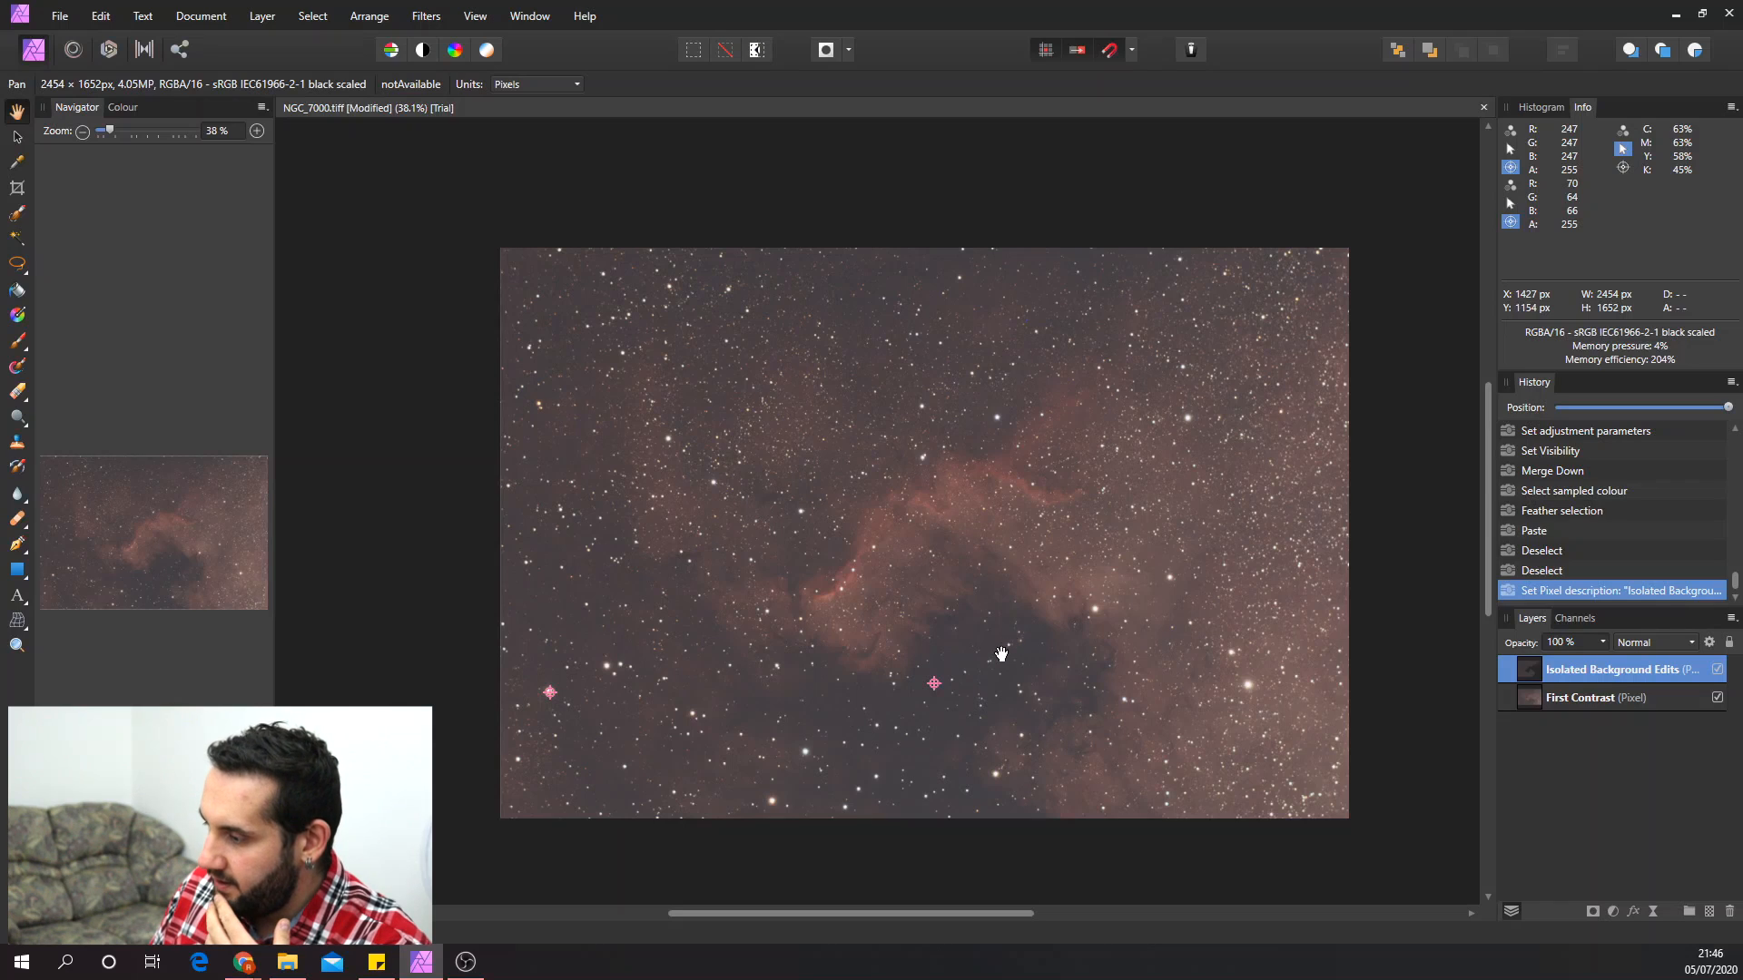
- Add a Levels adjustment above Isolated Background Edits and name it Colour Balance
click(1613, 911)
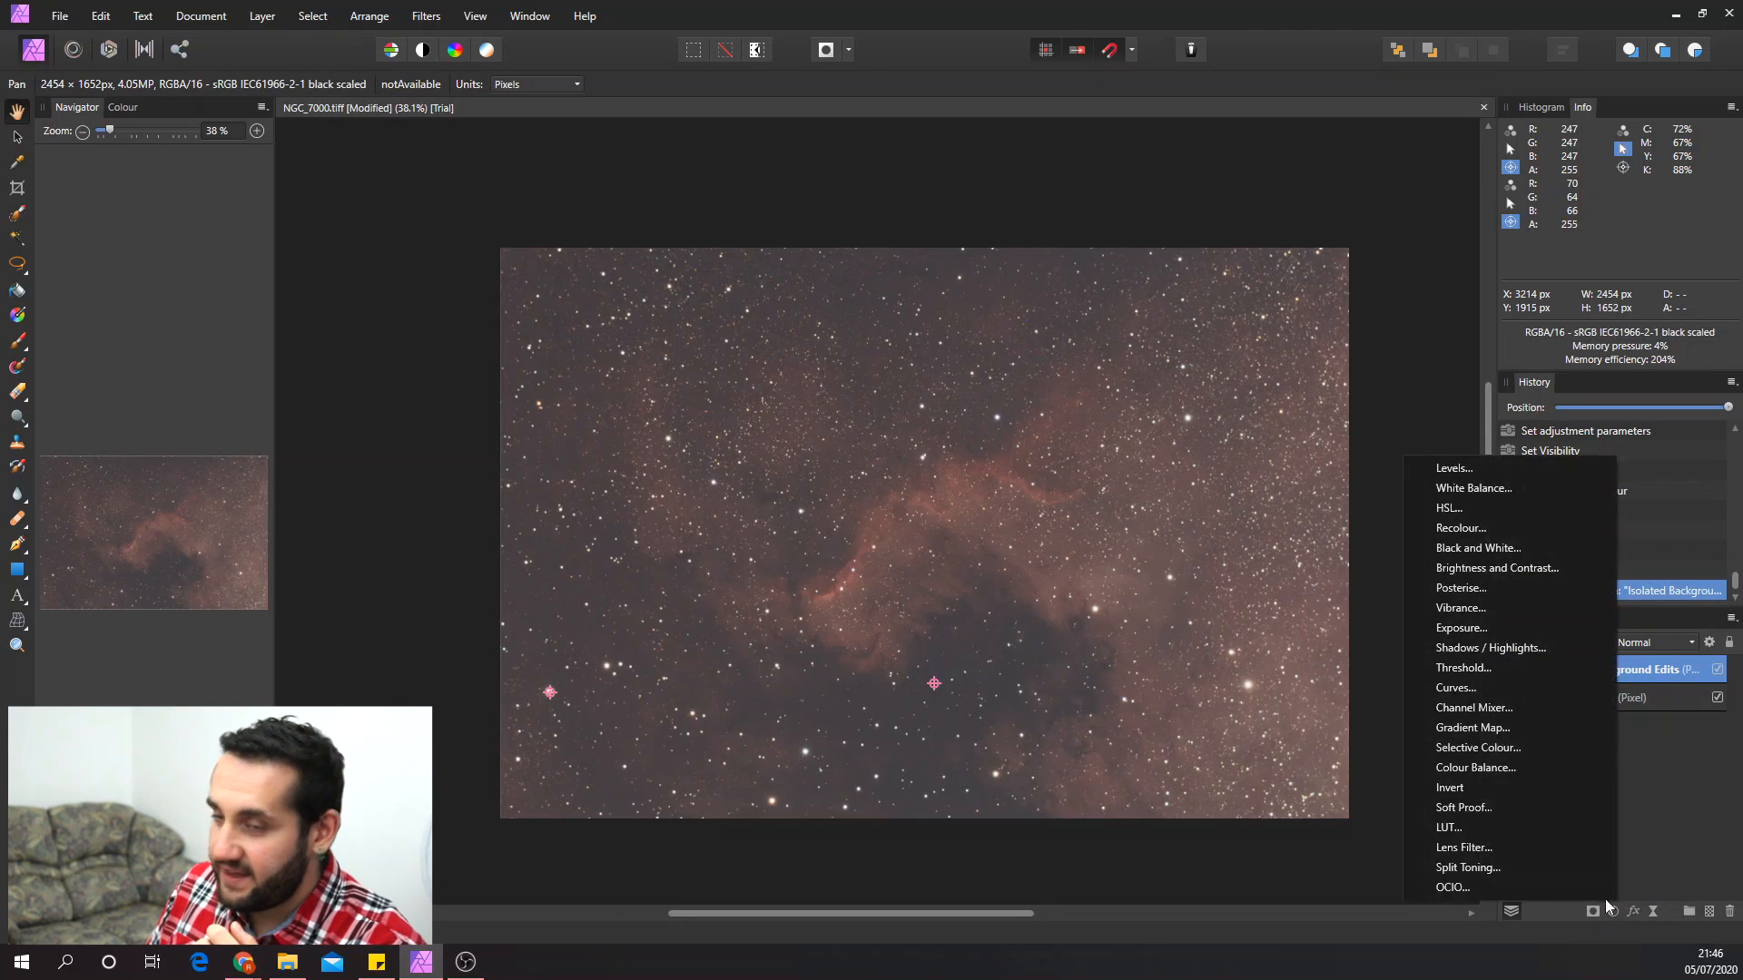
click(1474, 472)
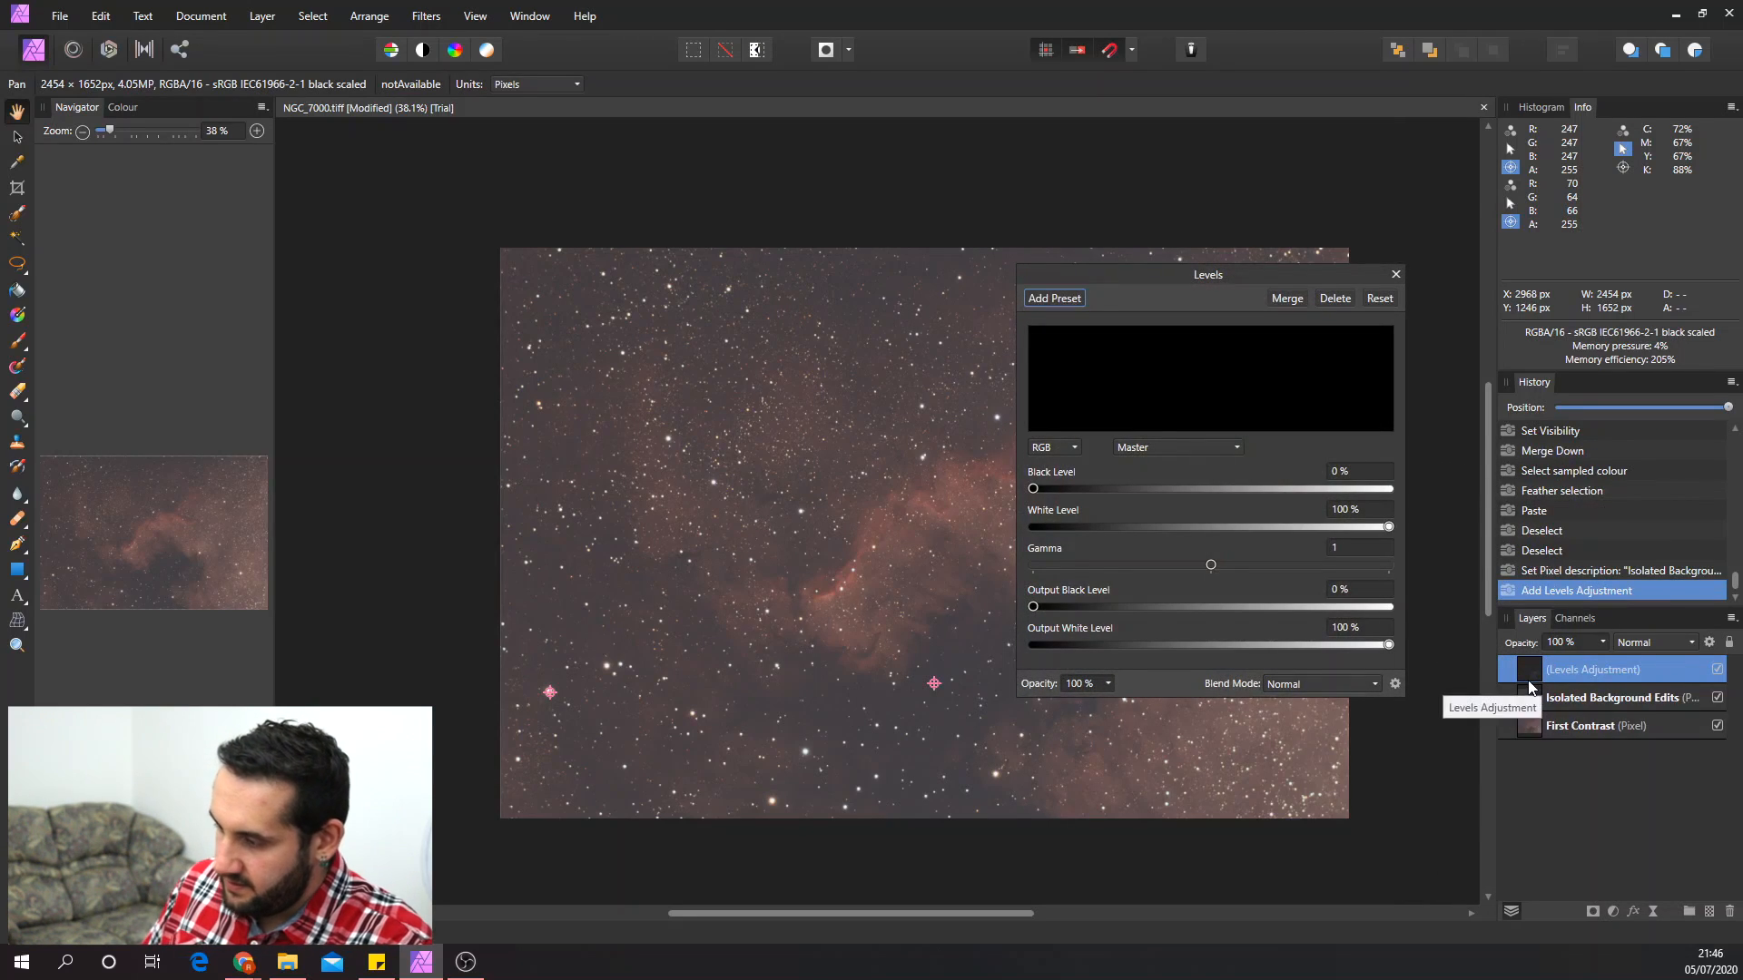
double_click(1608, 673)
text(Colour Balance)
key(Return)
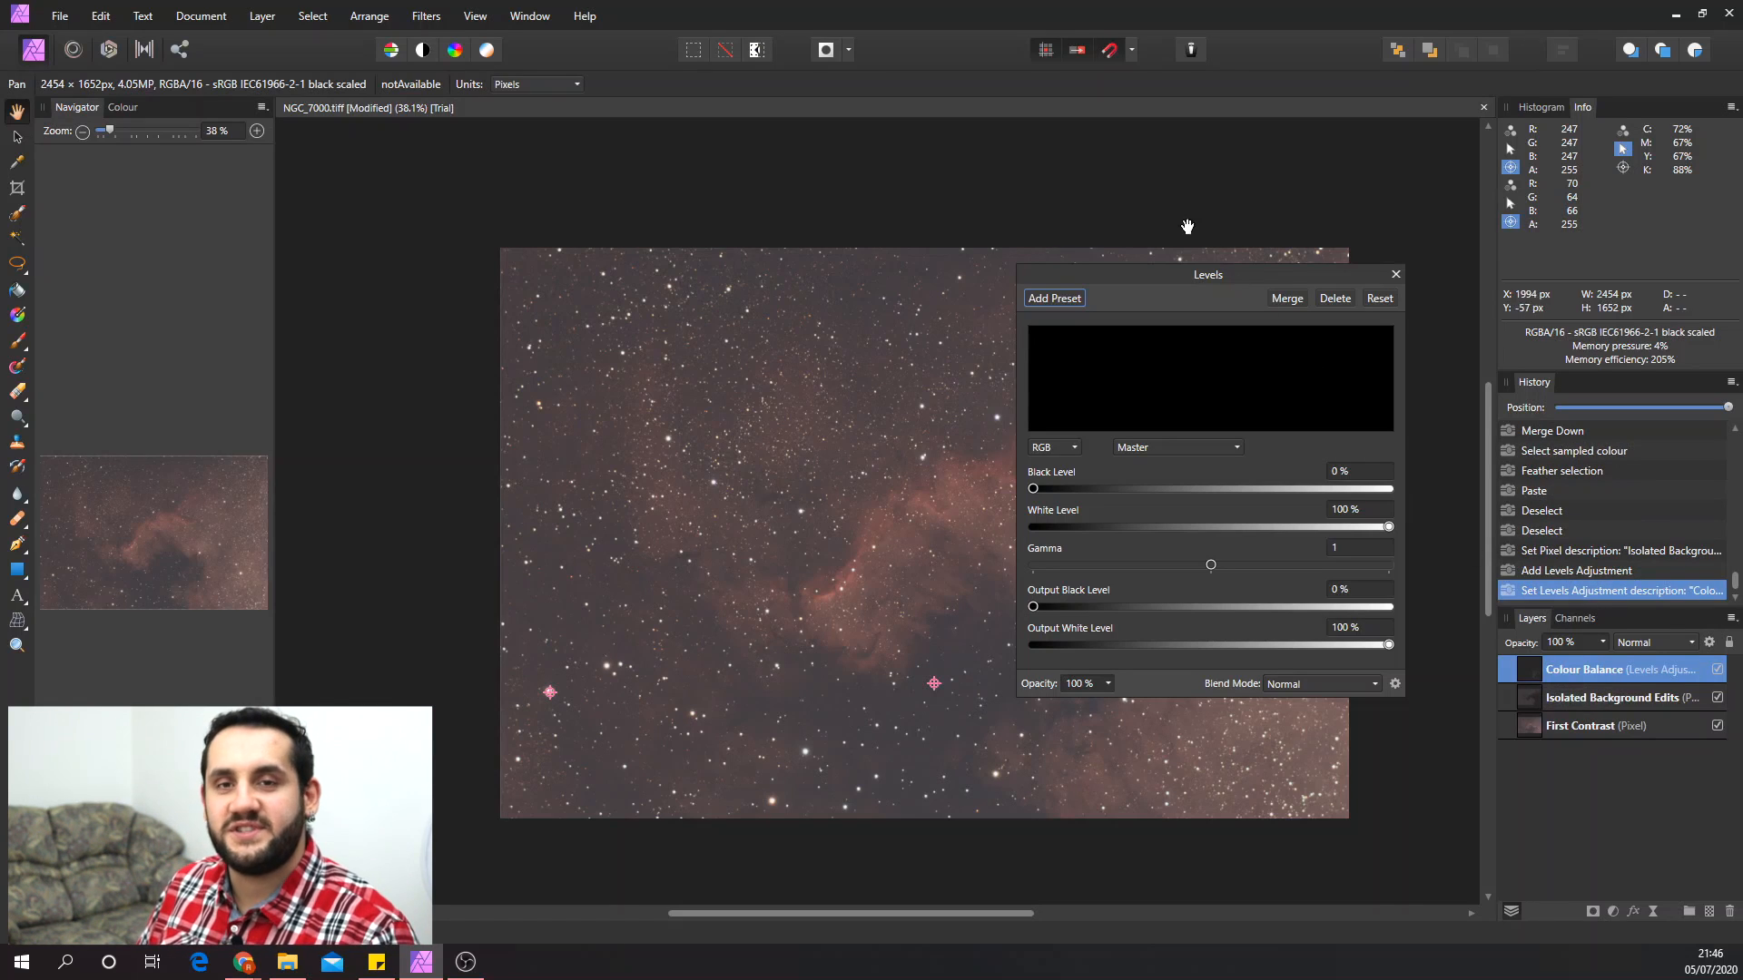
- Nest the Colour Balance adjustment inside the Isolated Background Edits layer and expand that layer
drag(1196, 275, 1168, 198)
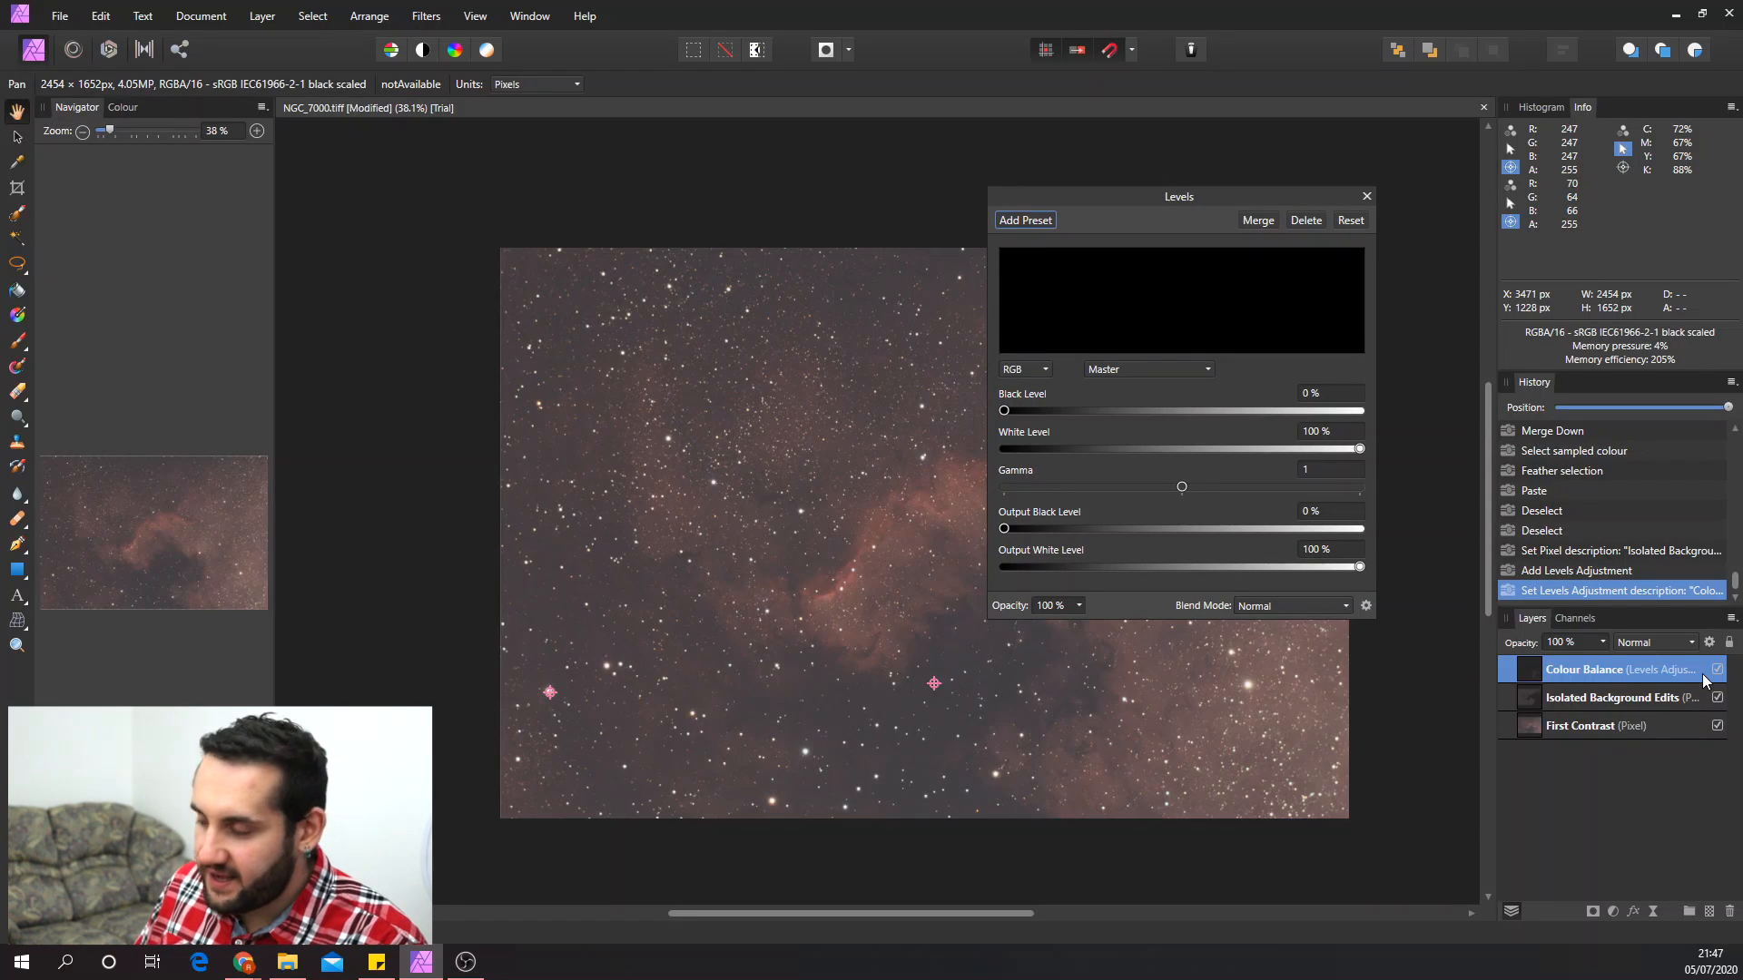
drag(1697, 692, 1688, 710)
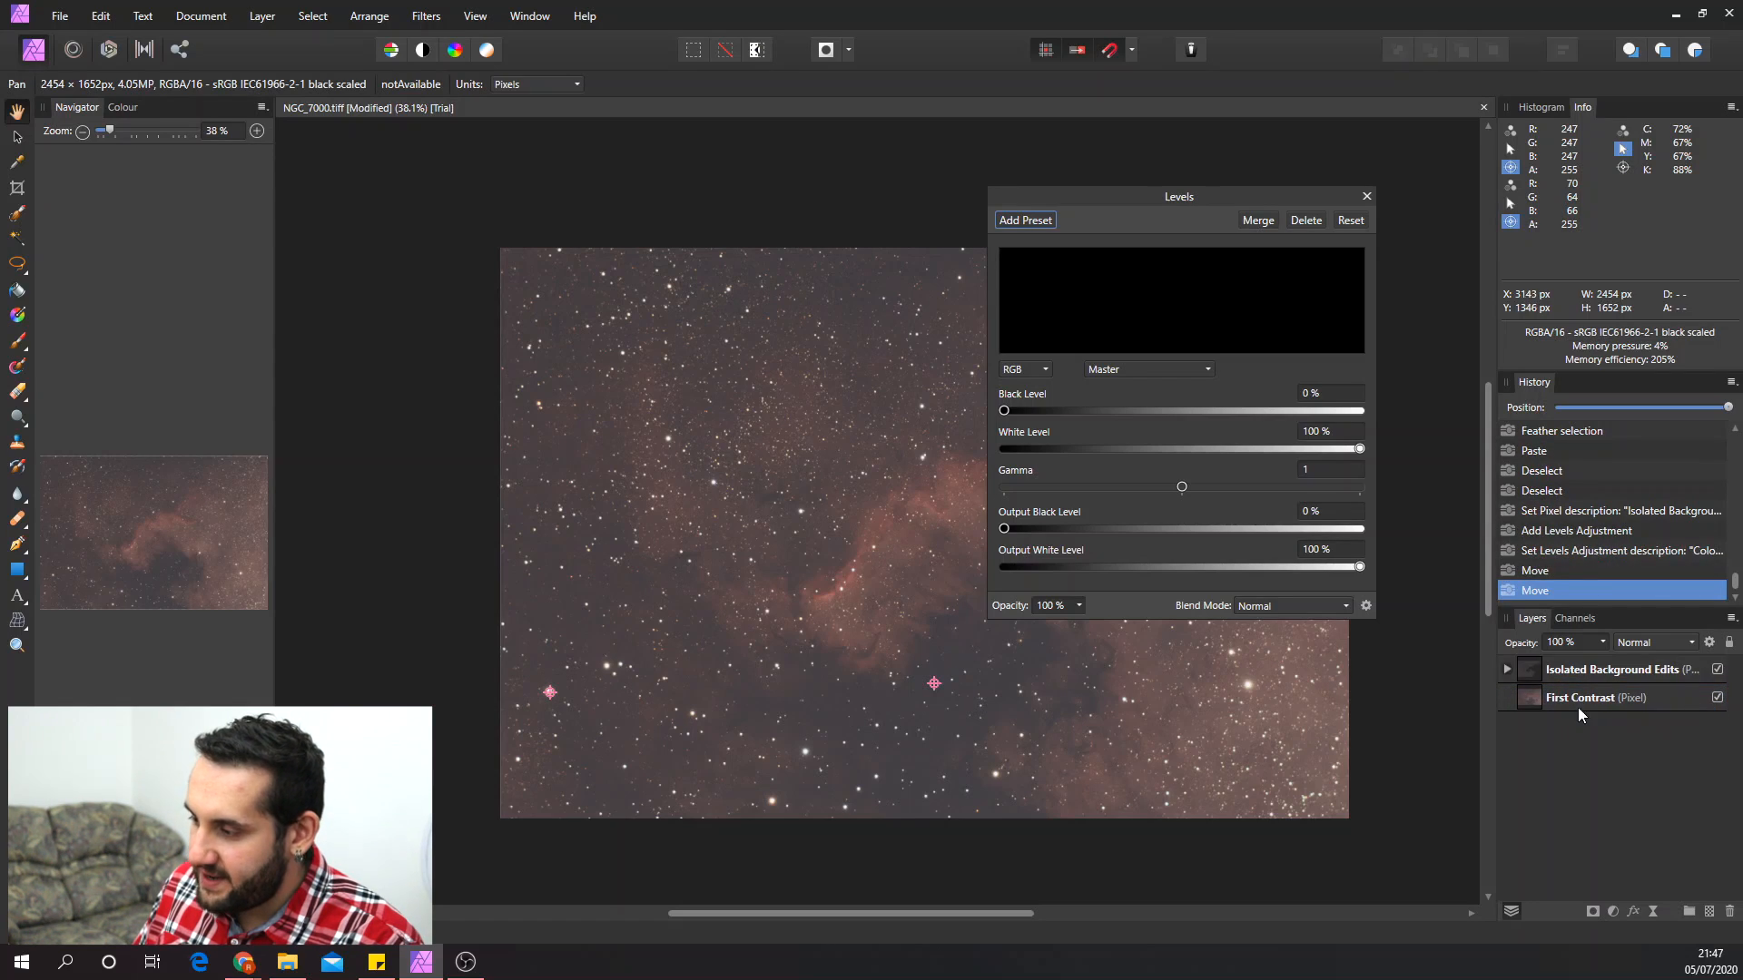
click(1508, 669)
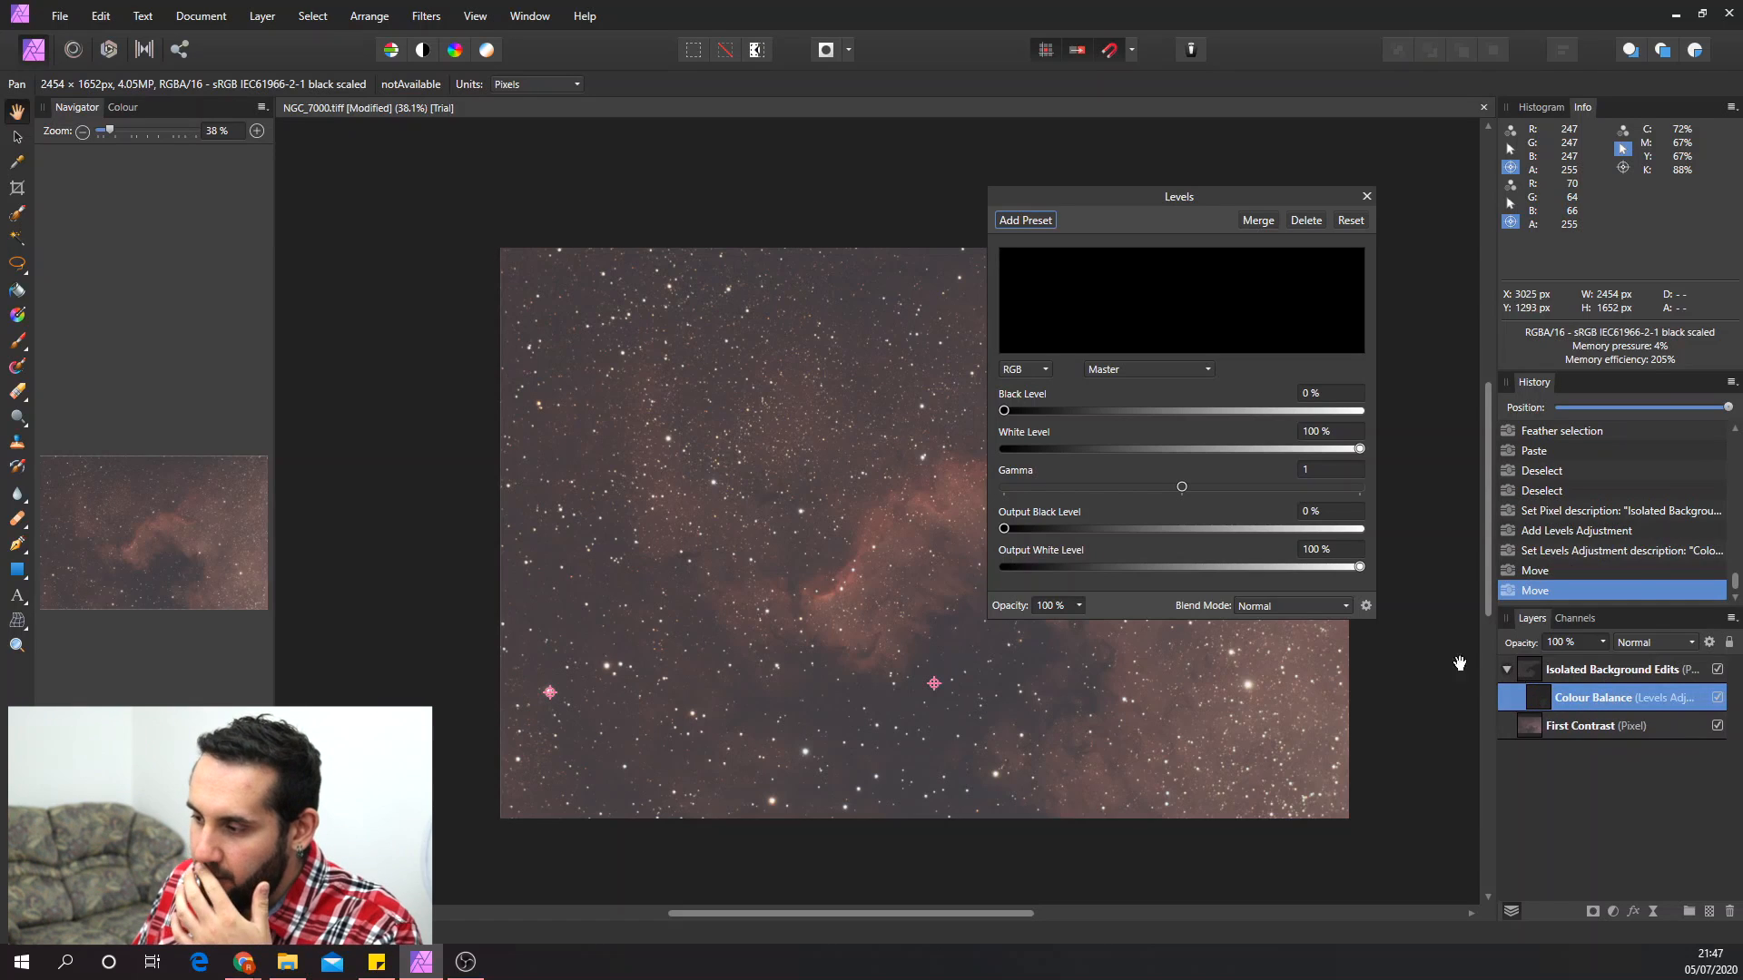
- Neutralise the sky colour in the Colour Balance Levels by raising the red black level to 4% and slightly raising the blue black level
drag(1359, 448, 1120, 449)
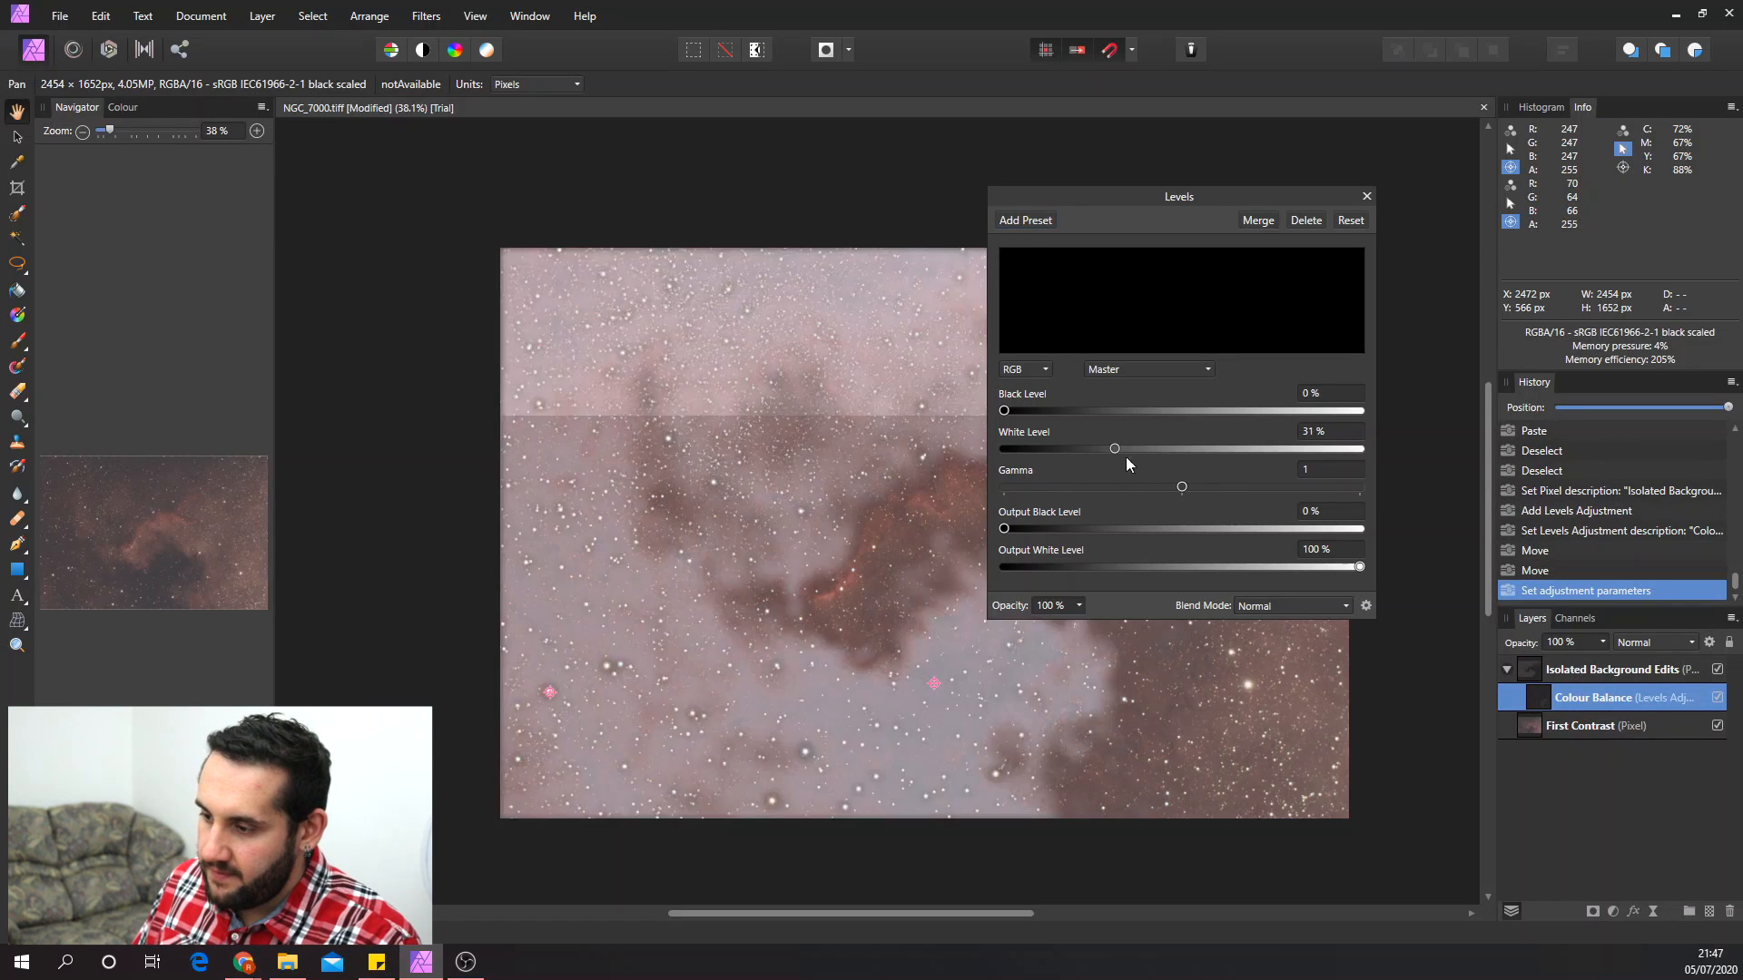
drag(1436, 395, 1462, 394)
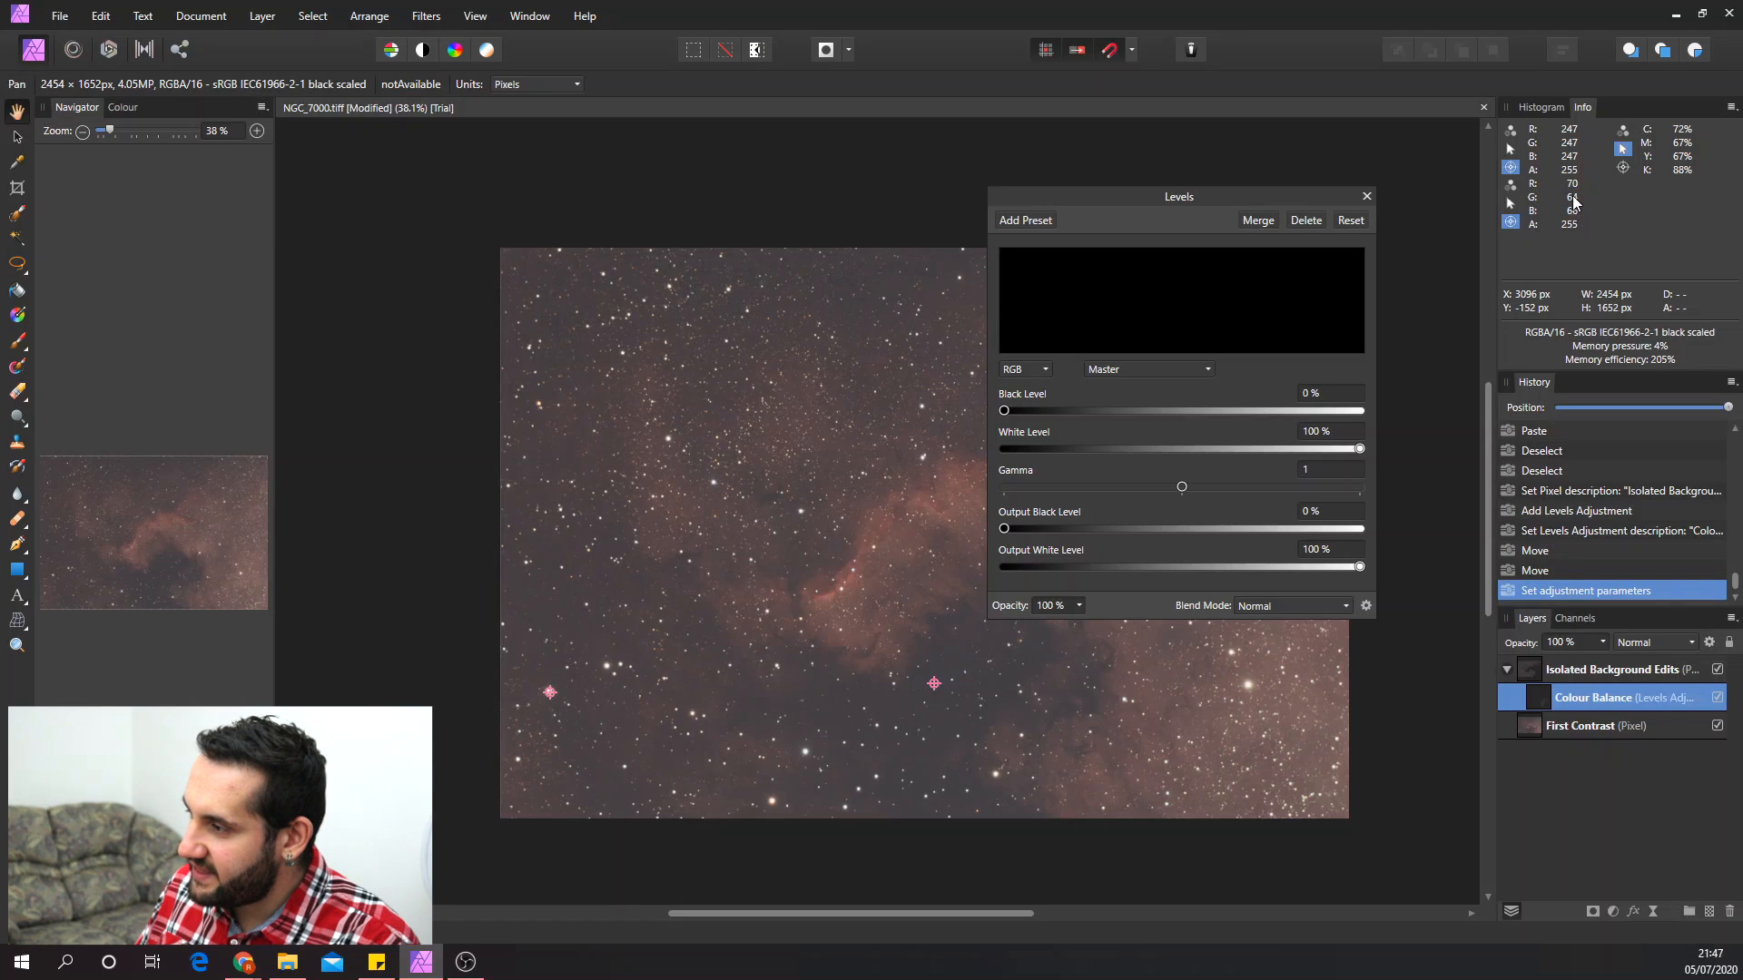
click(1120, 368)
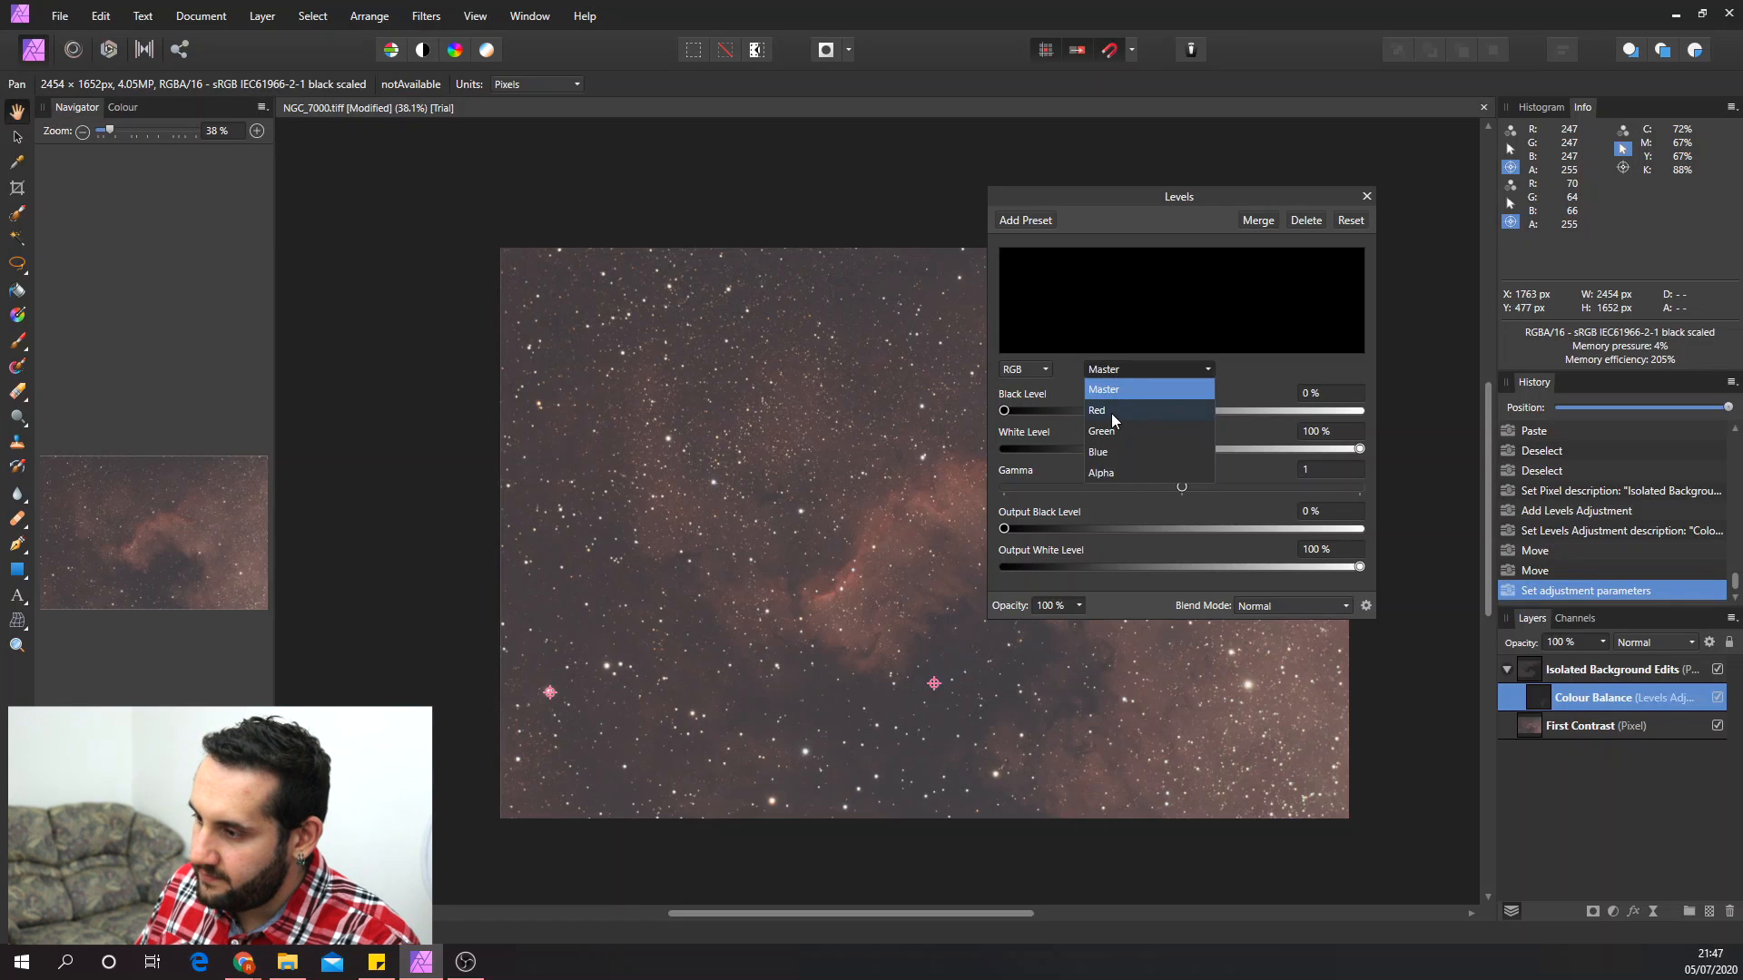
click(1111, 404)
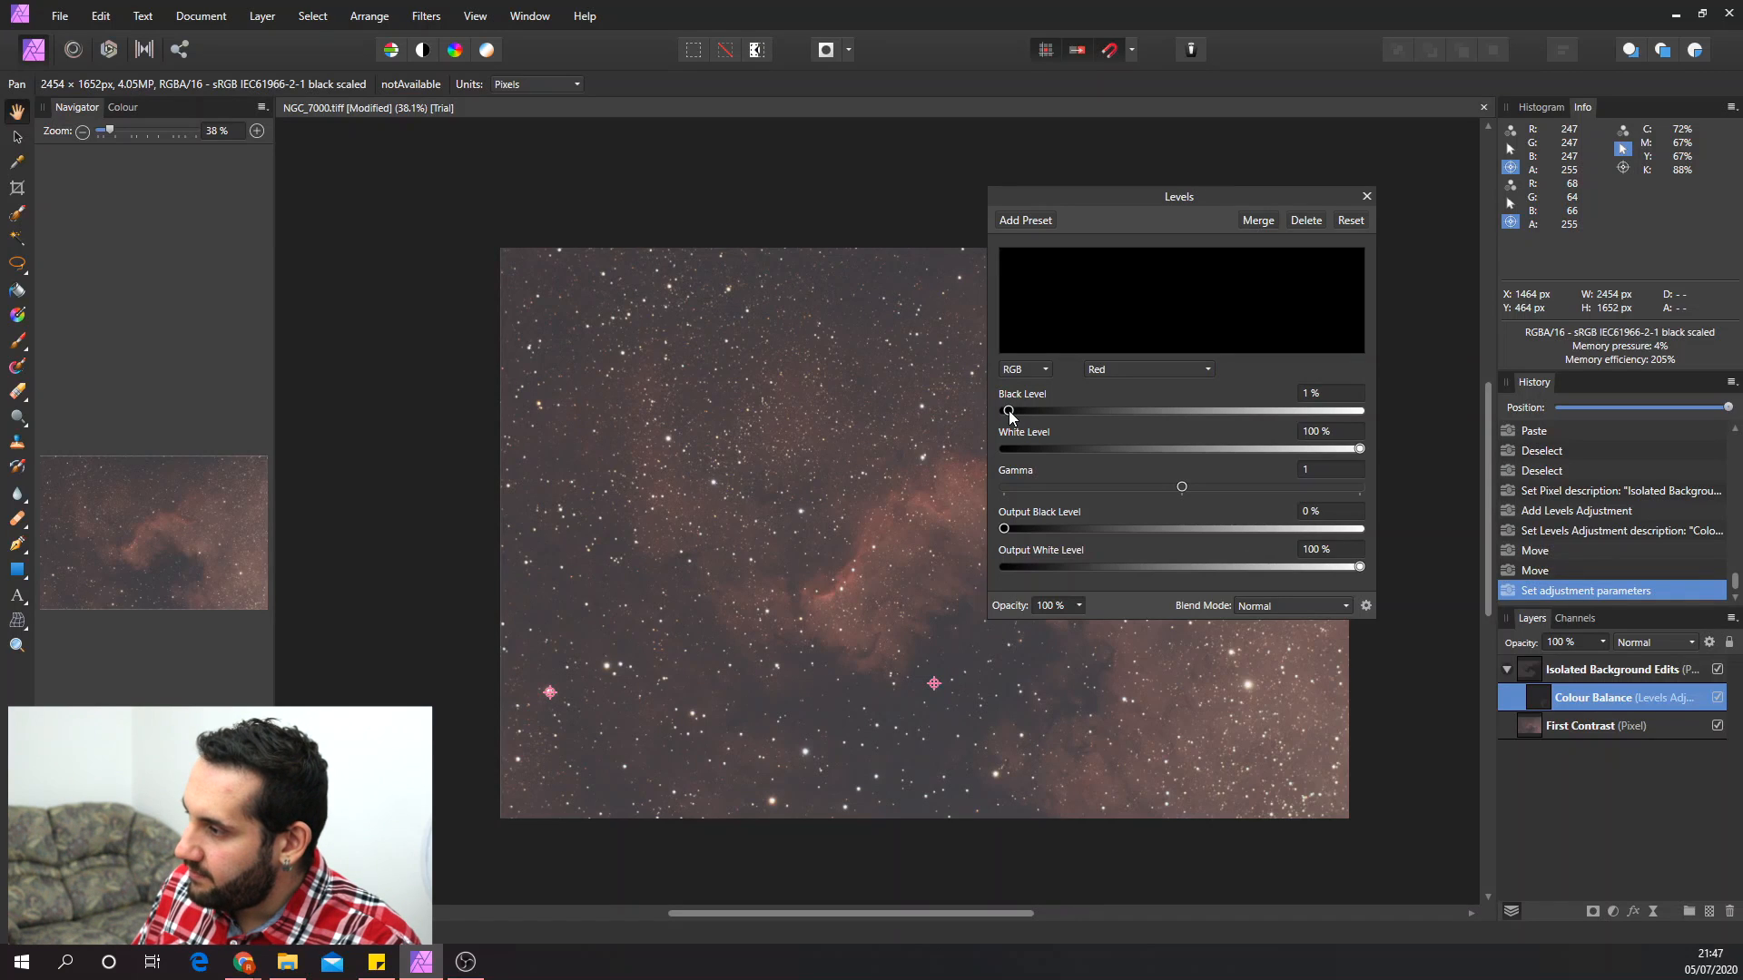
click(1120, 368)
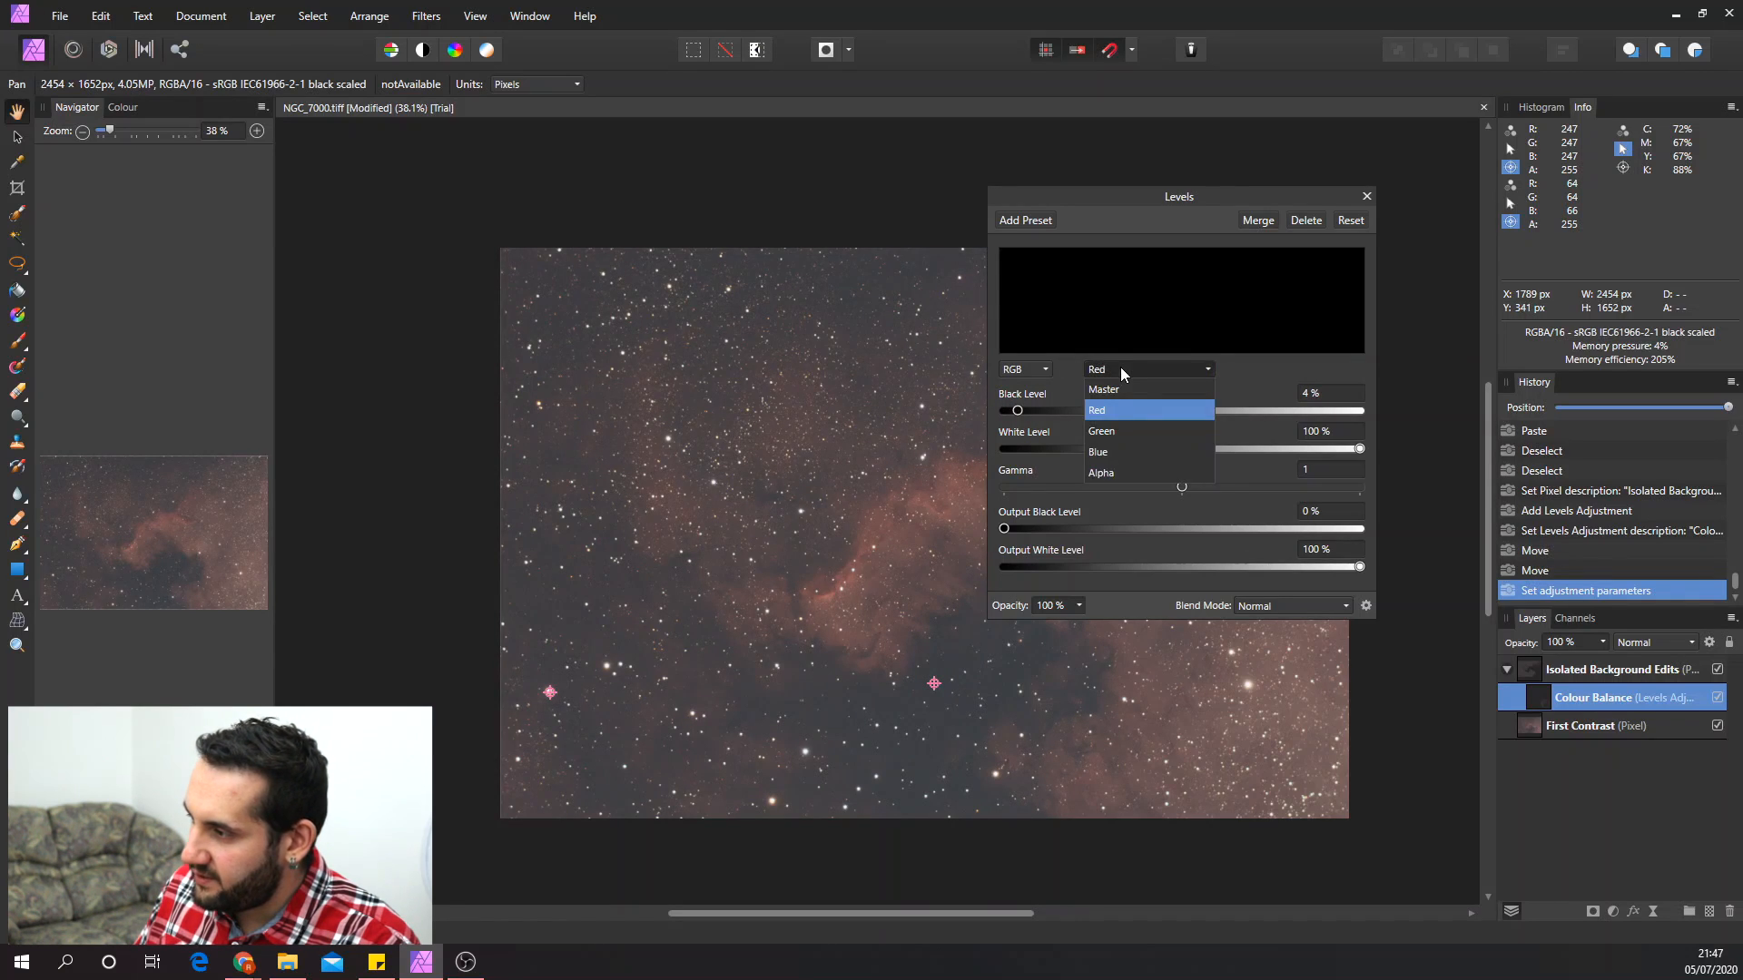
click(1109, 452)
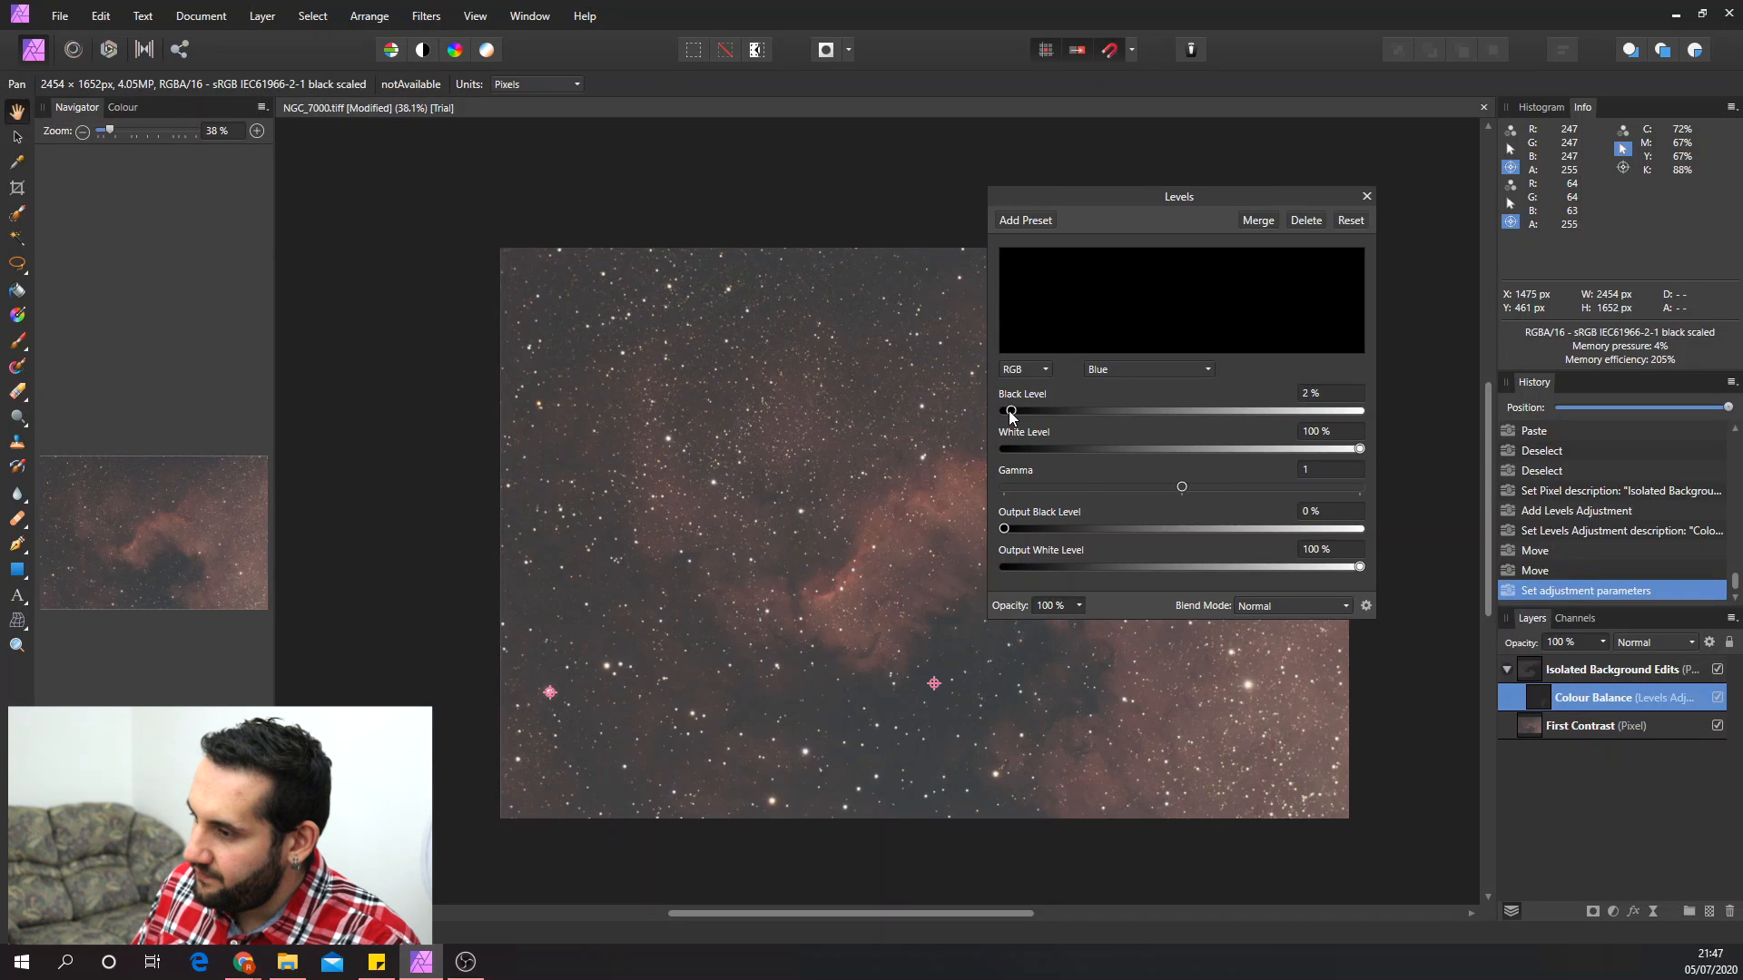
click(1366, 196)
- Inspect the nebula and dark sky up close with and without the Colour Balance adjustment
scroll(943, 643, up, 3)
scroll(943, 642, up, 7)
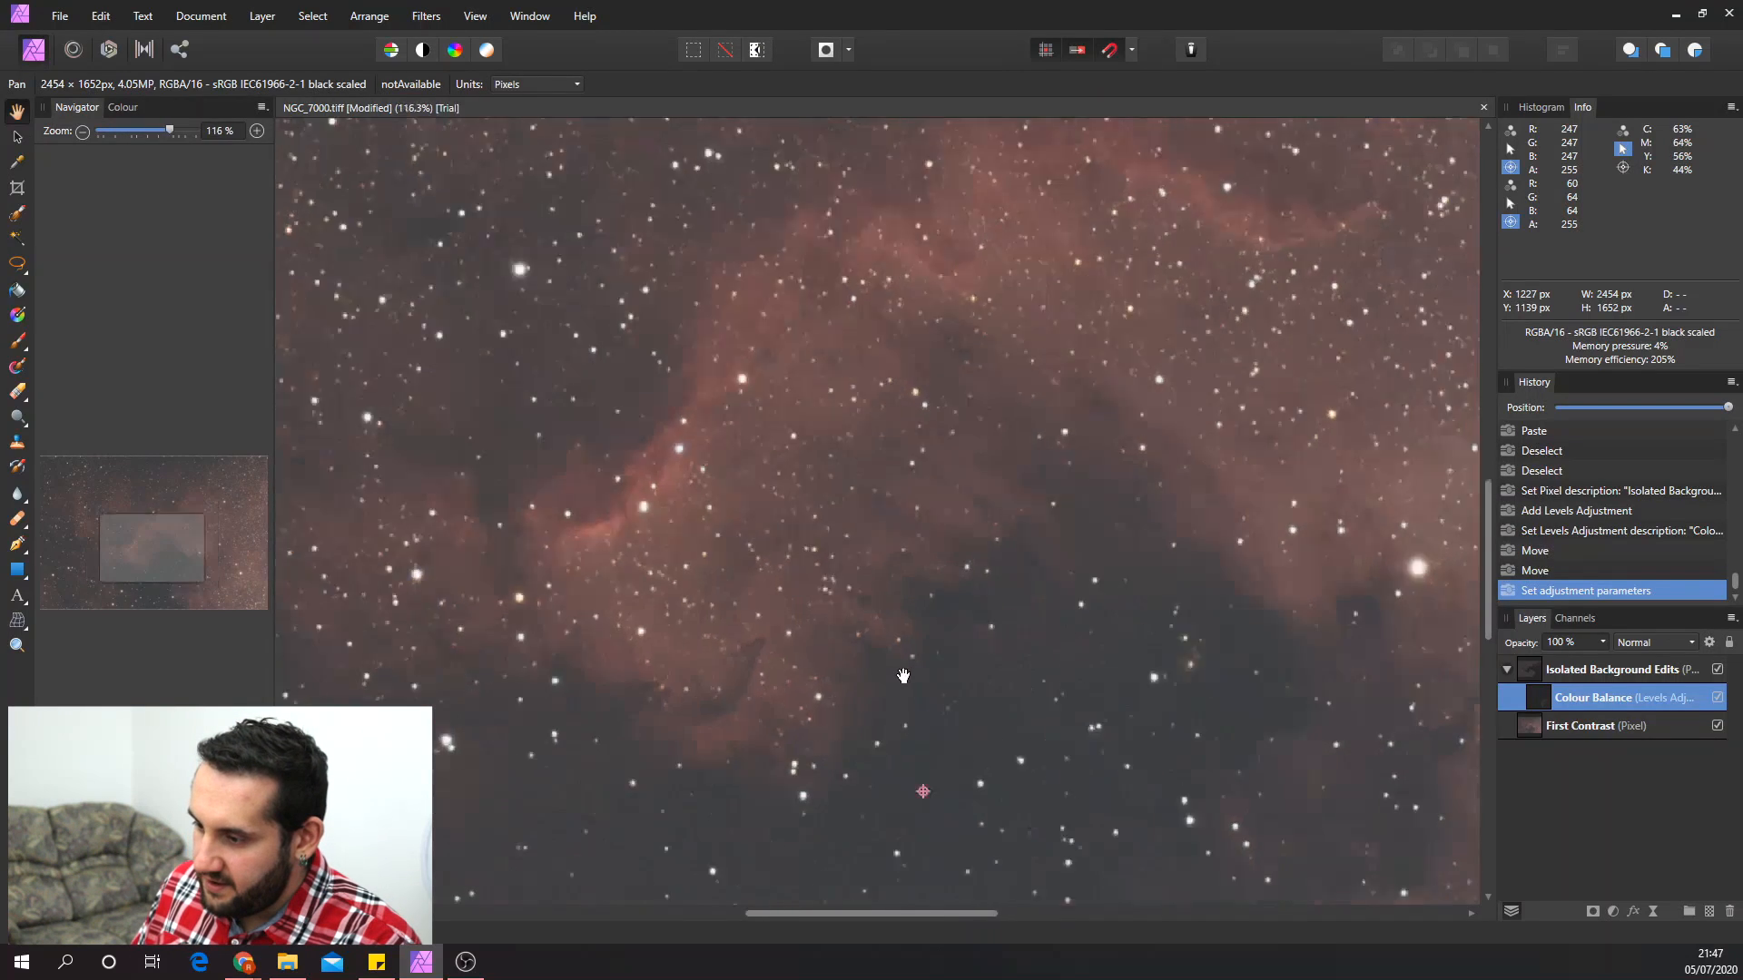
click(1718, 701)
scroll(950, 558, down, 10)
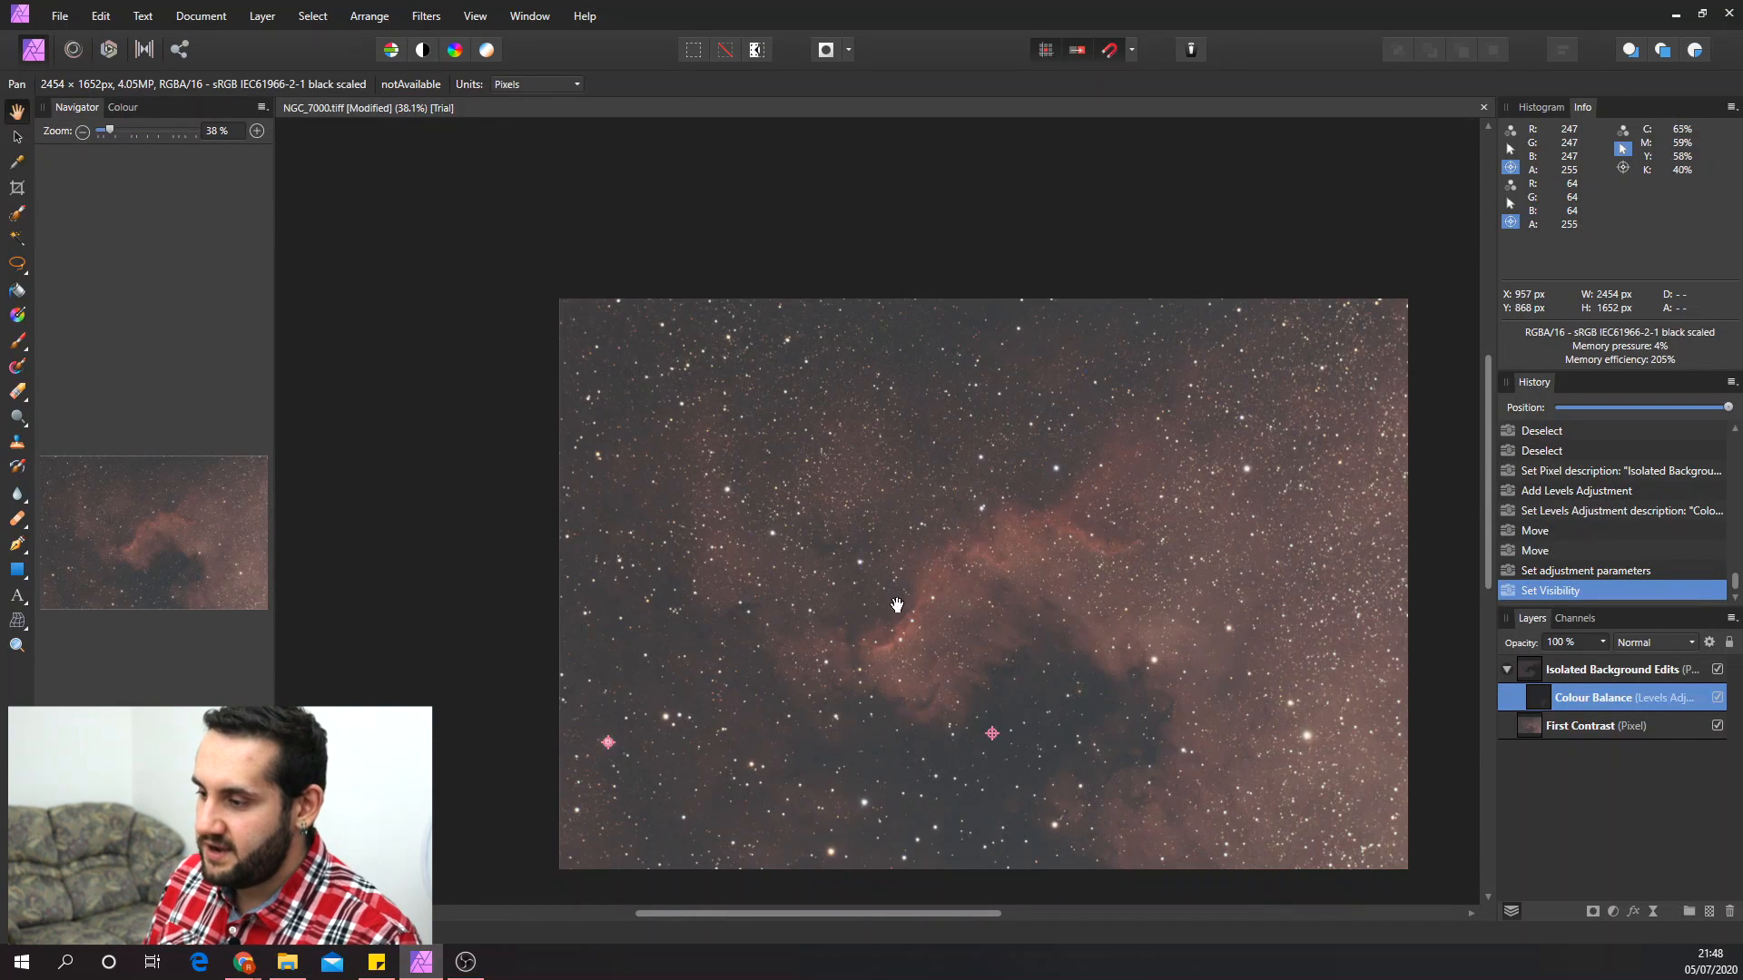
scroll(880, 659, down, 2)
scroll(879, 658, up, 1)
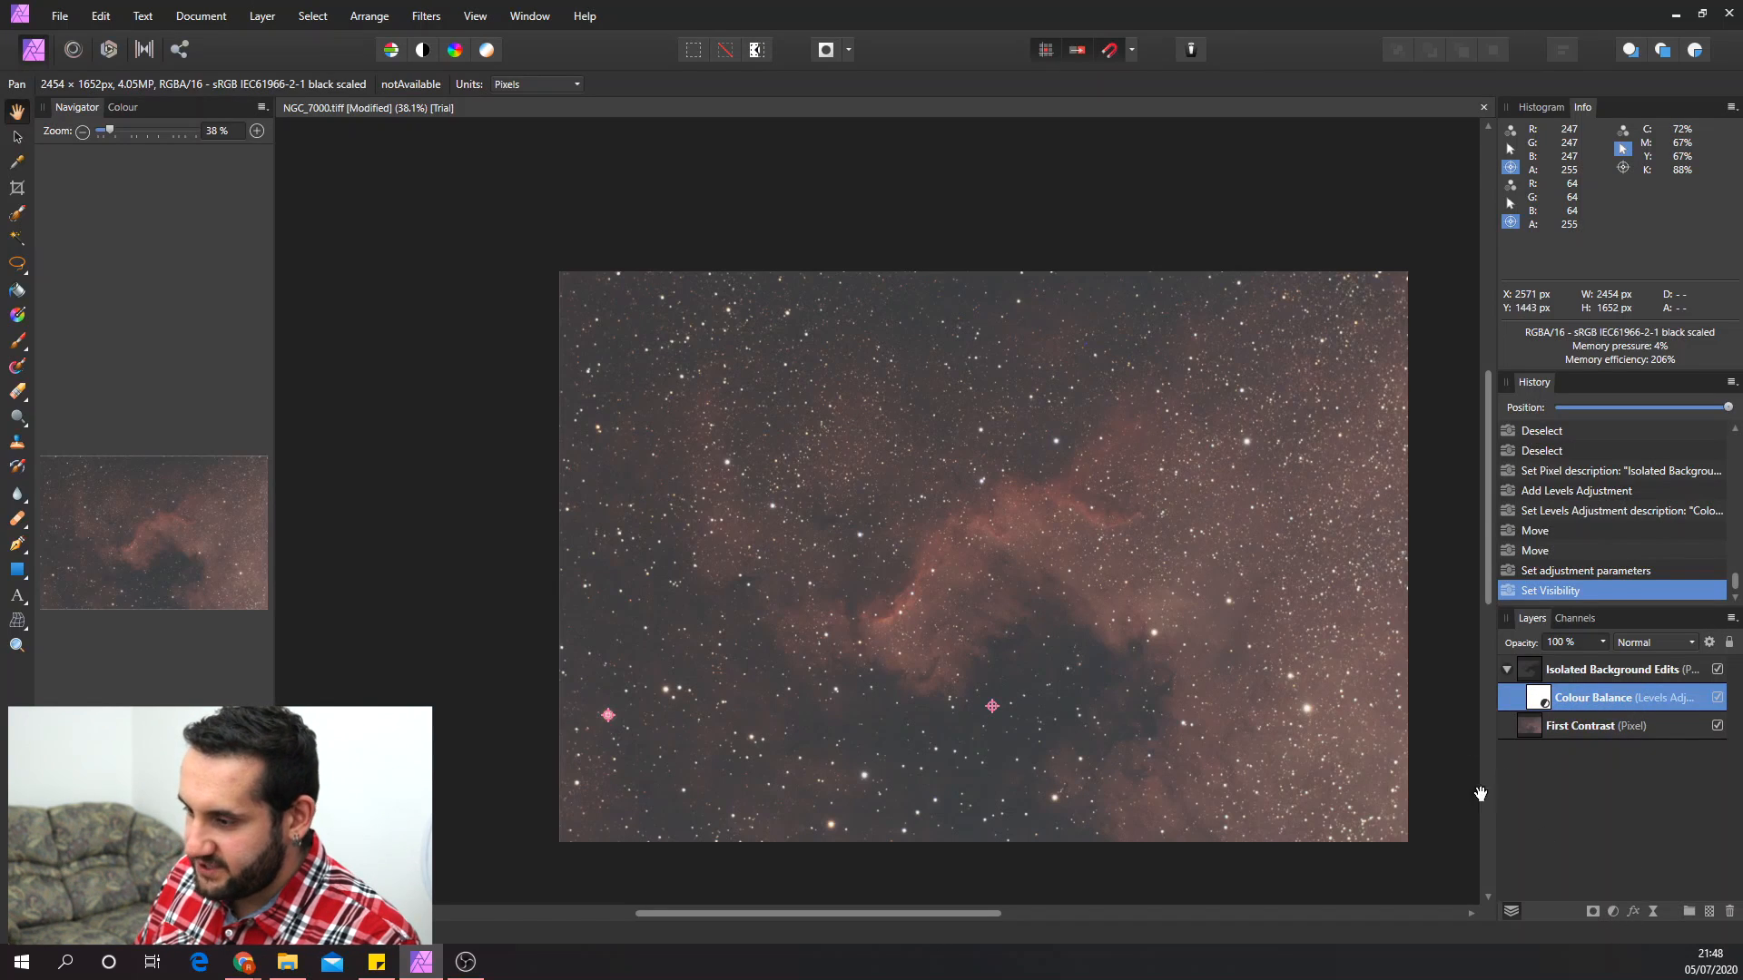
- Add a Curves adjustment above Colour Balance inside Isolated Background Edits, darkening the shadows while holding the midtones slightly above the diagonal
click(1614, 912)
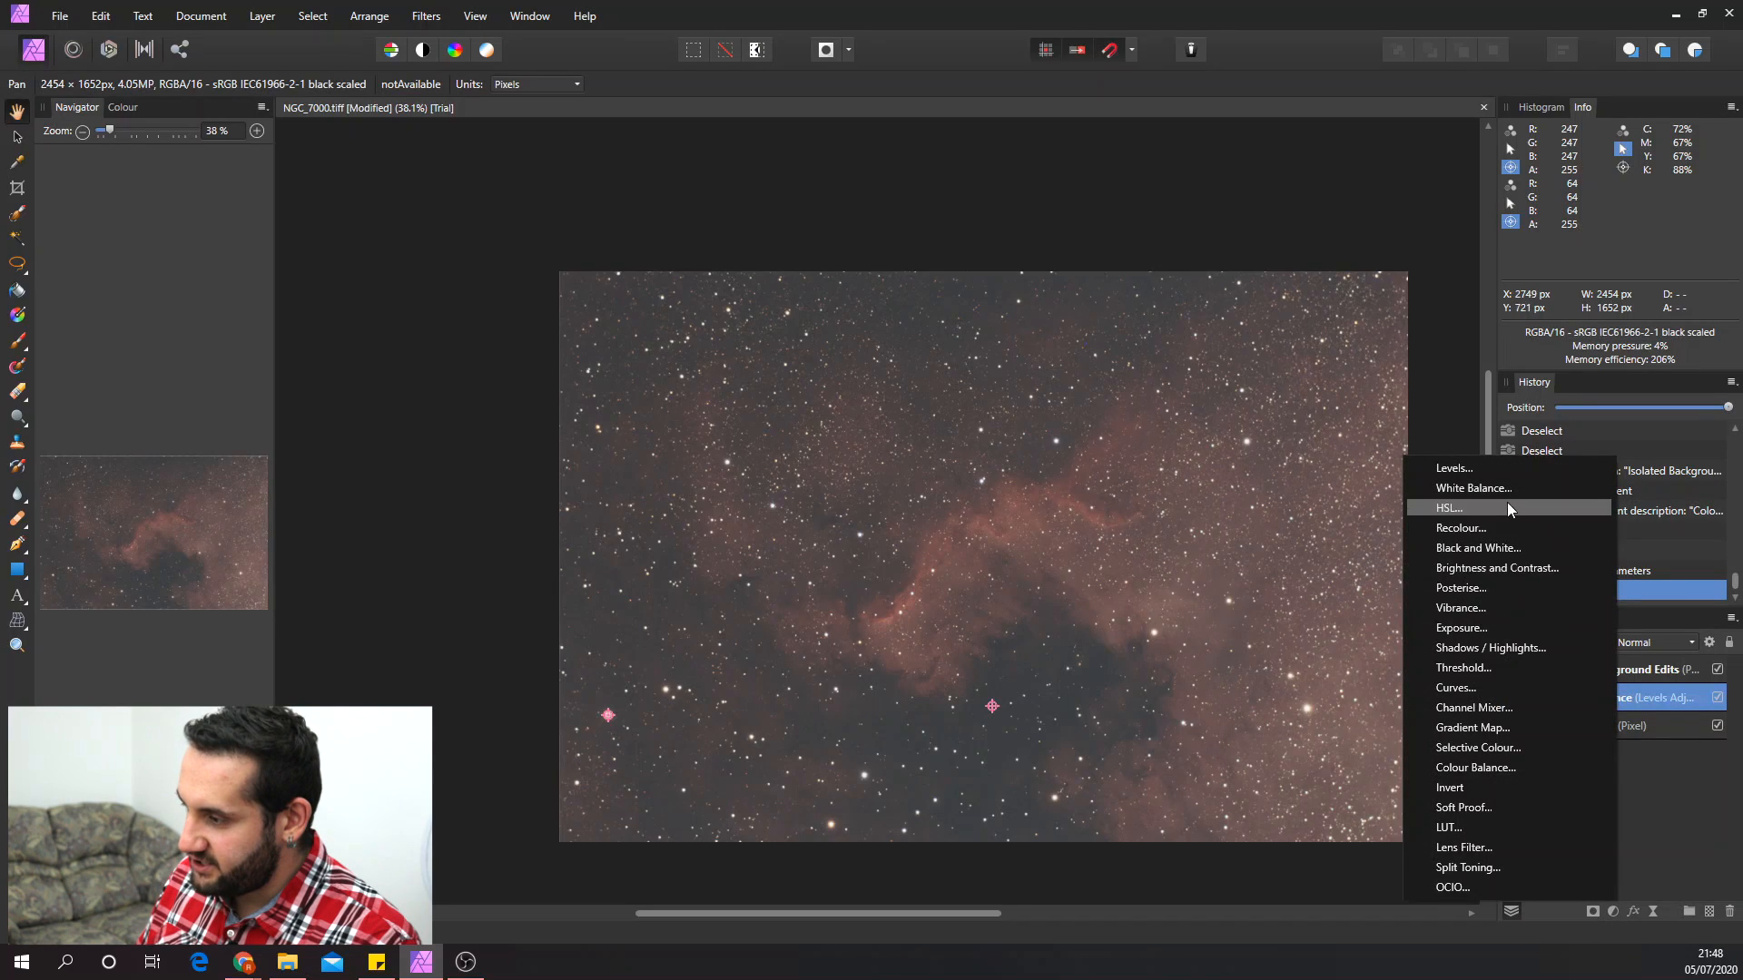
click(1488, 688)
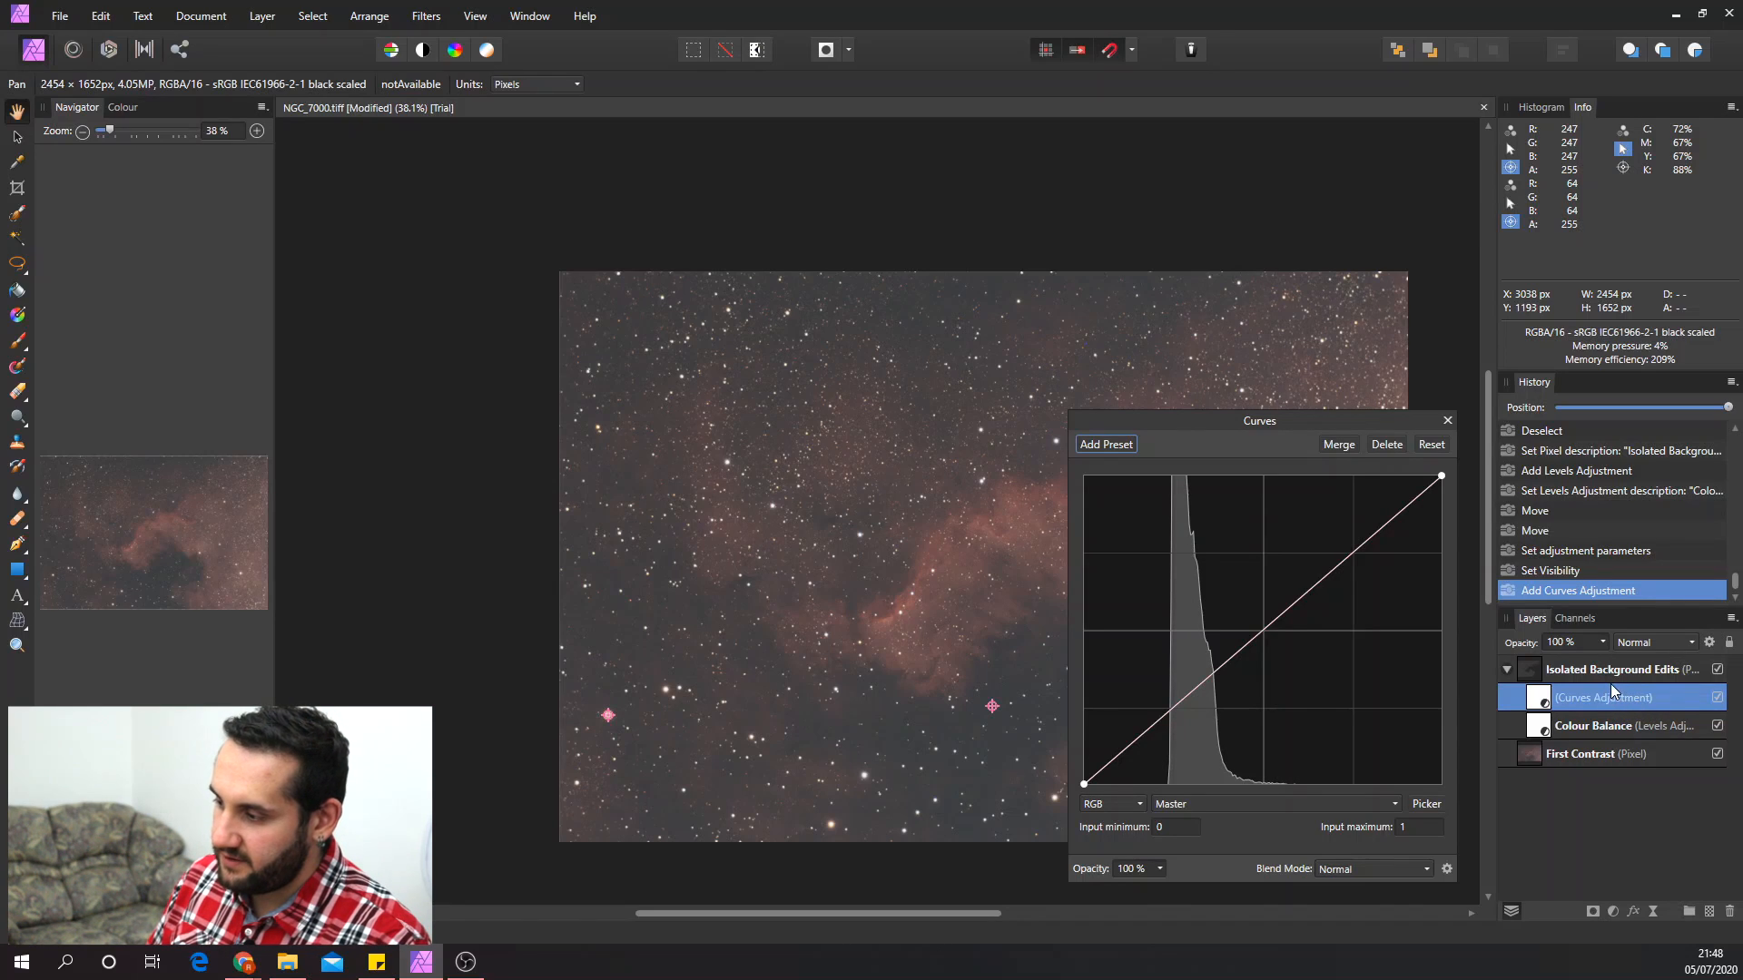
drag(1234, 422, 1274, 268)
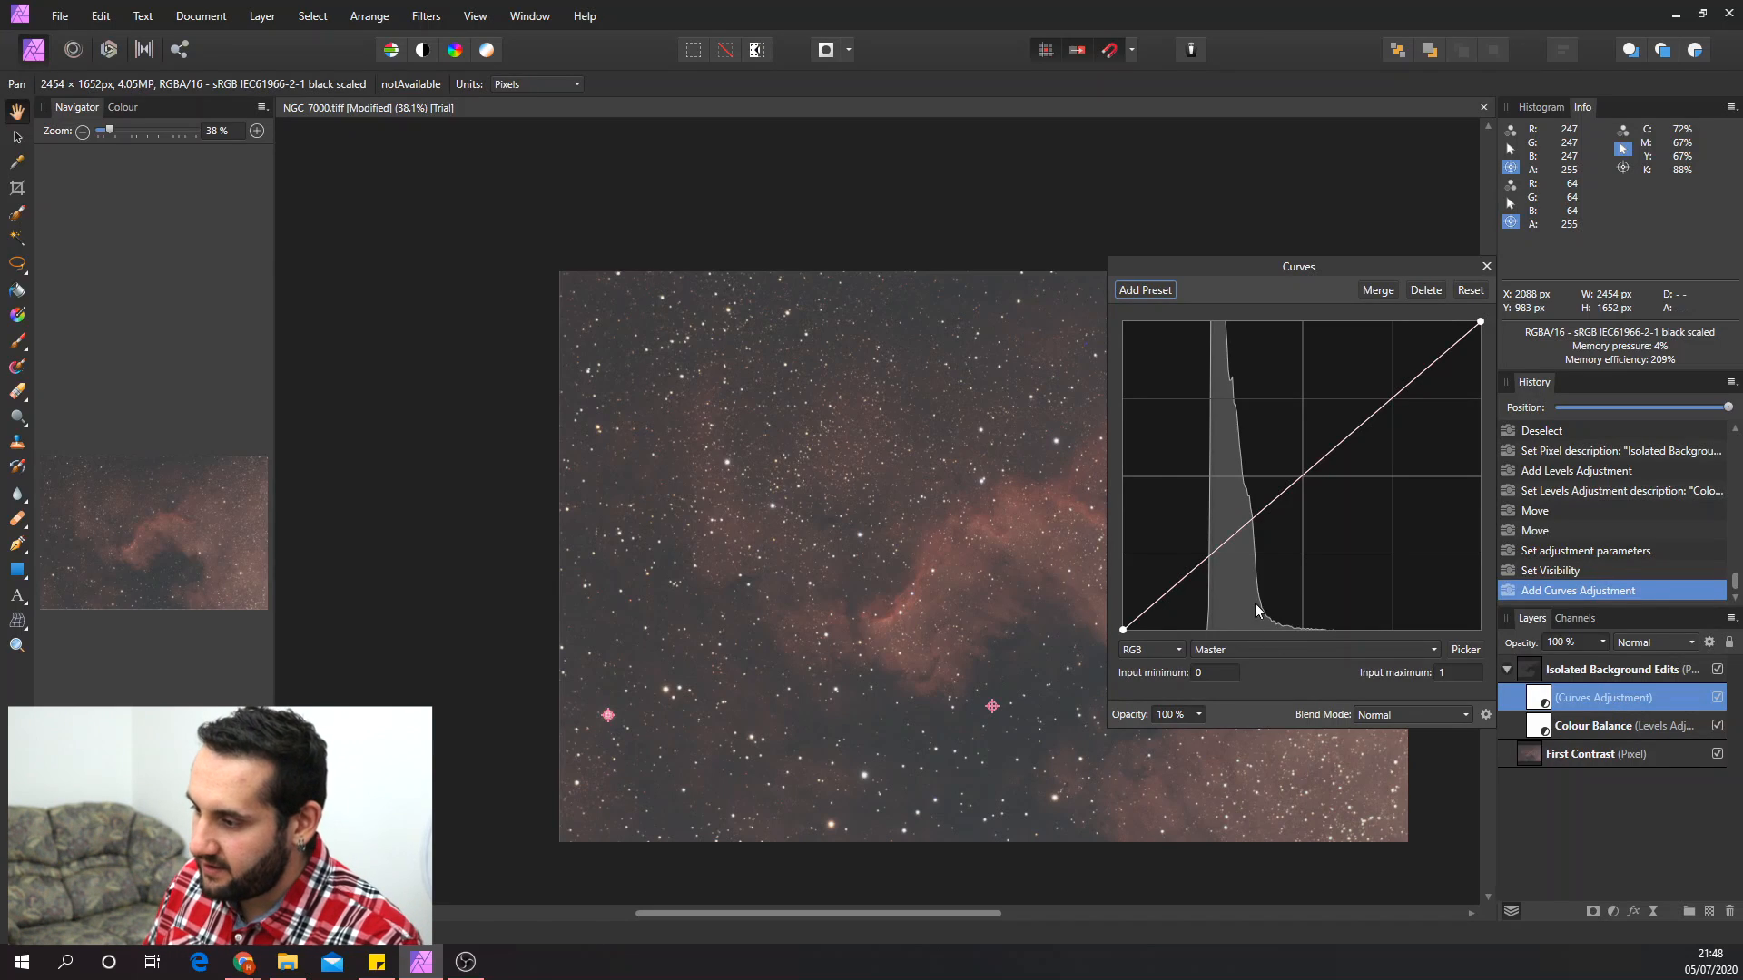
drag(1210, 556, 1202, 570)
mouse_move(1305, 478)
mouse_down()
mouse_move(1375, 393)
mouse_move(1298, 474)
mouse_up()
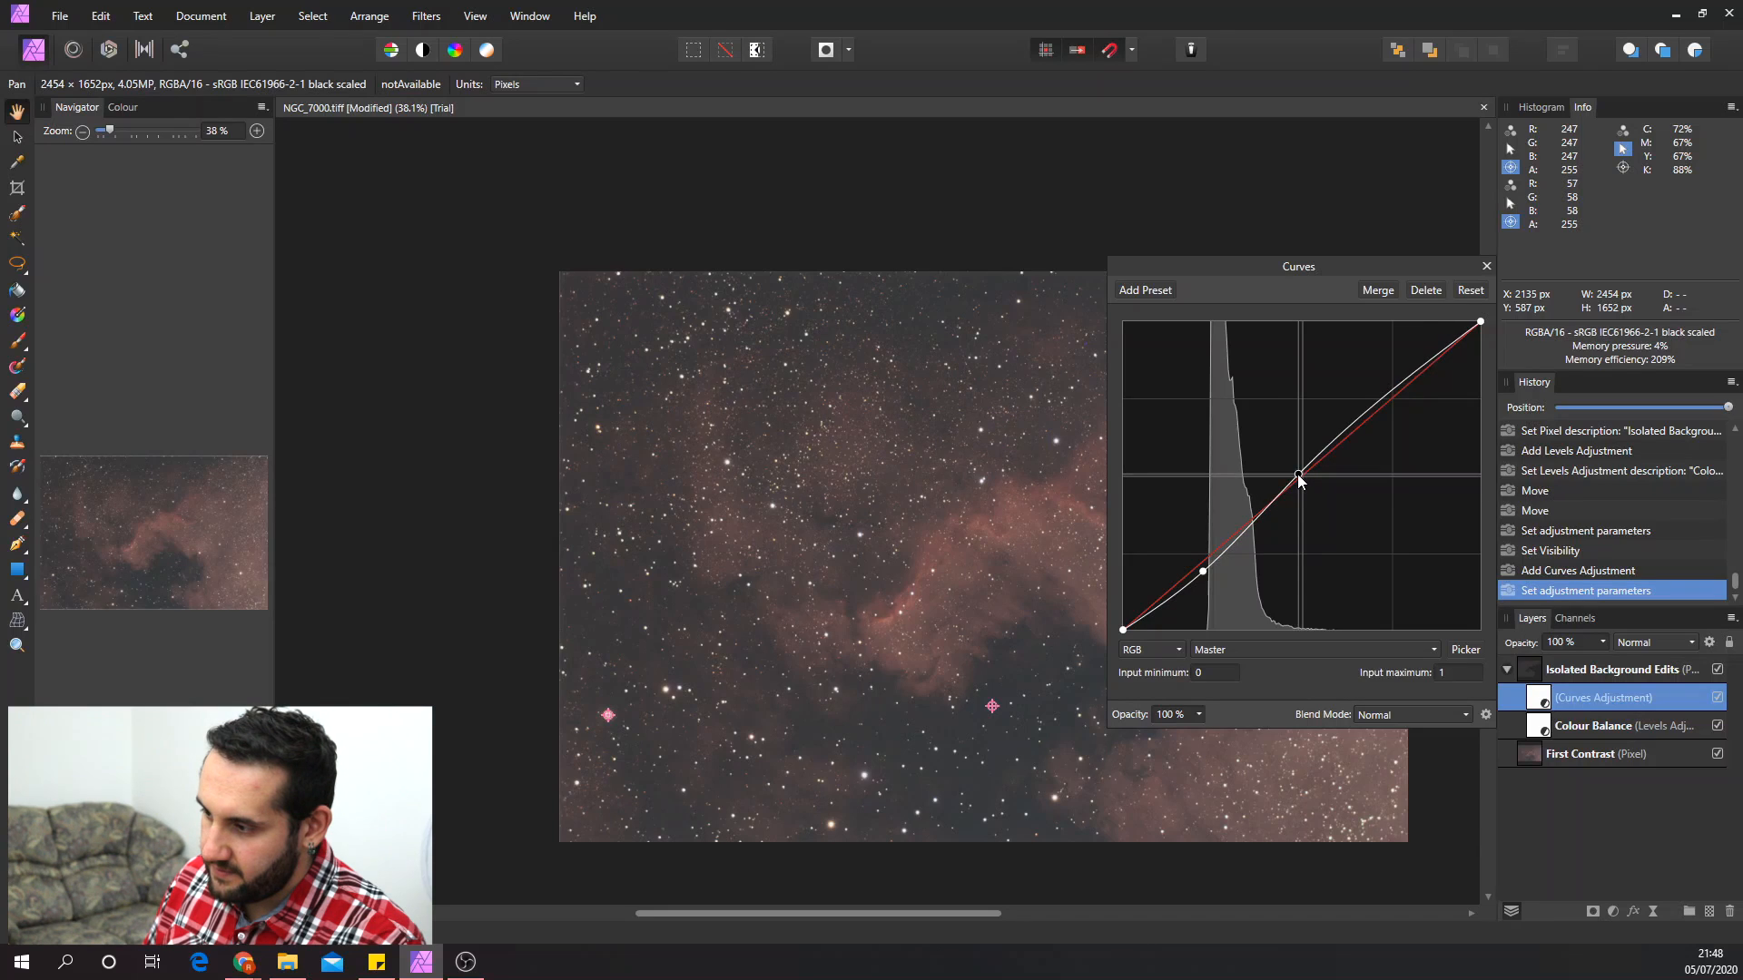
click(1485, 270)
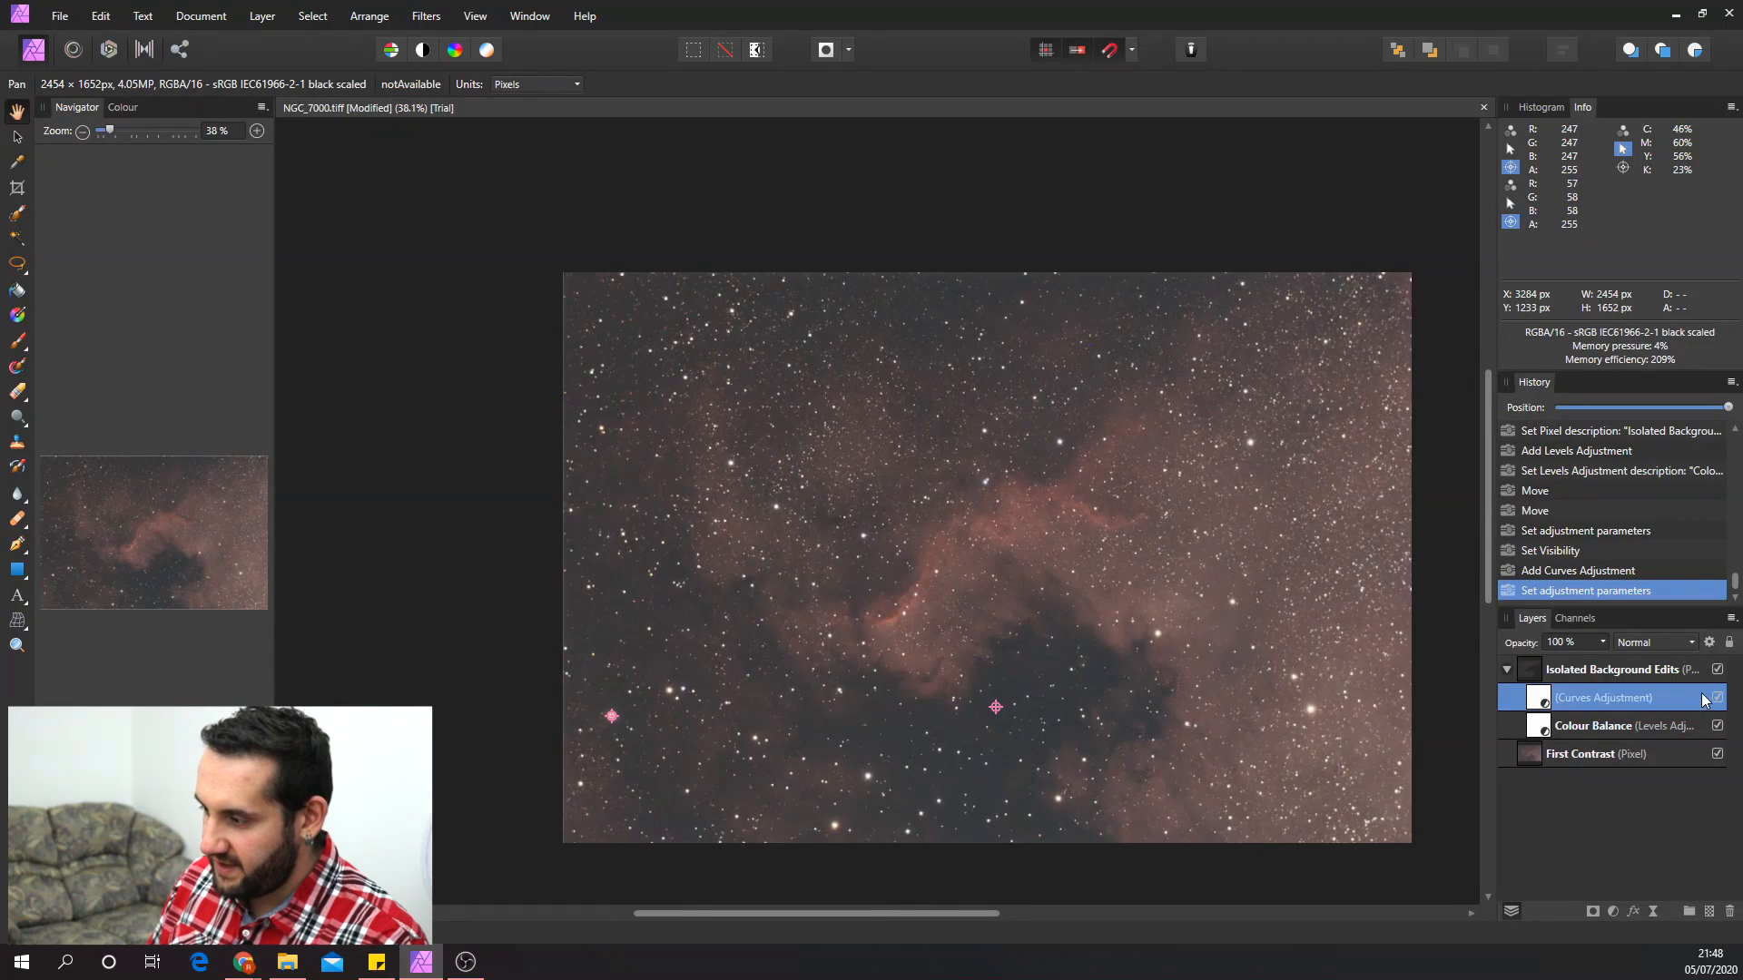
- Compare the image with and without the nested Curves and Colour Balance adjustments, and check the histogram of all channels
click(1717, 697)
click(1718, 726)
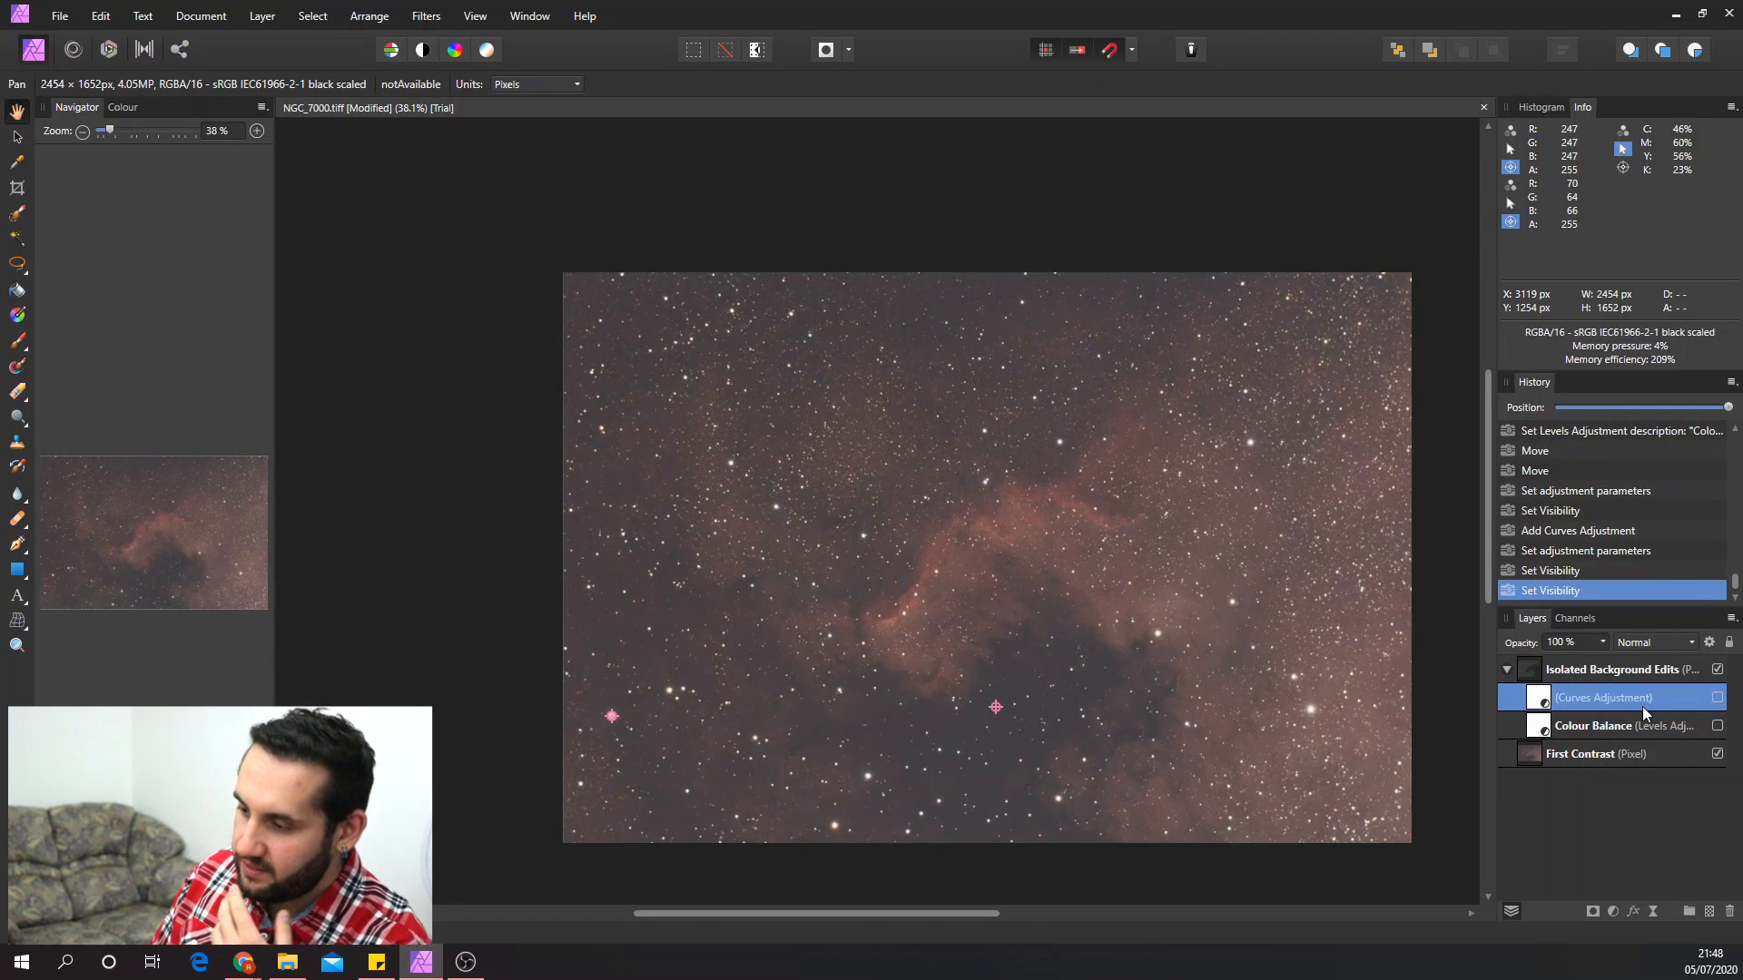
click(1717, 726)
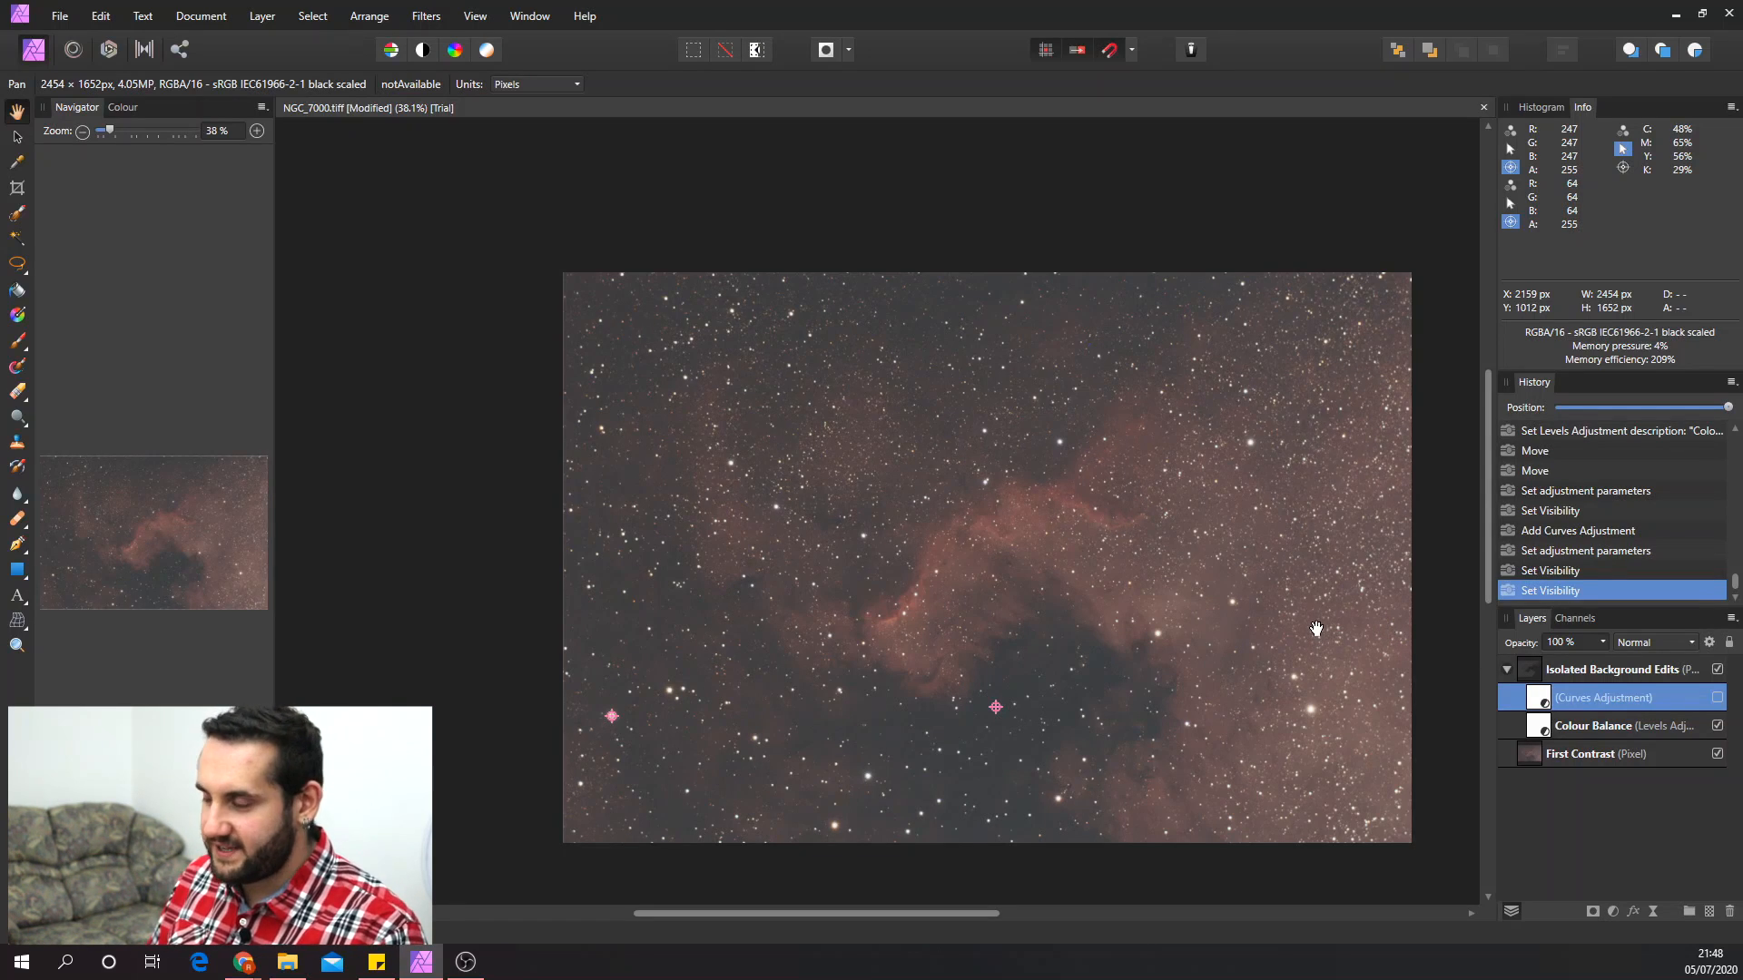
click(1717, 697)
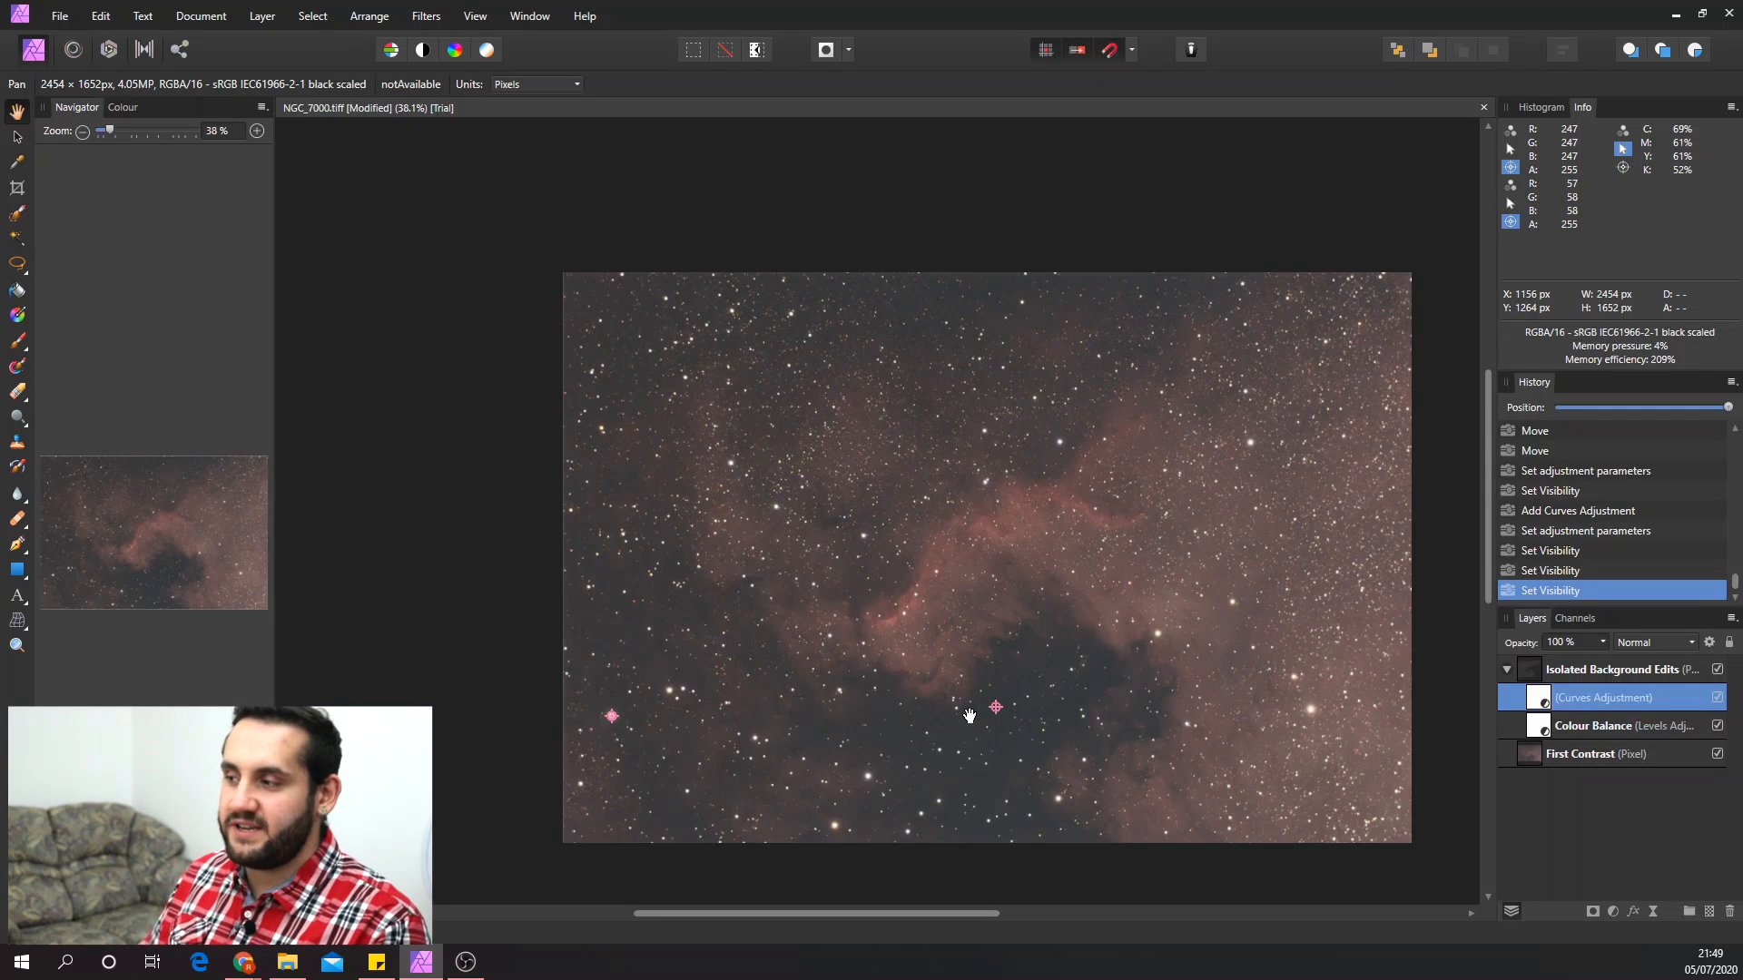
click(1534, 108)
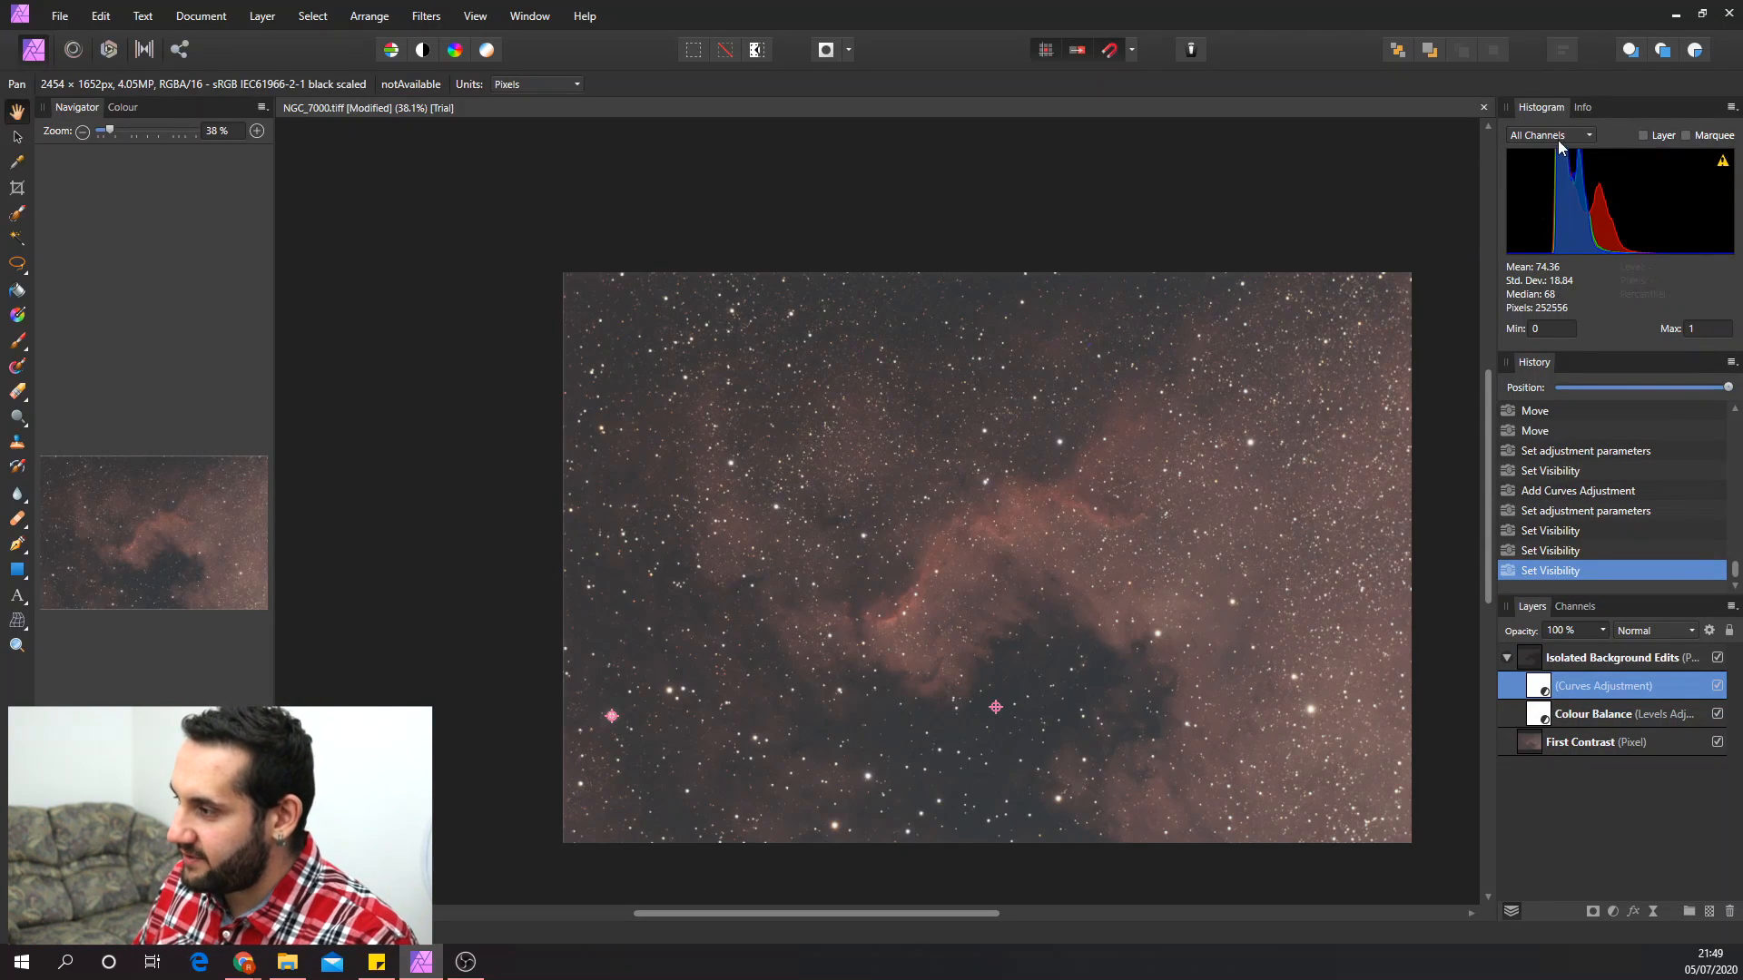
- Check the sampled RGB values and inspect the dark sky beside the nebula up close
click(1582, 108)
scroll(1067, 697, up, 3)
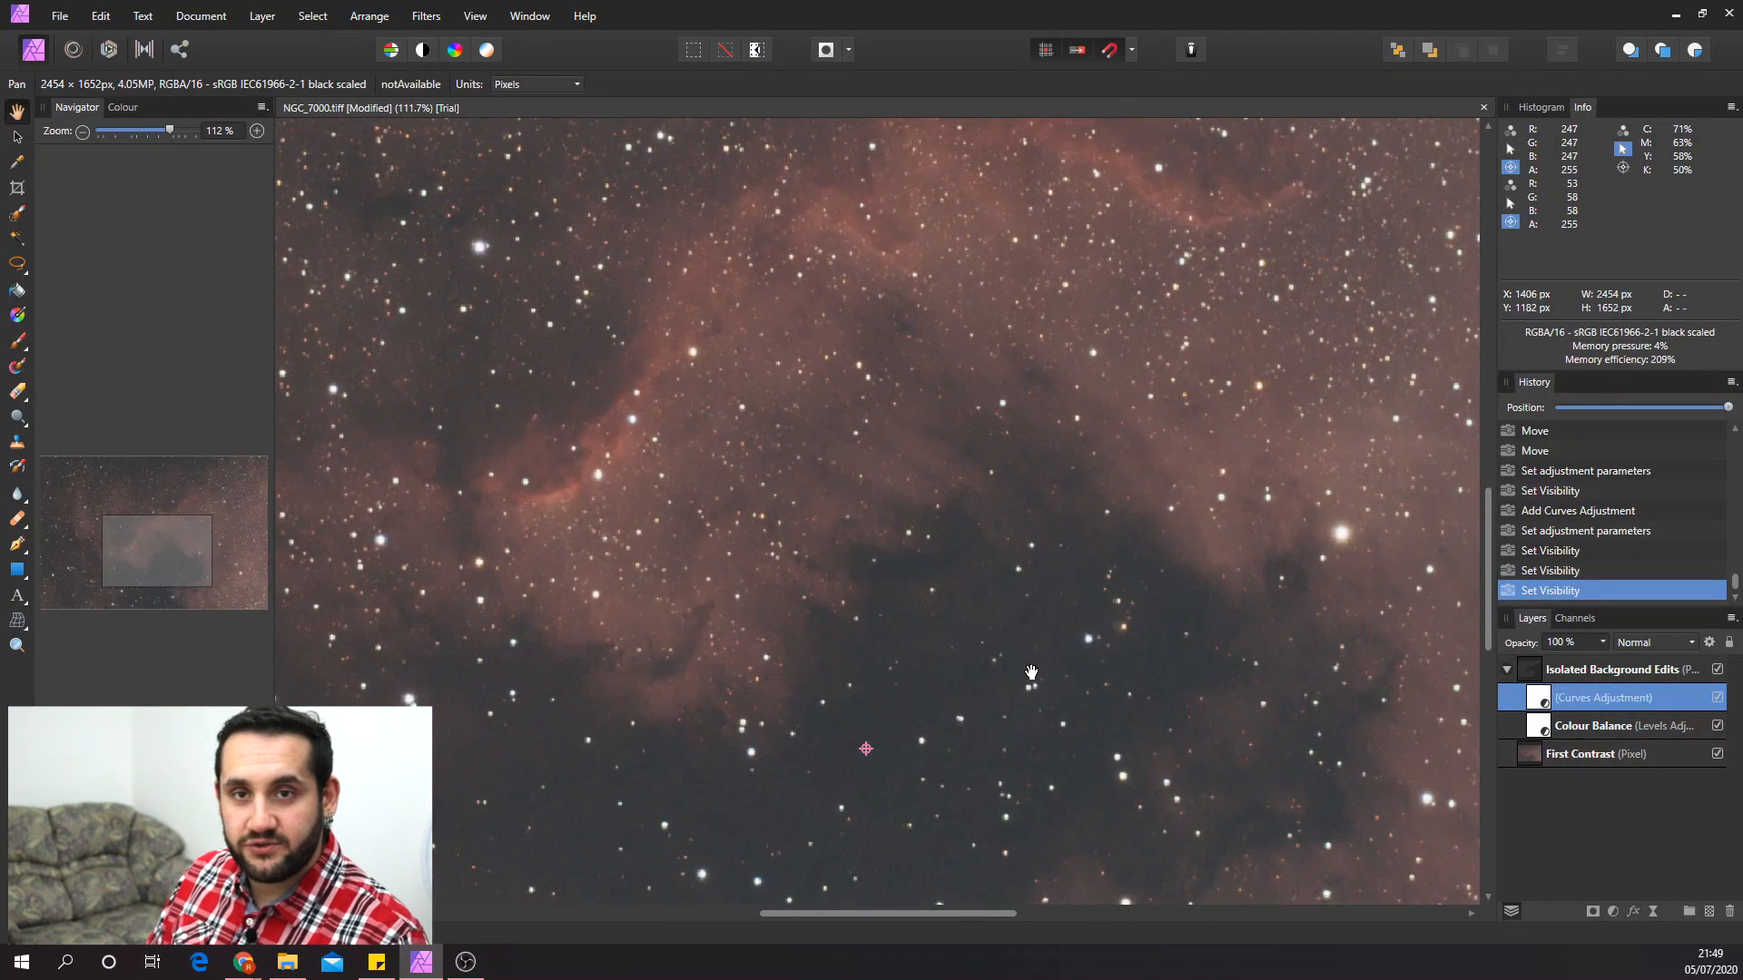
scroll(1031, 672, down, 1)
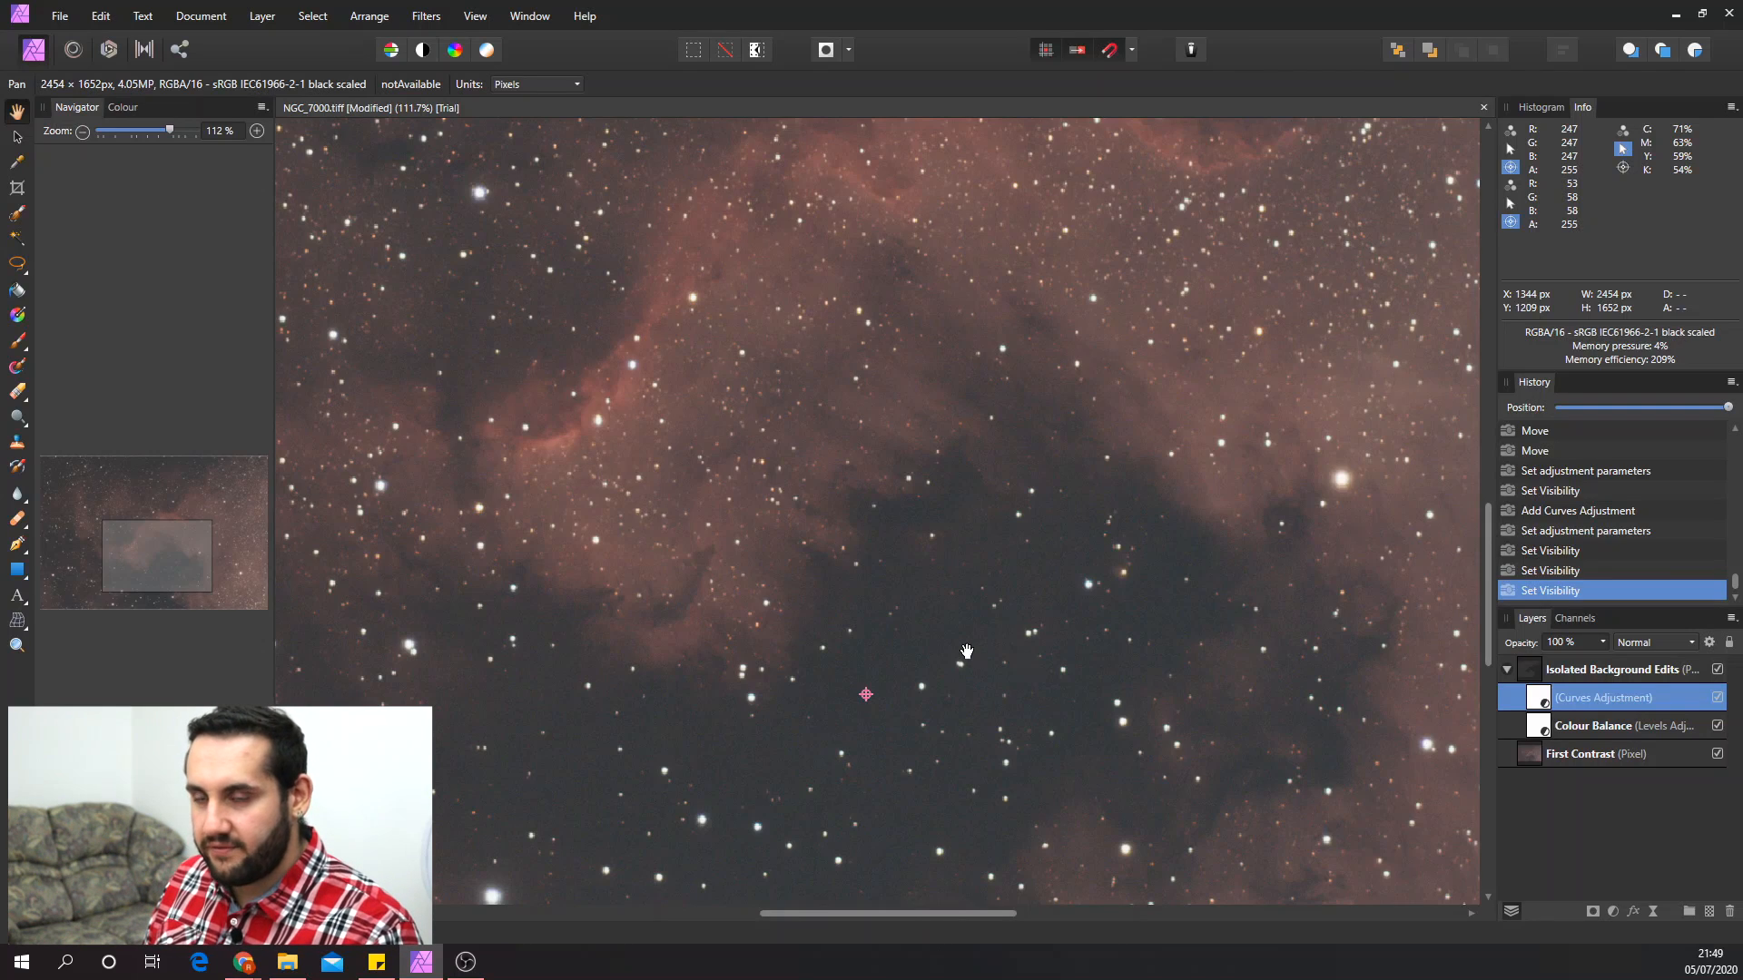
- Start a Denoise filter on the Isolated Background Edits layer and set its Luminance to 0%
click(1612, 678)
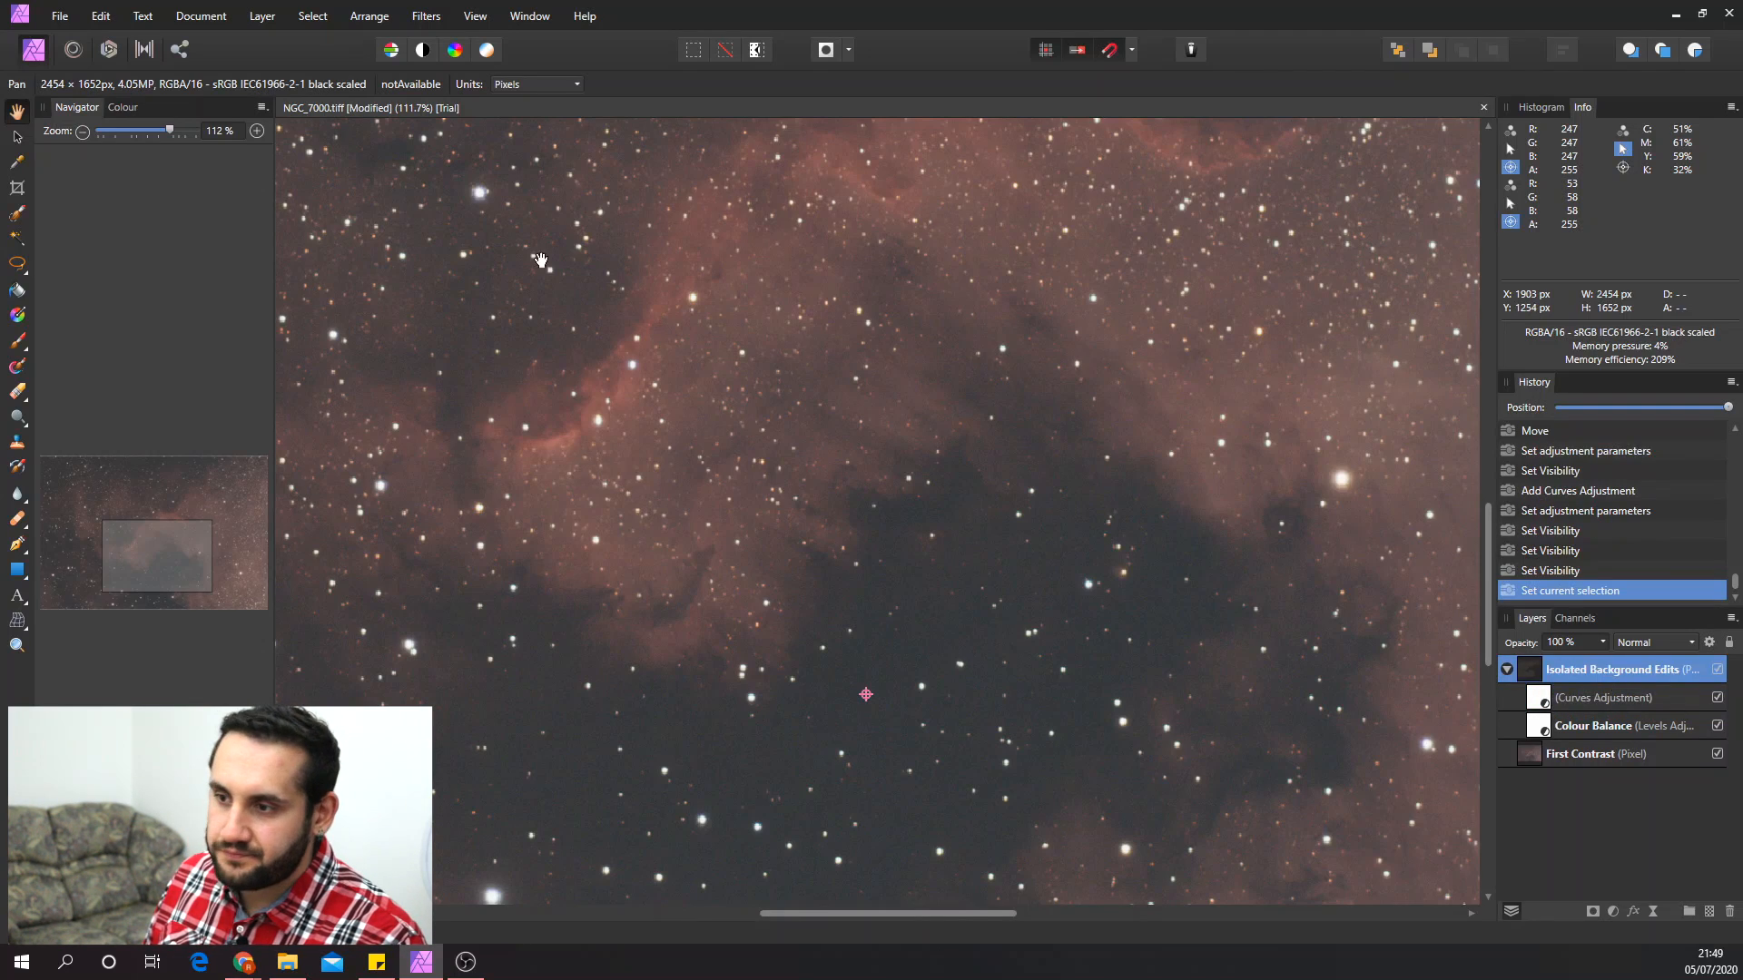
click(419, 18)
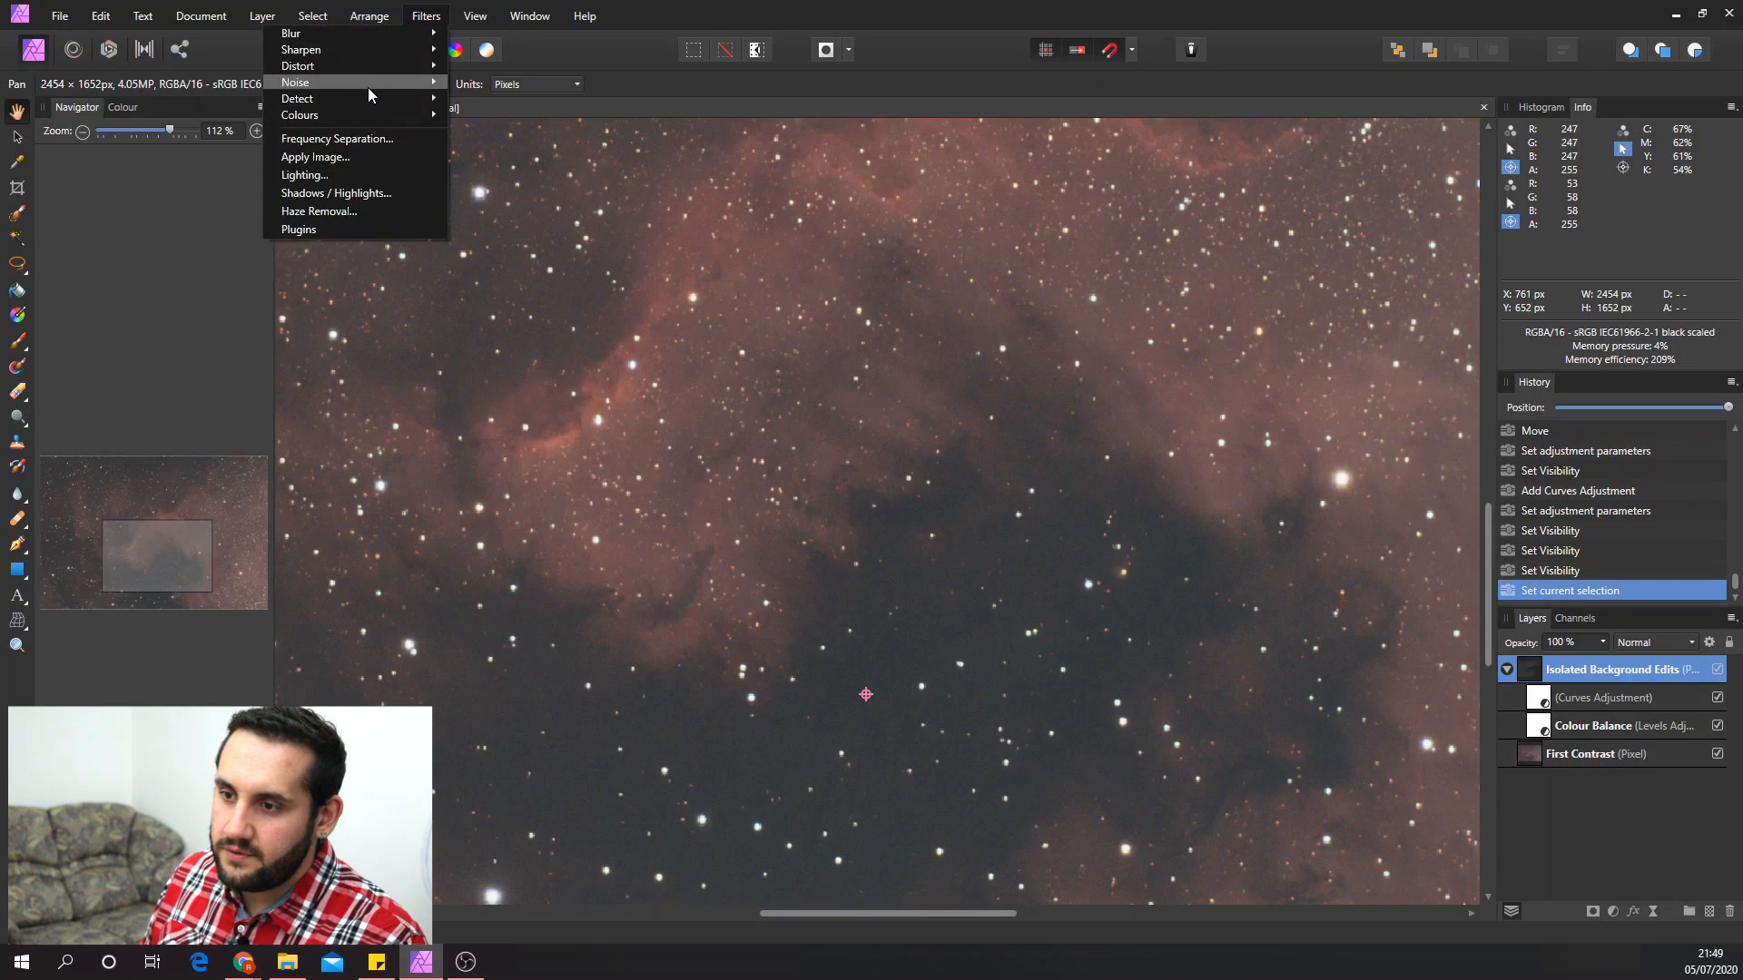
mouse_move(368, 85)
click(199, 84)
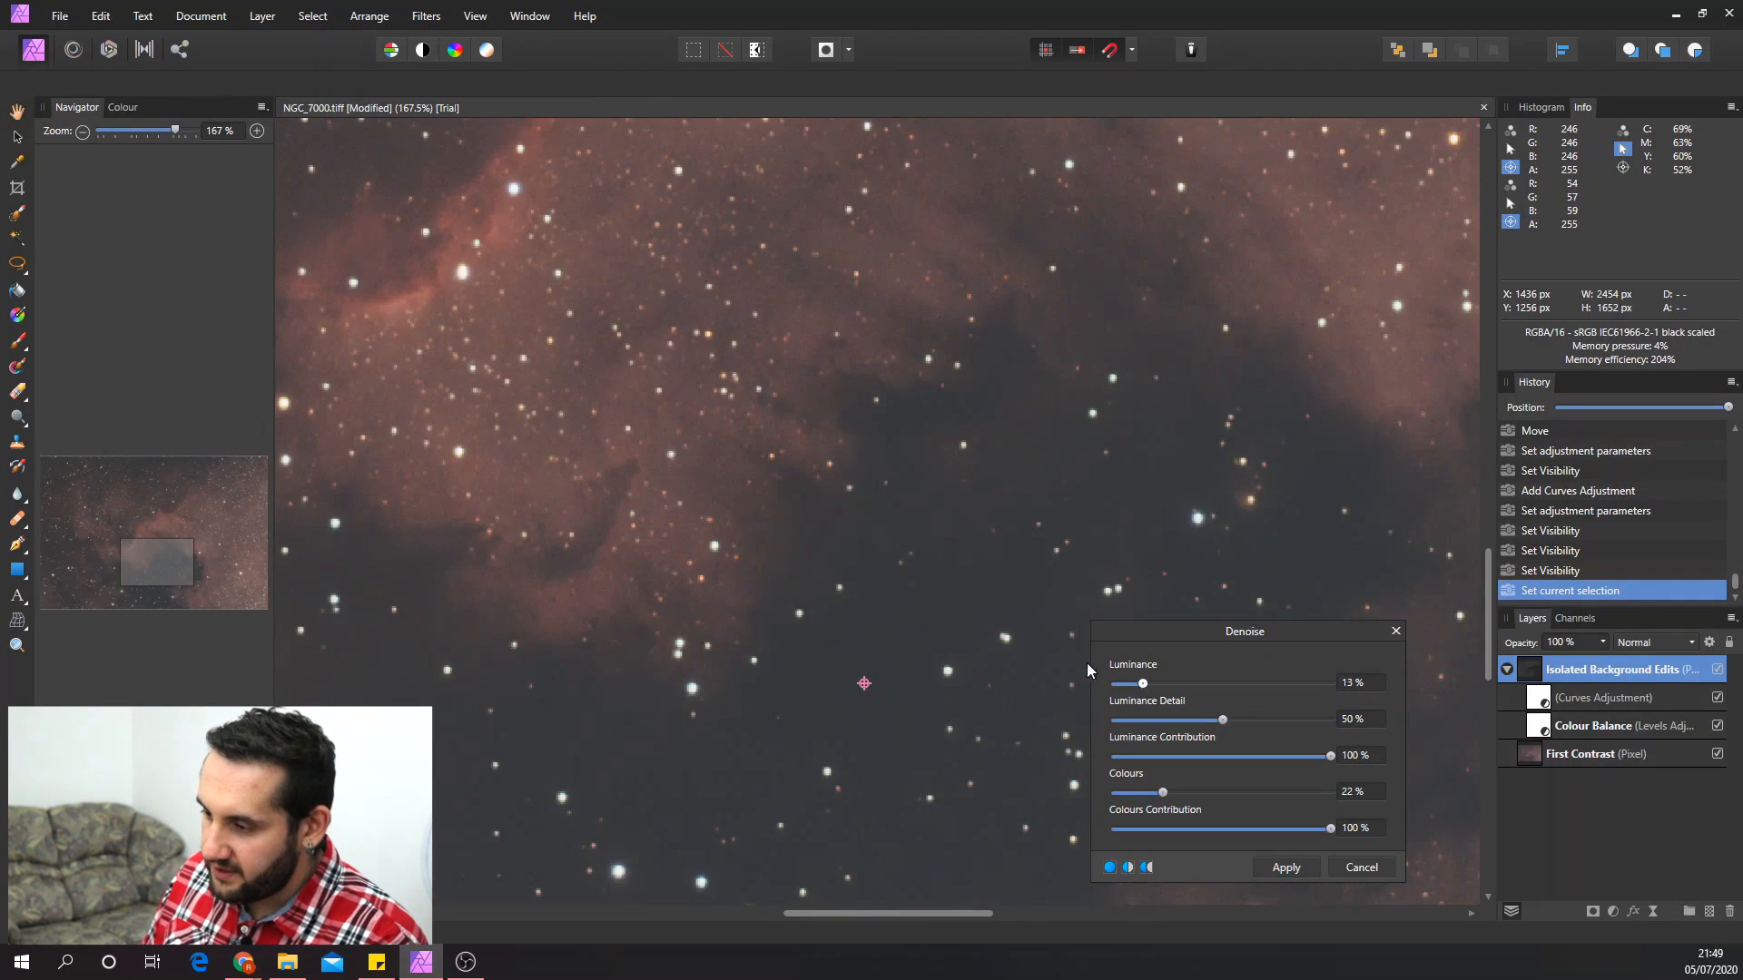
drag(1142, 682, 1113, 683)
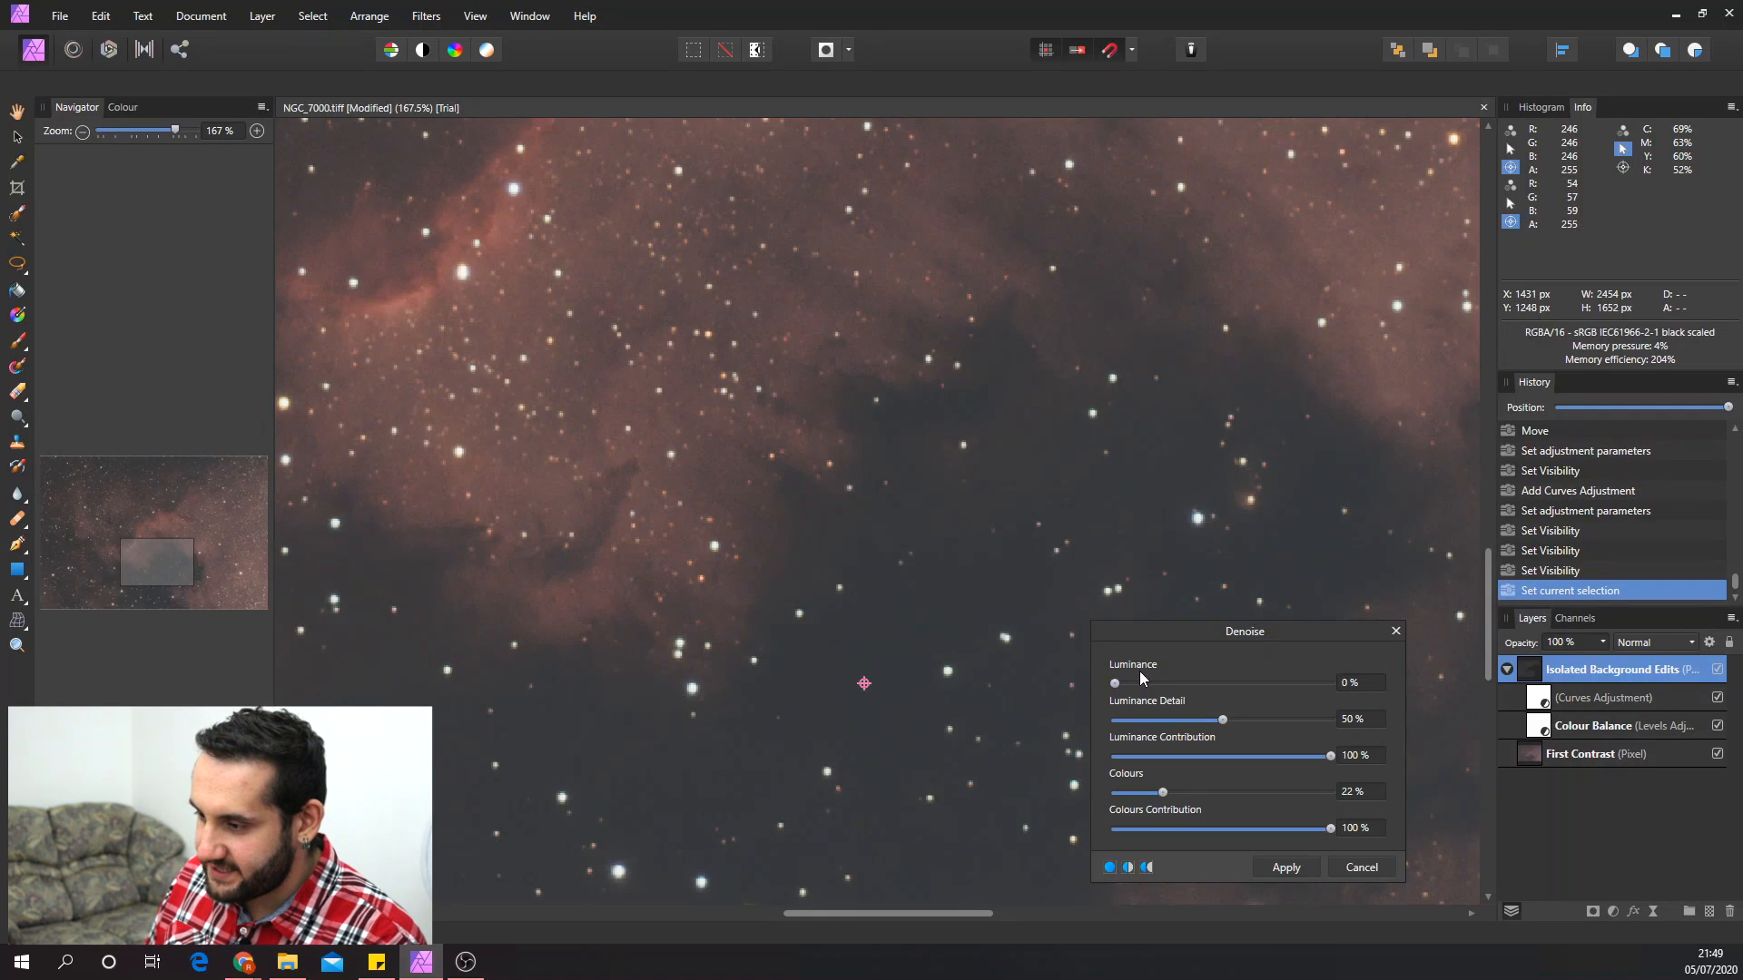
- Show the denoise preview side by side with the original on the dark star field and set Colours to 0 %
click(1147, 867)
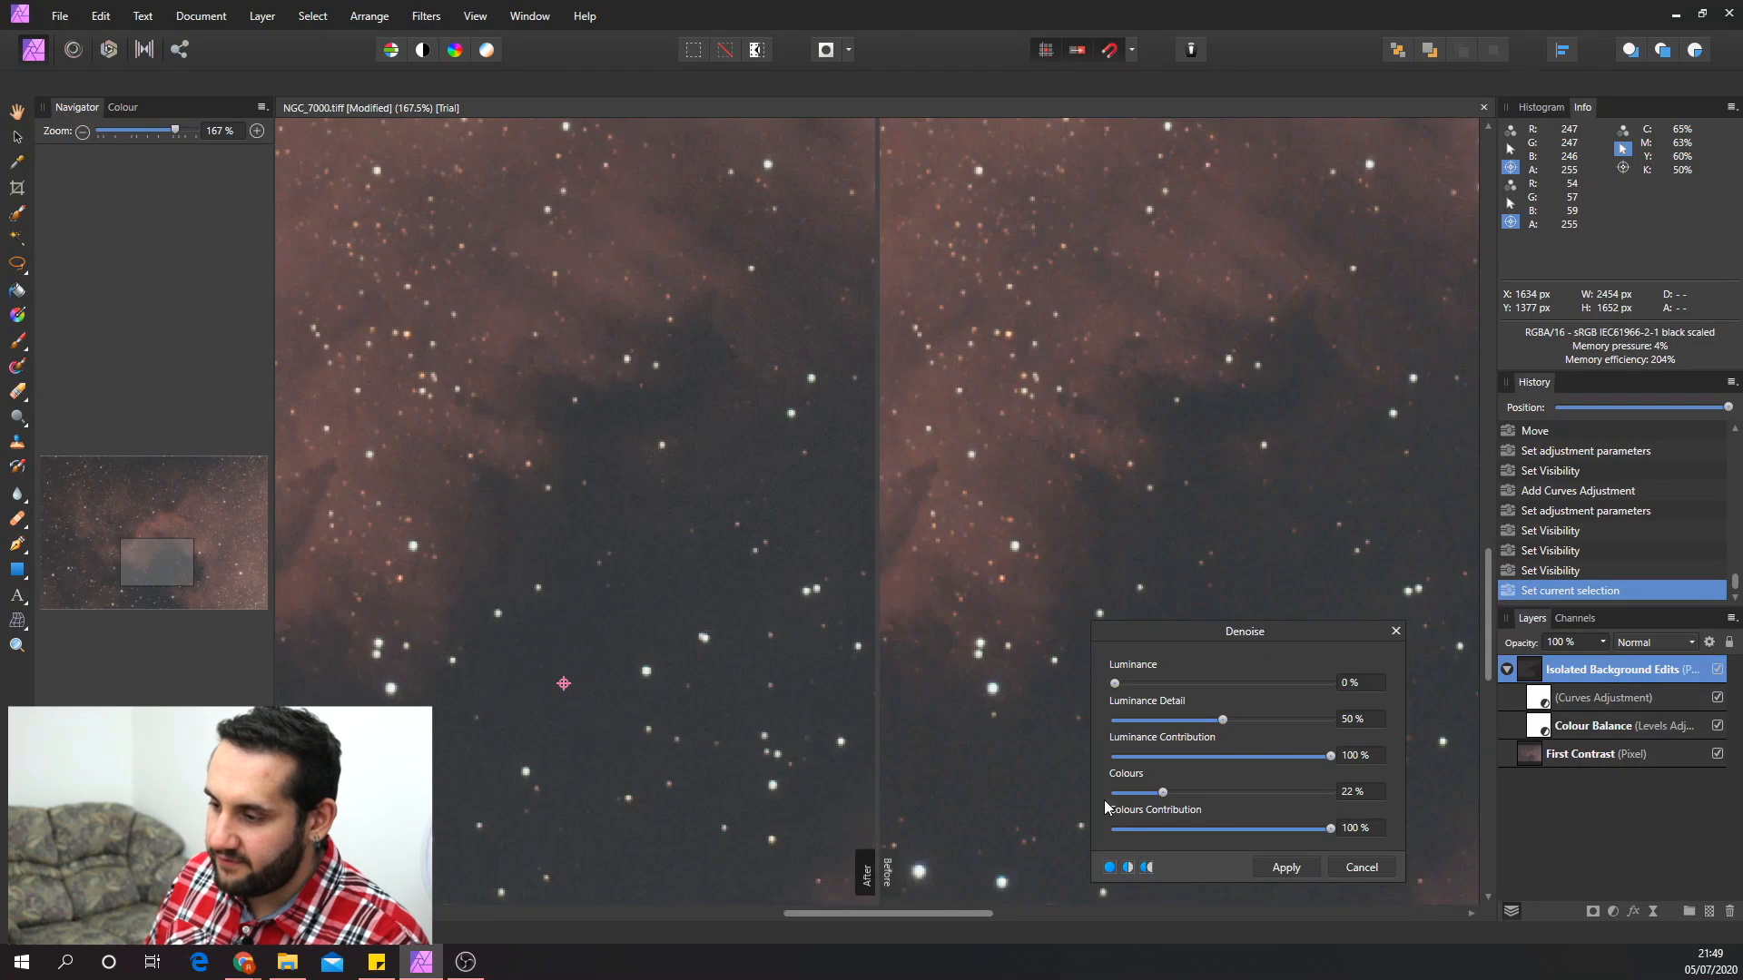
scroll(864, 706, up, 4)
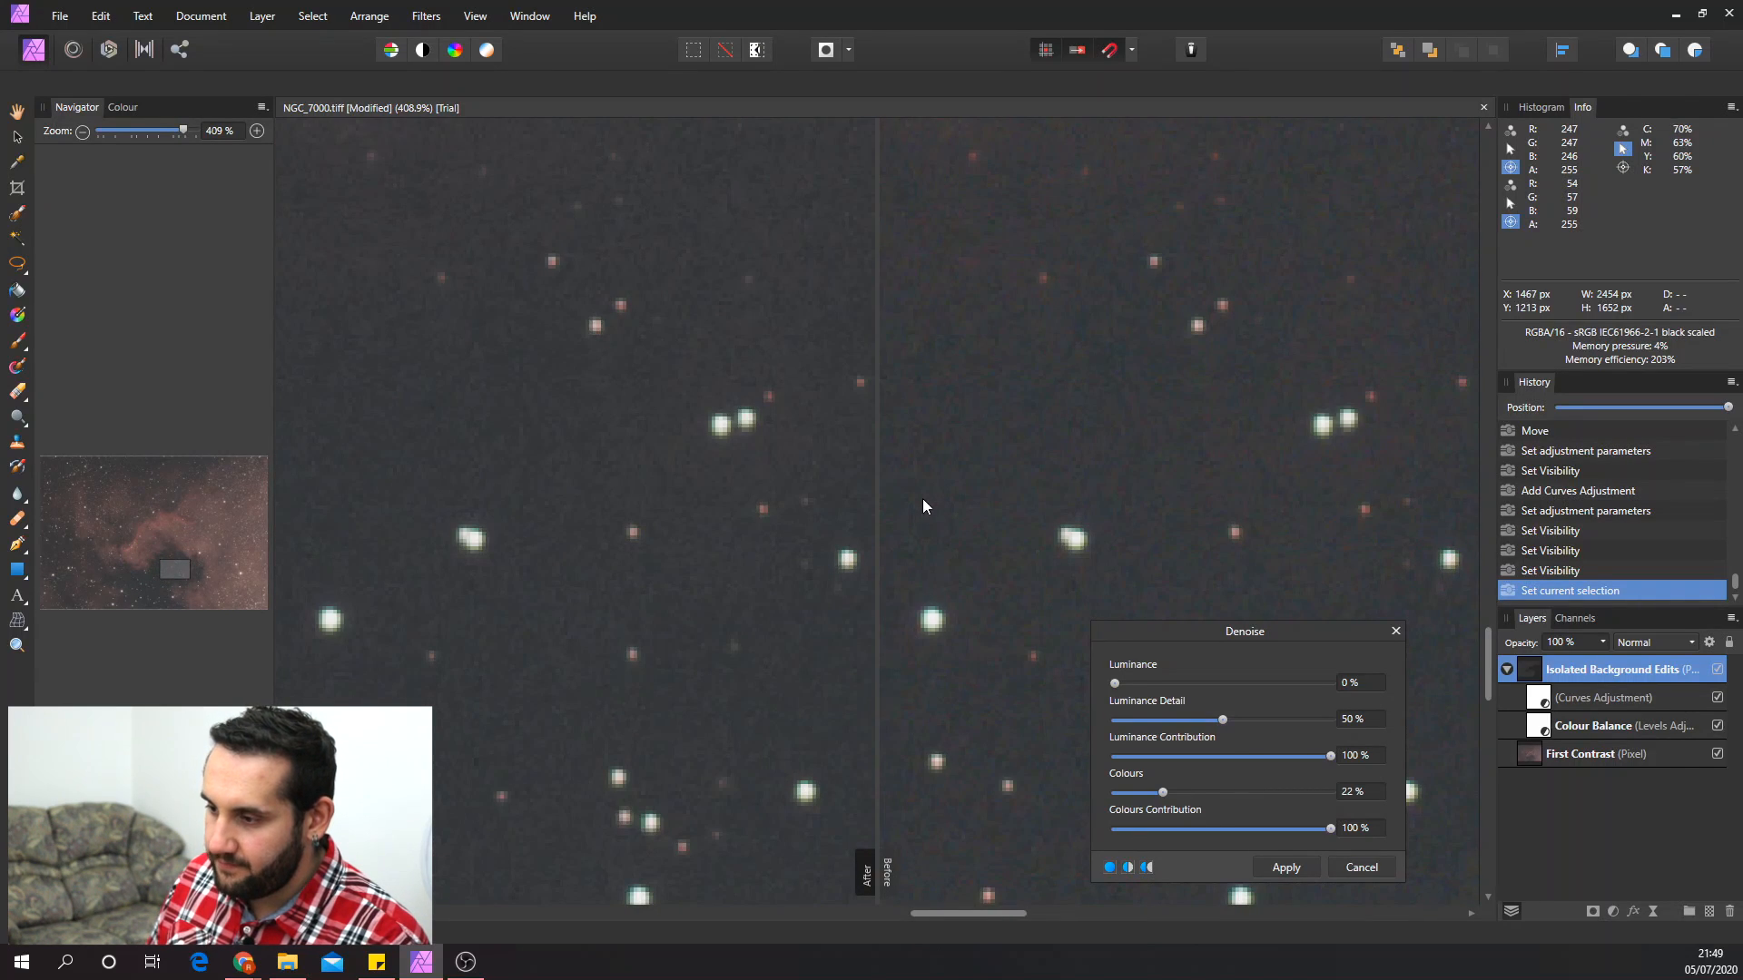
scroll(1016, 590, down, 1)
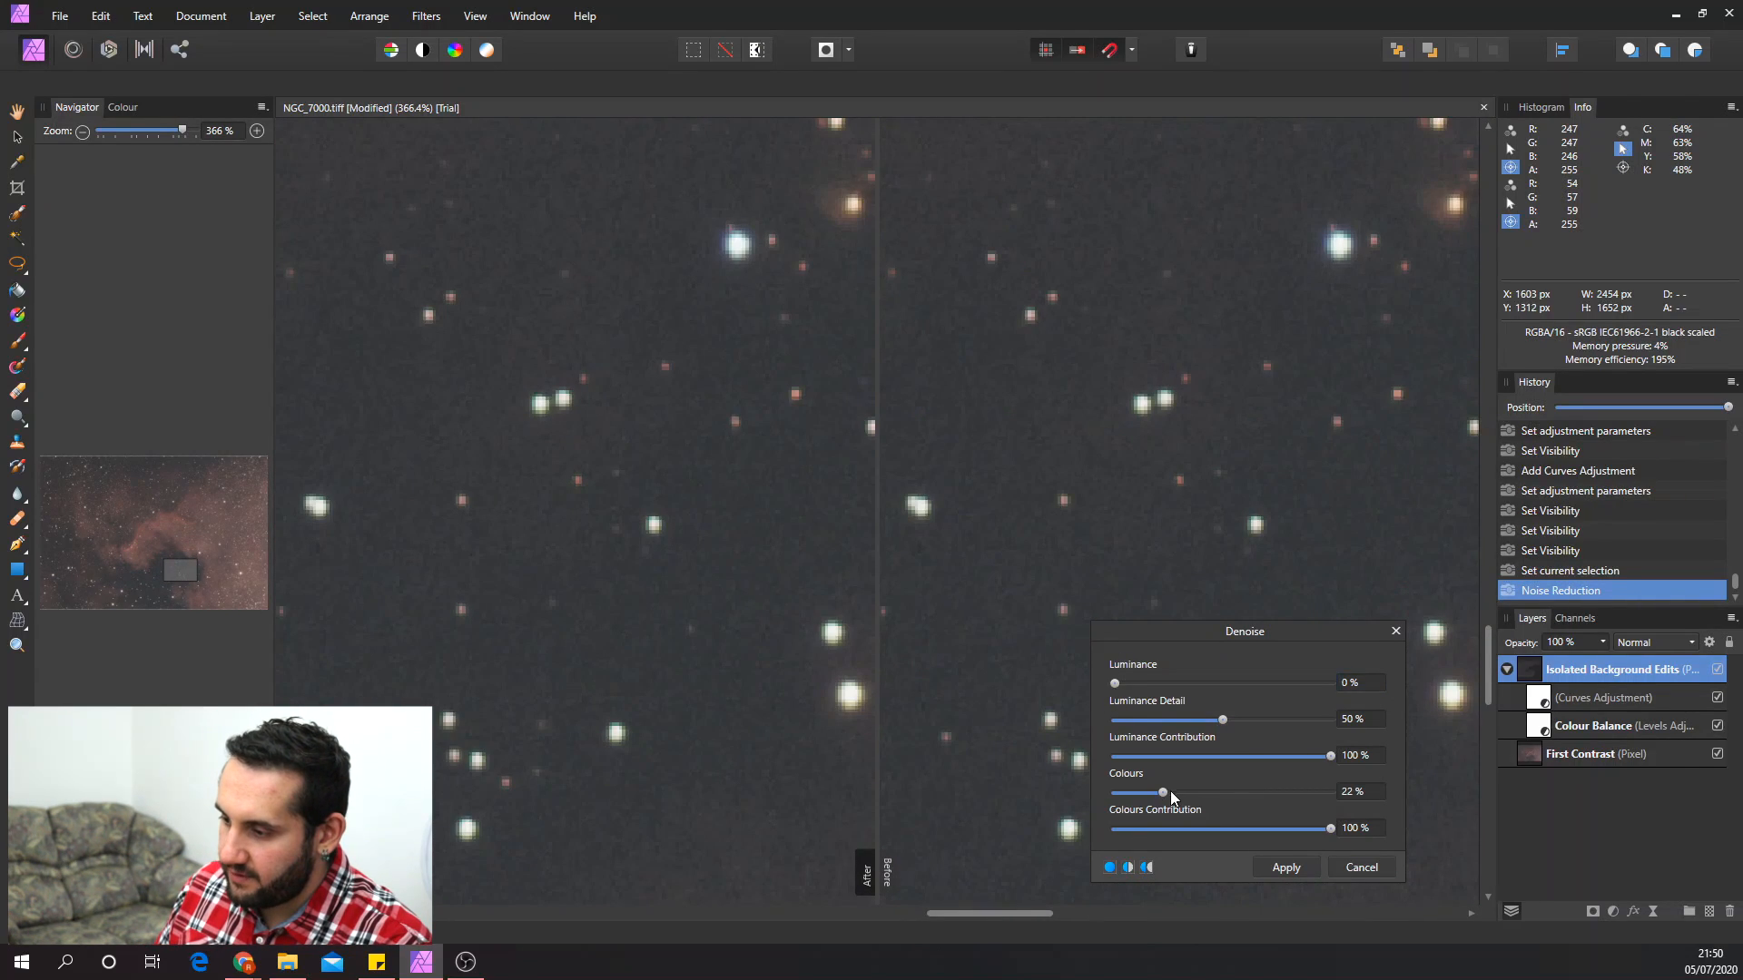
drag(1150, 793, 1115, 792)
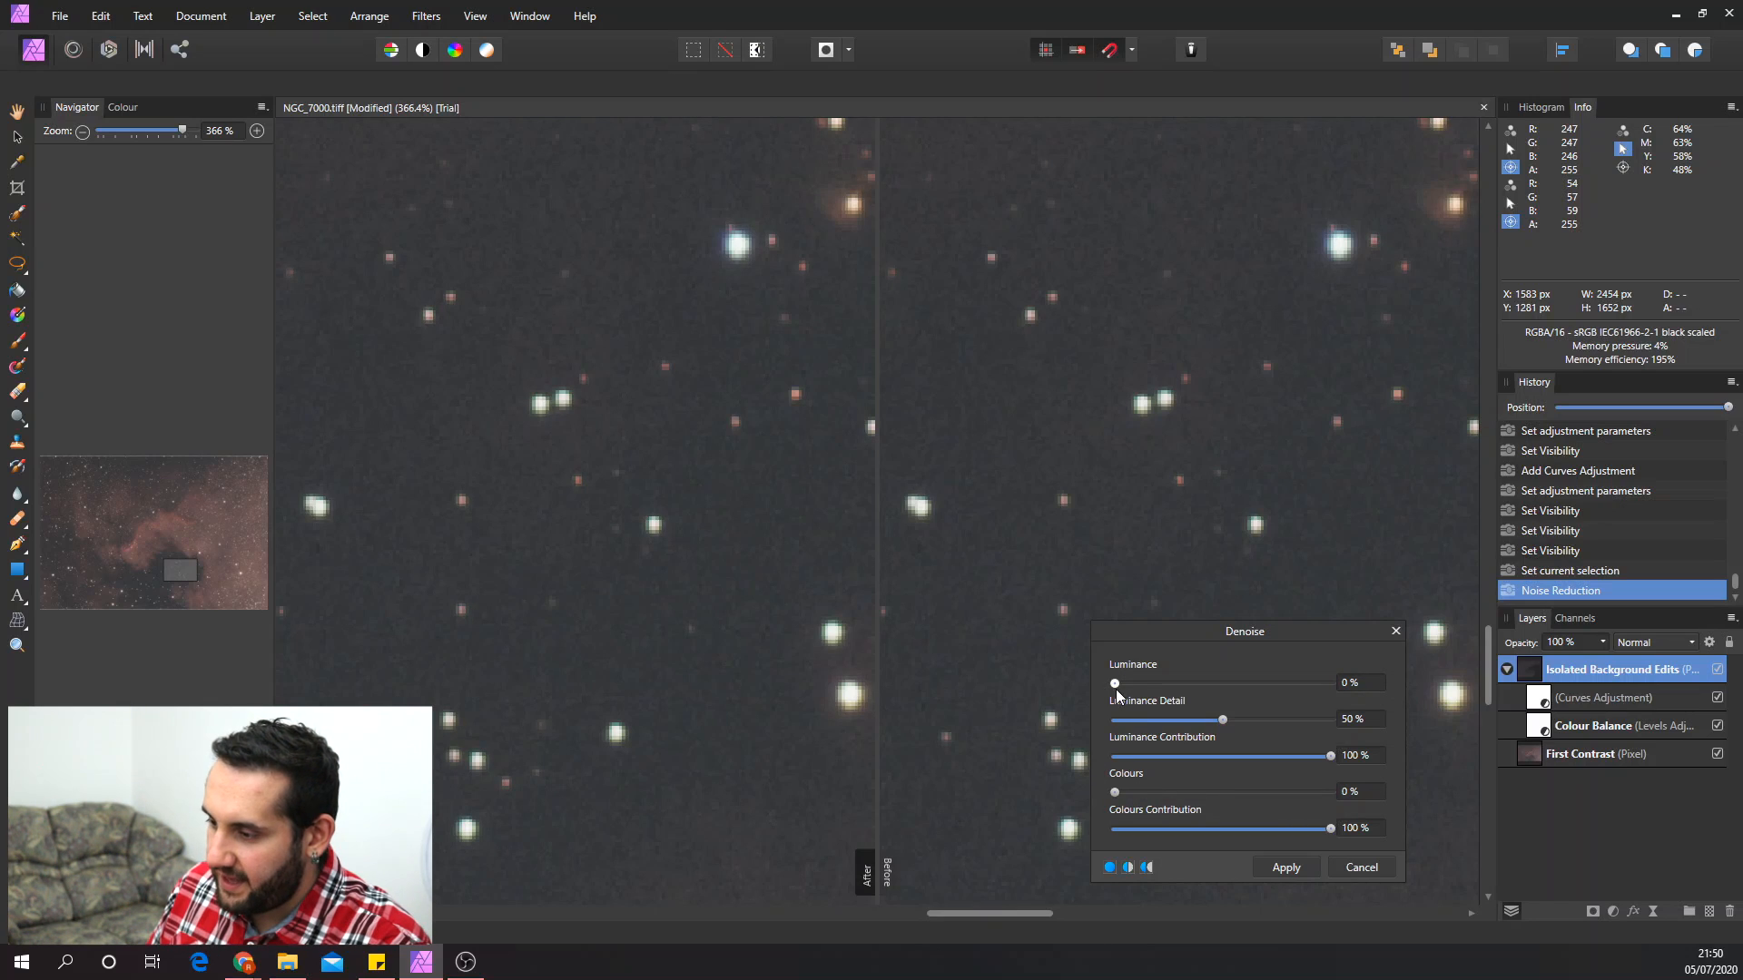
- Set the denoise Luminance to 10 % and Colours to 27 %, and apply the filter
drag(1115, 685, 1165, 690)
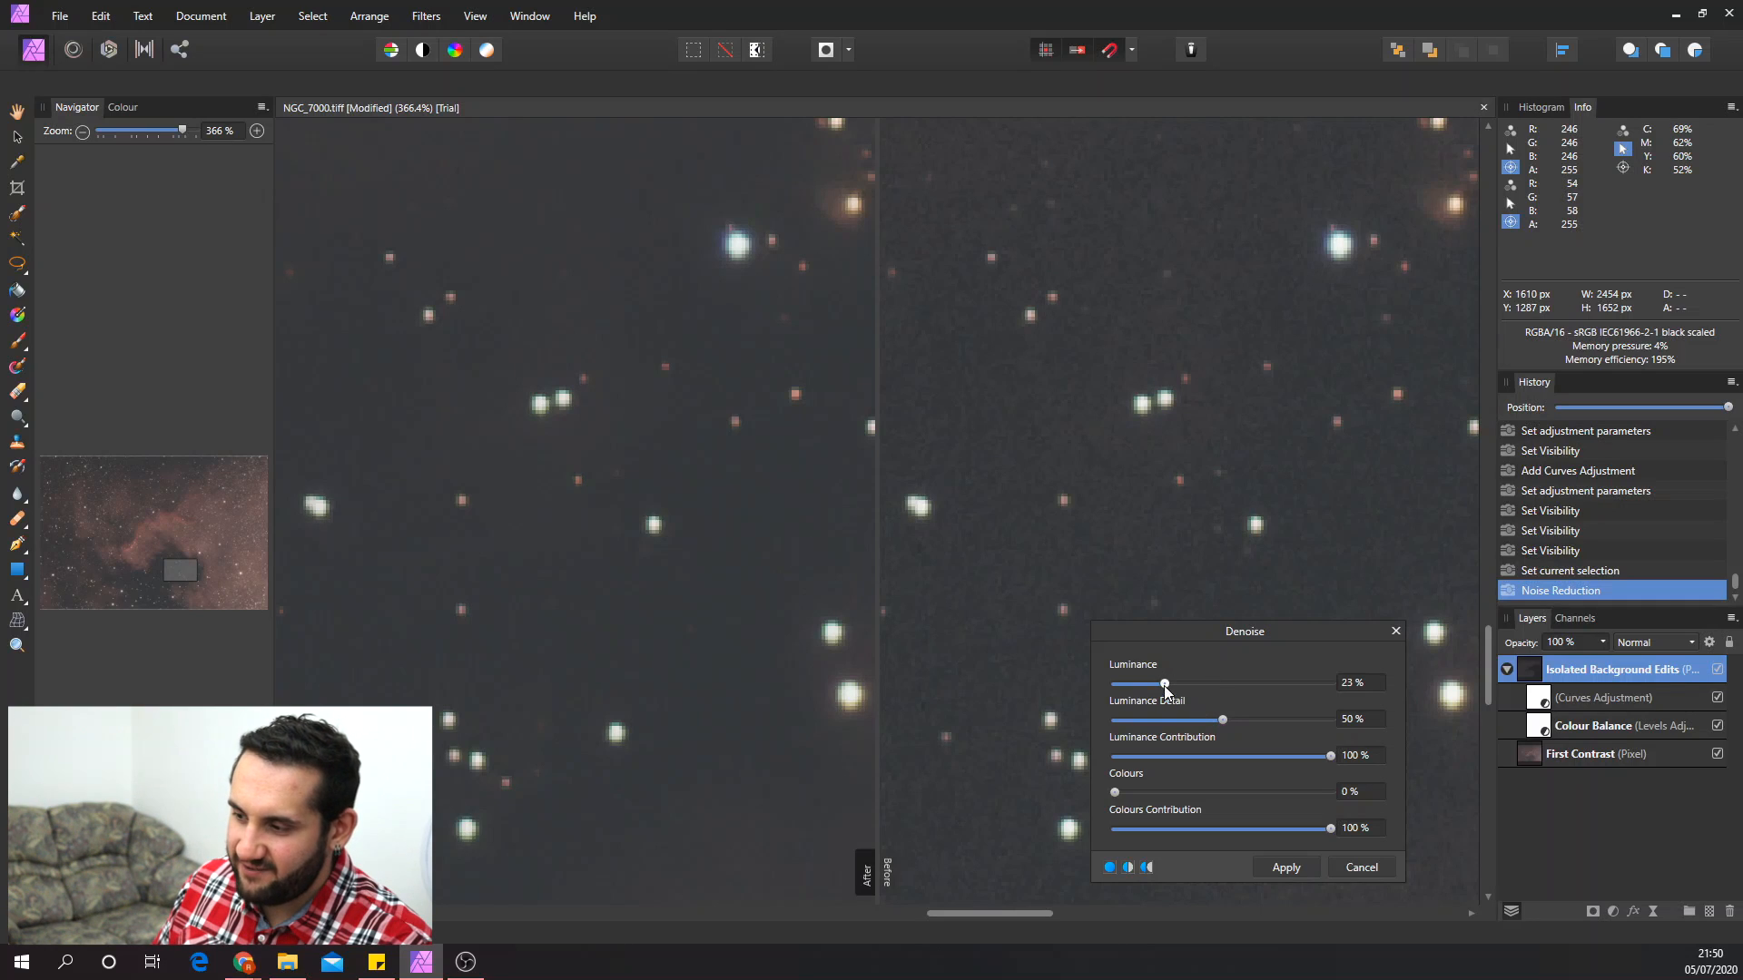
drag(1170, 686, 1144, 681)
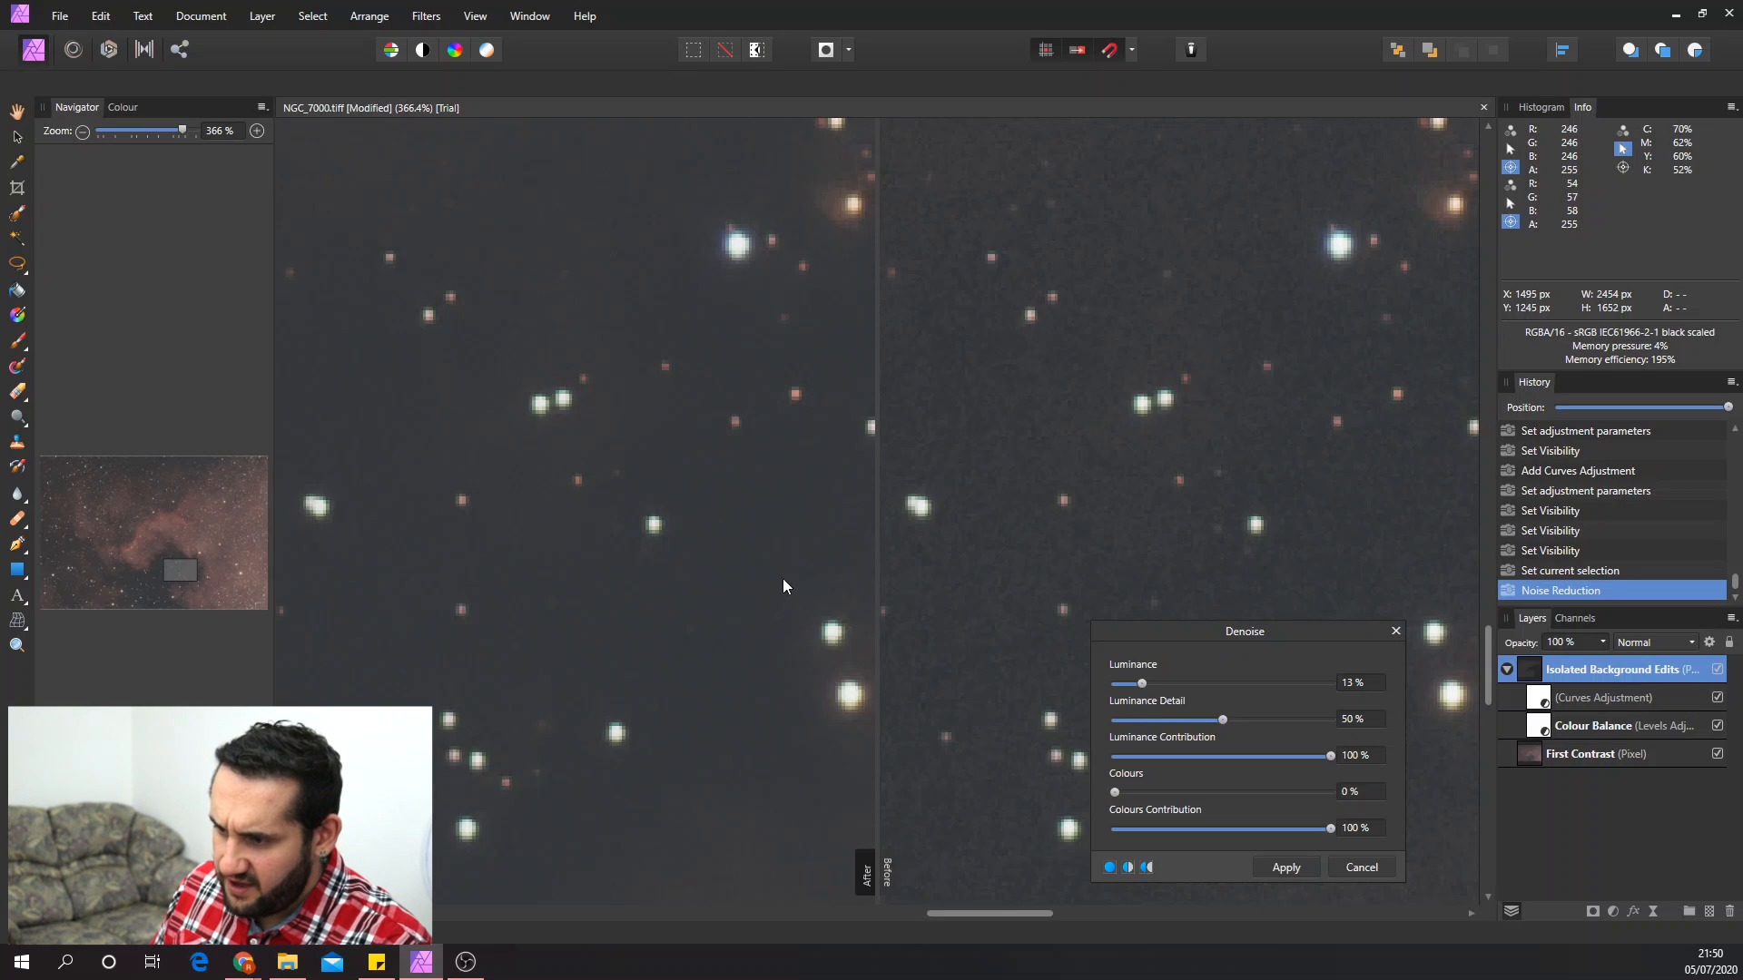
click(1361, 682)
text(10)
key(Return)
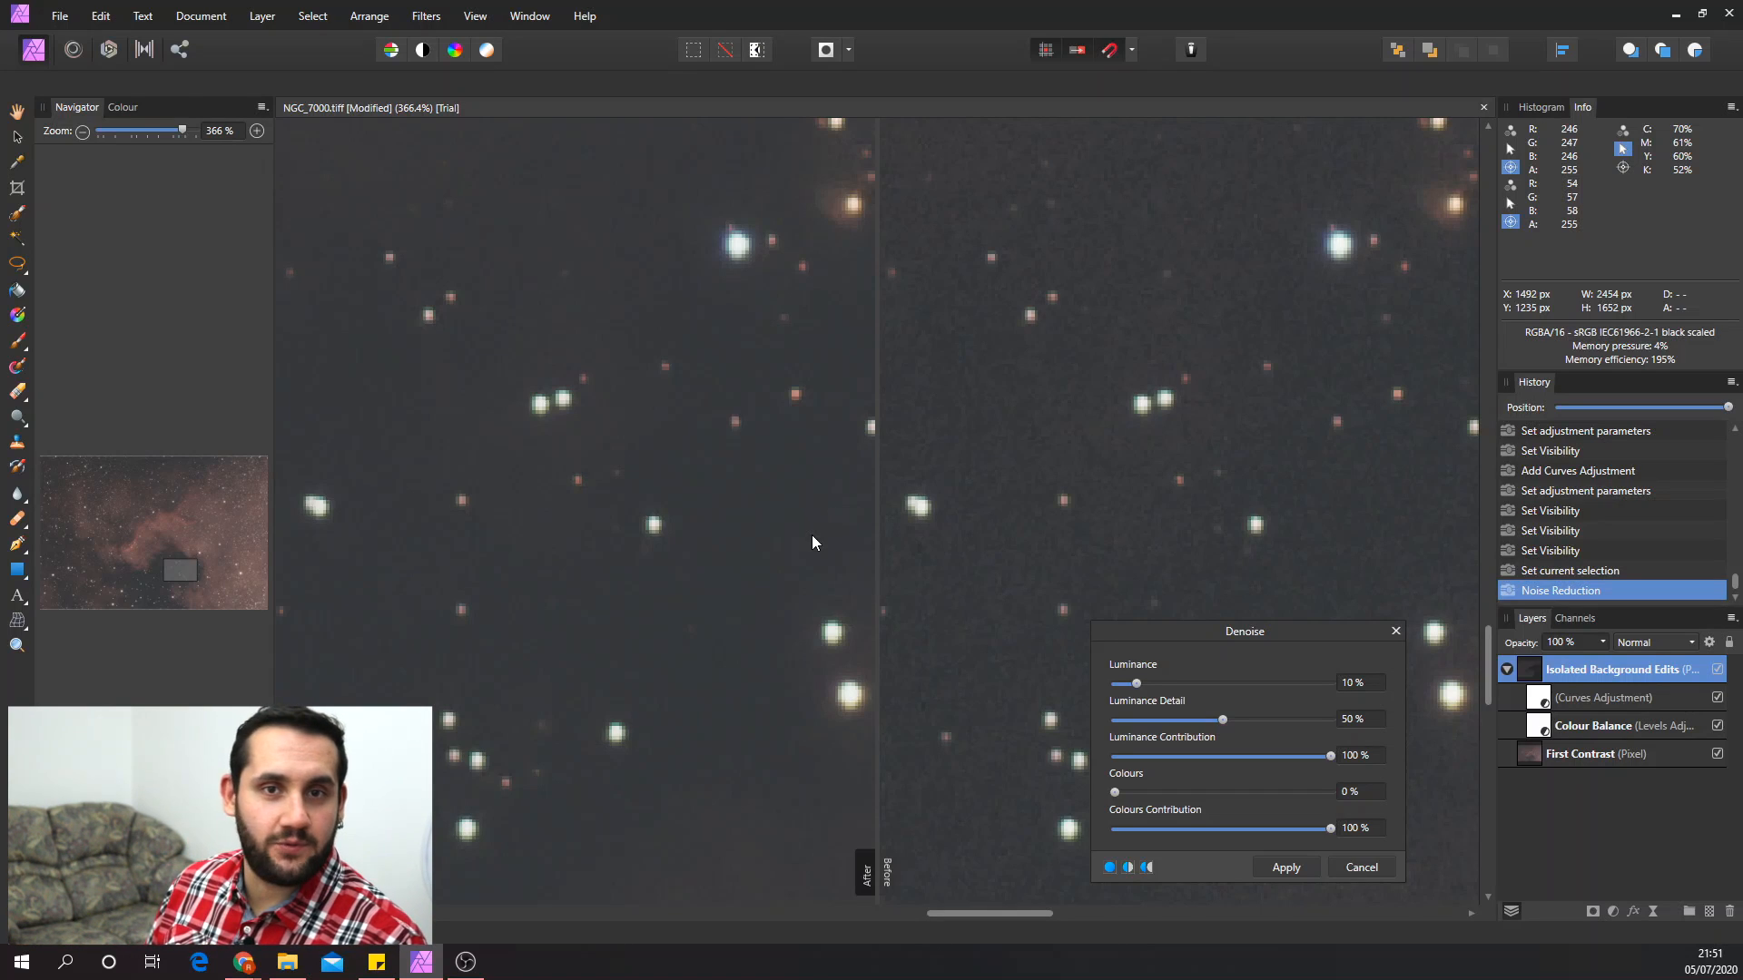
drag(1115, 792, 1167, 795)
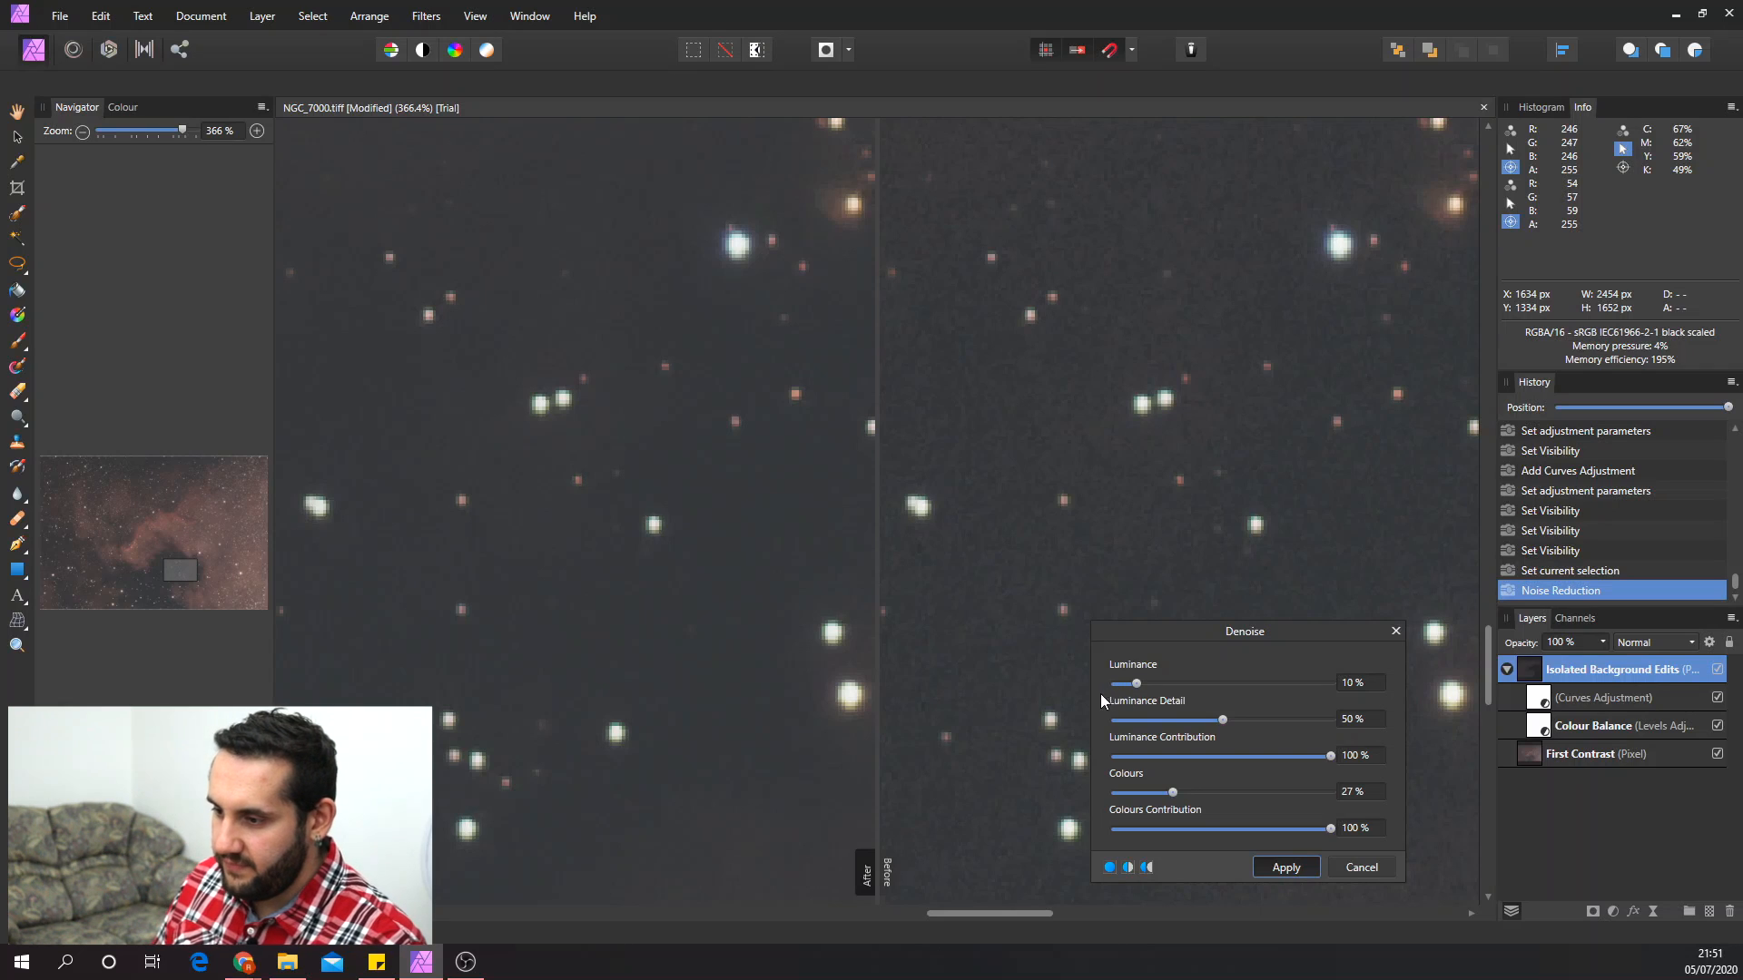
key(Return)
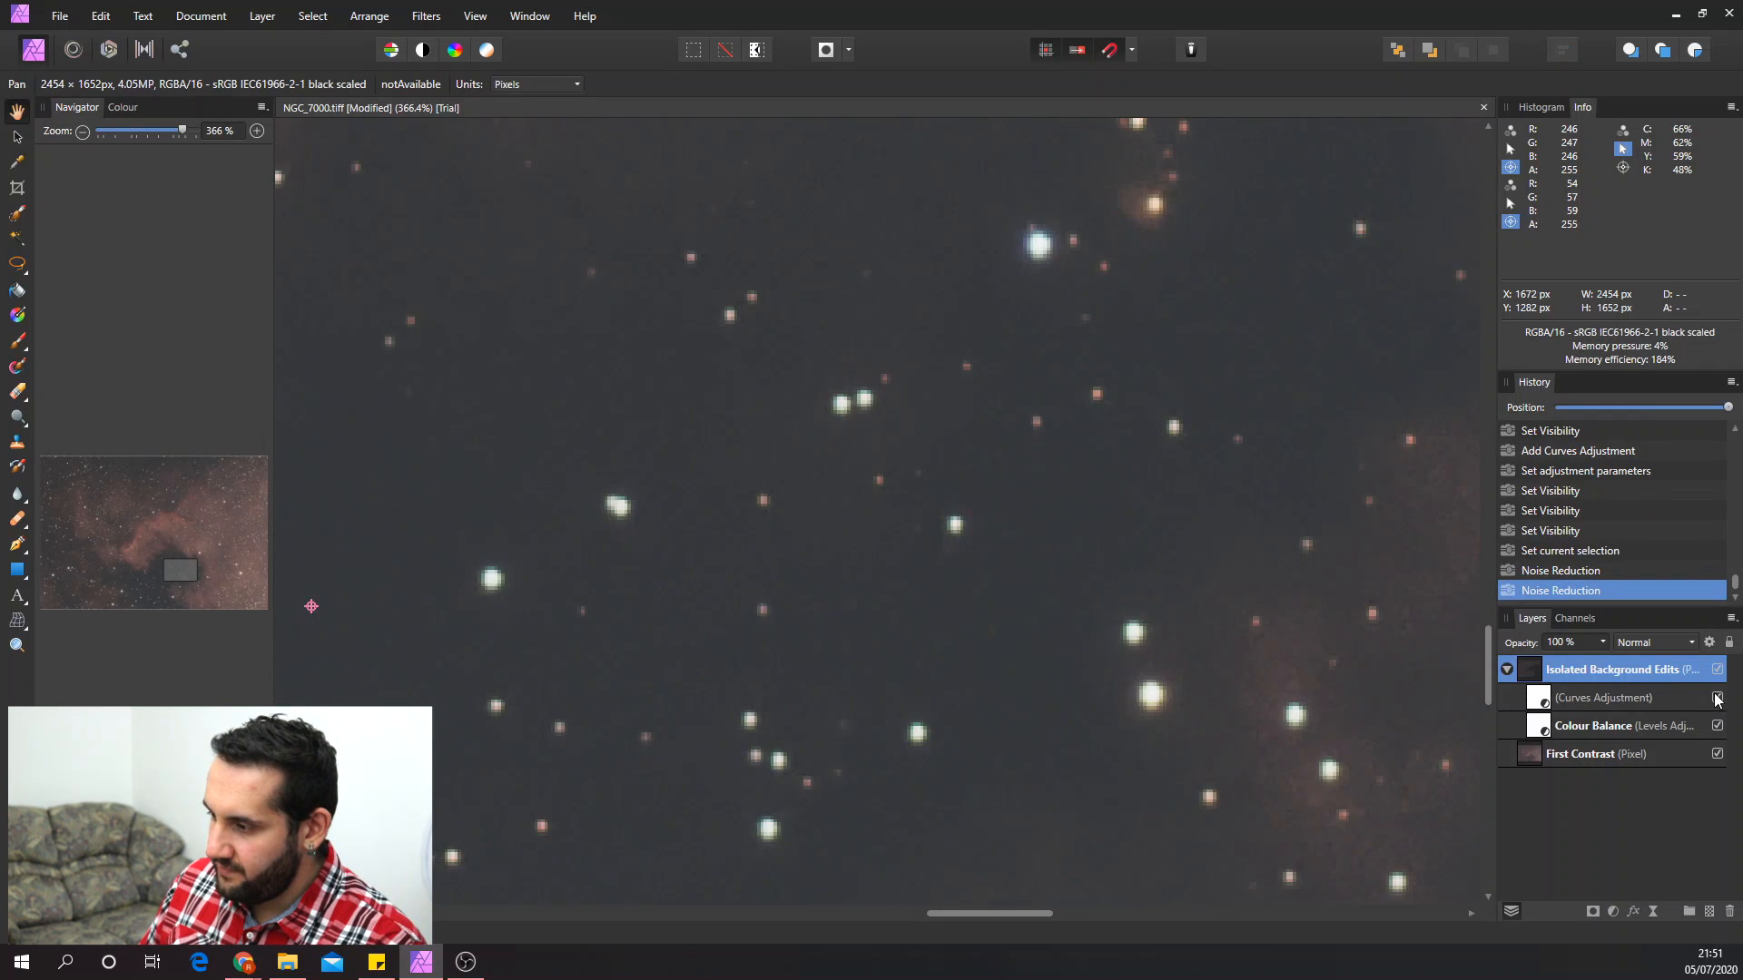
- Compare the image before and after the latest noise reduction, and examine the whole nebula
click(1592, 573)
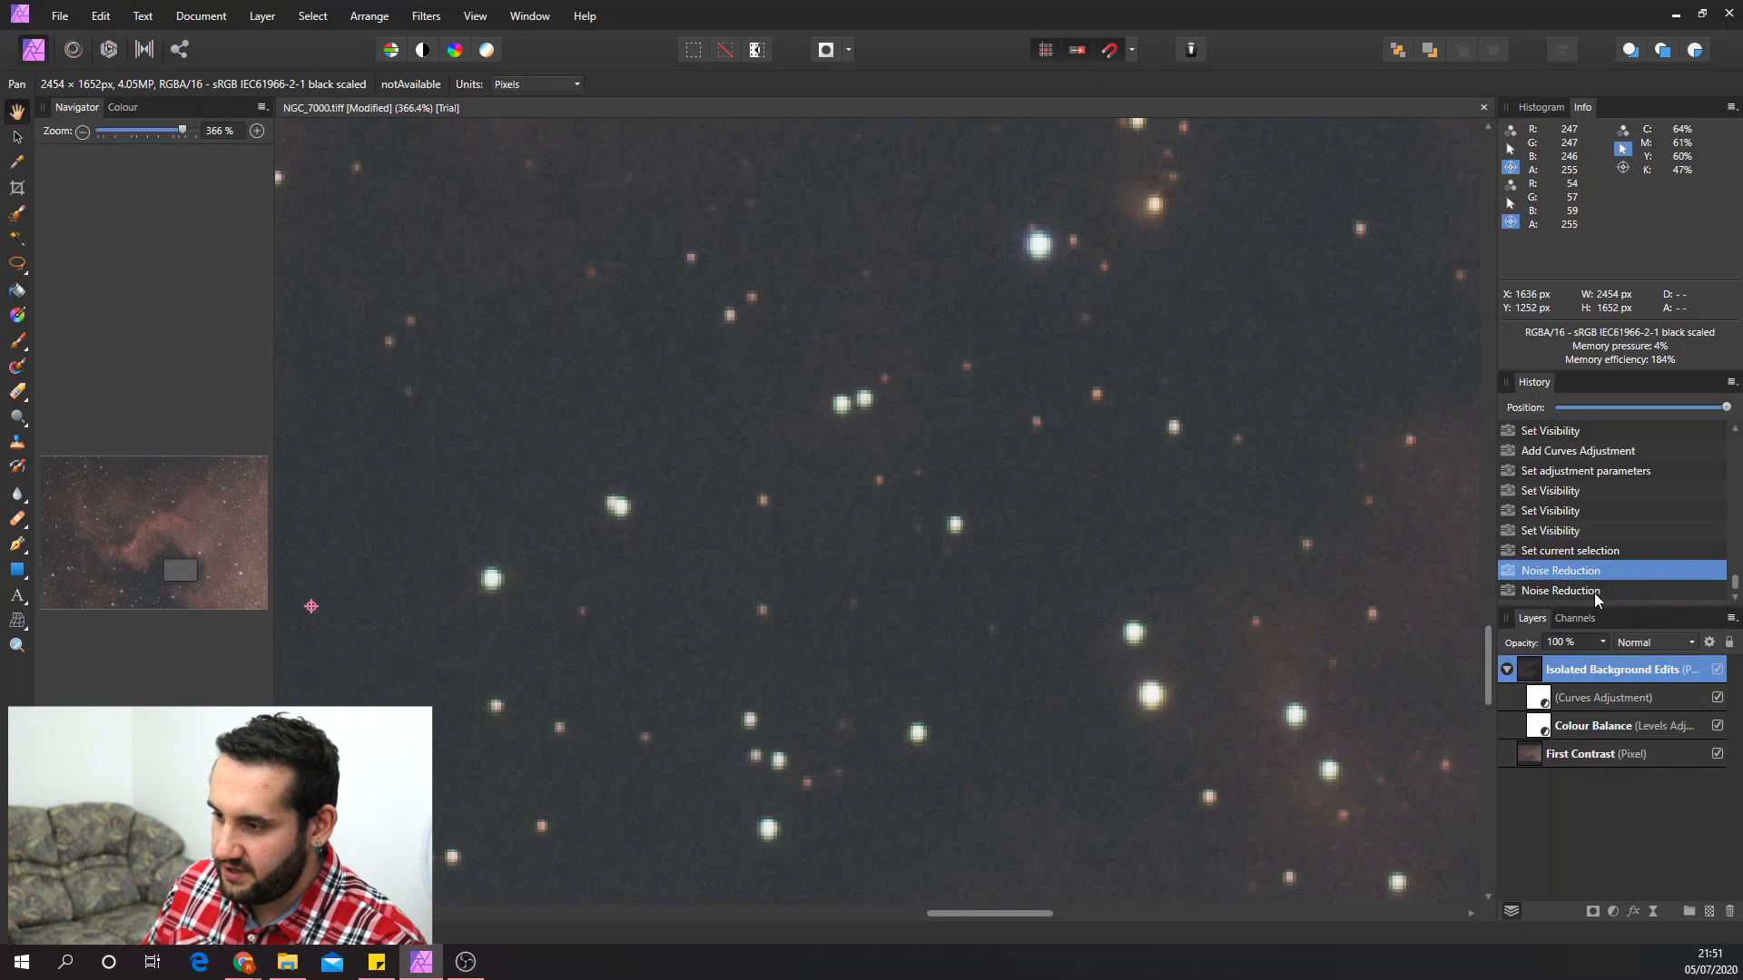
click(1596, 591)
scroll(989, 564, down, 10)
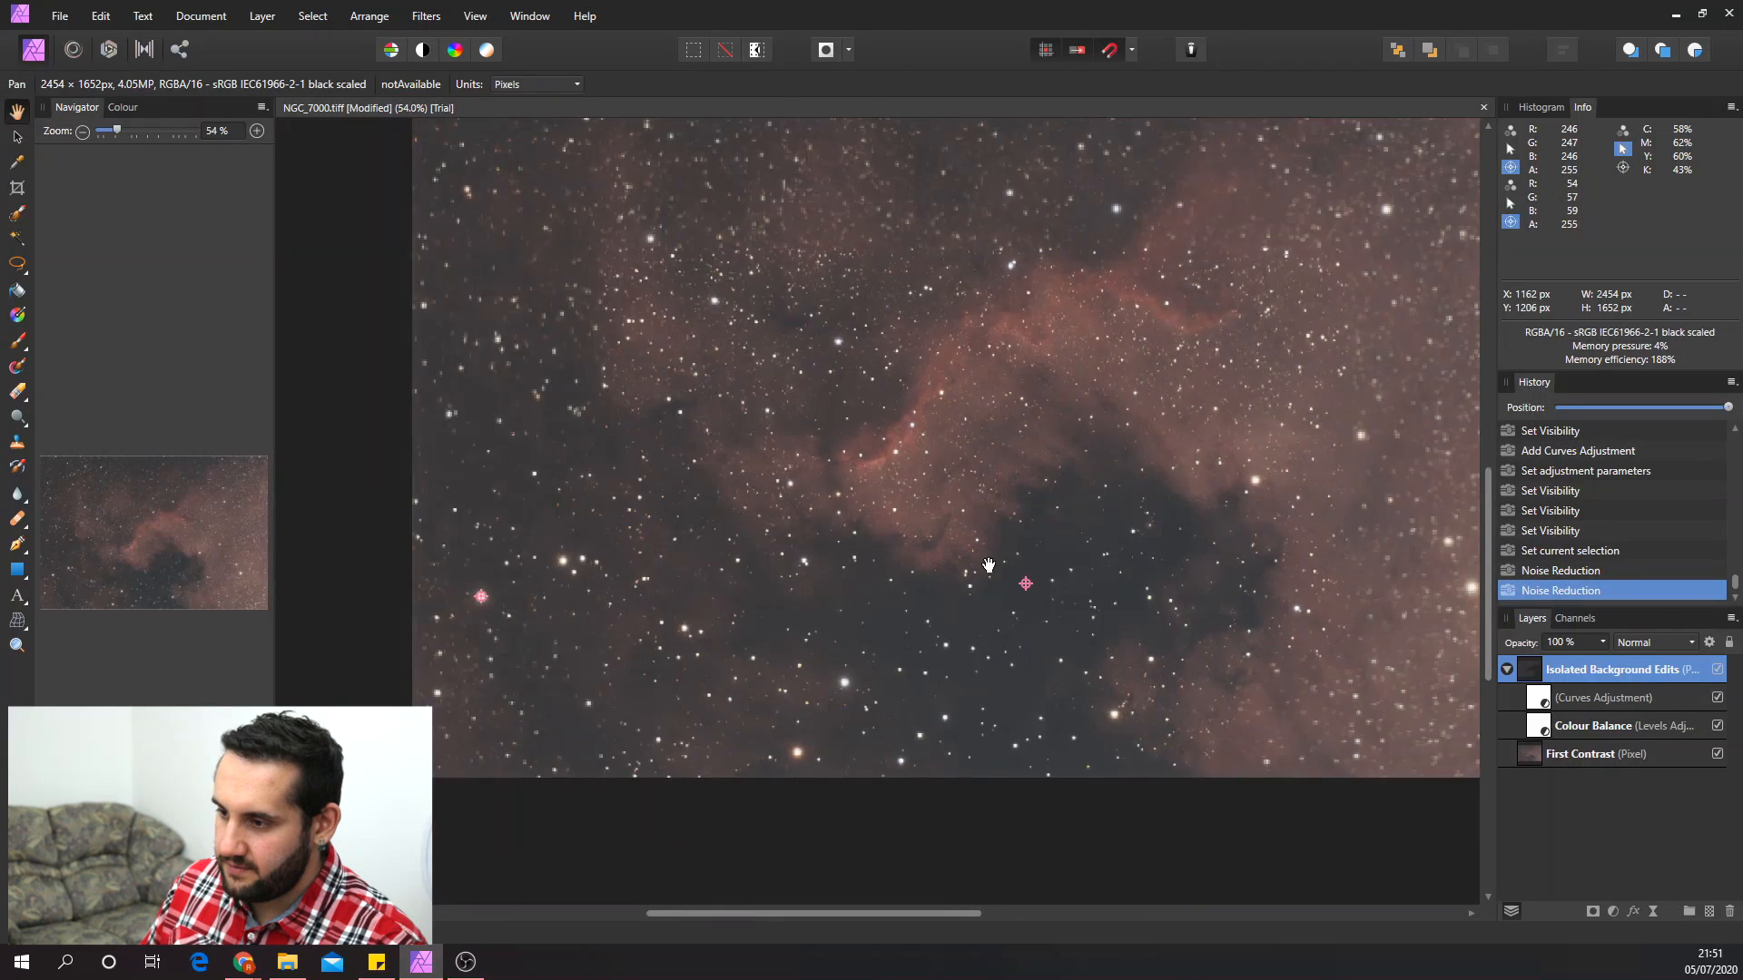
scroll(989, 565, down, 3)
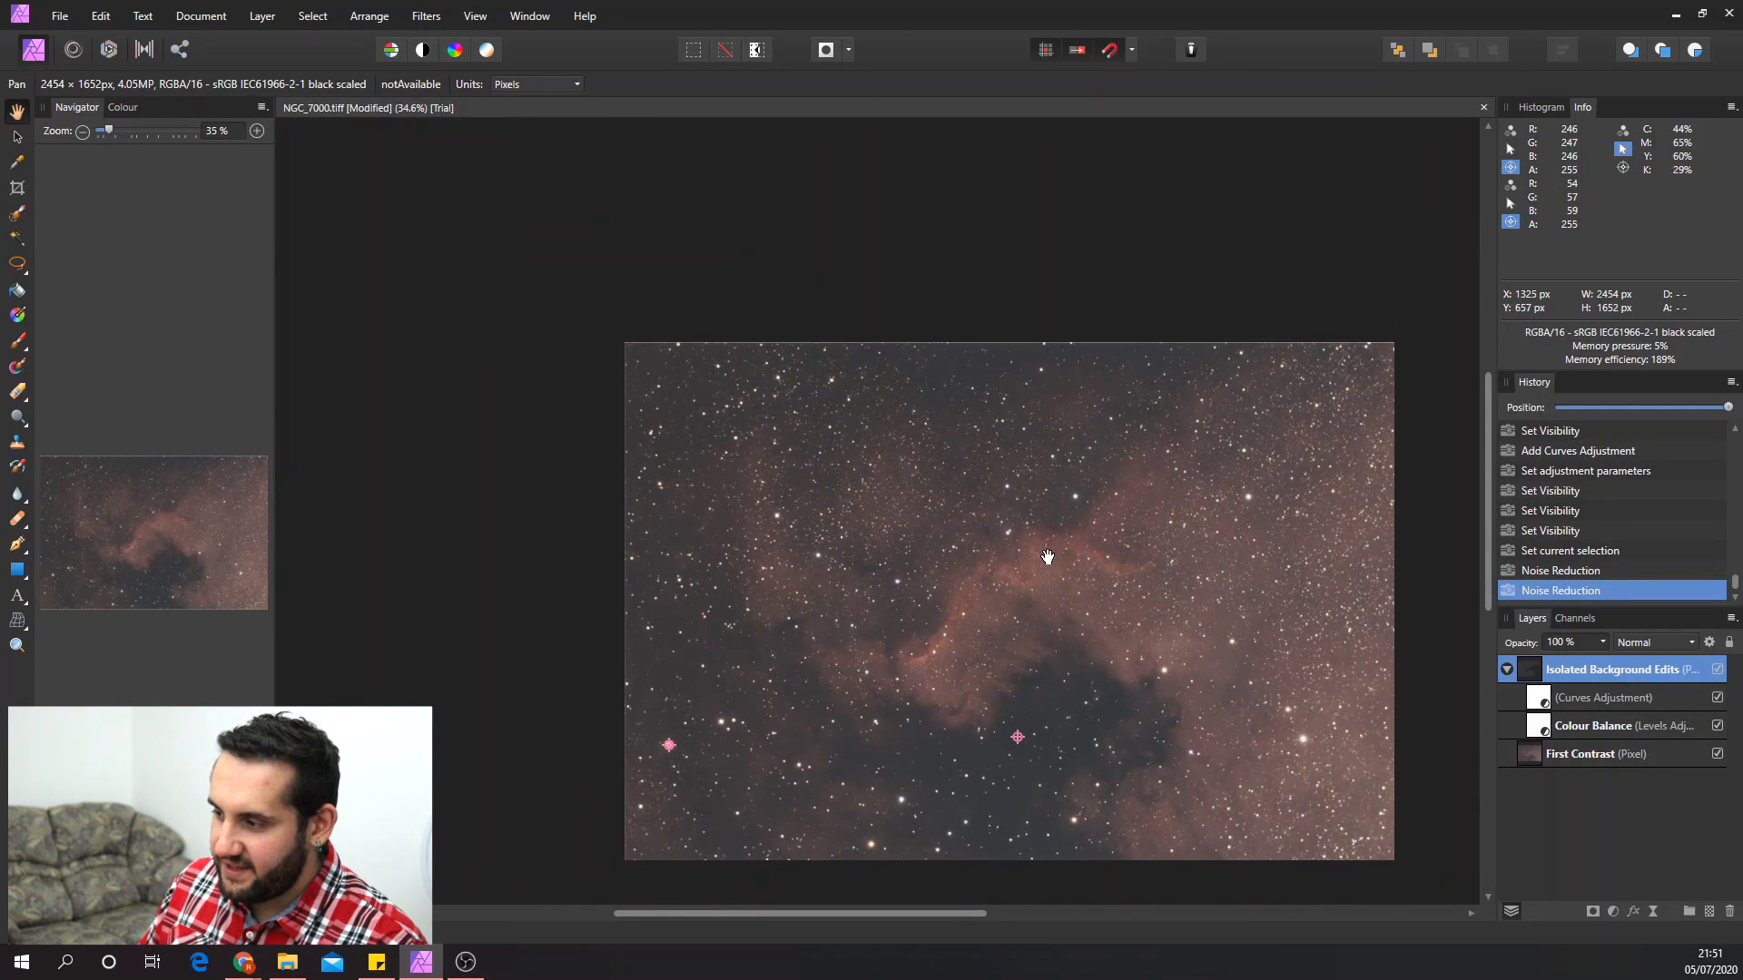
scroll(1047, 556, up, 1)
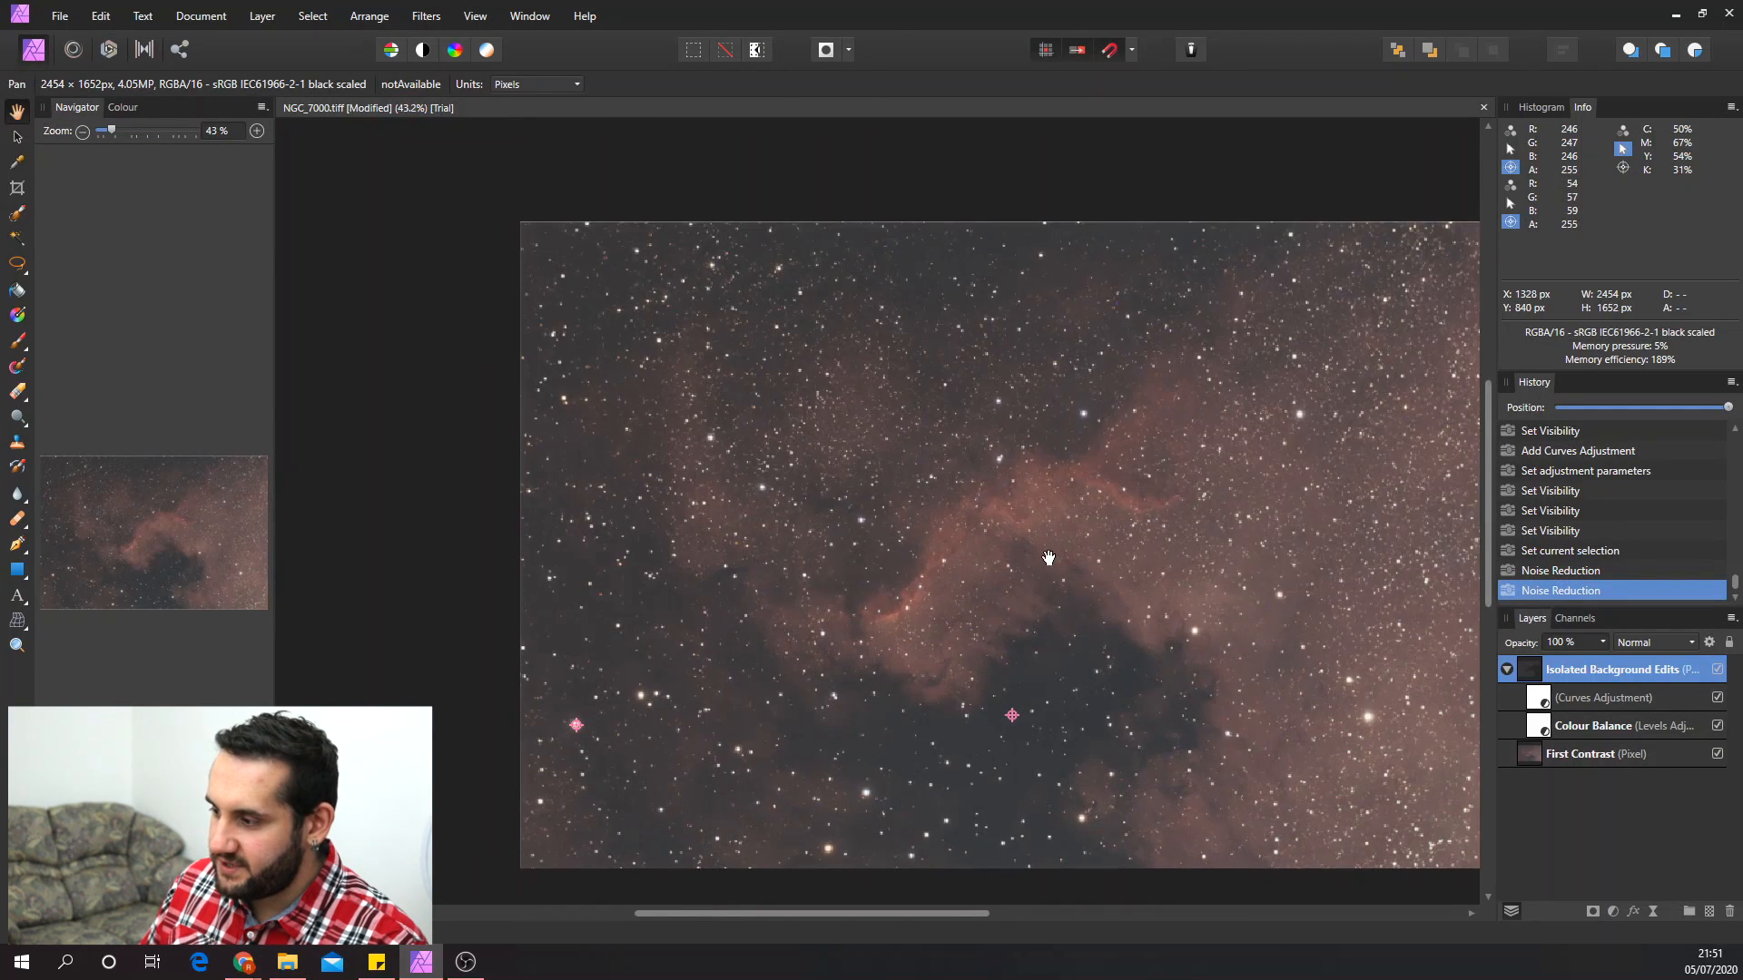
- Collapse the Isolated Background Edits layer and select the red nebula on the First Contrast layer by sampled colour with 22 % tolerance
click(1506, 669)
click(1596, 697)
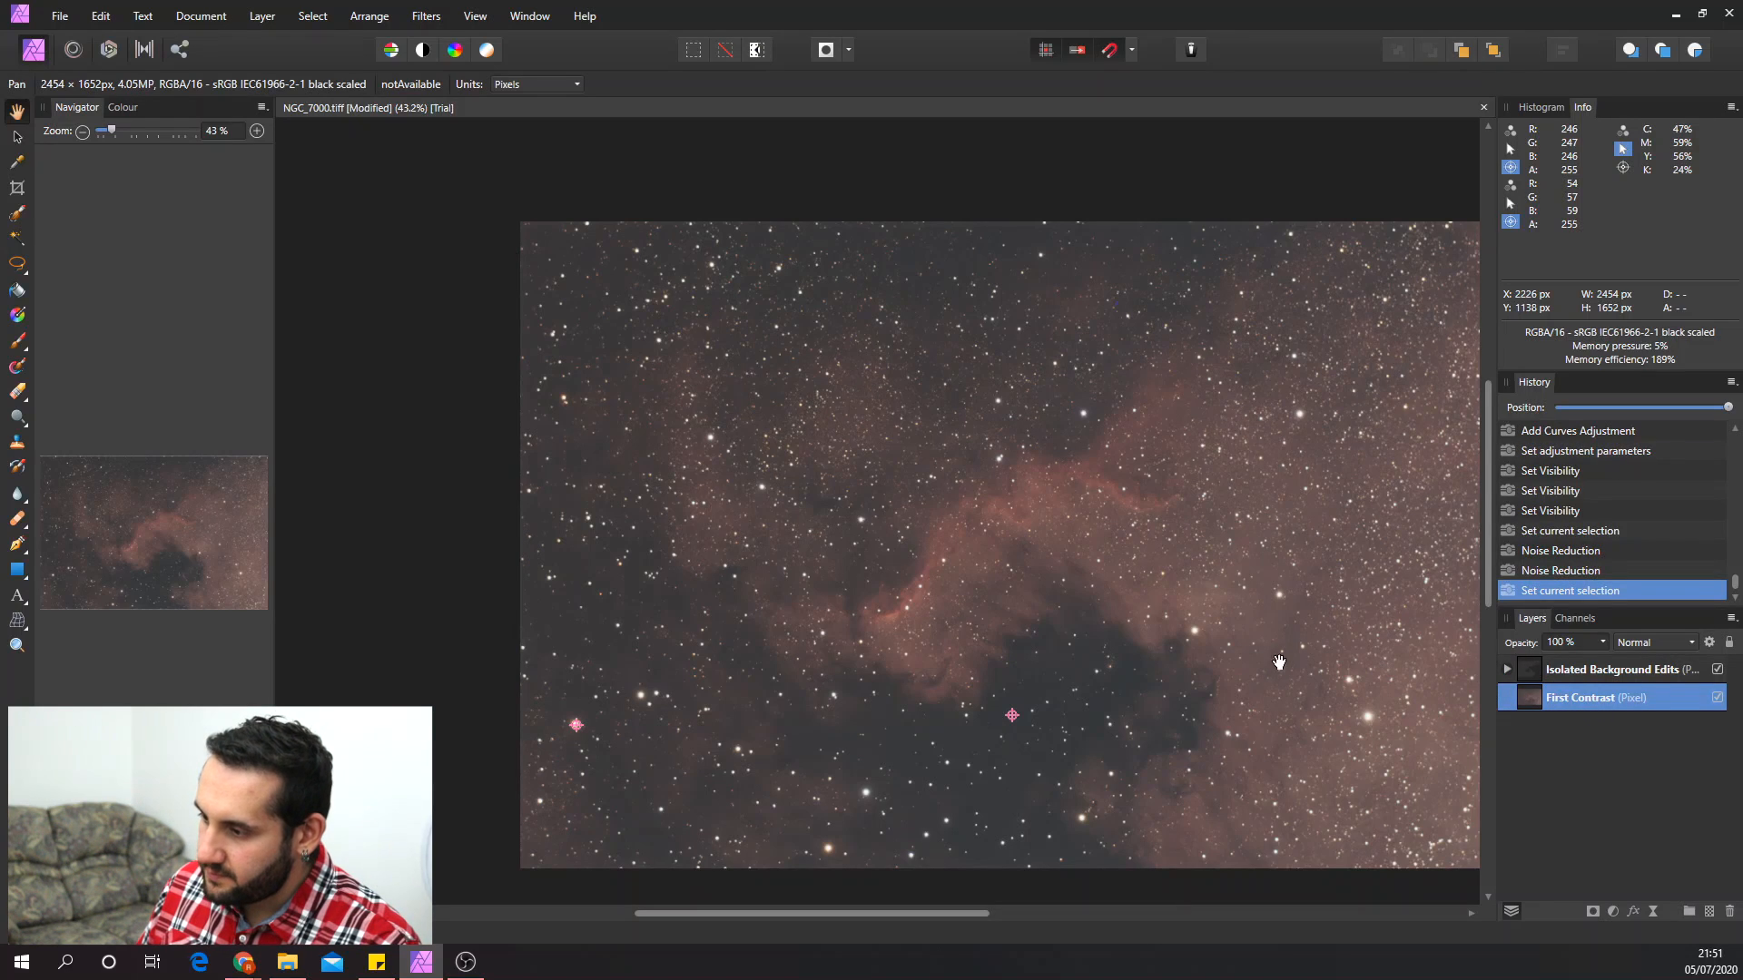
scroll(1271, 667, down, 2)
scroll(1255, 677, up, 1)
scroll(1255, 677, right, 2)
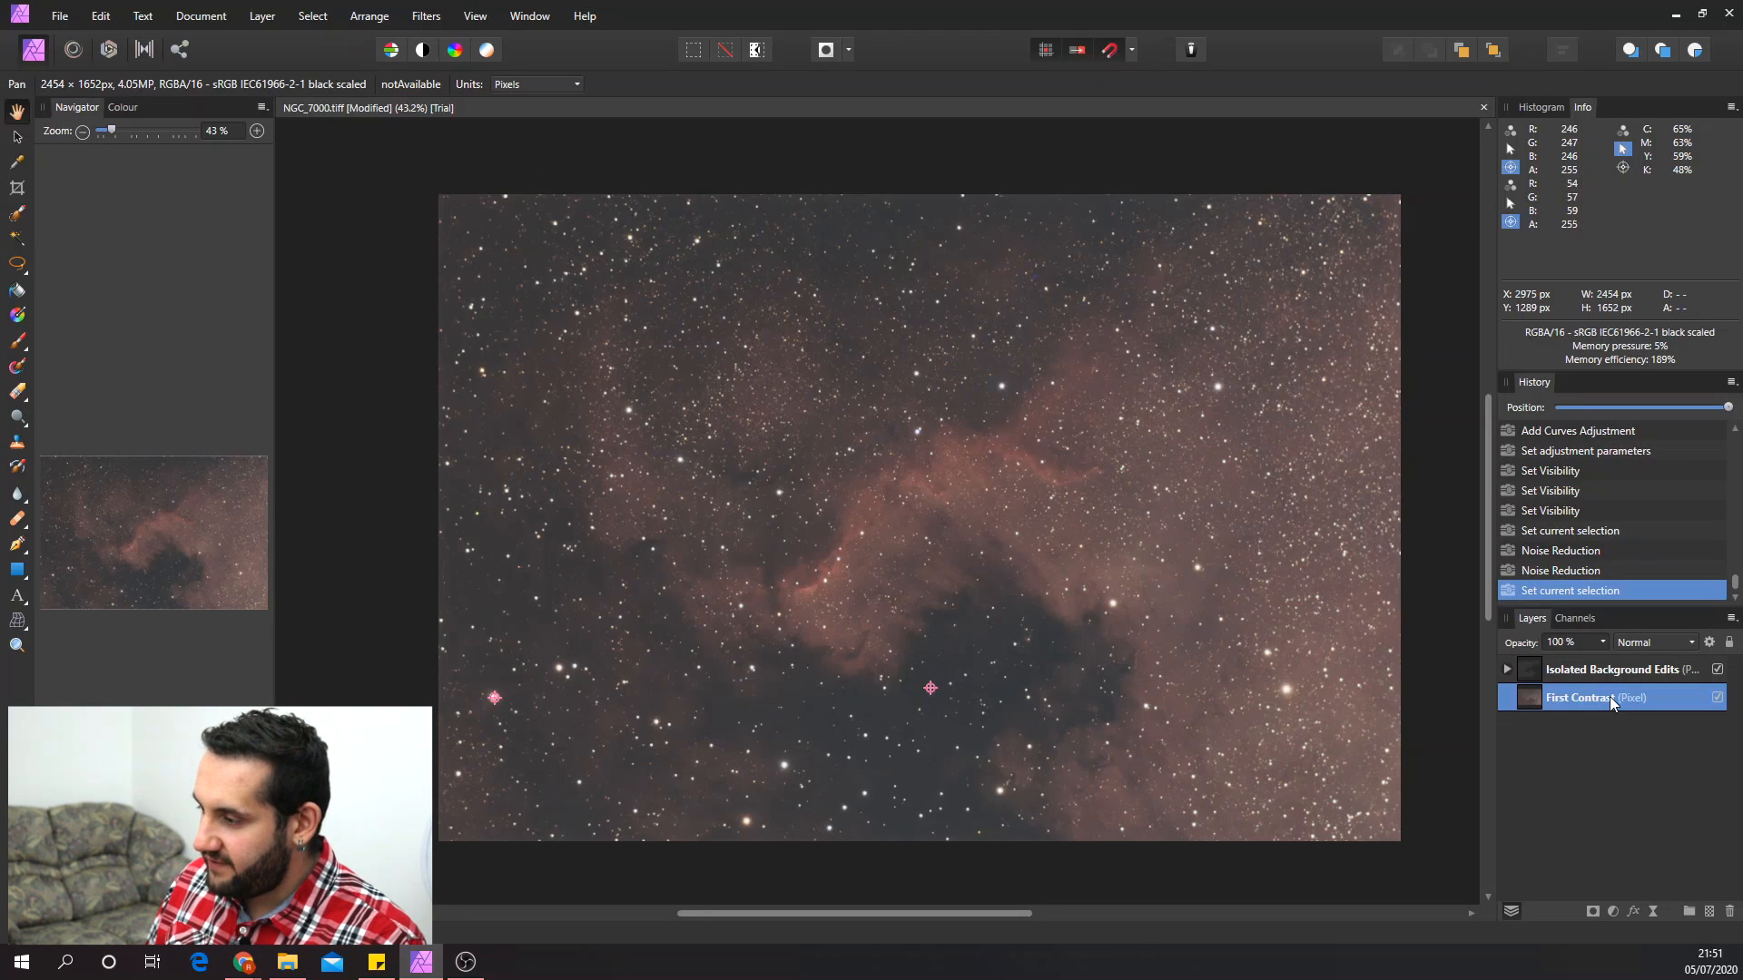
click(313, 16)
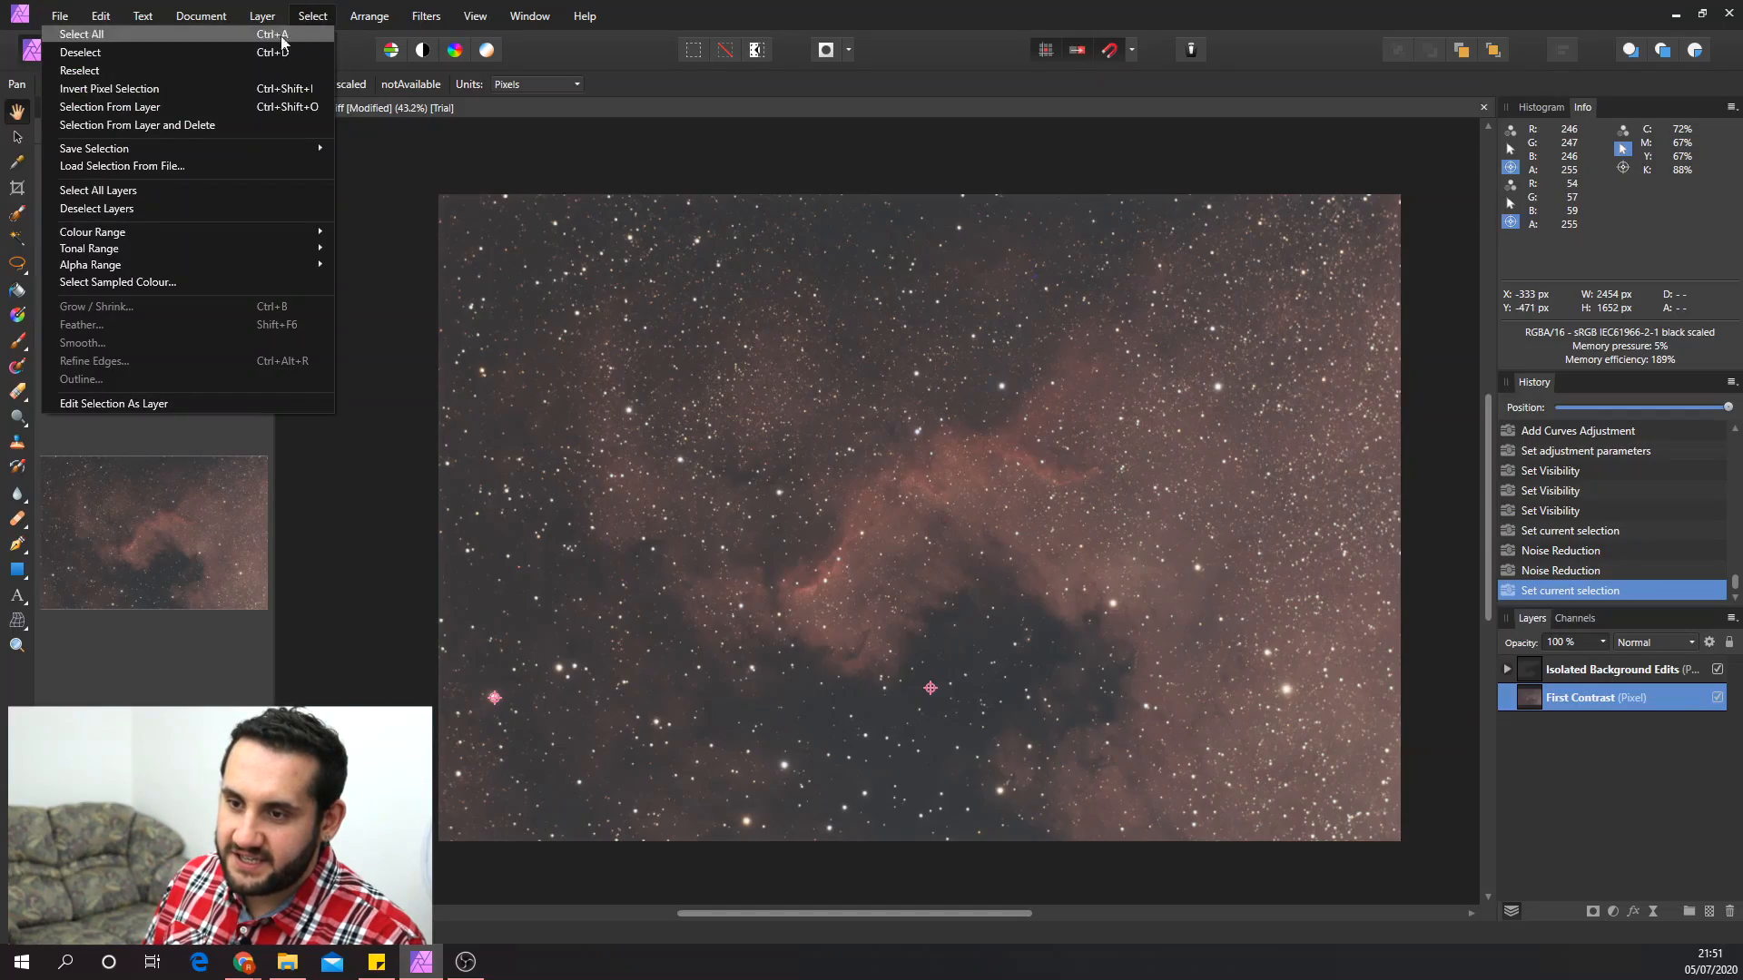
click(95, 281)
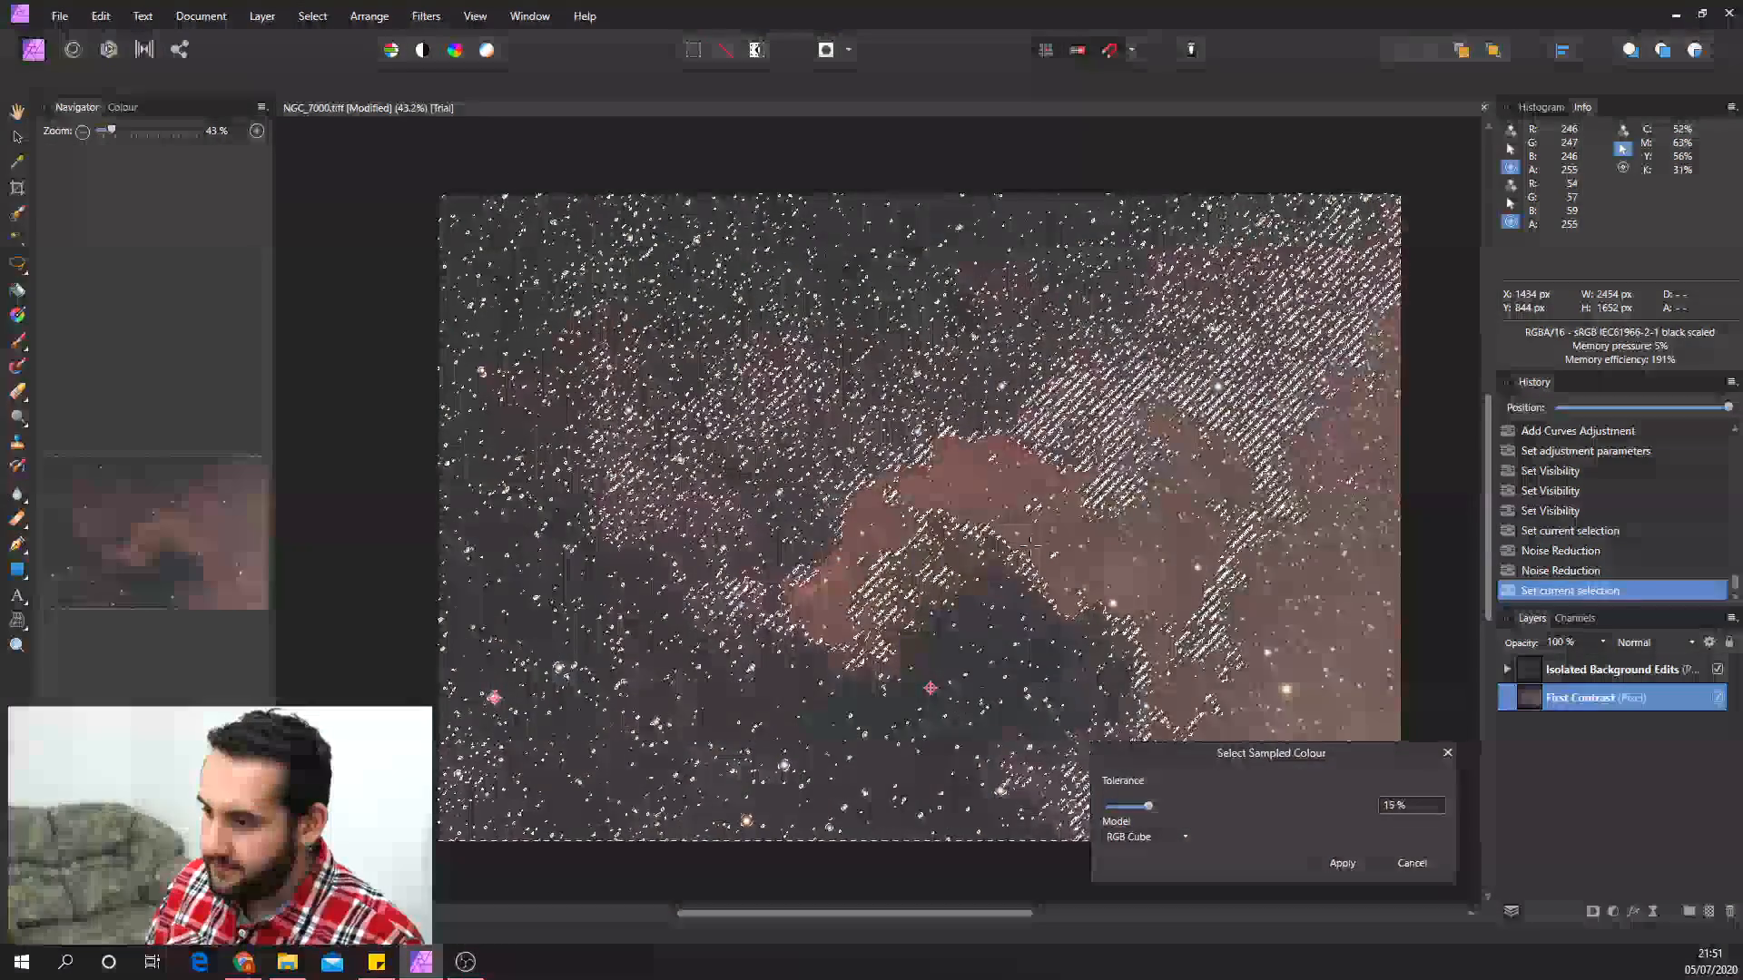
click(931, 477)
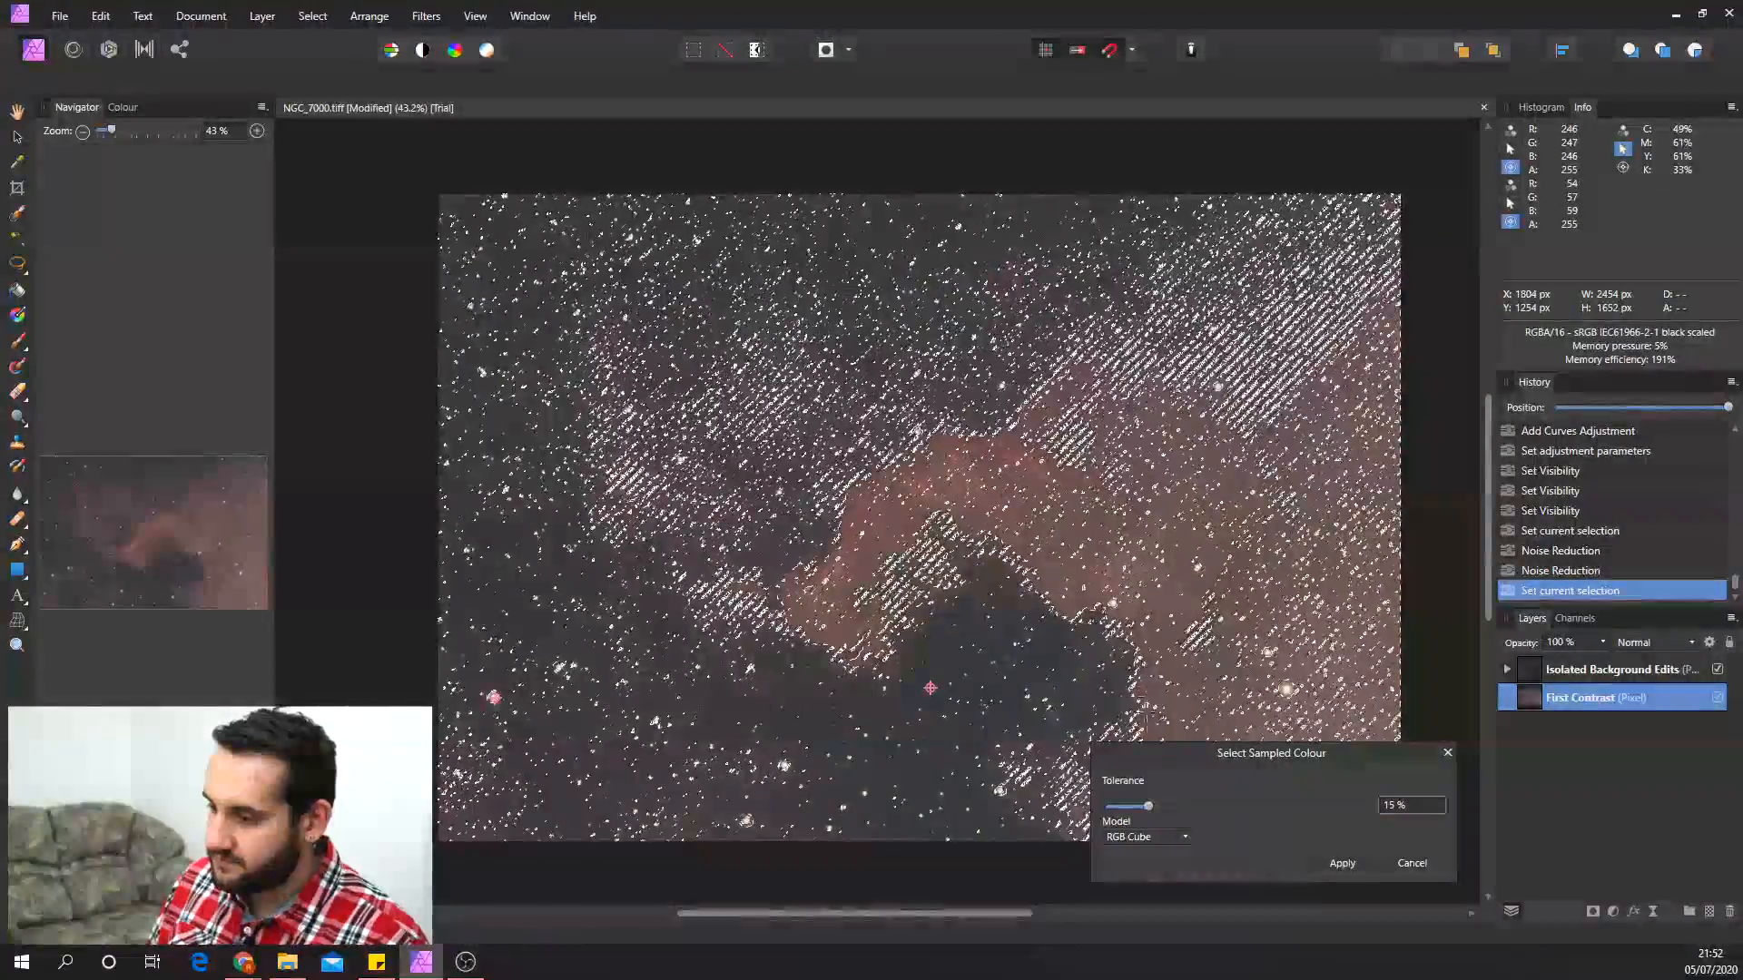
mouse_move(1149, 806)
mouse_down()
mouse_move(1190, 781)
mouse_move(1168, 786)
mouse_up()
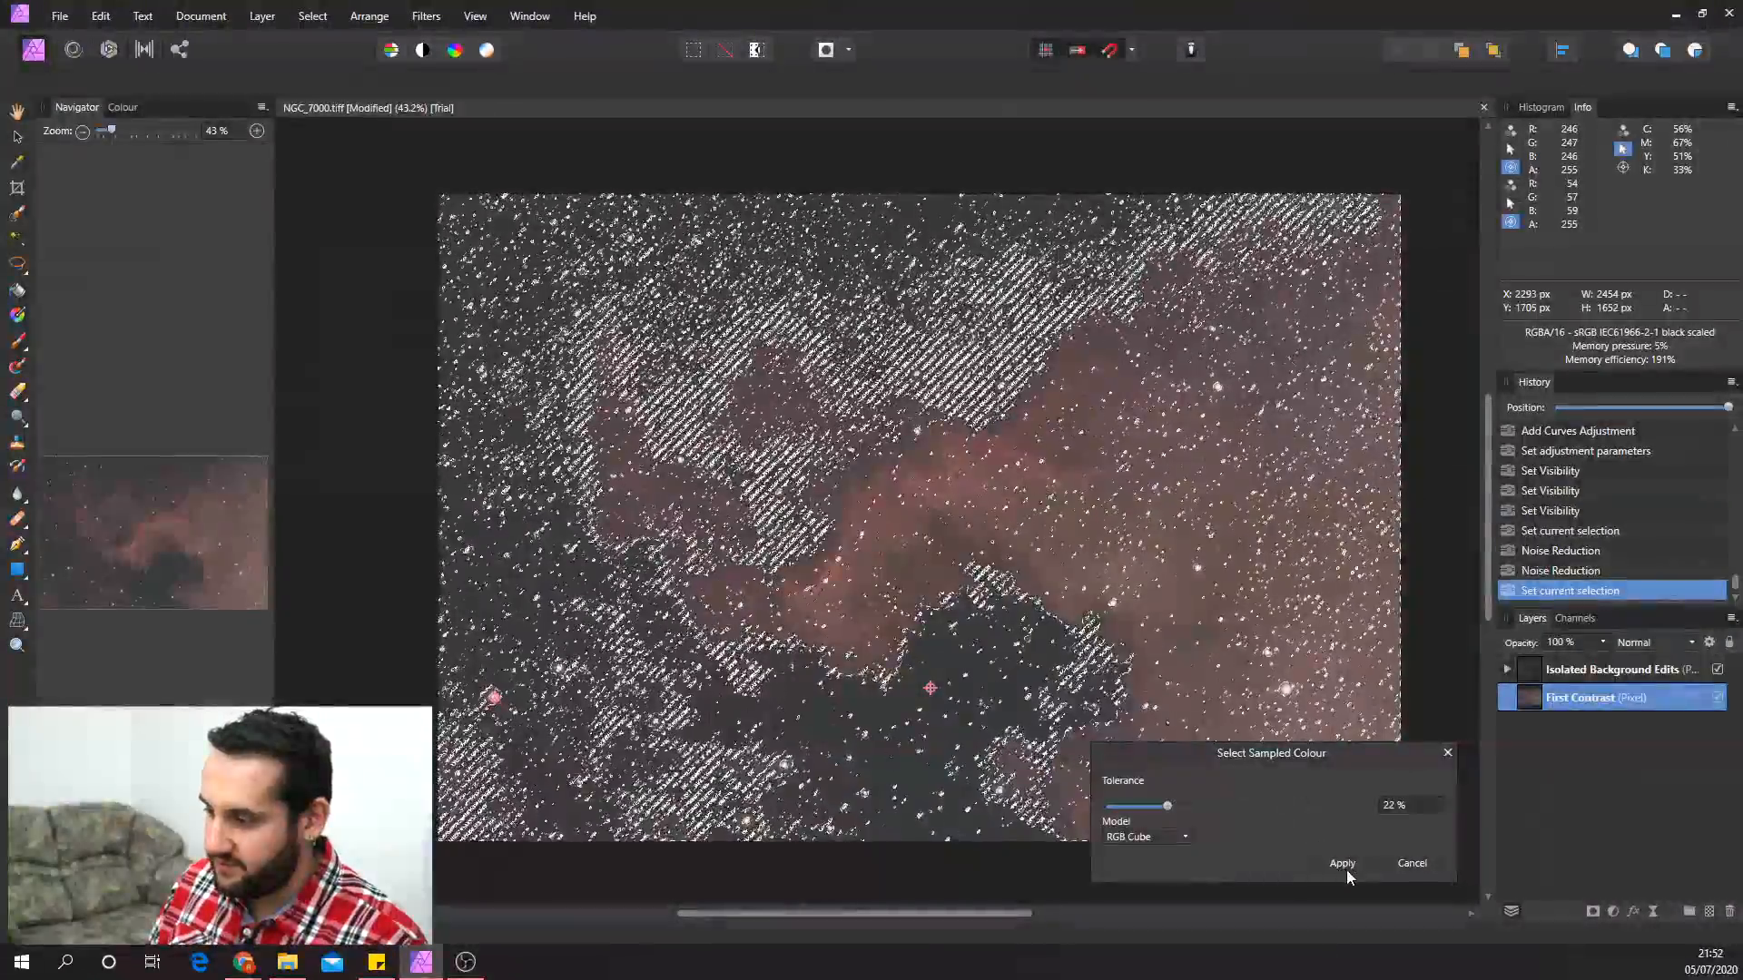
click(1345, 867)
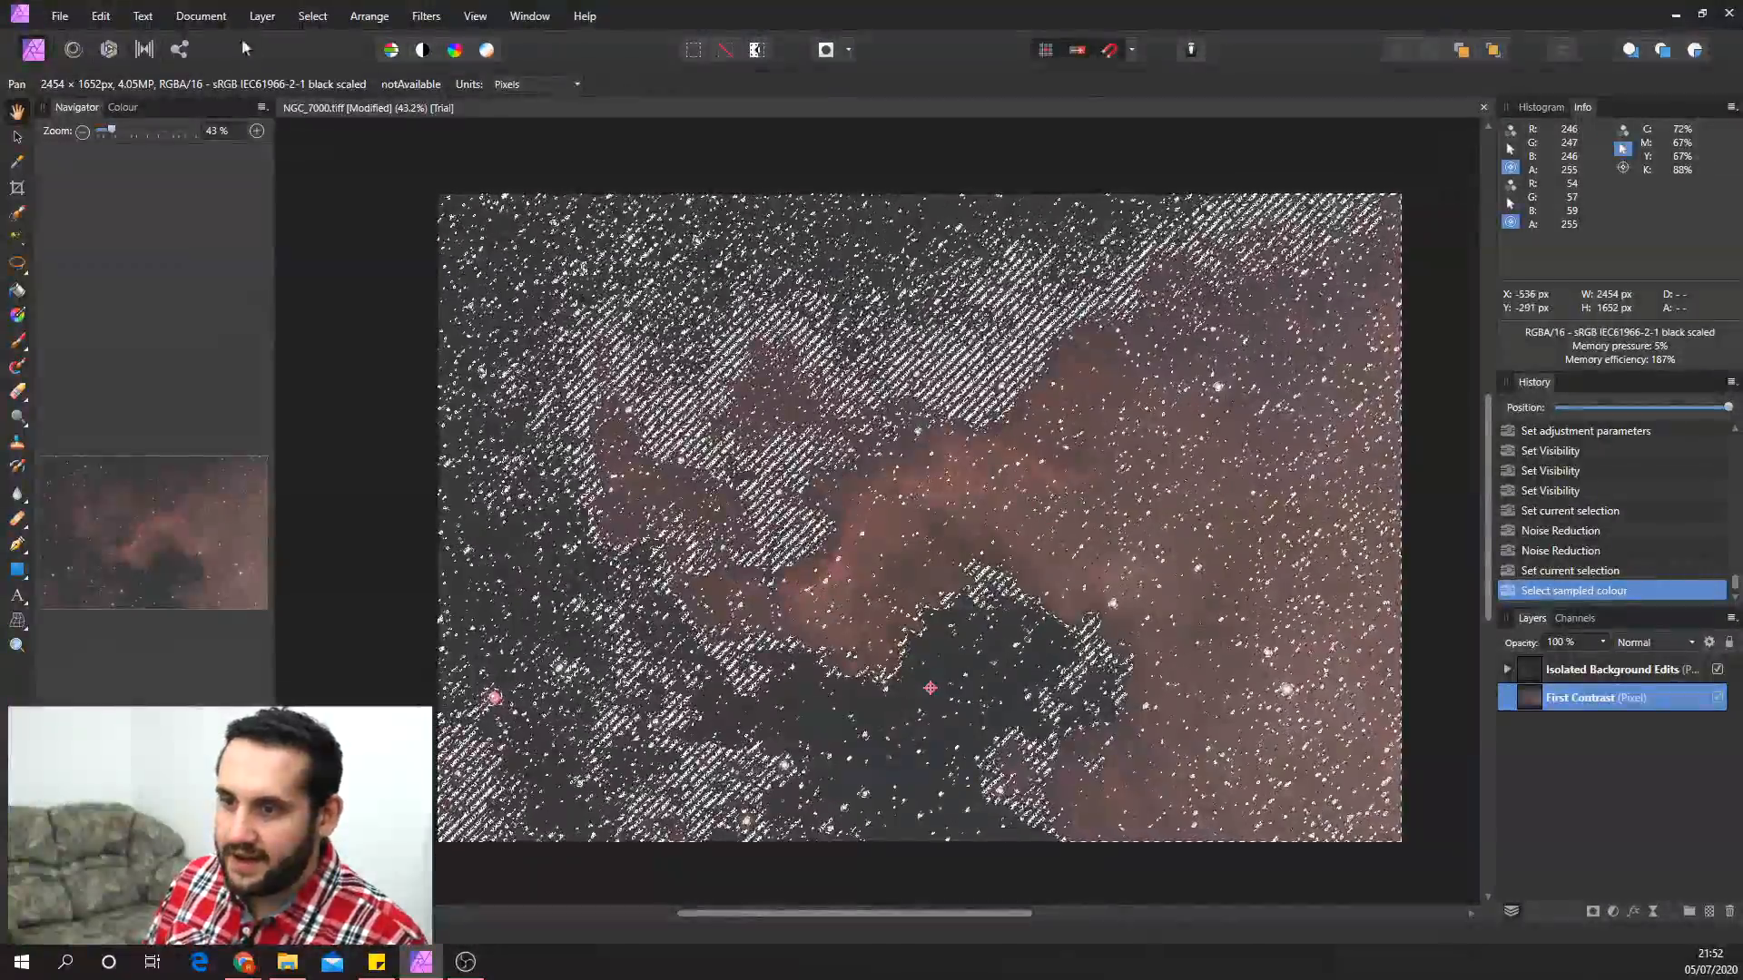
- Feather the nebula selection with a radius of 20 px
click(297, 25)
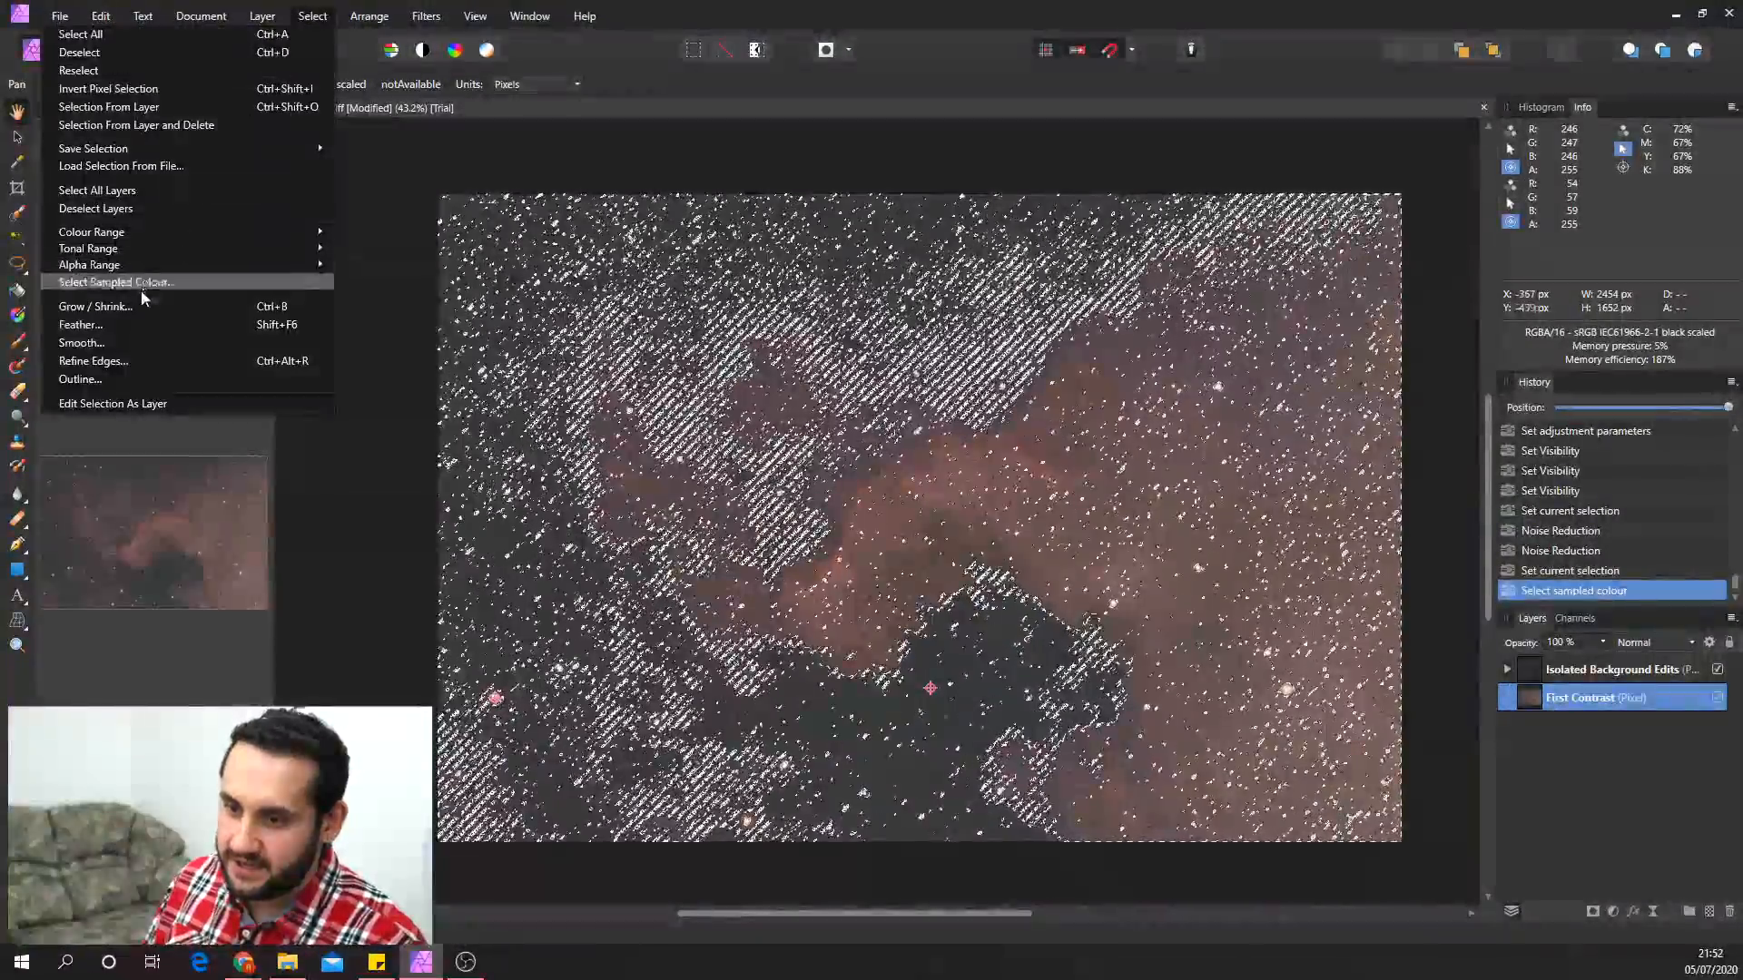
click(134, 323)
drag(1109, 836, 1115, 835)
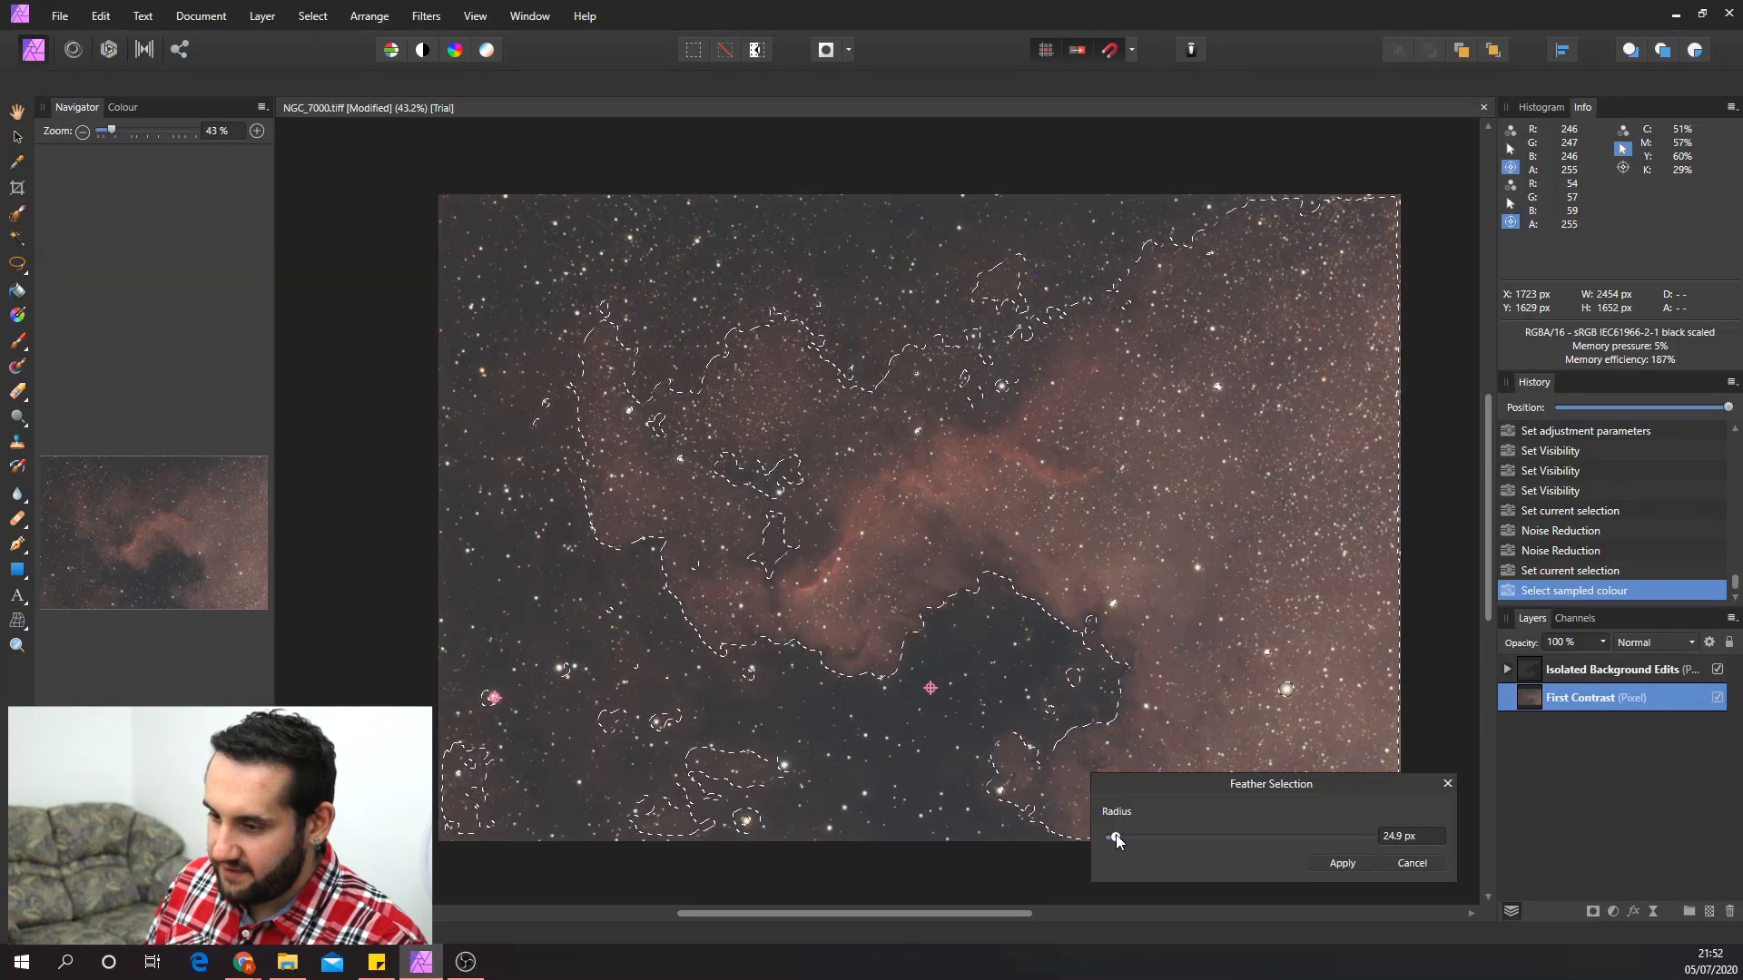
click(1420, 836)
text(20)
key(Tab)
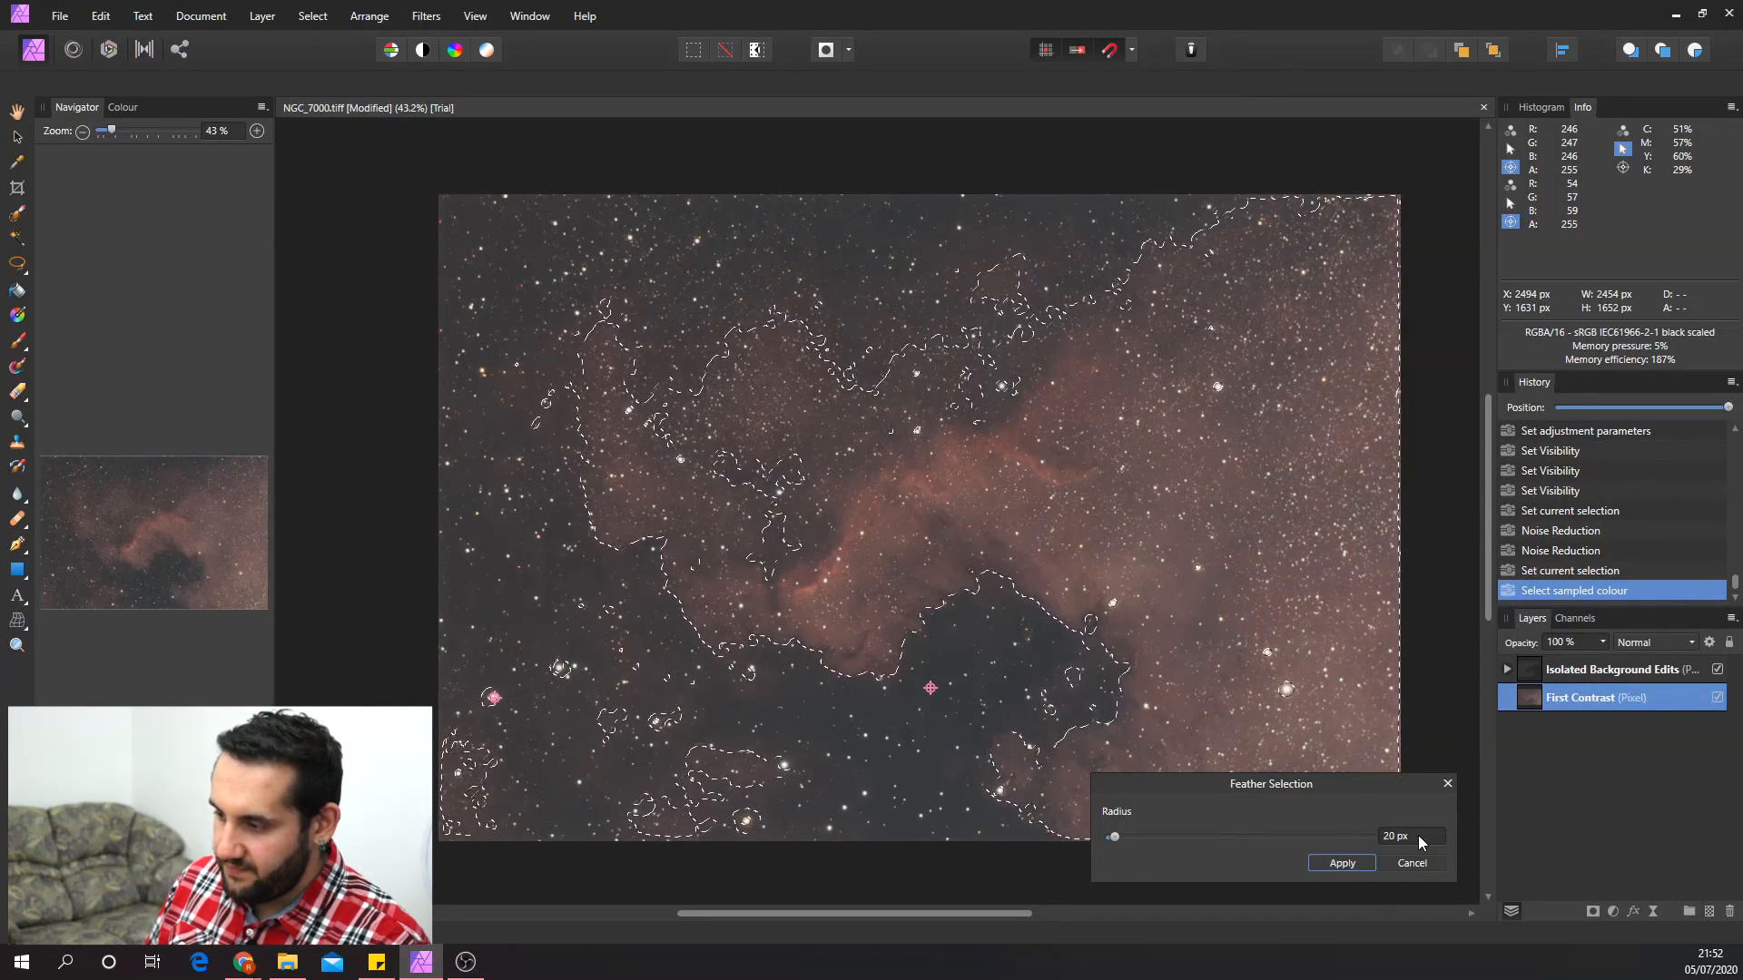
click(1343, 864)
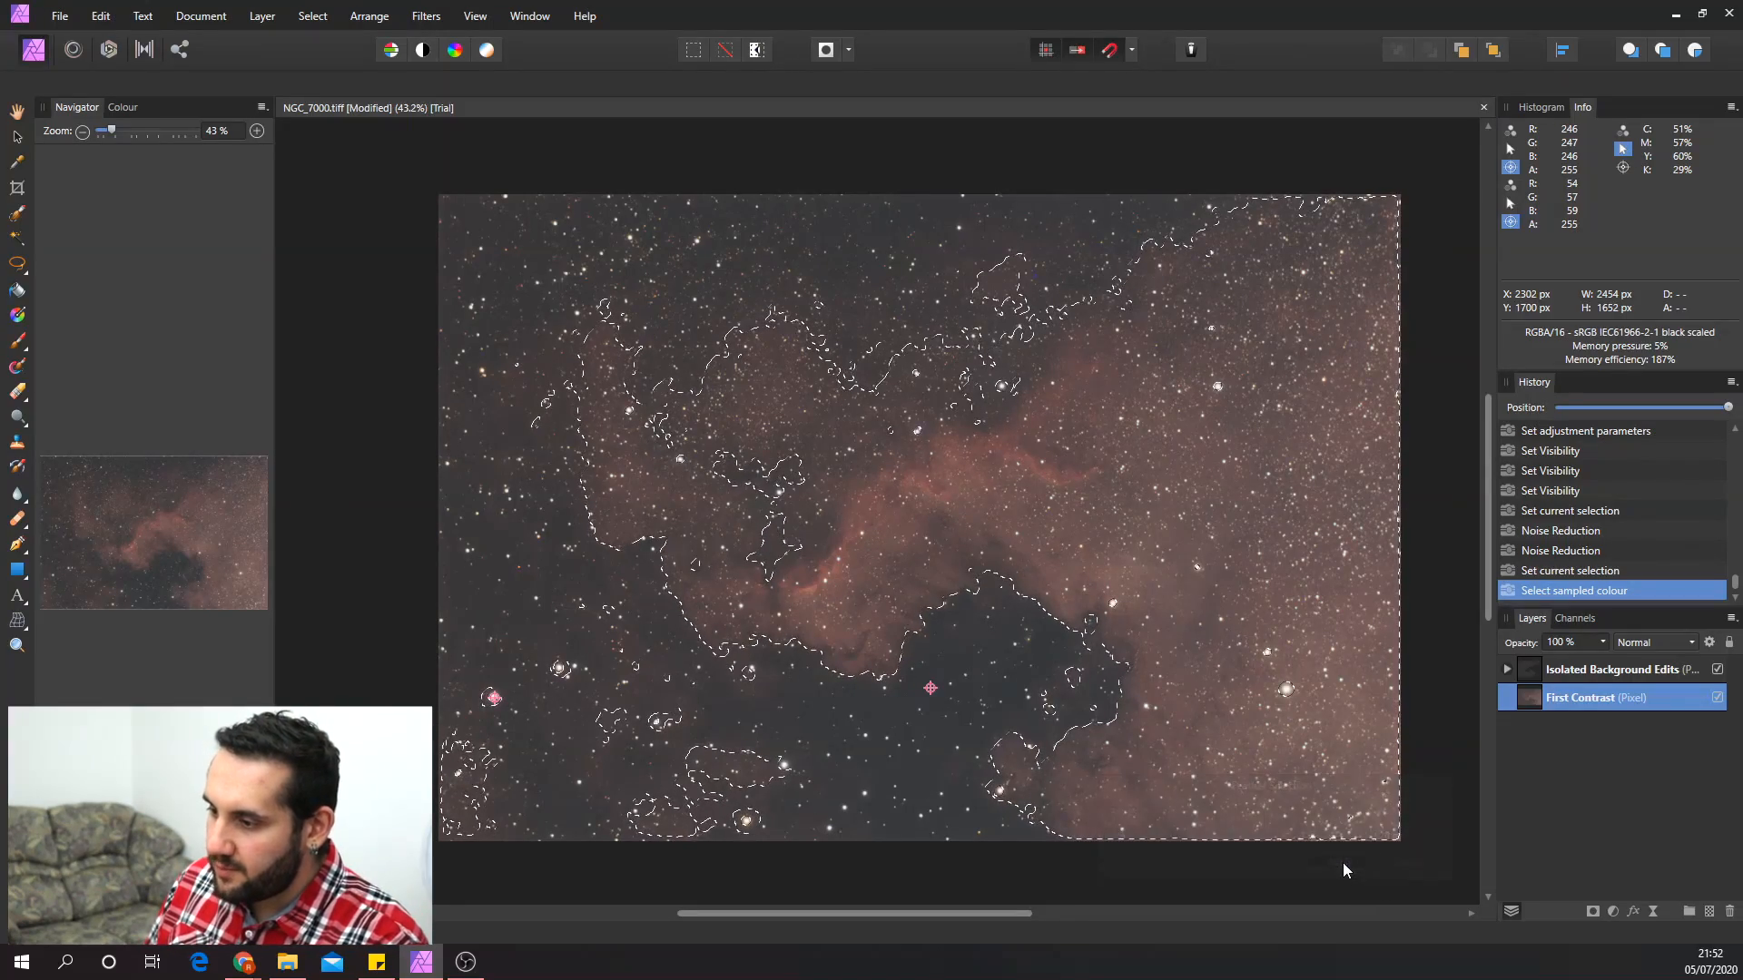
key(h)
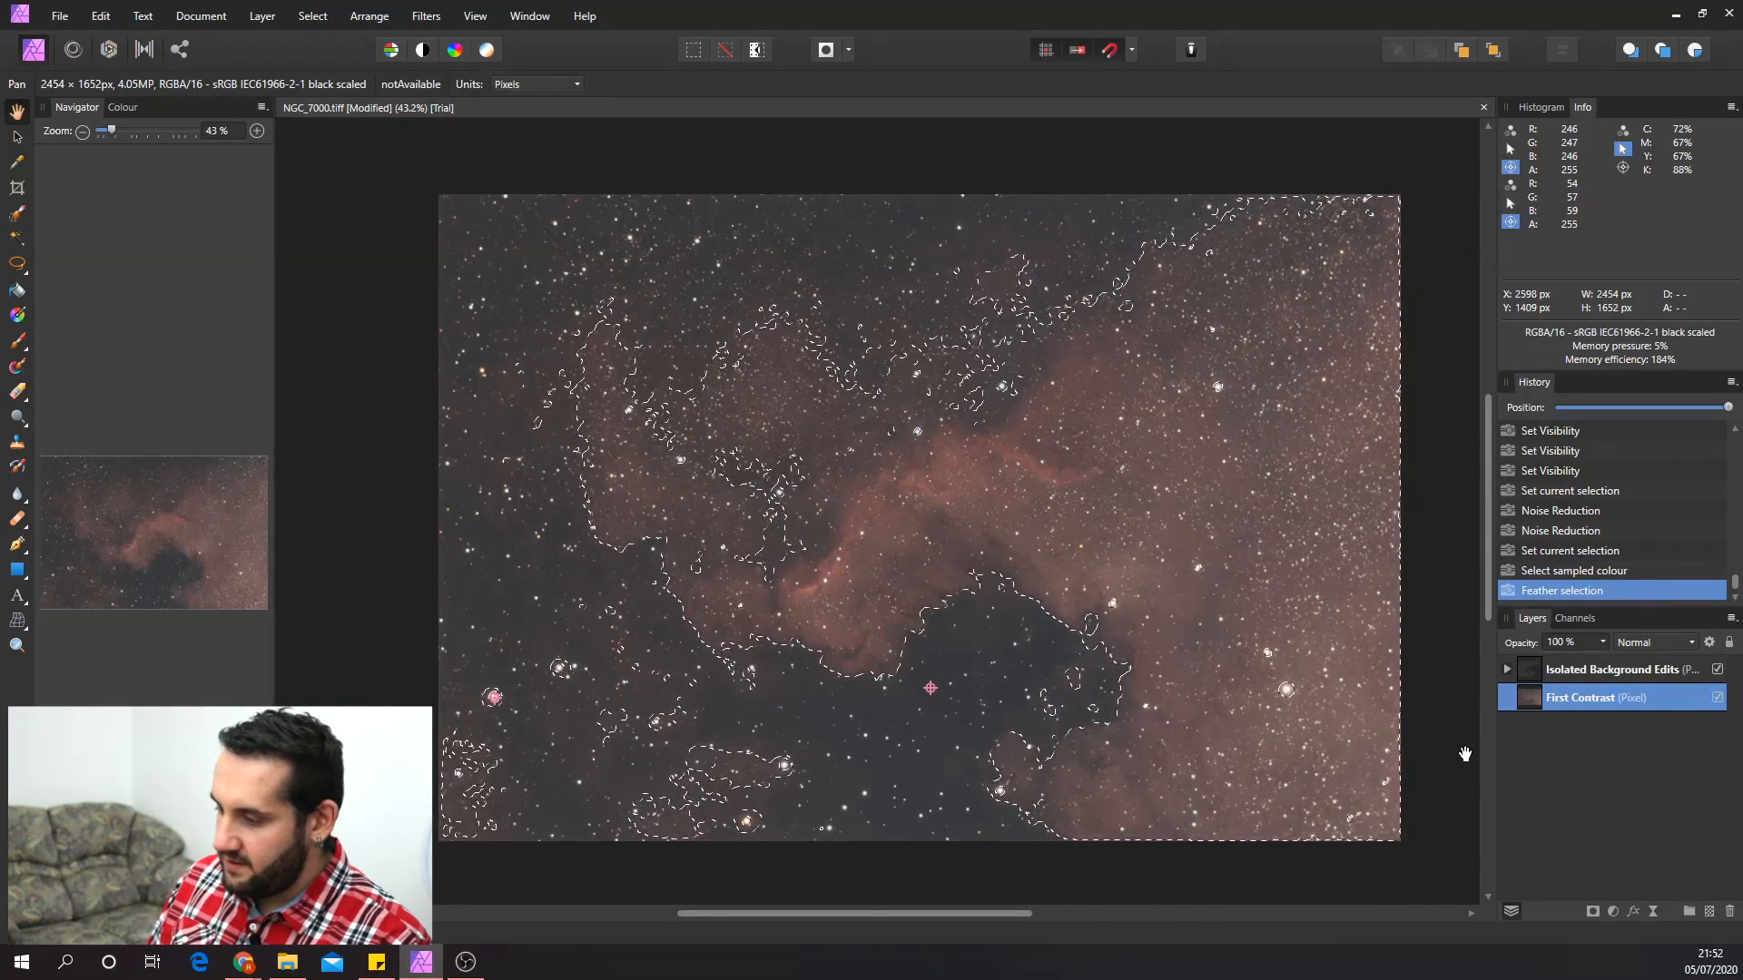
- Copy the selected nebula onto a new layer named "Isolated Foreground Edits" and clear the selection
key(ctrl+c)
key(ctrl+v)
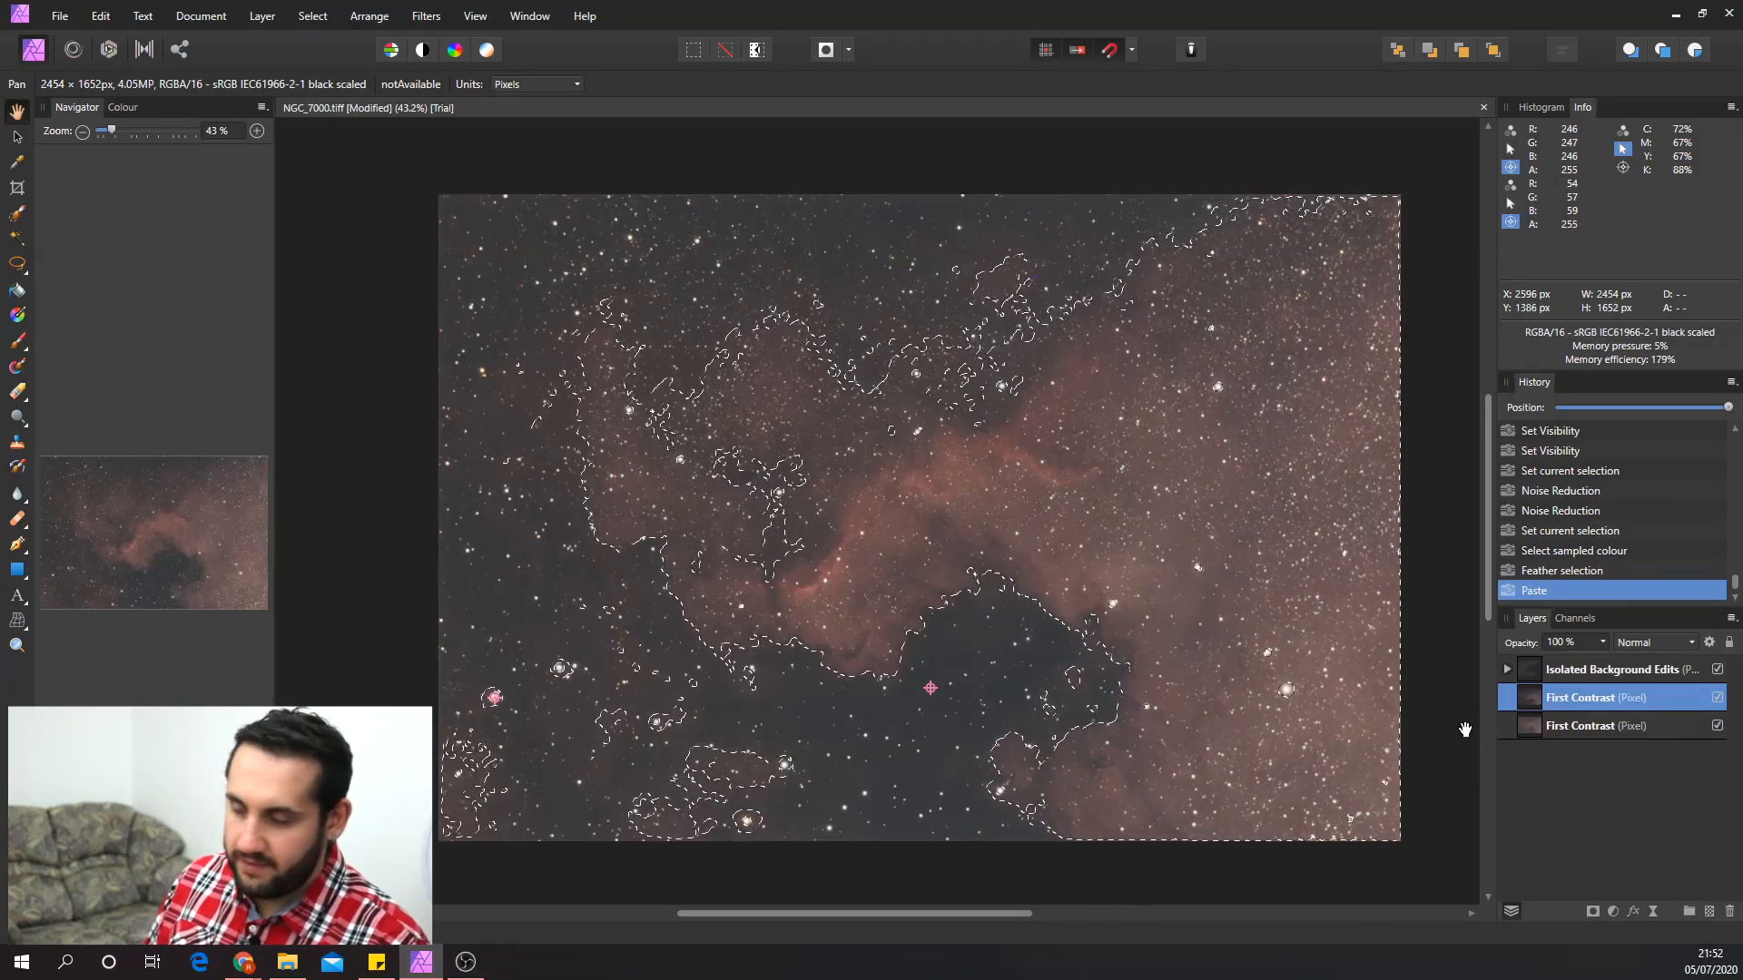
double_click(1581, 698)
text(Isolated F)
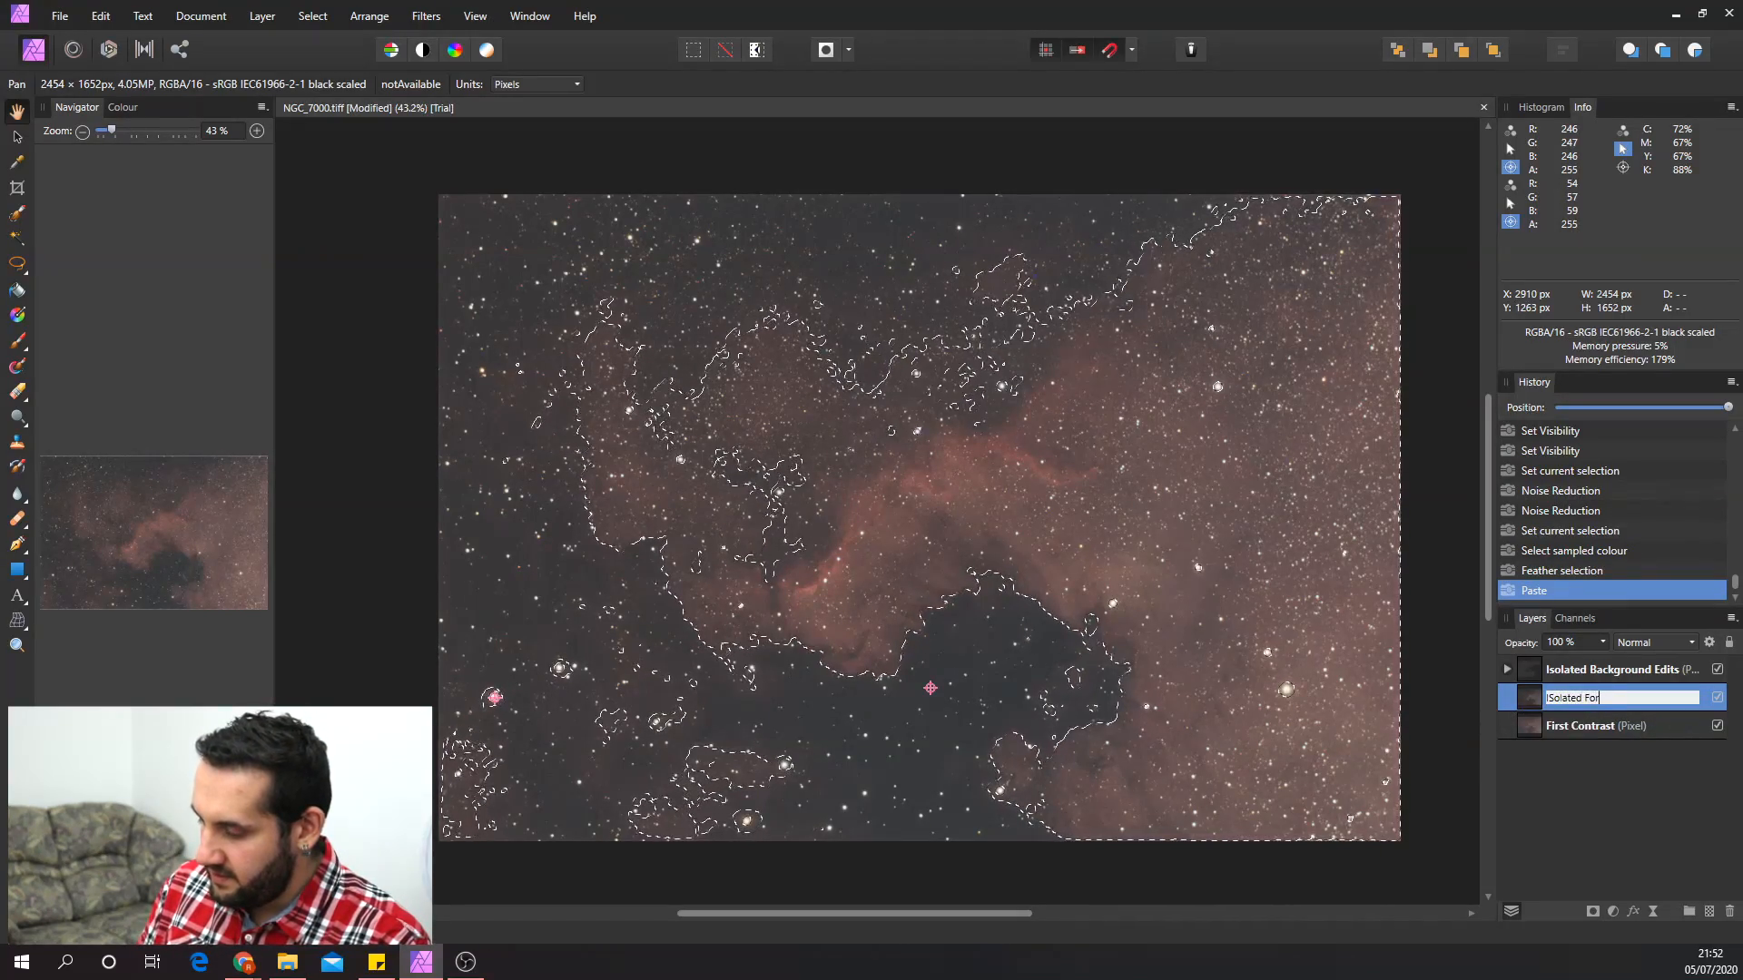
text(oreground Edits)
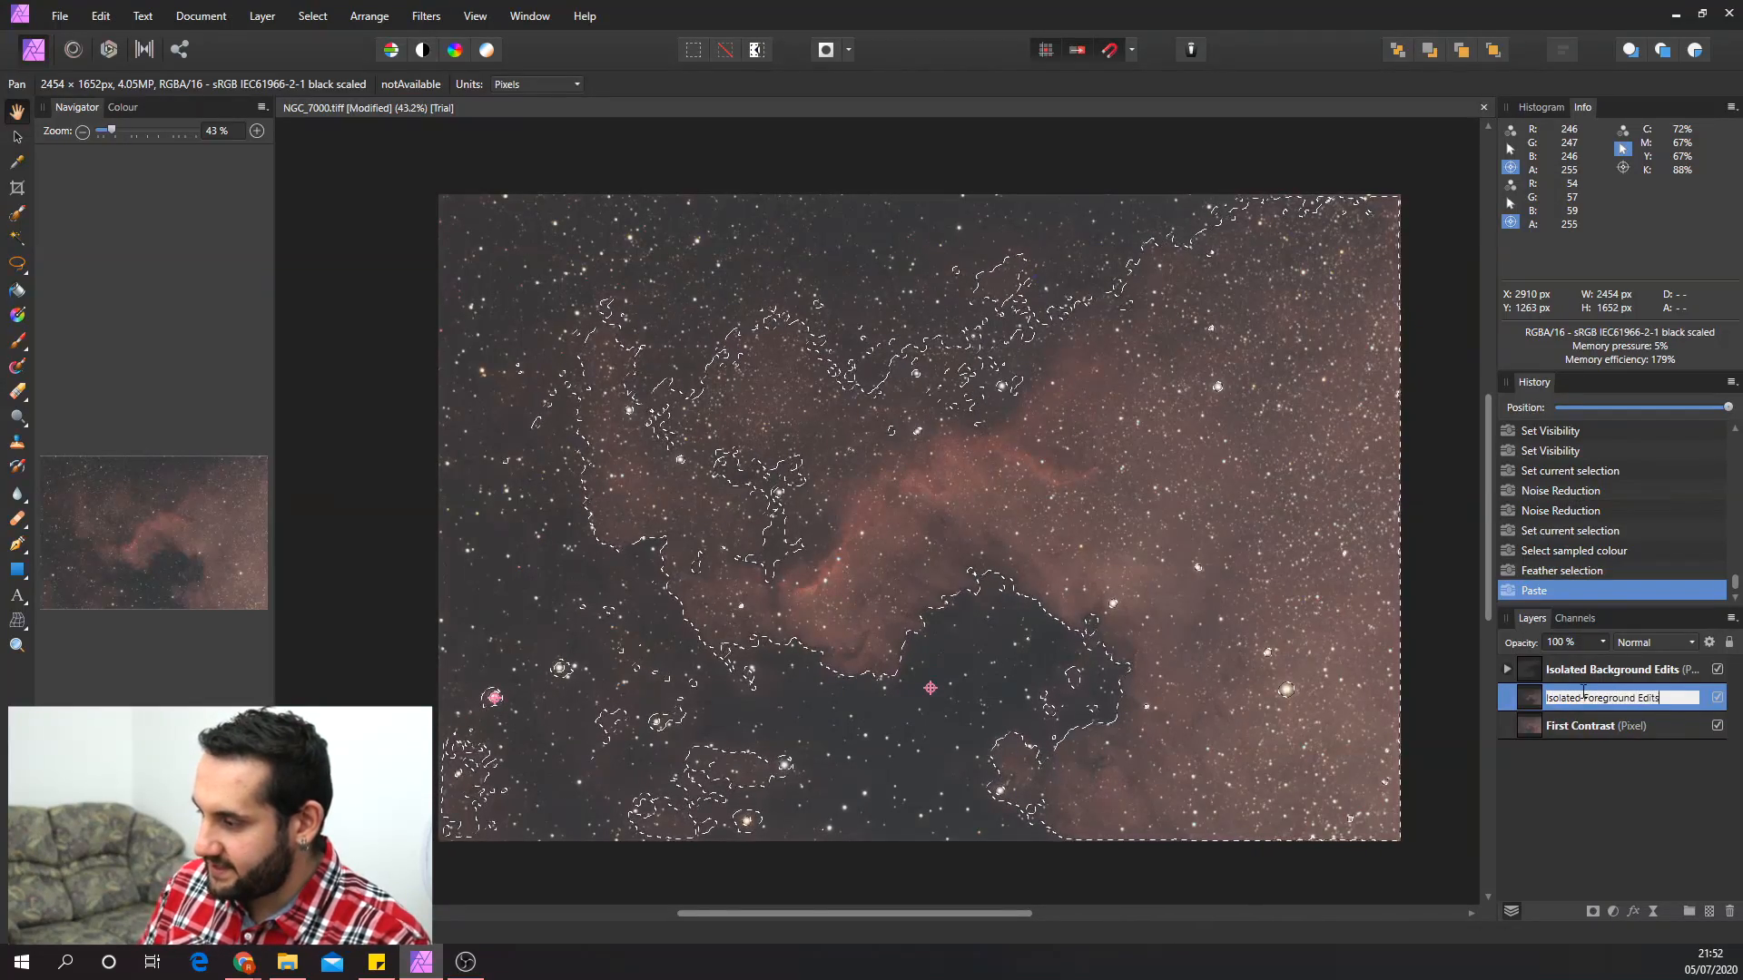
key(Return)
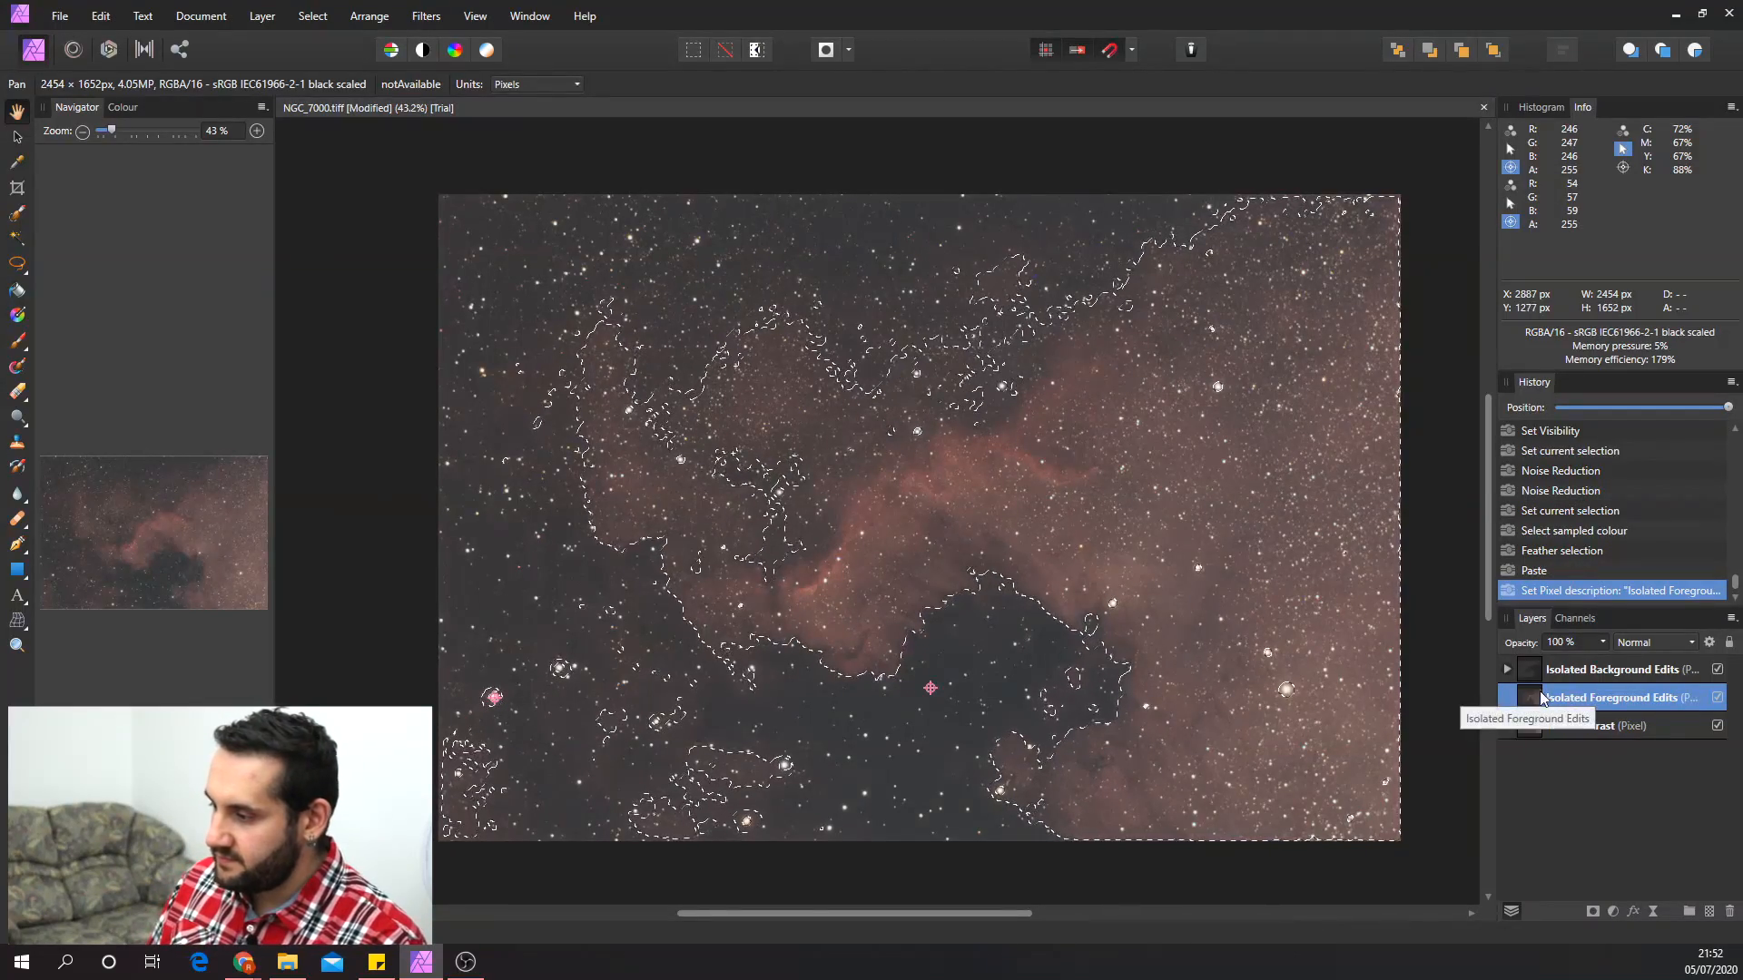
key(ctrl+d)
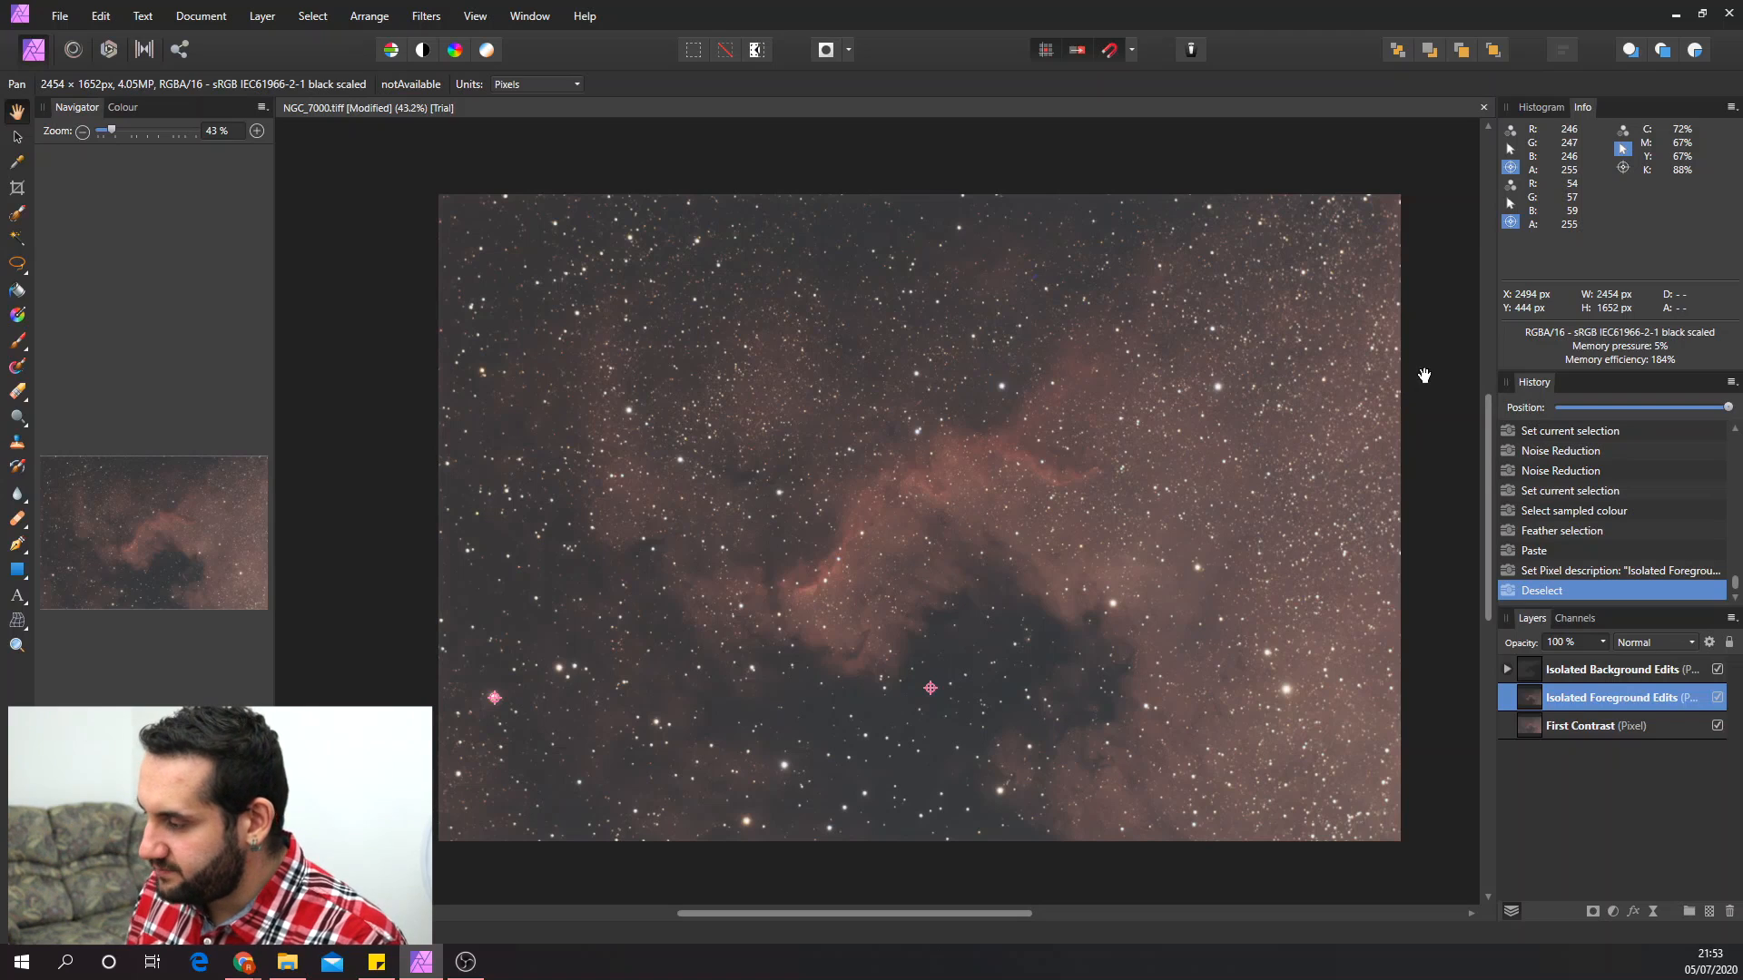
- Add a Curves adjustment, nest it inside the Isolated Foreground Edits layer, and expand that layer
click(1614, 911)
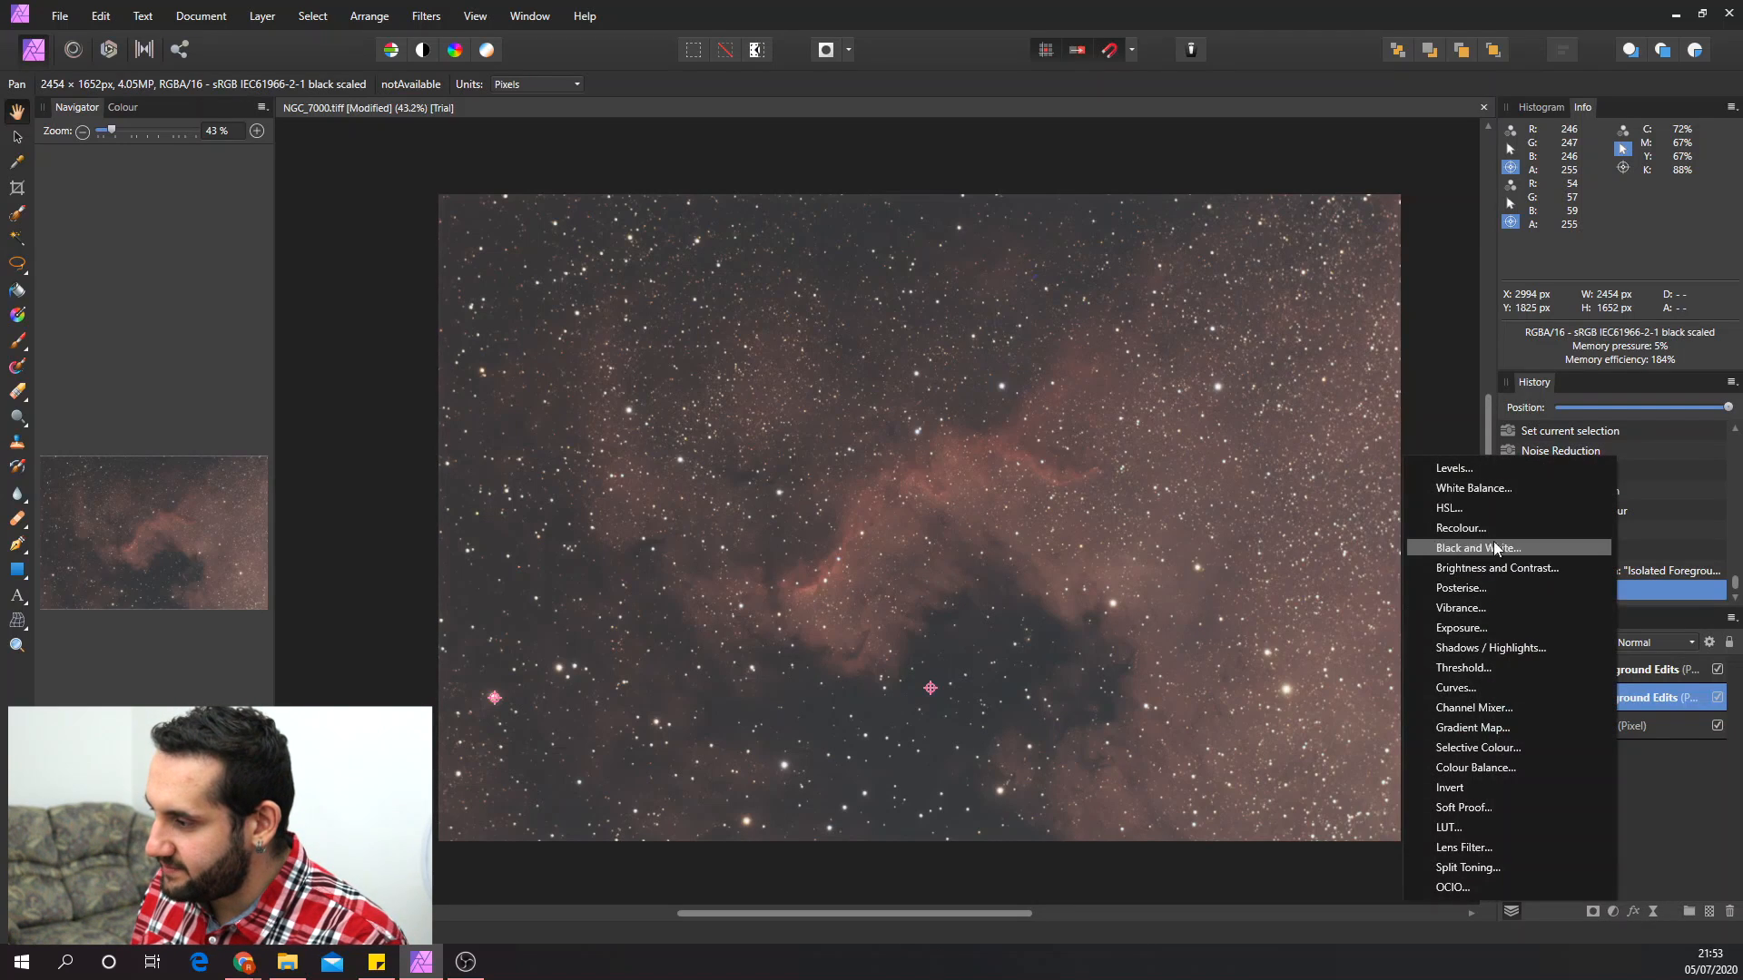
click(1464, 687)
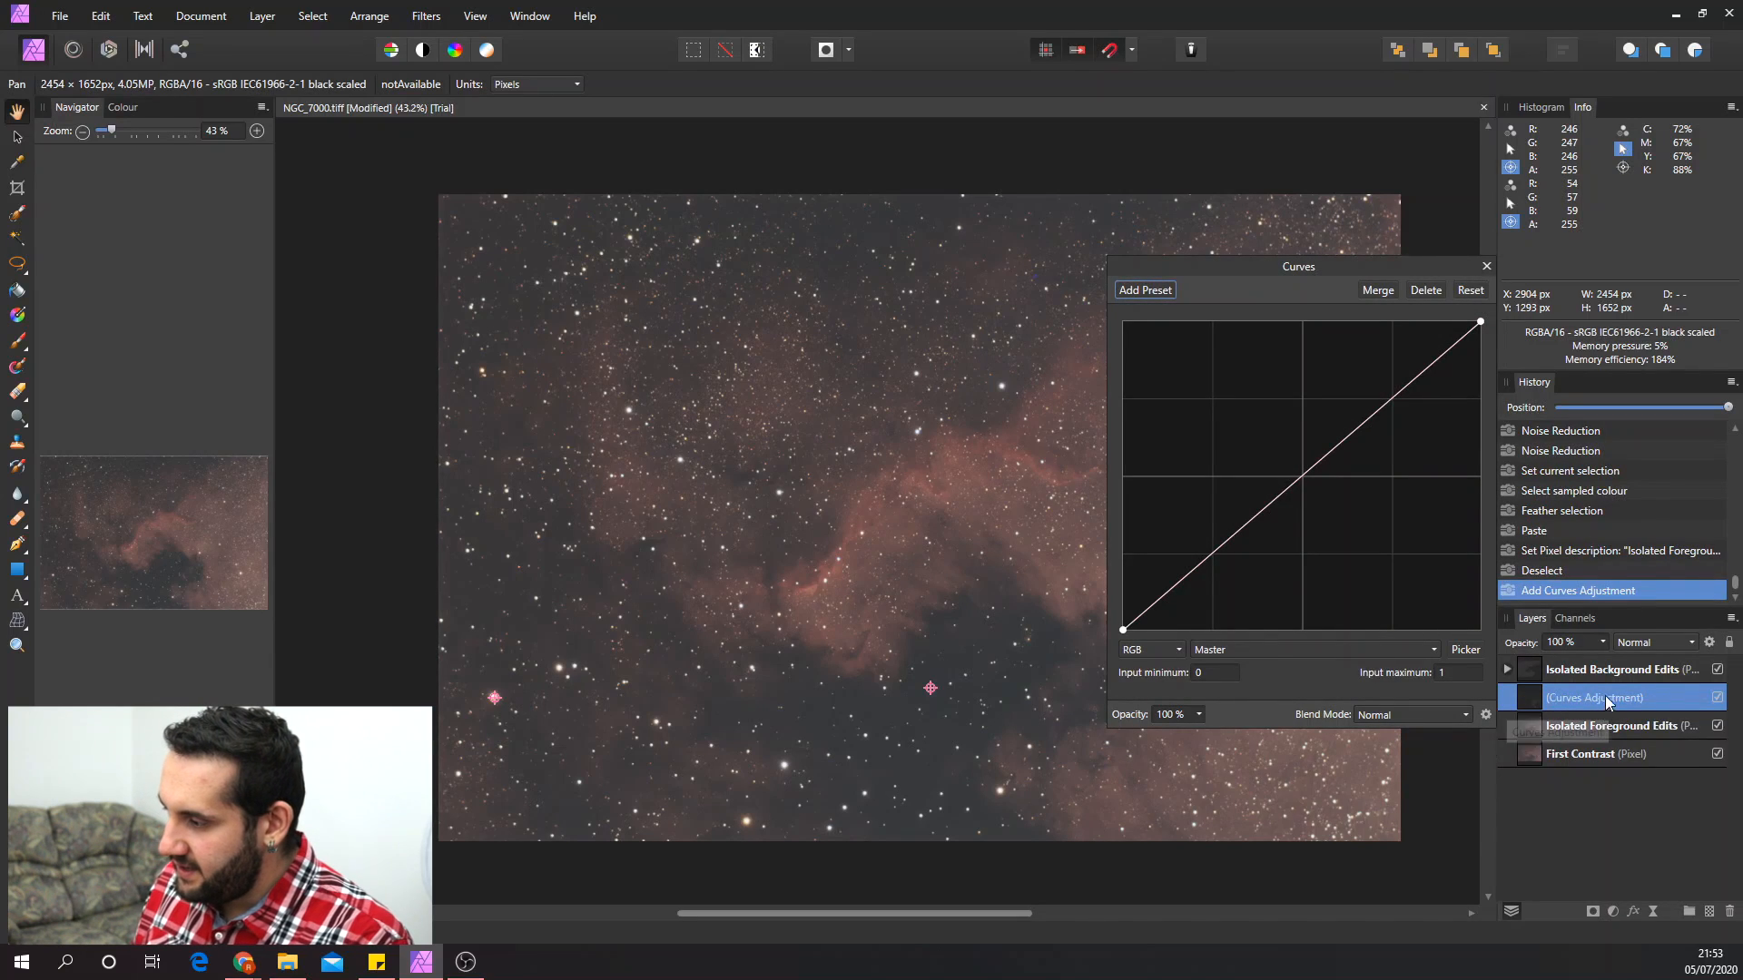
drag(1663, 695, 1666, 735)
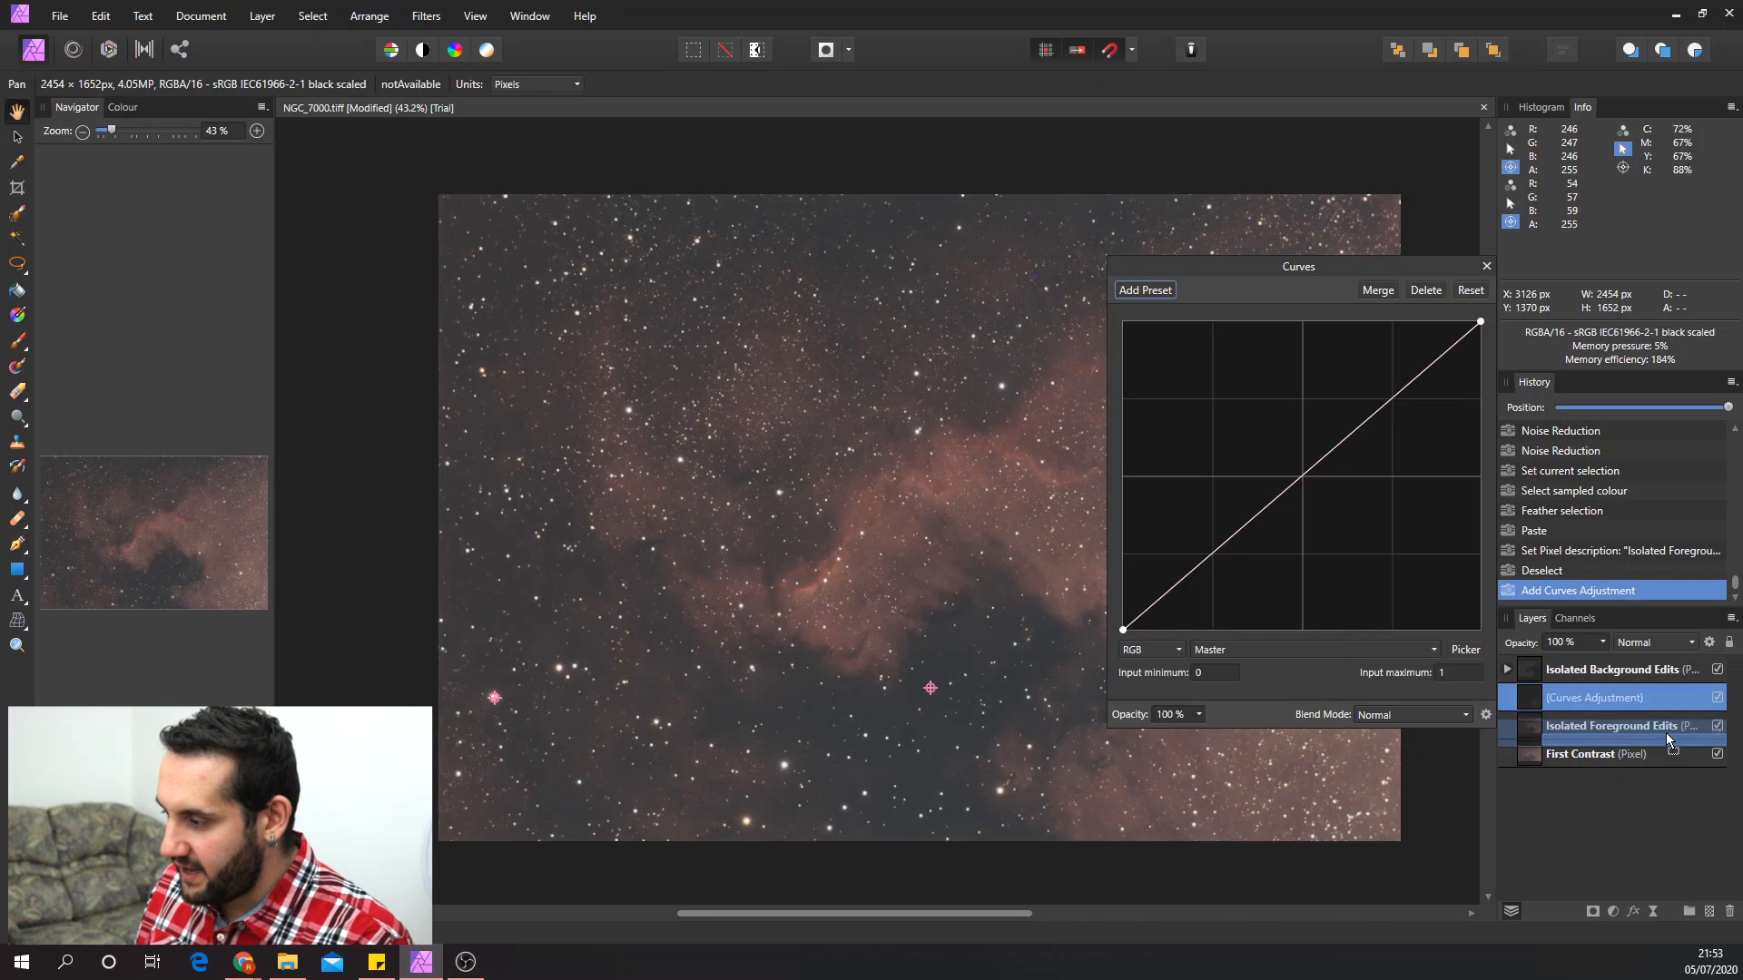
drag(1665, 733, 1665, 732)
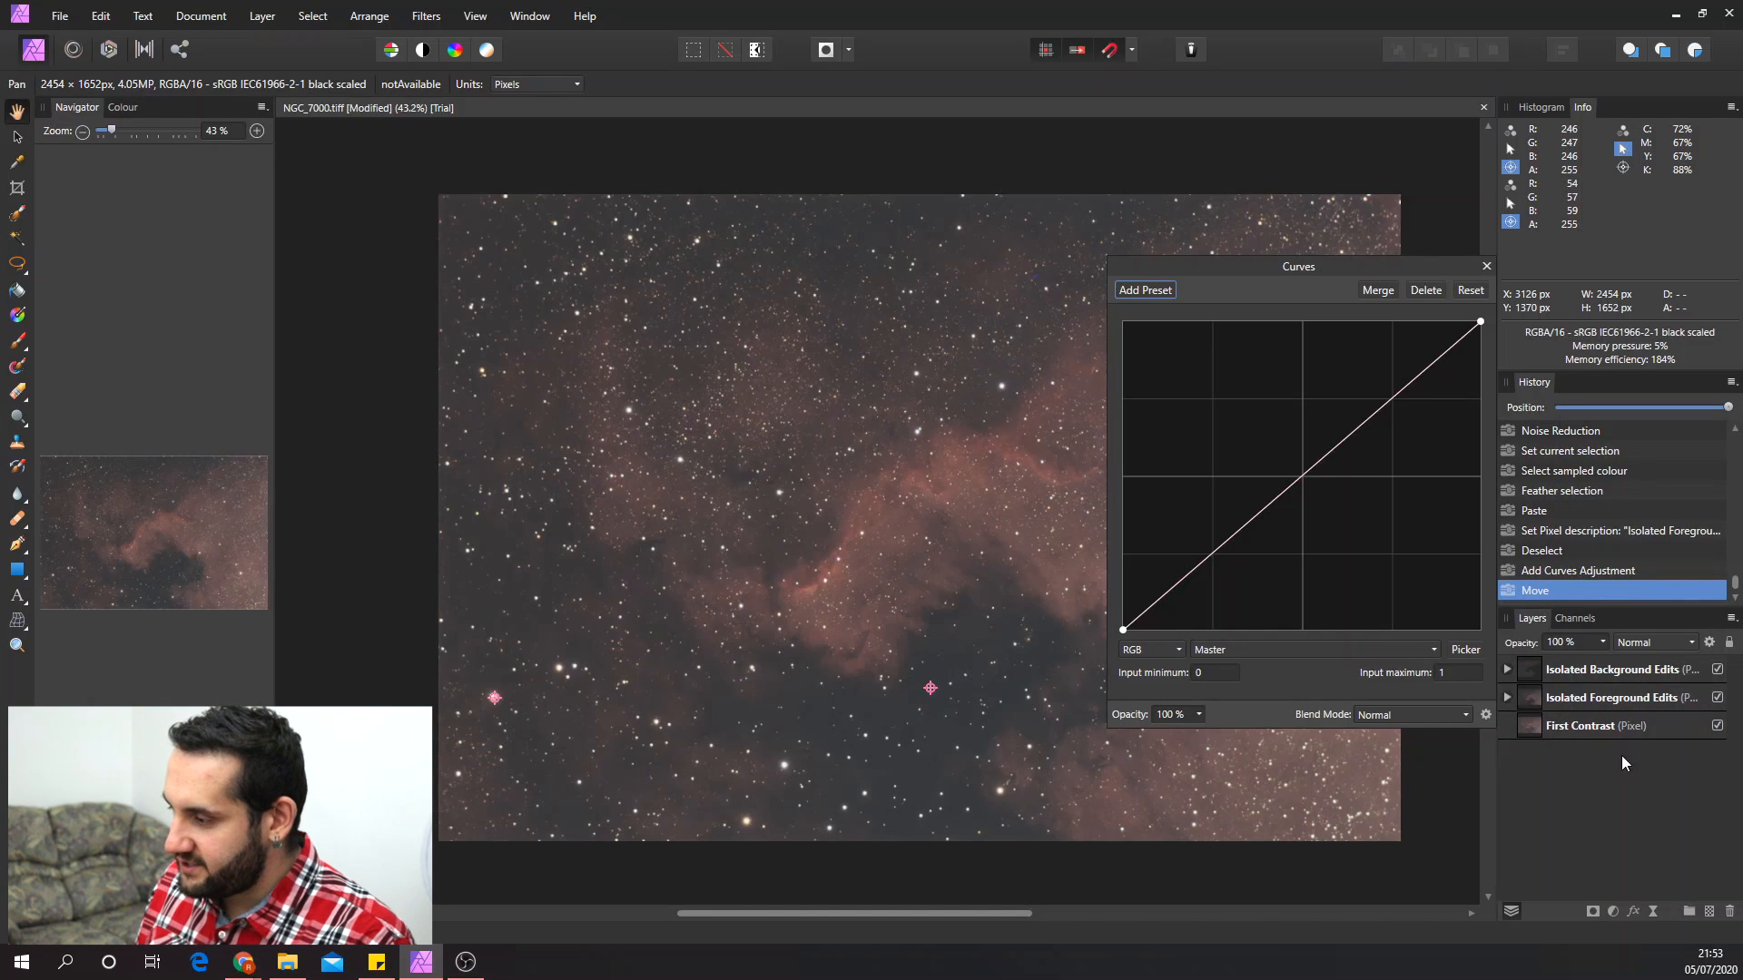
click(1507, 697)
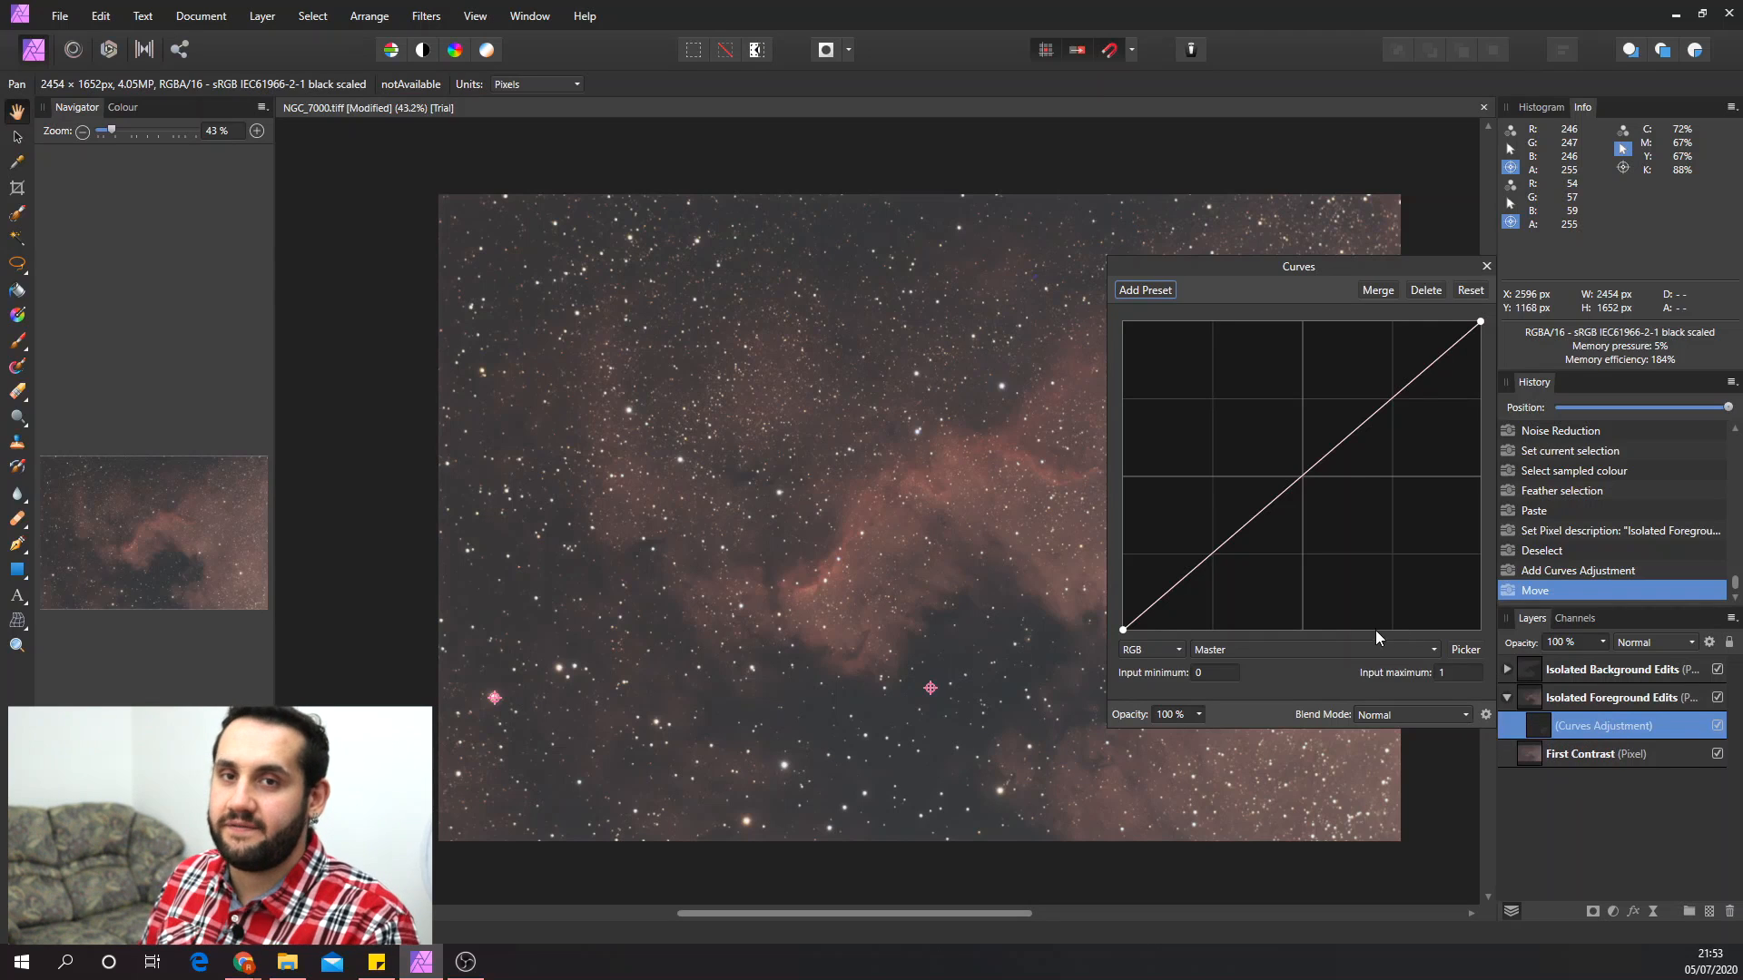
- Try a master curve on the foreground nebula that raises the upper tones and holds the midtones near the diagonal, comparing it with the original
drag(1294, 270, 1402, 228)
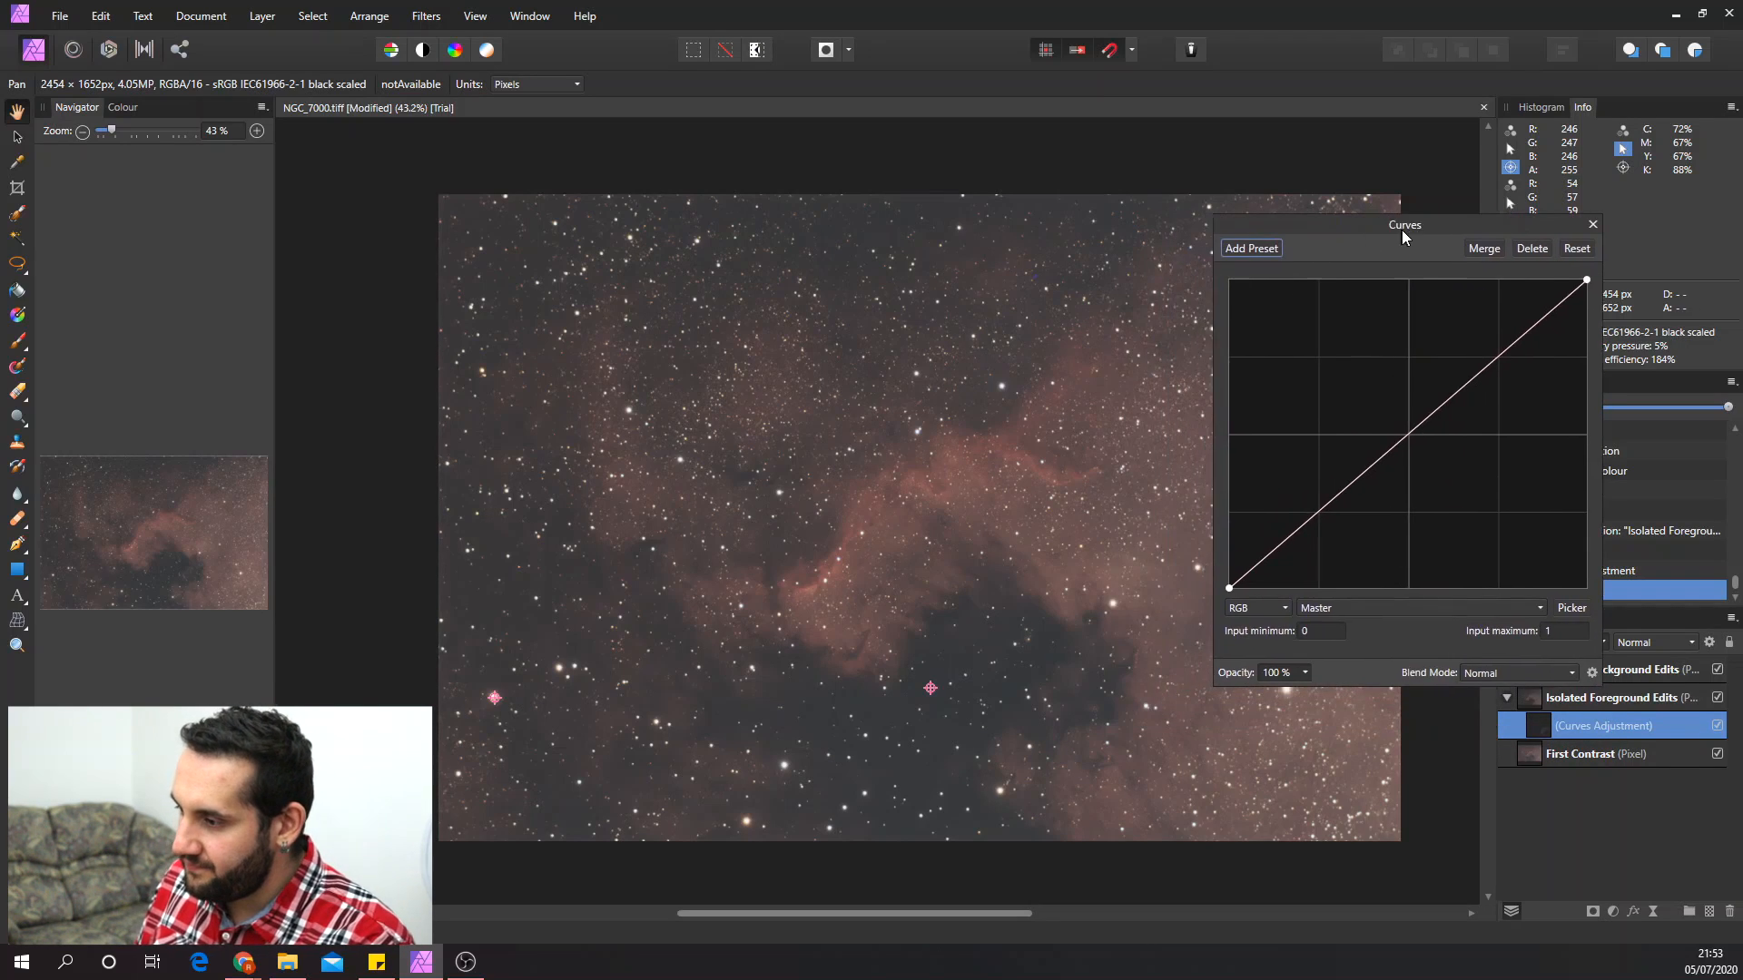
click(1387, 460)
drag(1370, 460, 1369, 461)
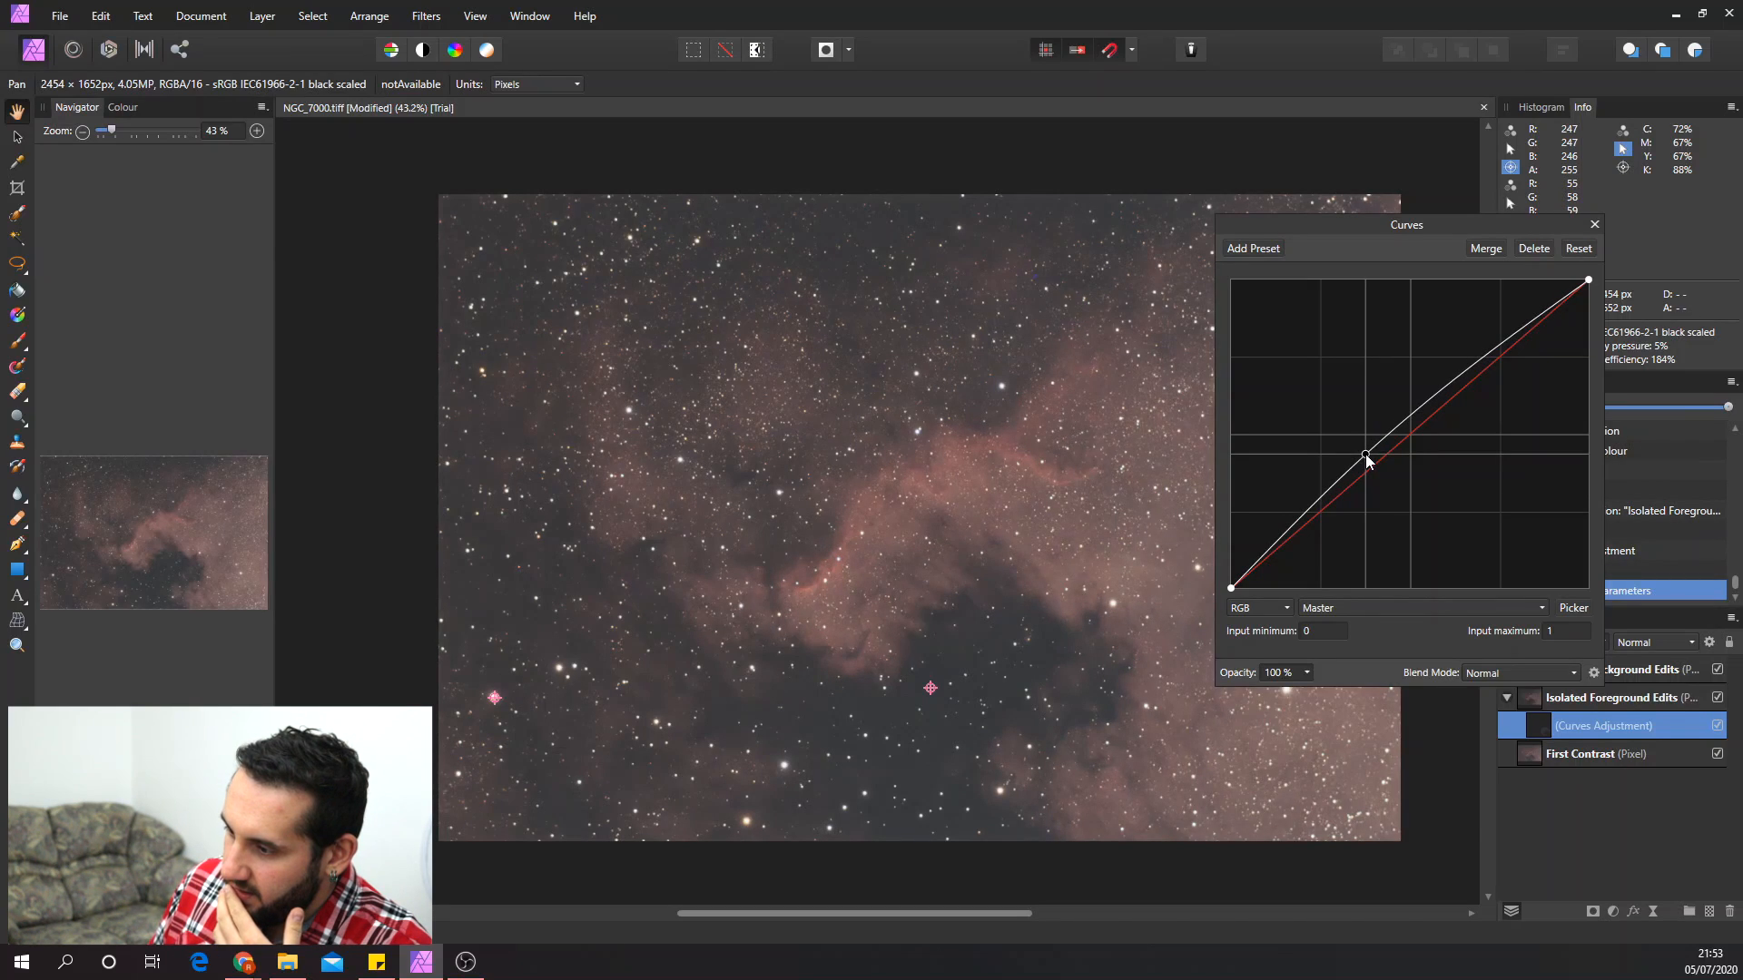
drag(1366, 456, 1366, 455)
drag(1383, 241, 1327, 211)
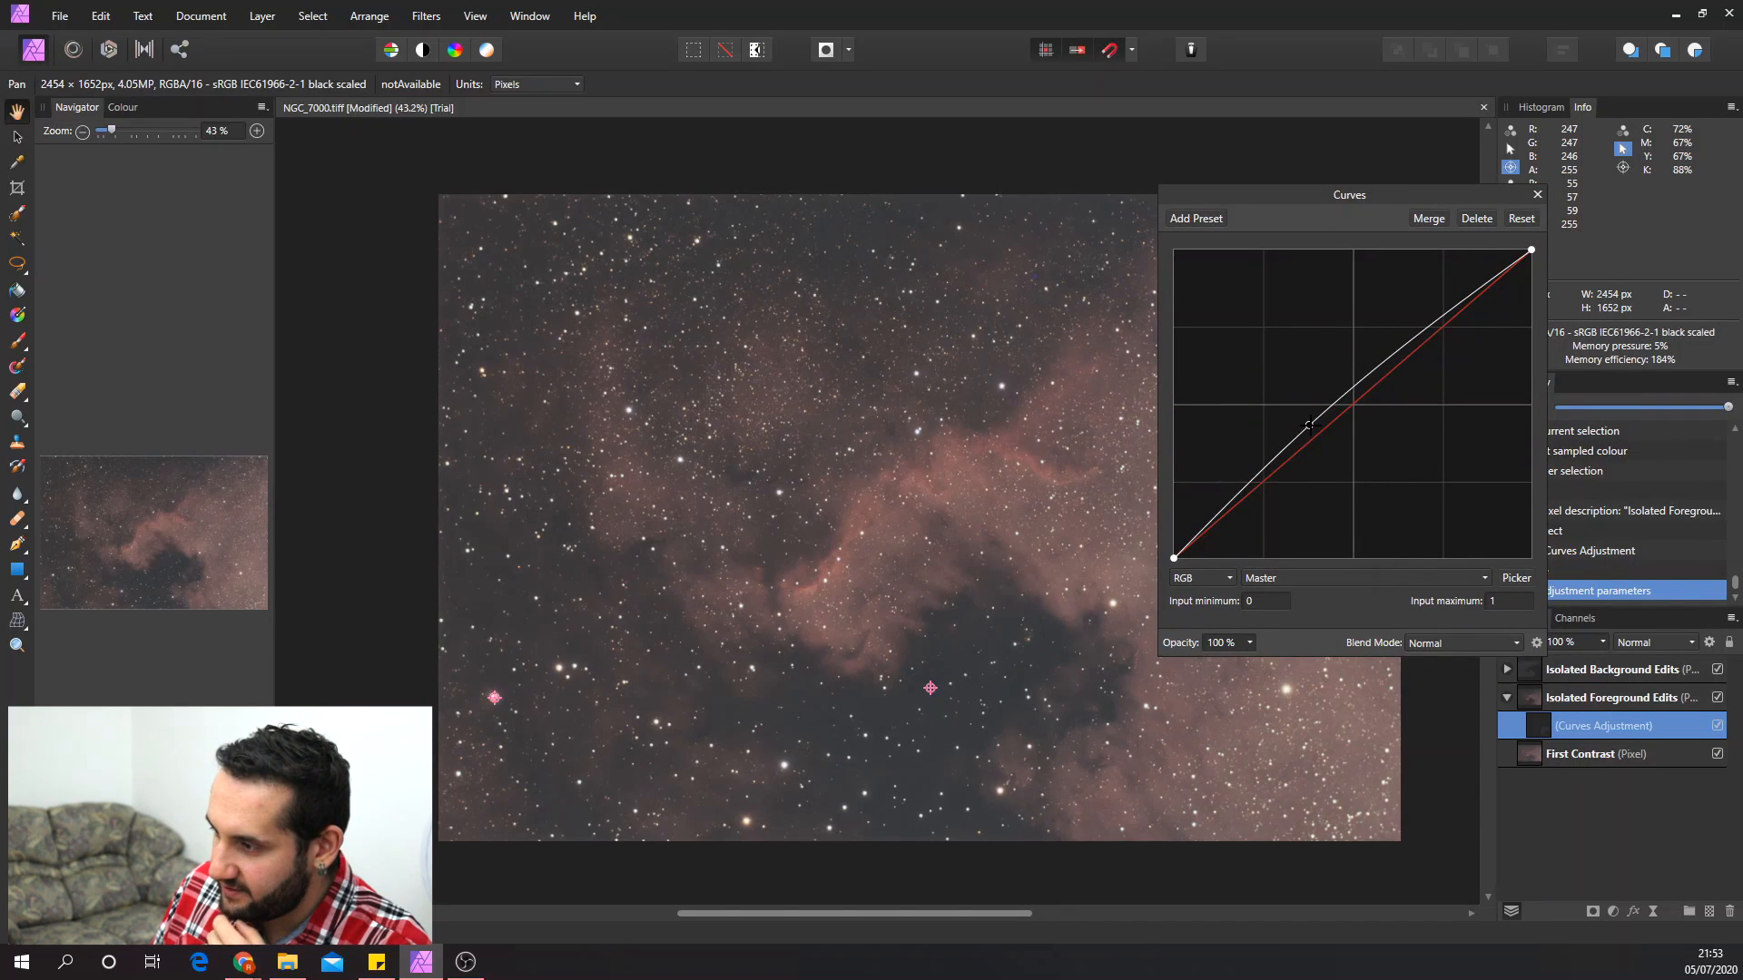
drag(1311, 432, 1428, 318)
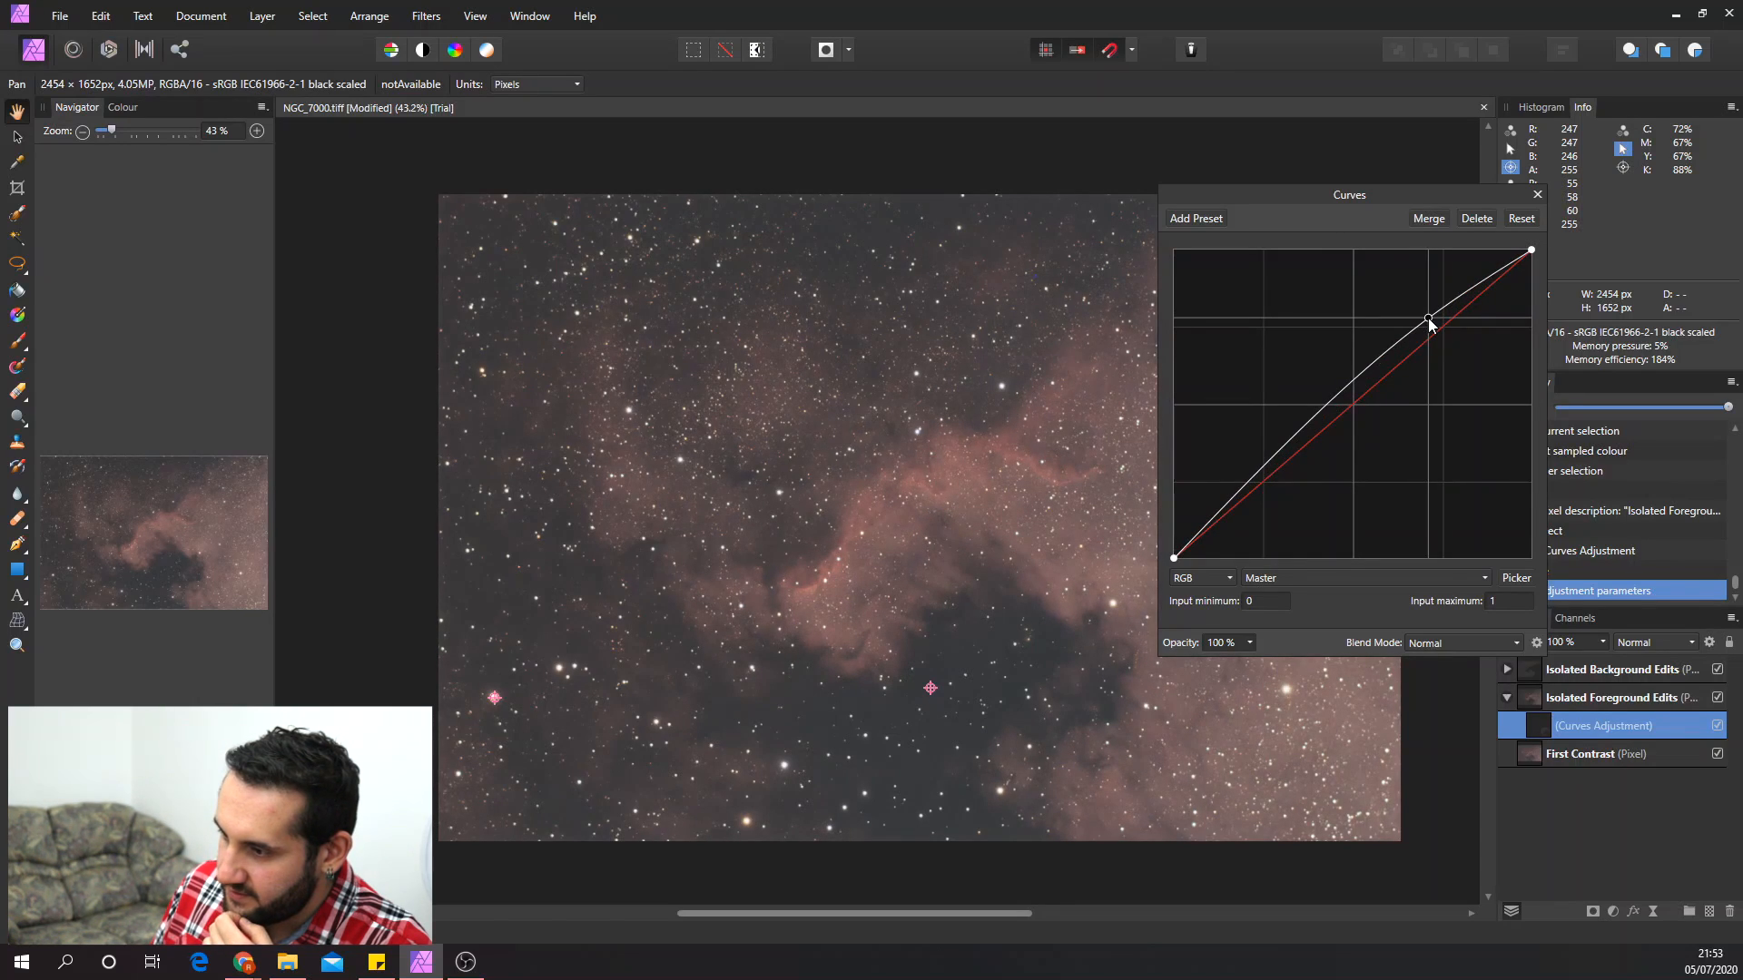
drag(1352, 383, 1355, 398)
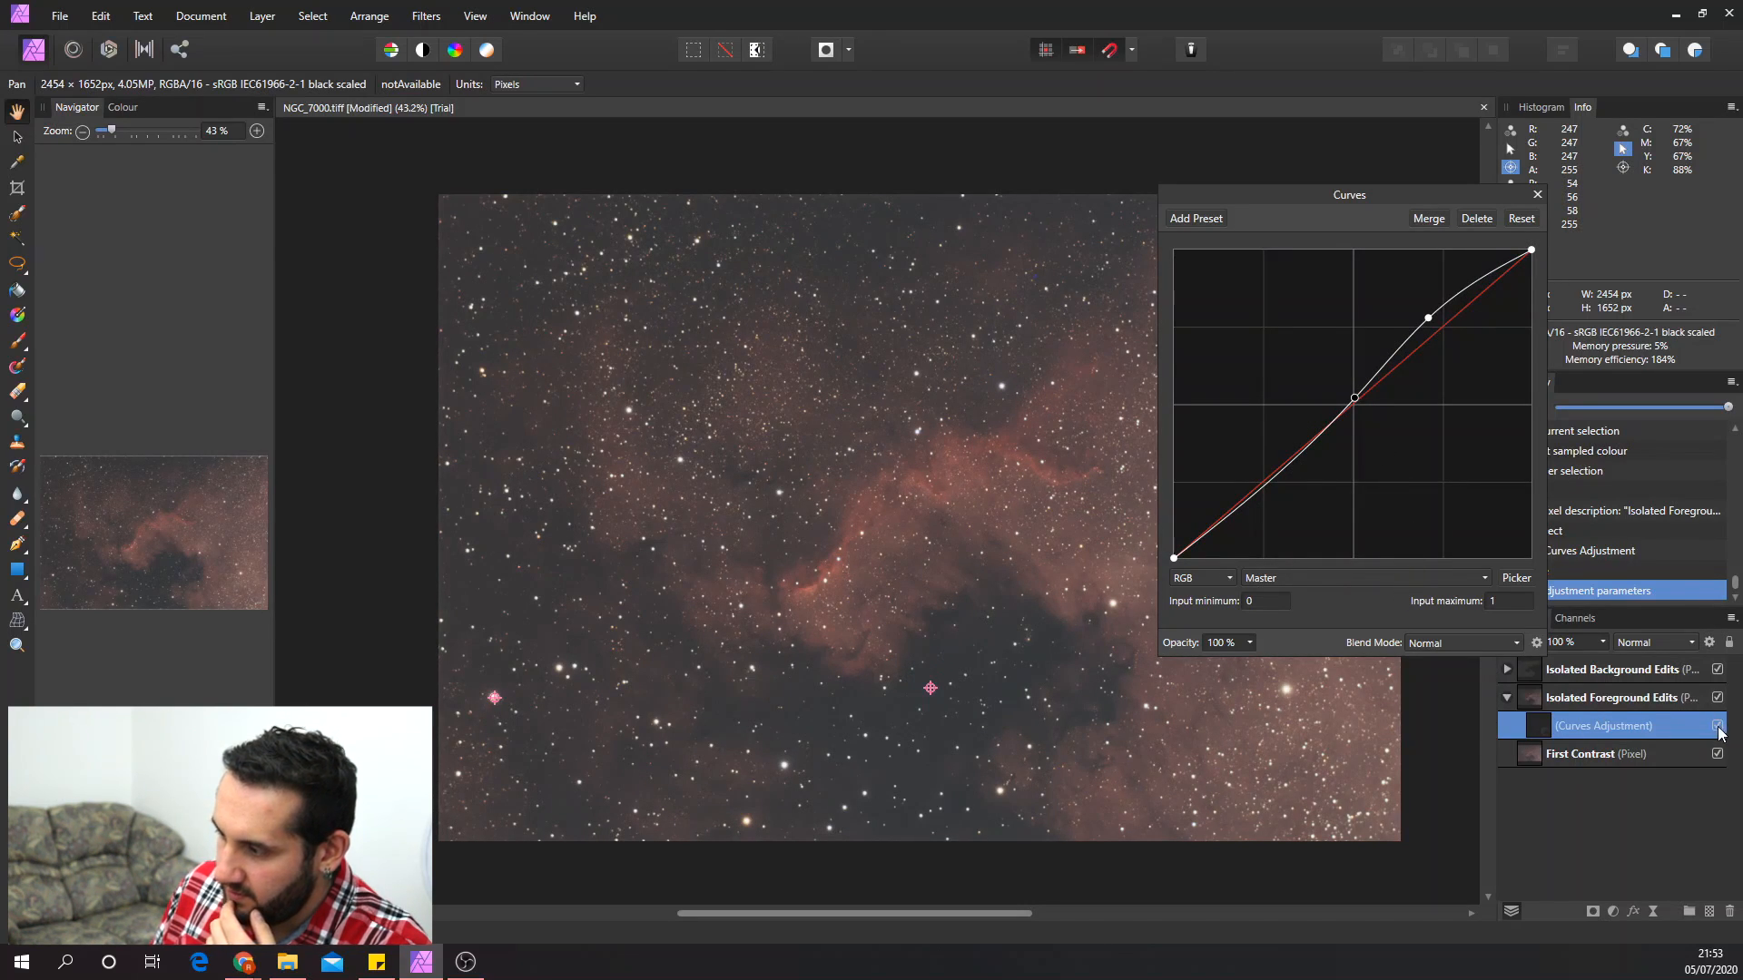
click(1717, 730)
click(1718, 730)
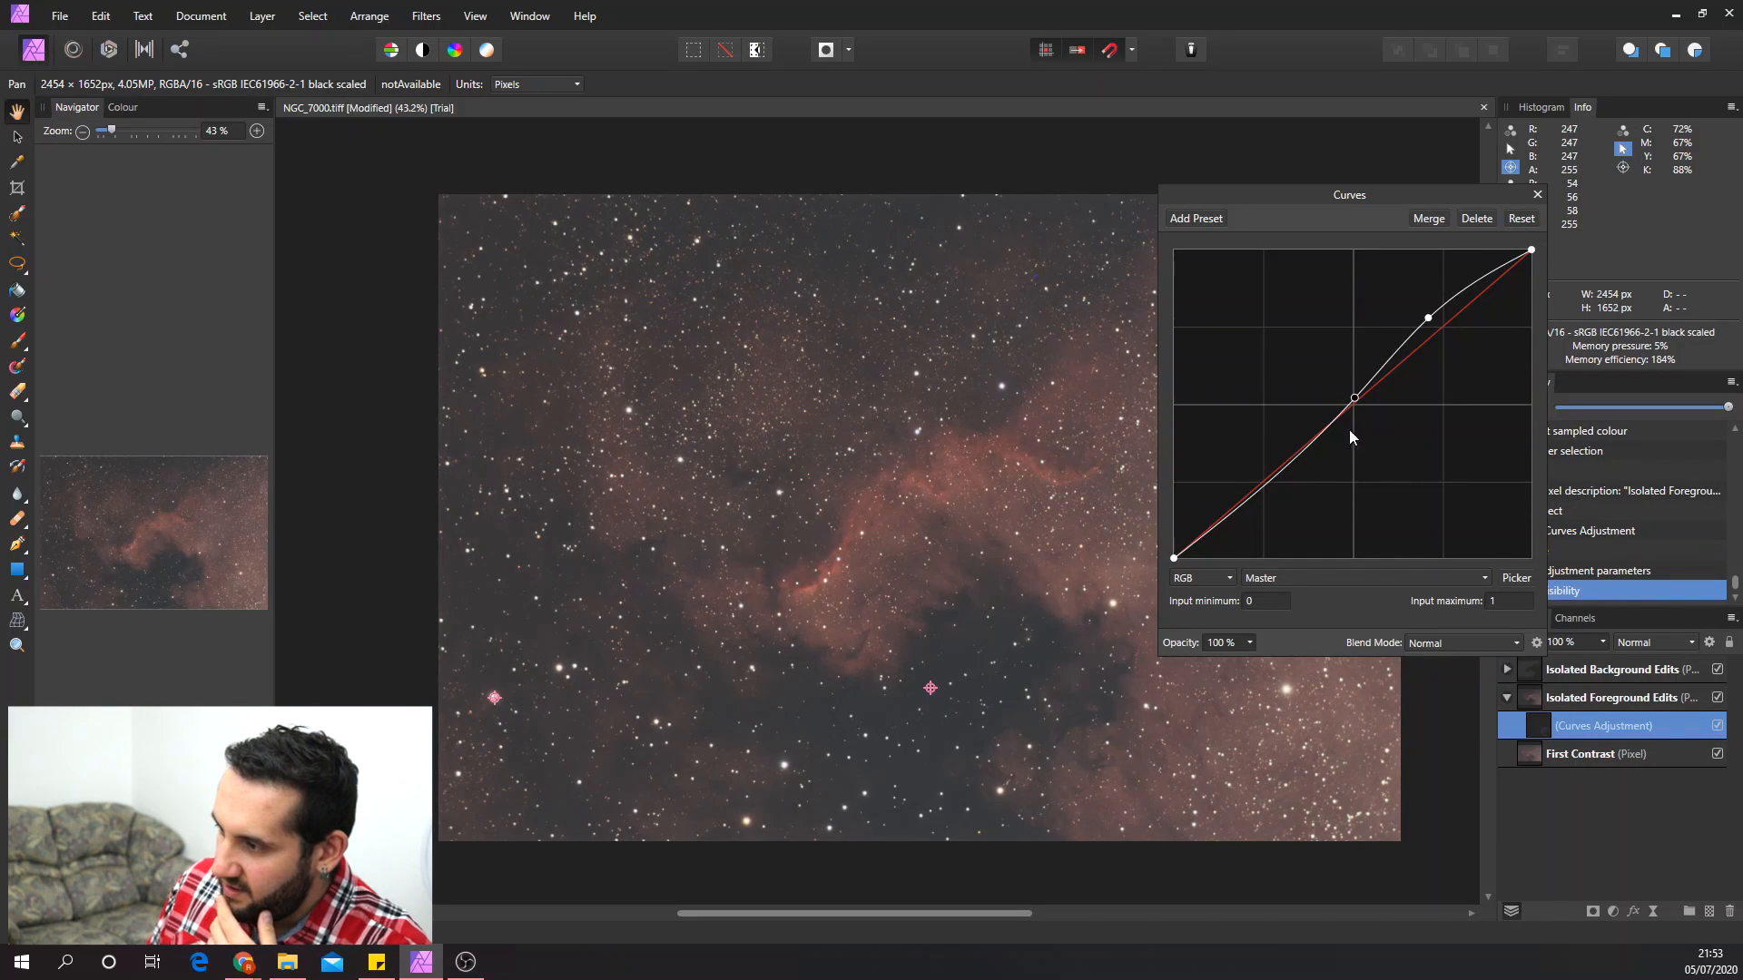
- Remove both points from the master curve, raise its lower midtones slightly with a single point, and close the adjustment
key(Delete)
key(Delete)
drag(1324, 432, 1317, 421)
click(1537, 194)
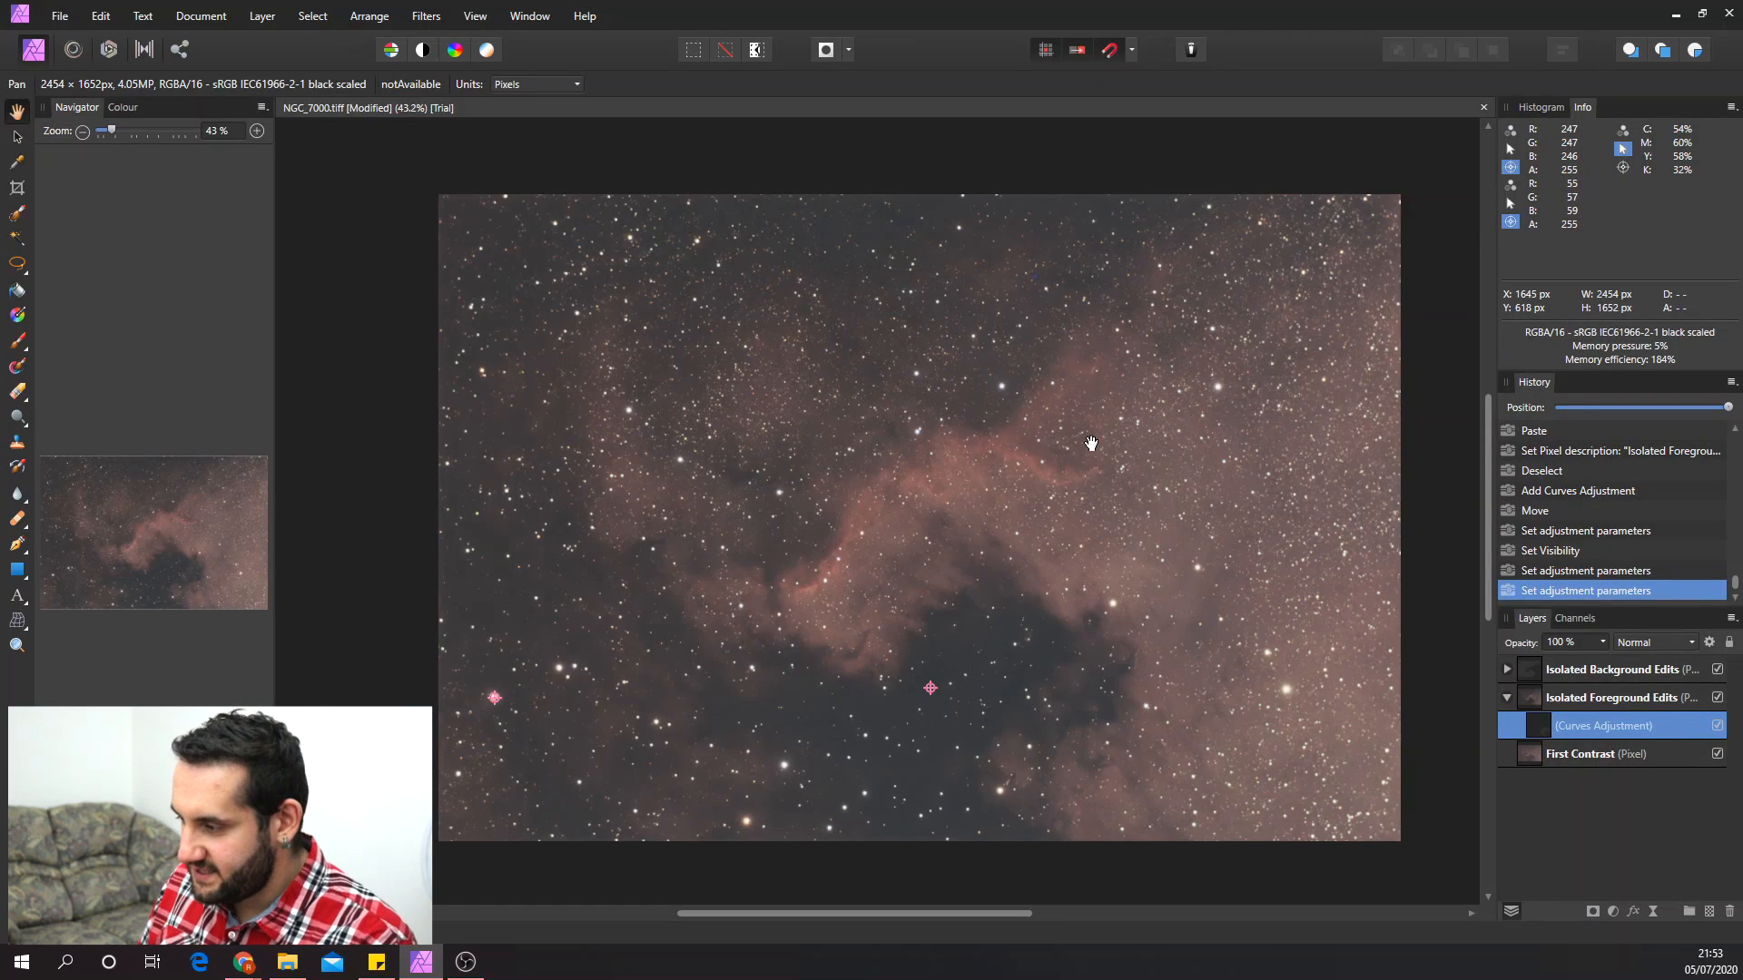
- Rename the nested Curves adjustment as "Astro Curve"
double_click(1619, 726)
text(As)
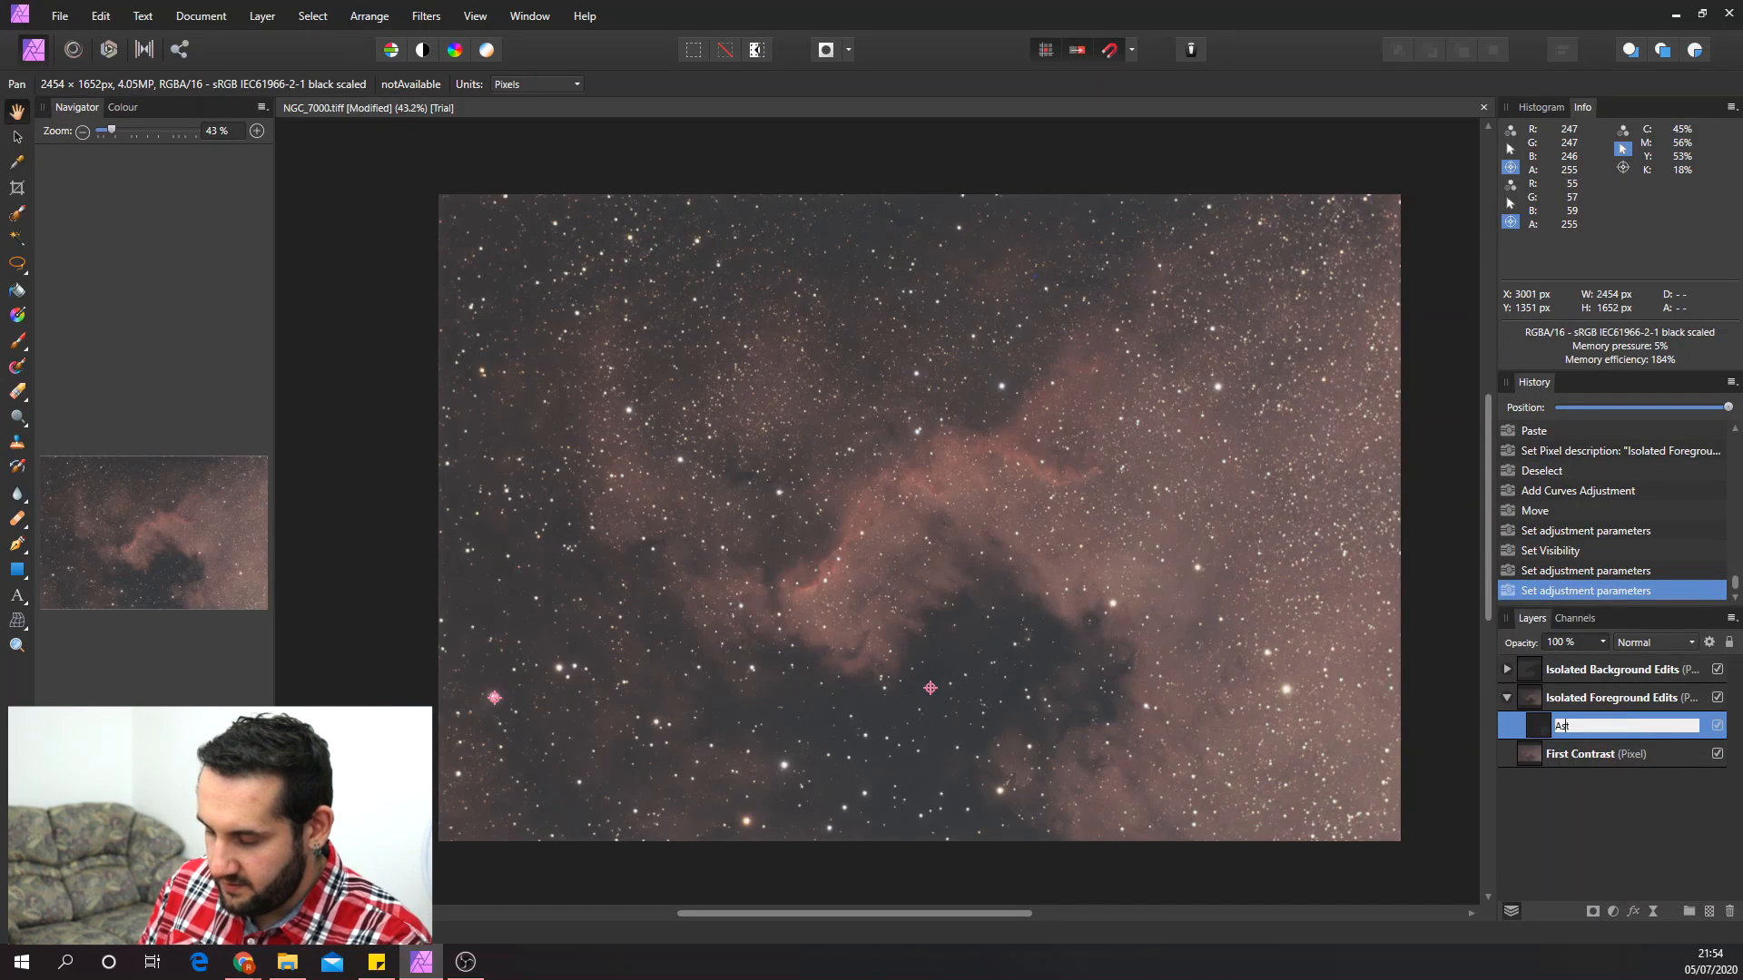
text(tro Cuve)
key(Return)
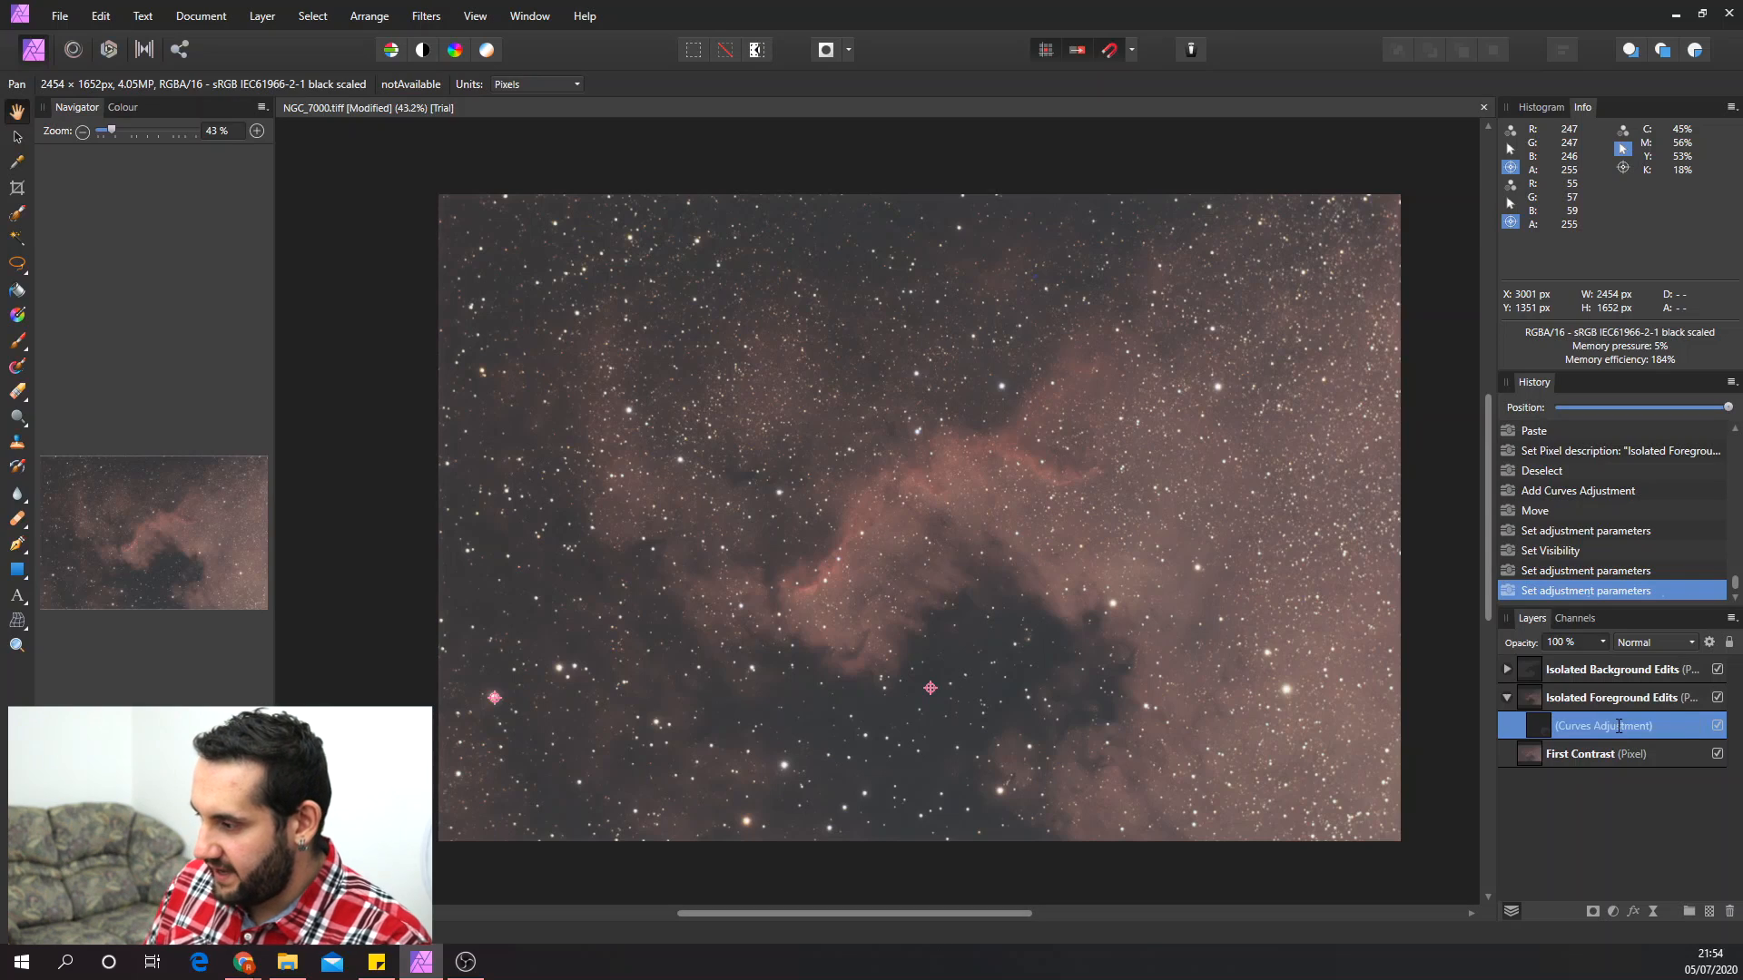
double_click(1607, 728)
click(1591, 727)
text(ro Cu)
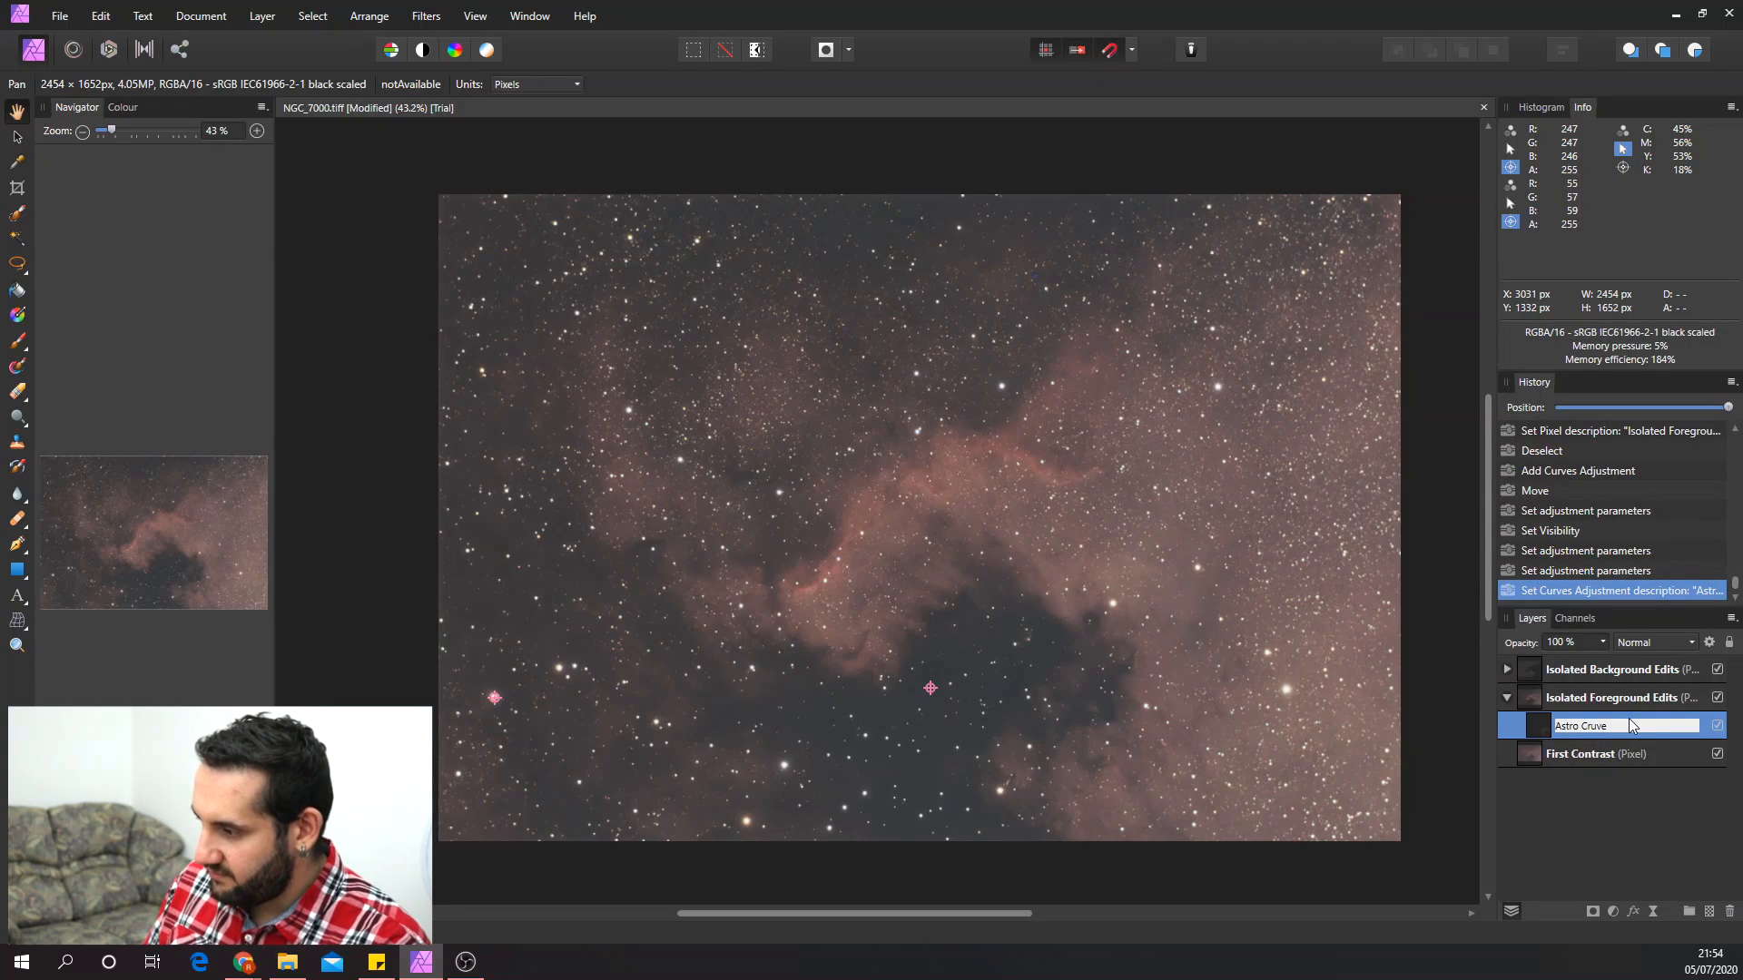
text(r)
key(Return)
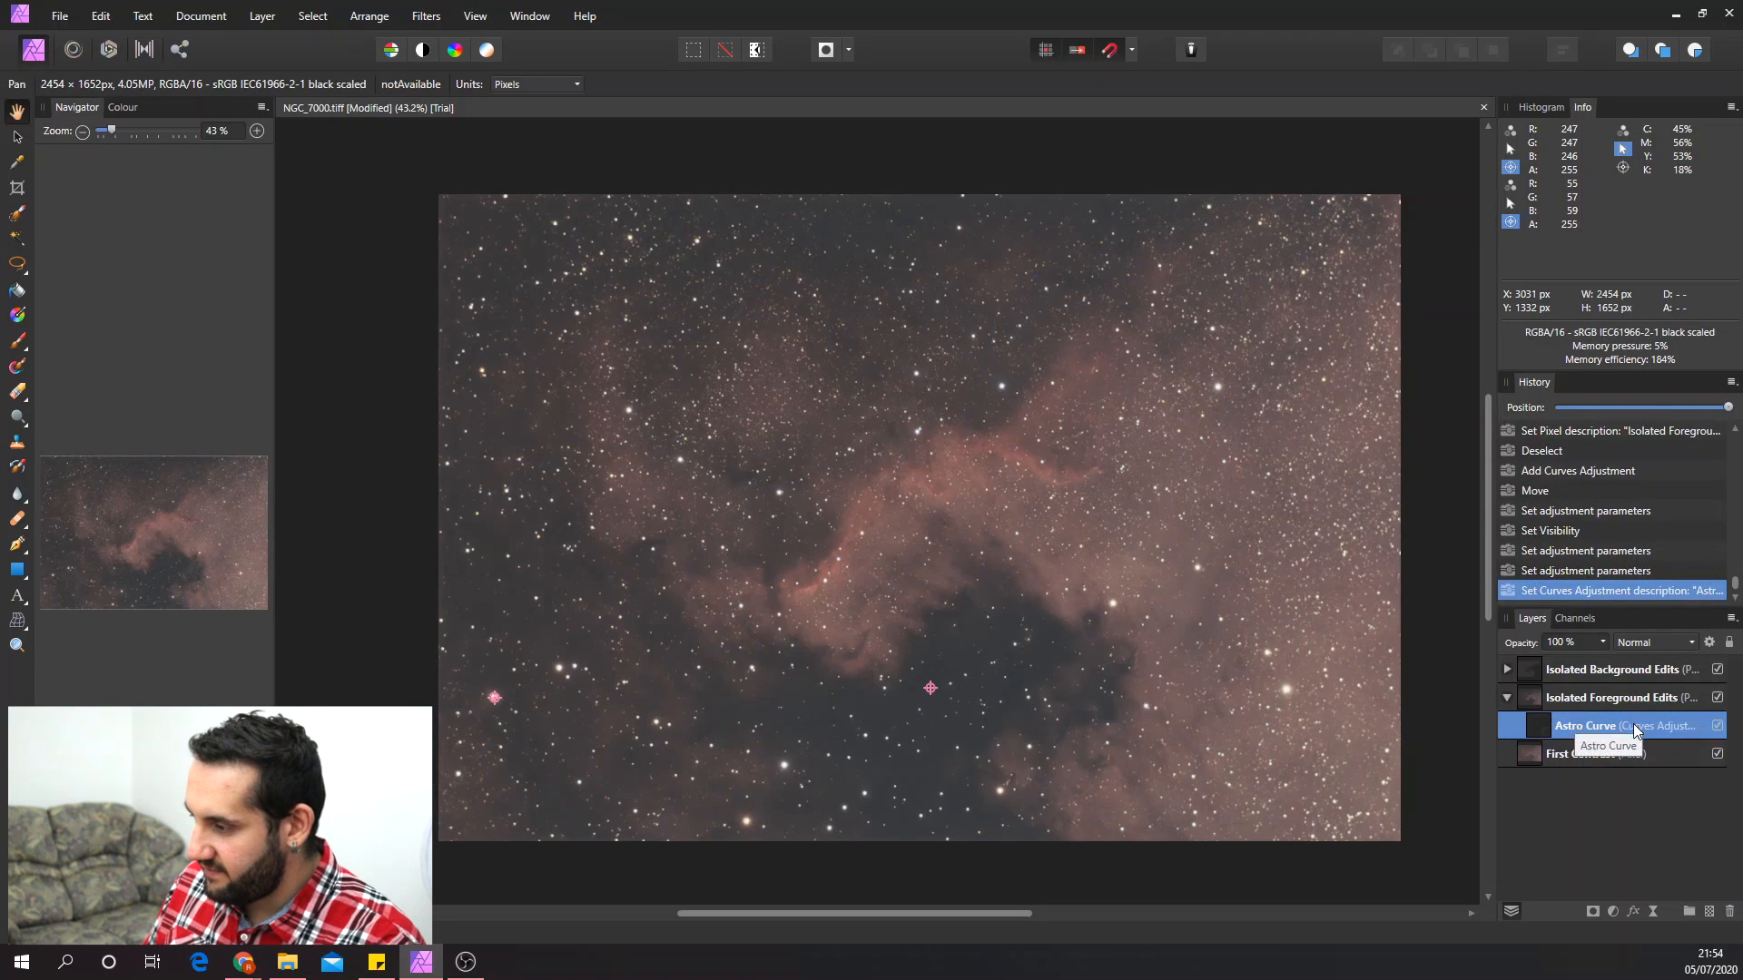
- Add a second Curves adjustment above Astro Curve with a gentle S-shaped master curve, darkening the shadows and brightening the highlights, and compare before and after
click(1612, 911)
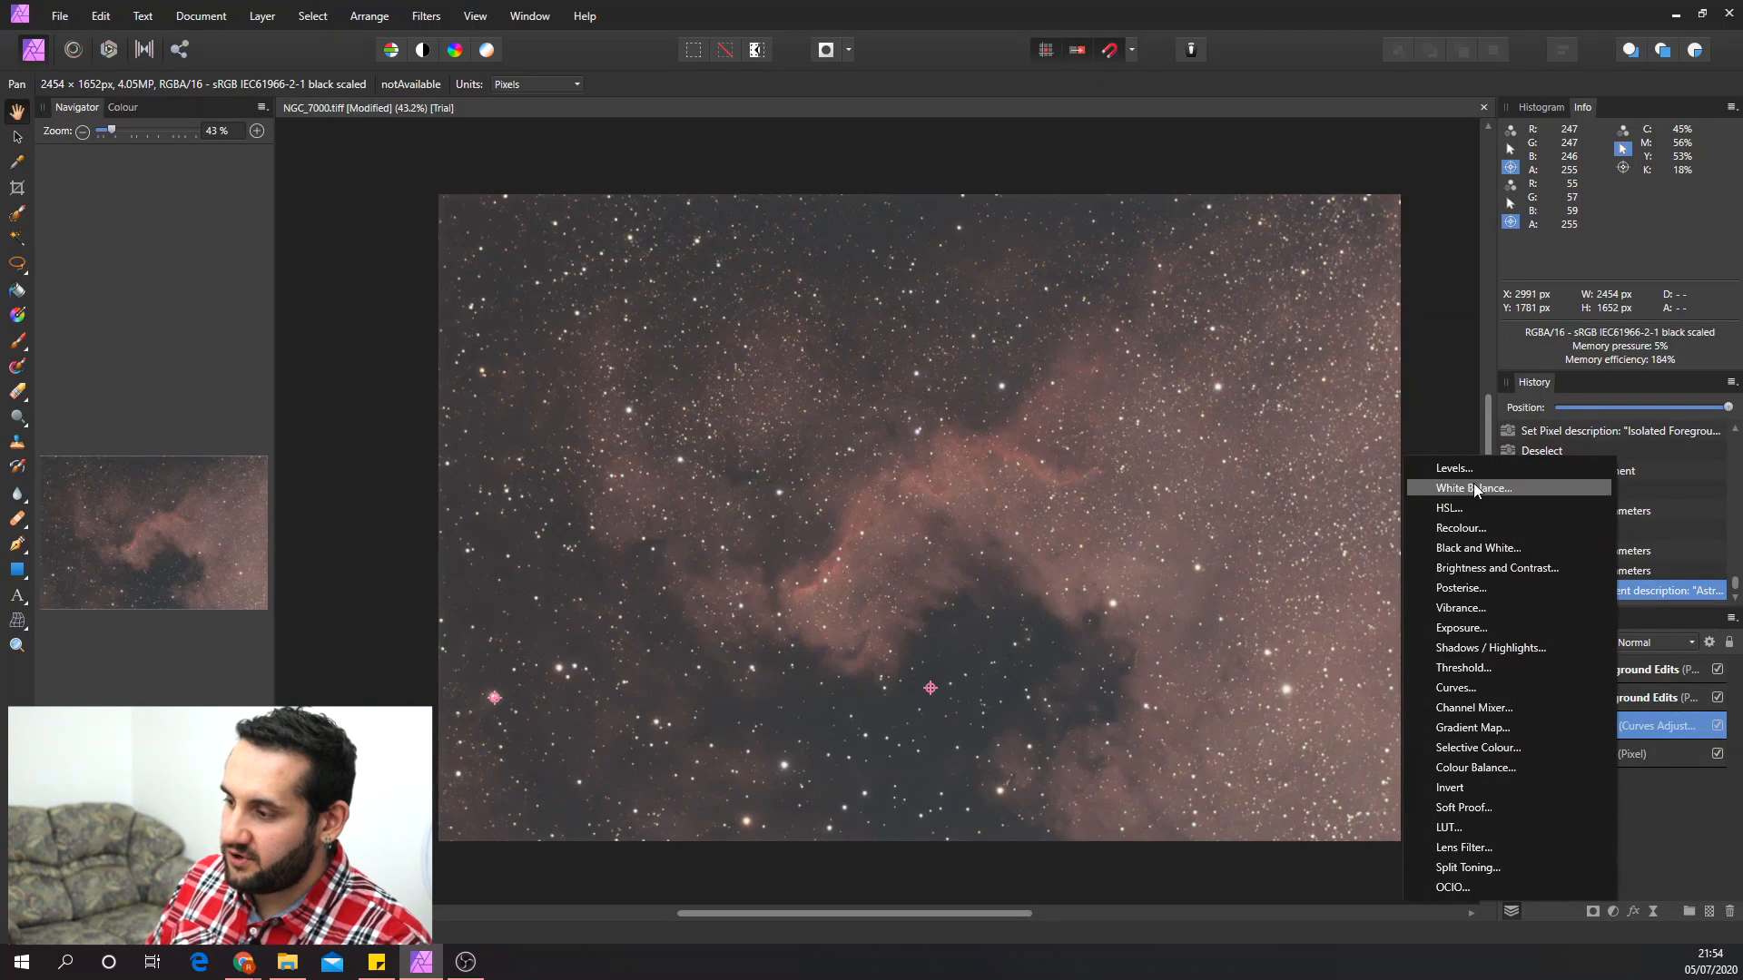
click(1472, 687)
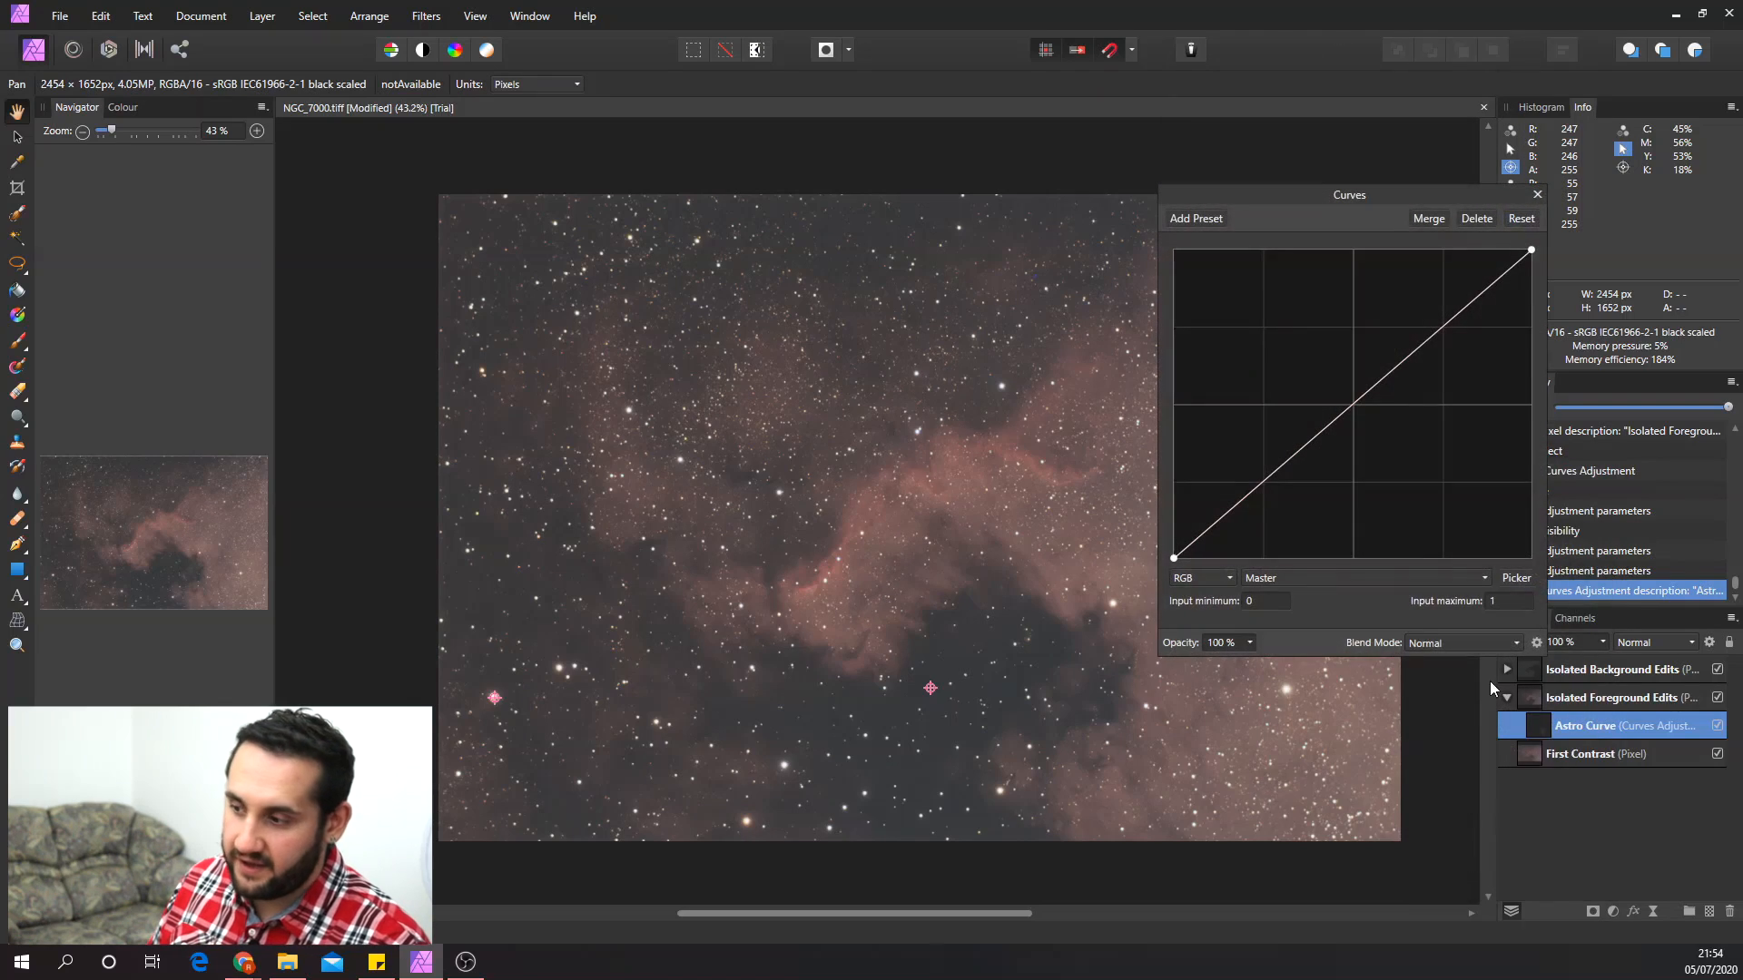
drag(1269, 427, 1264, 445)
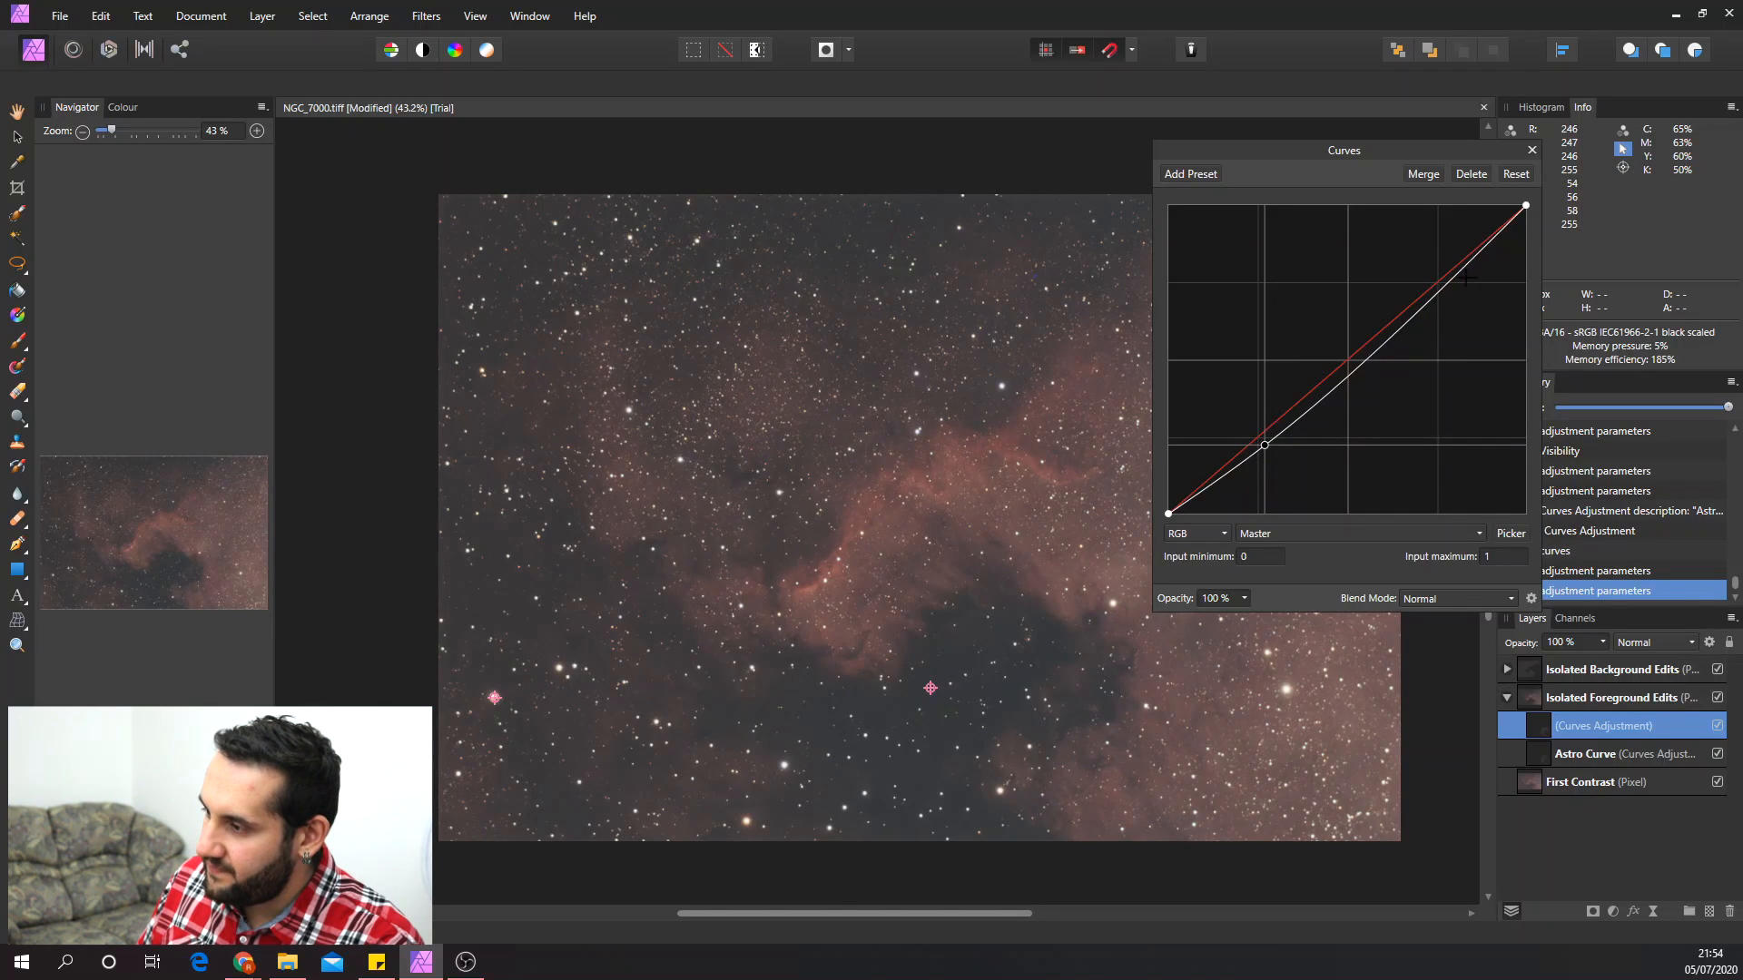
drag(1440, 300, 1438, 273)
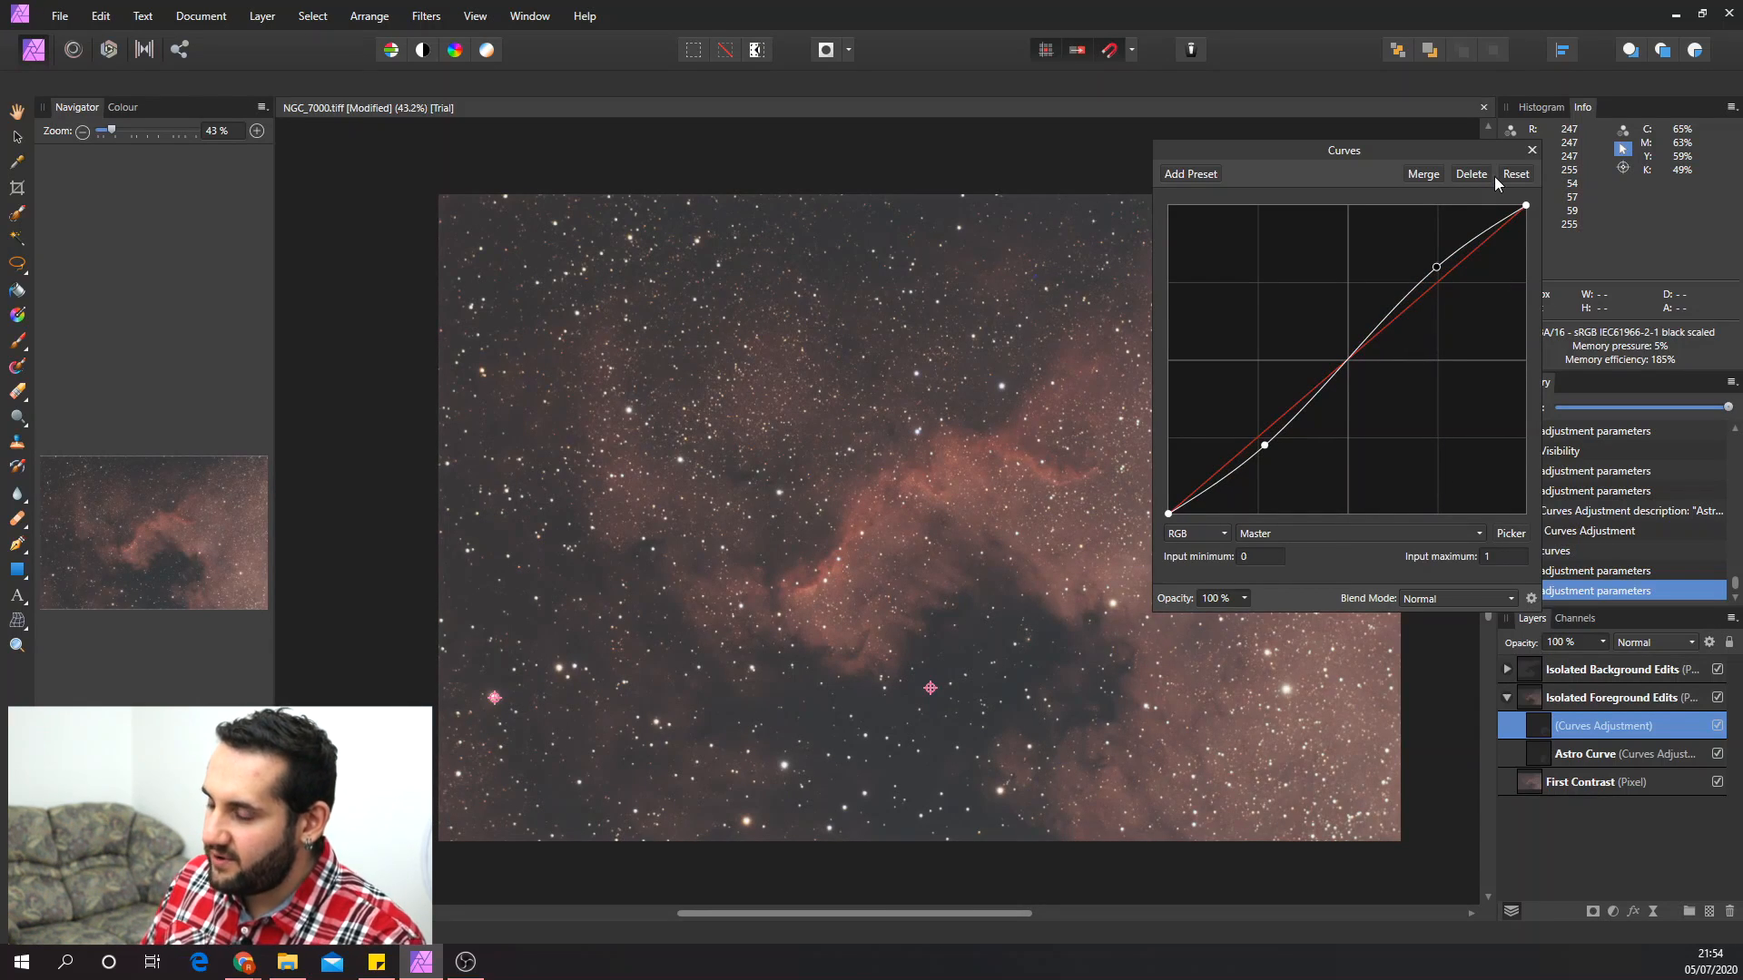
click(1719, 727)
click(1718, 727)
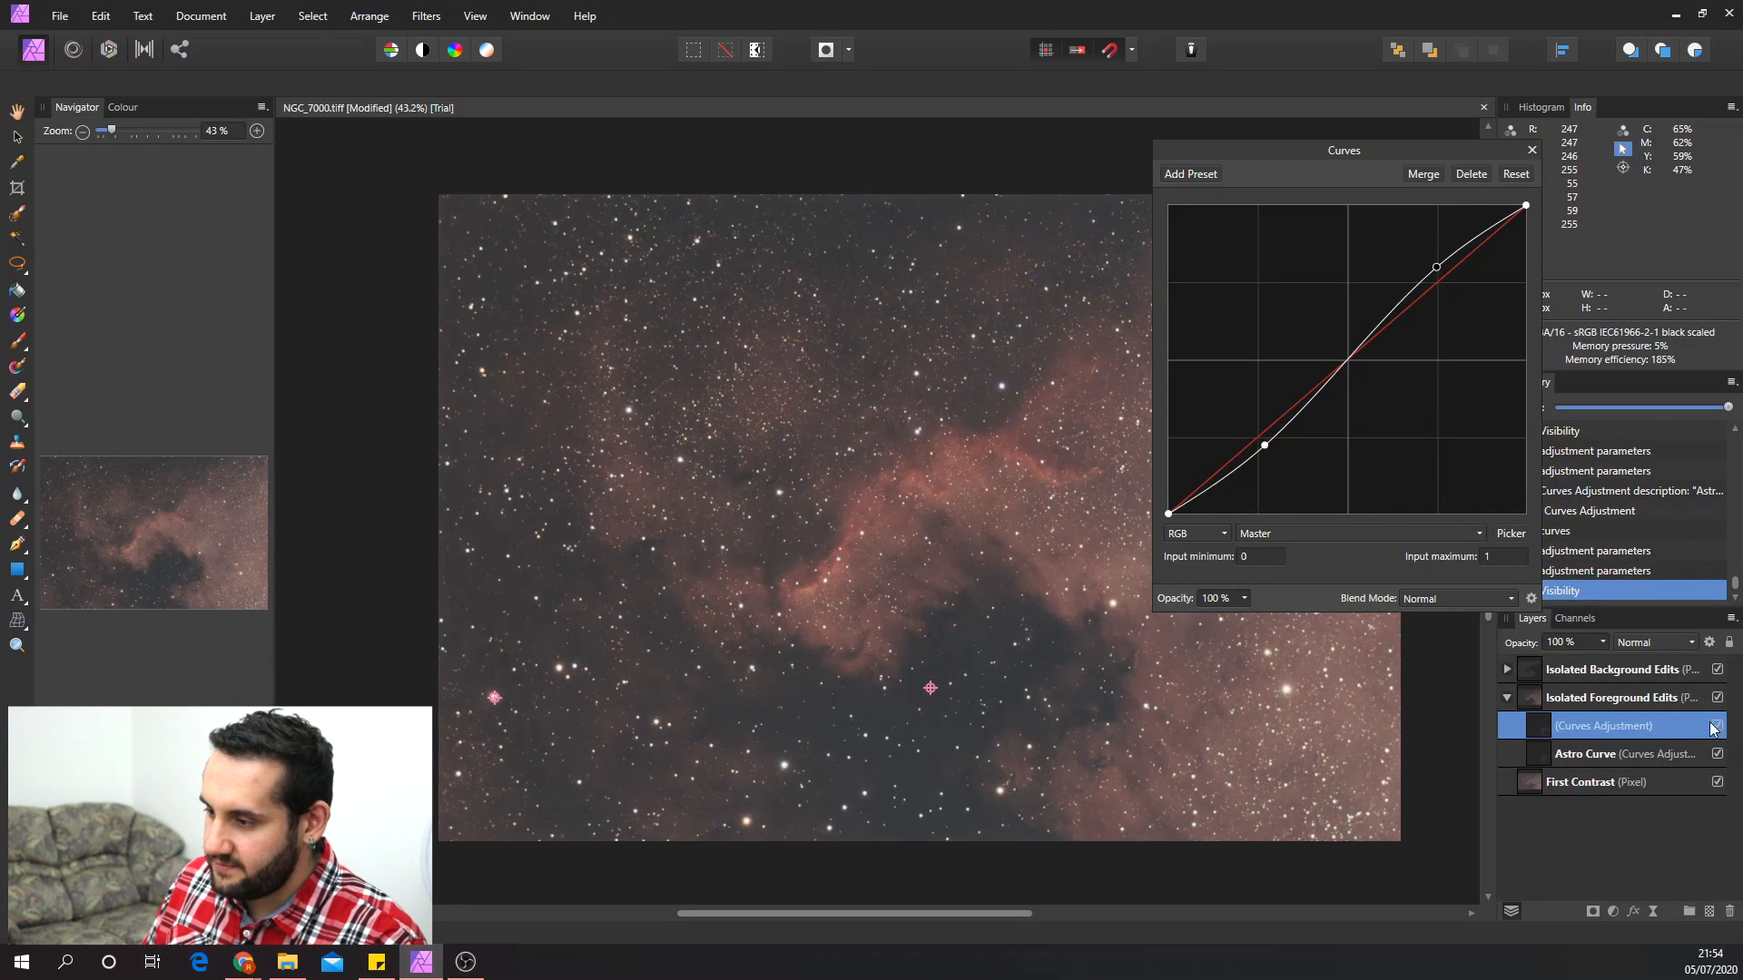
- Refine the second adjustment's S-curve by raising the shadow point slightly and lifting the highlight point a little further
drag(1358, 151, 1466, 137)
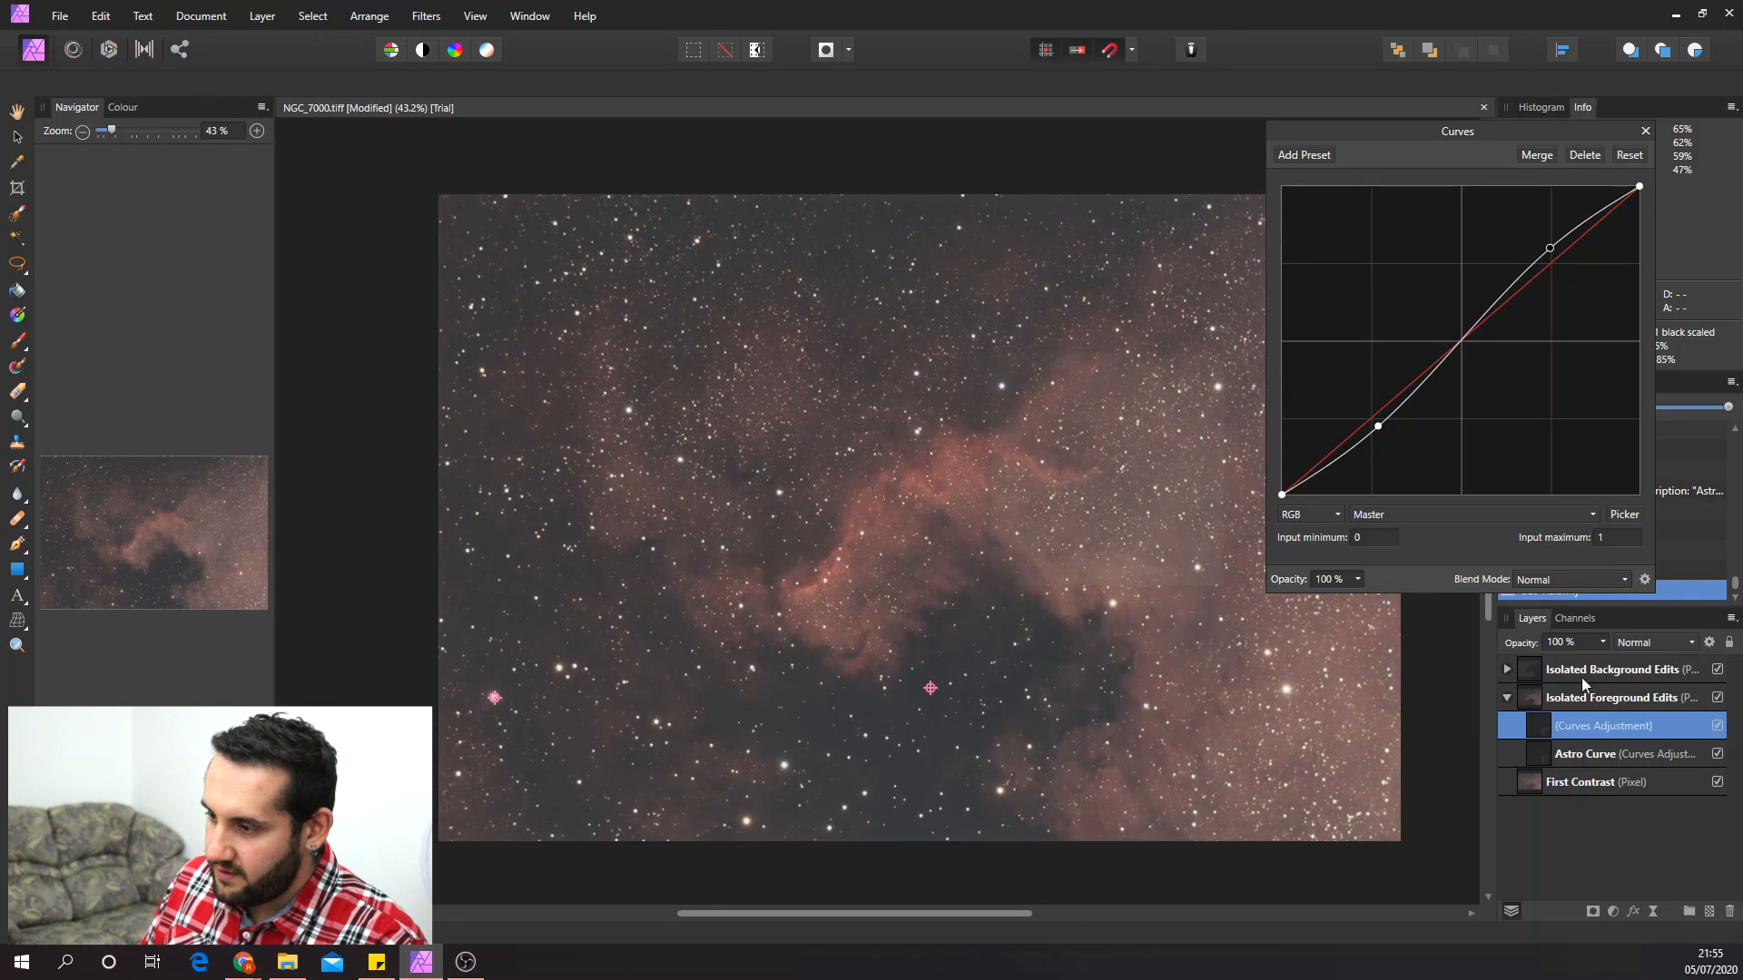
drag(1379, 424, 1378, 417)
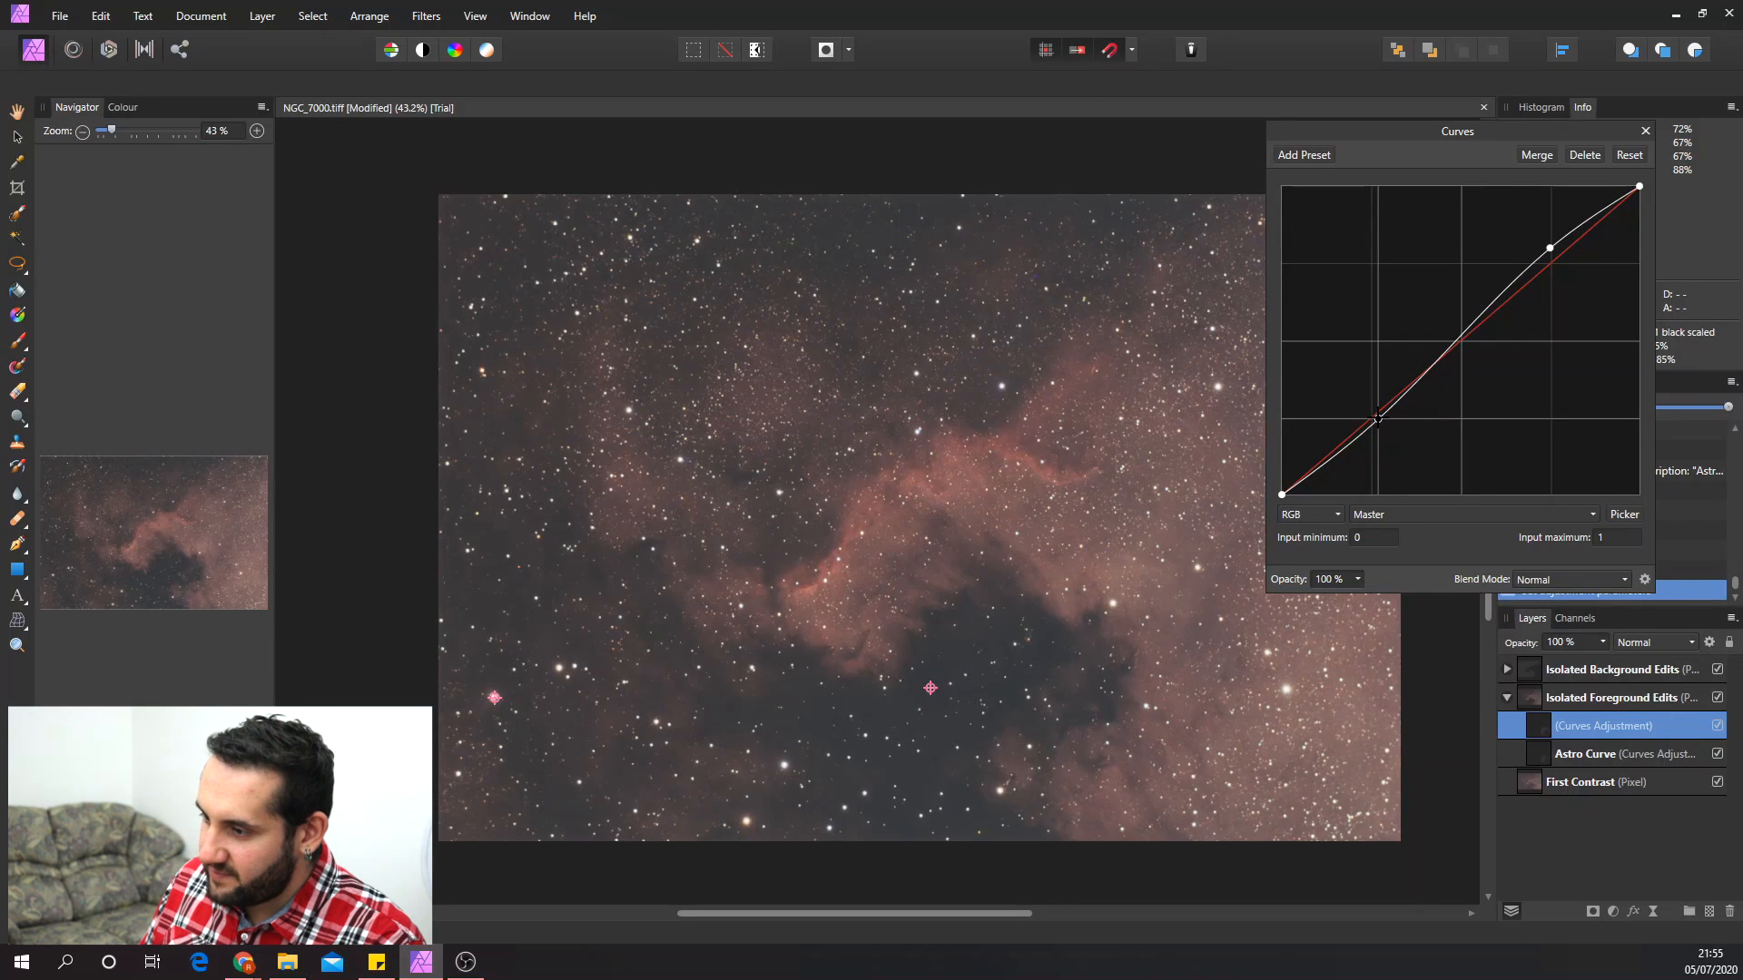
click(1716, 727)
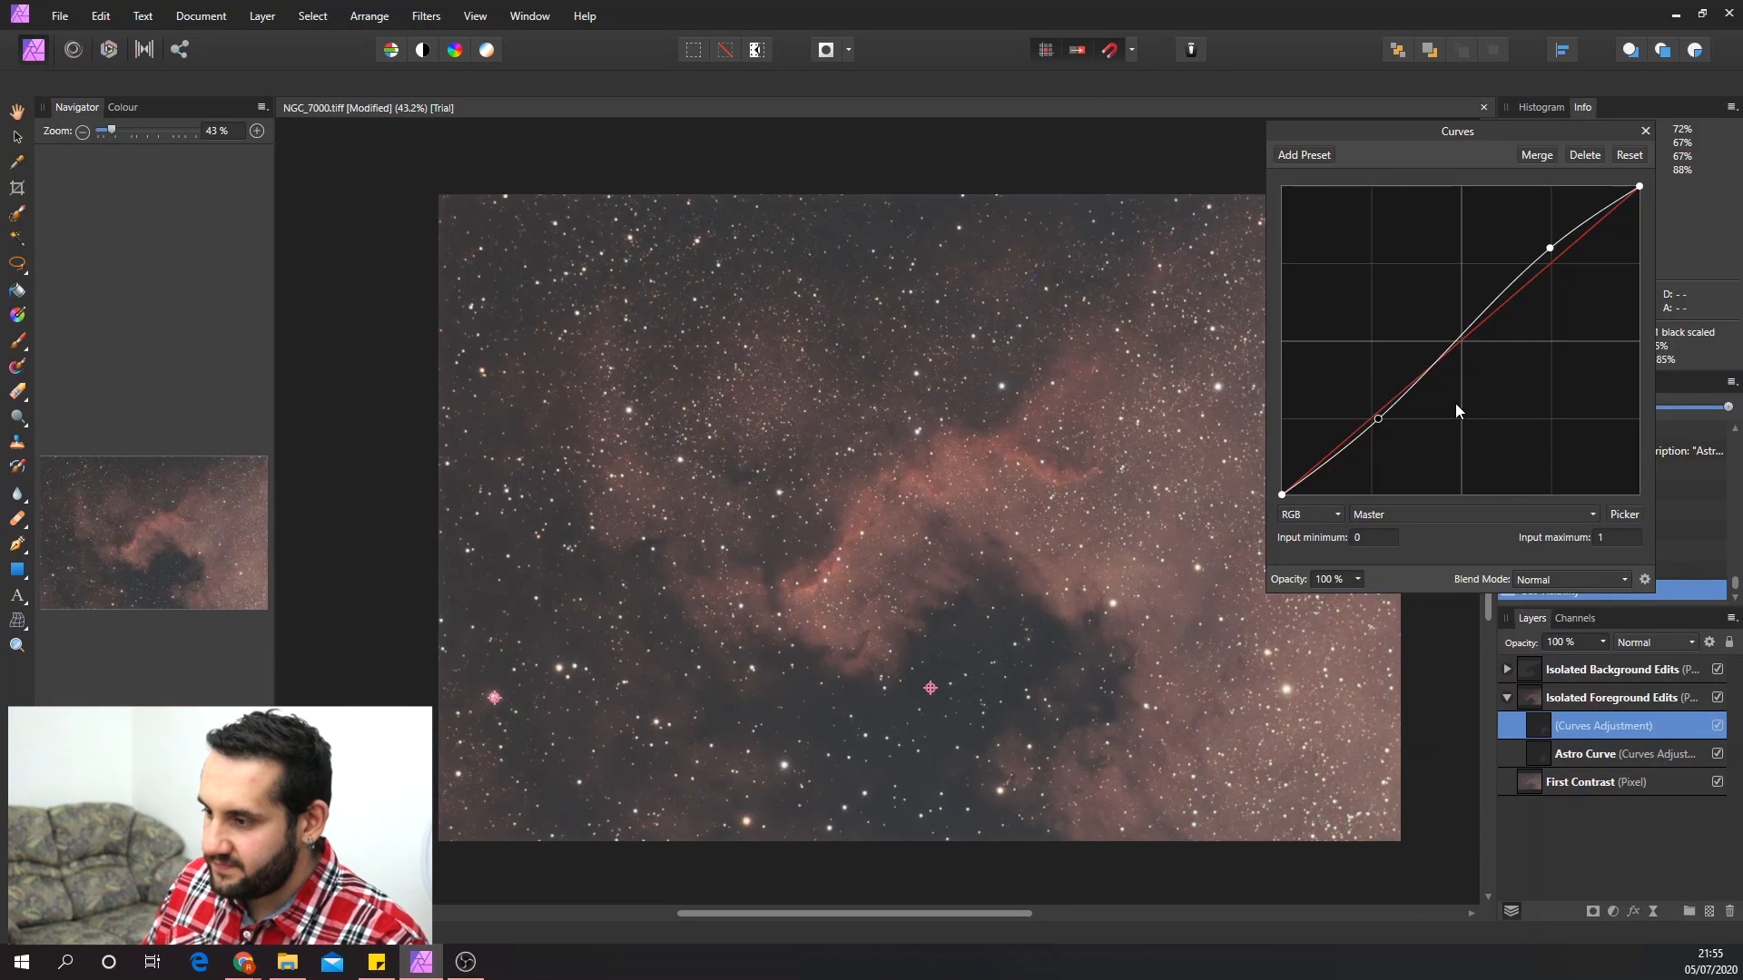
drag(1549, 248, 1548, 238)
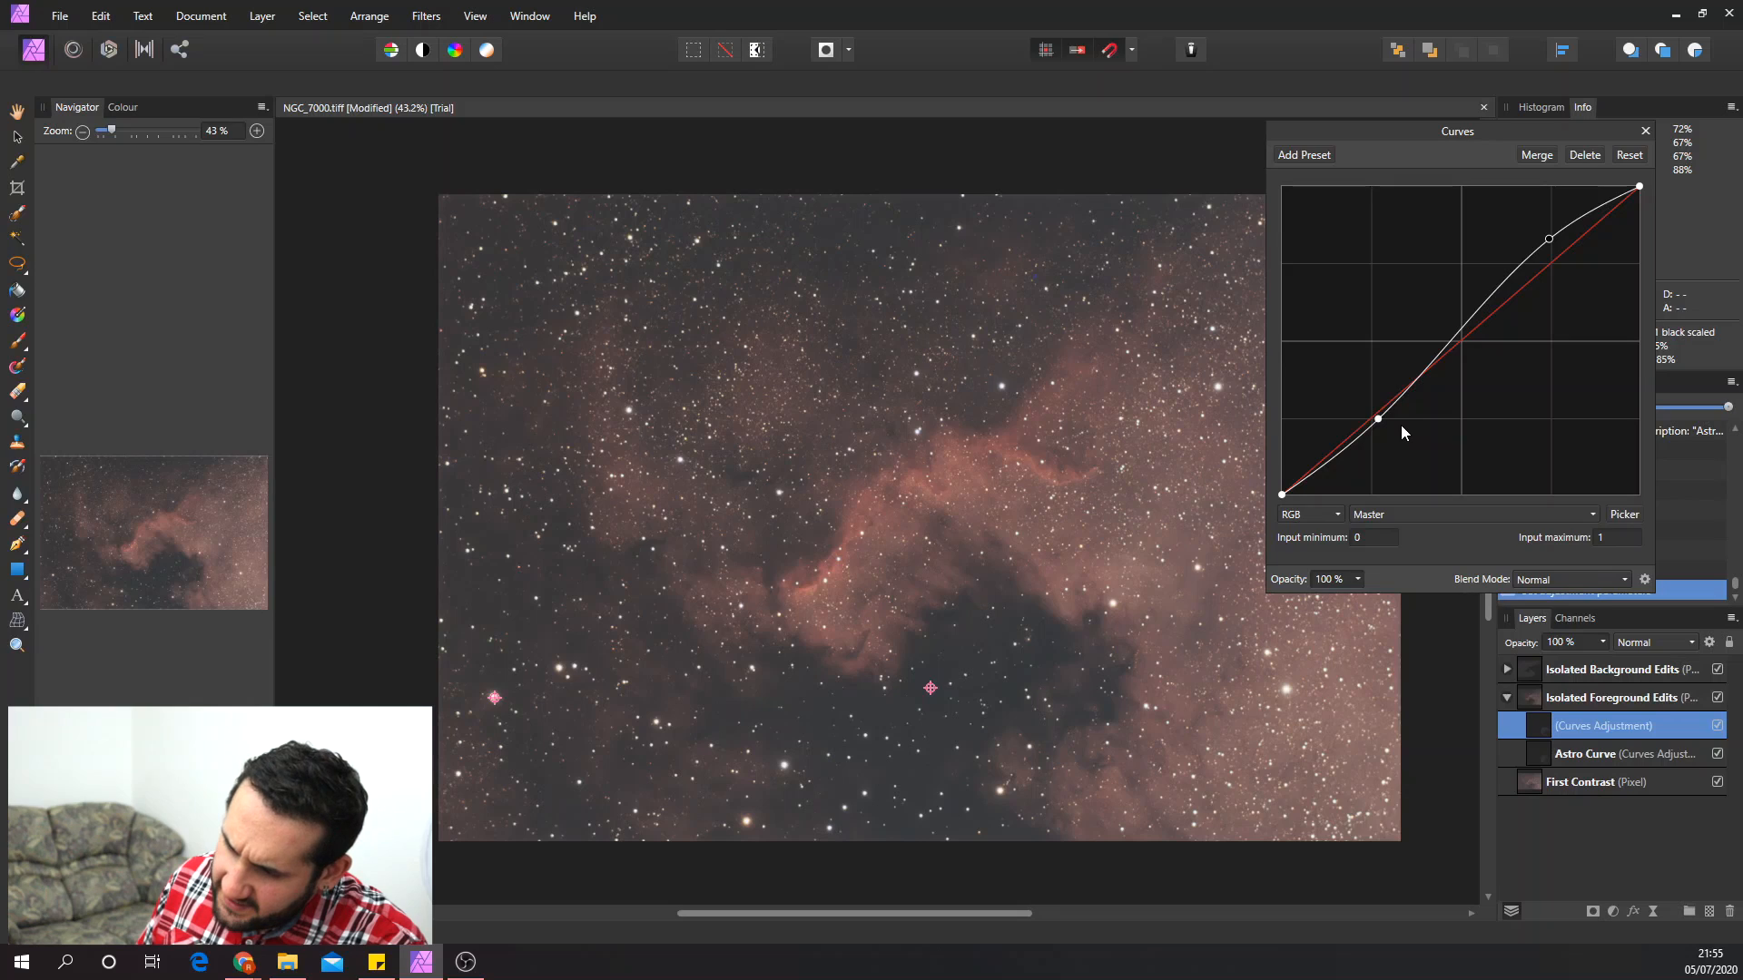
- Lower the upper tones of the Blue channel slightly in the second Curves adjustment, close it, and compare before and after
click(1431, 515)
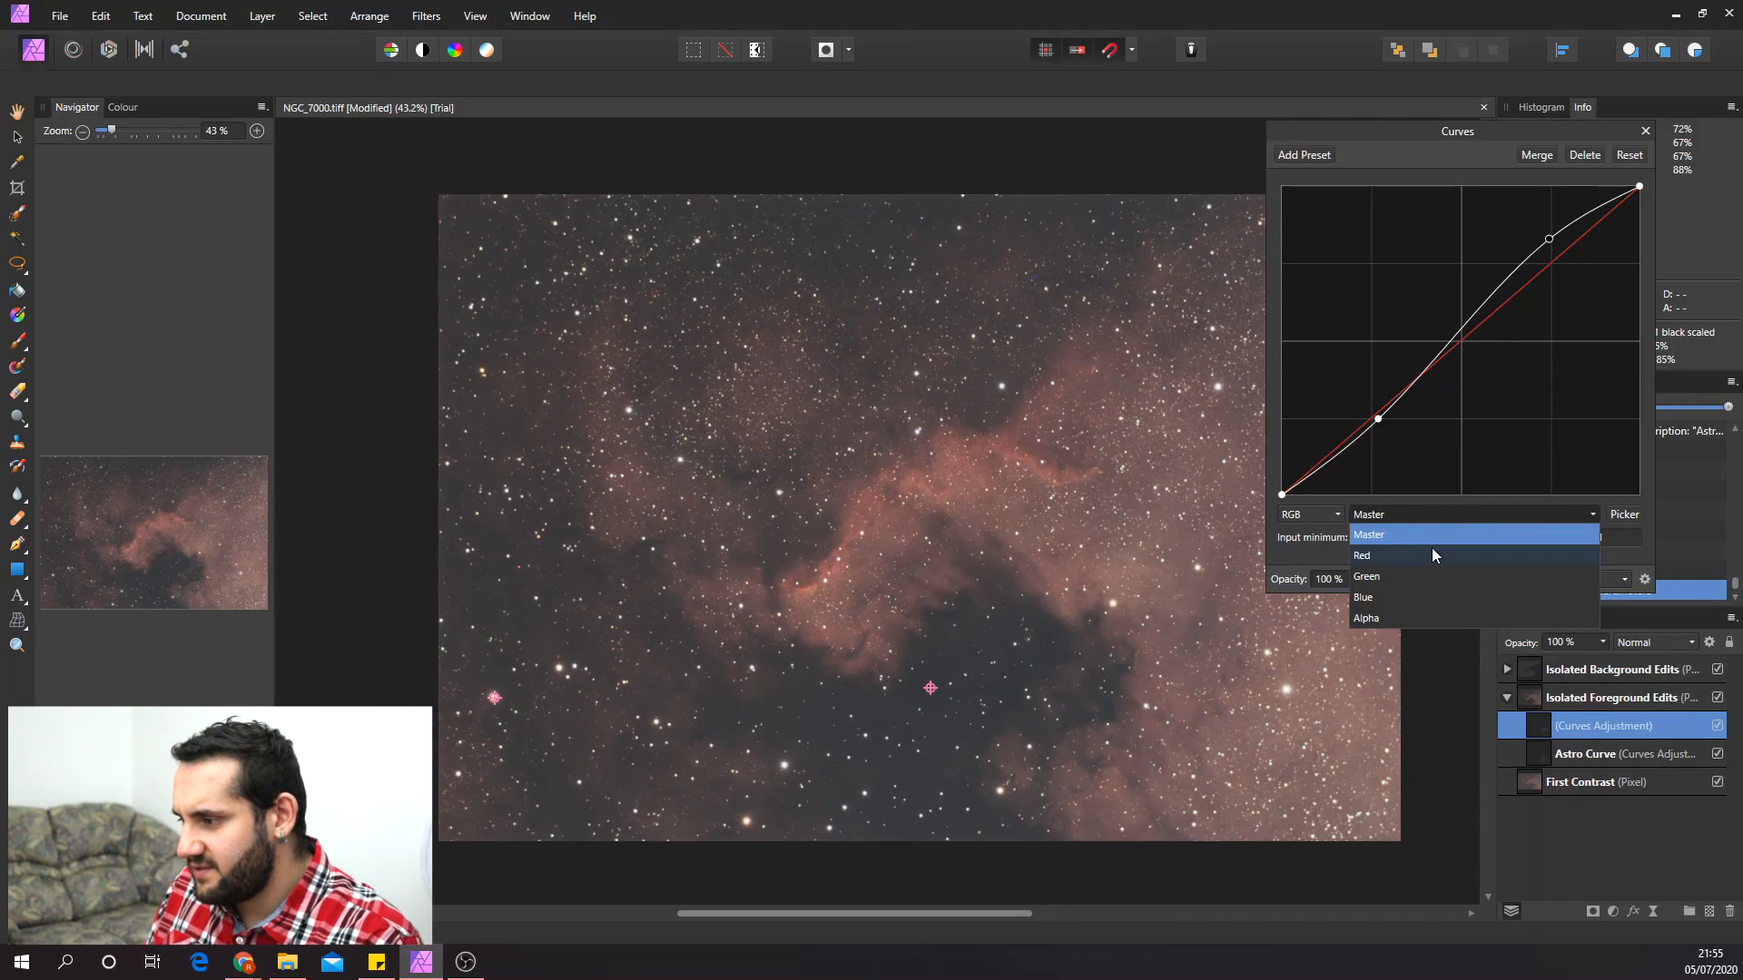
click(1443, 127)
mouse_move(1376, 125)
mouse_down()
mouse_move(1256, 100)
mouse_move(1336, 125)
mouse_move(1292, 98)
mouse_move(1392, 106)
mouse_up()
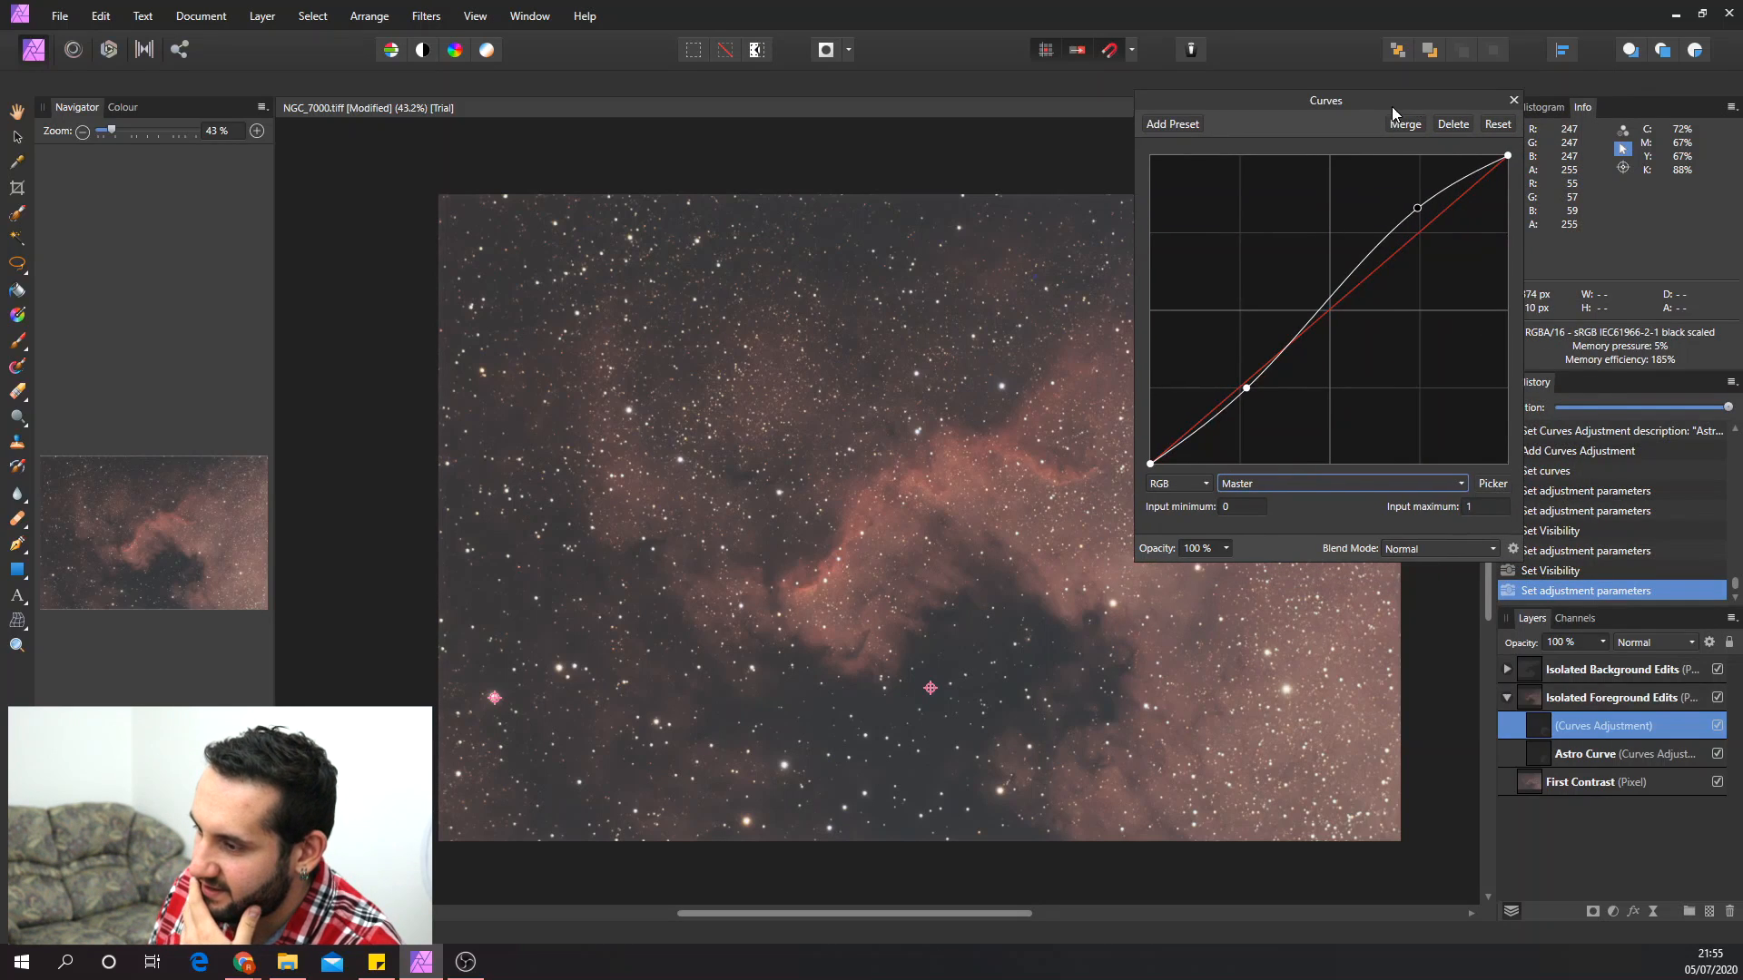
click(1360, 481)
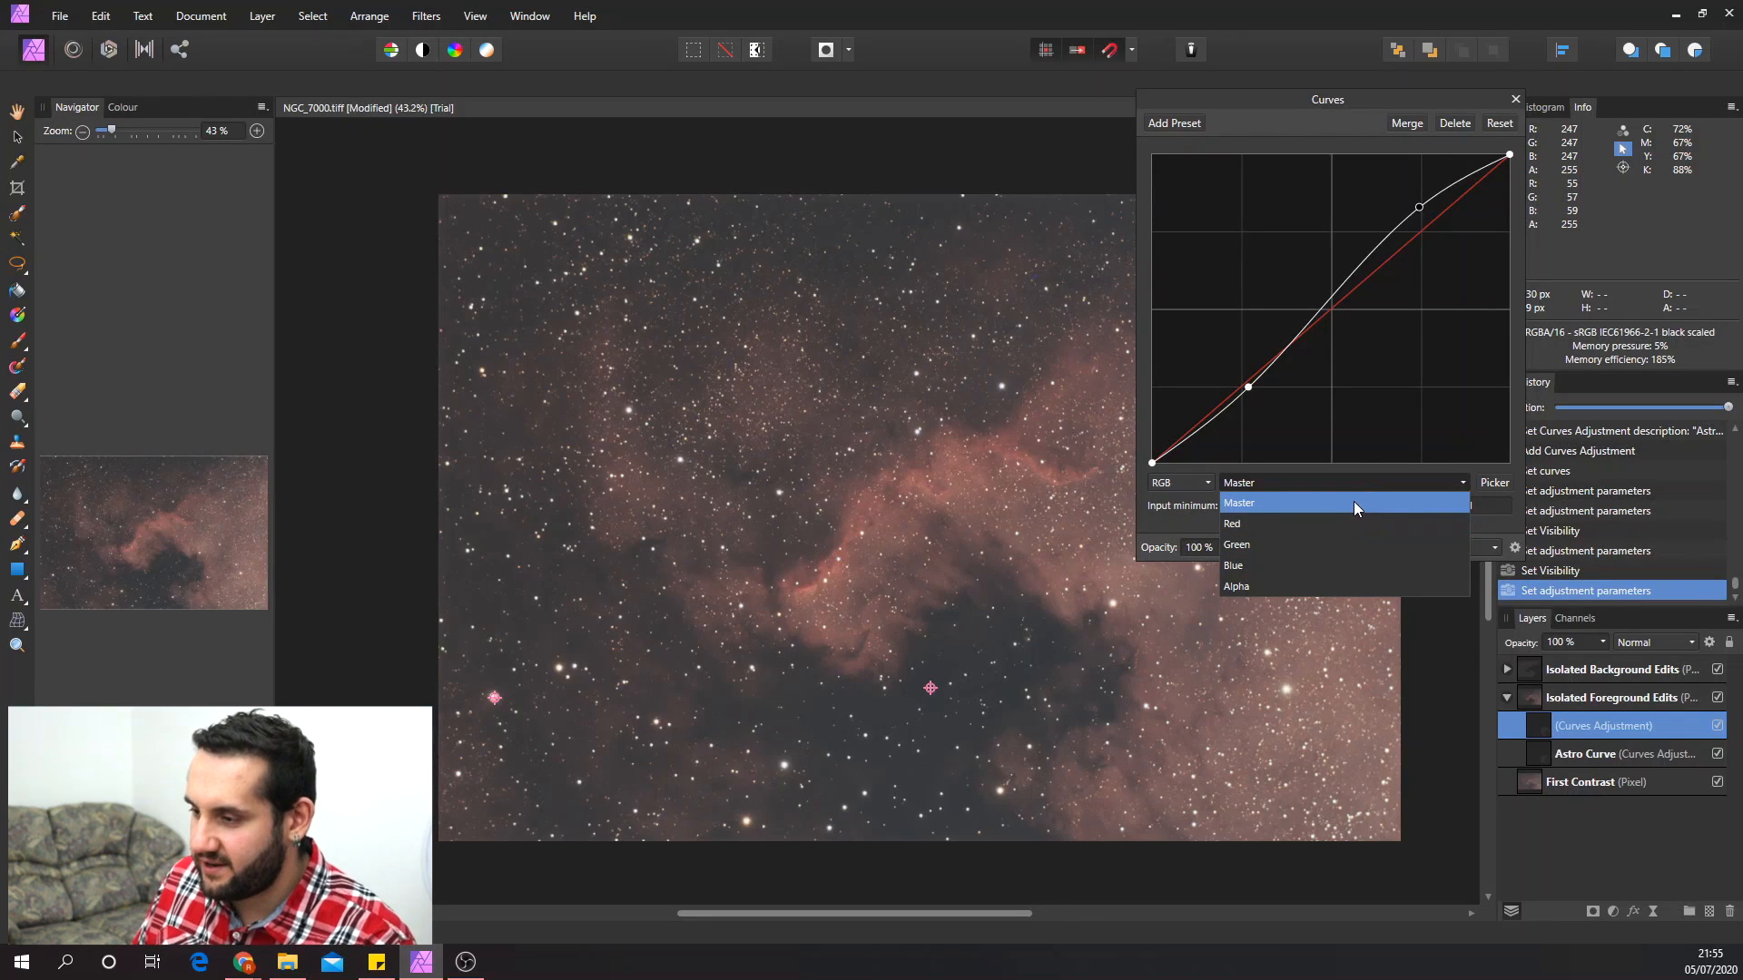
click(1337, 565)
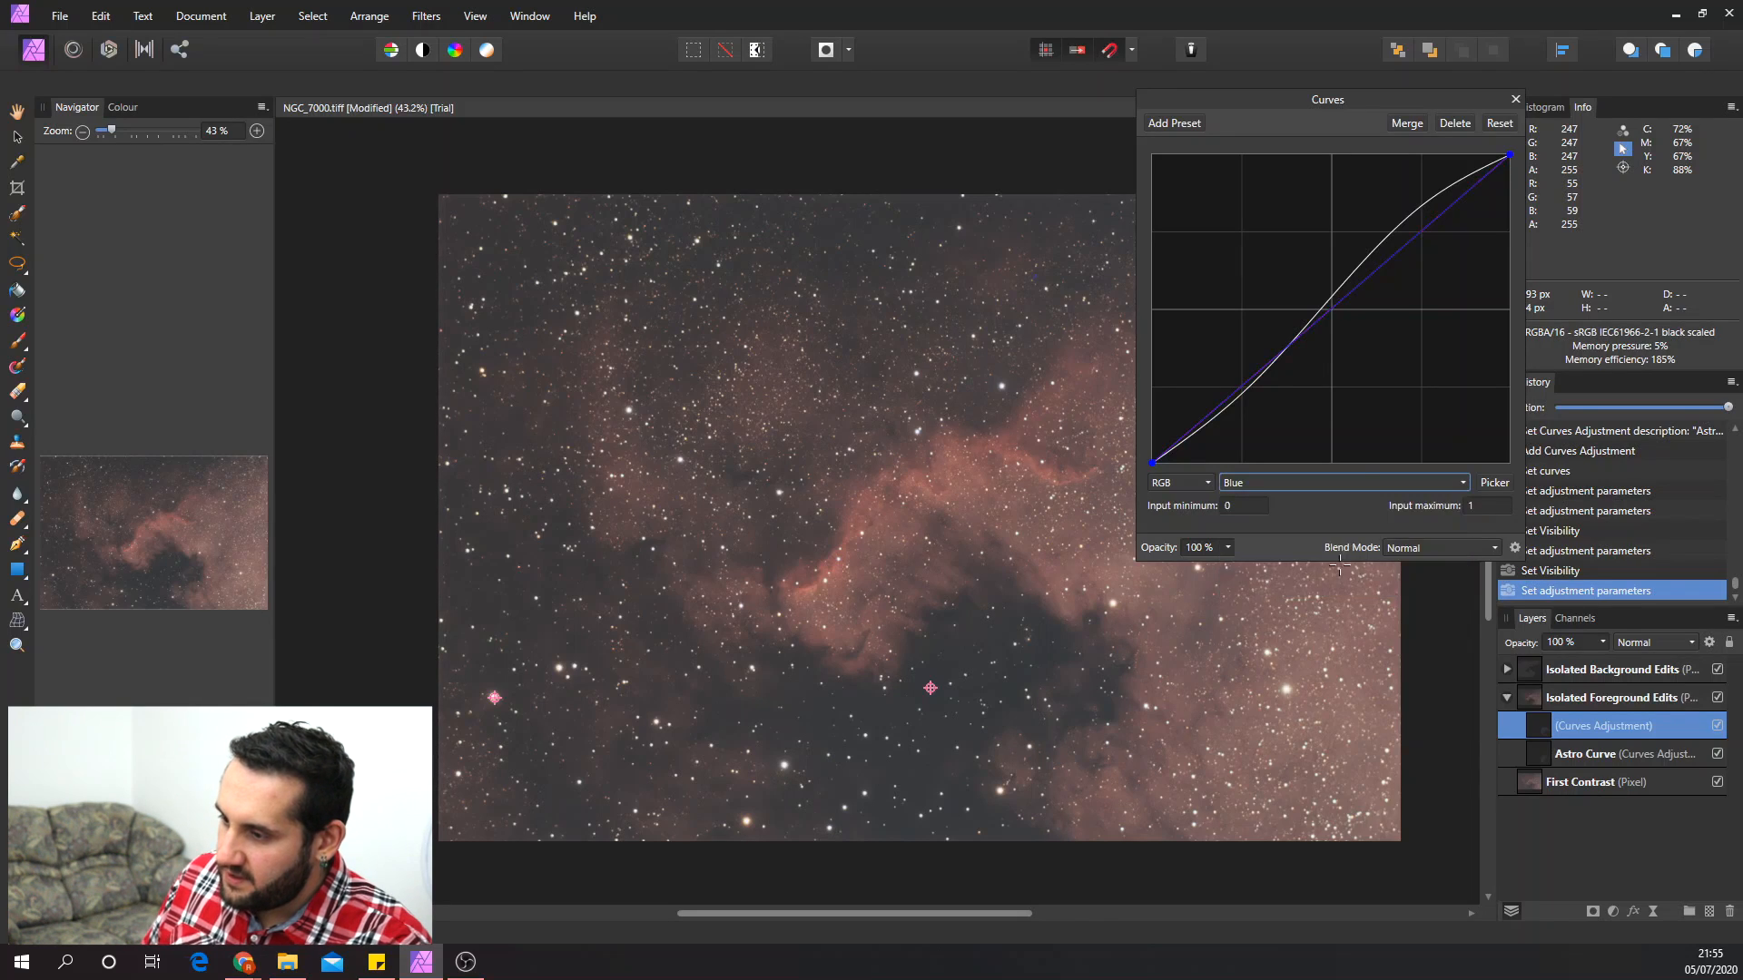
click(1413, 237)
drag(1414, 237, 1416, 242)
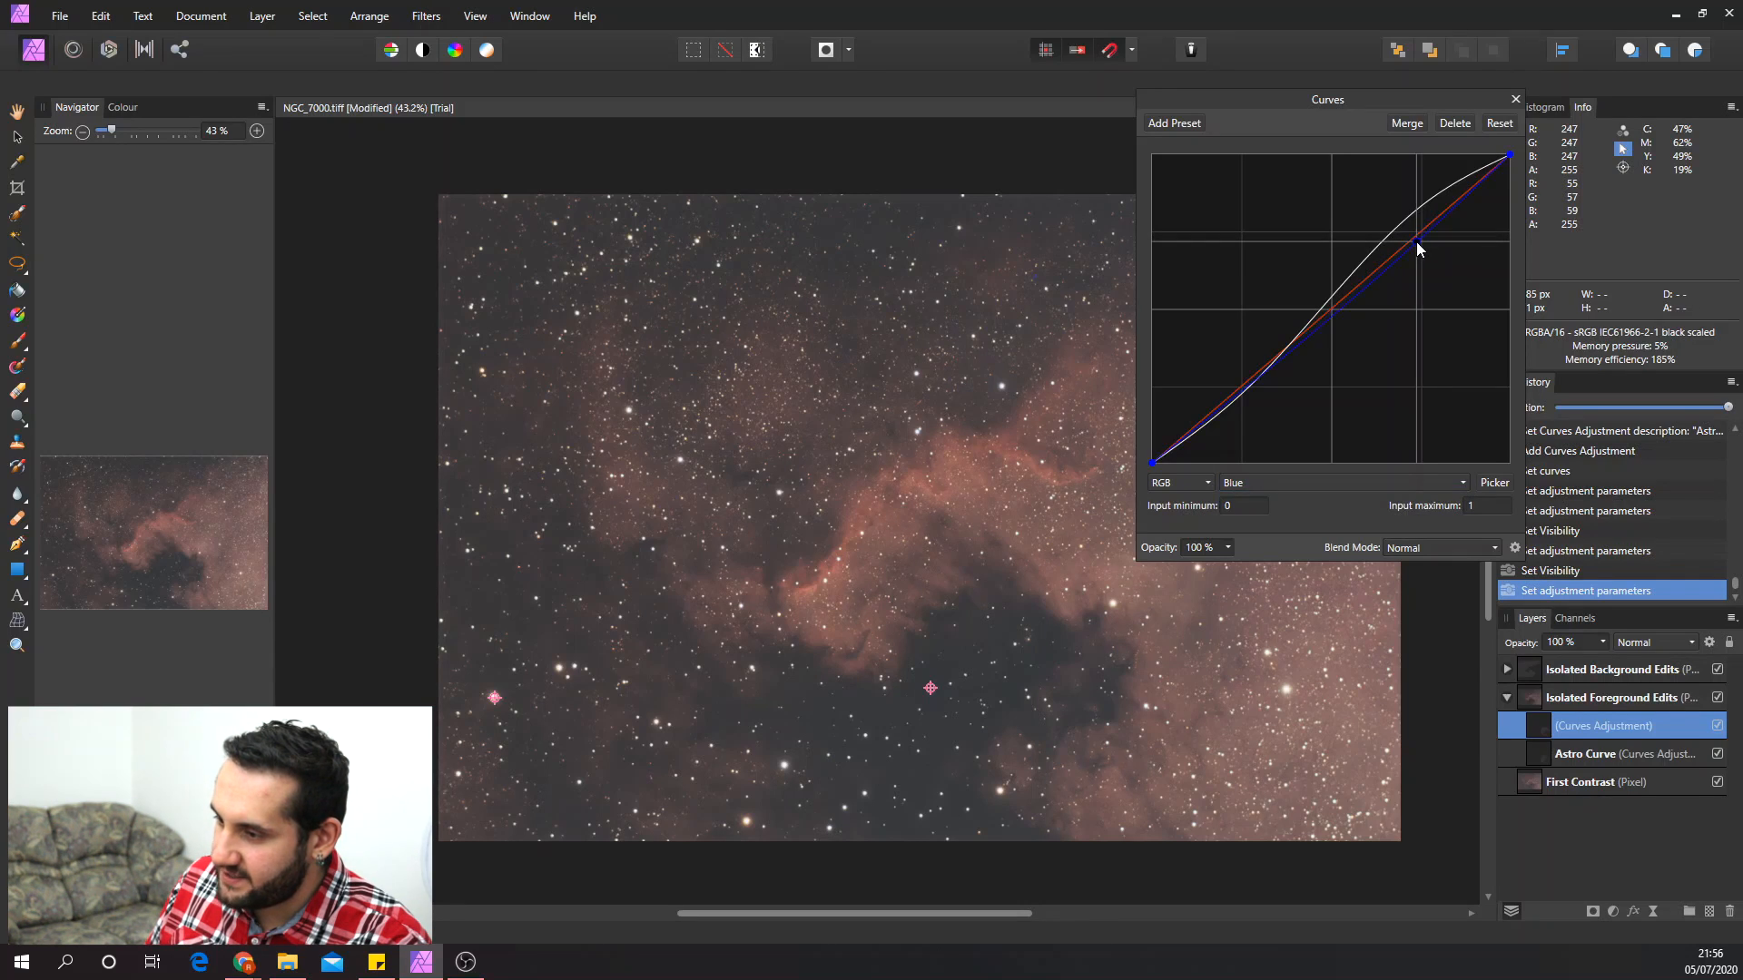
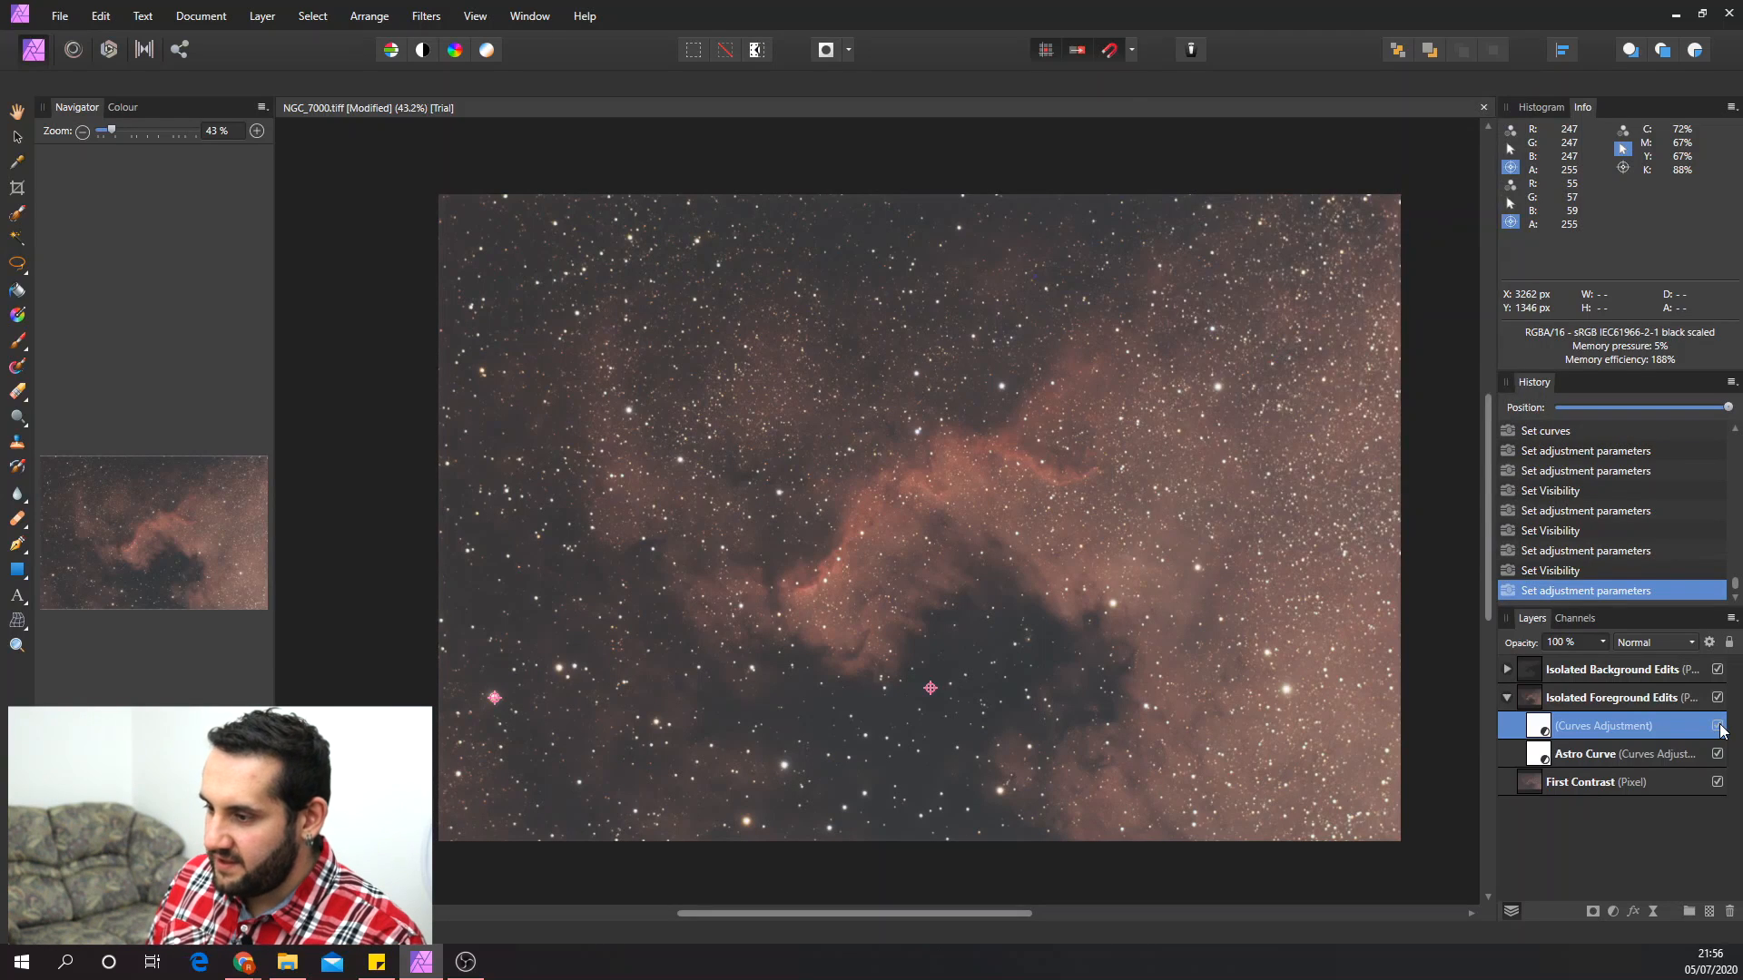
click(1718, 726)
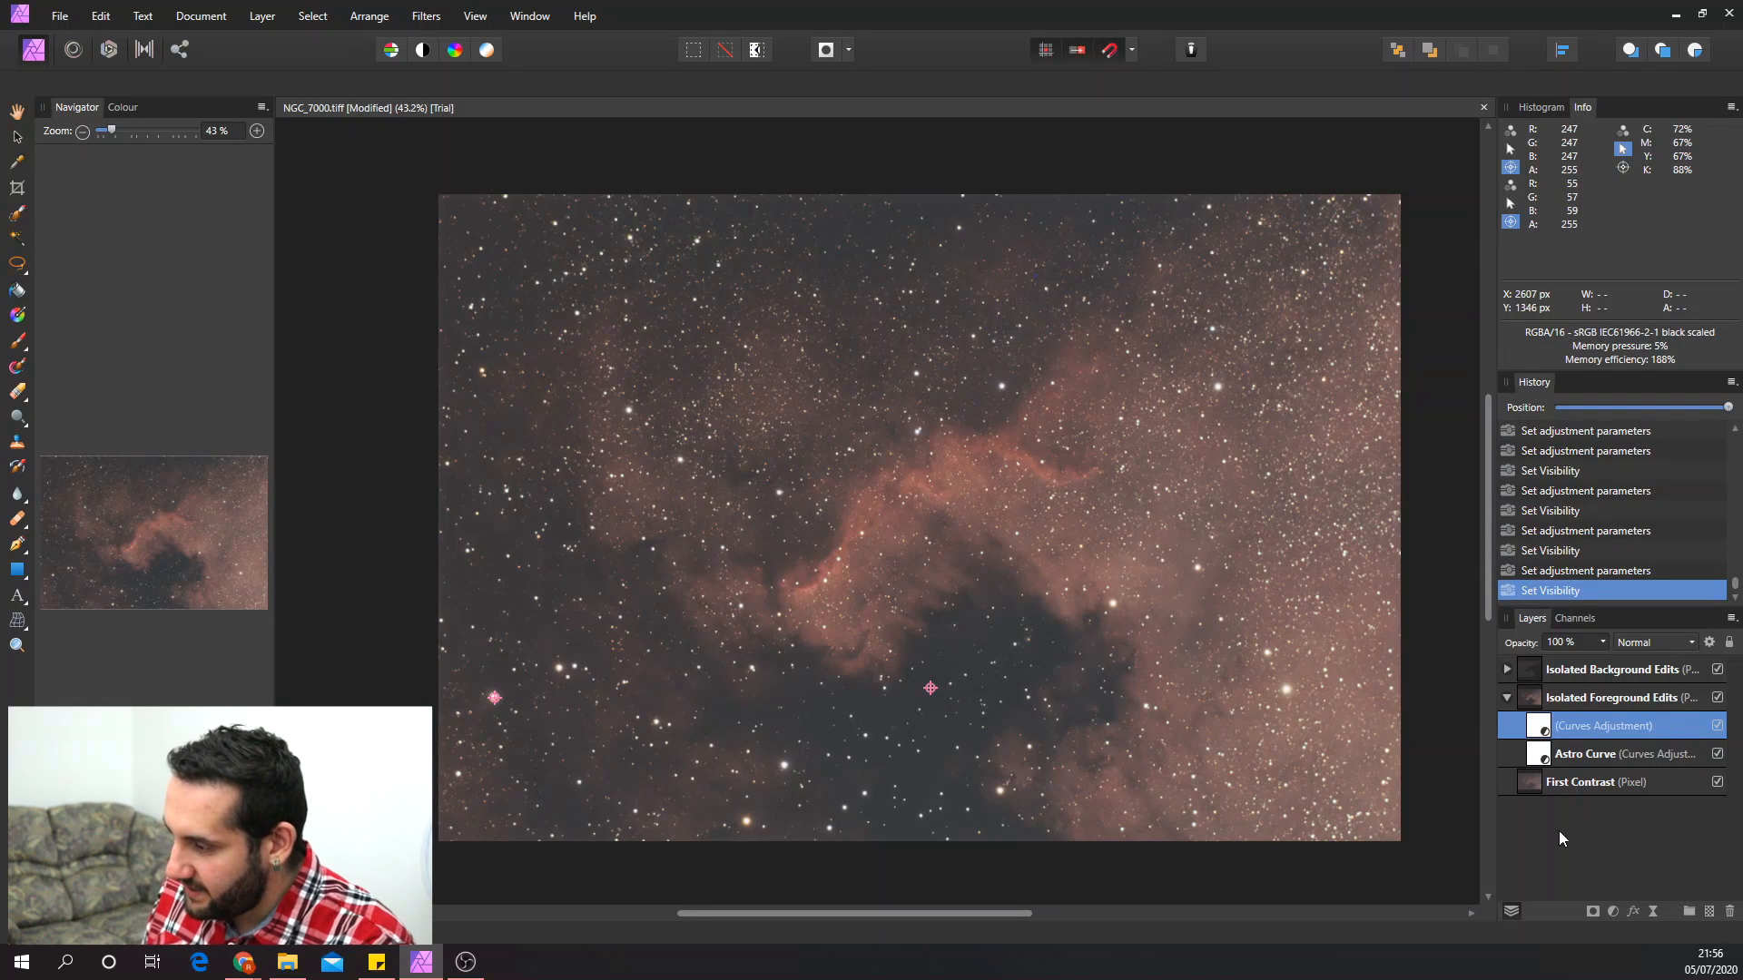
- Try a Brightness / Contrast adjustment on the foreground with contrast between 58 % and 14 %, and delete it
click(1610, 912)
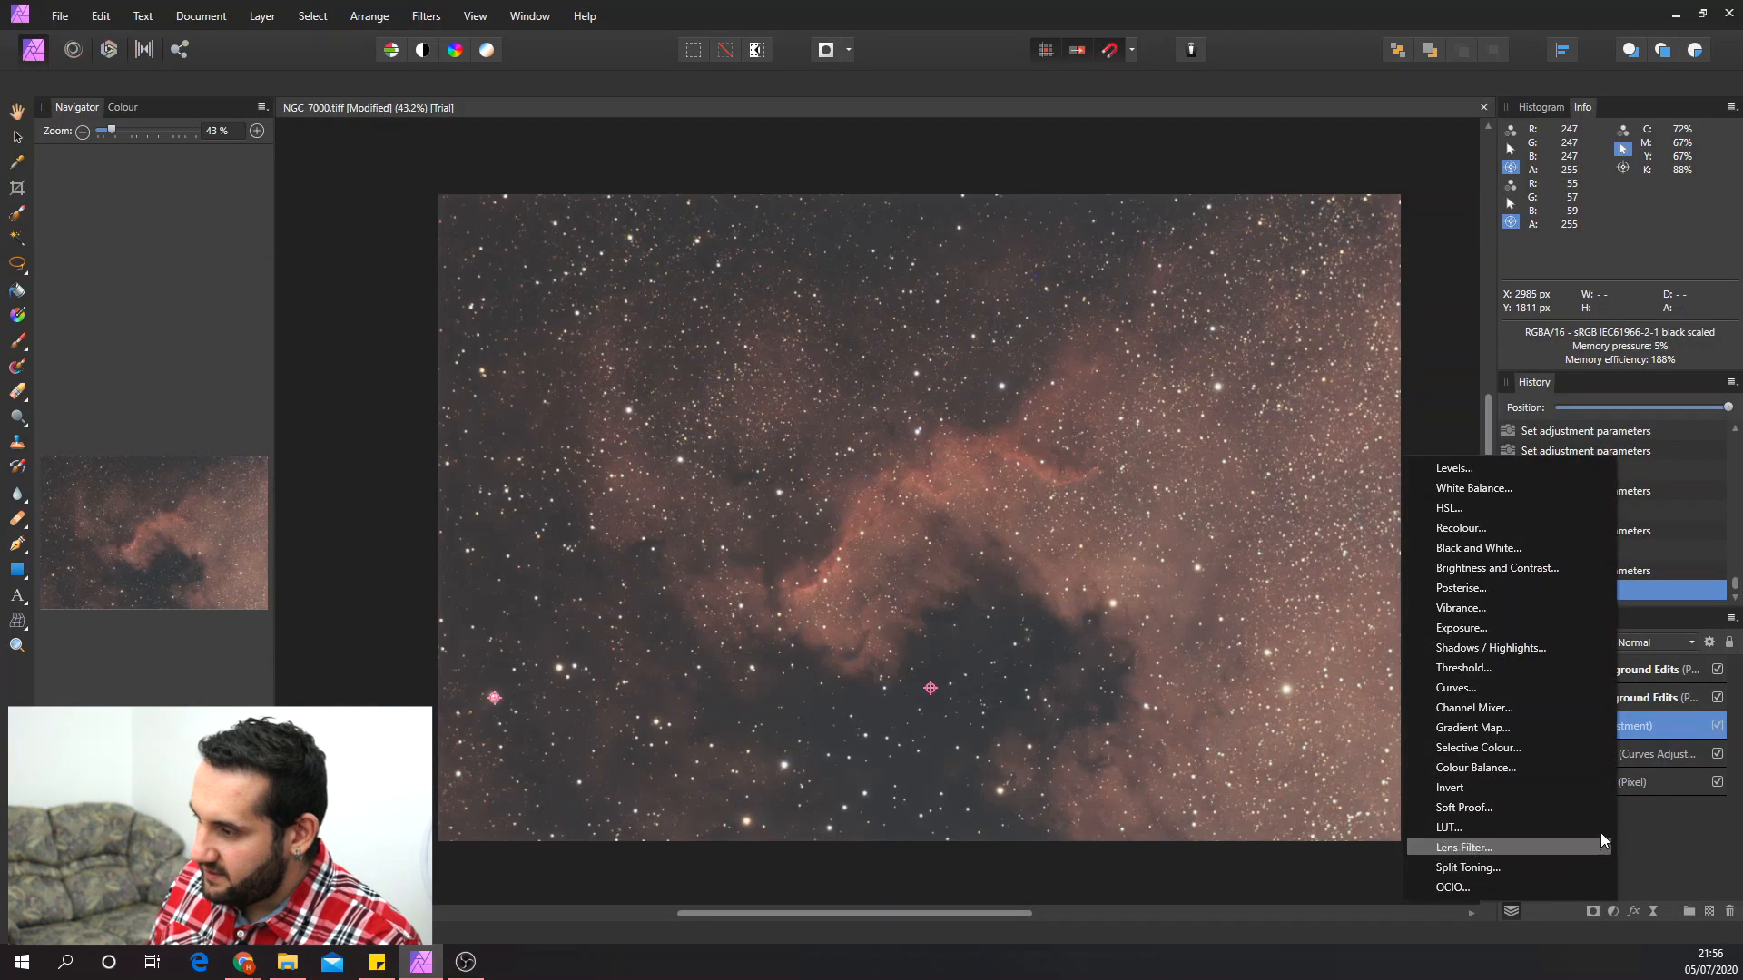
click(1549, 566)
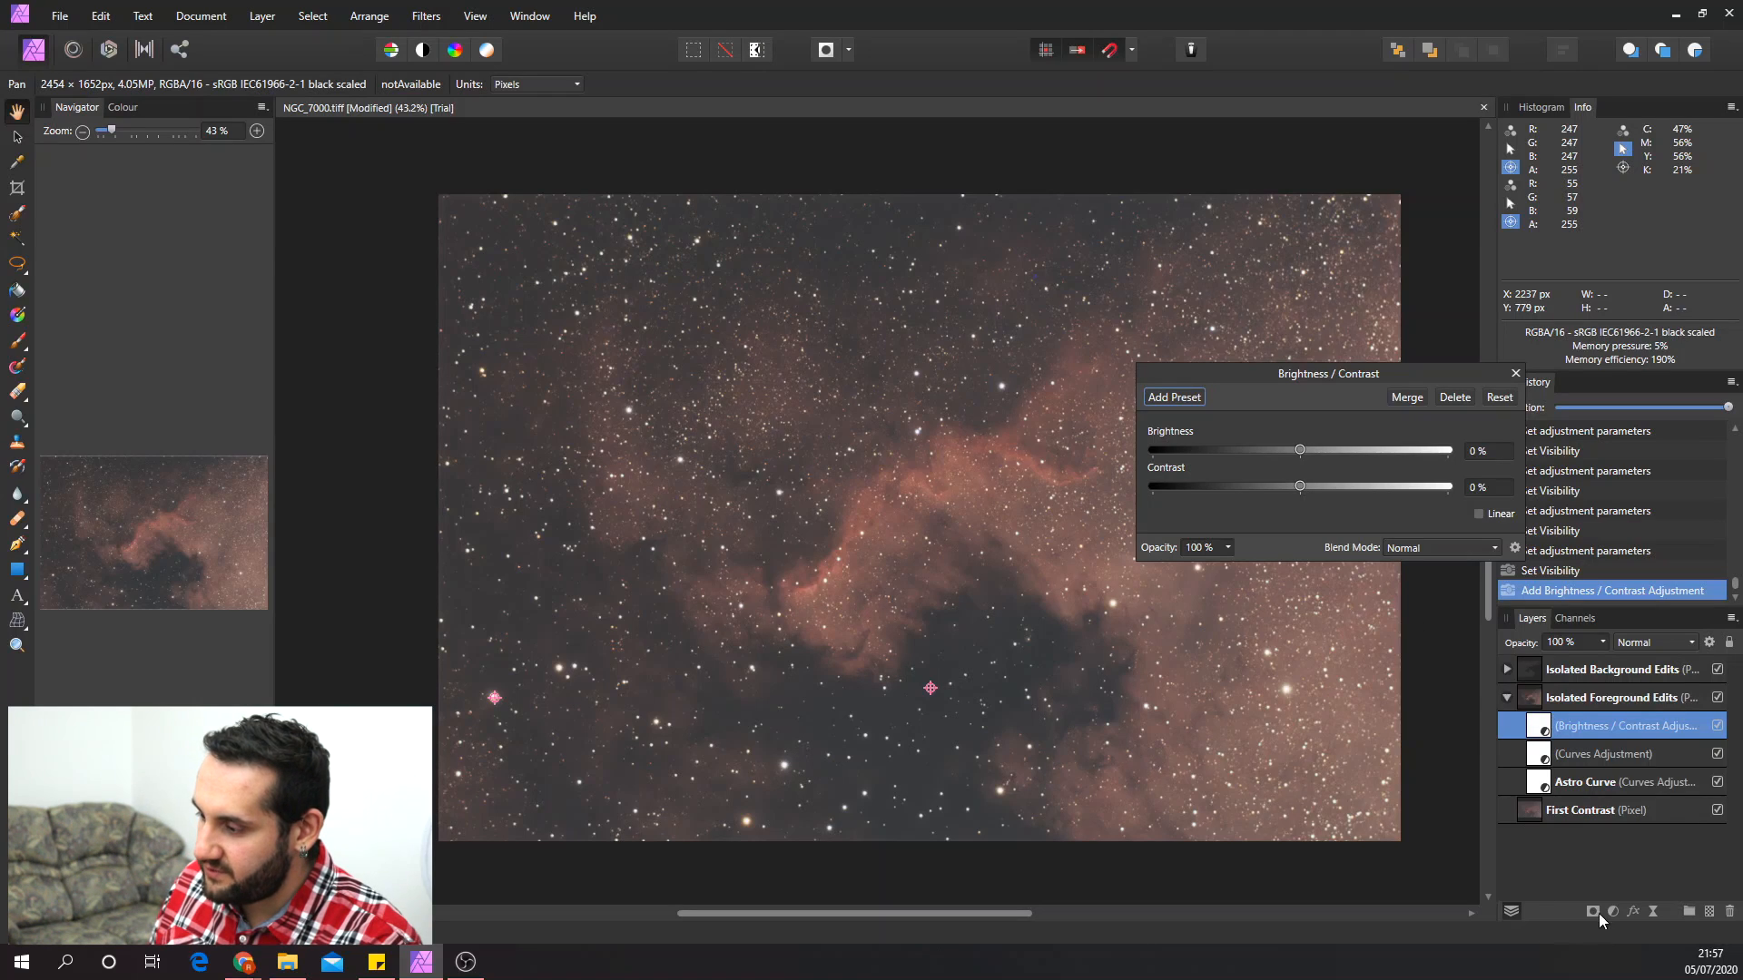
drag(1298, 488, 1386, 477)
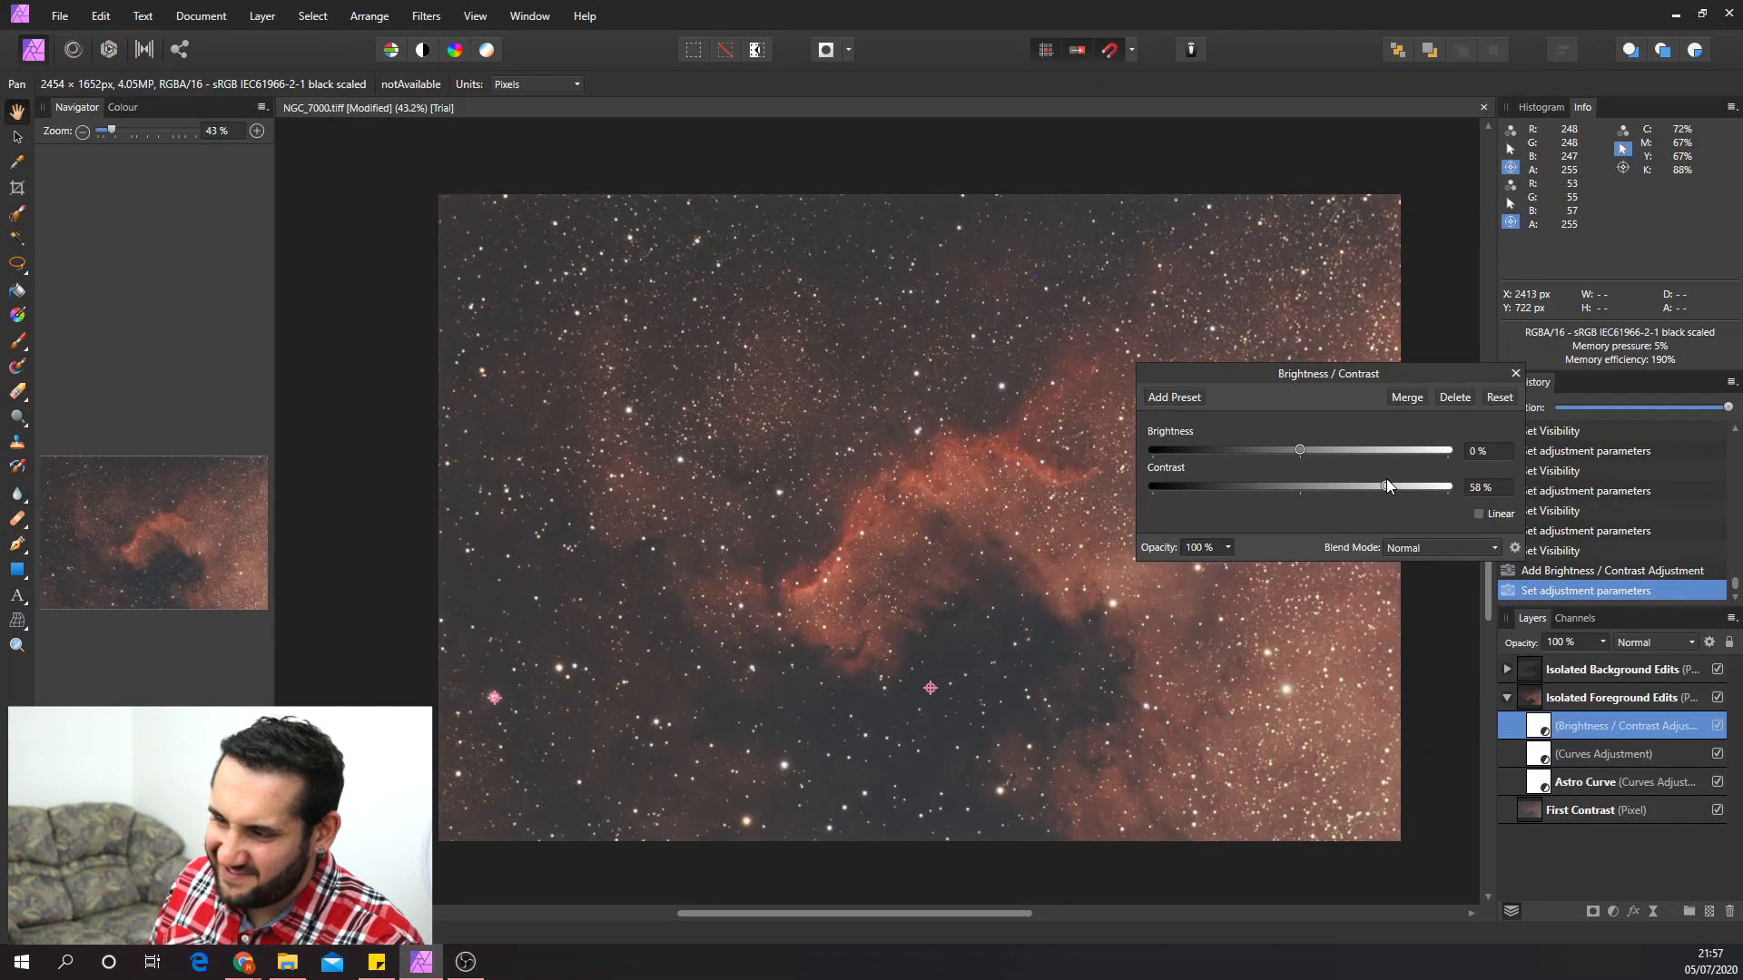
click(1339, 483)
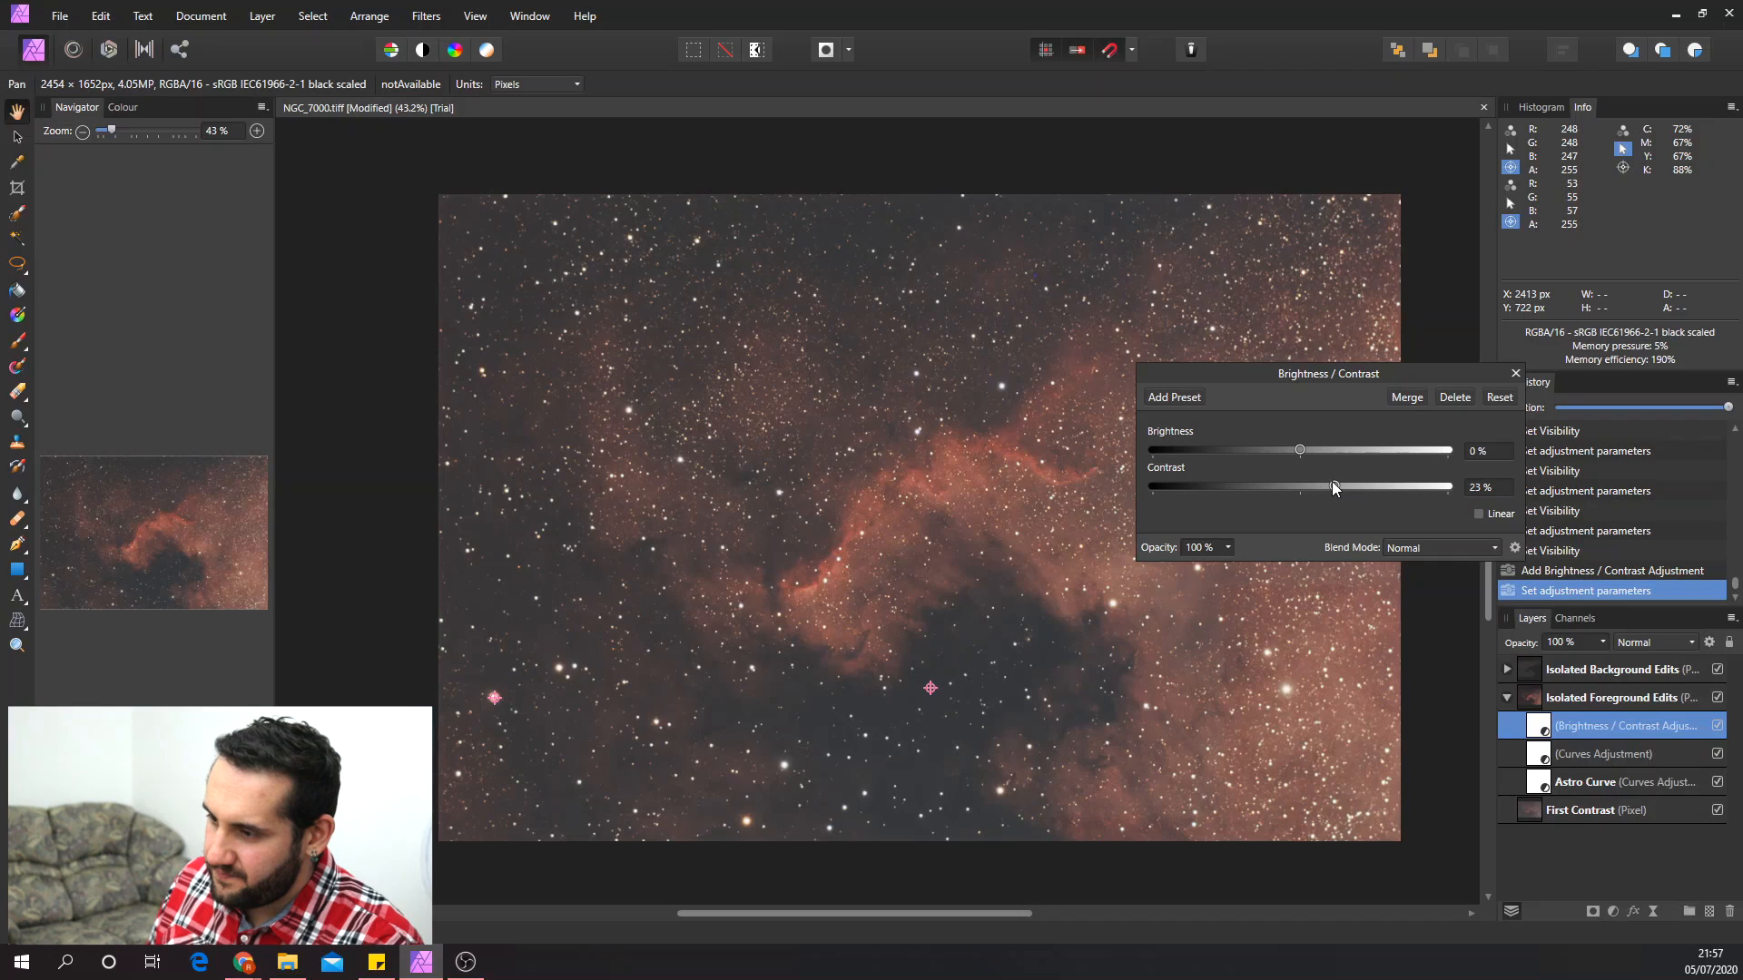
drag(1331, 481, 1328, 481)
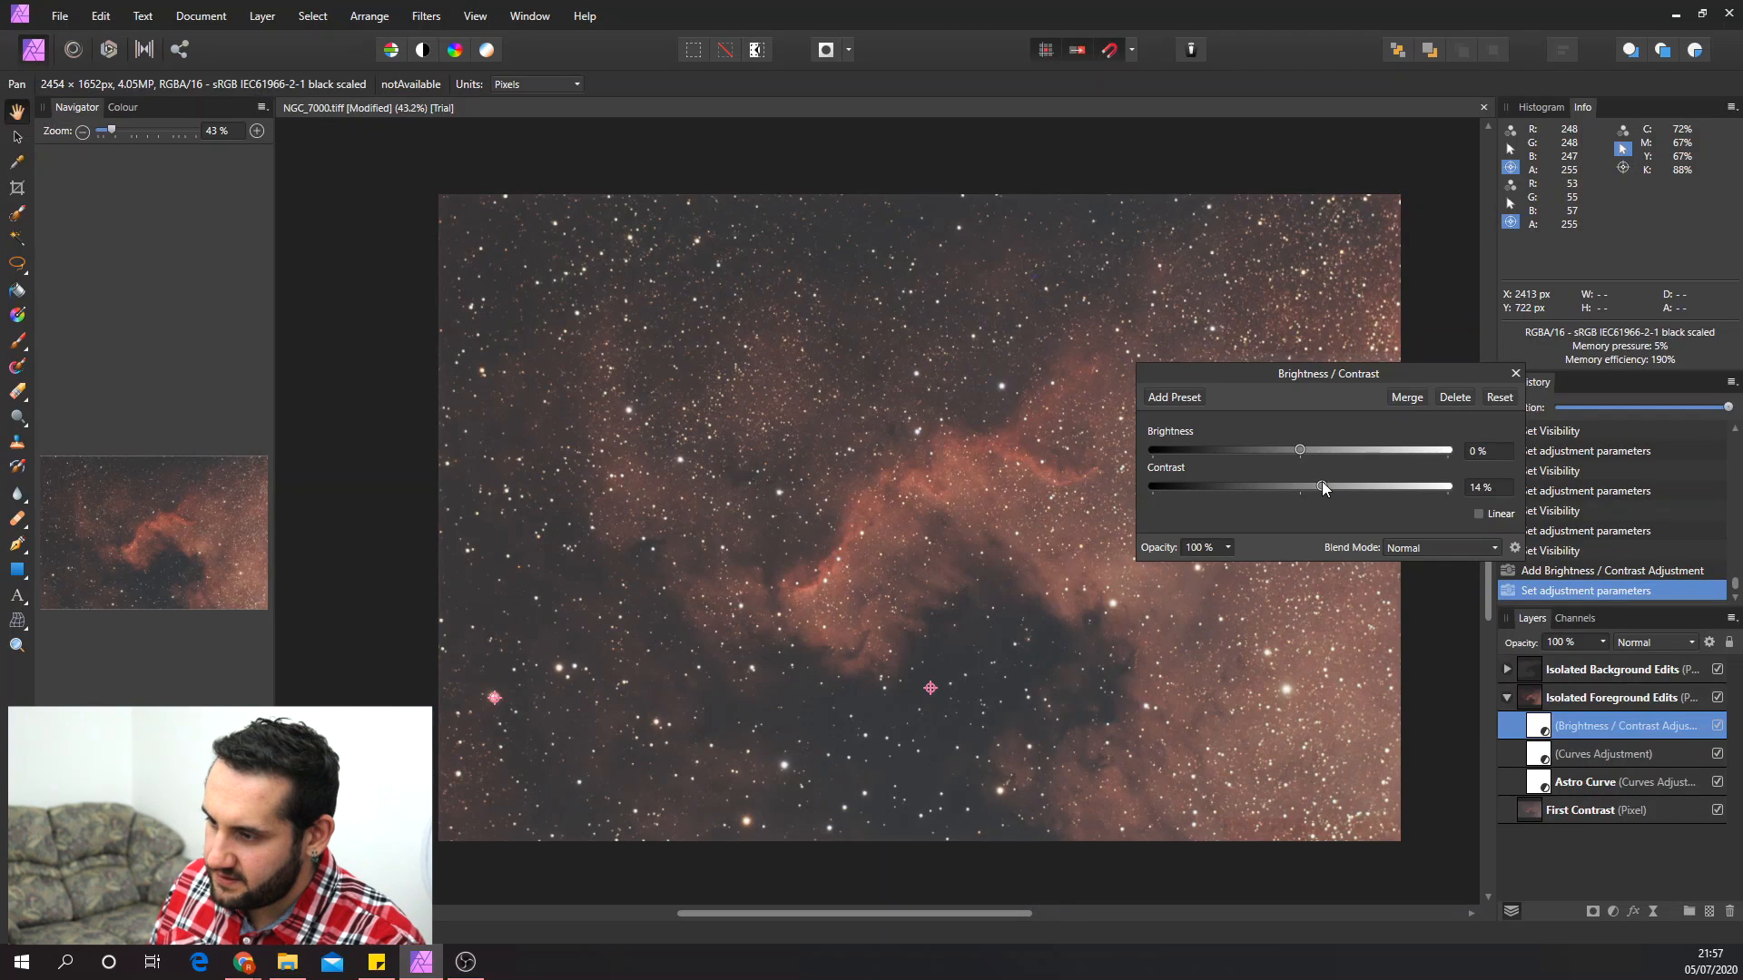
click(1458, 401)
- Add a third Curves adjustment to the isolated foreground, anchoring the shadows and lifting the midtones slightly, and compare before and after
click(1612, 912)
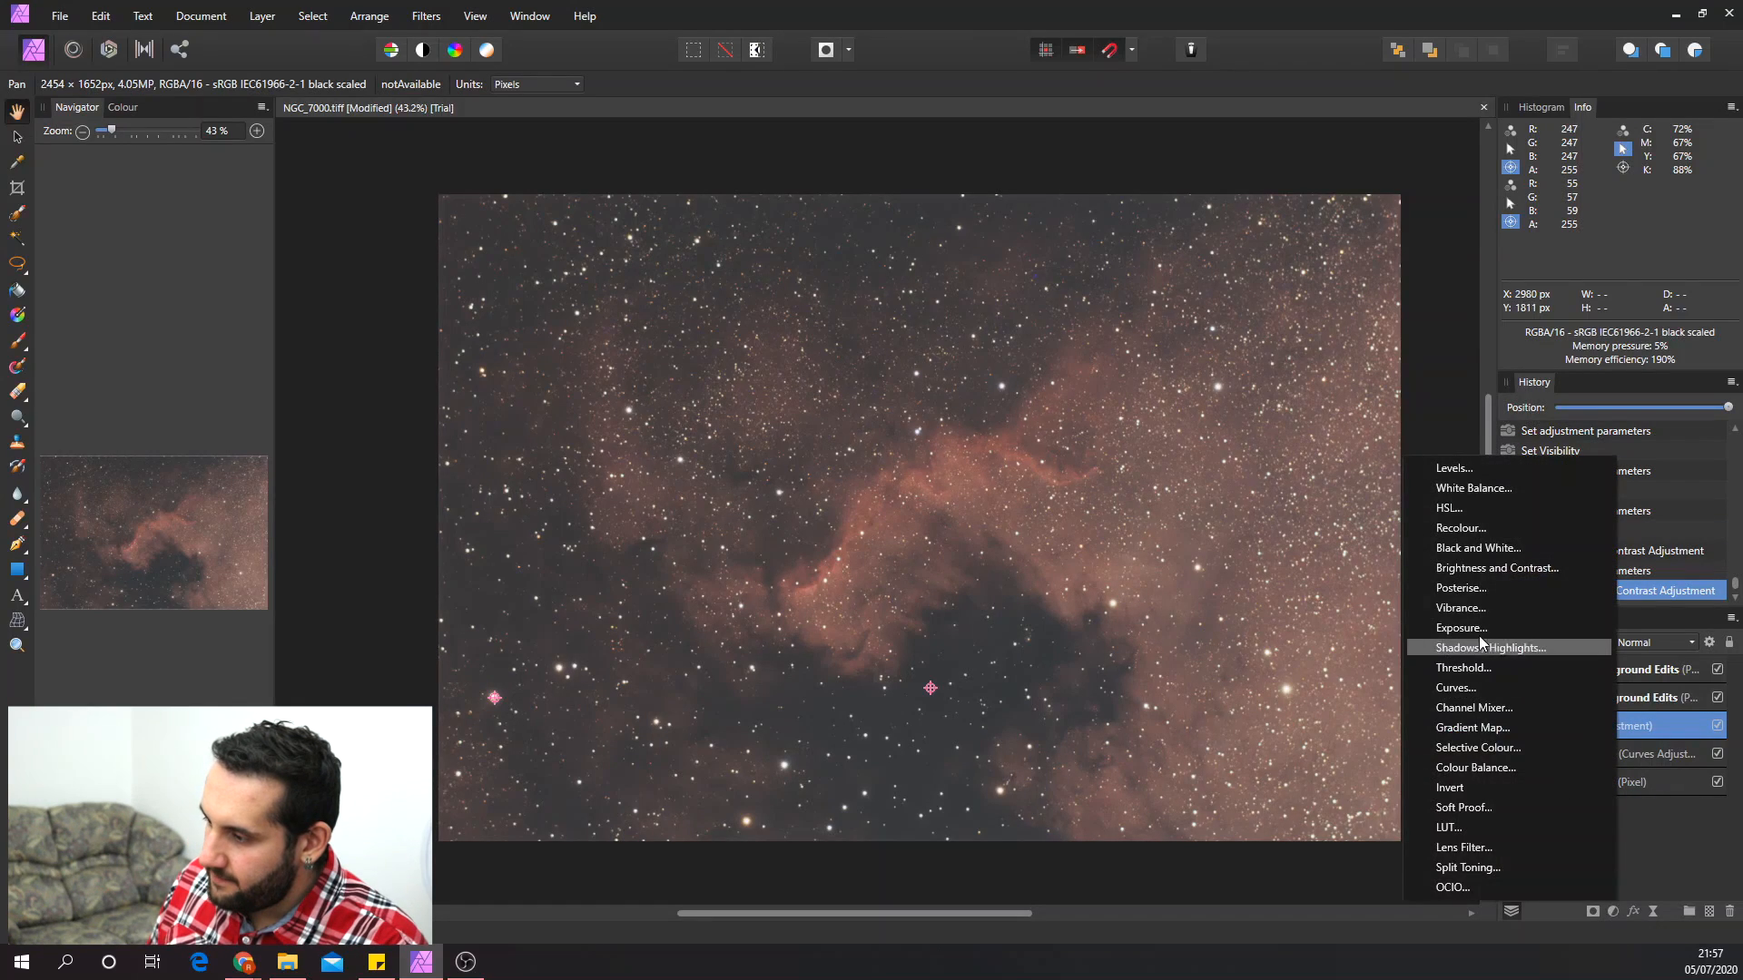
click(1480, 687)
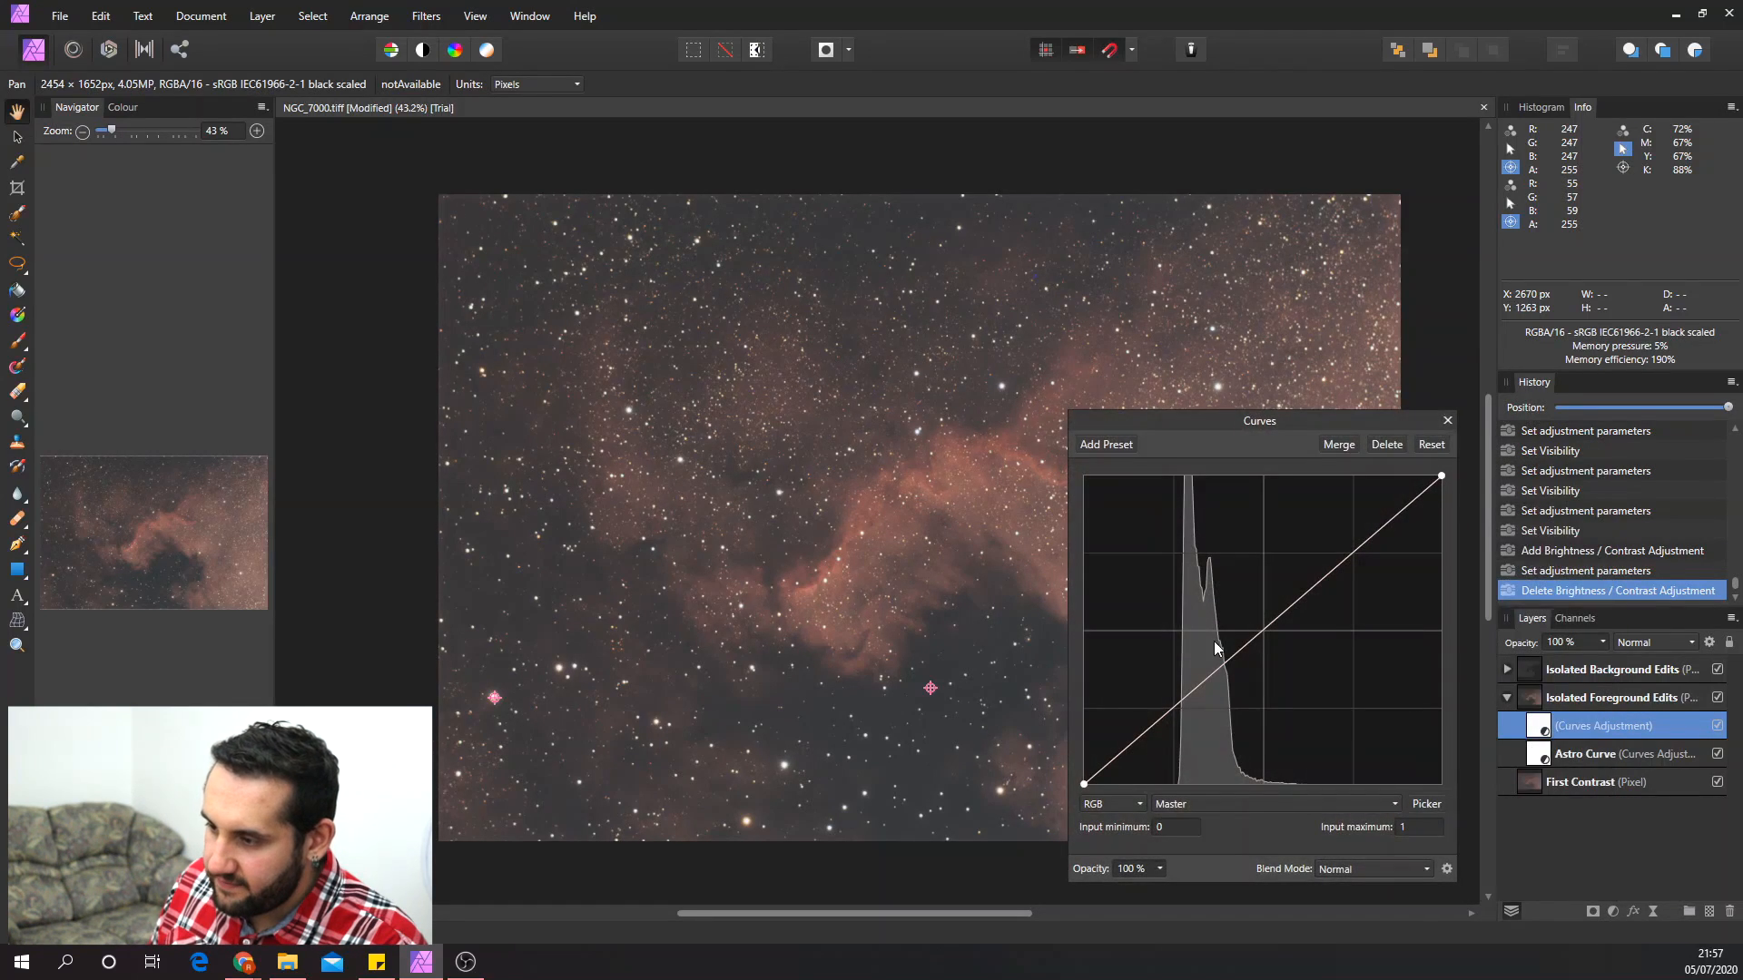
click(1179, 705)
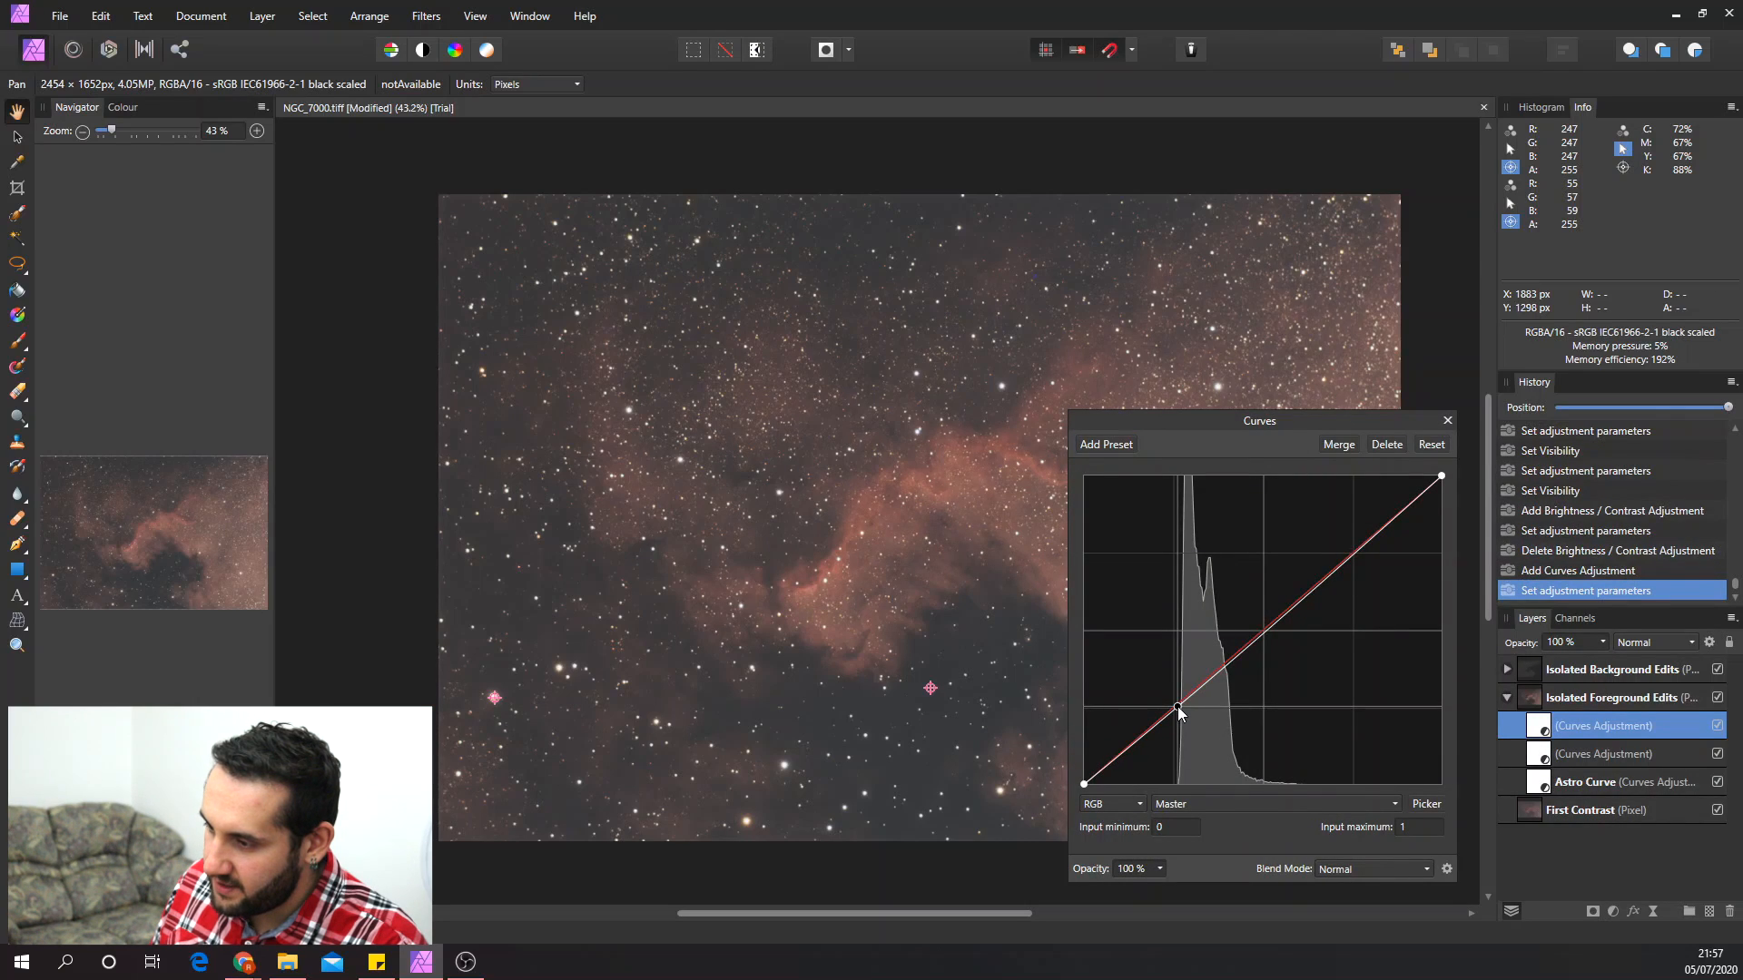
click(1232, 658)
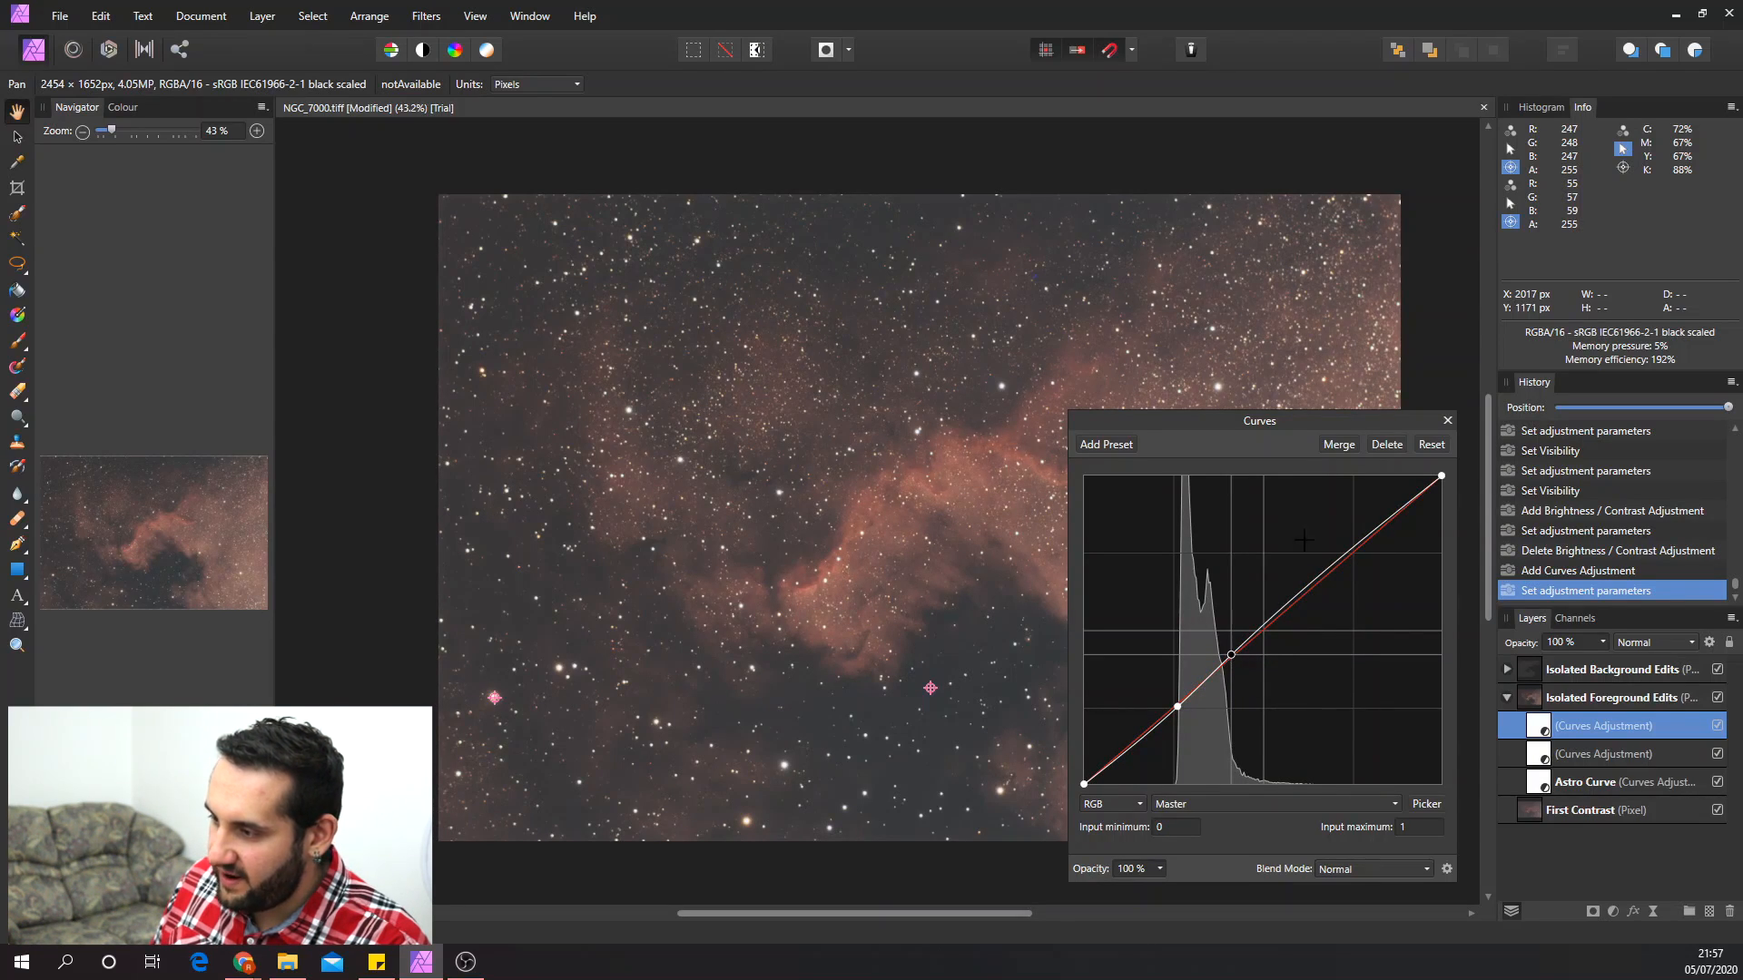
click(1447, 420)
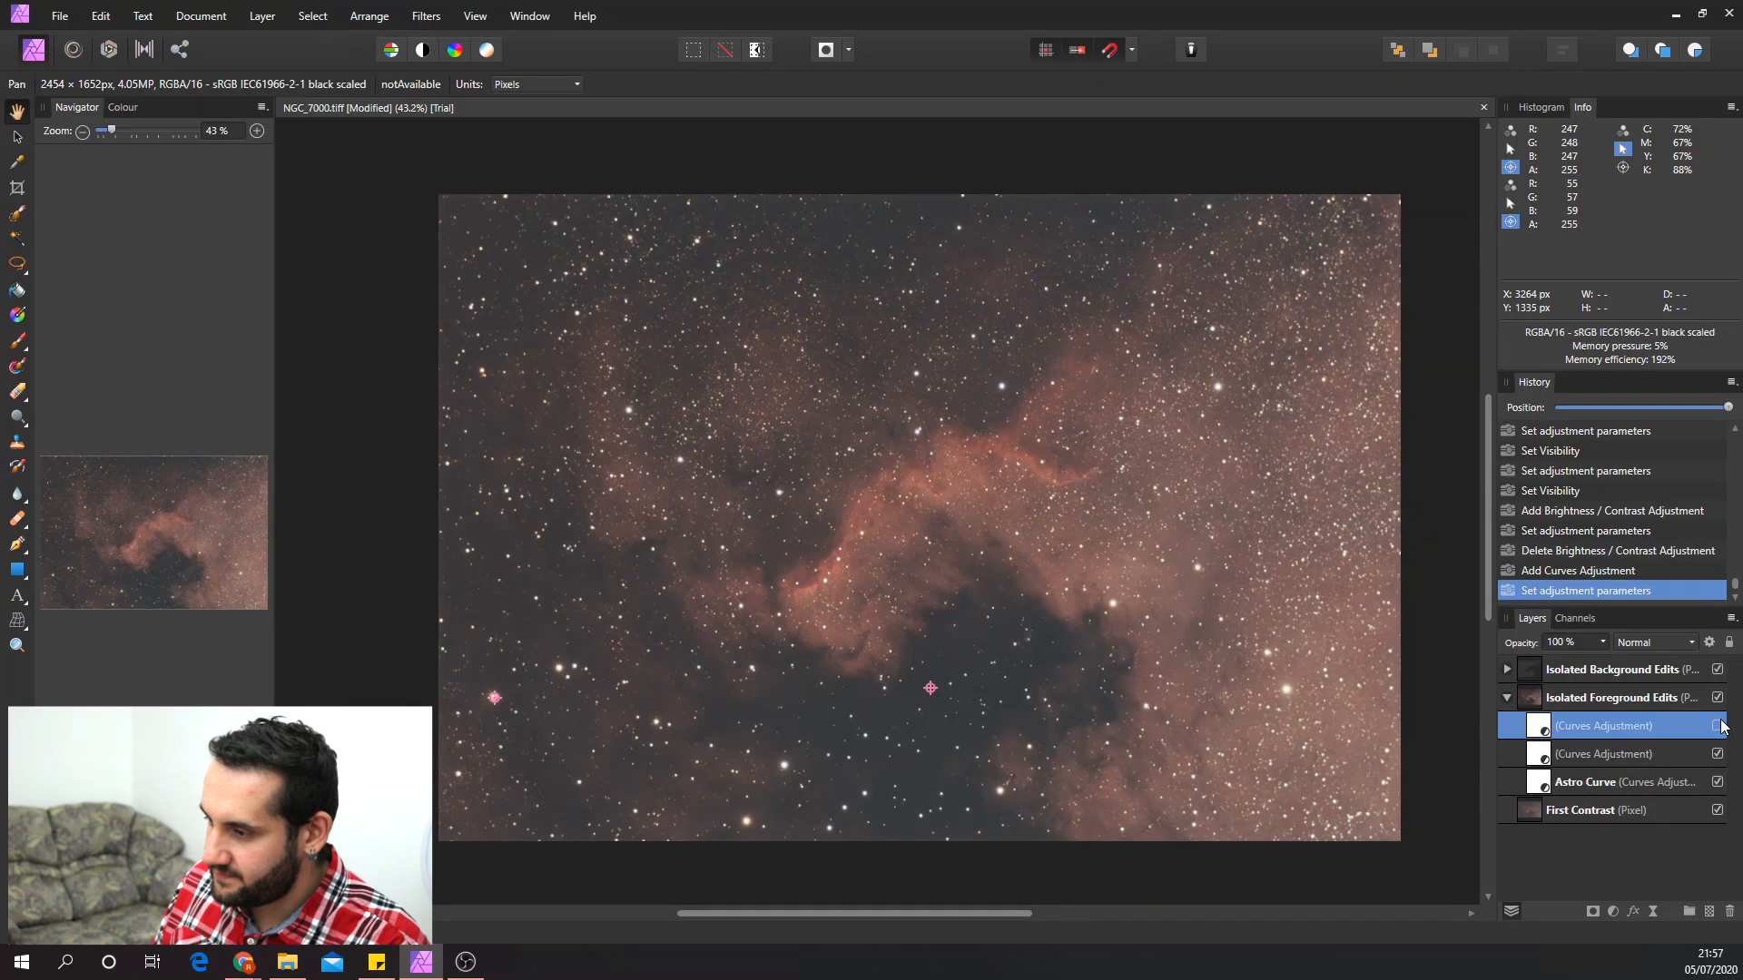
click(1718, 726)
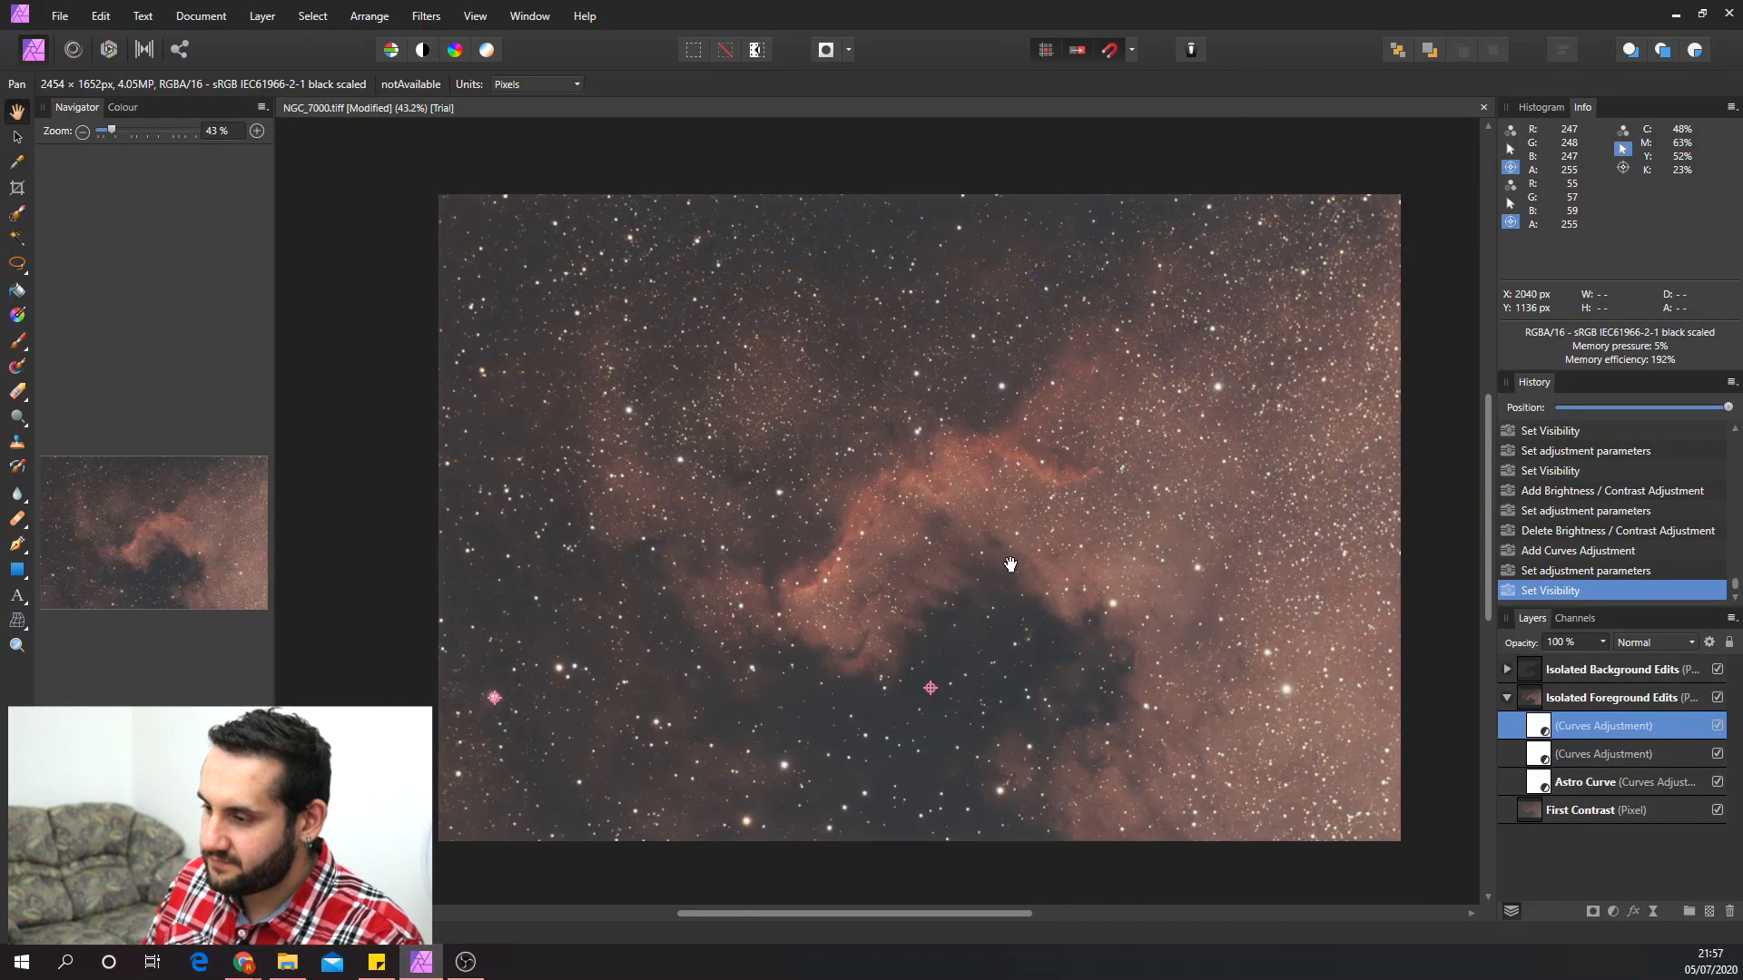
- Start Denoise on the Isolated Foreground Edits layer and examine the nebula detail in a side-by-side before/after preview
scroll(1006, 563, up, 5)
scroll(1117, 542, up, 1)
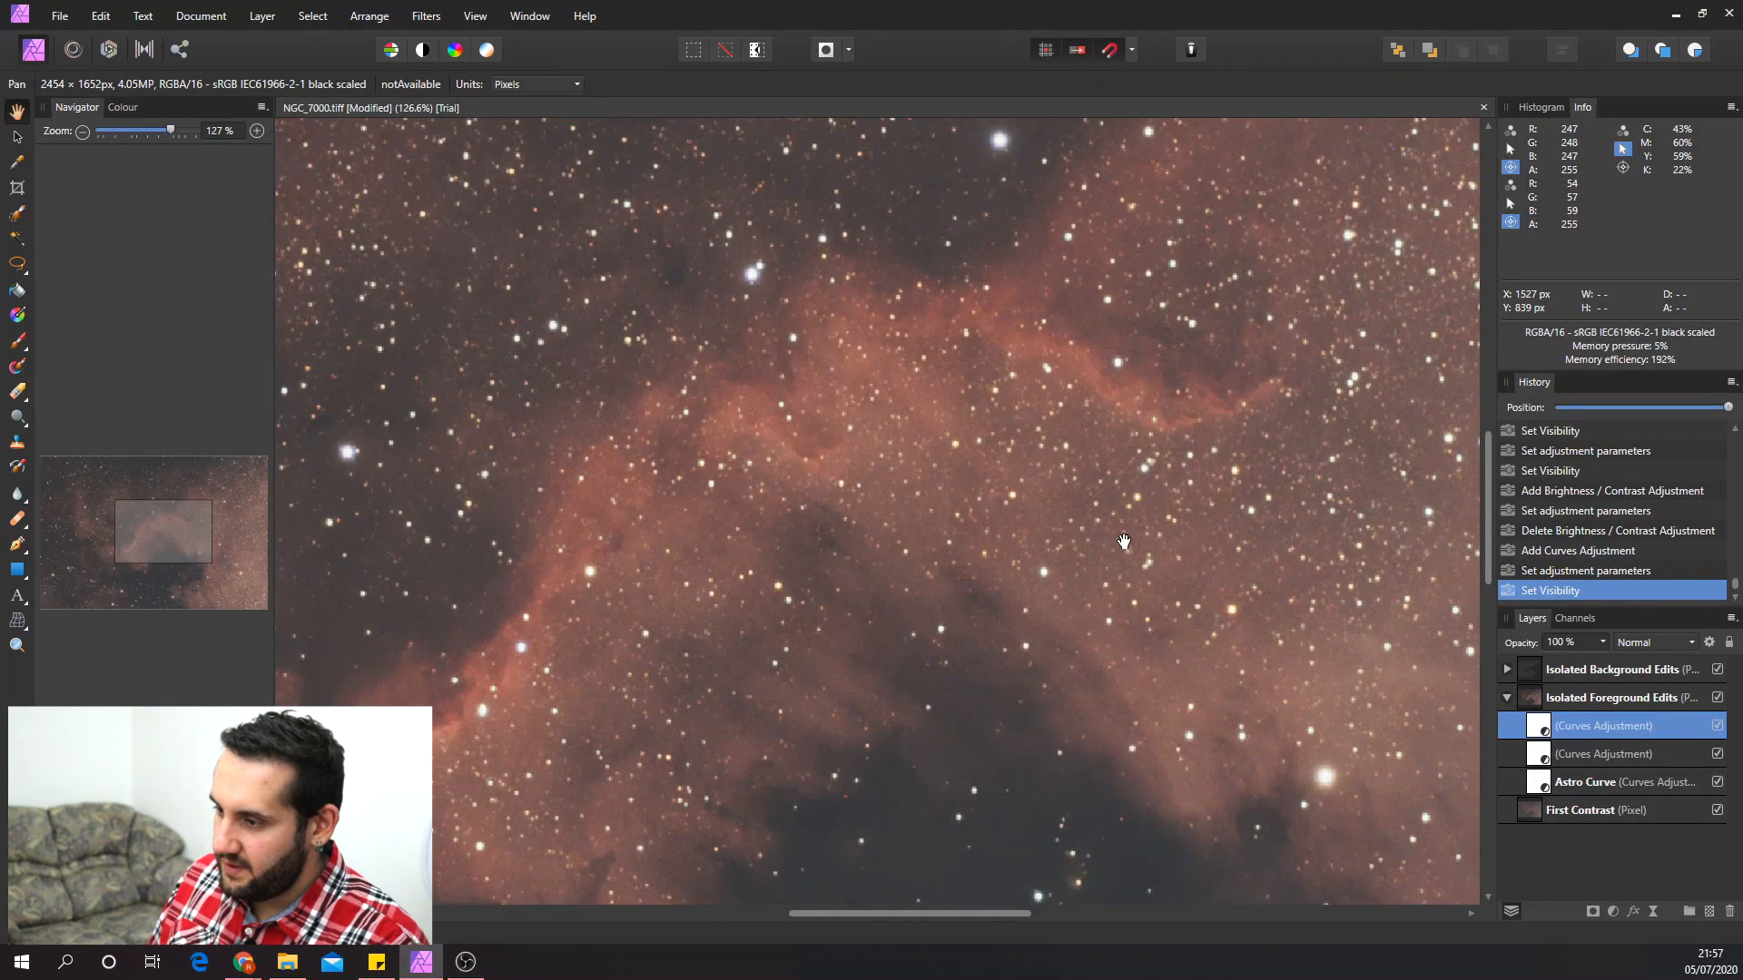
click(426, 15)
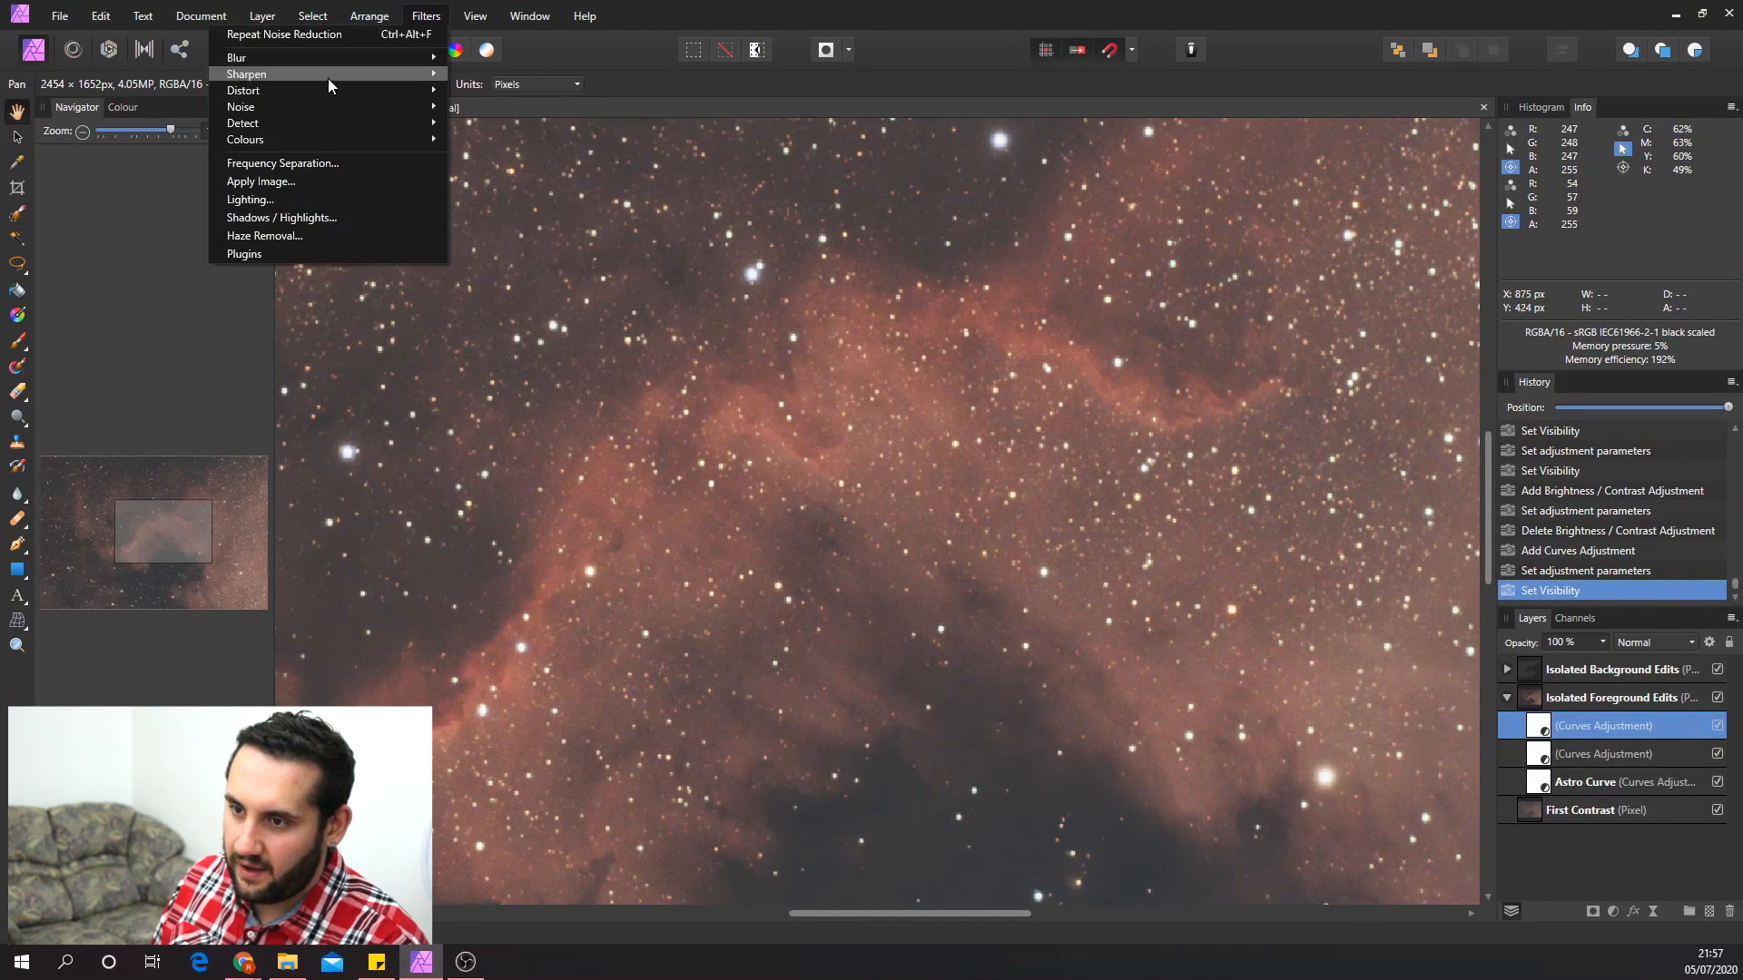
mouse_move(303, 107)
click(1641, 700)
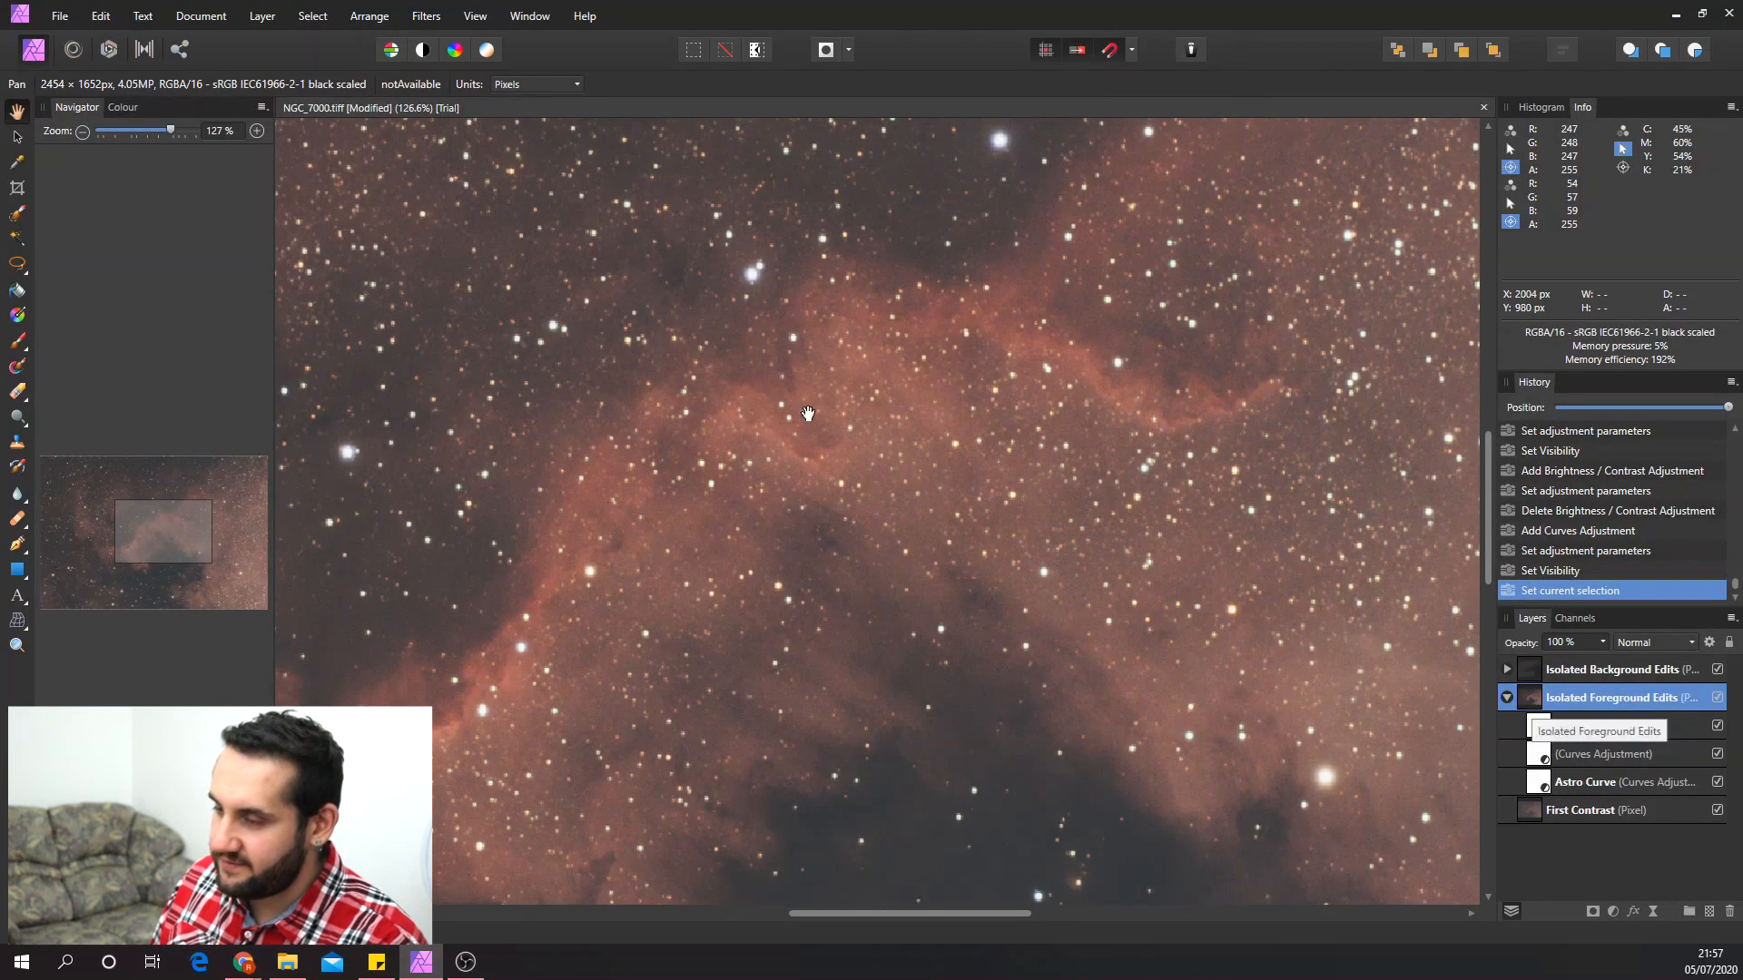
click(426, 15)
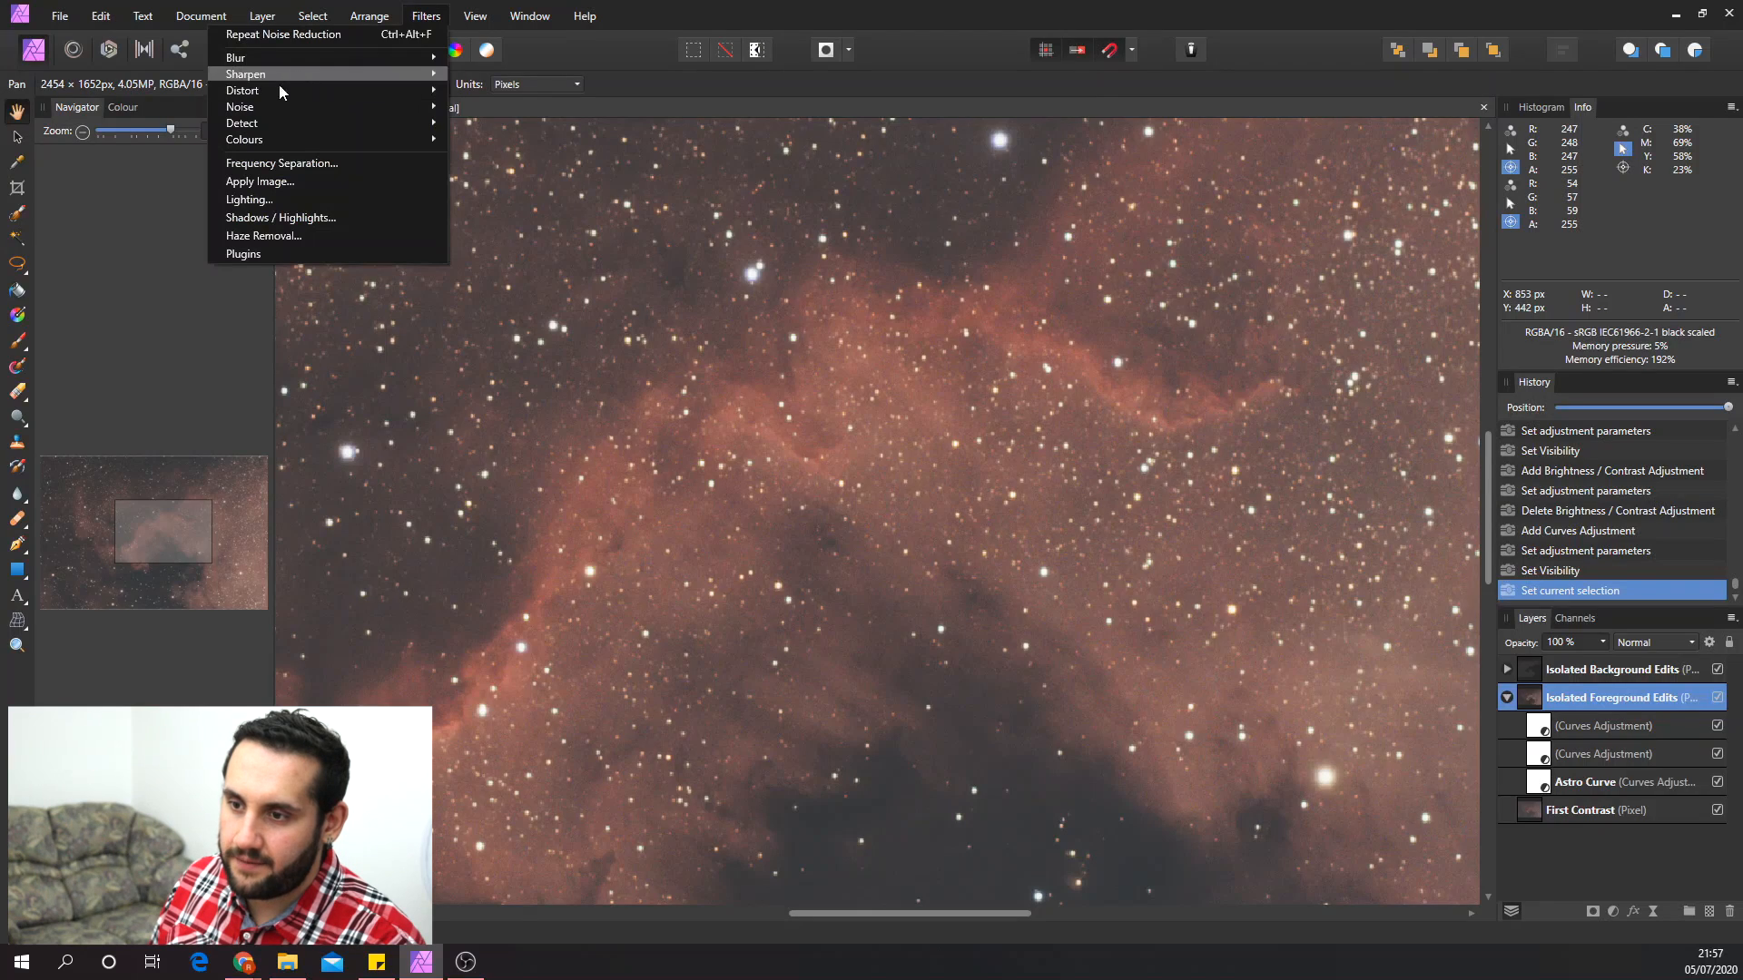
mouse_move(243, 107)
click(159, 111)
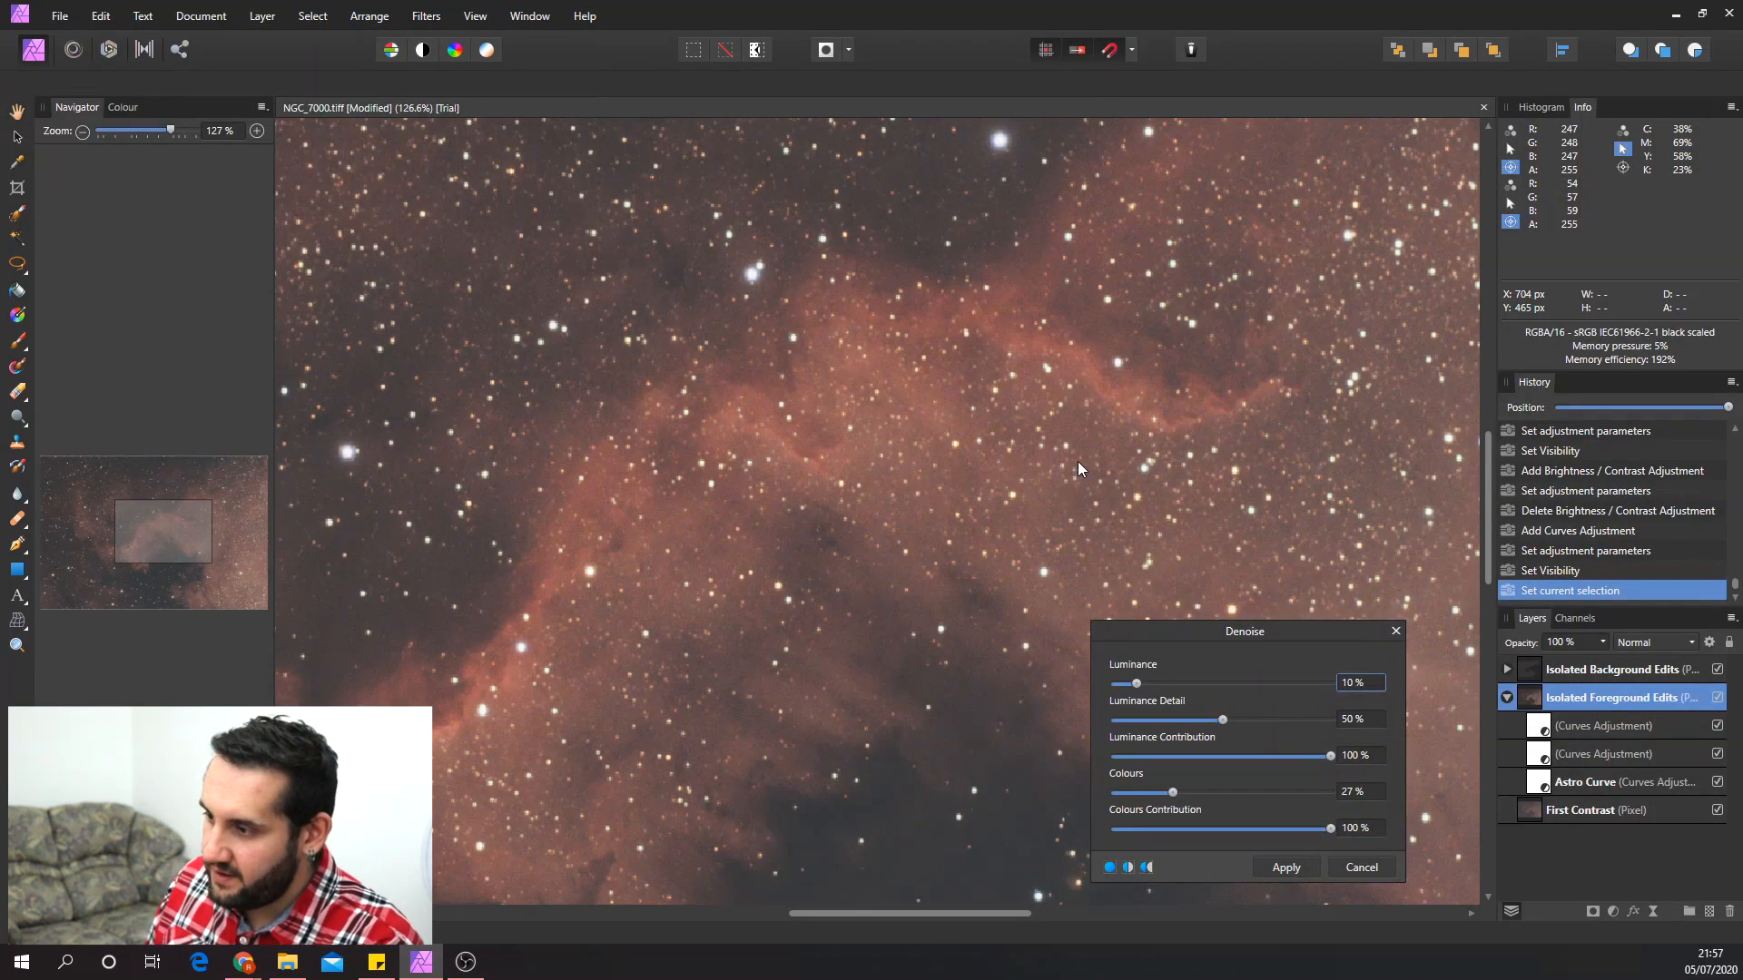
click(1147, 867)
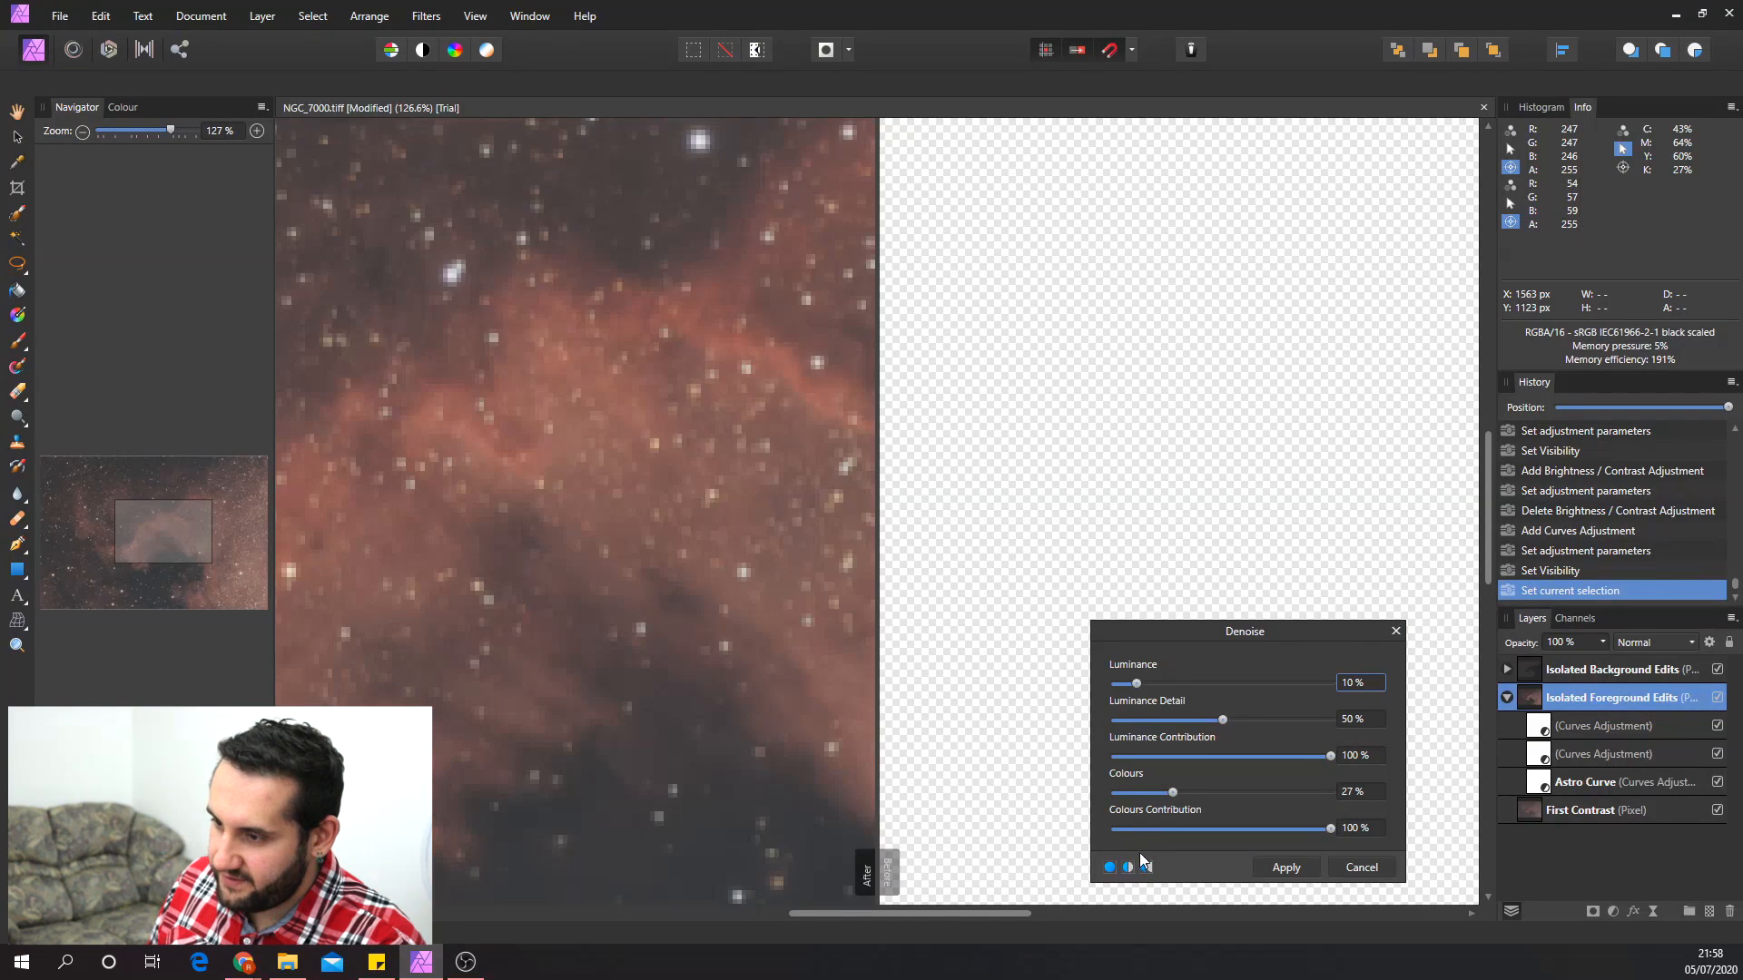
drag(993, 445, 1048, 466)
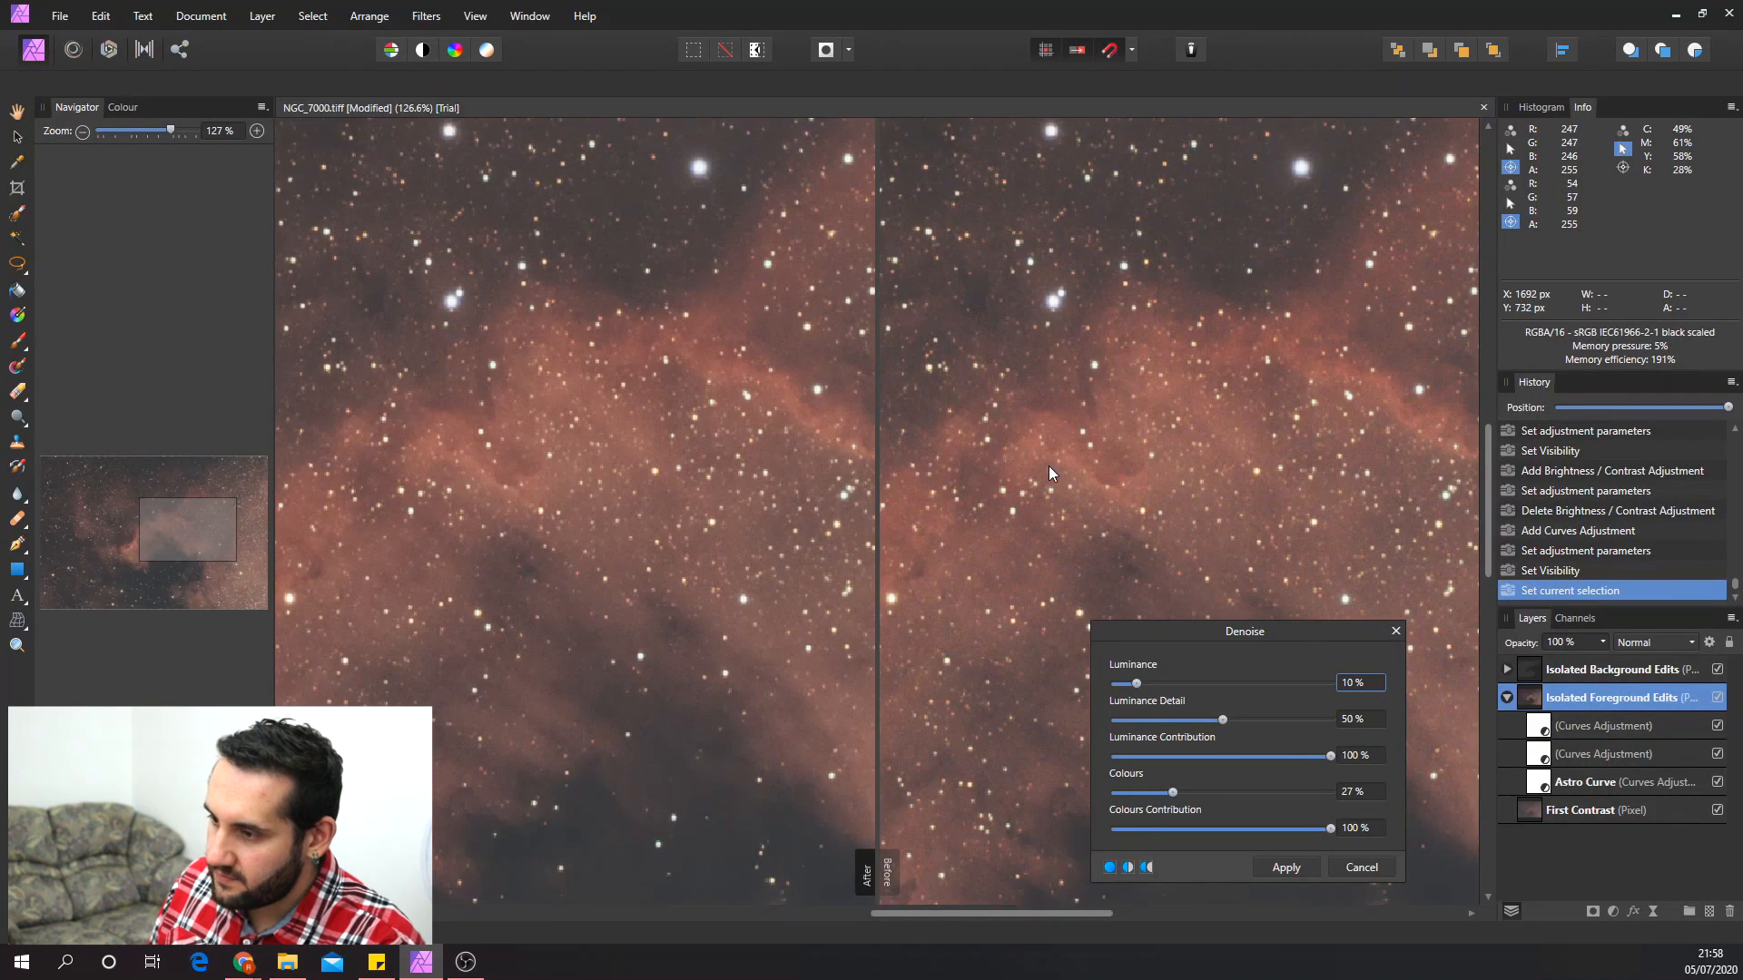
scroll(1094, 545, up, 1)
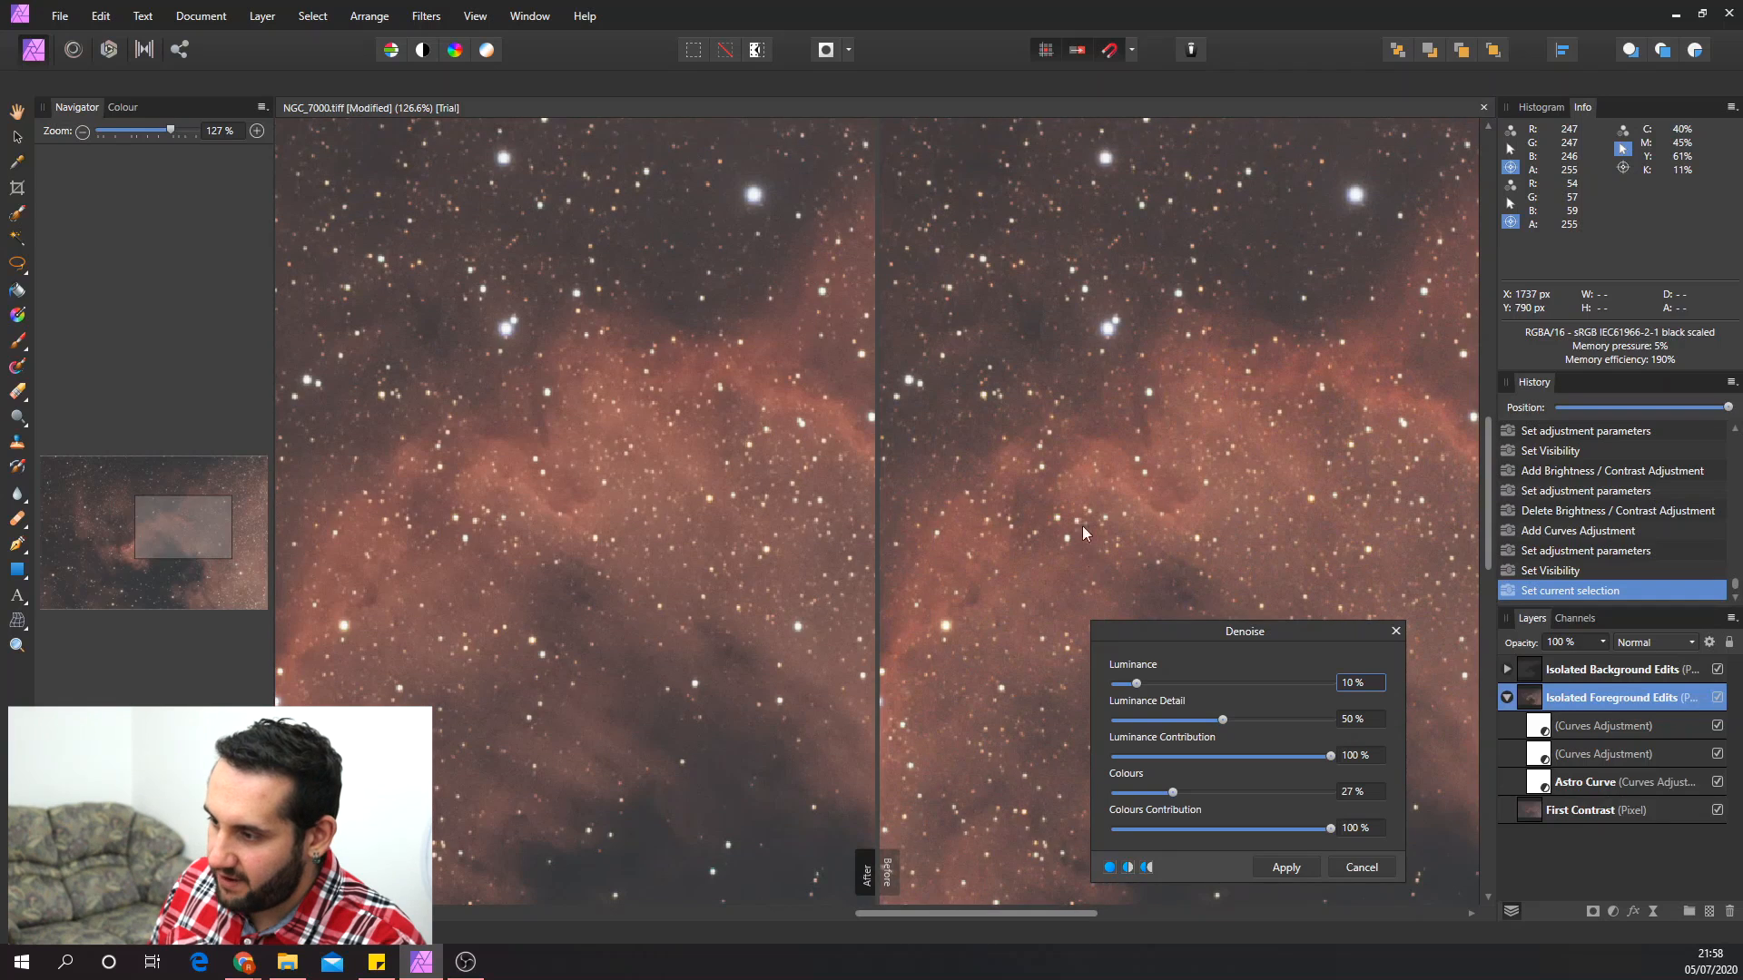
scroll(939, 519, up, 2)
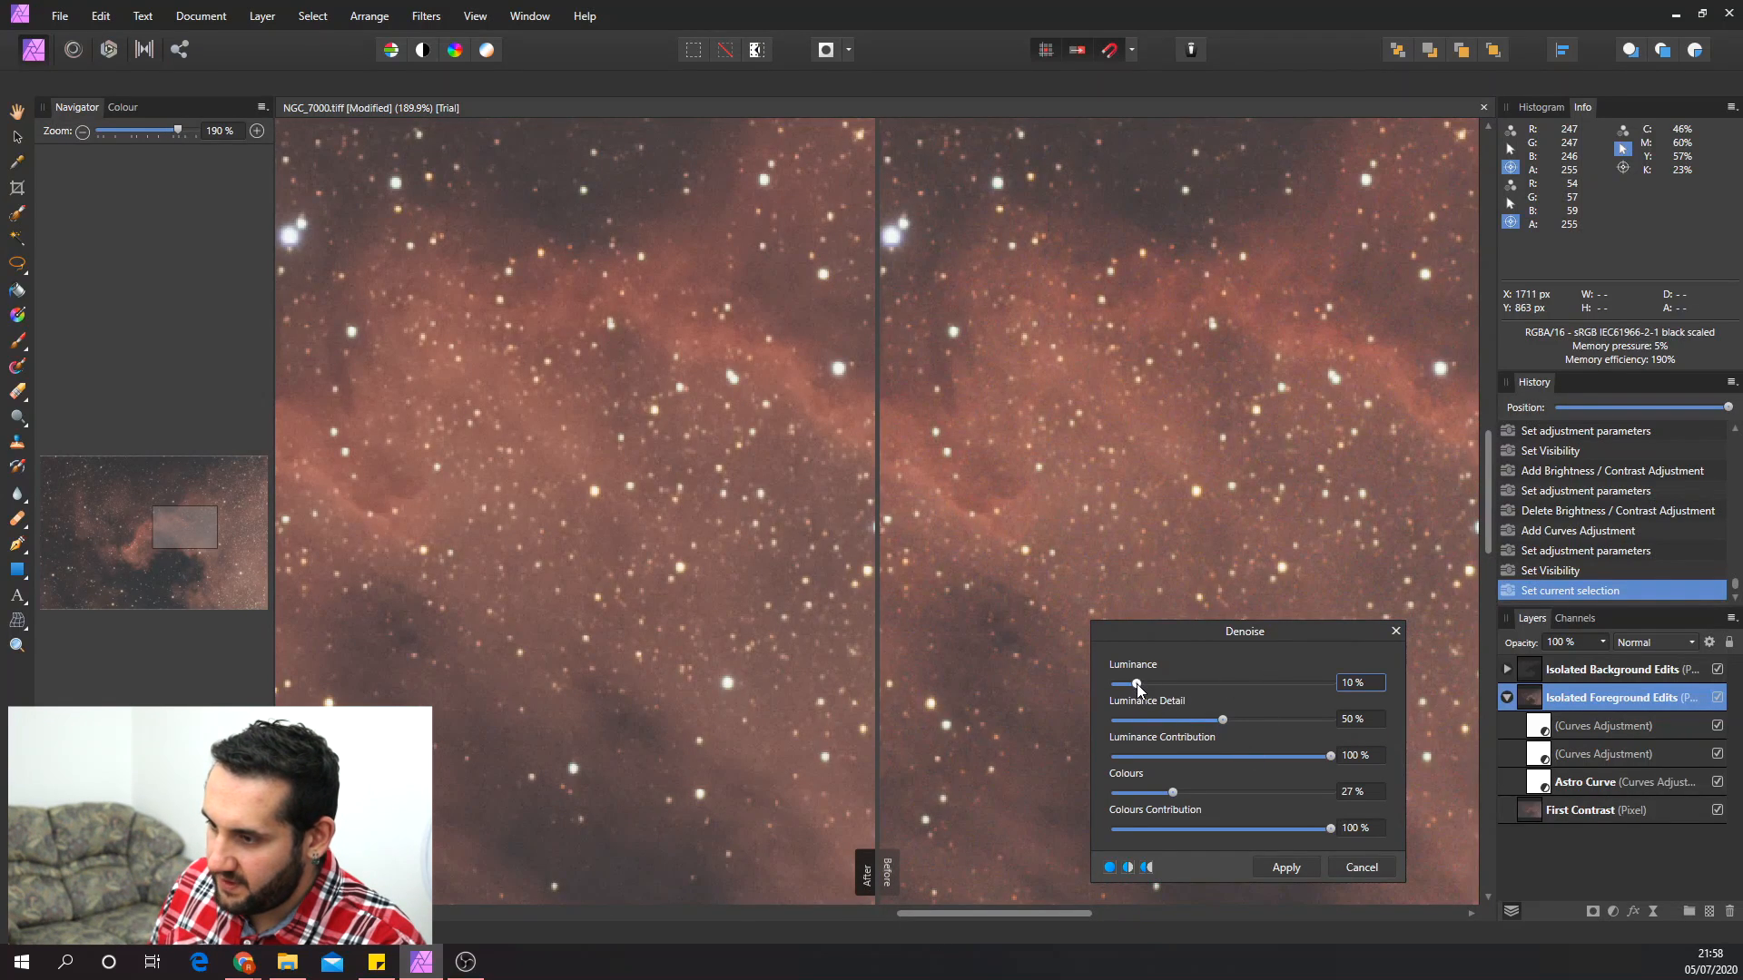
- Set the denoise Luminance and Colours to 0 %, and test Luminance strengths of 61 %, 8 % and 13 %
drag(1137, 683, 1069, 663)
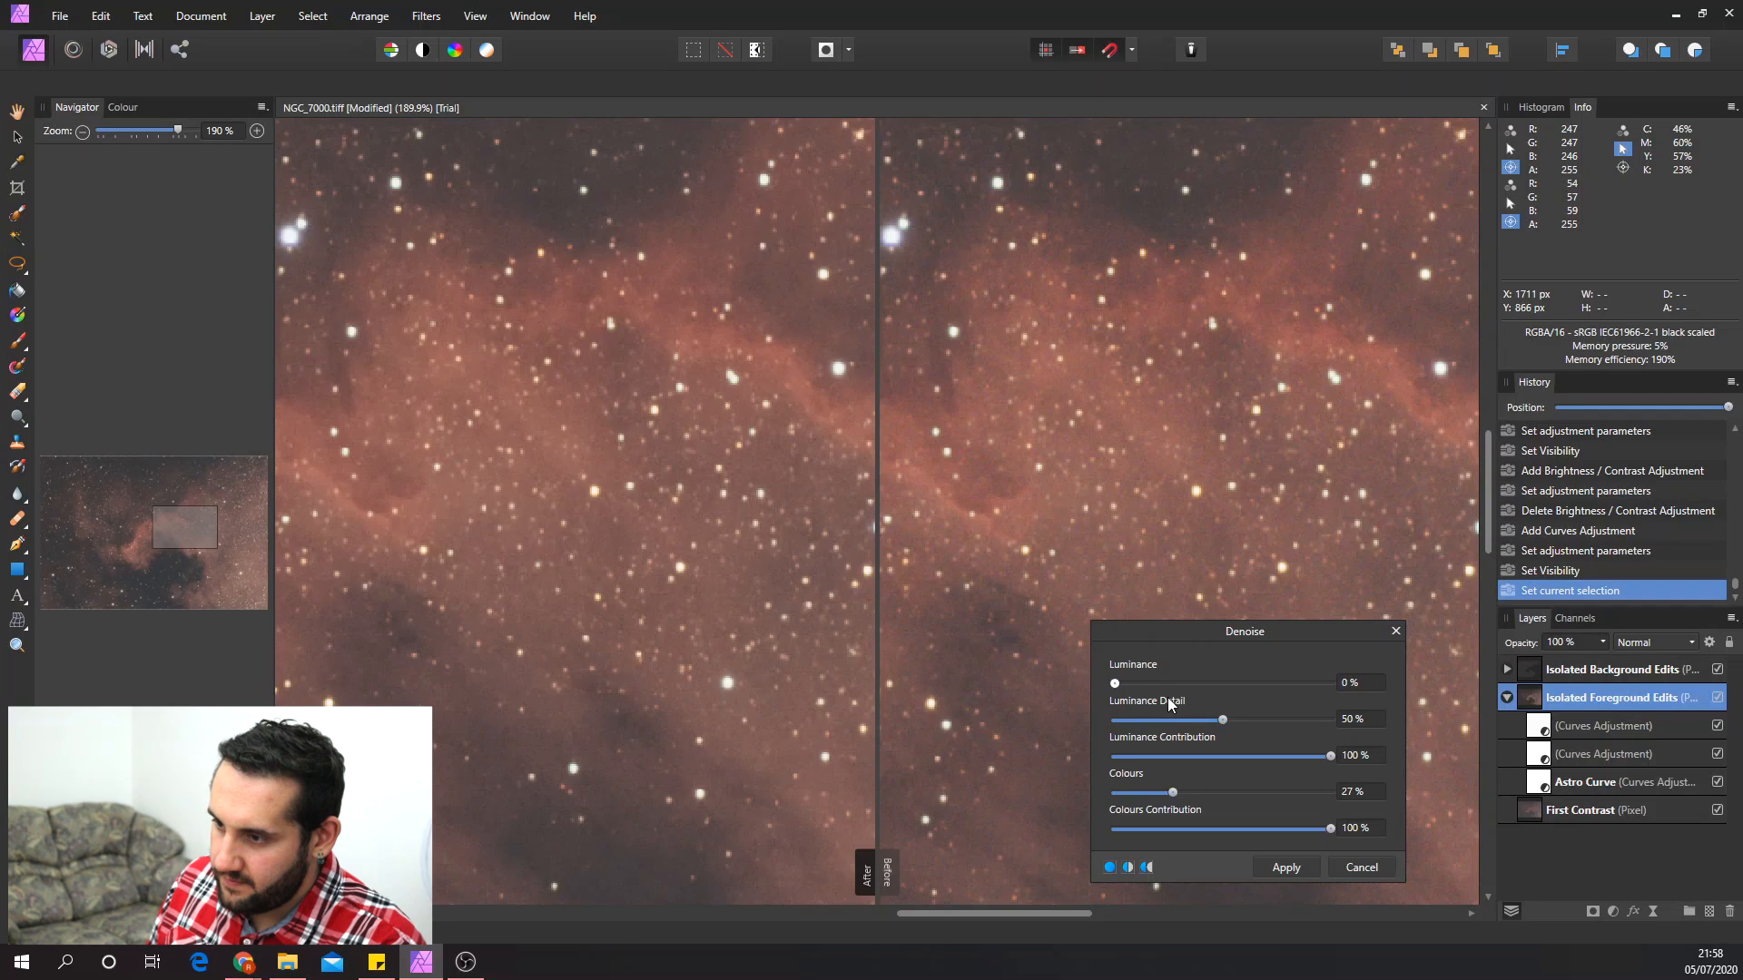
drag(1172, 792, 1130, 790)
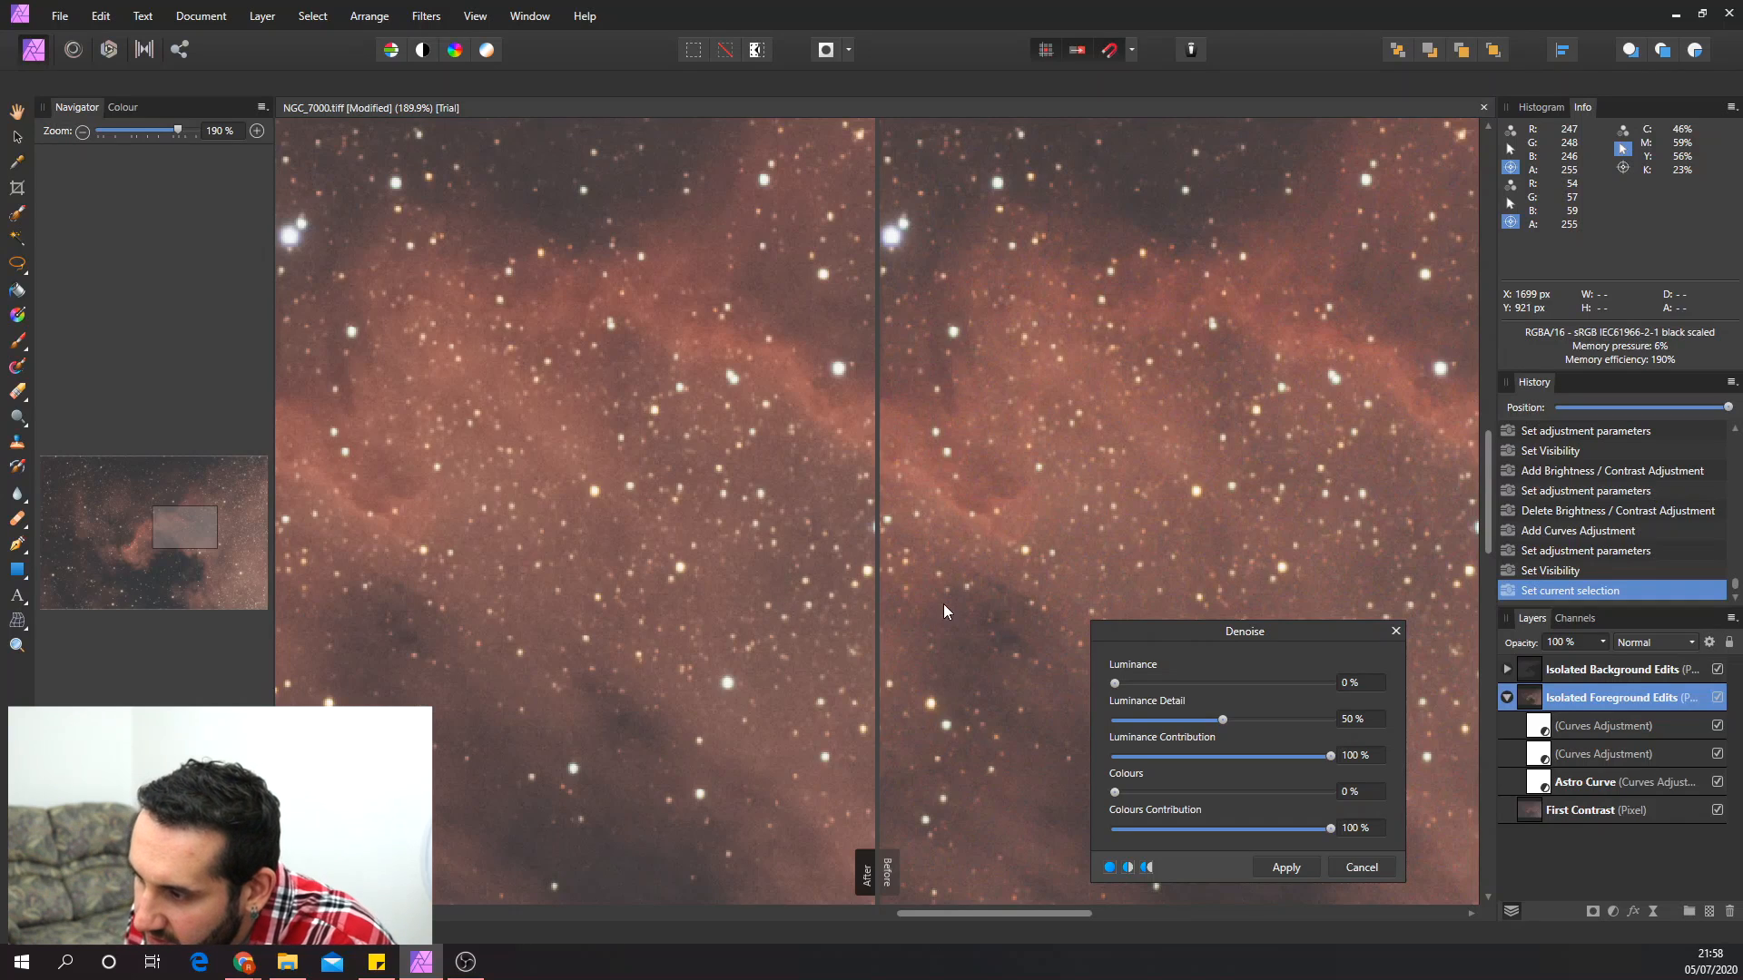
drag(1172, 631, 1394, 546)
drag(1339, 597, 1370, 599)
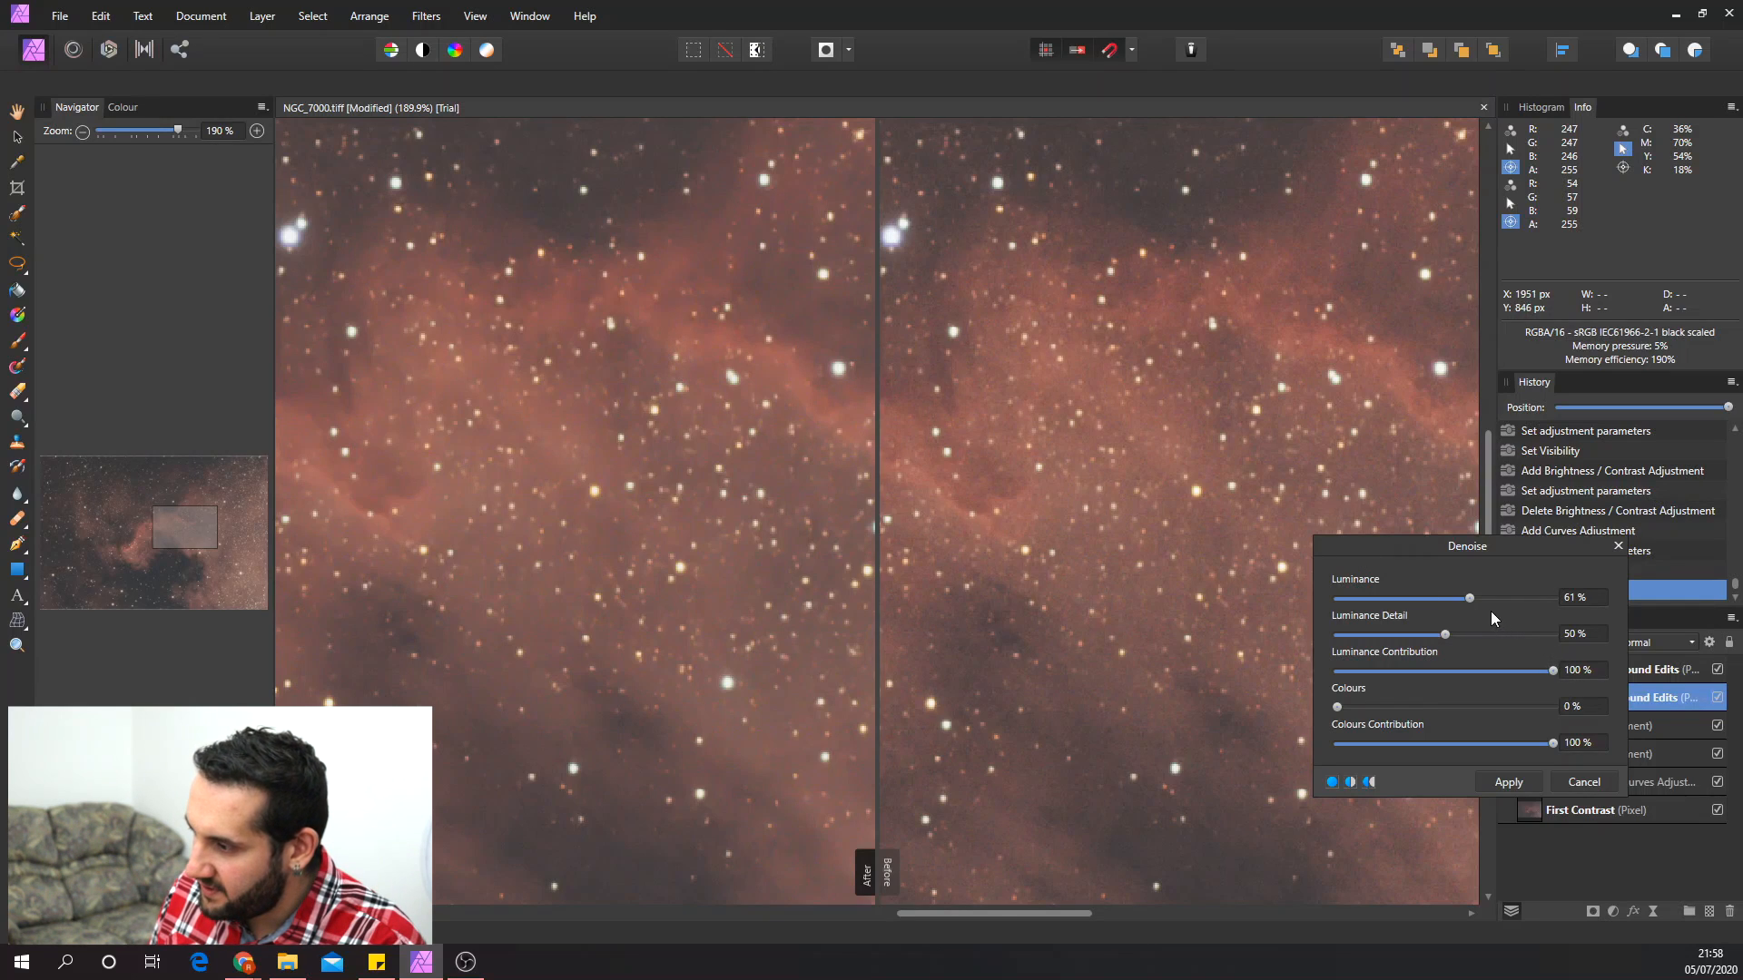
drag(1467, 597, 1345, 604)
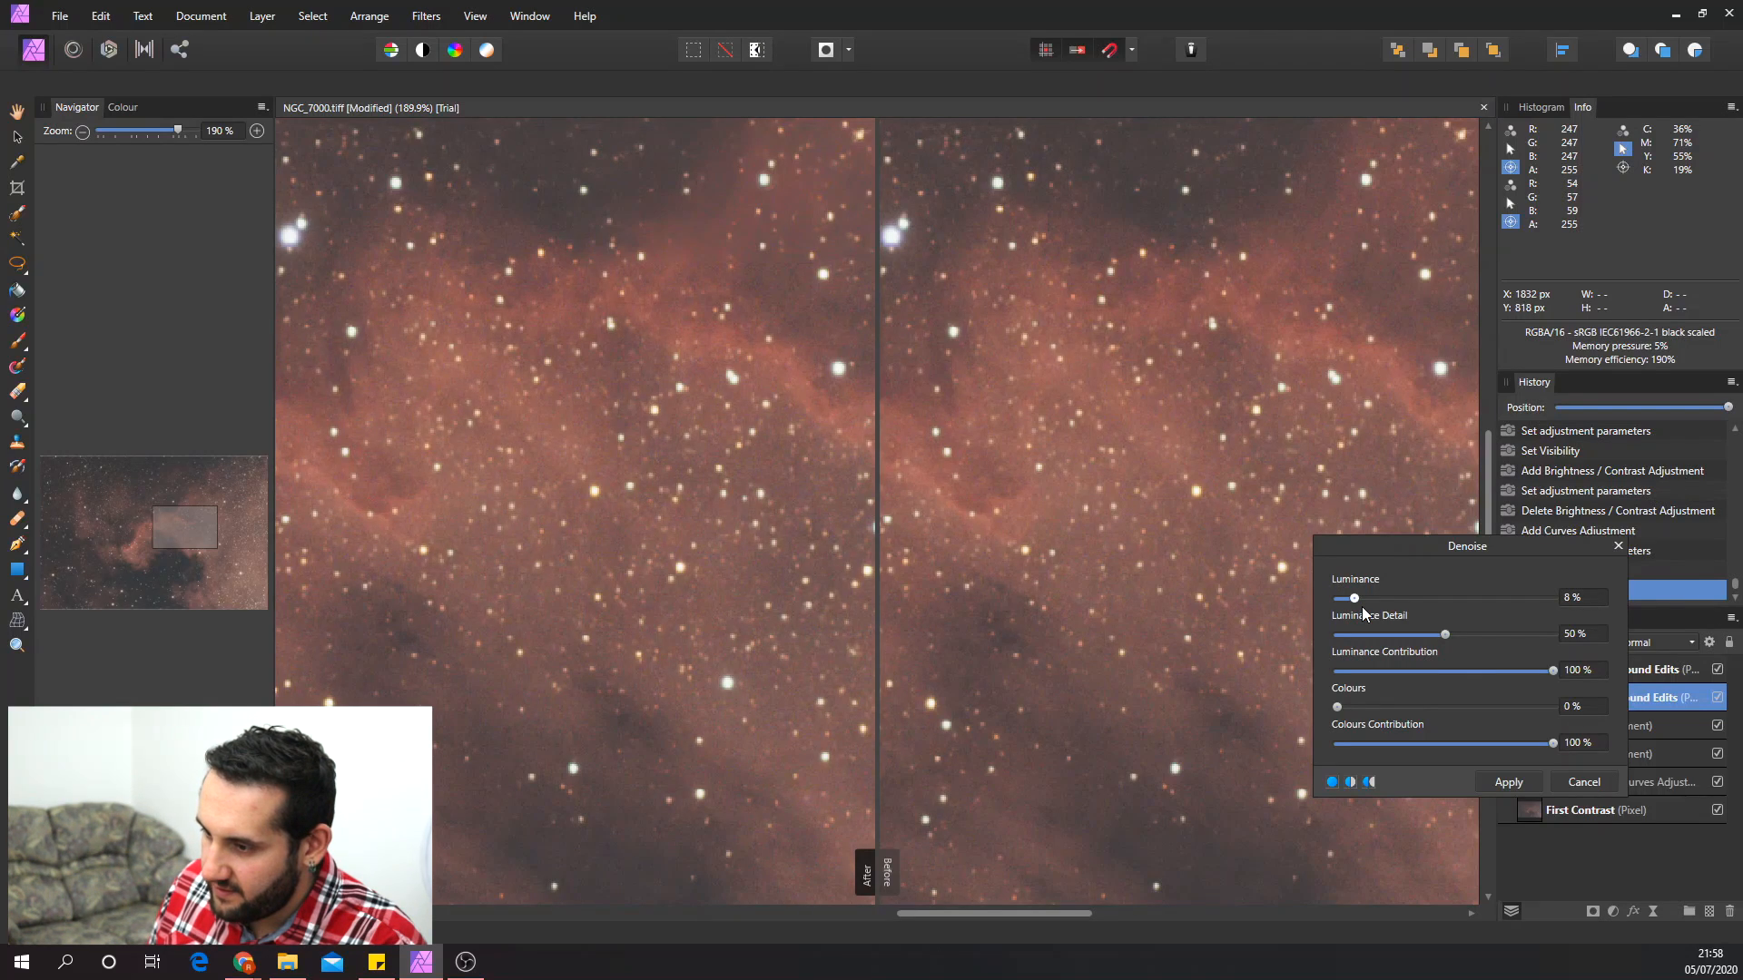
drag(1369, 608, 1366, 609)
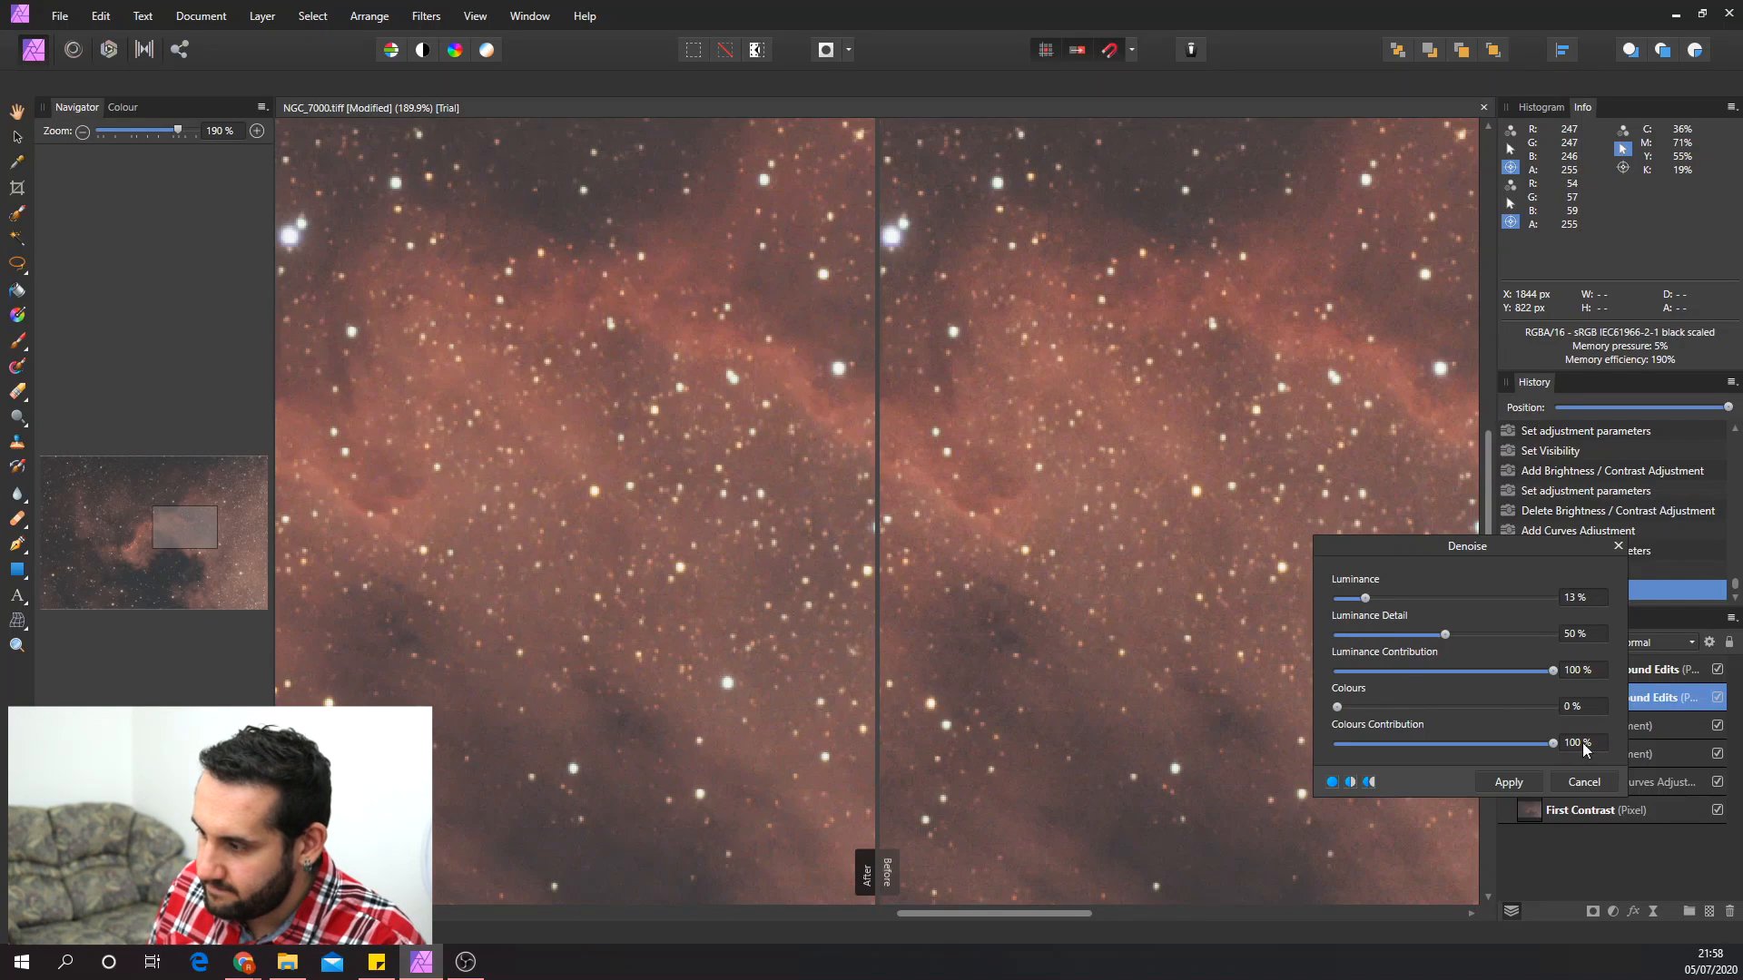
- Set the denoise Luminance to 8 %, keep Colours at 0 %, and apply the noise reduction to the foreground layer
click(1592, 600)
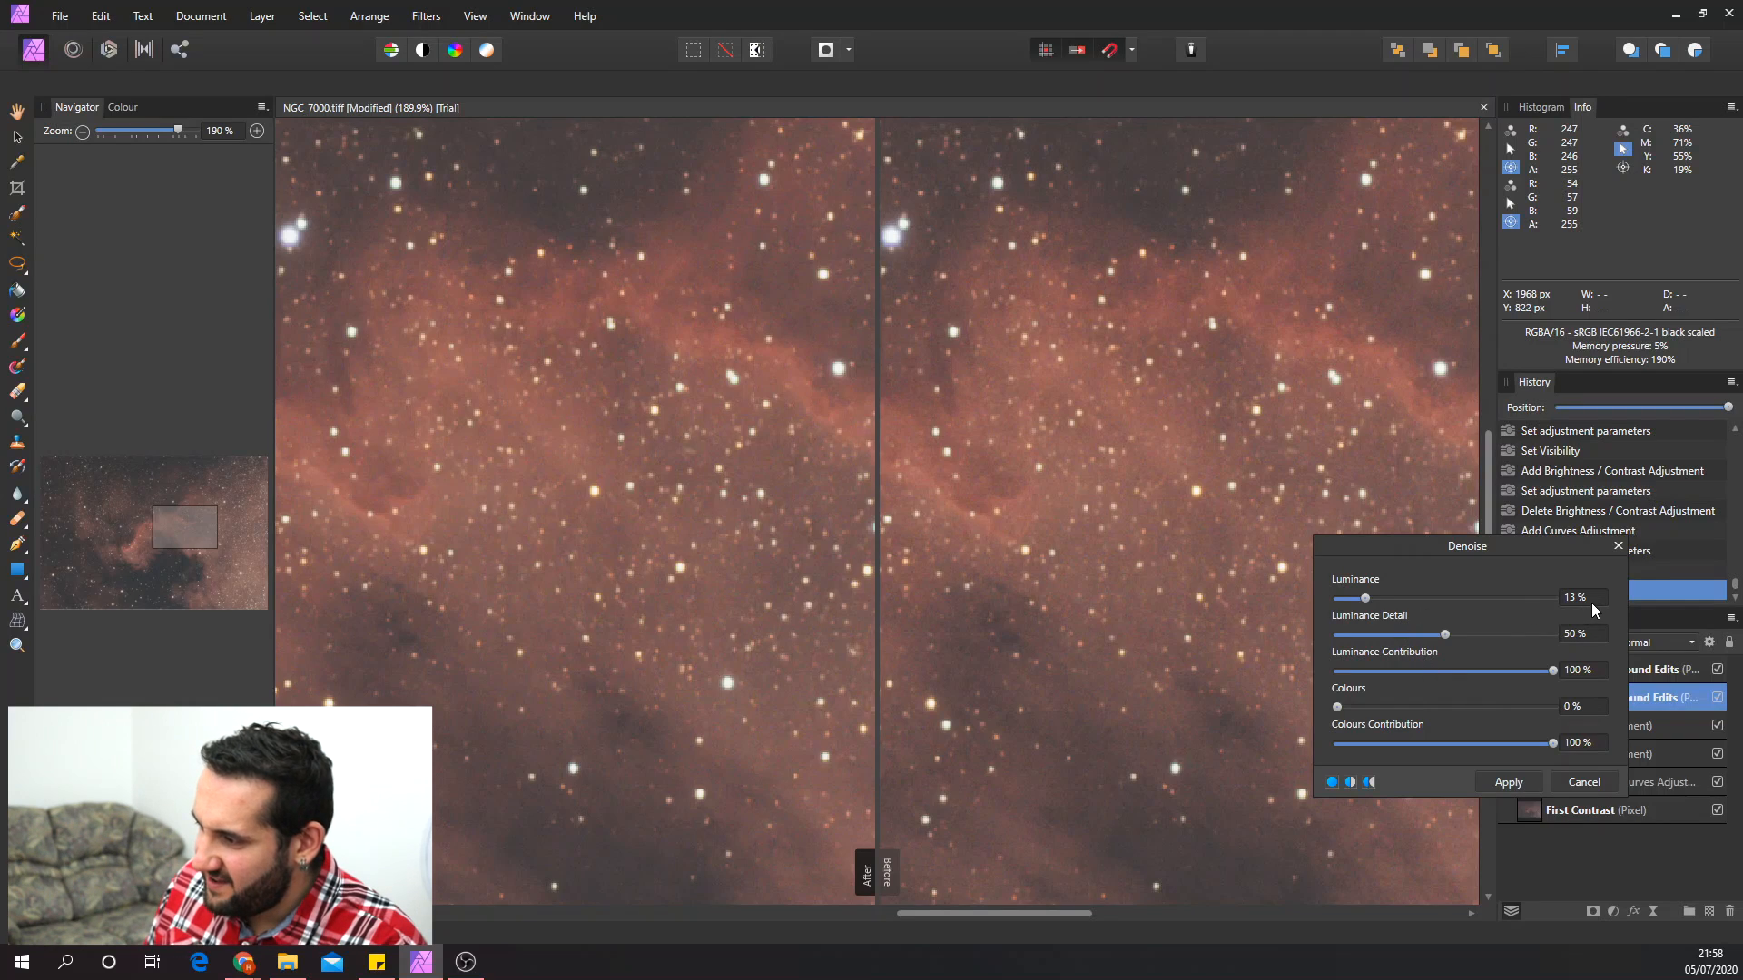
text(8)
key(Tab)
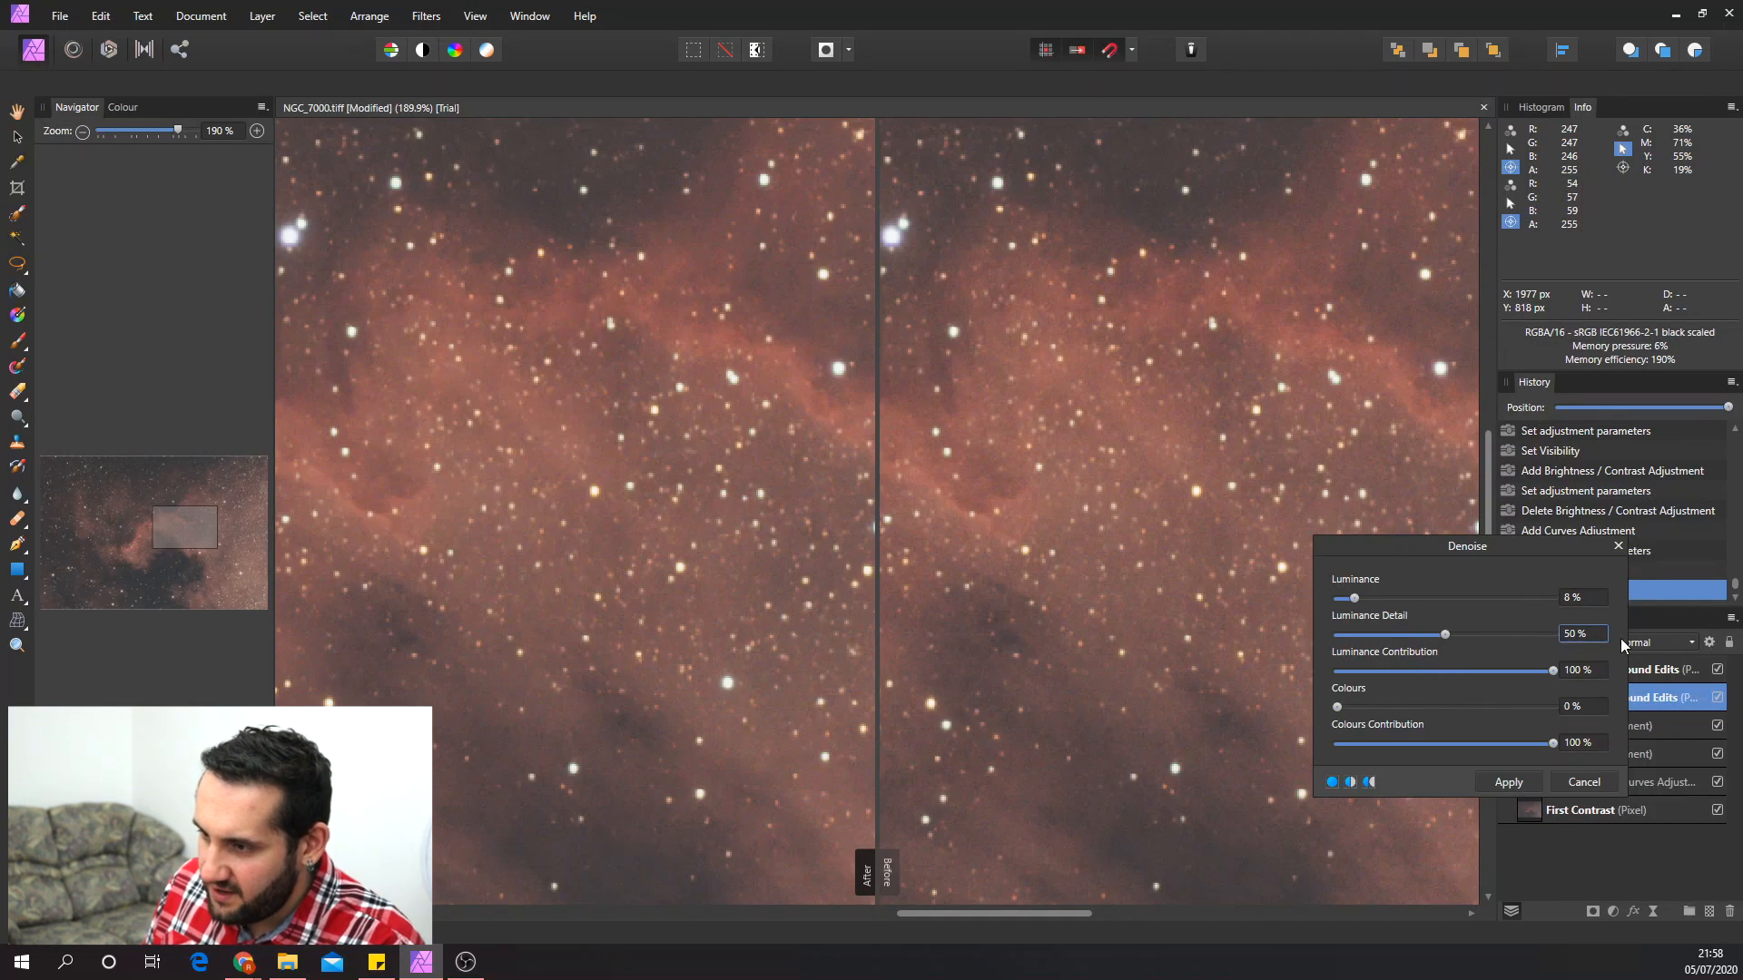
click(1339, 707)
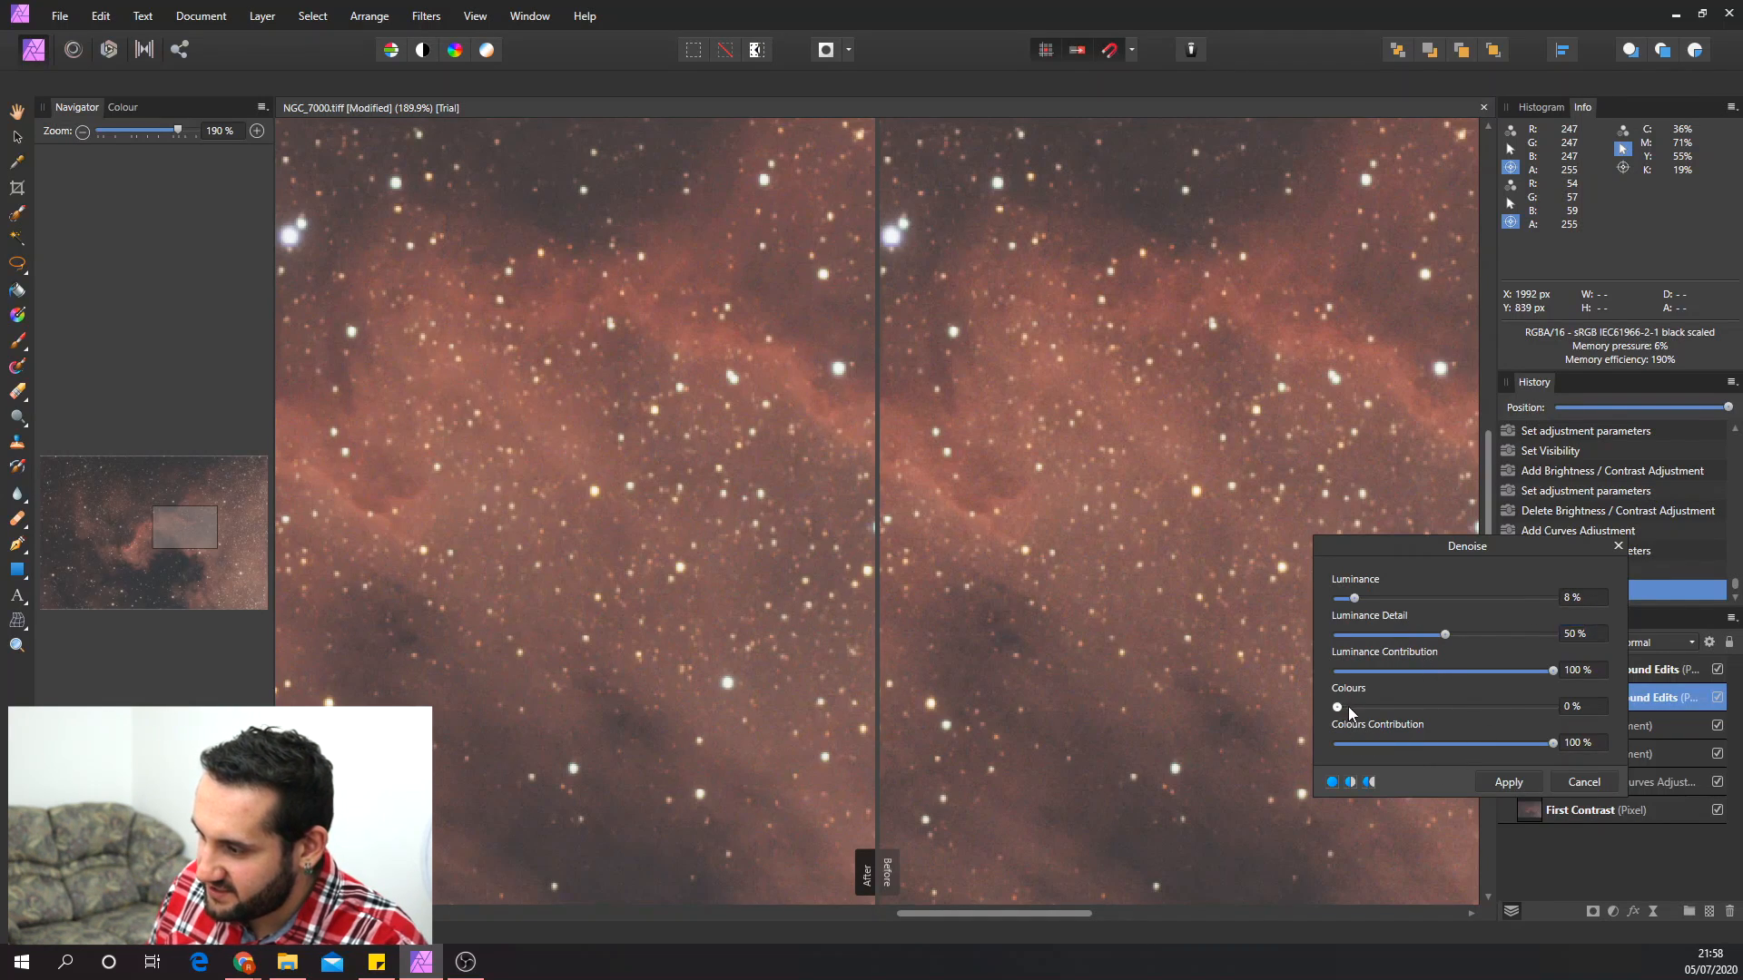
click(1523, 786)
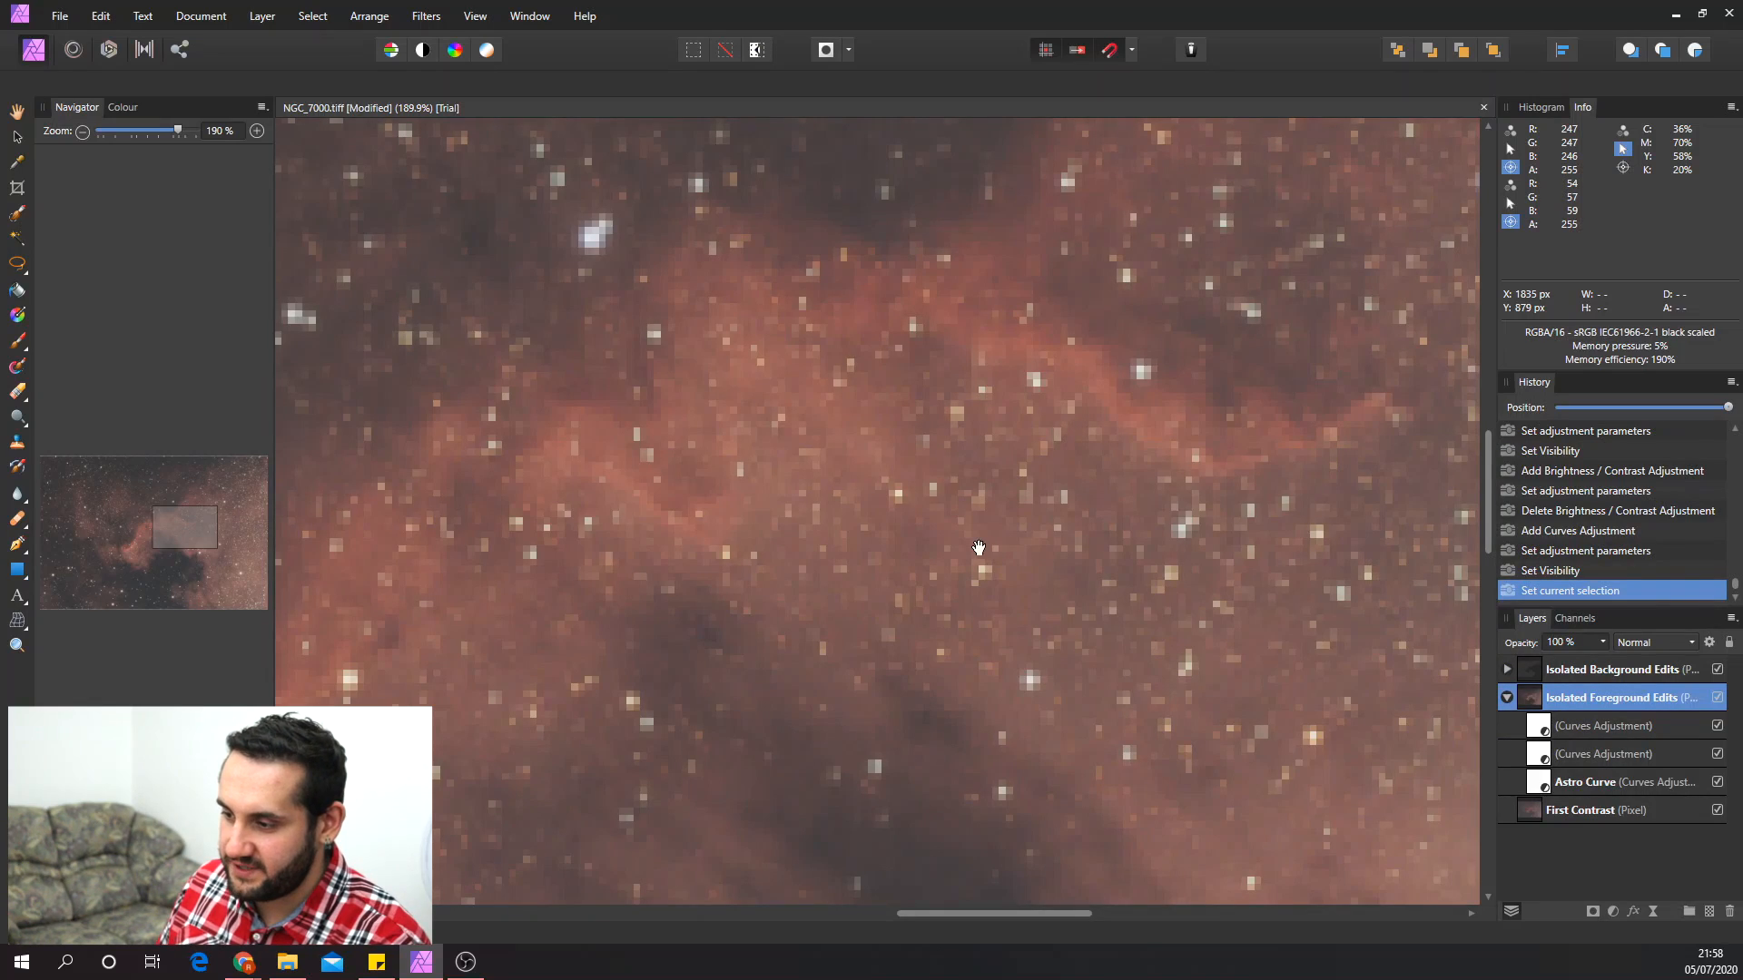
- Select the Isolated Background Edits layer, collapse the foreground layer, and merge all visible layers into a new pixel layer on top
key(h)
scroll(998, 604, down, 4)
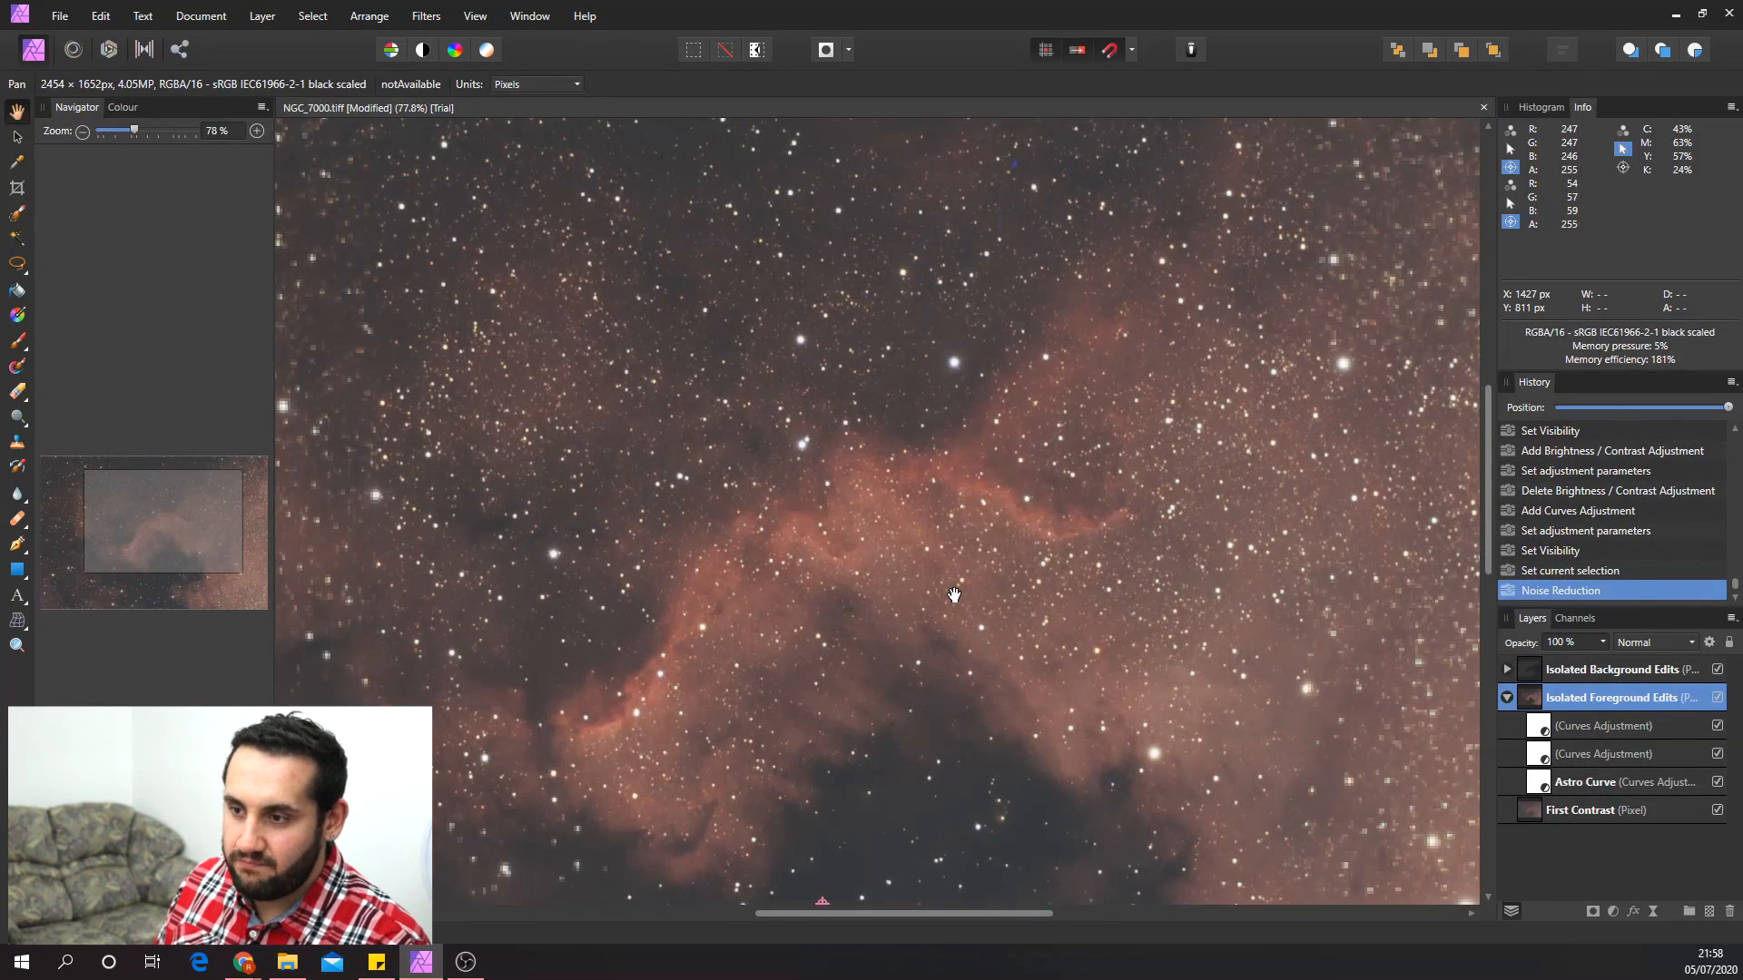
scroll(962, 586, down, 1)
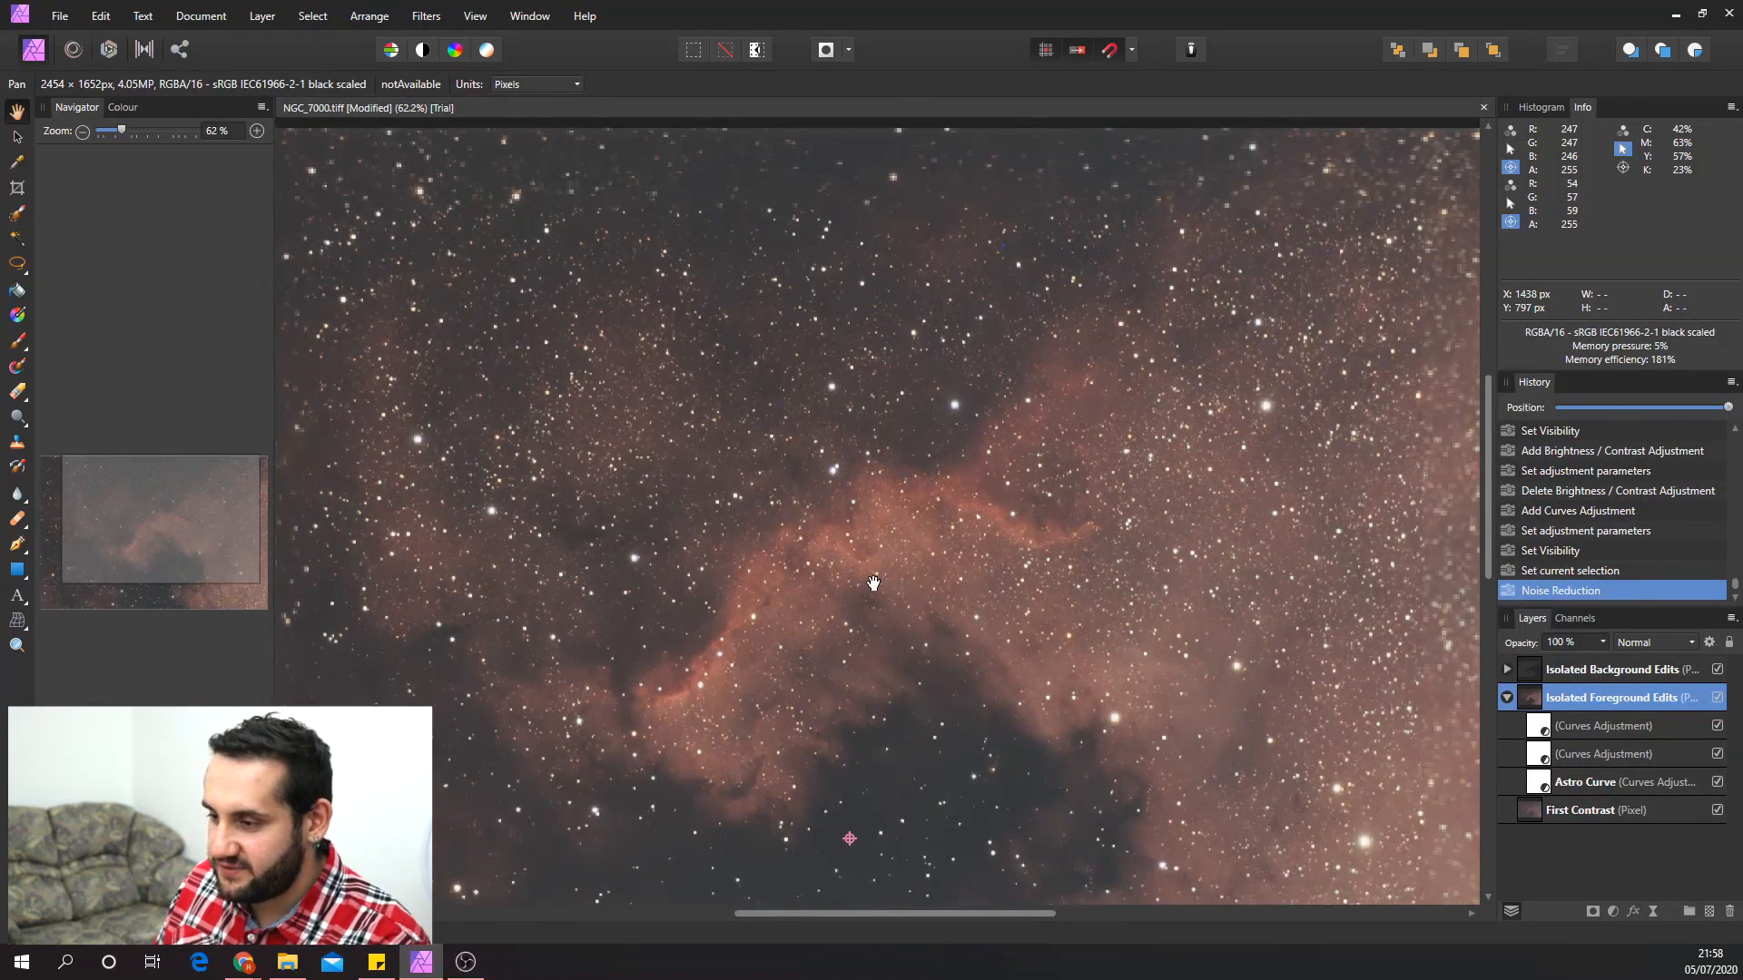
scroll(874, 582, up, 4)
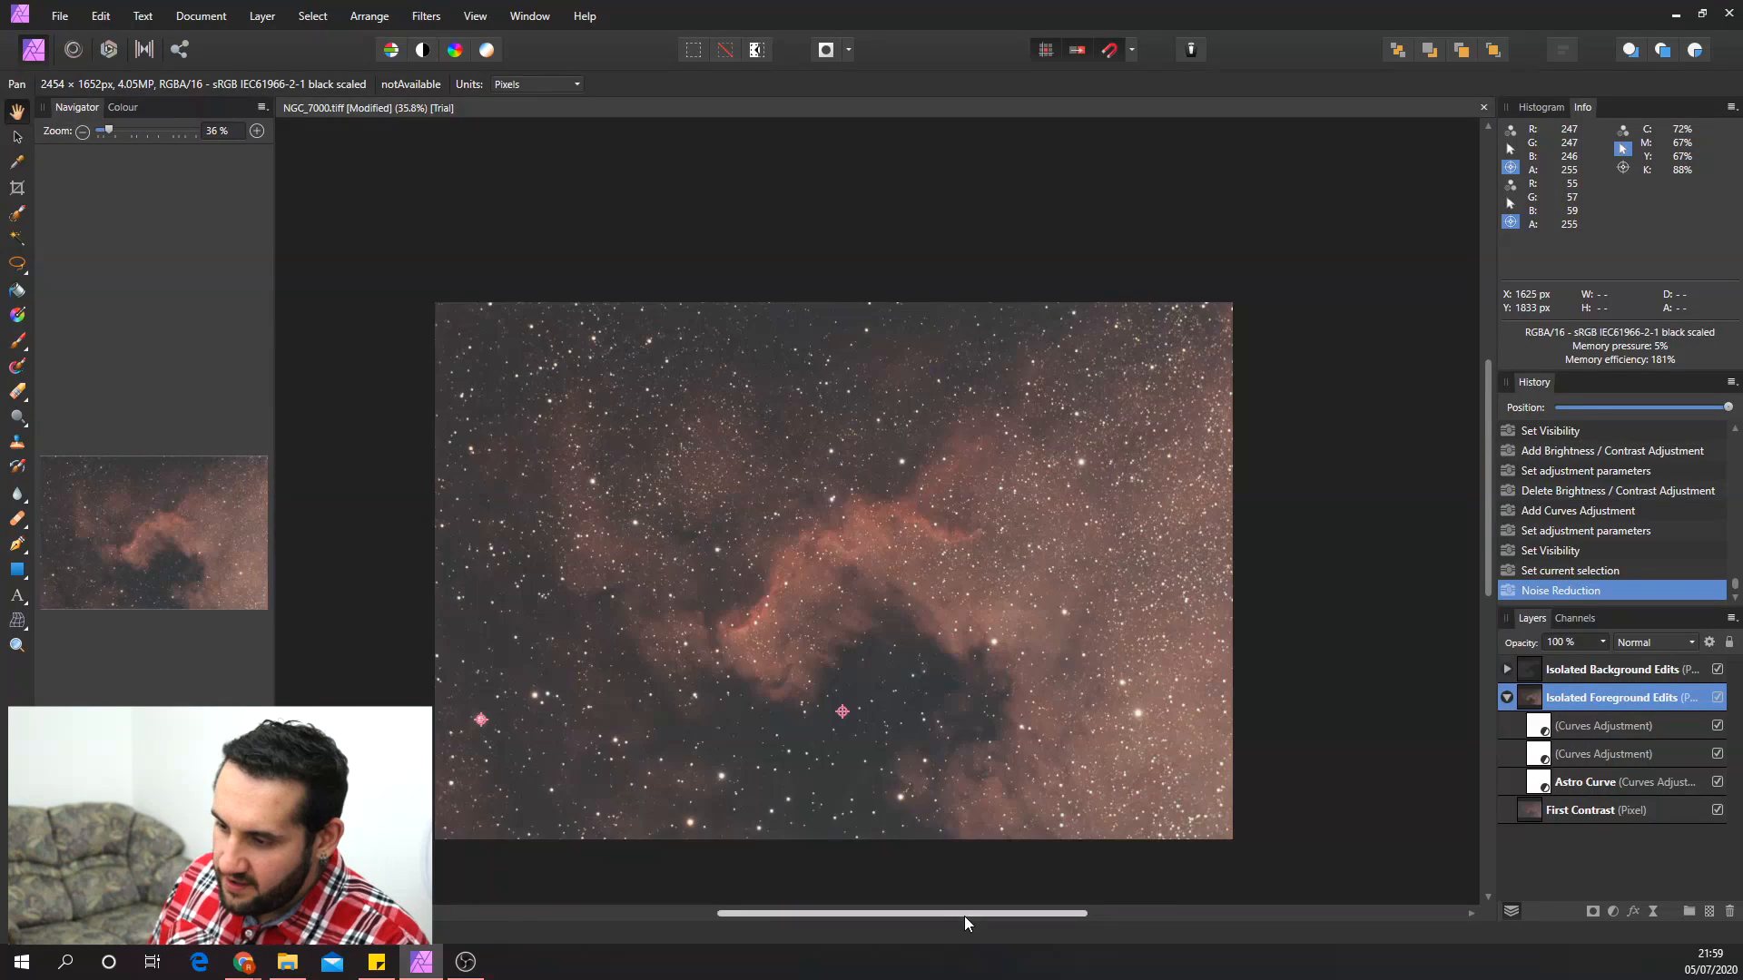
drag(964, 915, 951, 913)
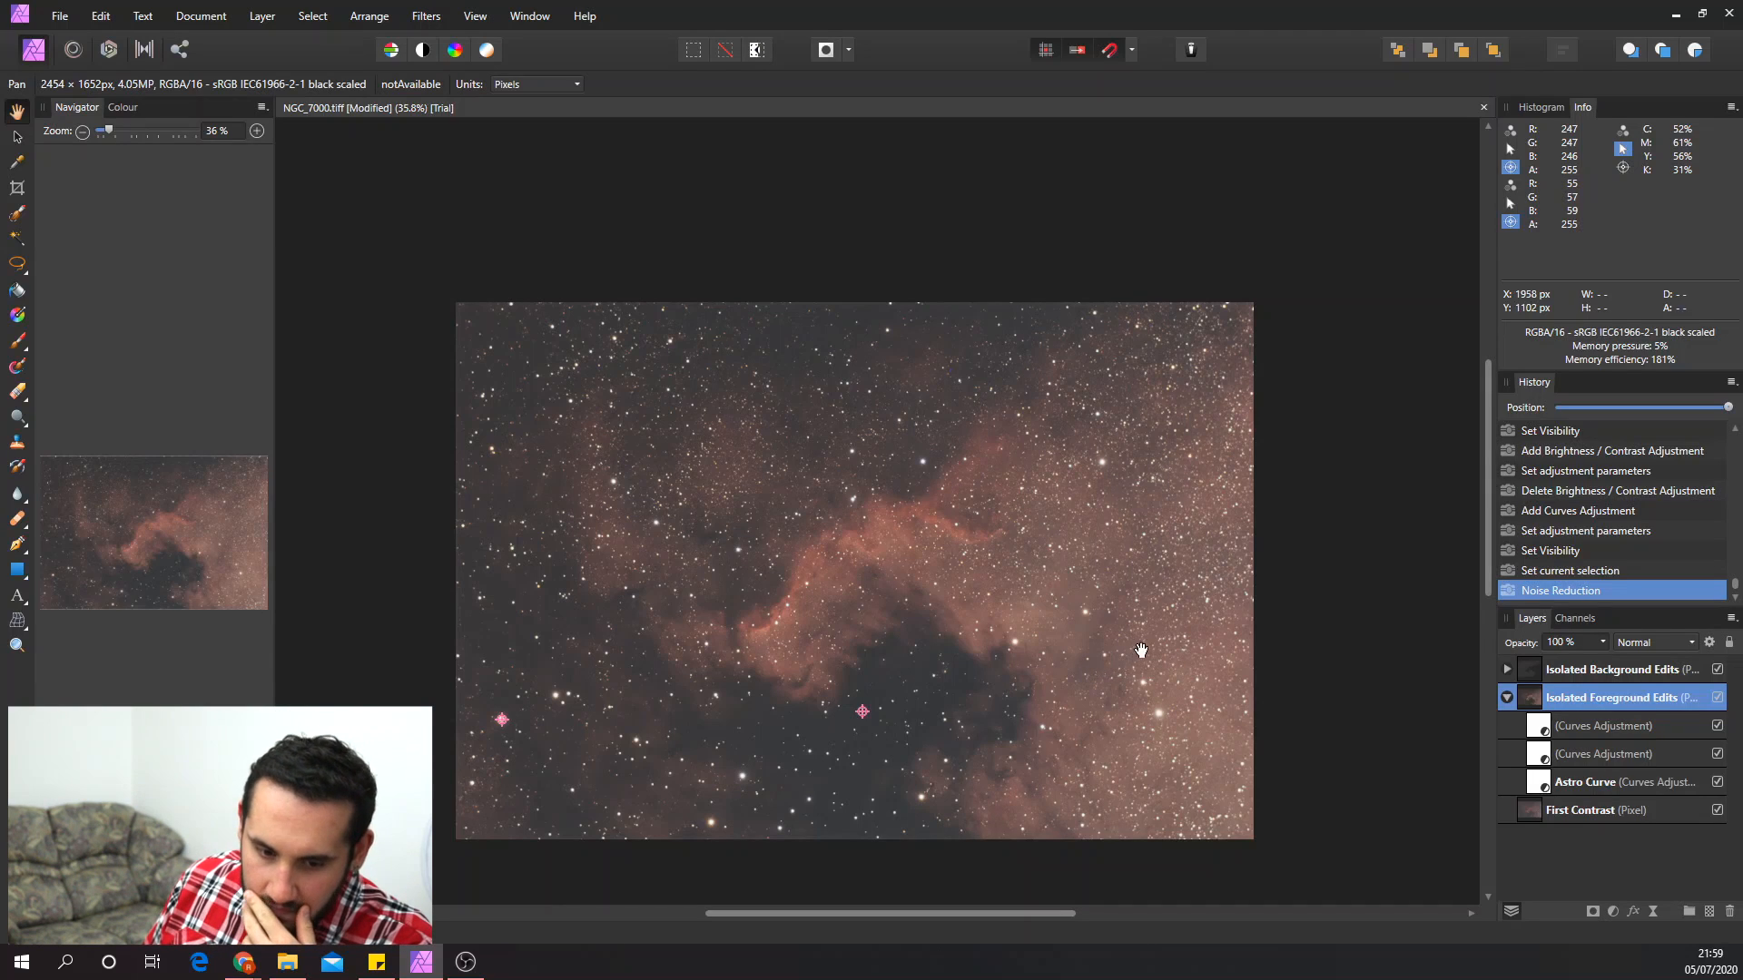
click(1672, 672)
click(1508, 697)
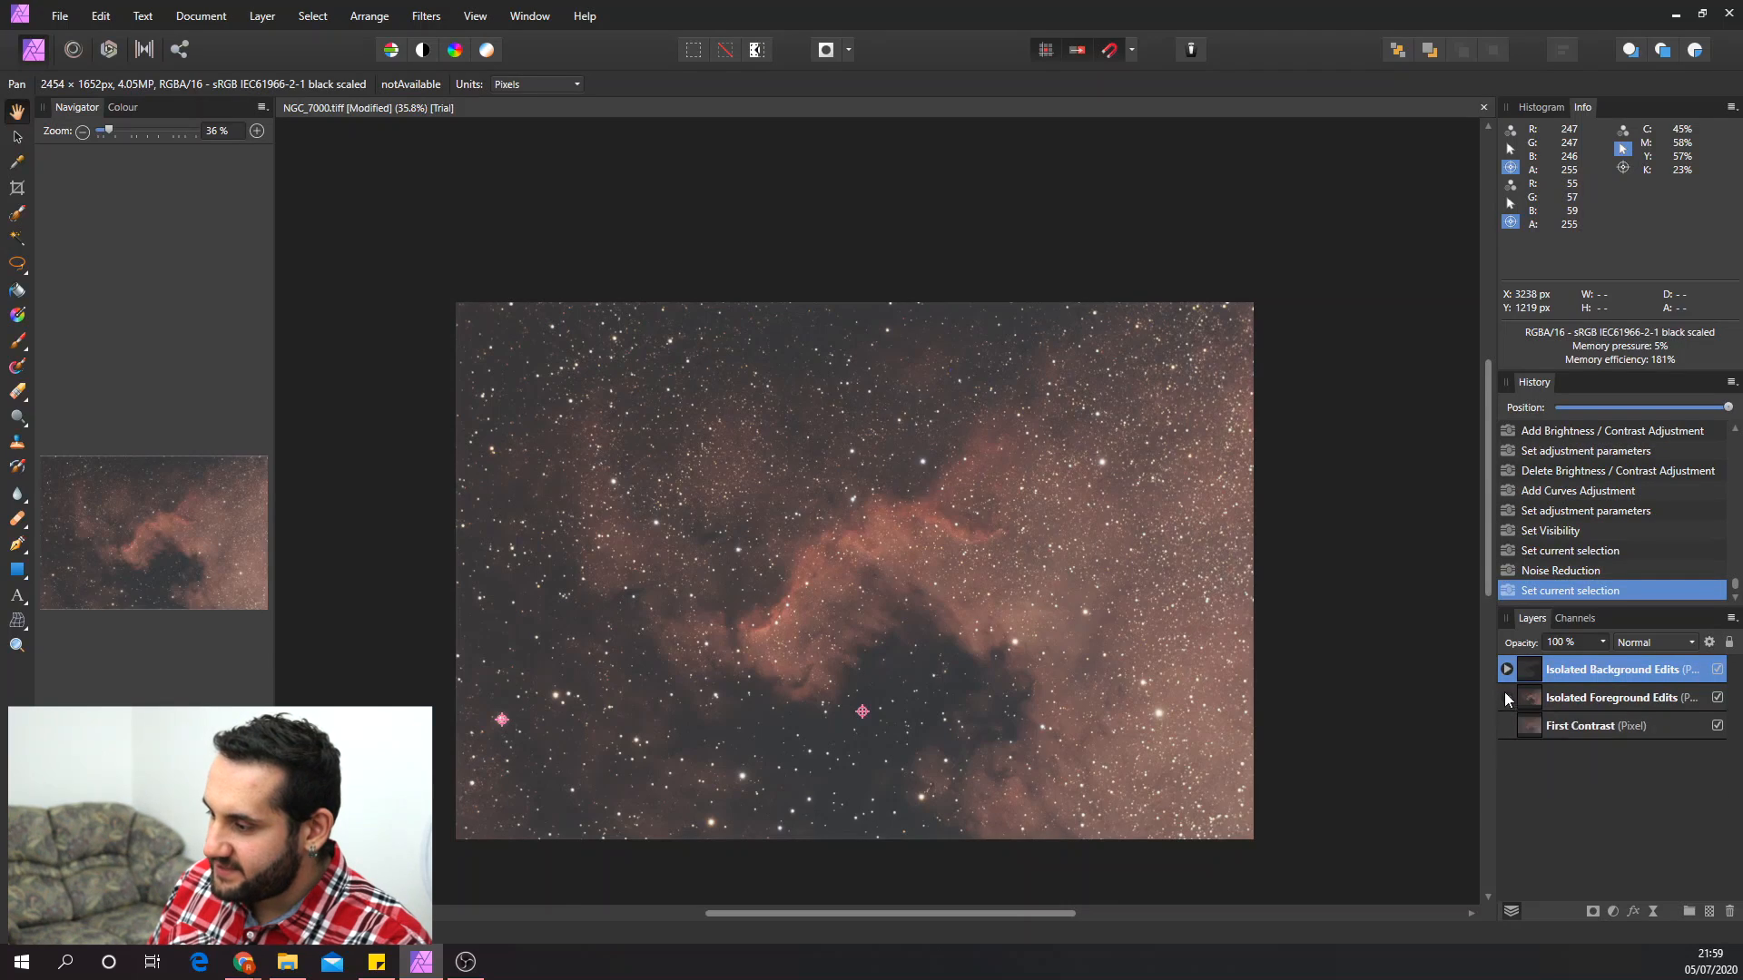
click(262, 16)
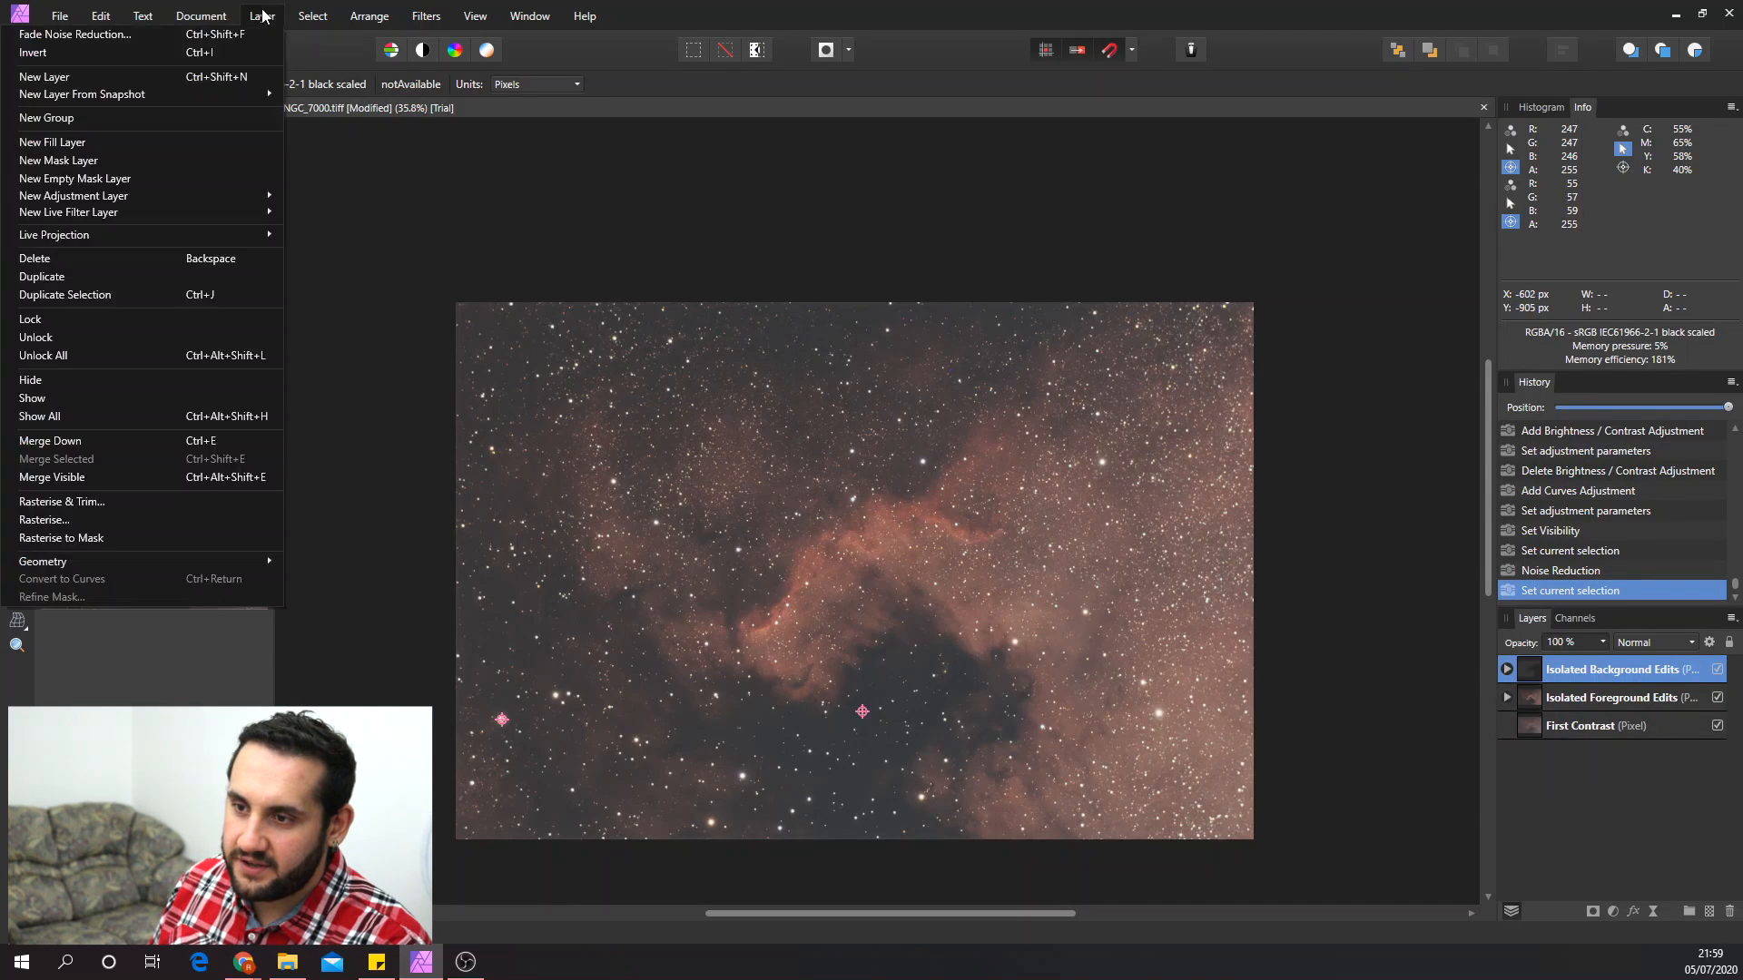
click(60, 479)
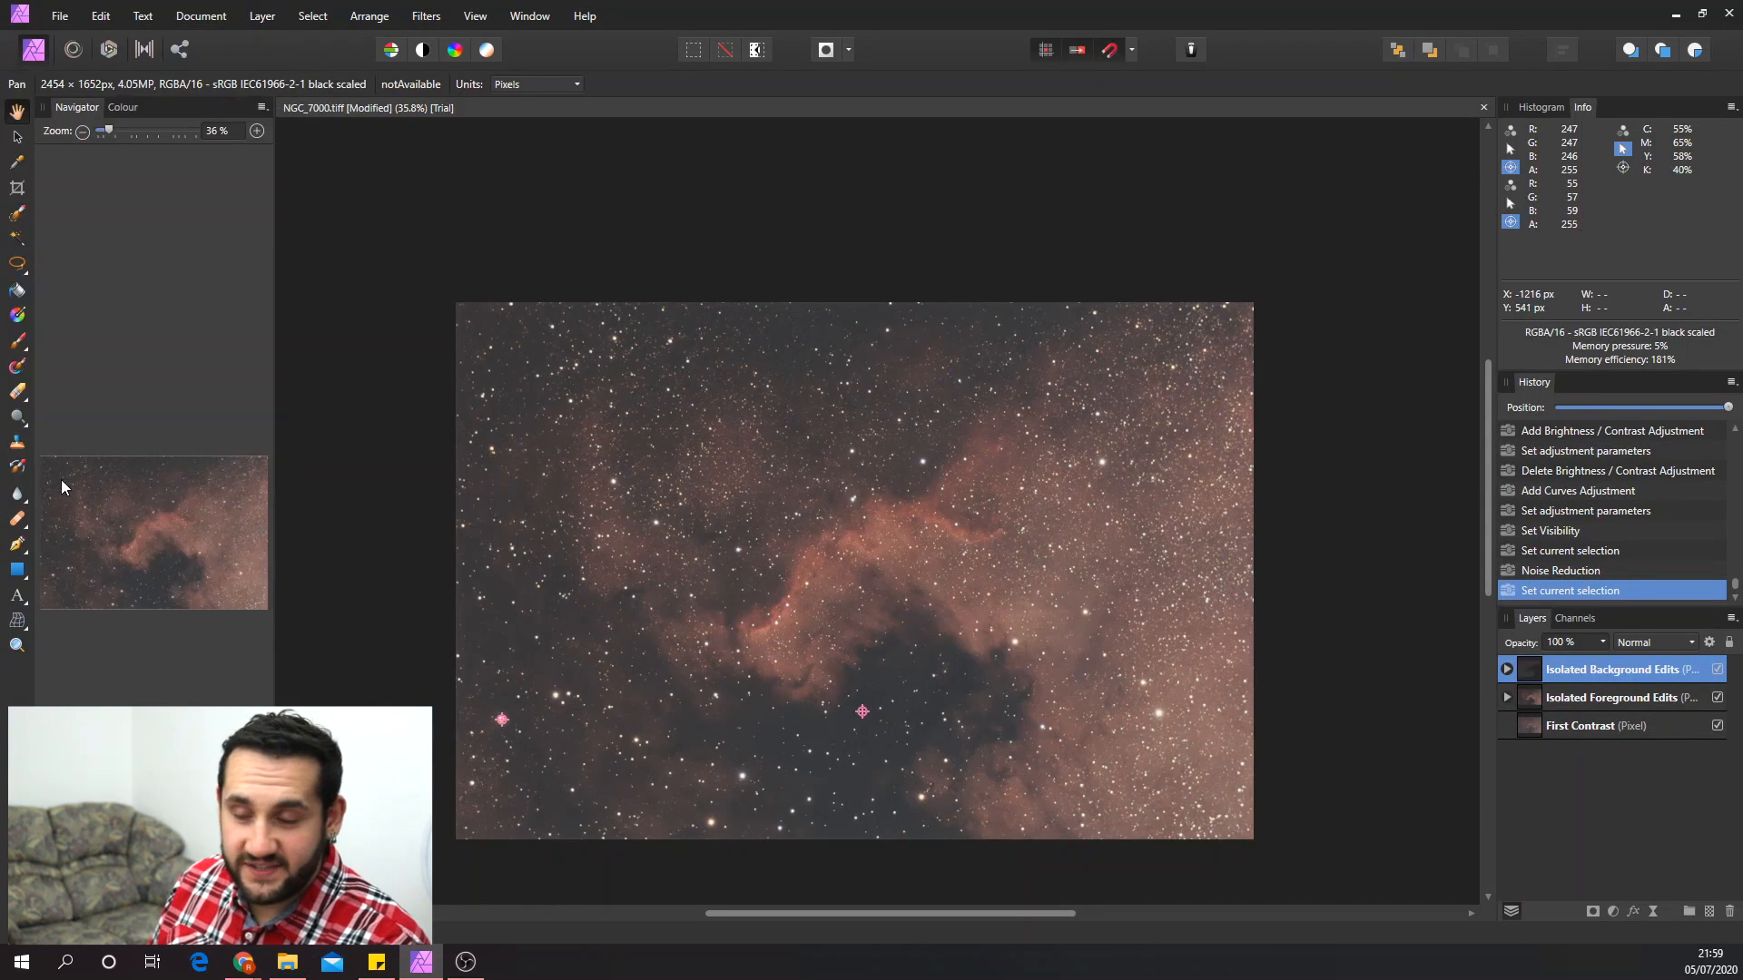
- Set up the Clone Brush for the blue streak artefact above the nebula, with a width of 20.1 px and 20 % hardness
scroll(820, 542, up, 1)
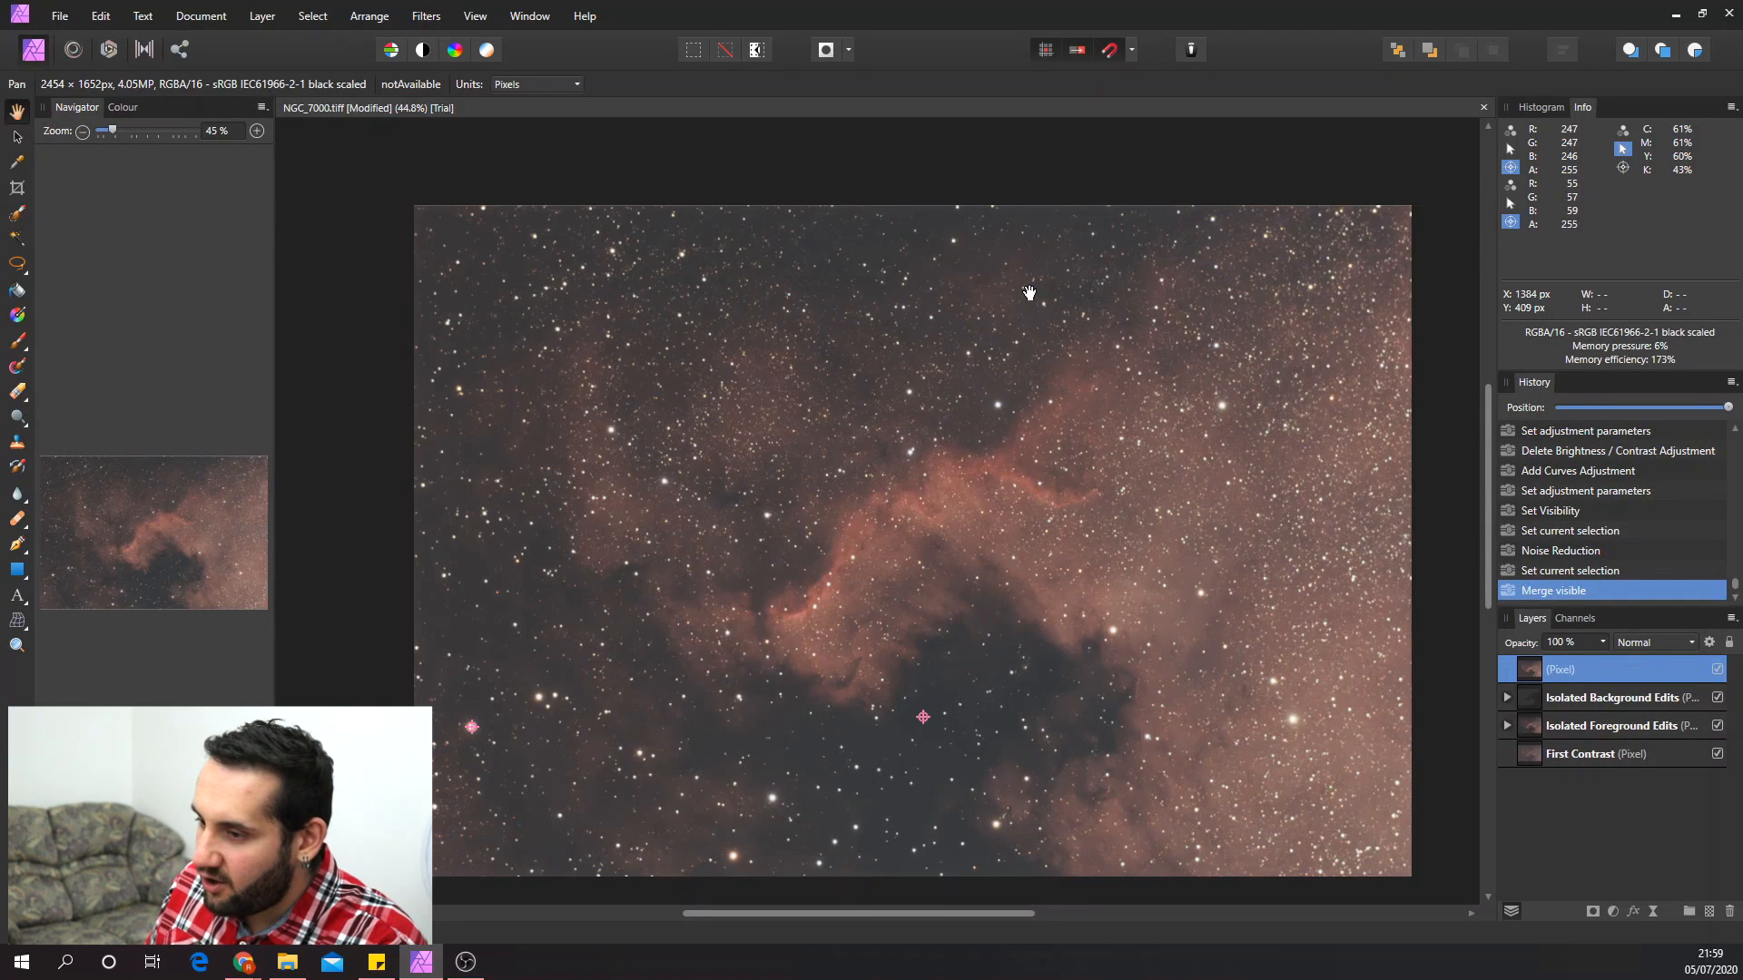
scroll(1044, 295, up, 5)
scroll(998, 363, up, 3)
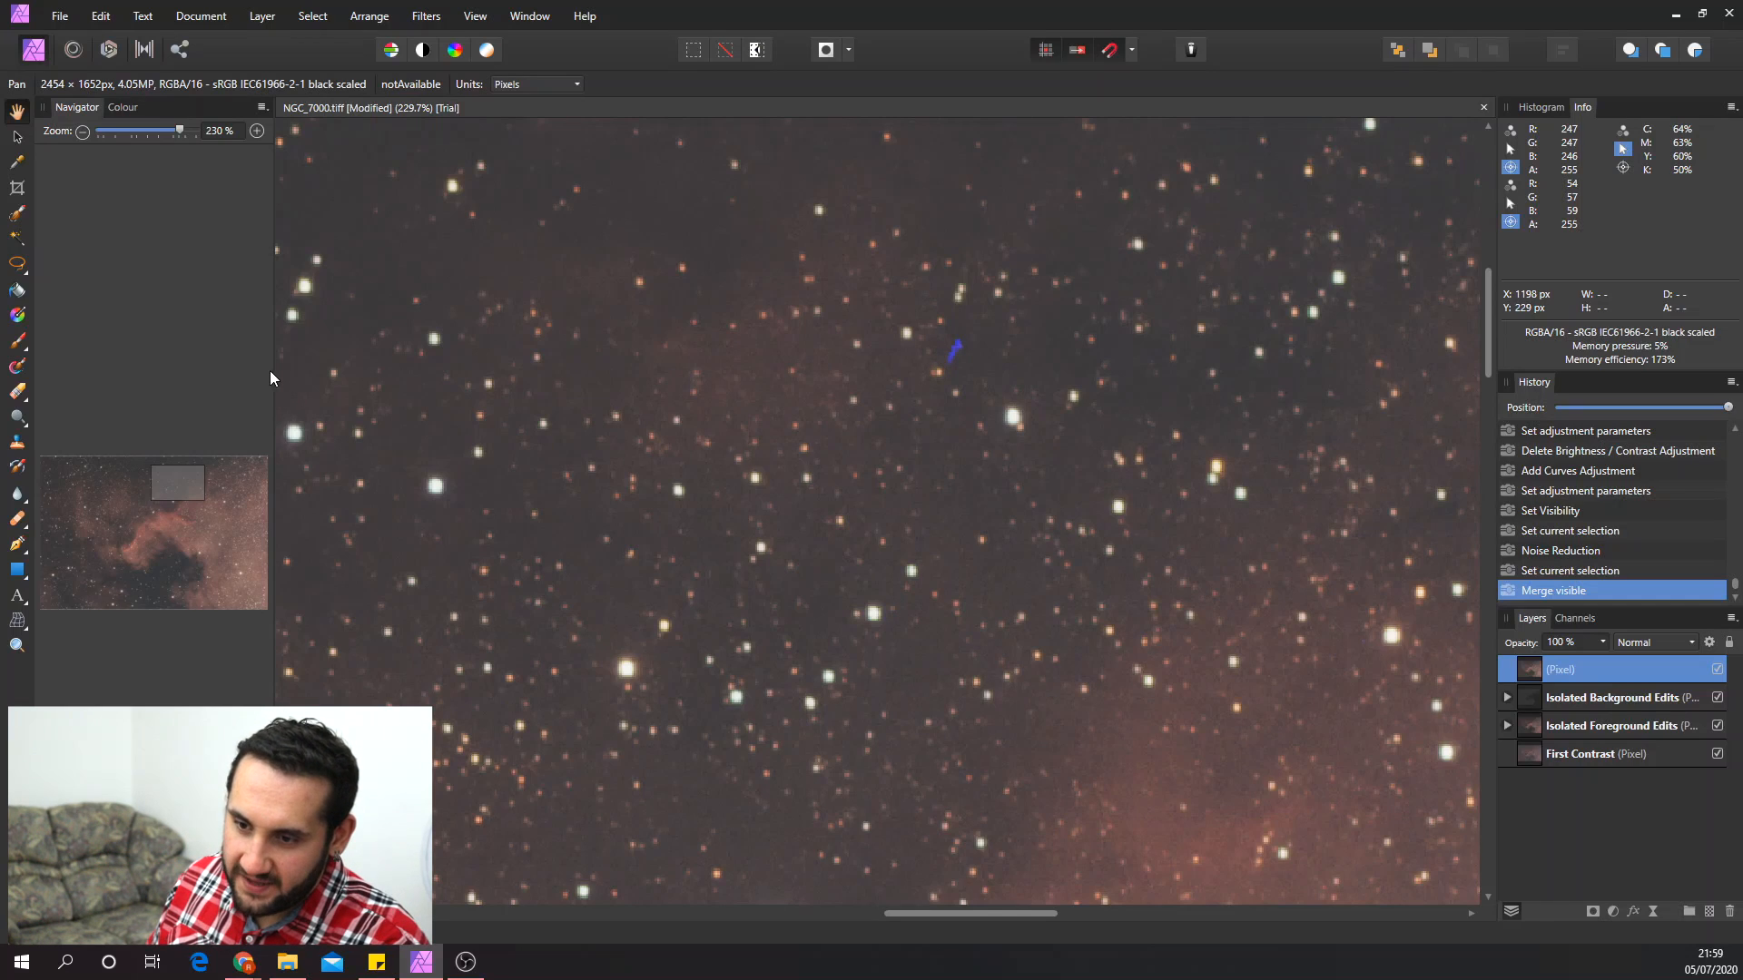
click(18, 445)
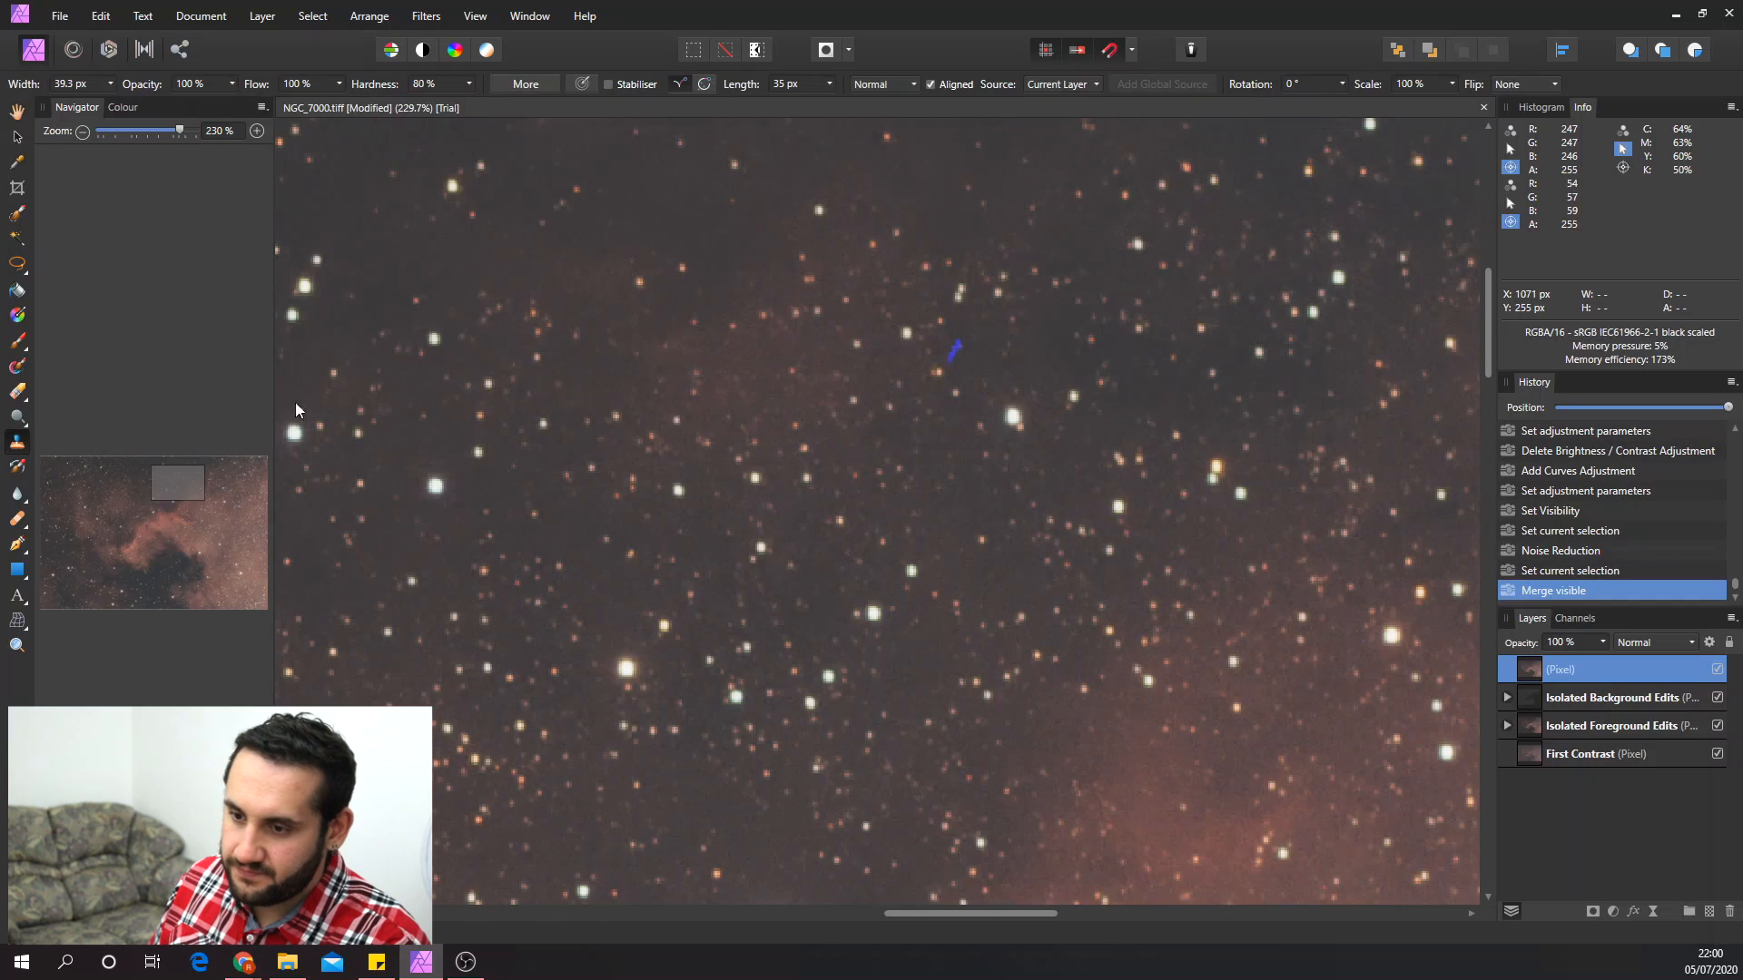
key(bracketleft)
key(bracketleft)
key(bracketleft)
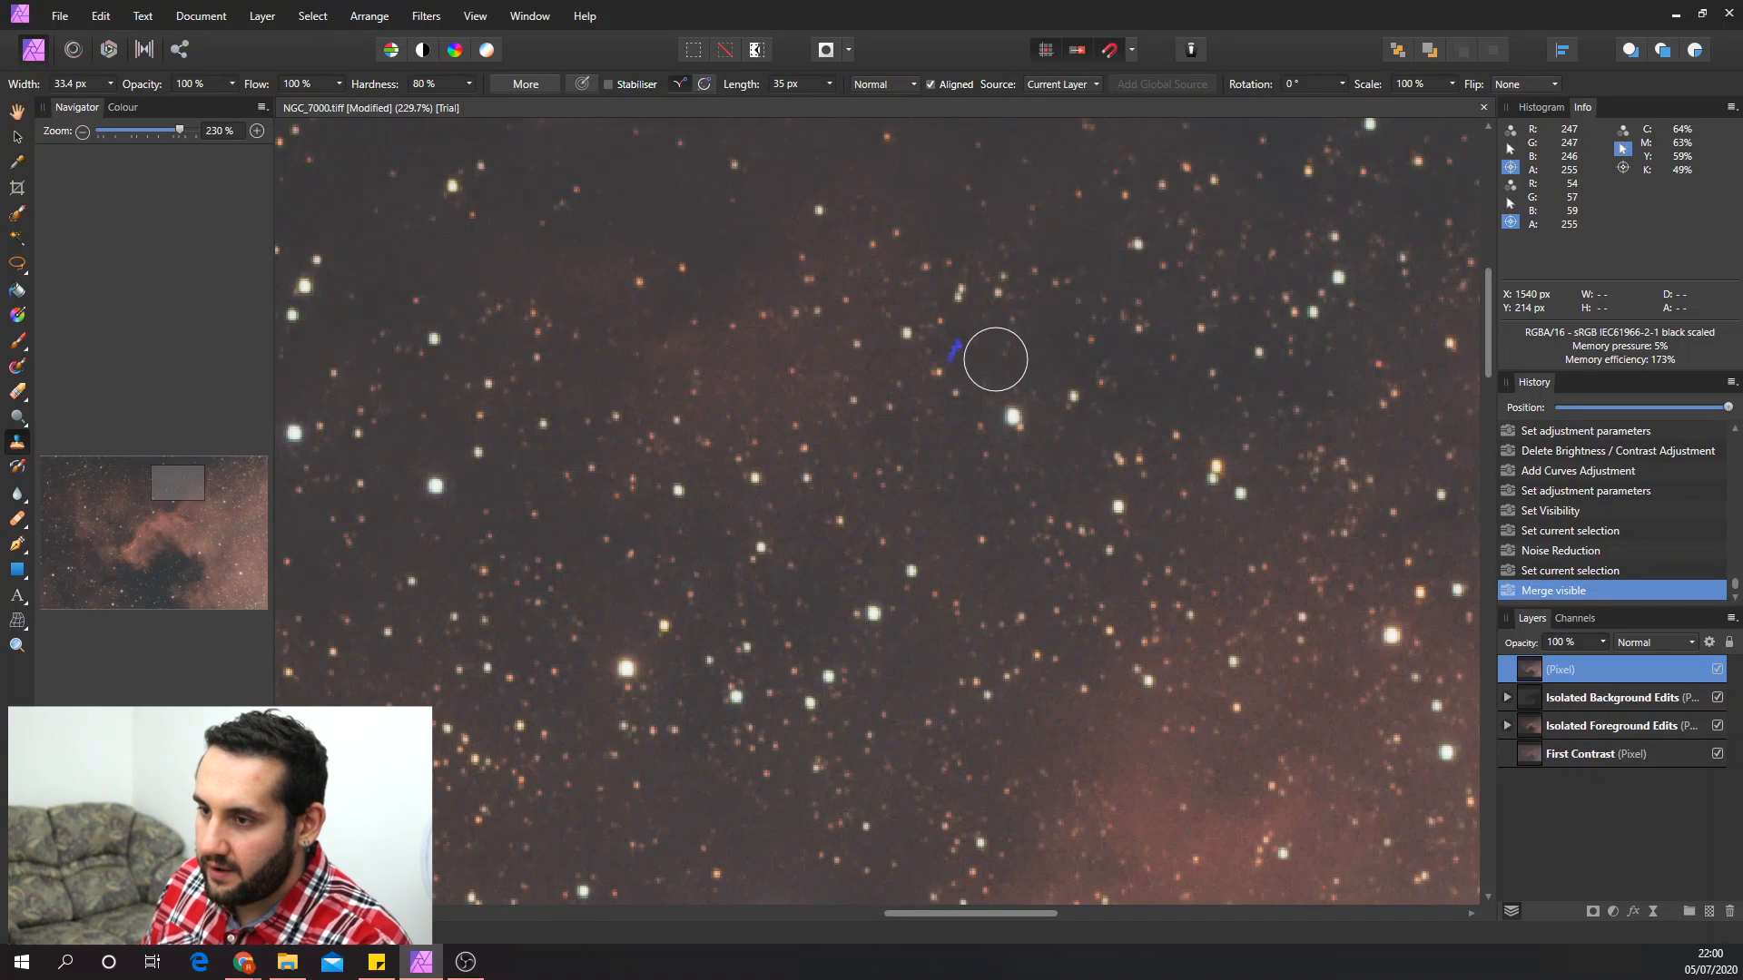
key(bracketleft)
key(bracketleft)
key(bracketleft)
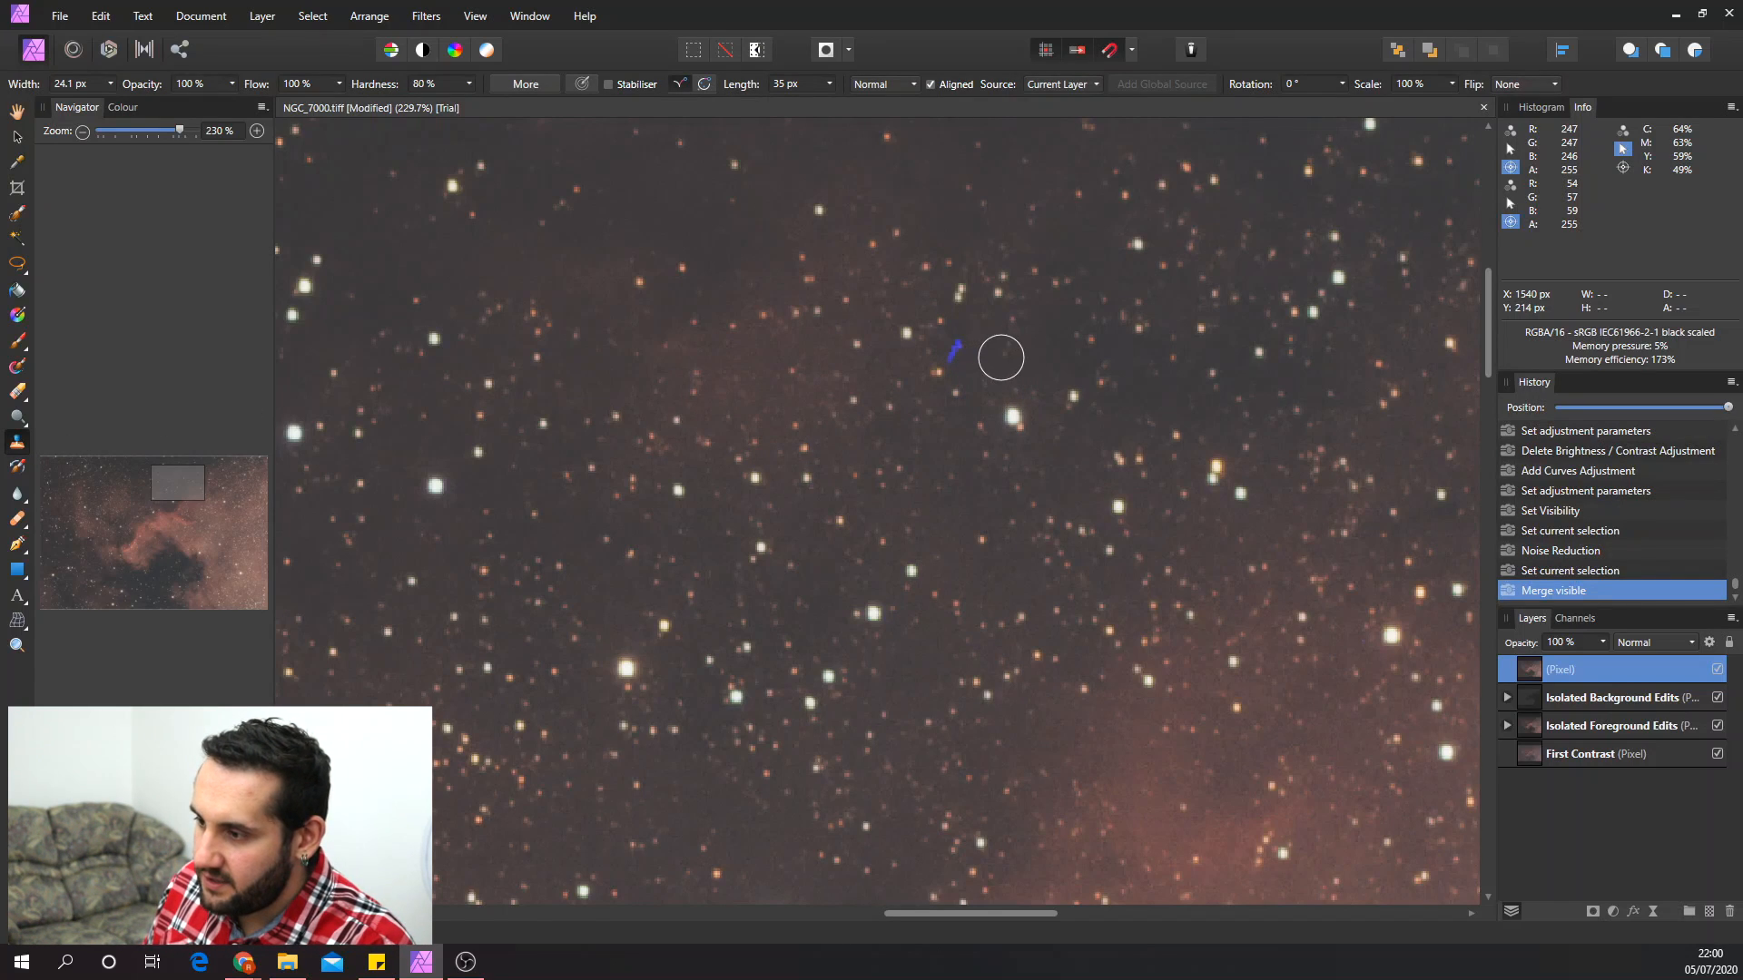
key(bracketleft)
key(bracketright)
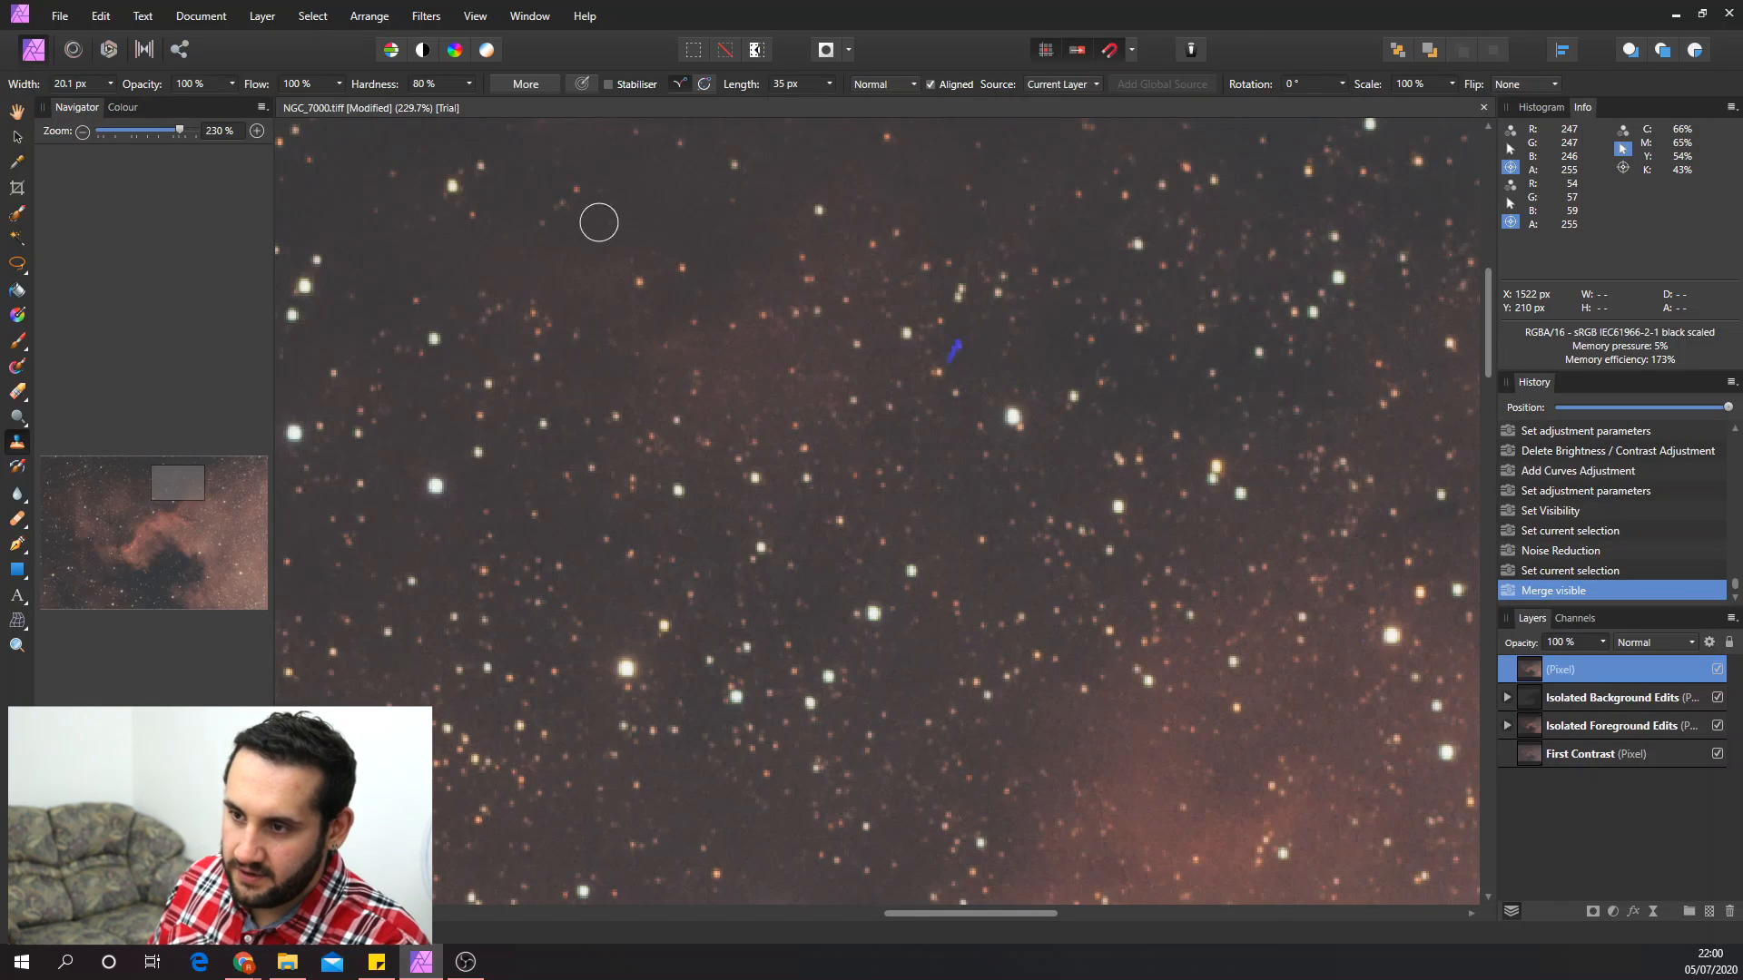
click(444, 84)
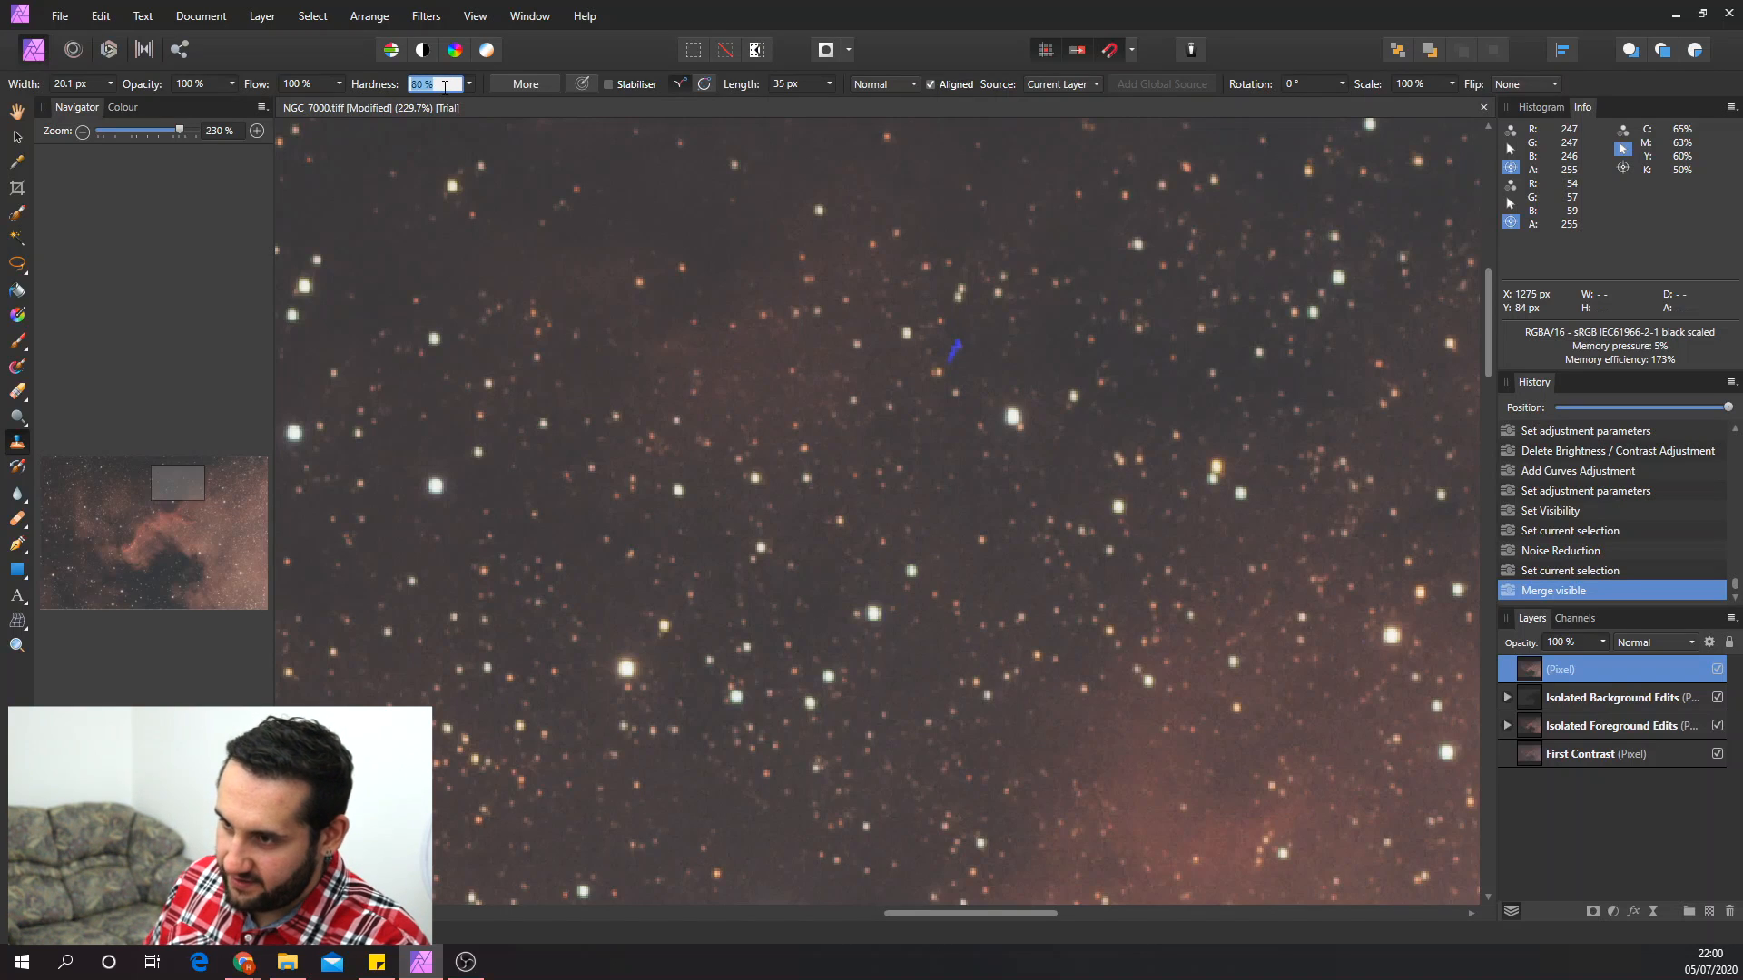
text(20)
key(Return)
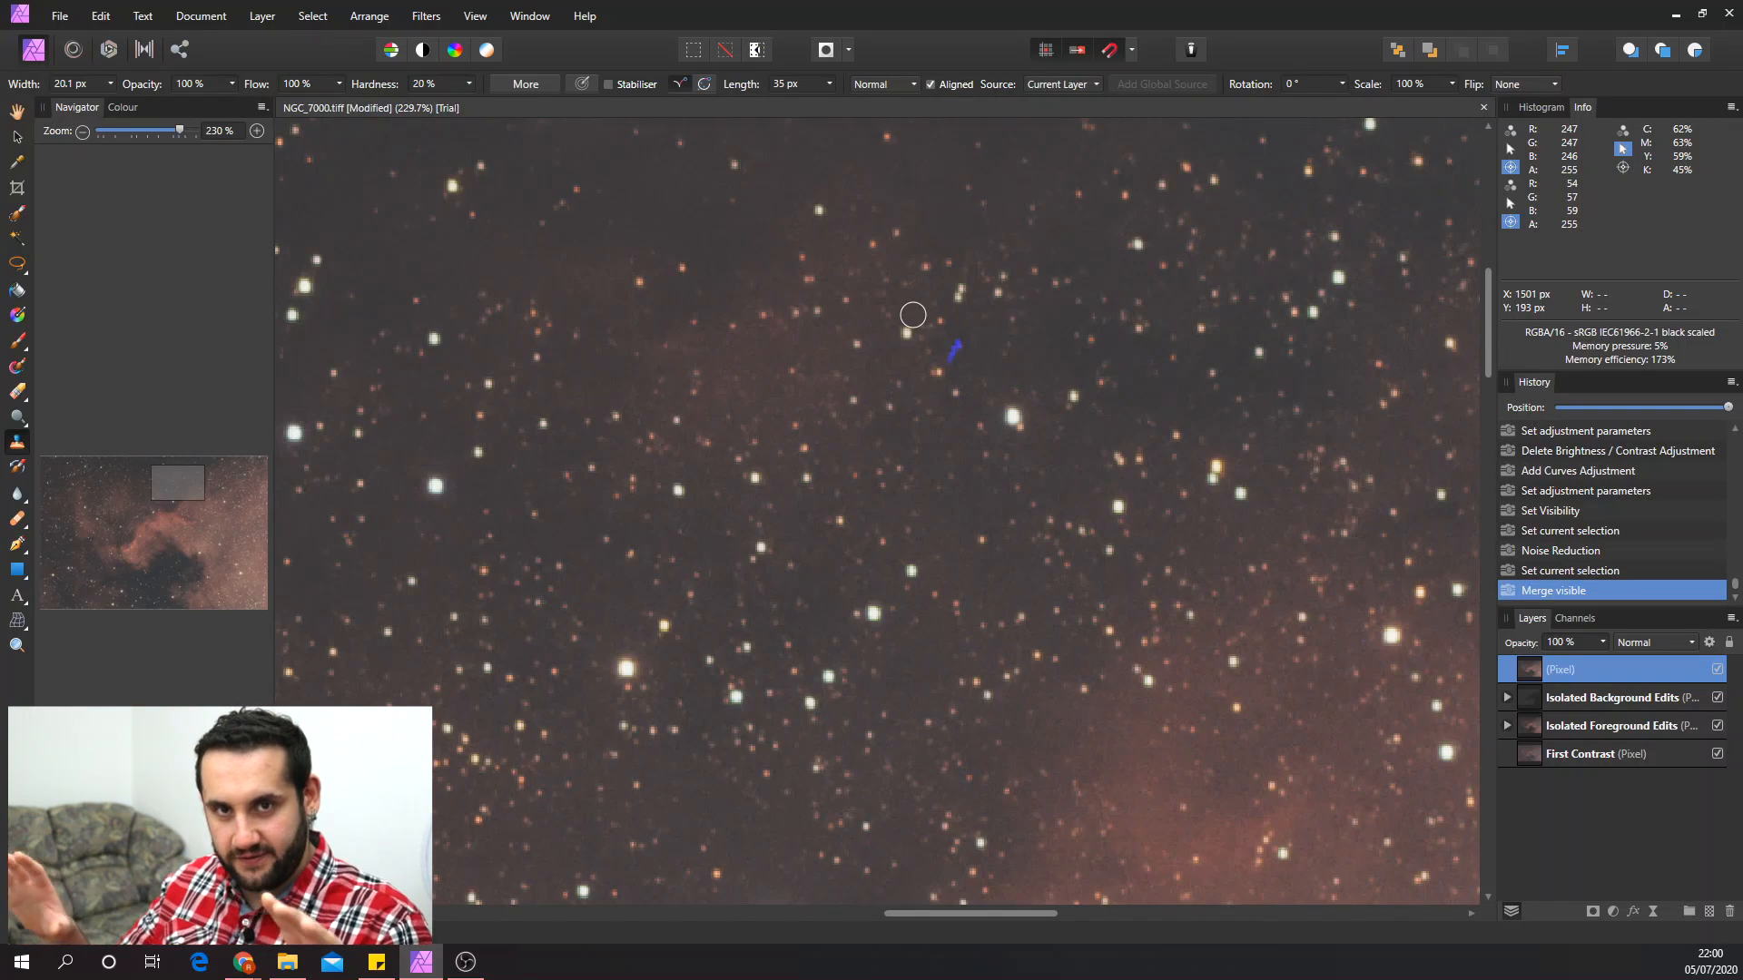
- Rename the new top pixel layer as Merged Layer
double_click(1561, 671)
text(Merged Layher)
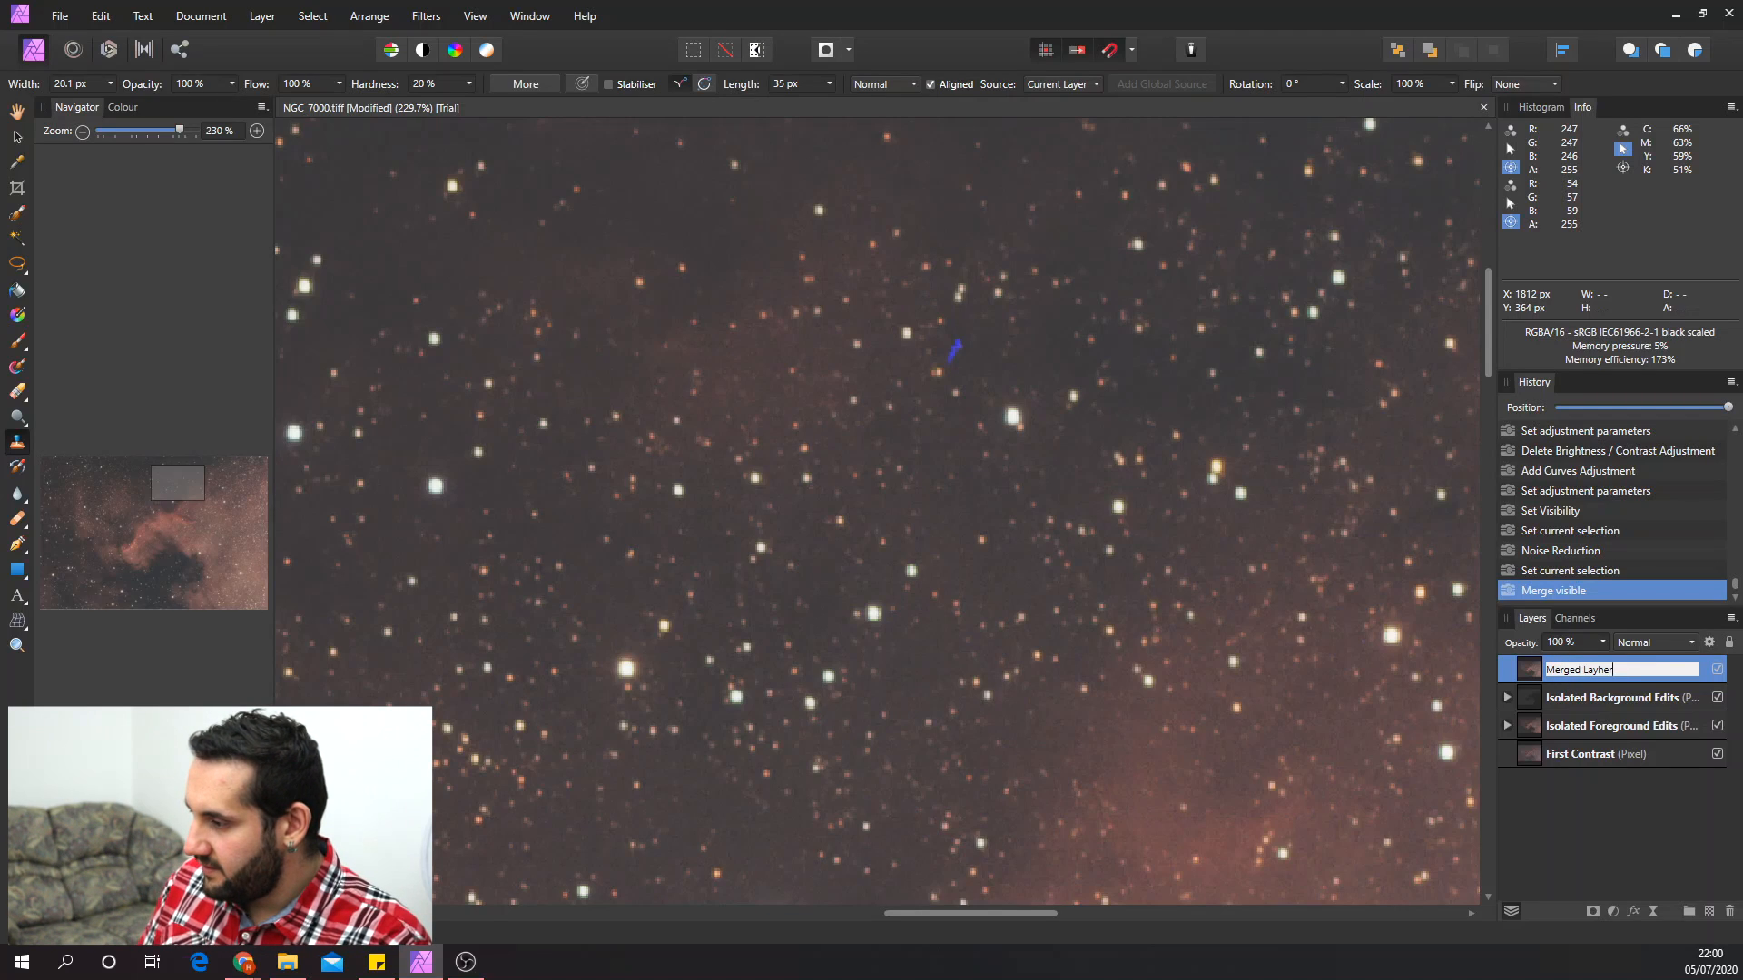
key(BackSpace)
text(er)
key(Return)
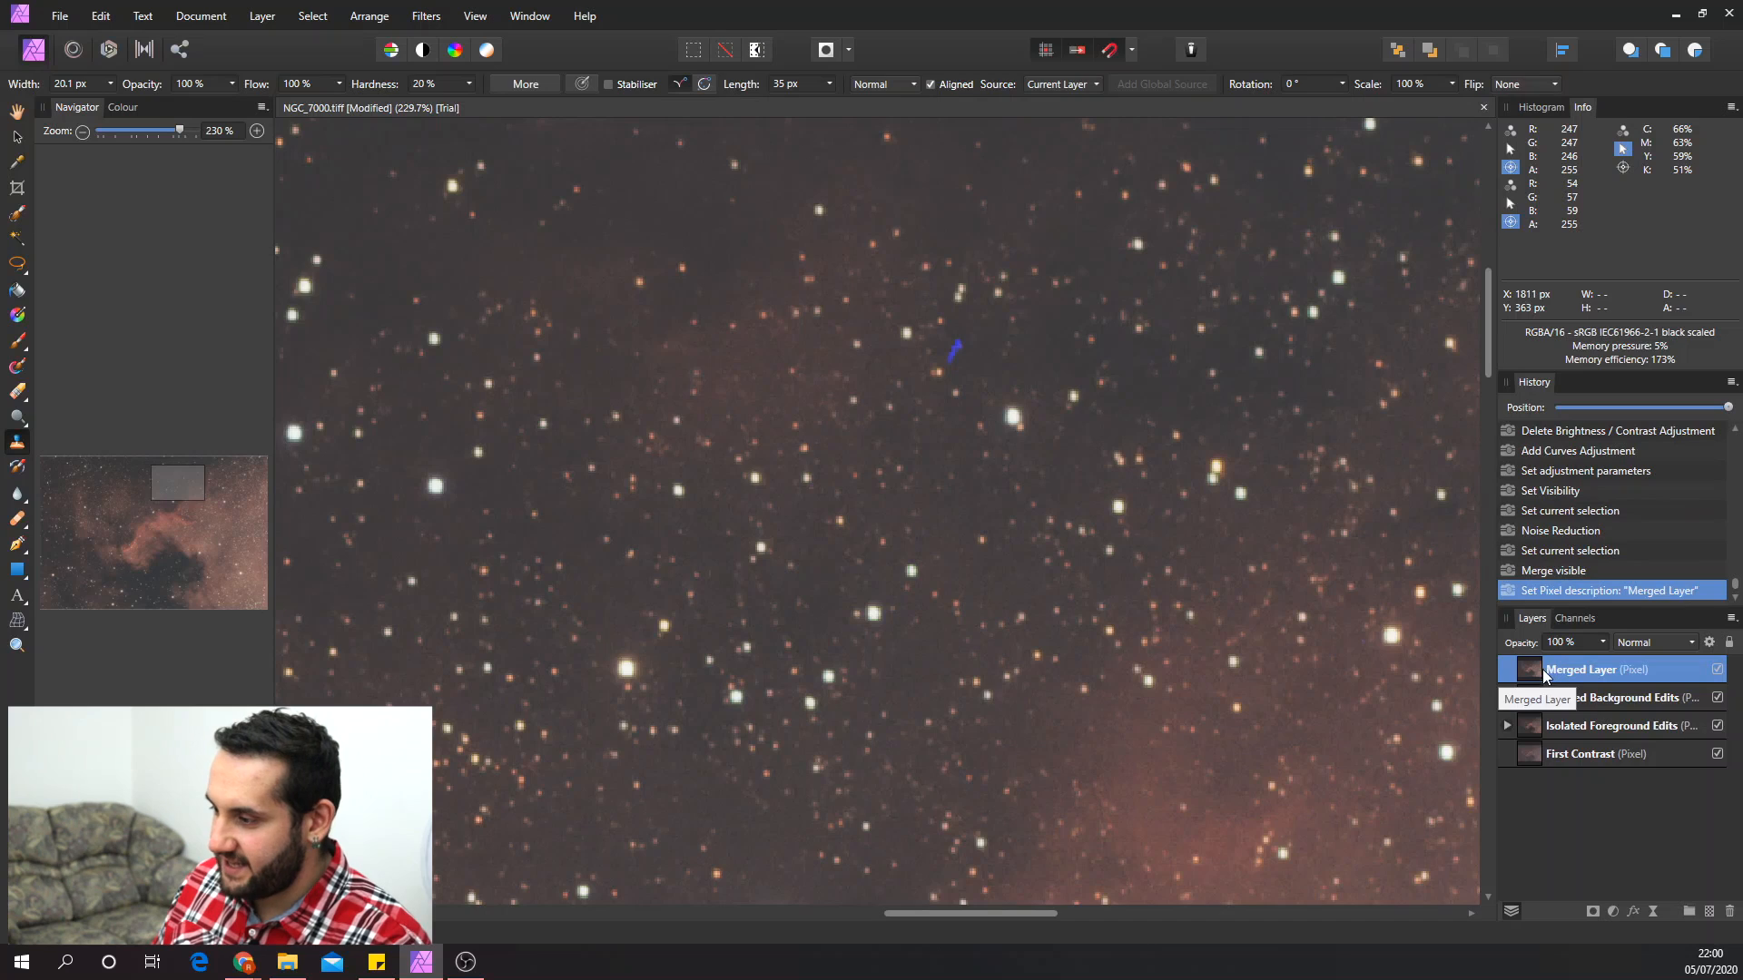
- Clone clean sky from just beside the blue streak artefact over it until the streak is covered
alt+click(1062, 363)
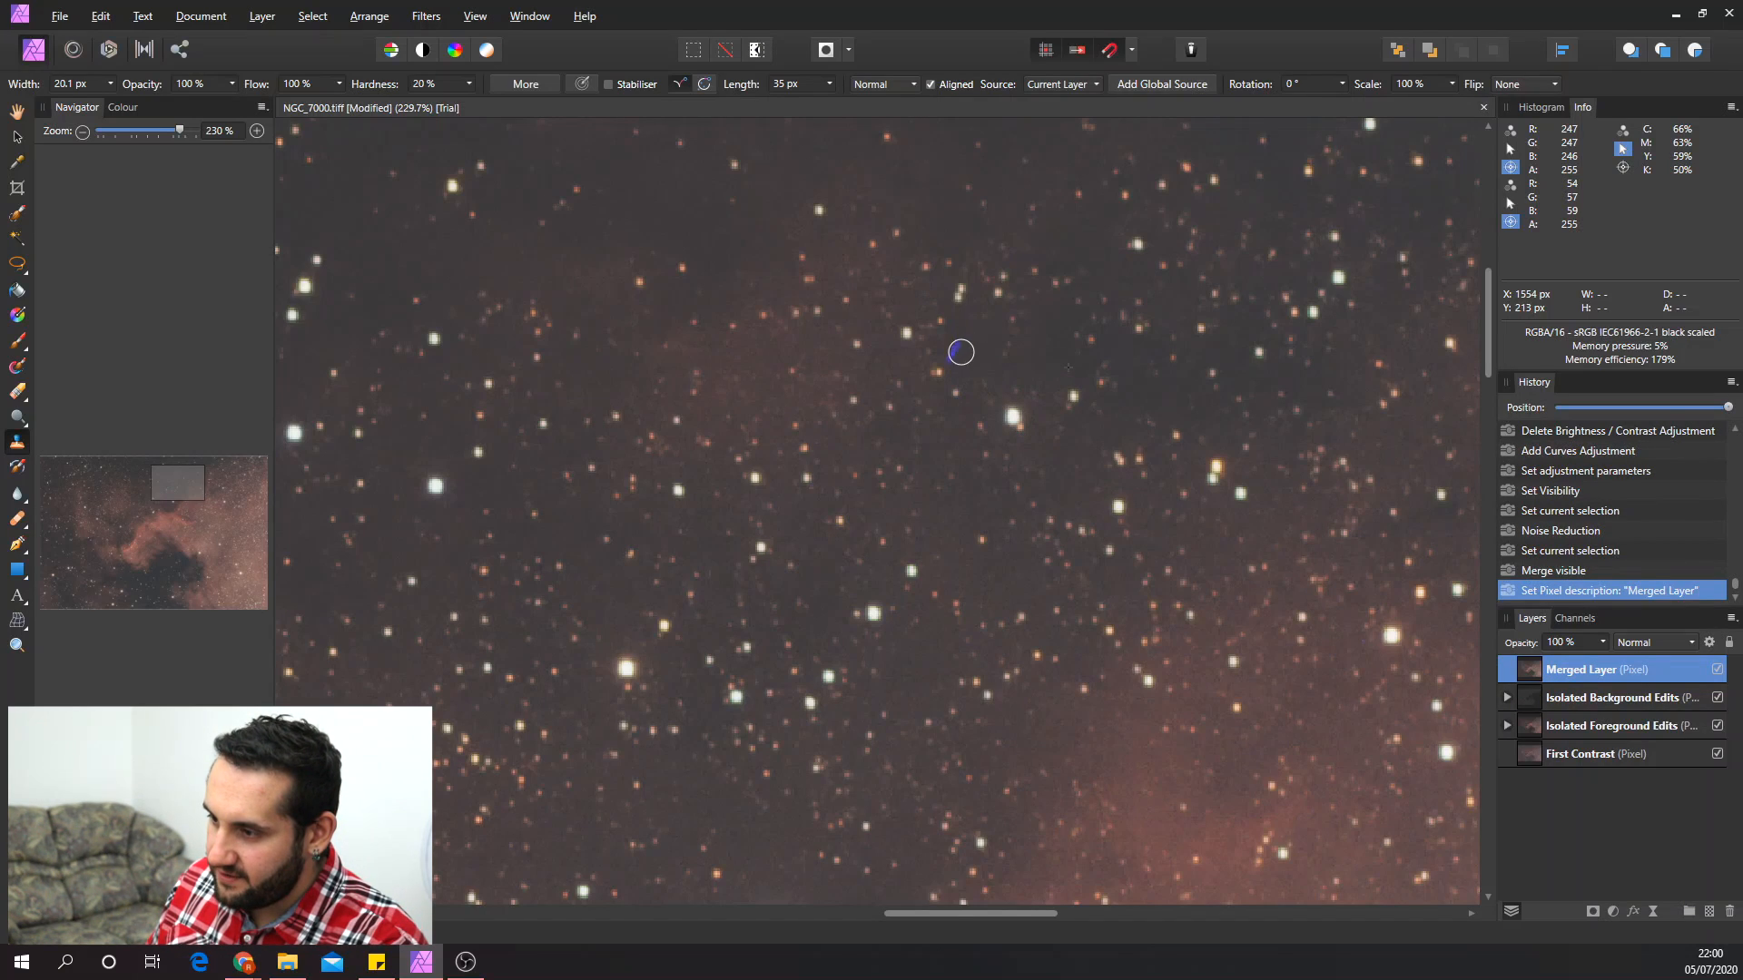
click(953, 352)
click(981, 361)
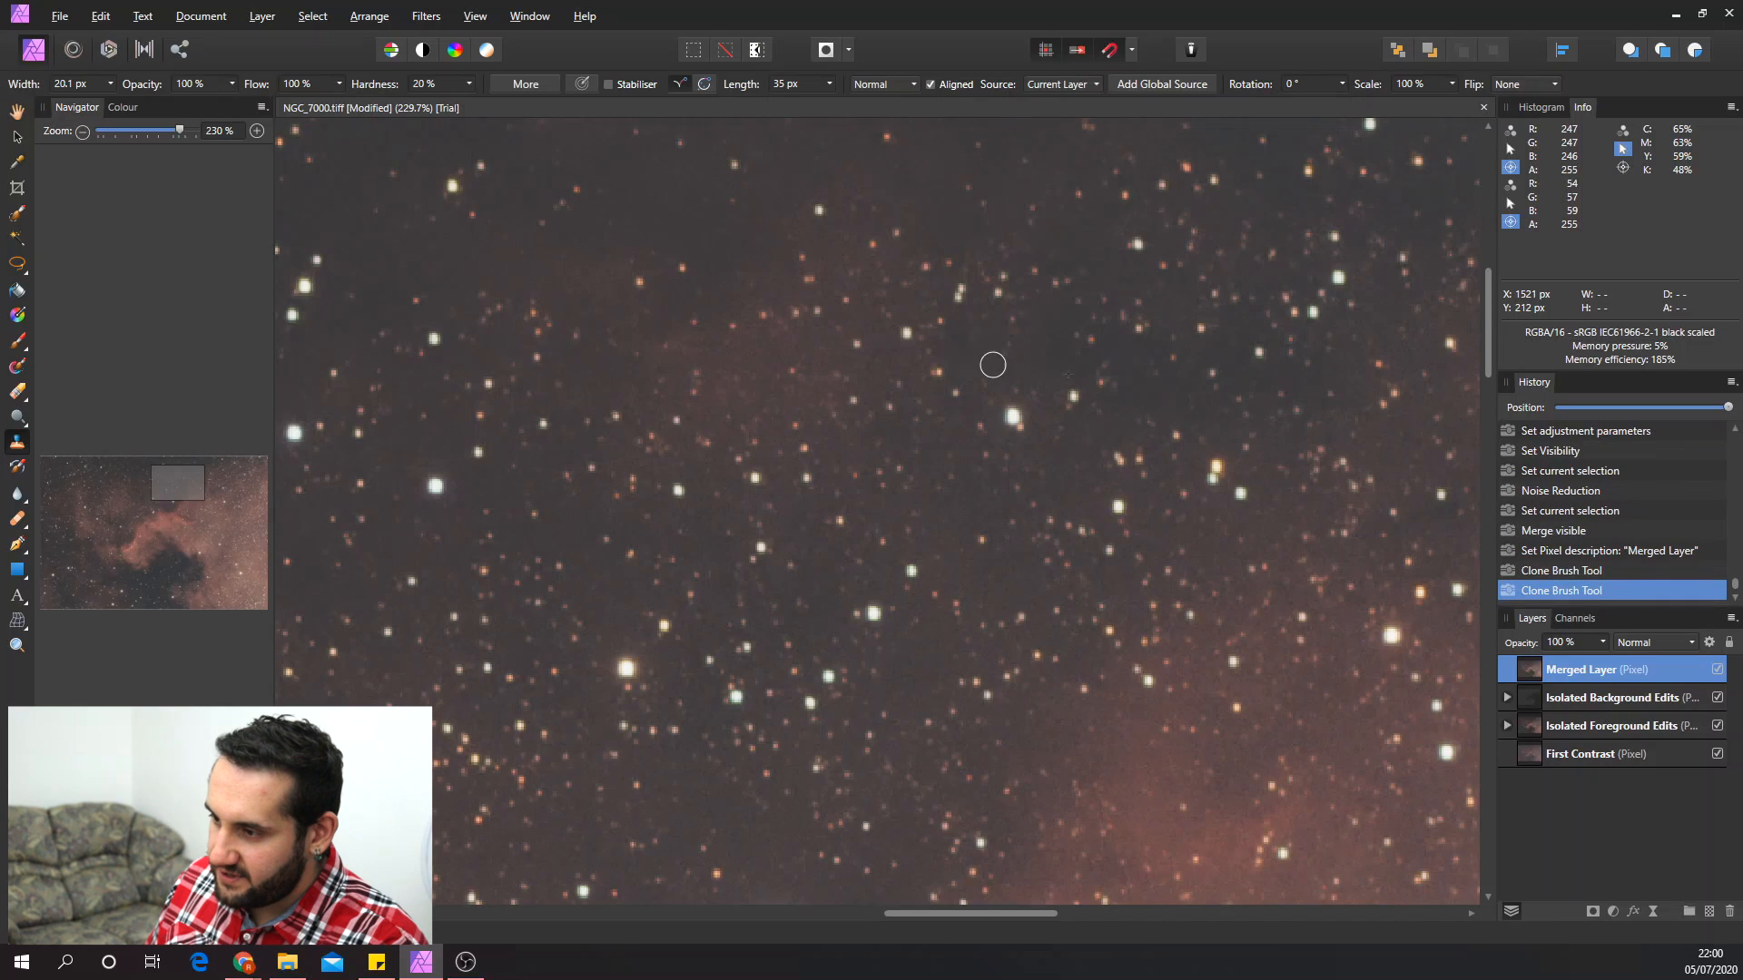
scroll(1050, 370, down, 3)
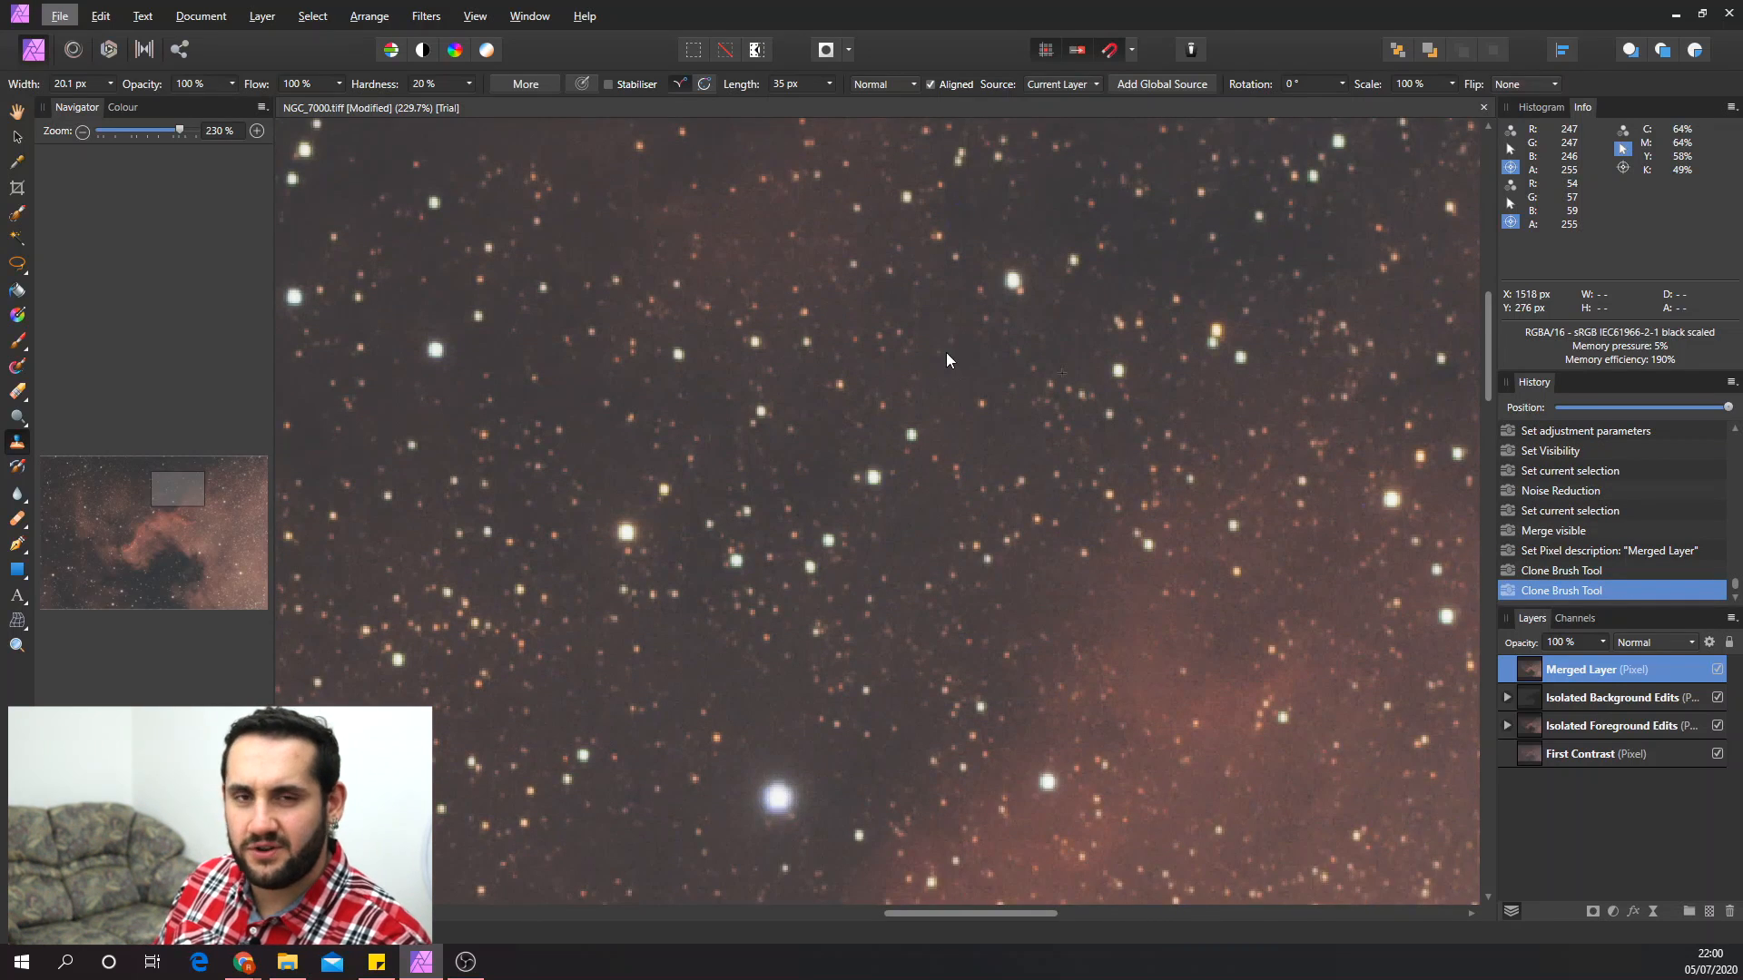
scroll(946, 357, down, 8)
scroll(844, 404, down, 2)
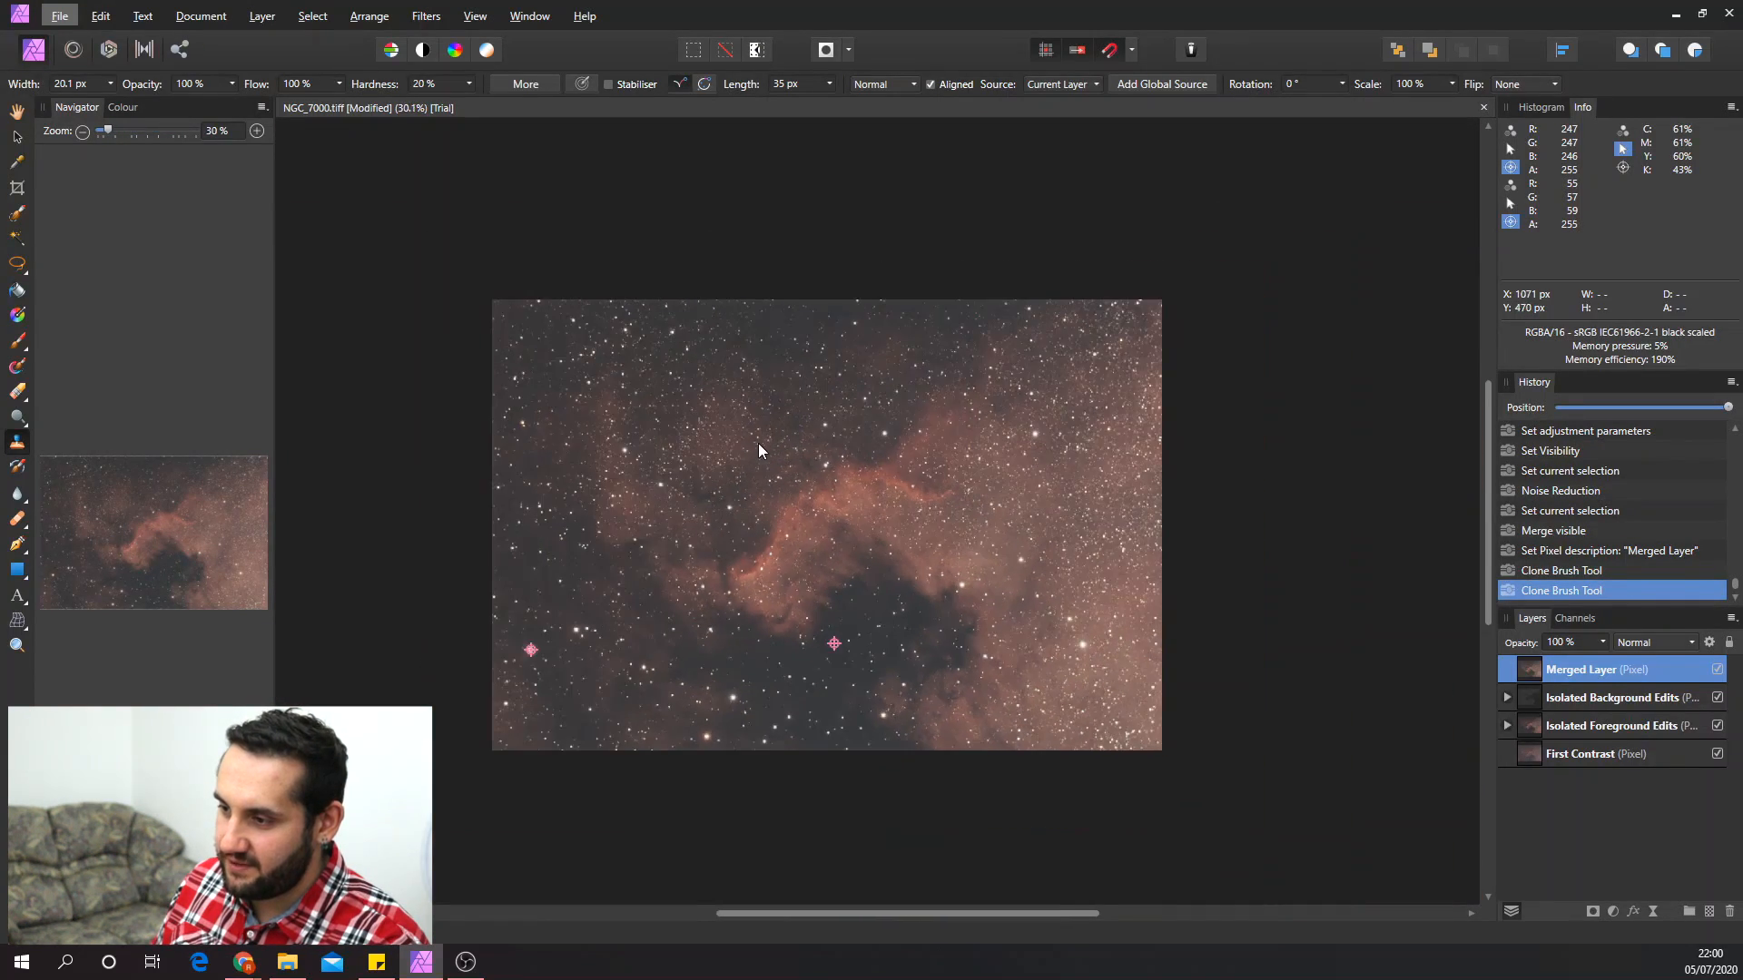
scroll(754, 449, up, 1)
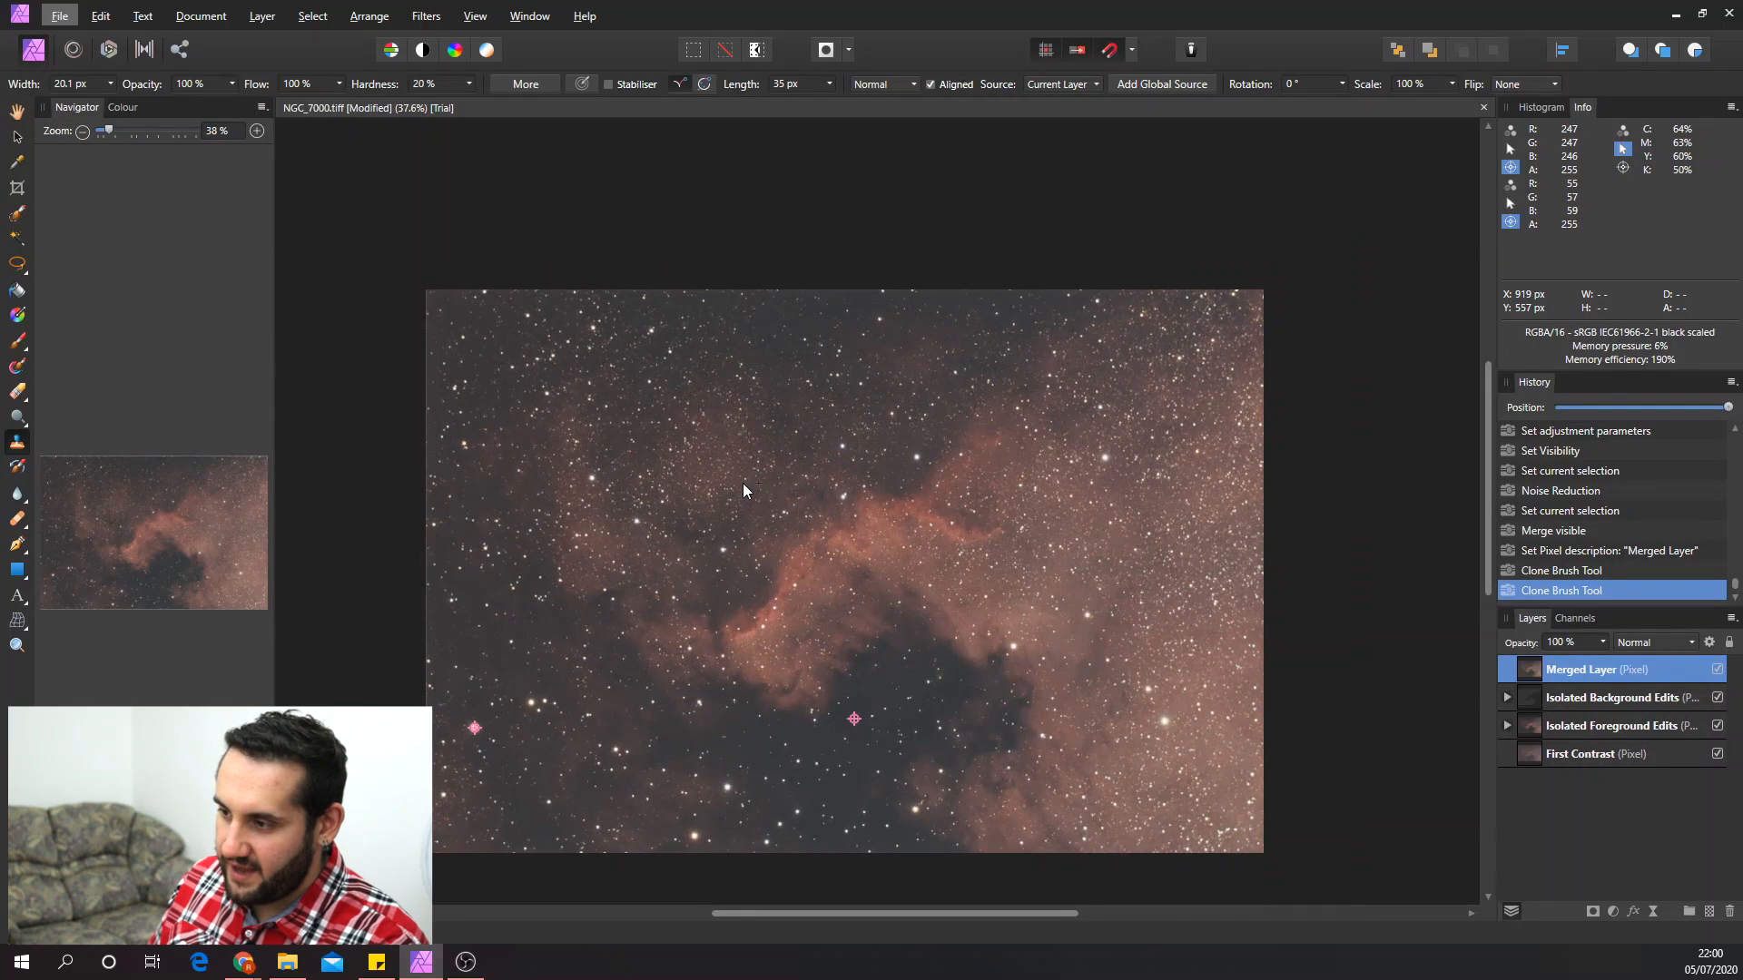
scroll(742, 483, up, 1)
scroll(743, 483, down, 1)
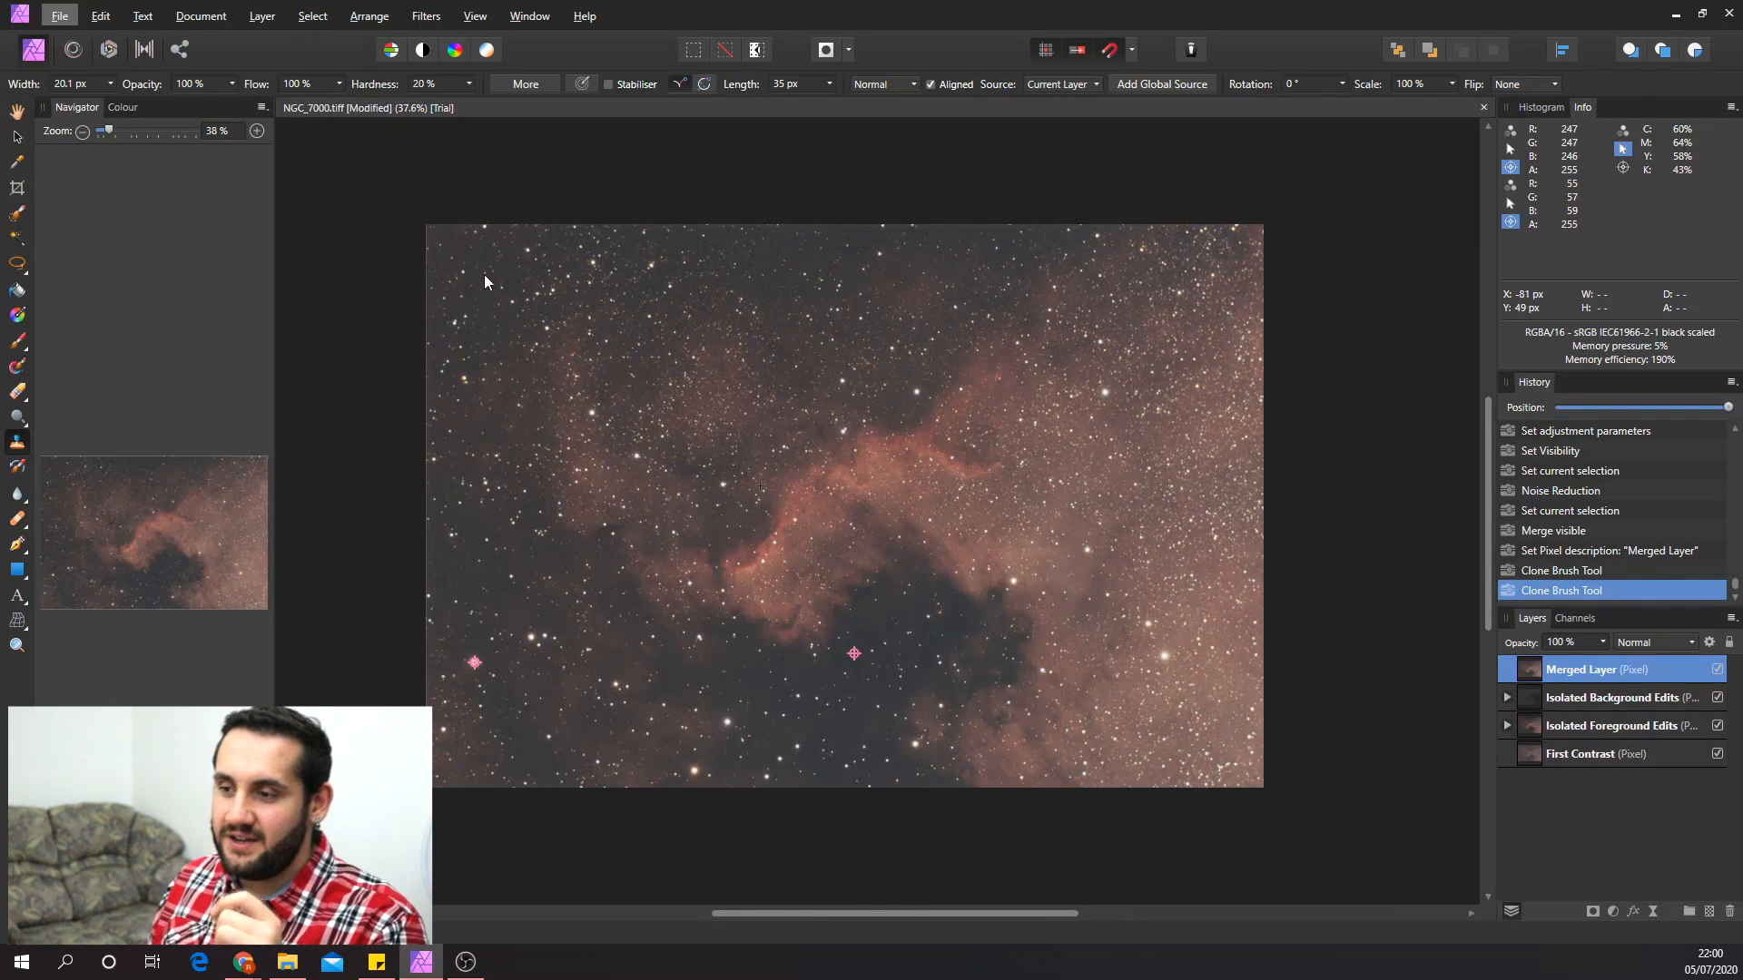
- Rename the merged top layer as Star Reduction Base
click(16, 110)
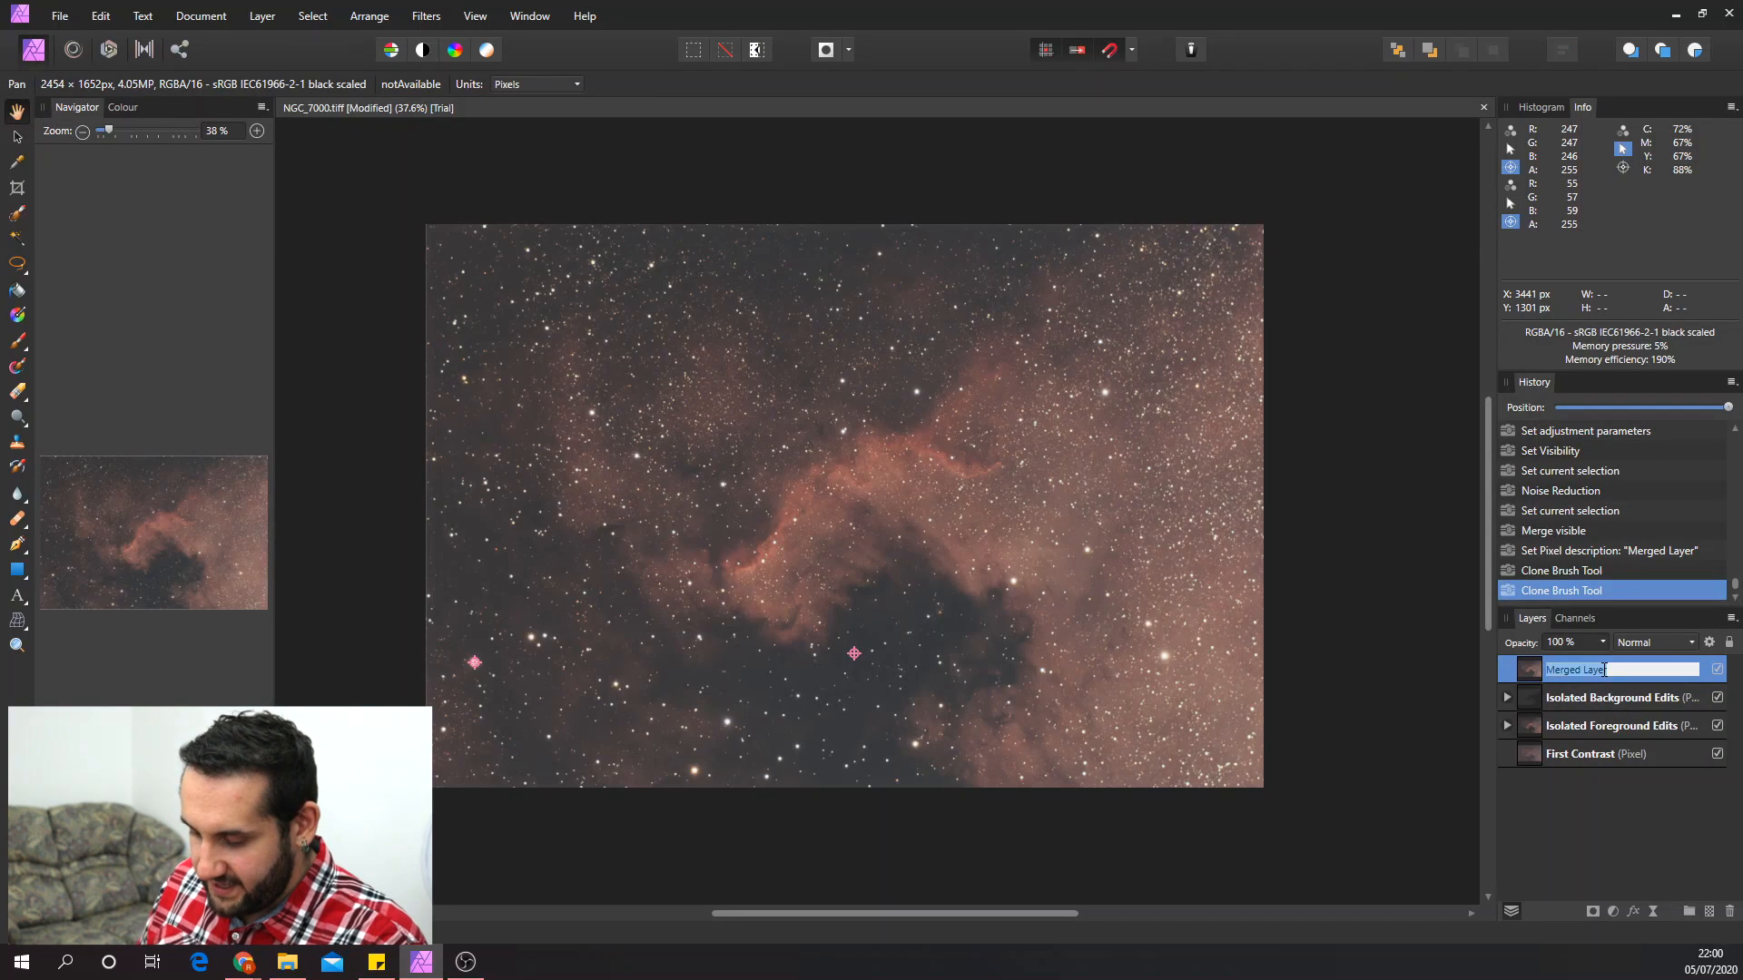
text(Star Reduc)
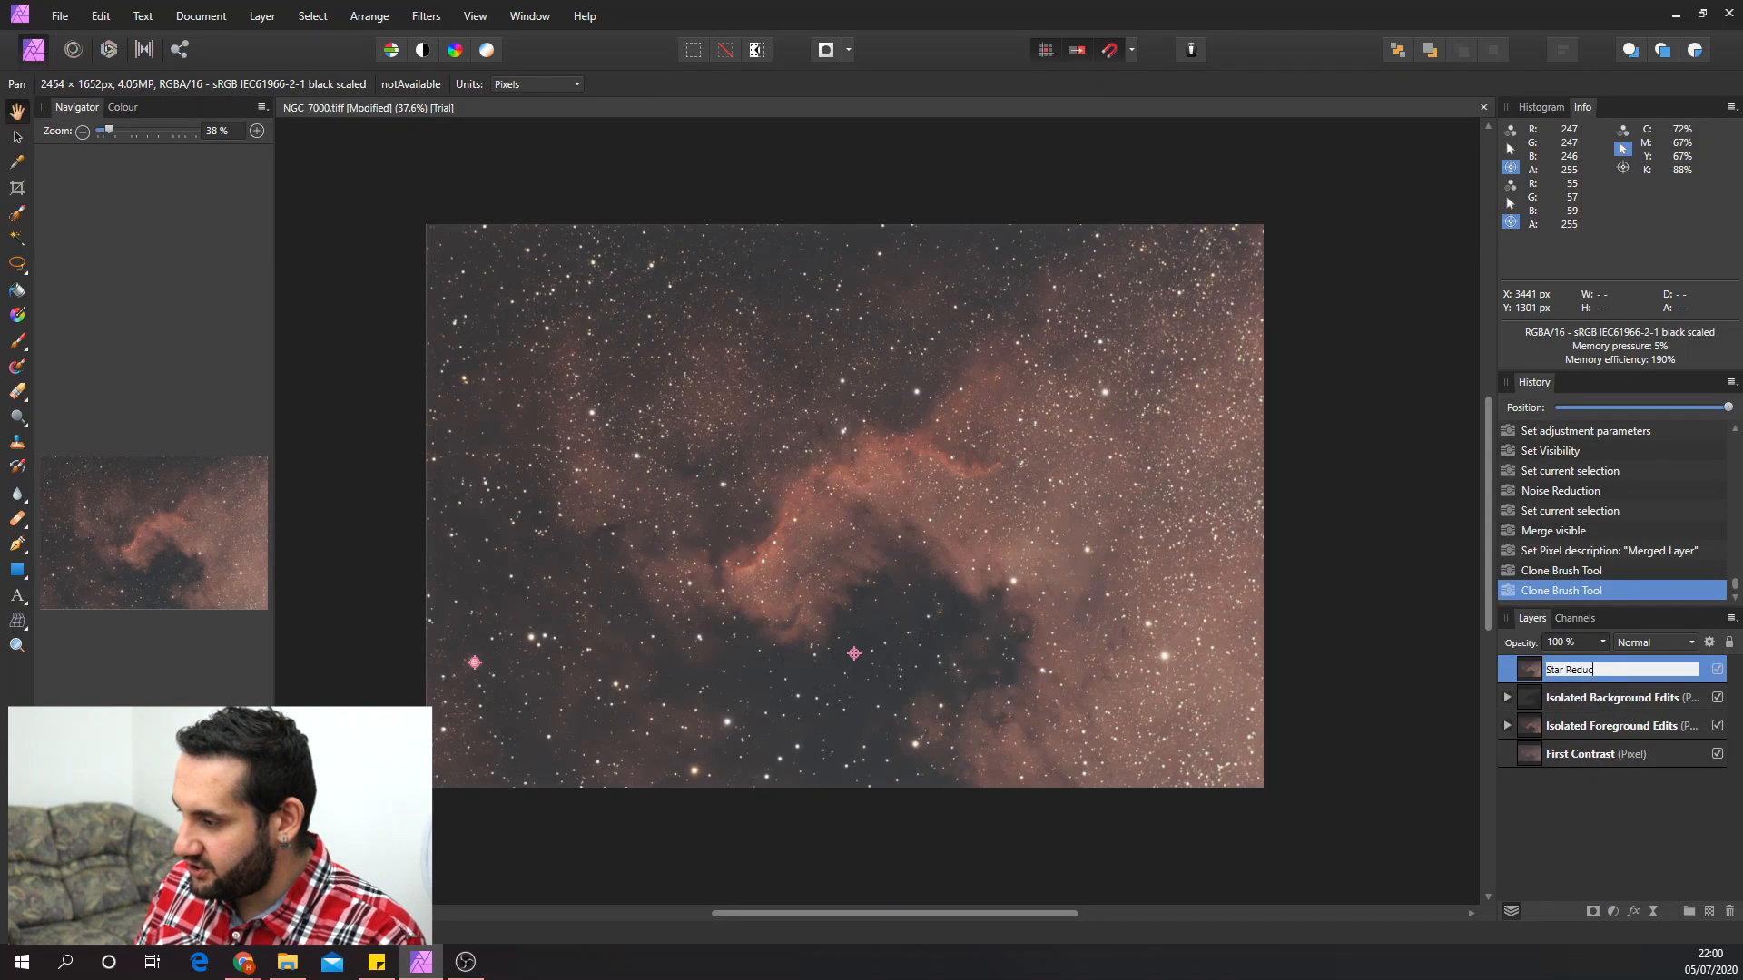
text(tion Base)
key(Return)
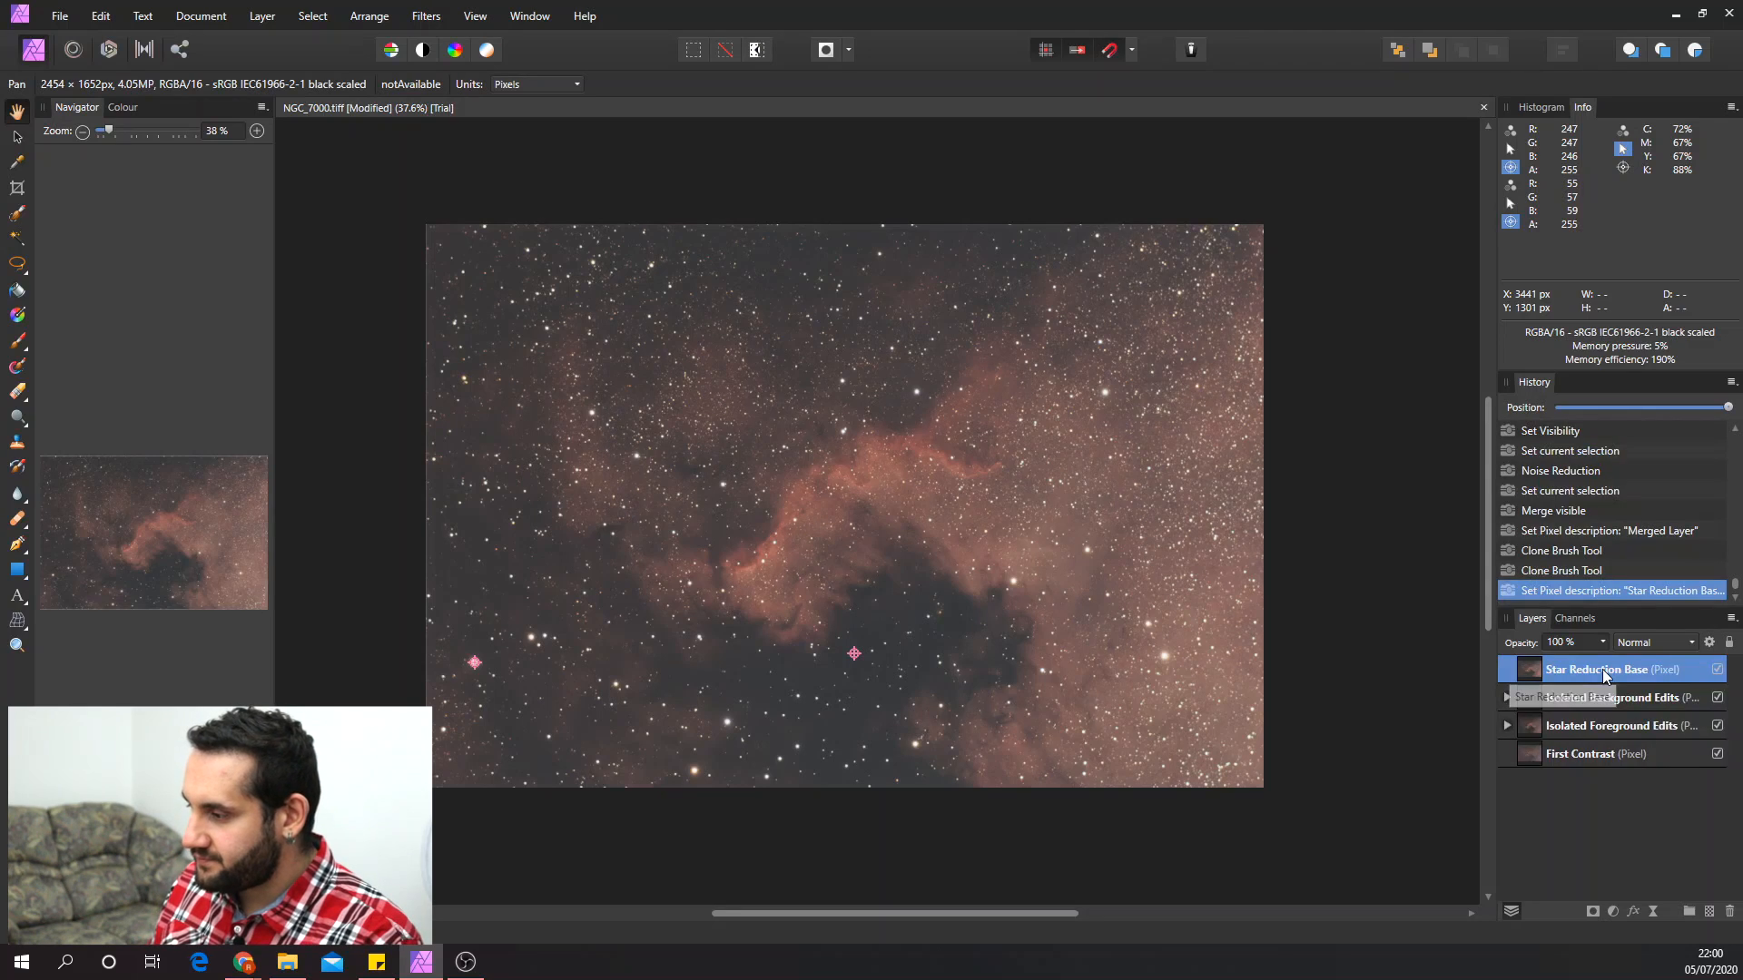
- Duplicate the Star Reduction Base layer and name the copy Star Reduction
right_click(1603, 668)
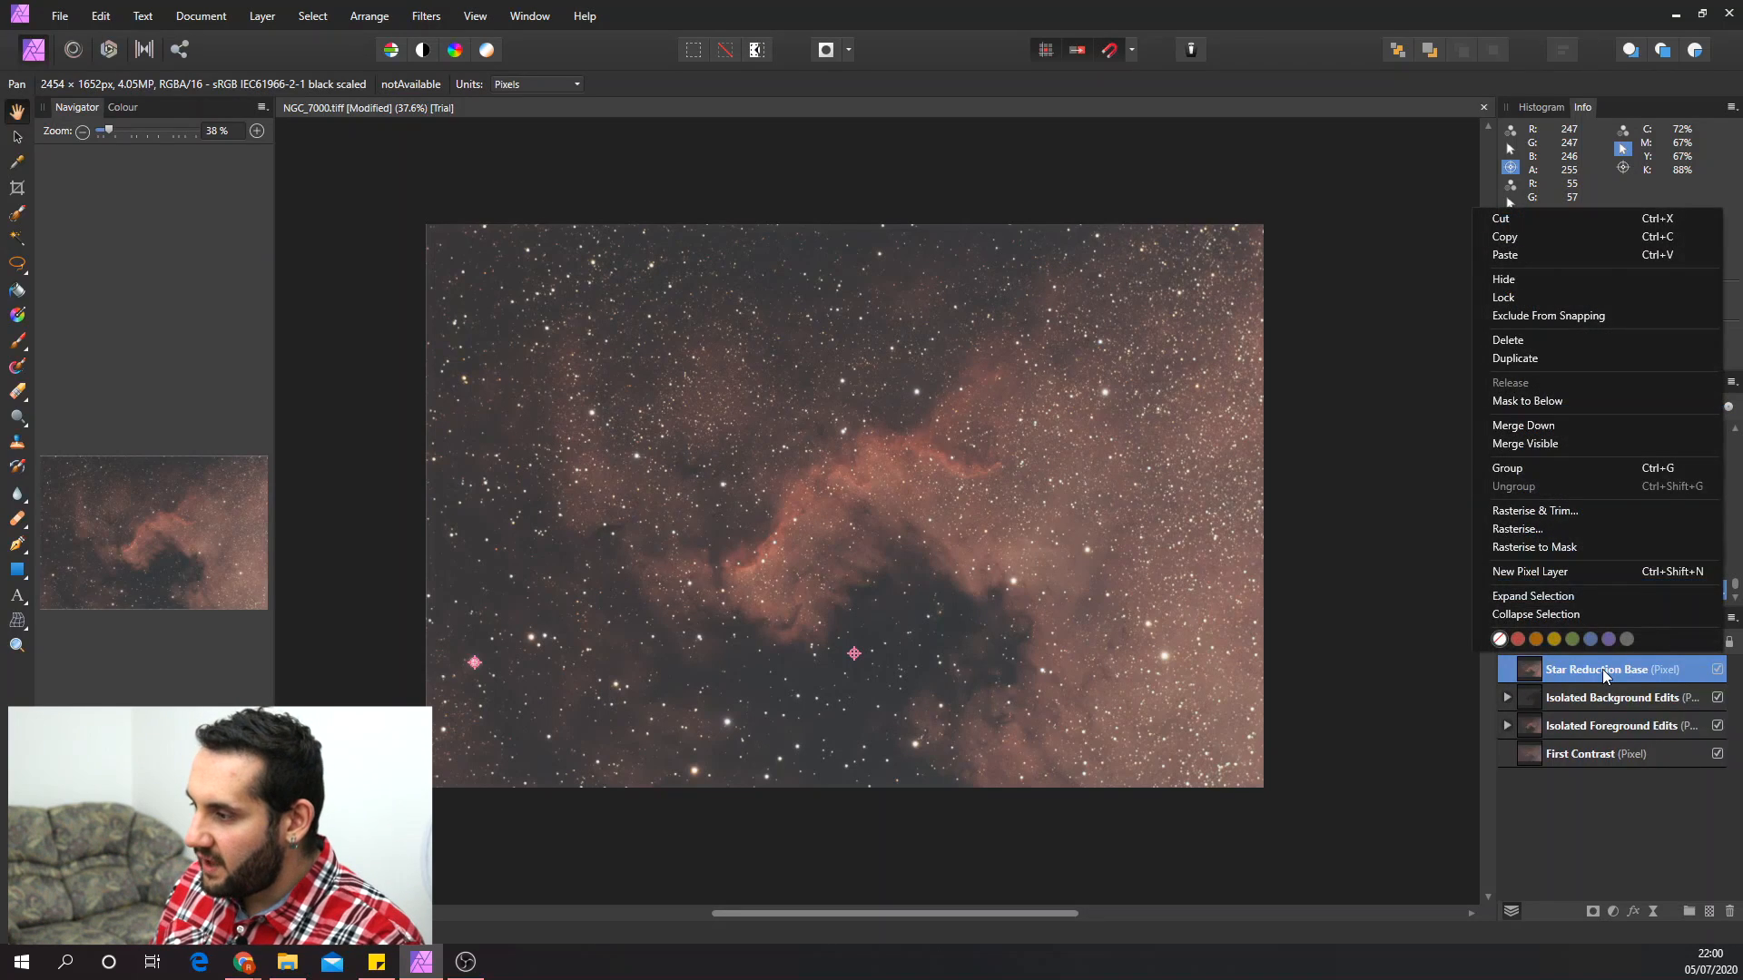
click(1543, 357)
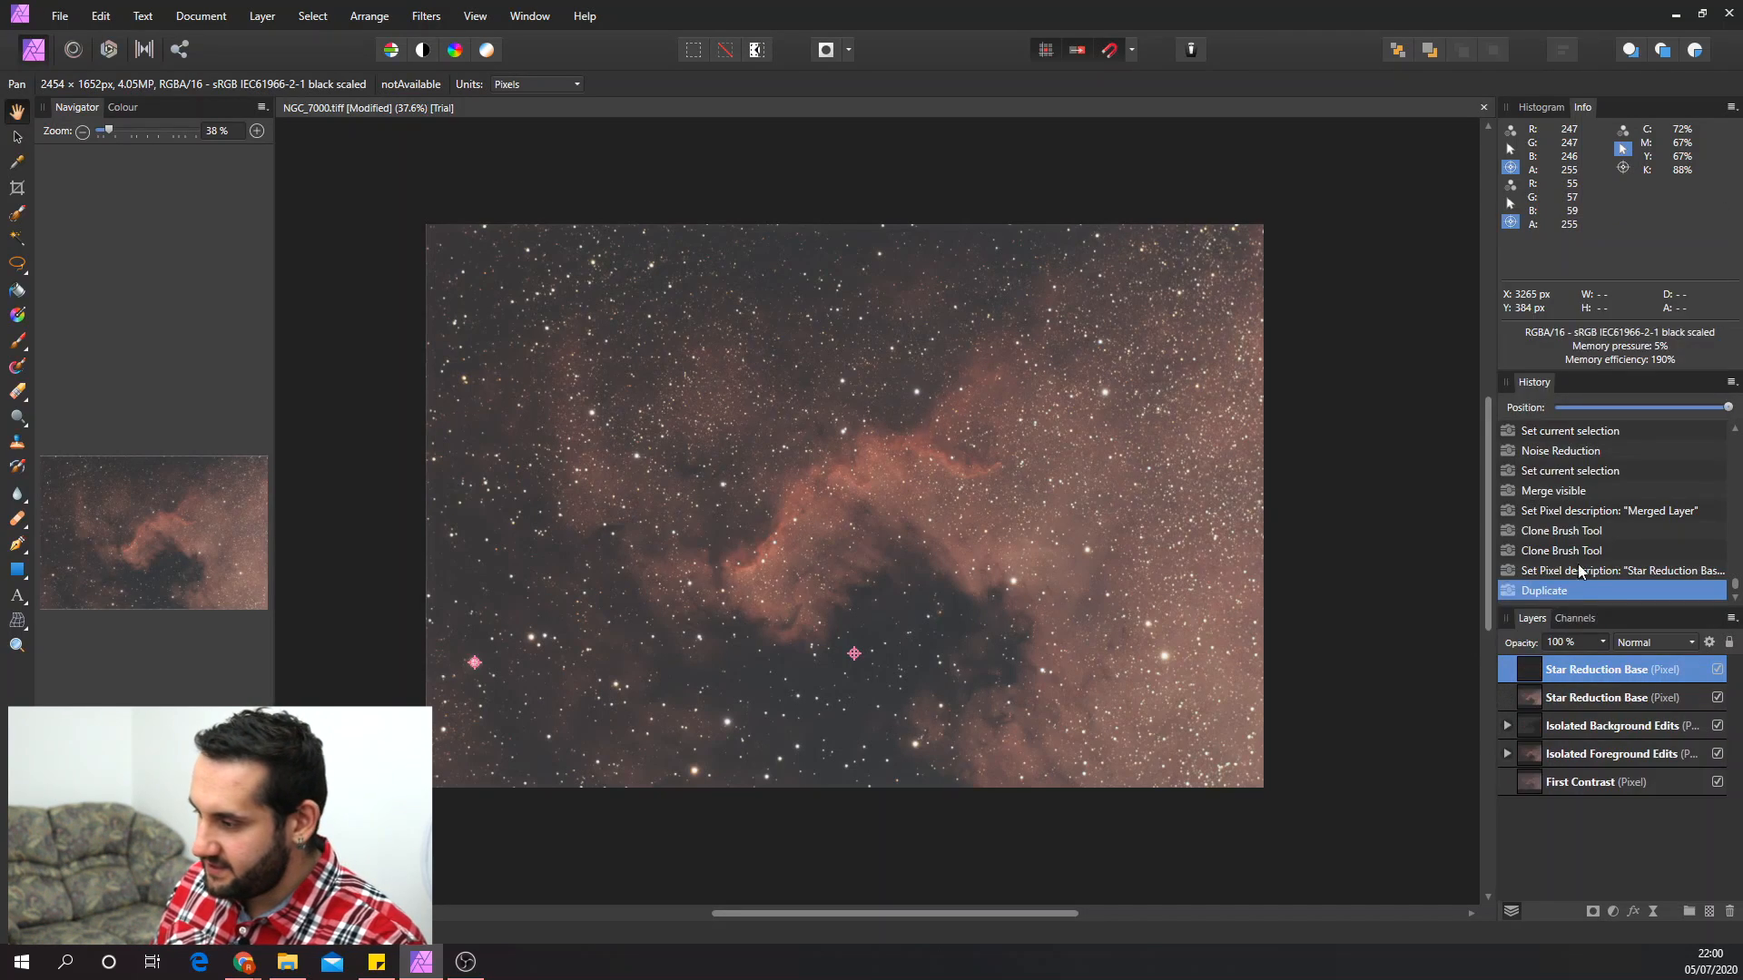
double_click(1581, 669)
text(Star Reduction)
key(Return)
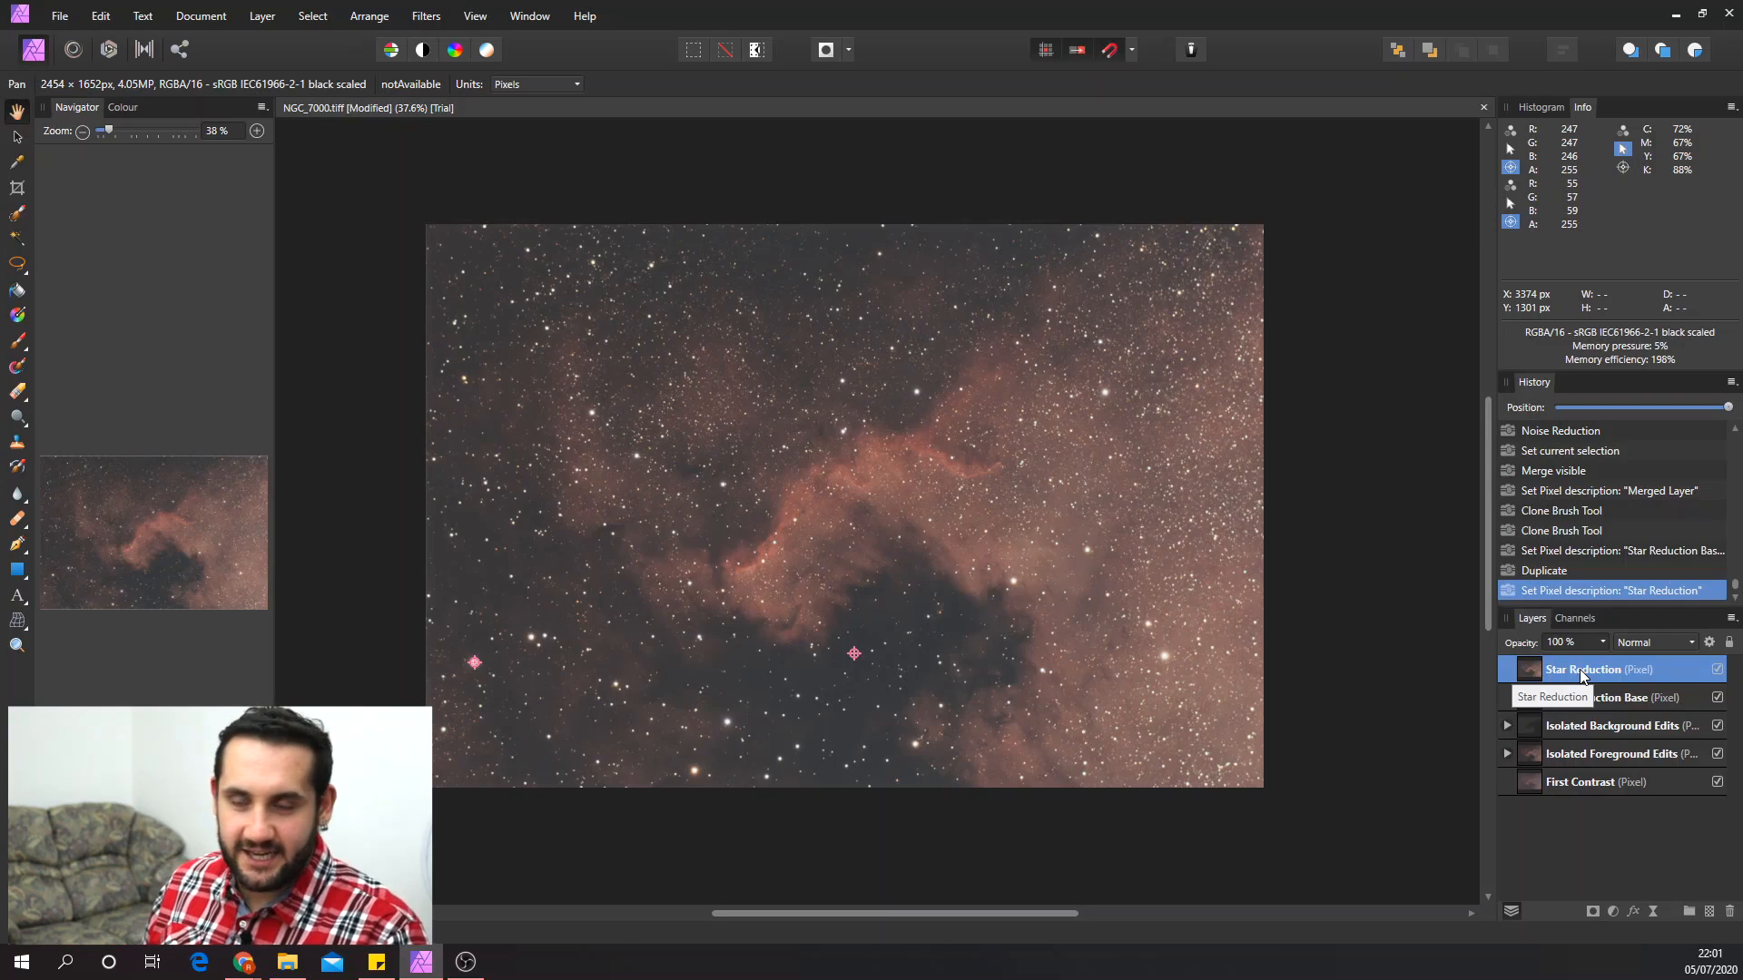
- Start Select Sampled Colour on the Star Reduction layer and sample the centre of a bright star in the lower-left sky
scroll(739, 540, up, 1)
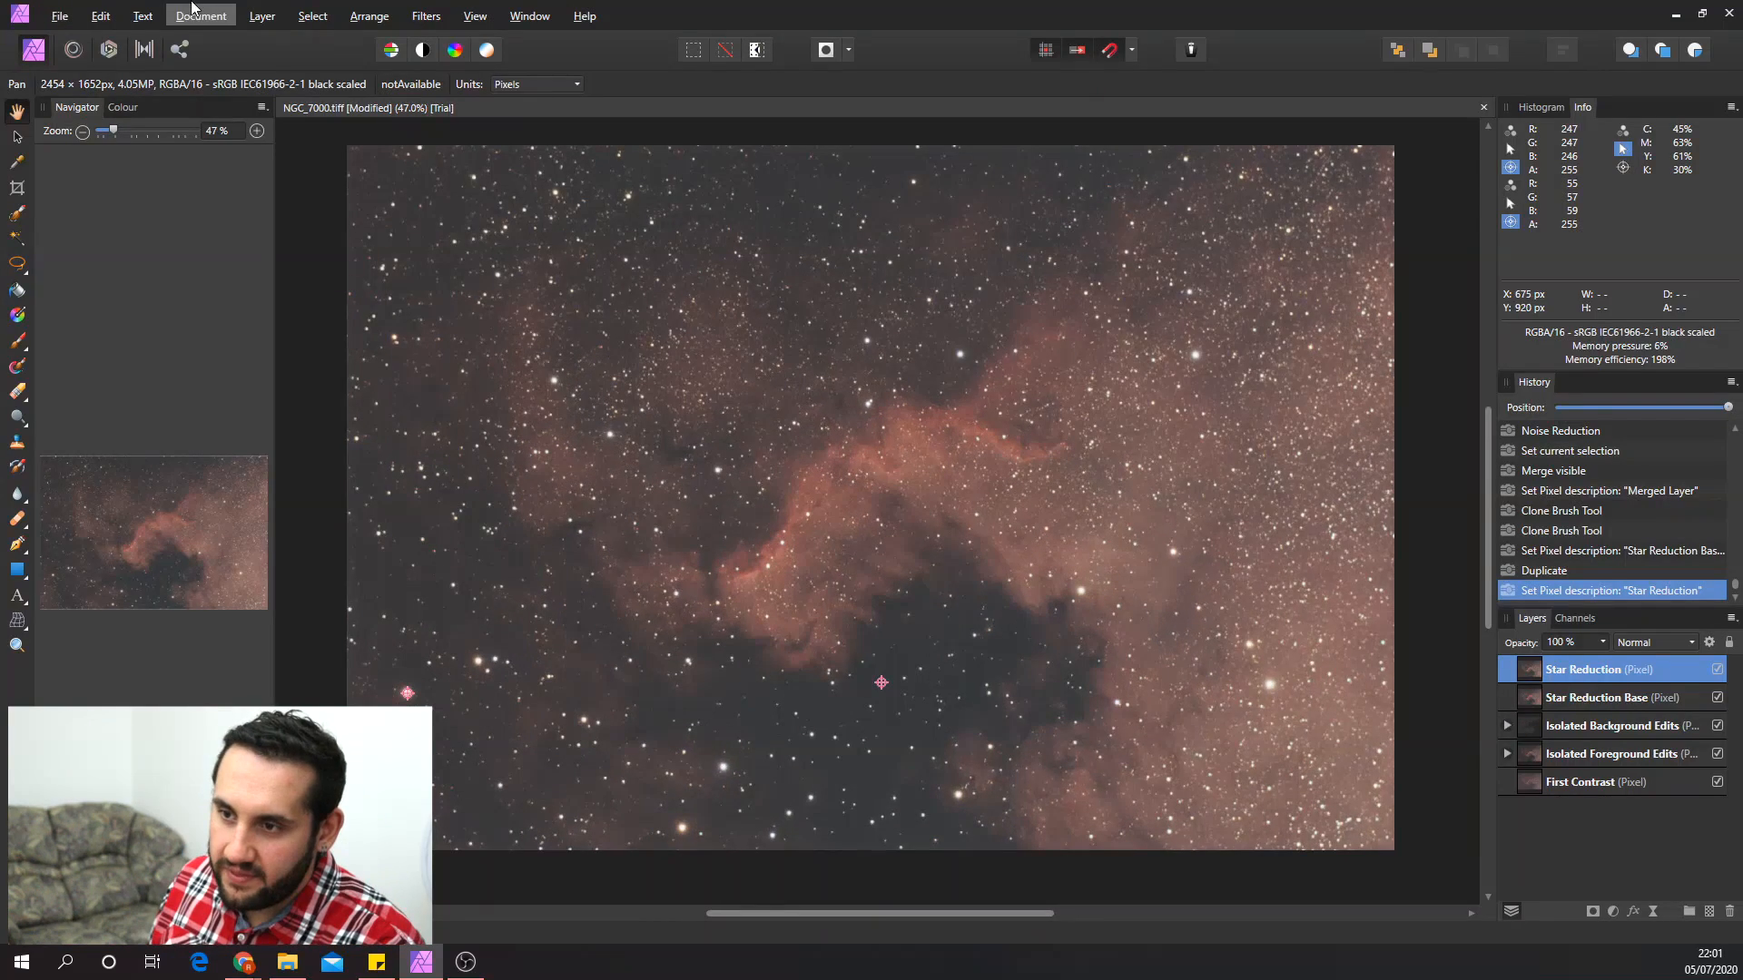
click(318, 22)
click(136, 282)
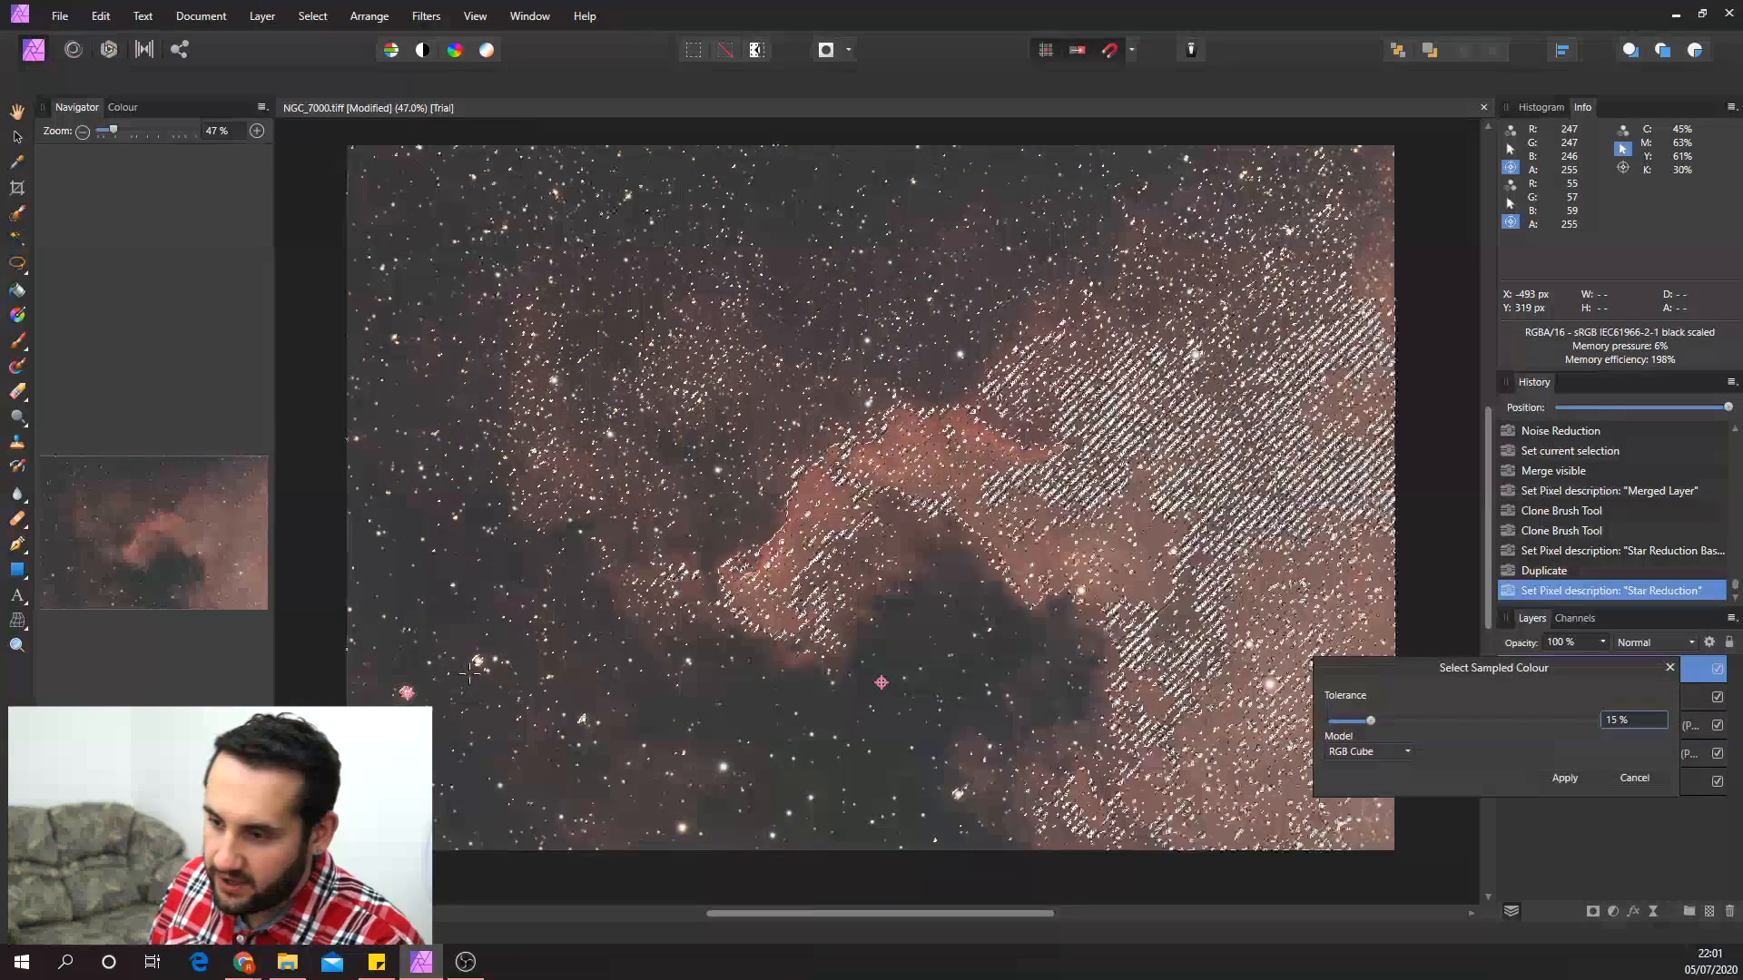
scroll(443, 695, up, 4)
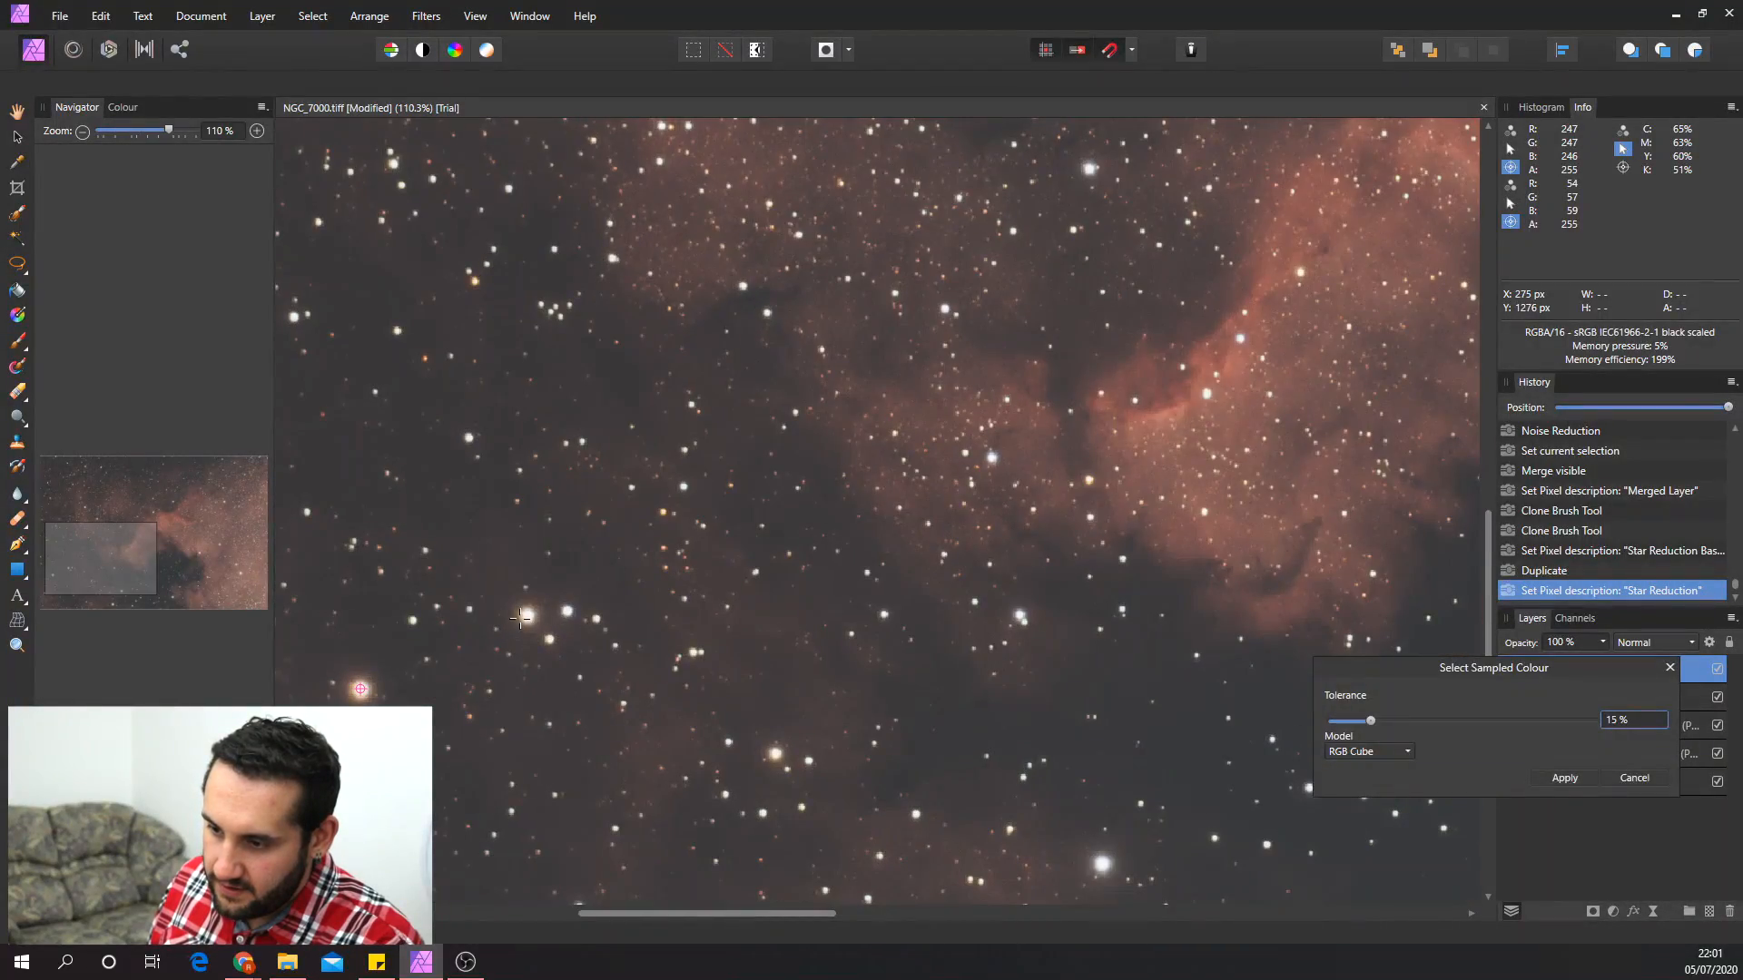
click(526, 616)
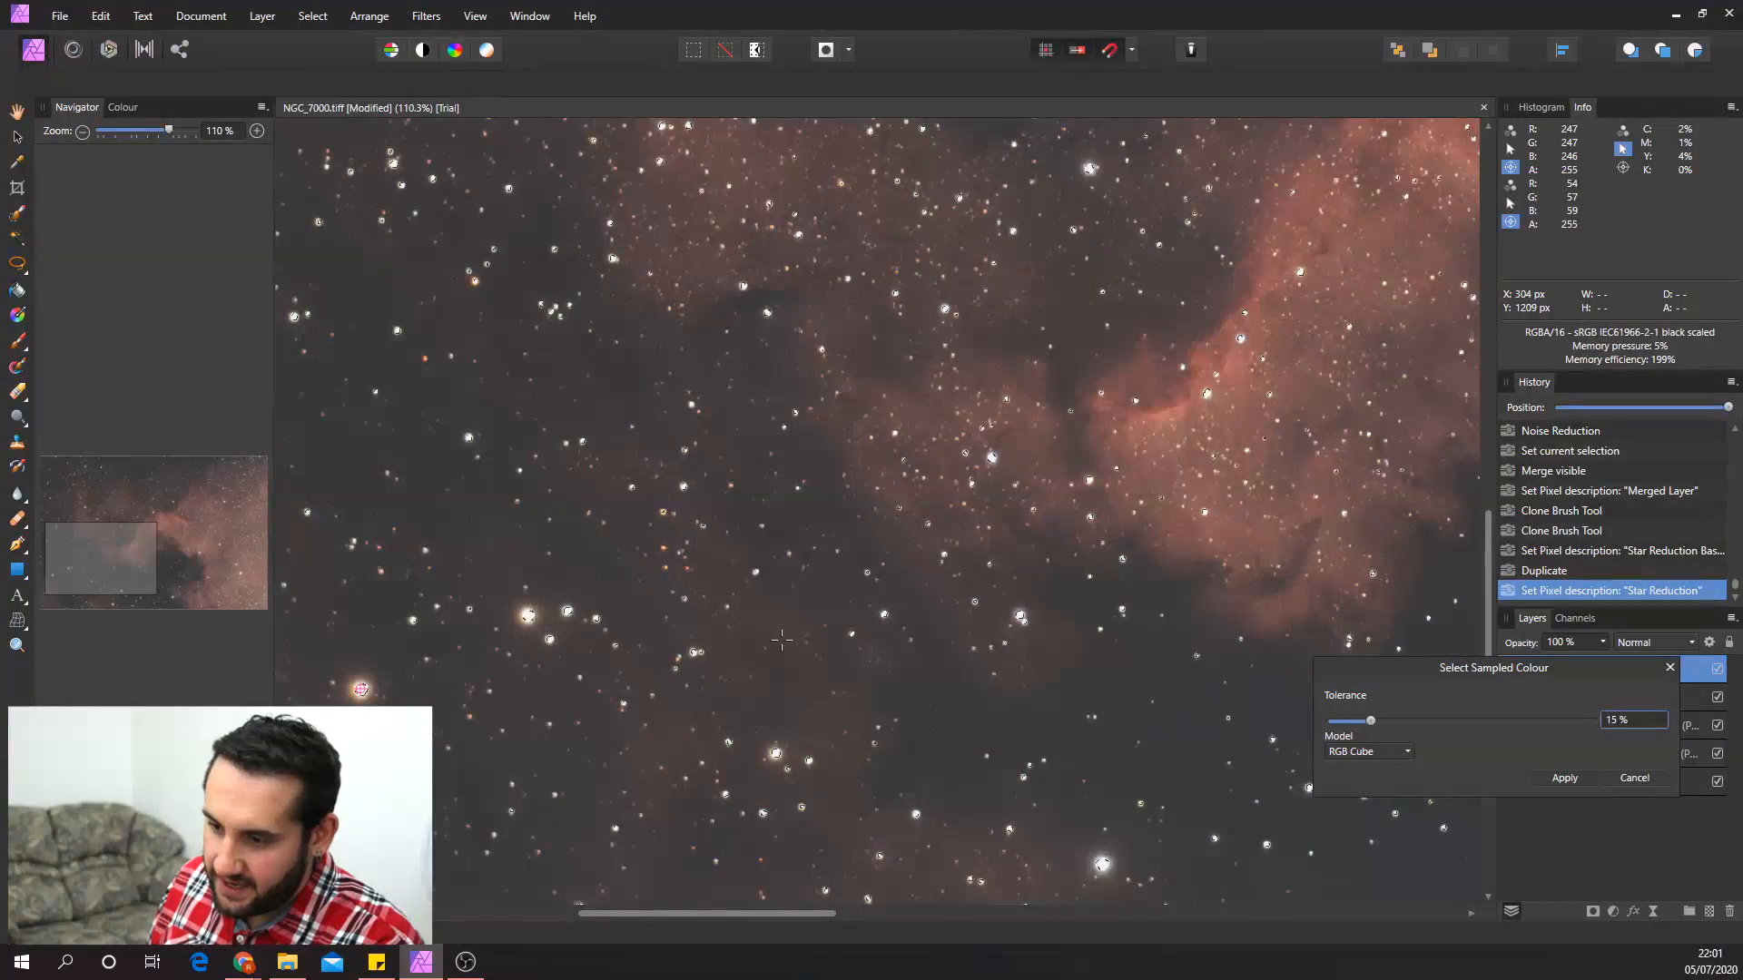
- Set the sampled colour tolerance to 44 % with the RGB Cube model and apply the star selection
scroll(944, 650, down, 4)
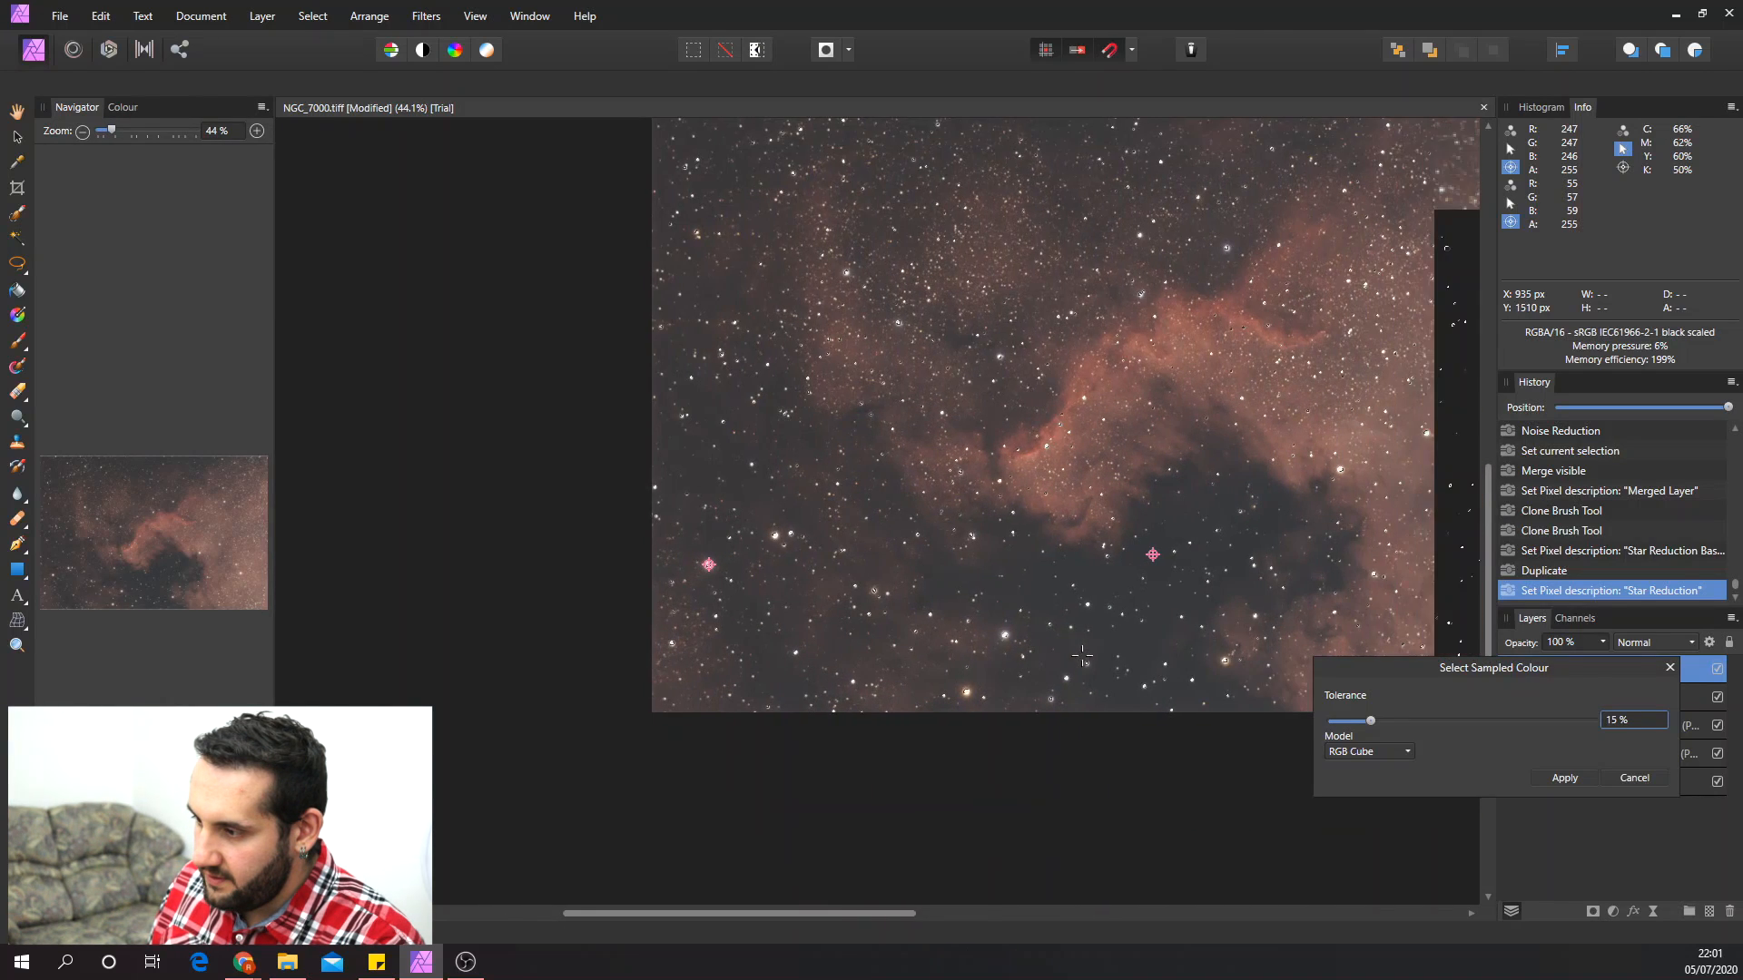
scroll(1082, 655, up, 1)
drag(1369, 722, 1375, 721)
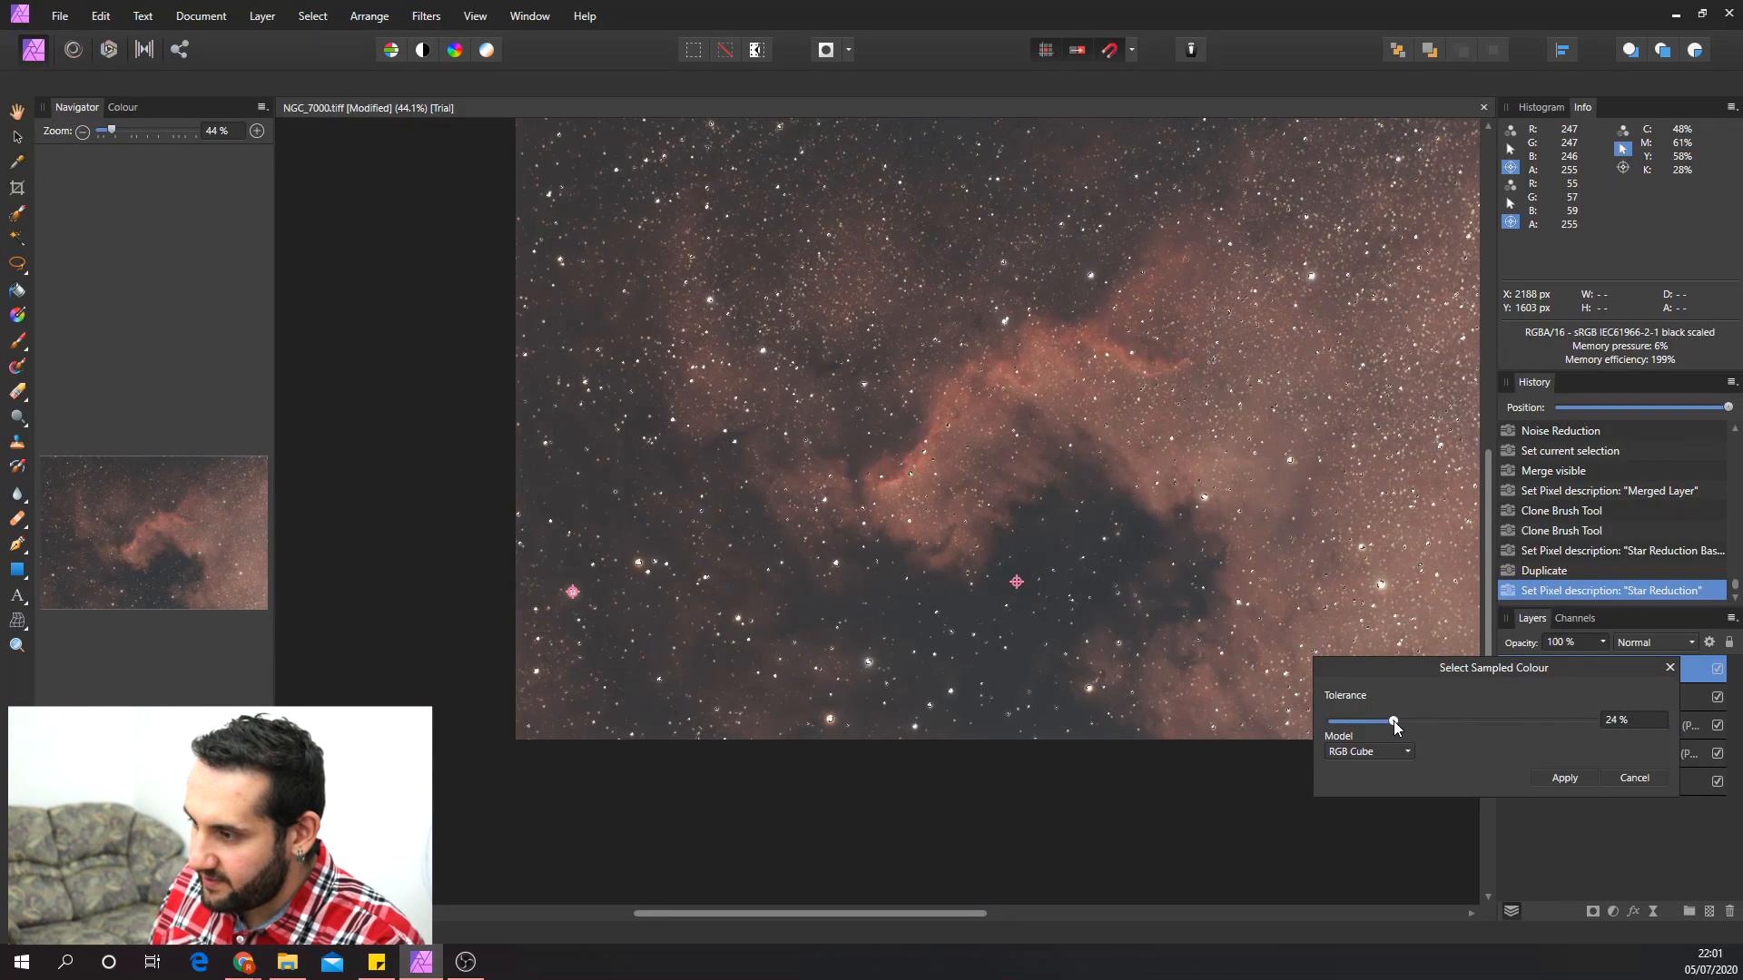
drag(1421, 722, 1448, 721)
scroll(1338, 570, down, 2)
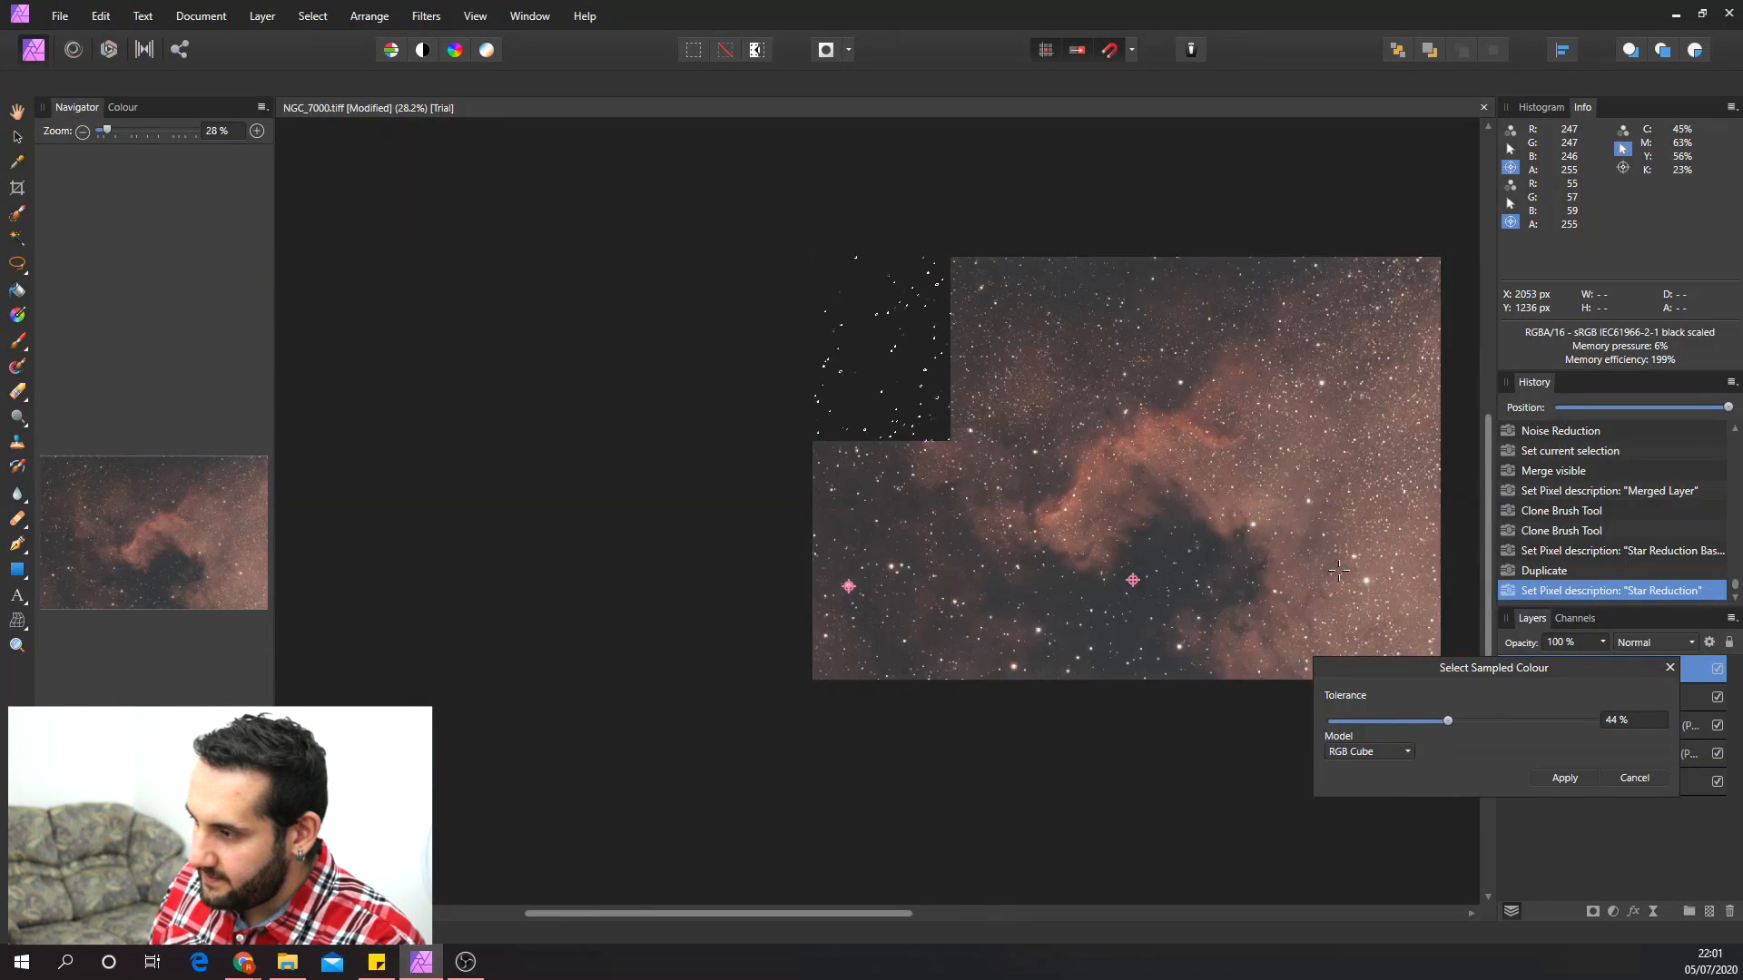
scroll(1338, 570, up, 2)
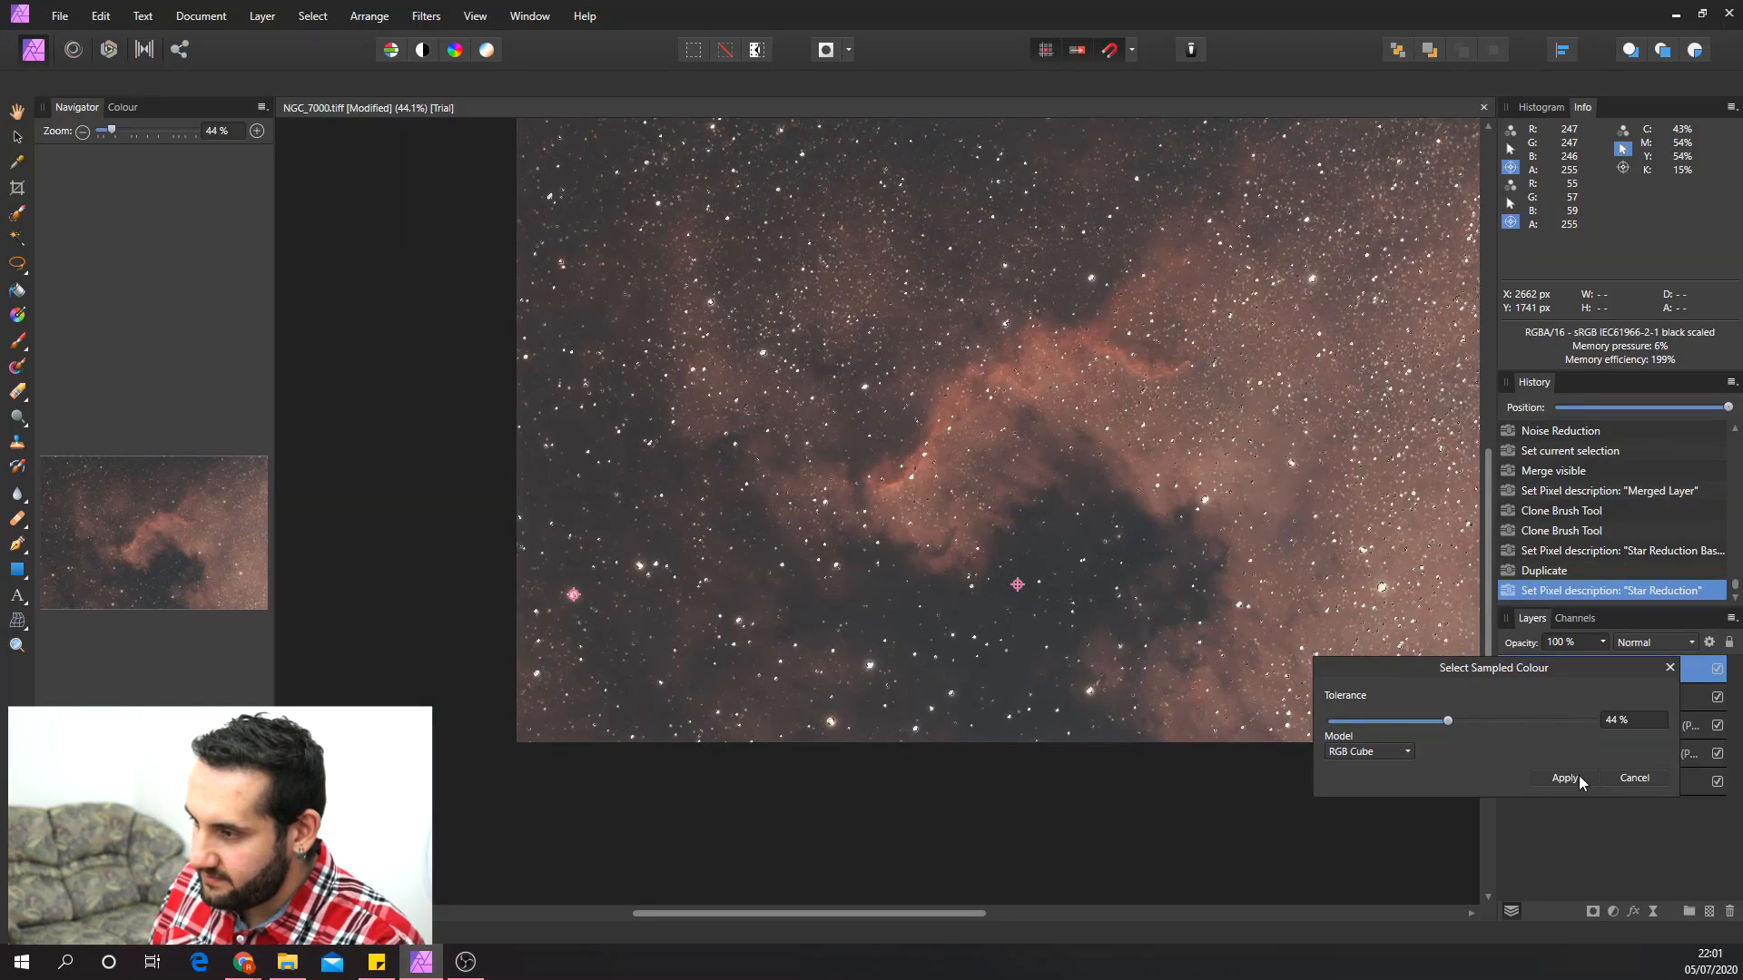
click(1565, 778)
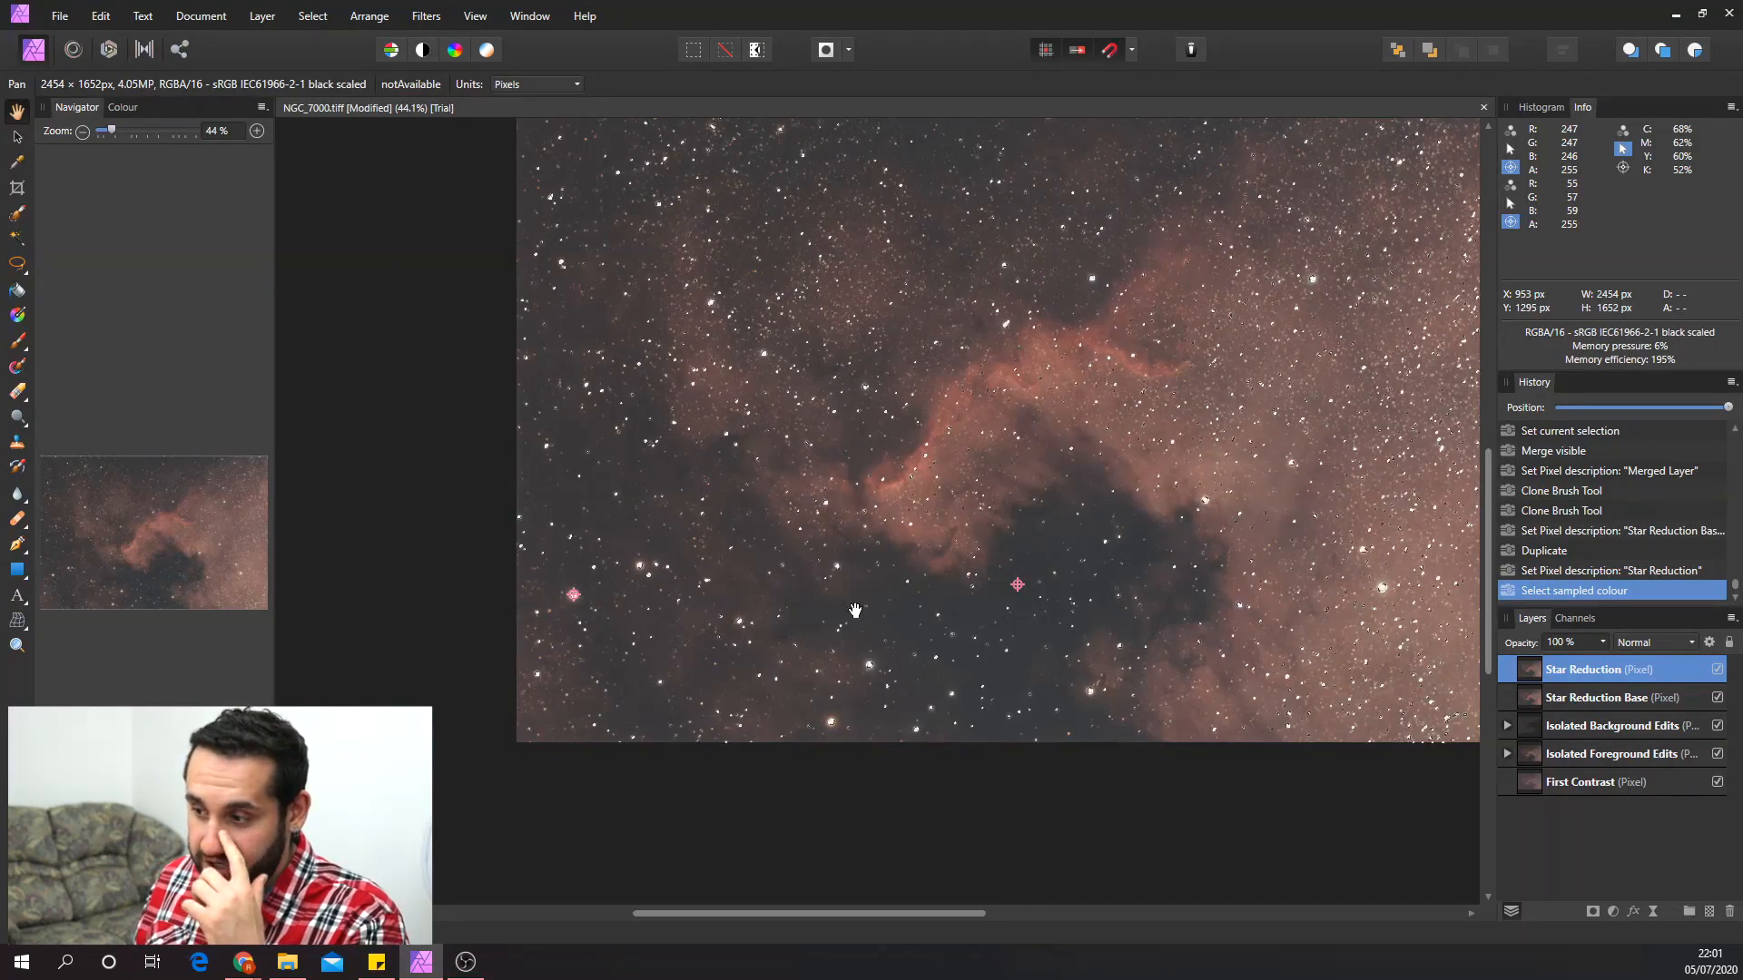
- Grow the star selection by a radius of 3 px with the Circular option enabled and apply it
scroll(838, 585, up, 1)
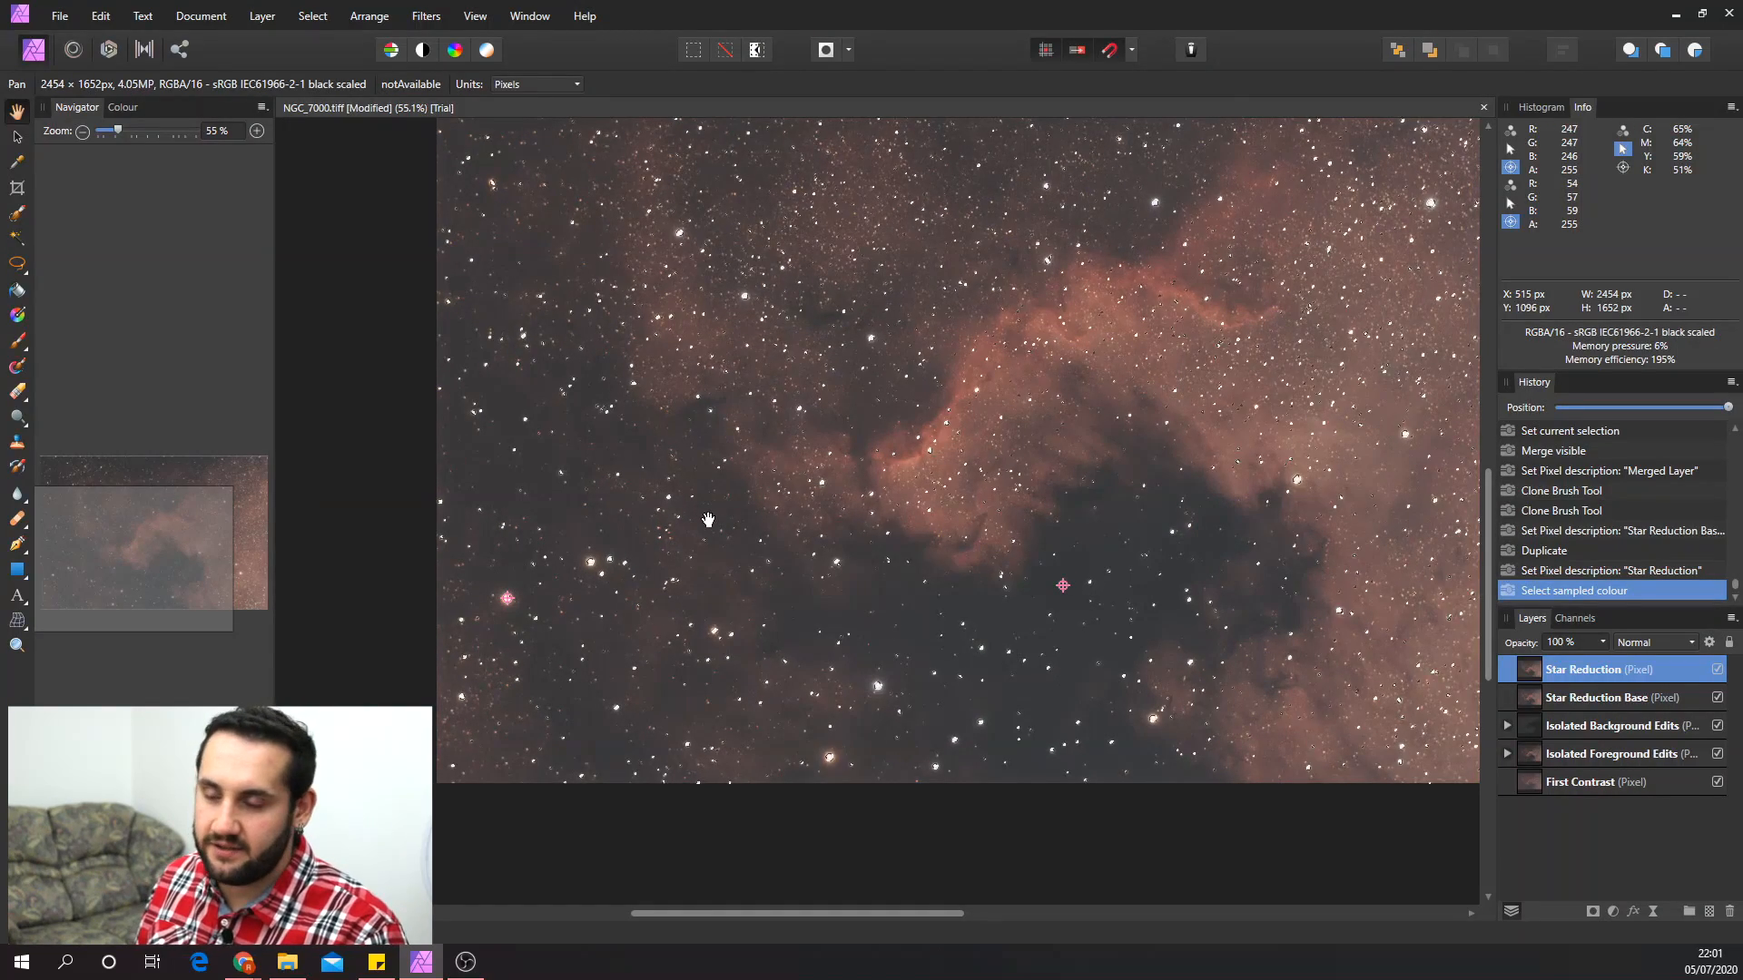
scroll(597, 592, up, 1)
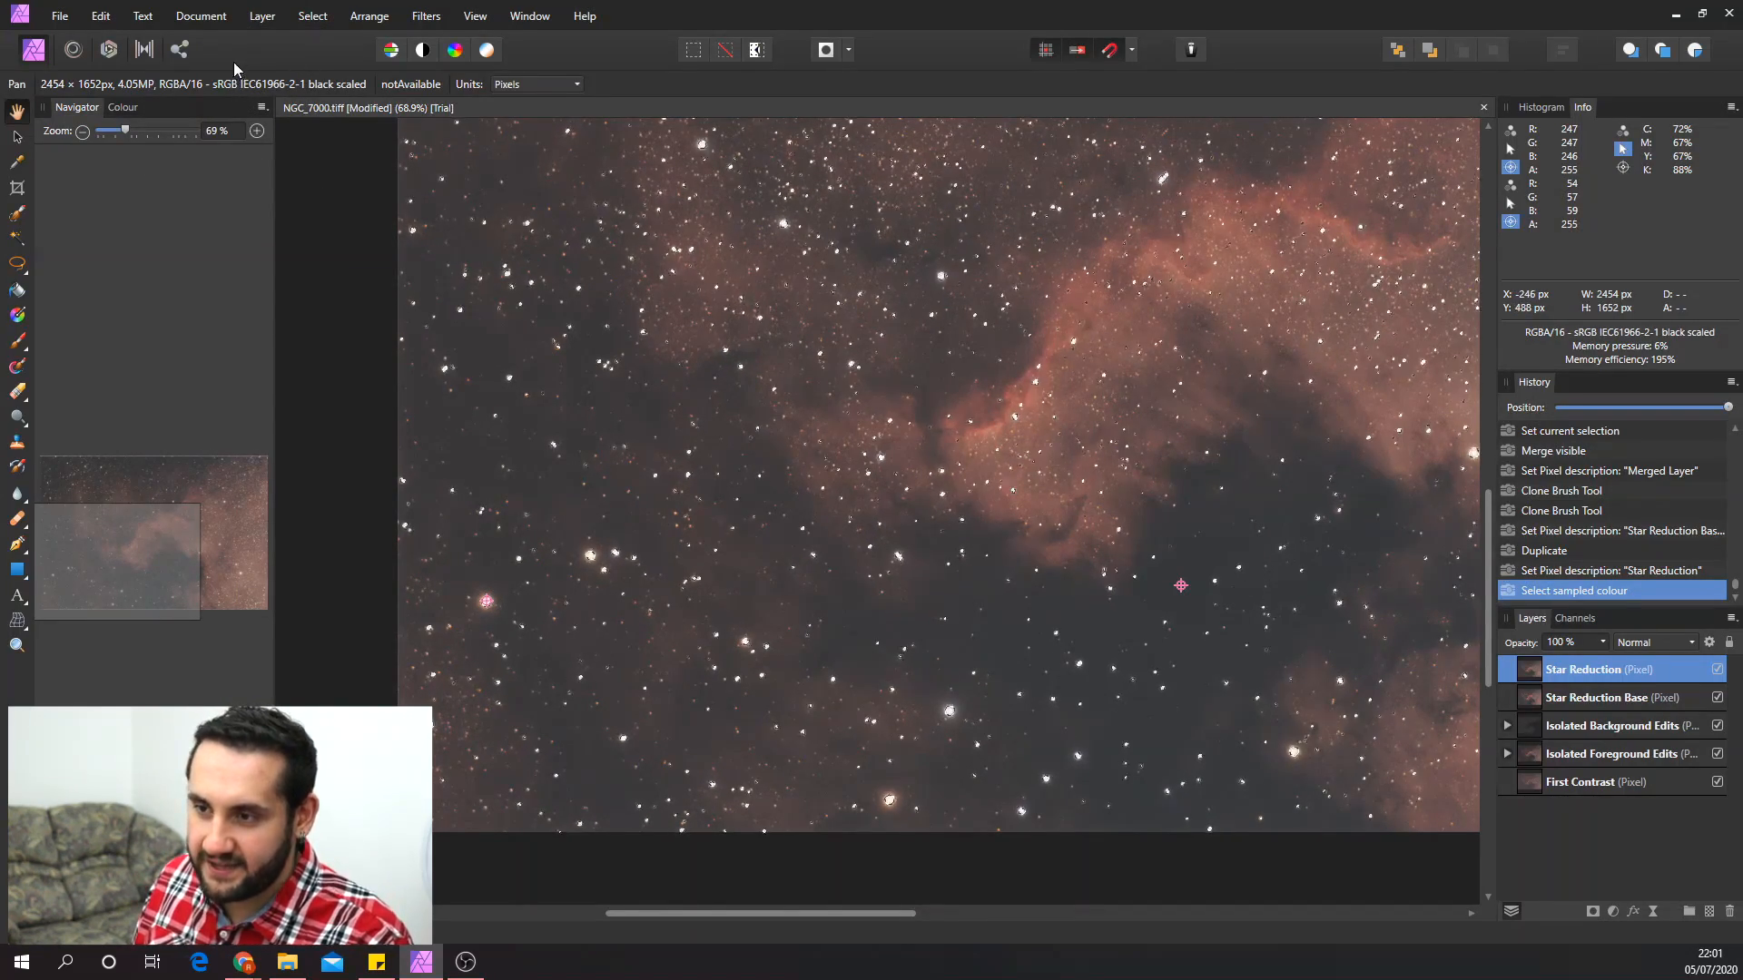
click(309, 17)
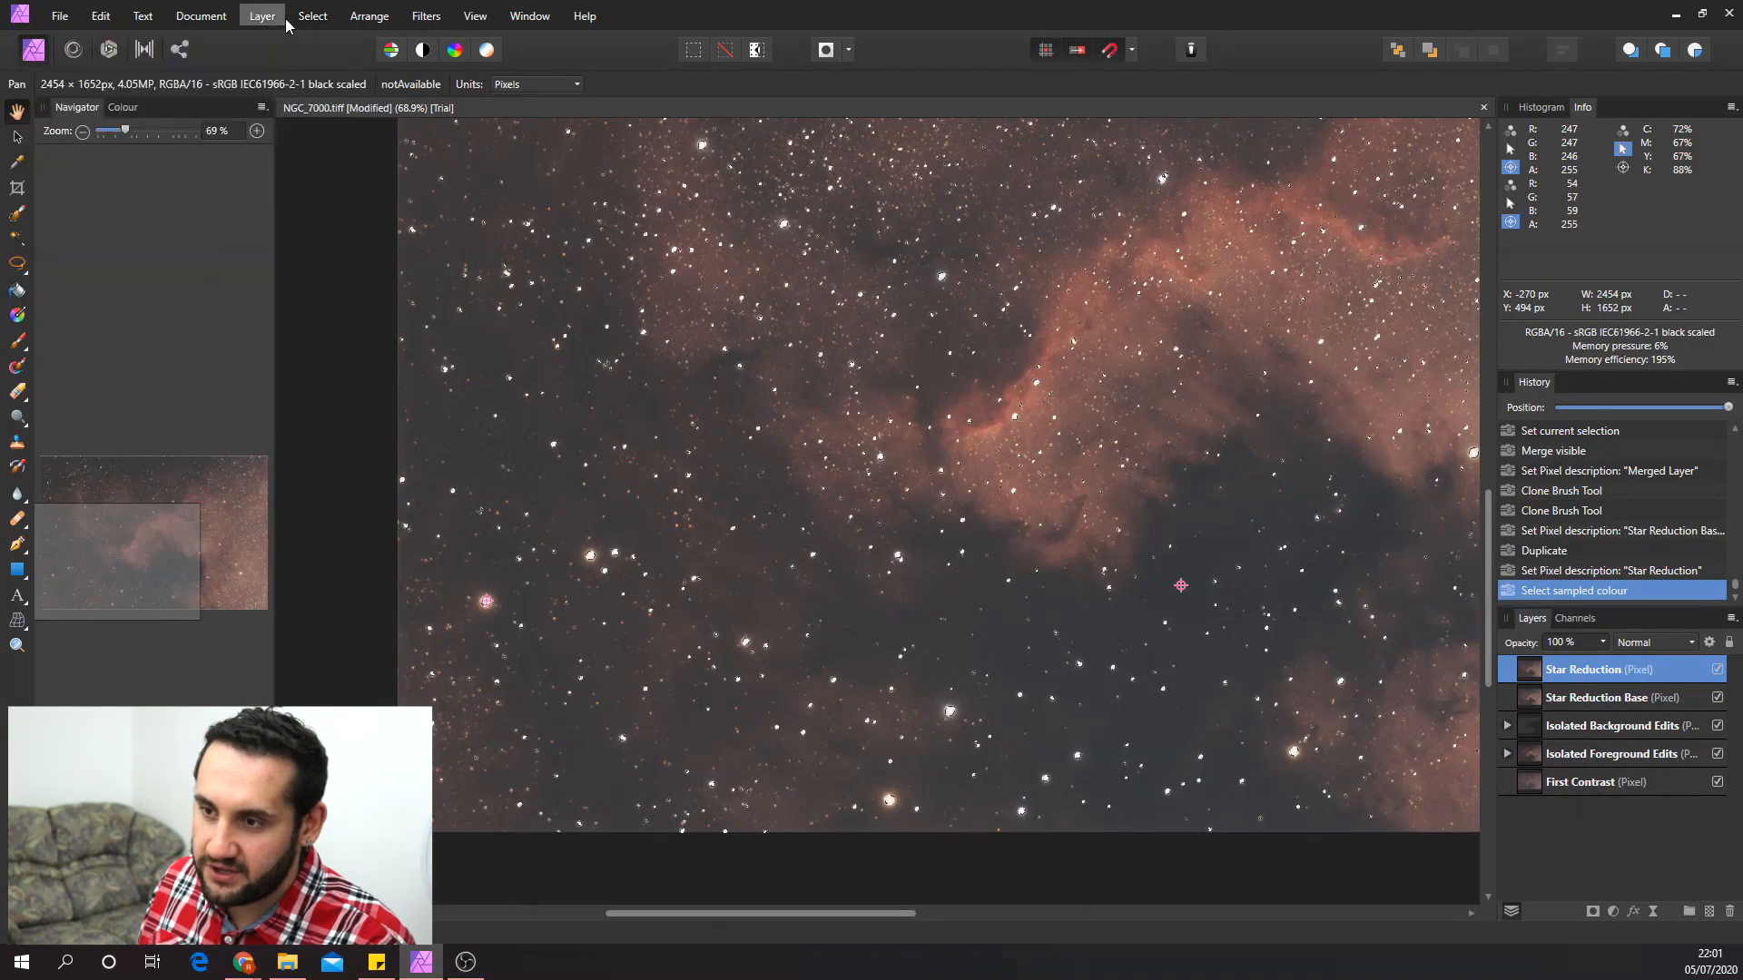
click(262, 17)
mouse_move(313, 16)
click(165, 307)
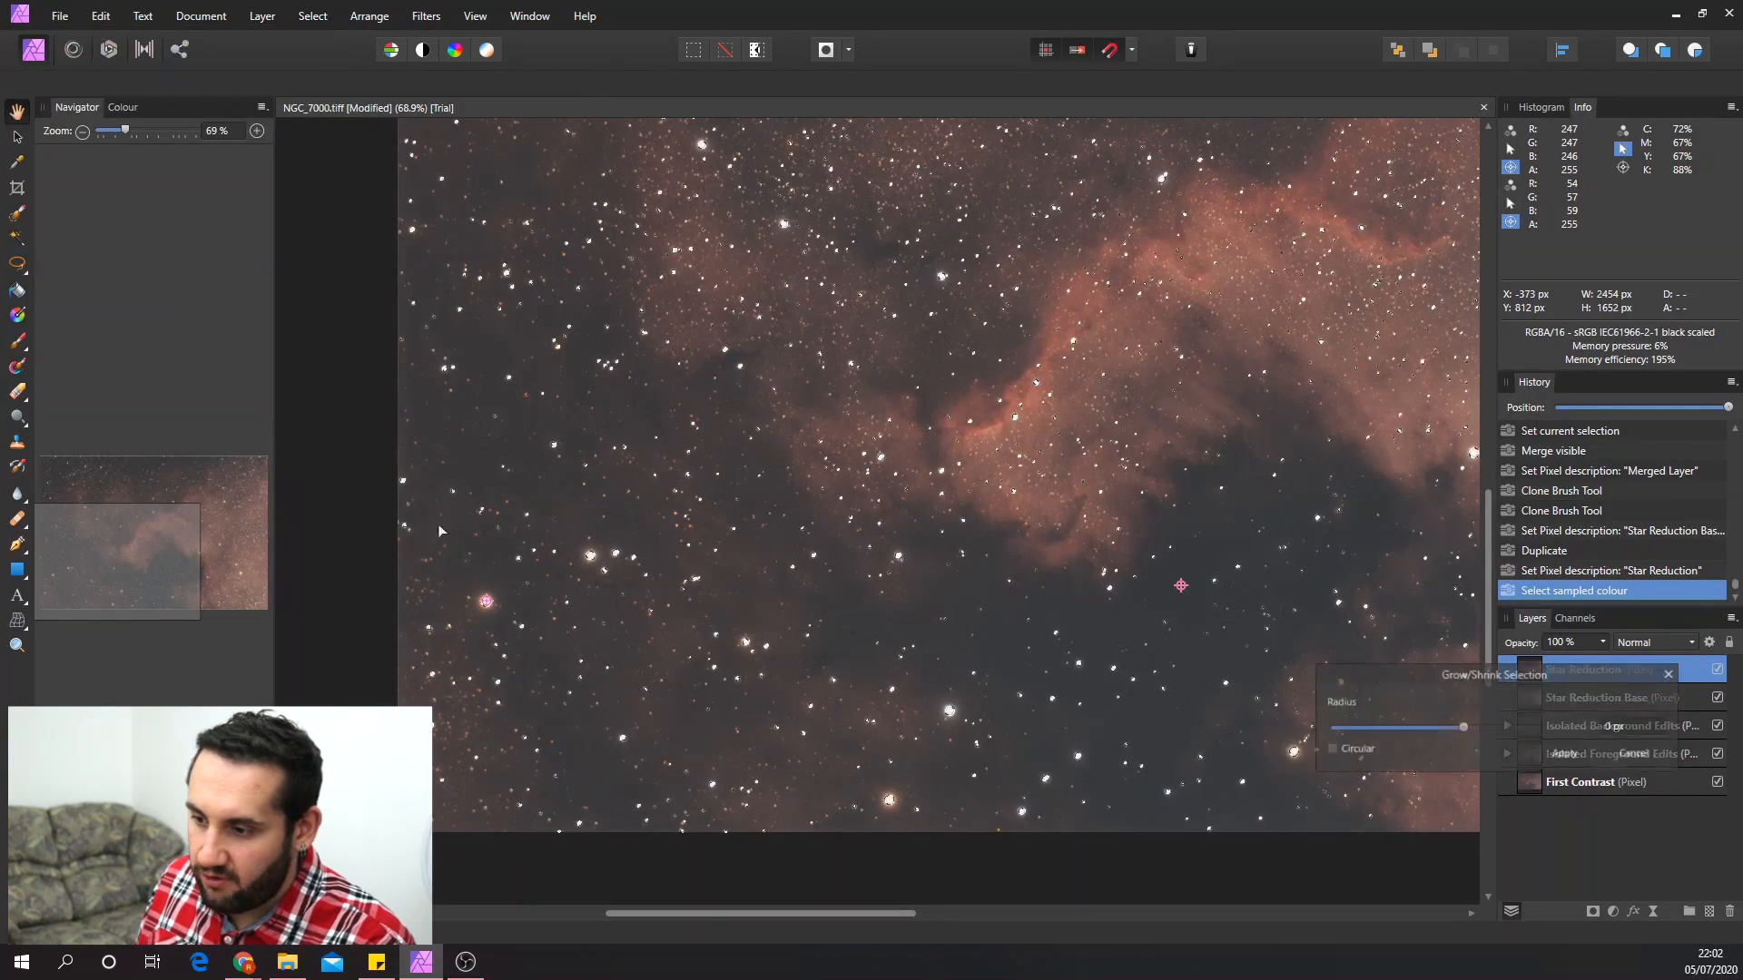
scroll(559, 572, up, 5)
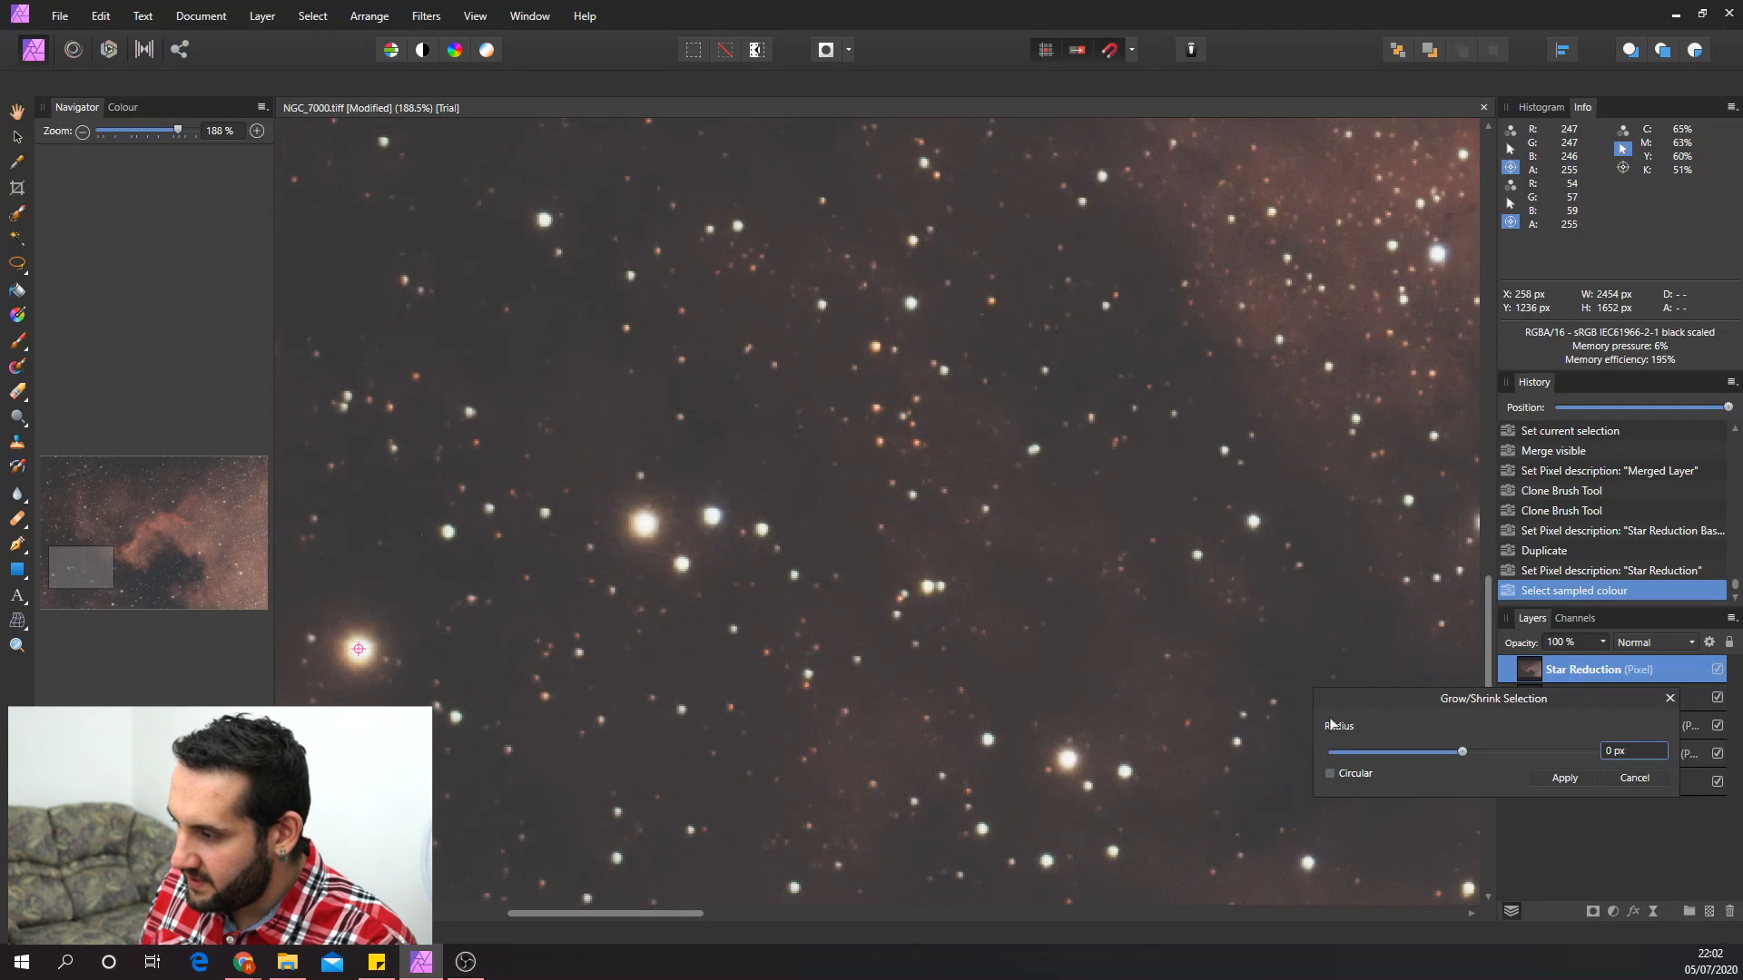
click(1347, 772)
drag(1462, 751, 1468, 754)
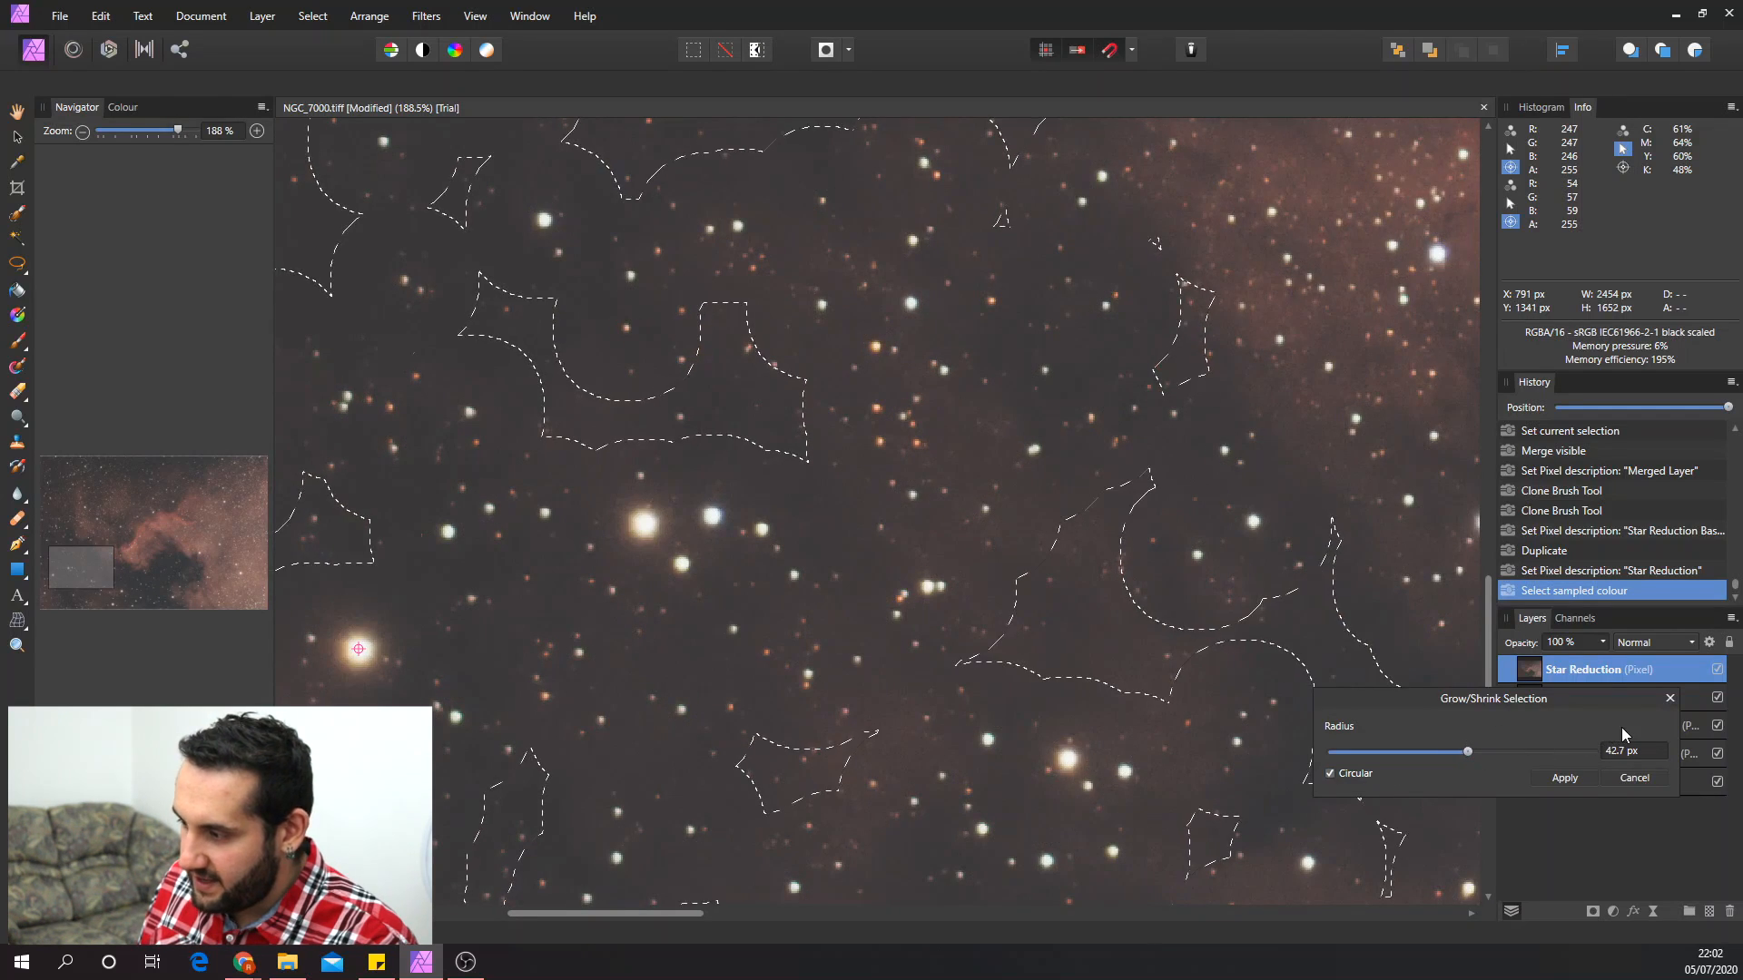
click(1644, 748)
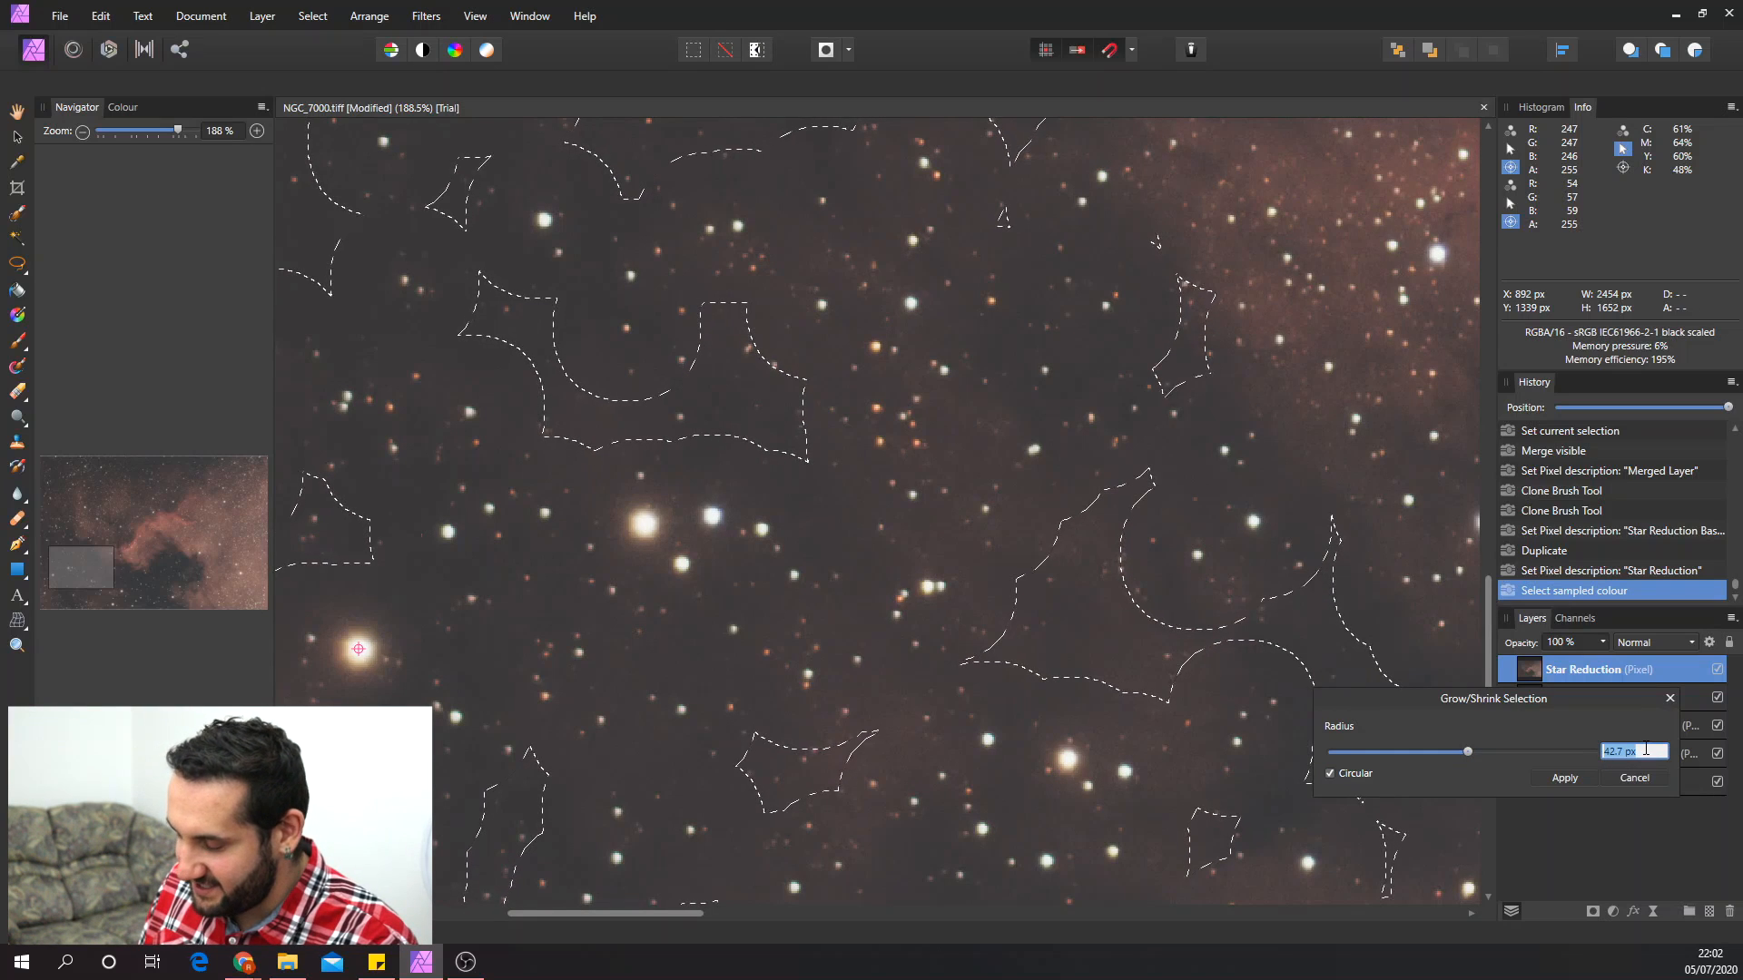
text(3)
key(Return)
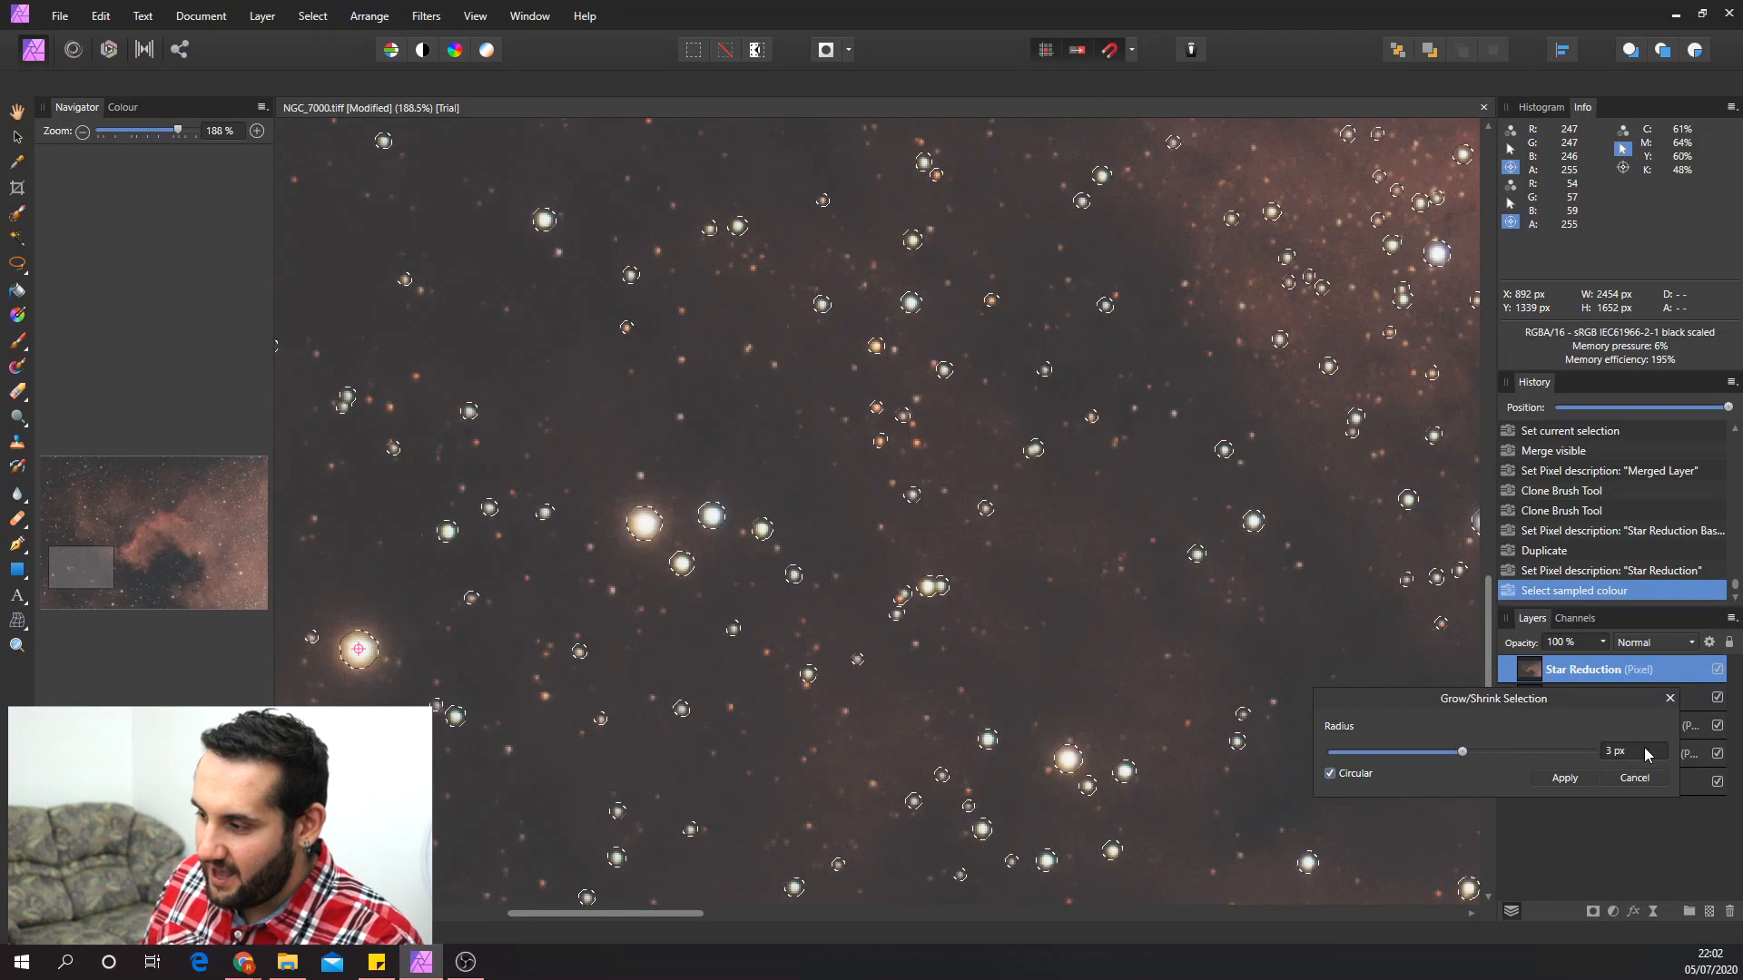
click(1570, 778)
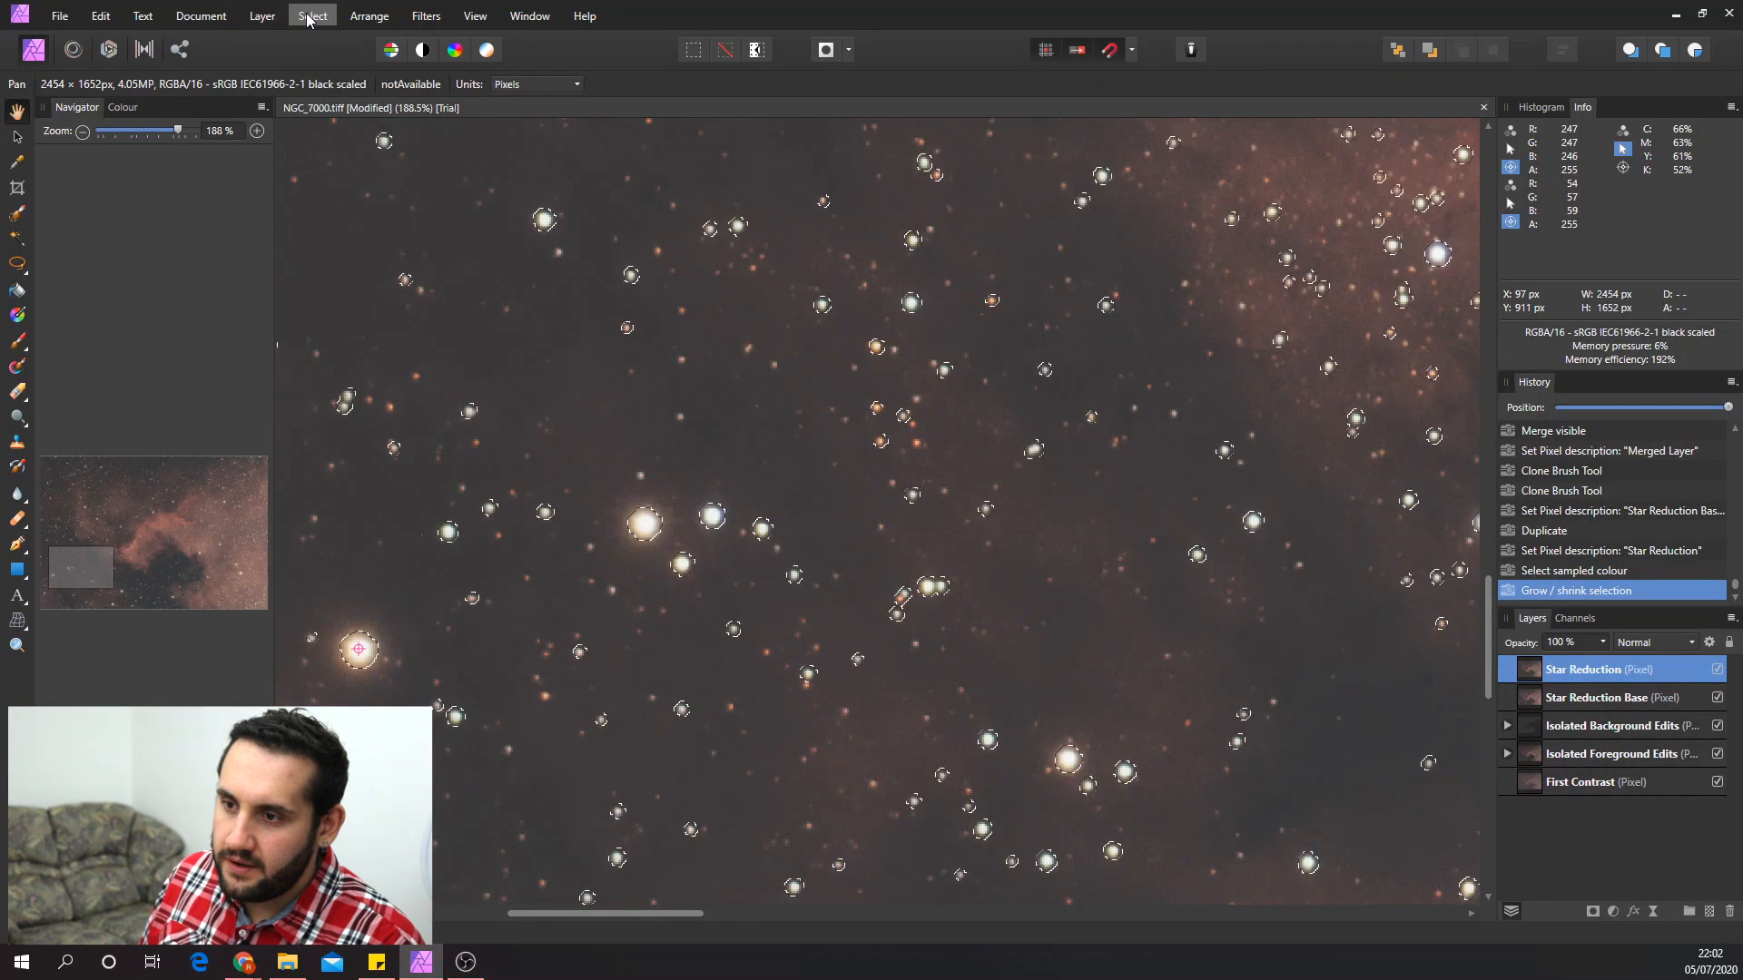
- Feather the grown star selection with a radius of 5 px and apply it
click(309, 17)
click(149, 325)
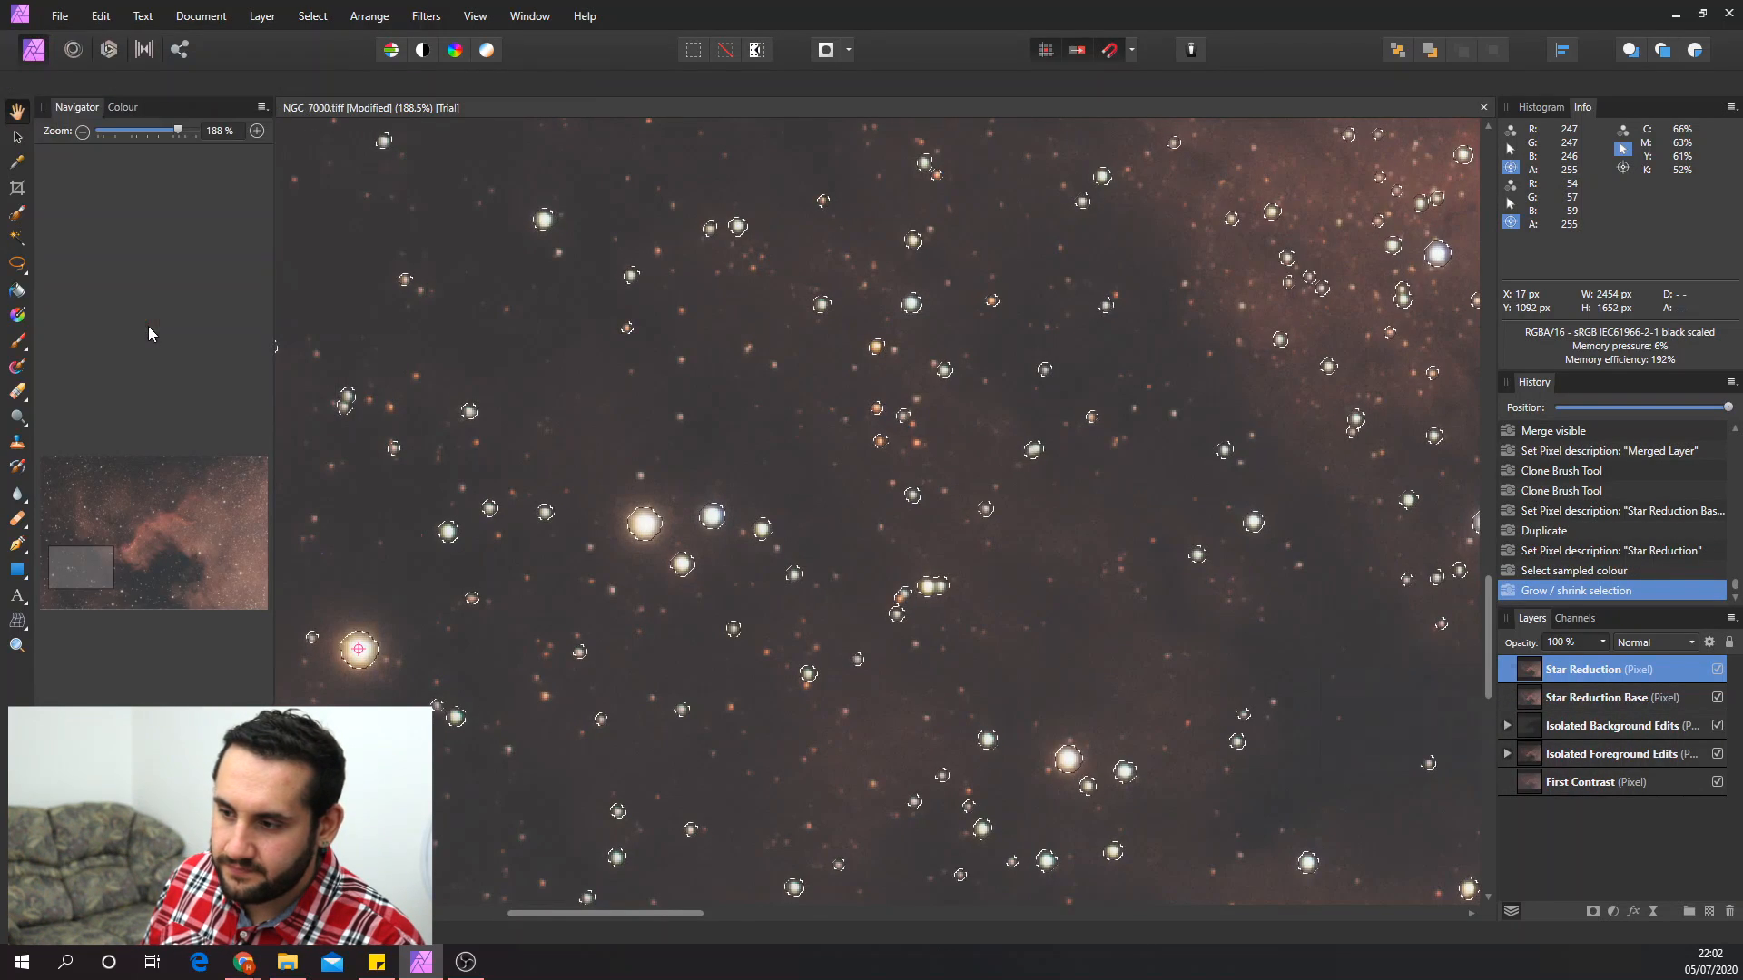
click(1646, 750)
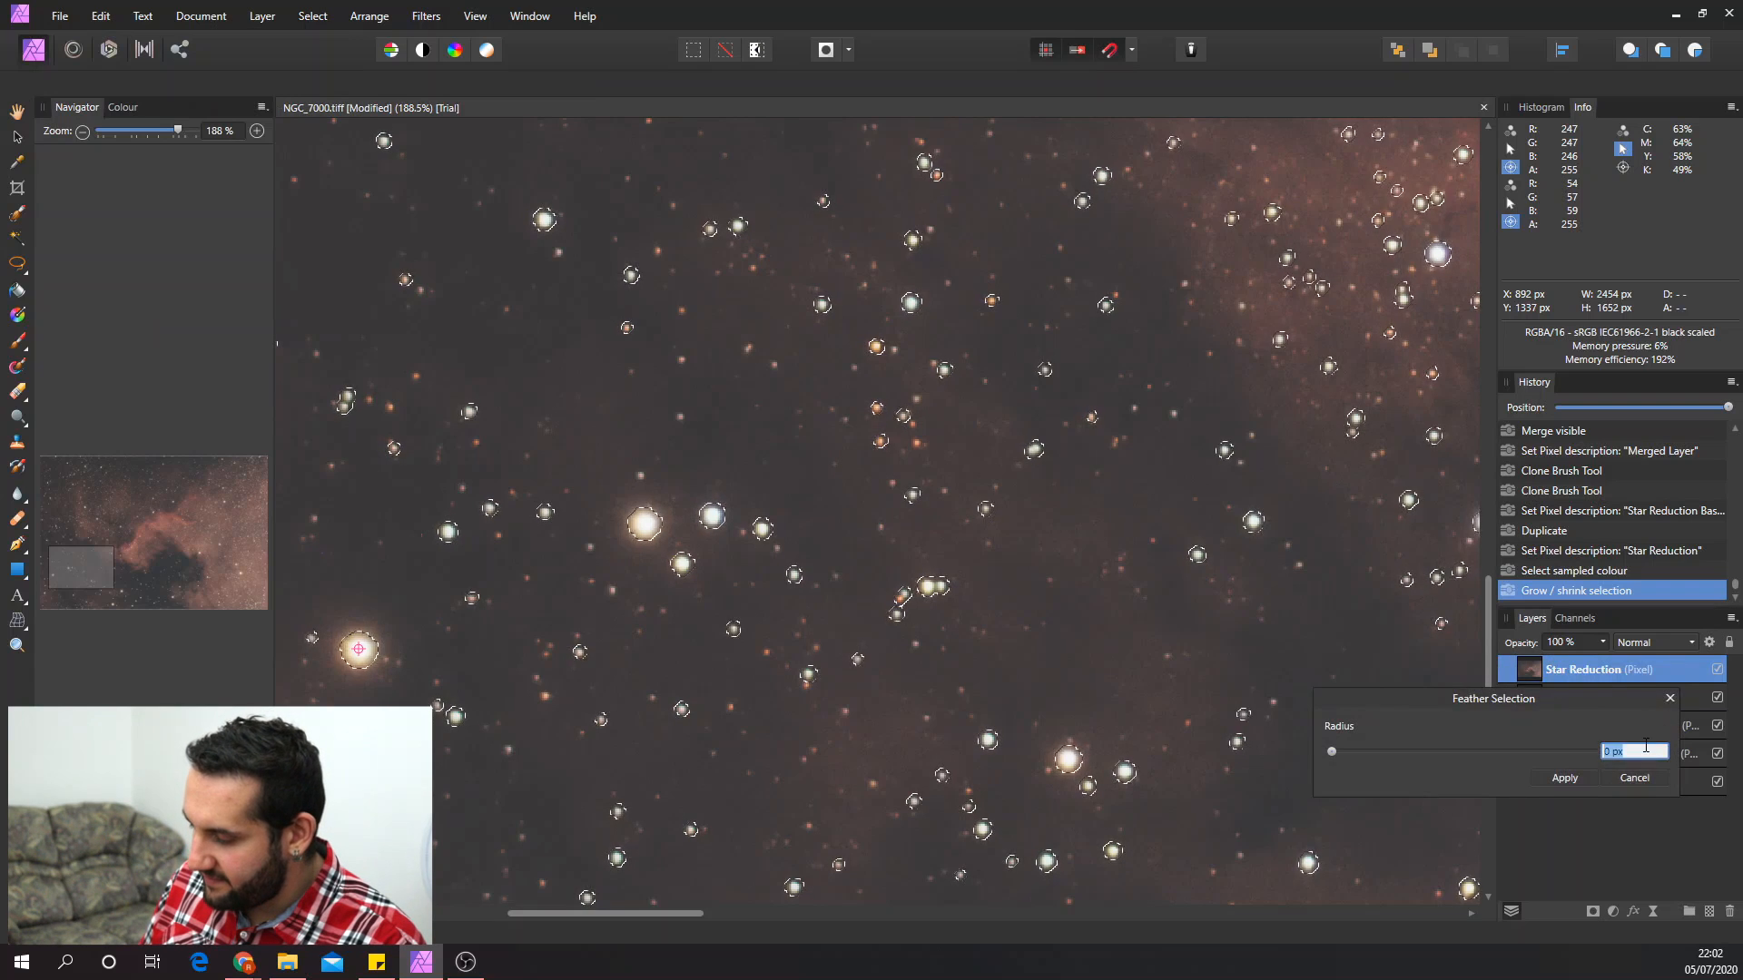
text(5)
key(Return)
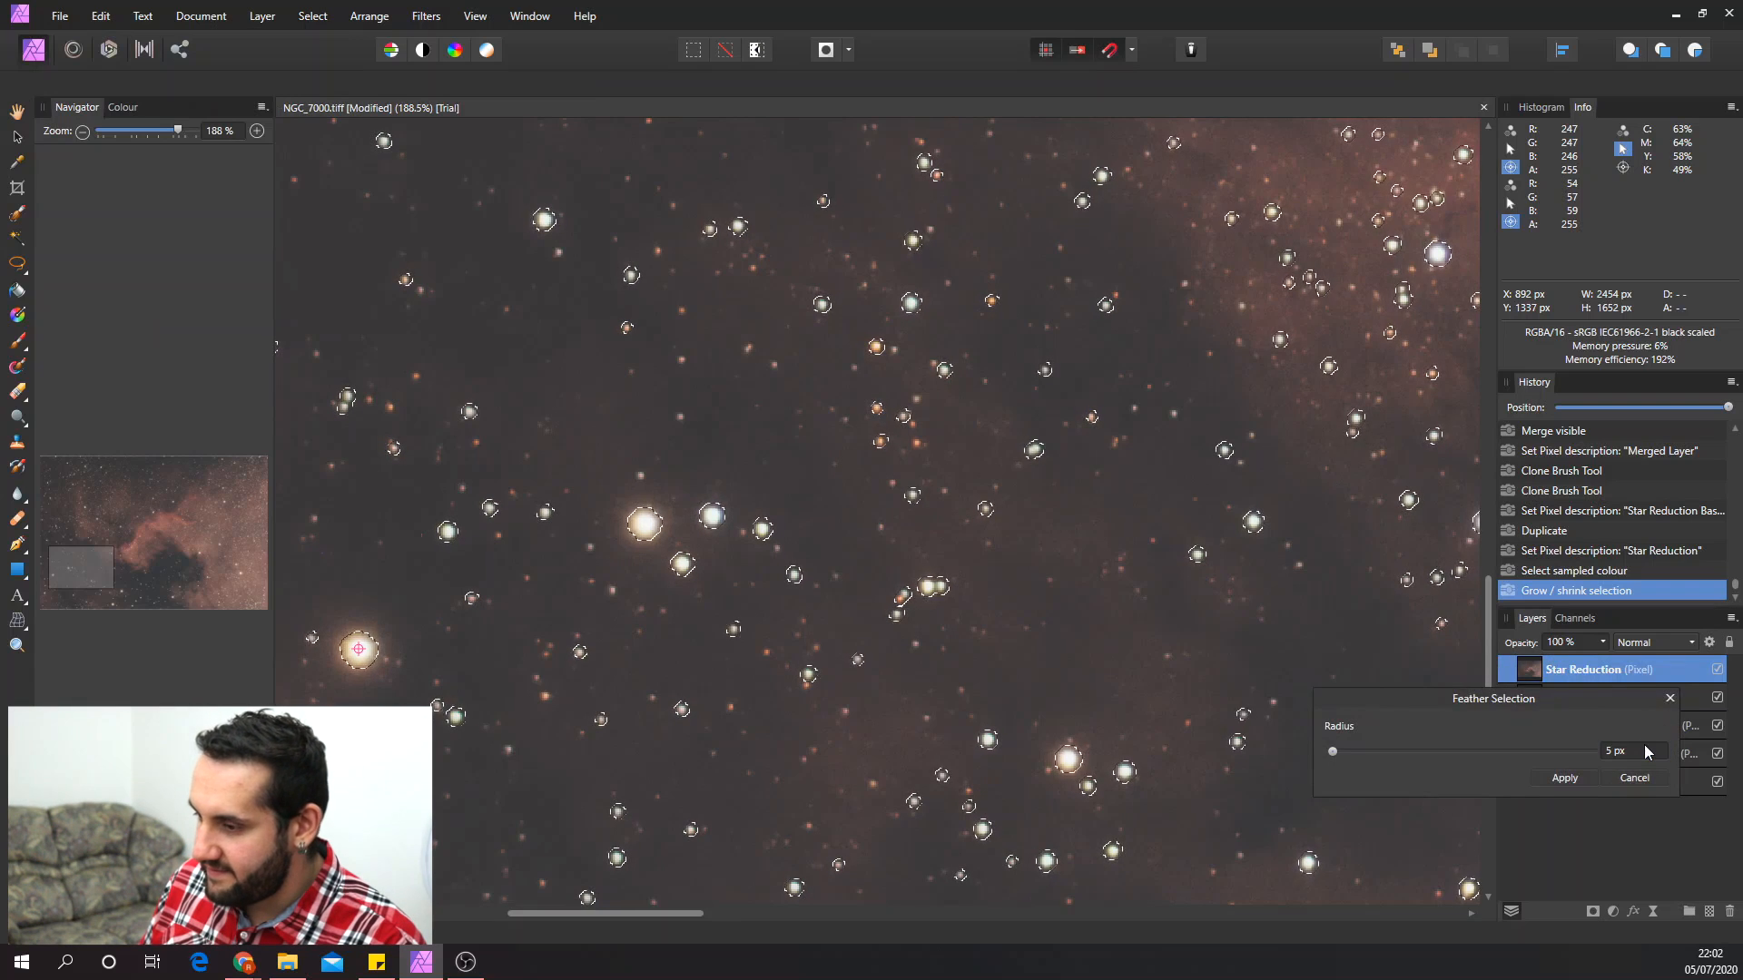
click(1564, 778)
- Start a Minimum Blur on the selected stars of the Star Reduction layer and try a radius of 1.5 px
scroll(1112, 662, down, 1)
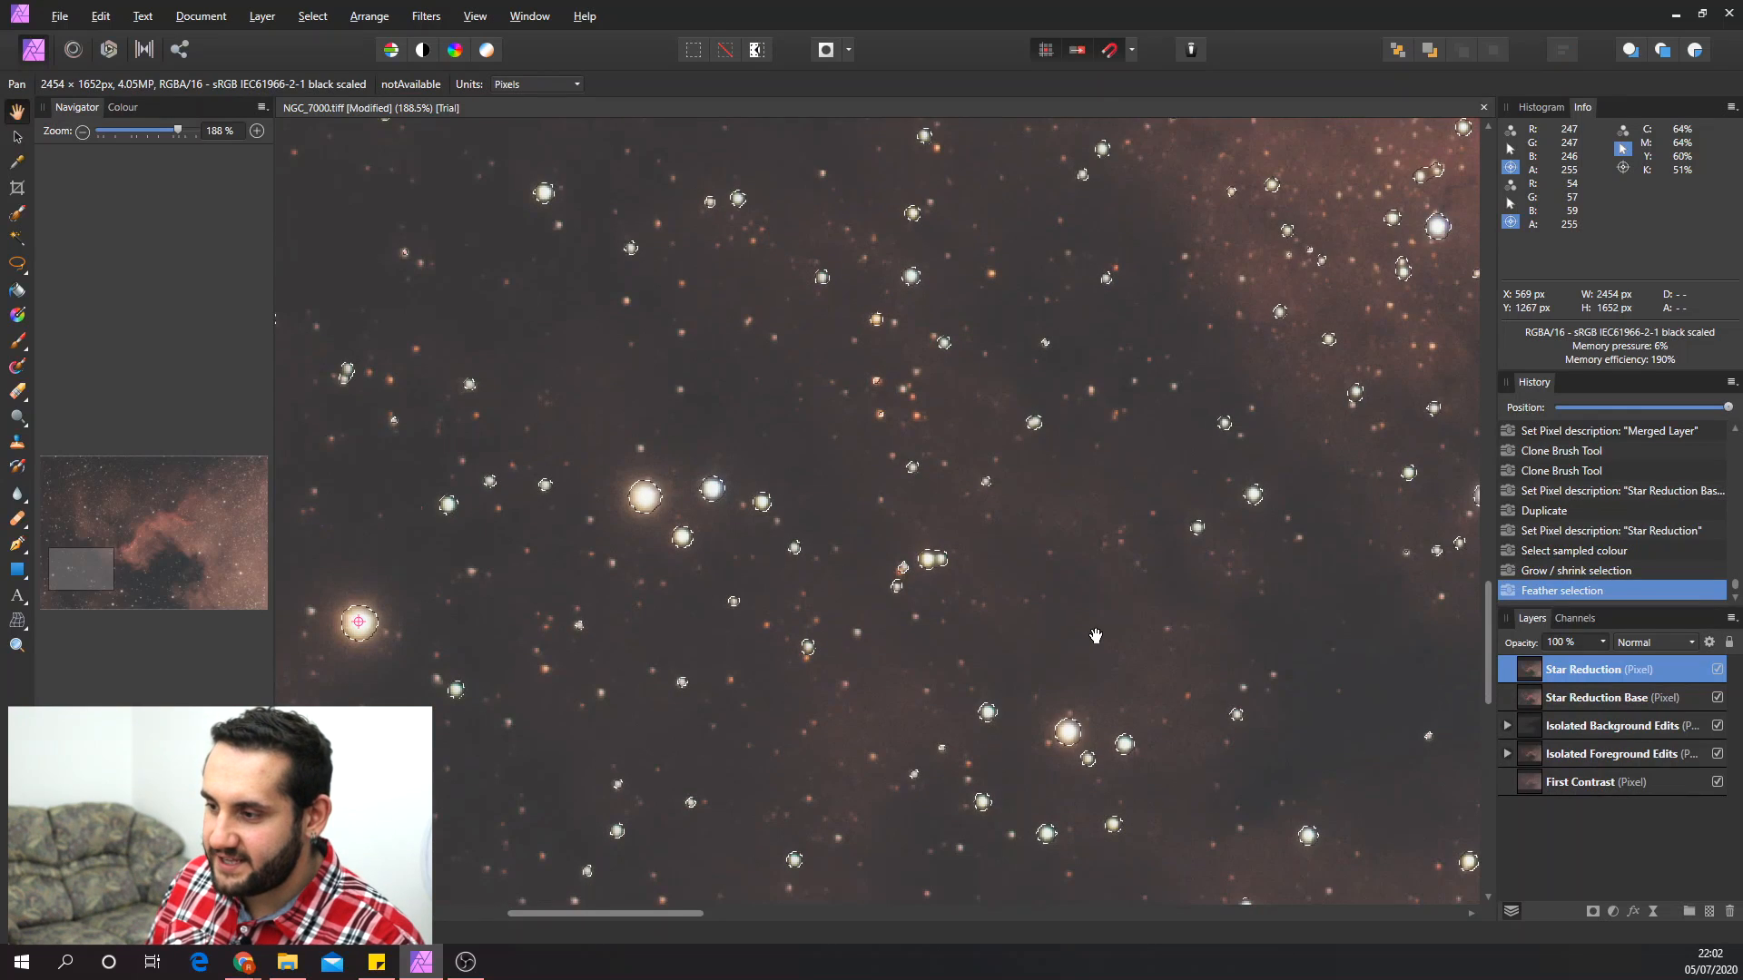
scroll(1095, 635, down, 1)
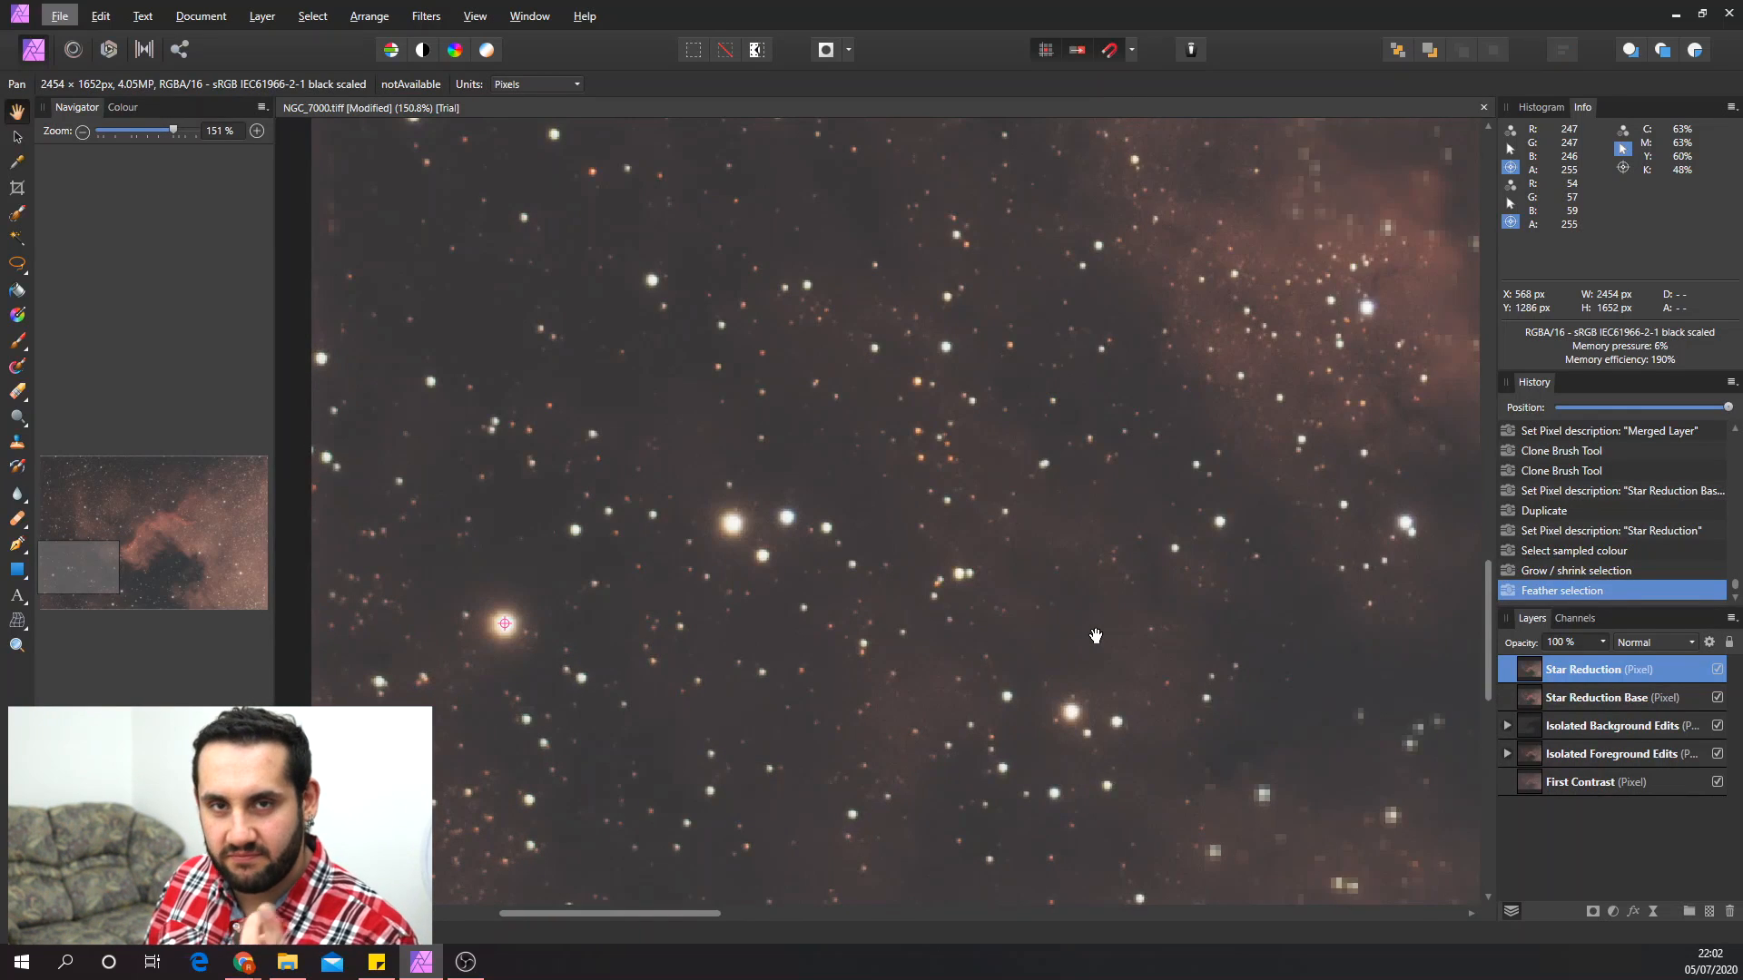
scroll(1089, 595, down, 2)
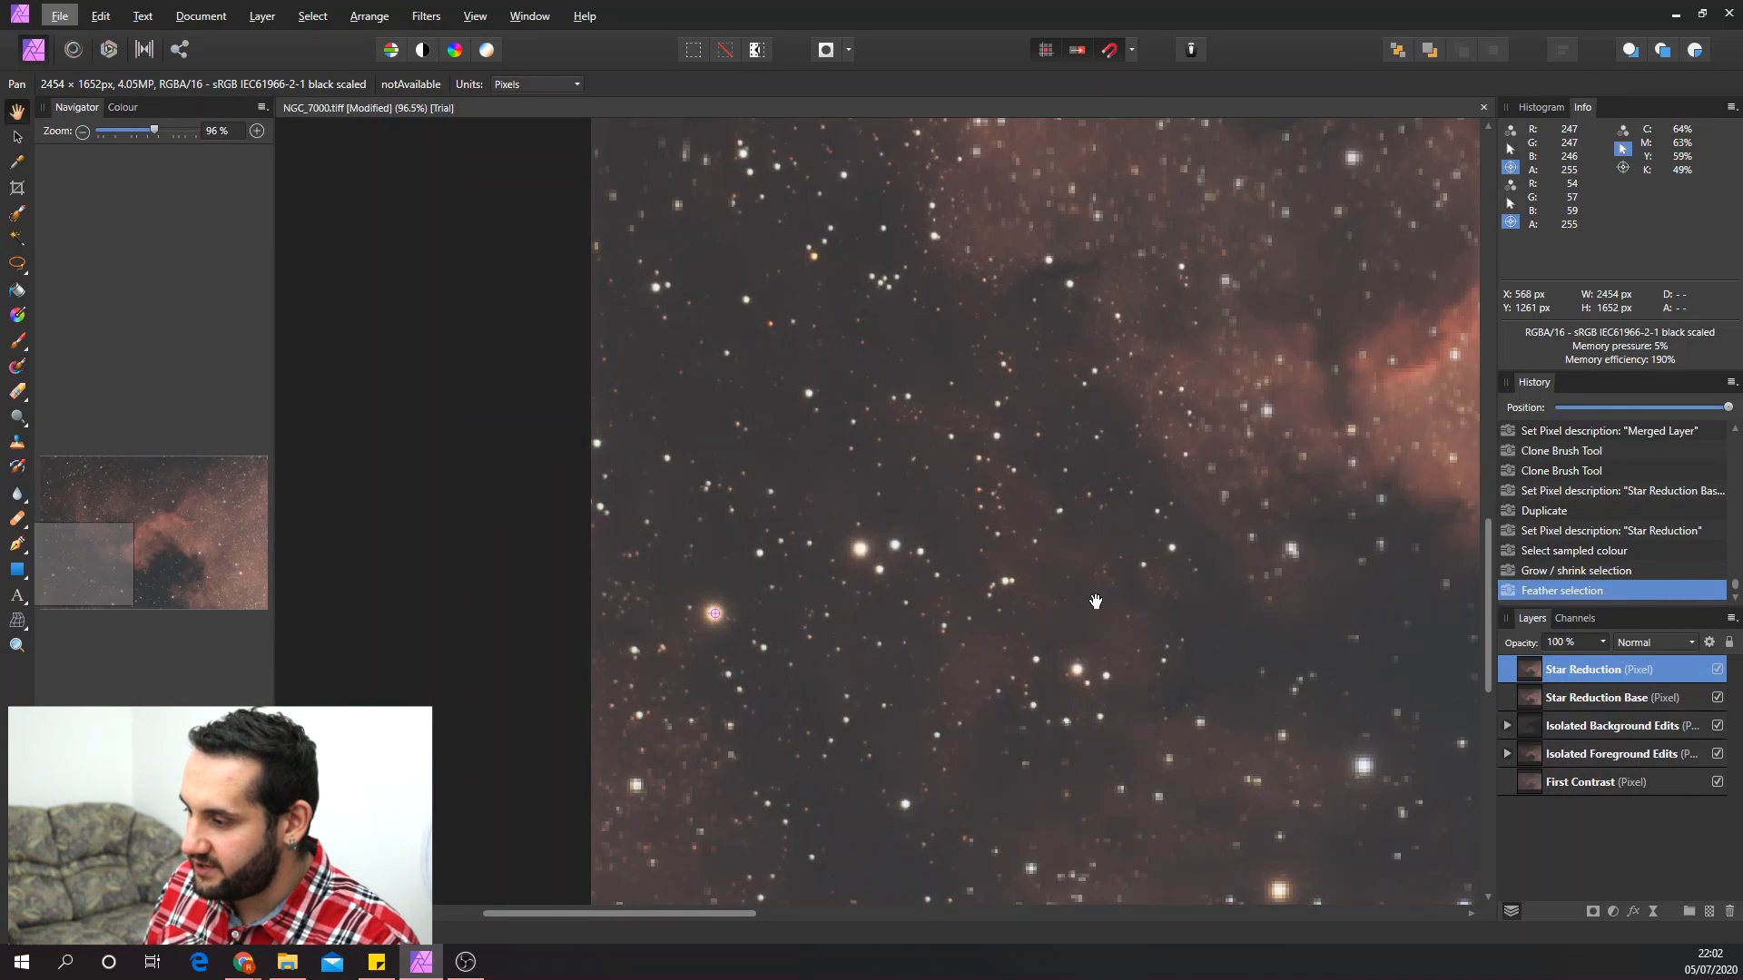
scroll(1095, 601, right, 7)
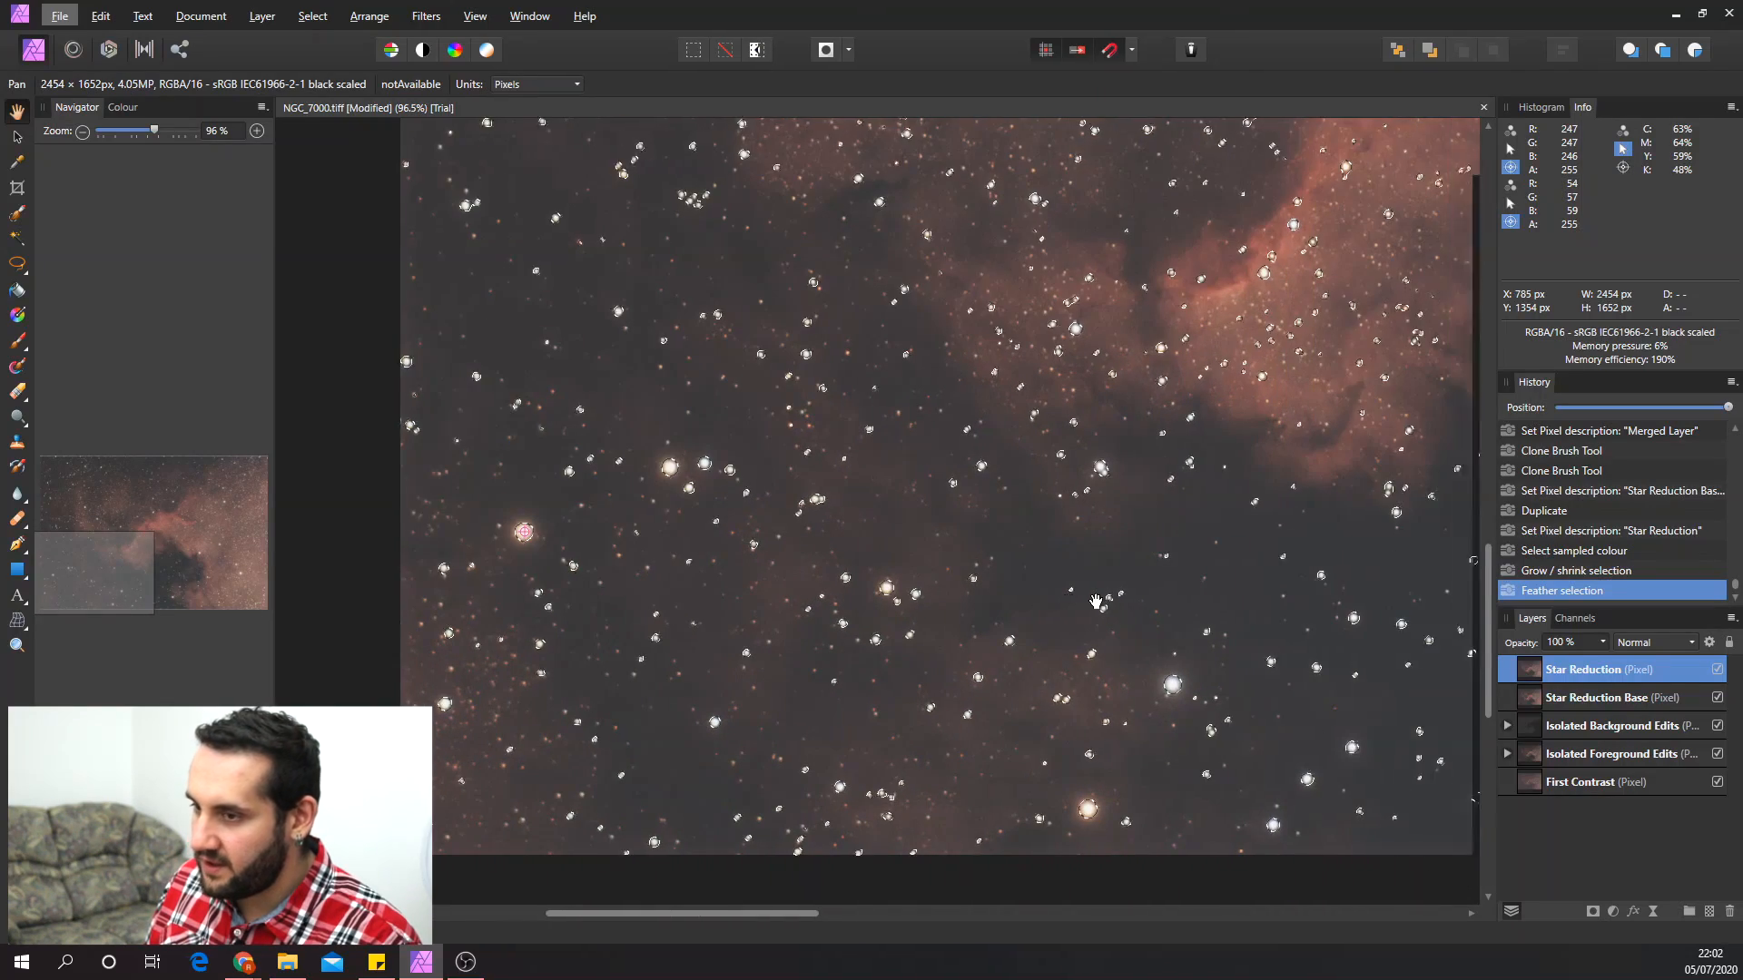
click(426, 16)
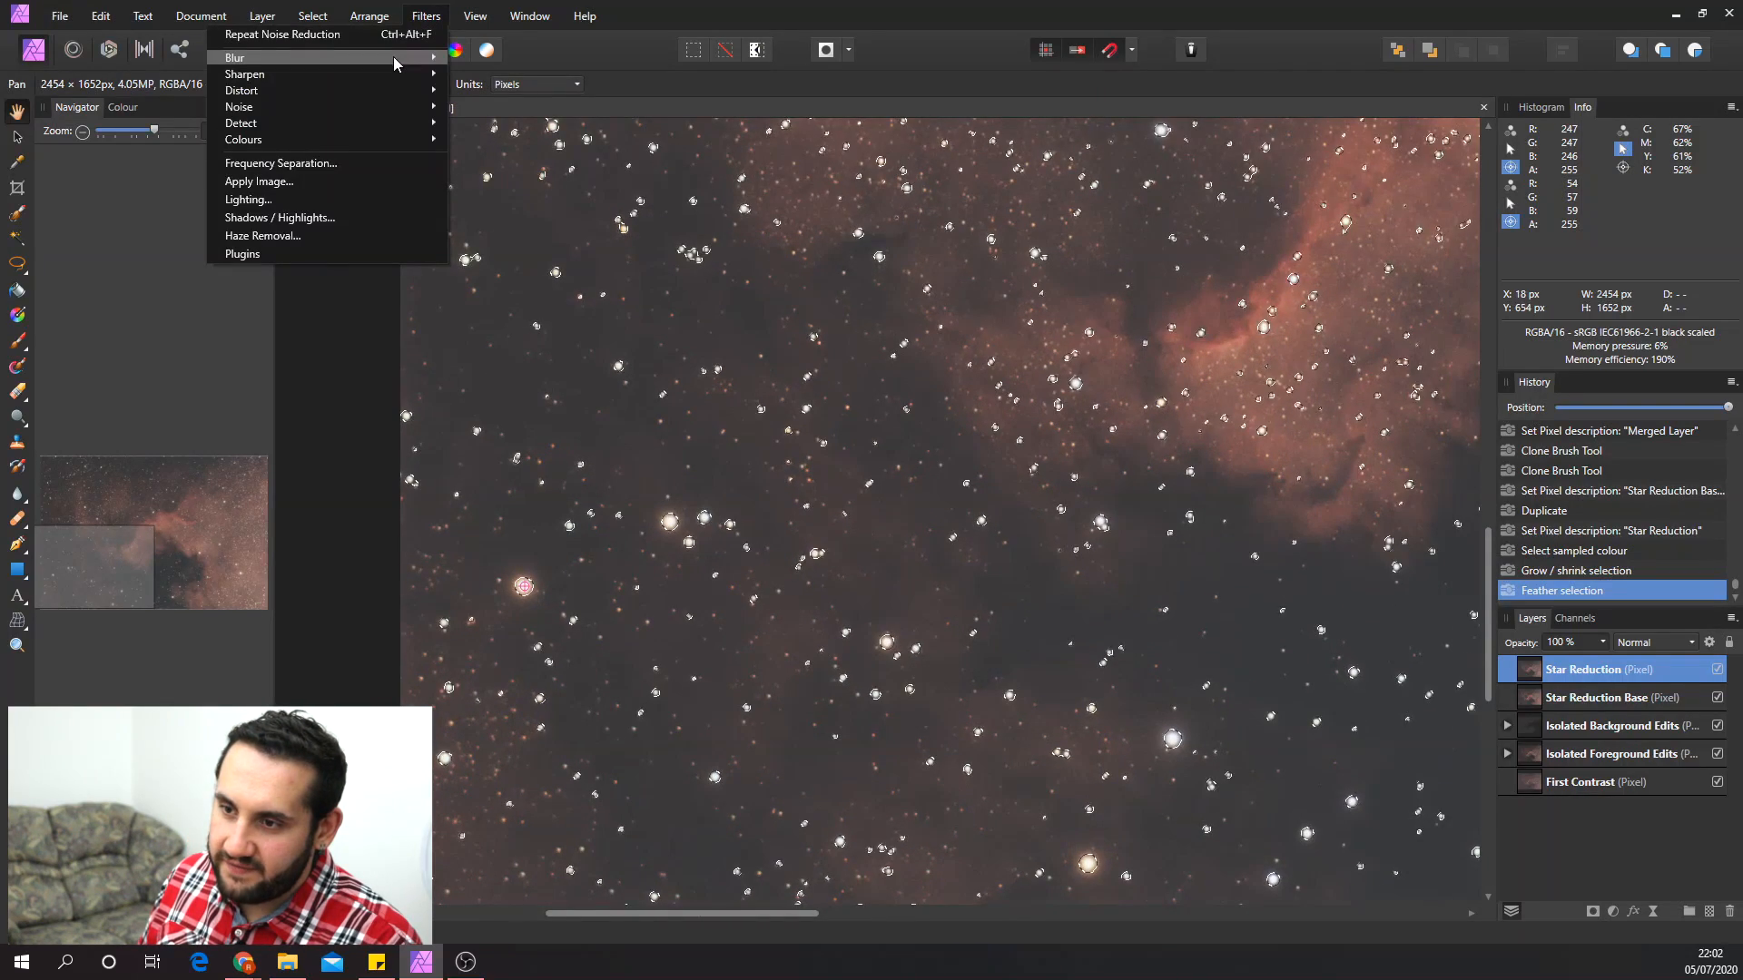
mouse_move(393, 56)
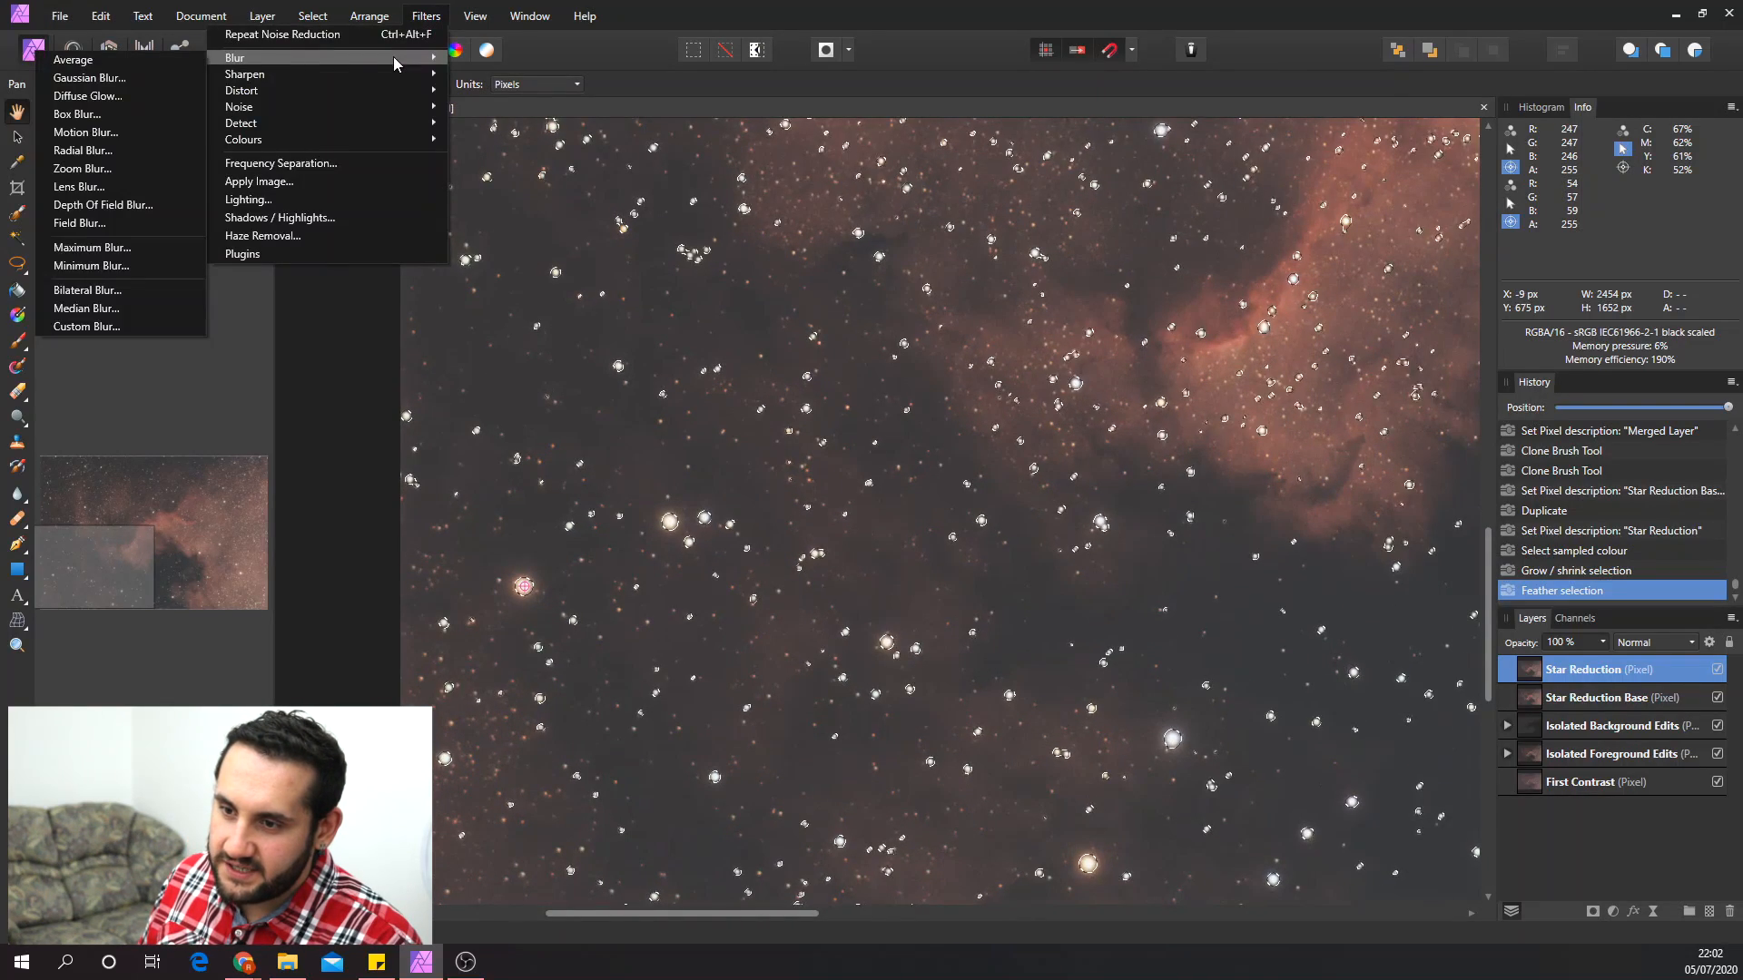
click(91, 270)
scroll(771, 580, up, 3)
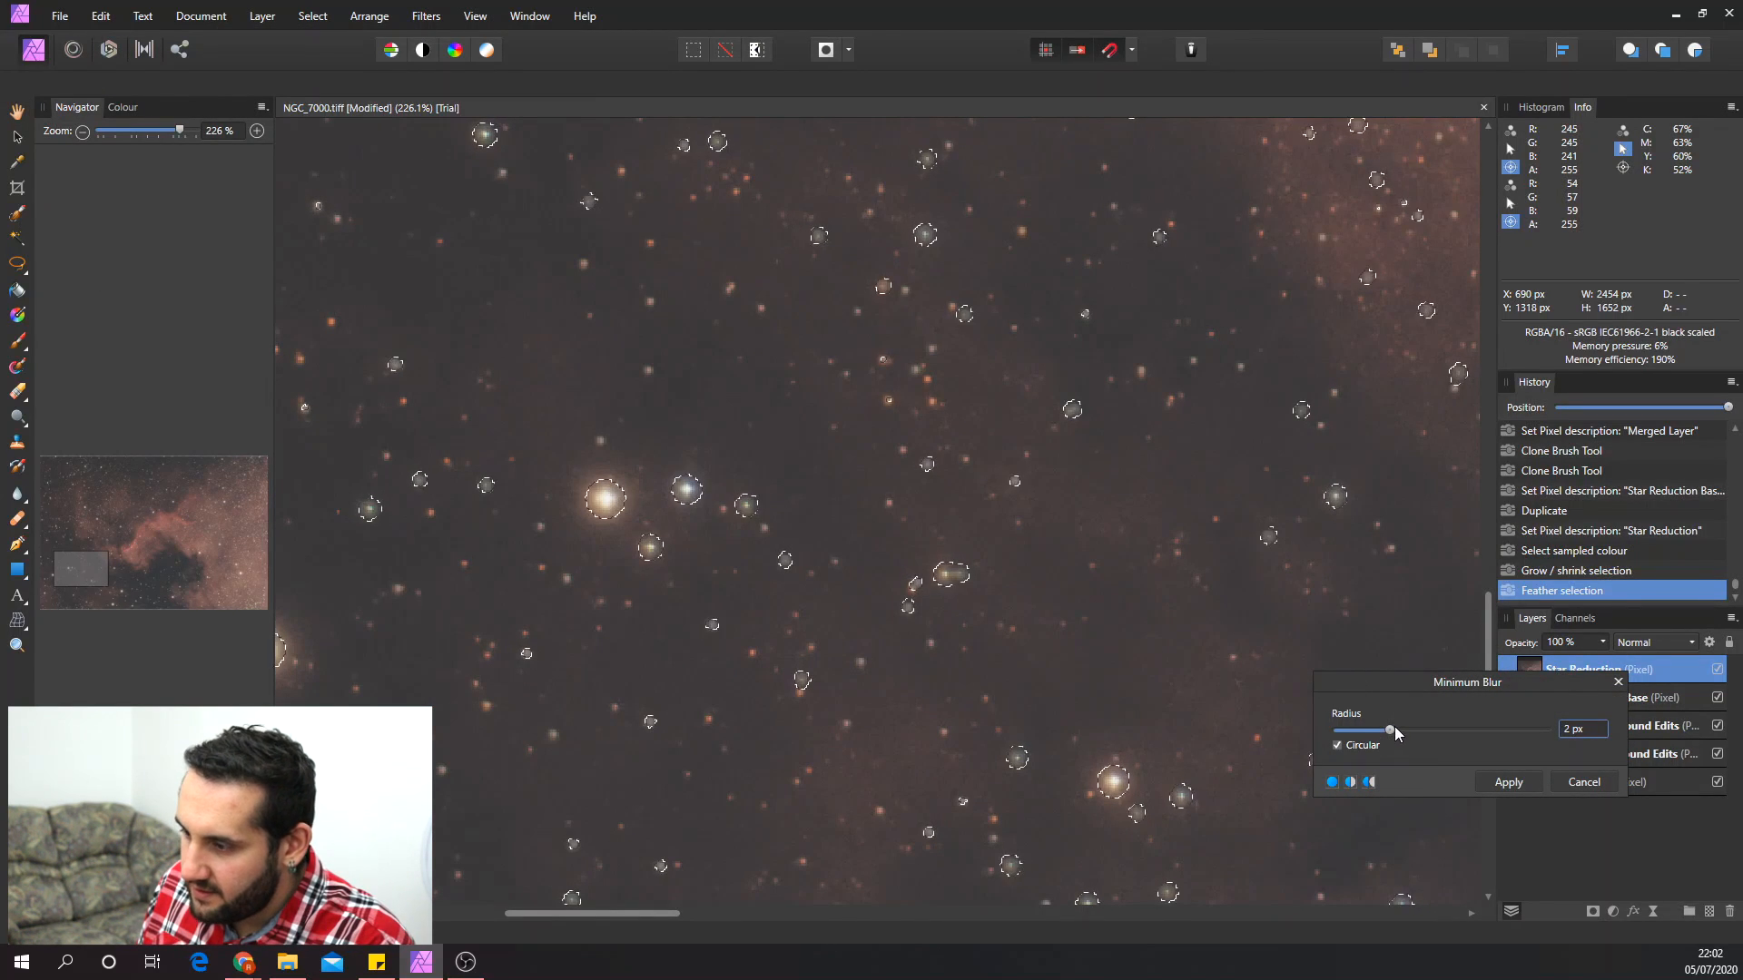
click(1579, 728)
text(1.5)
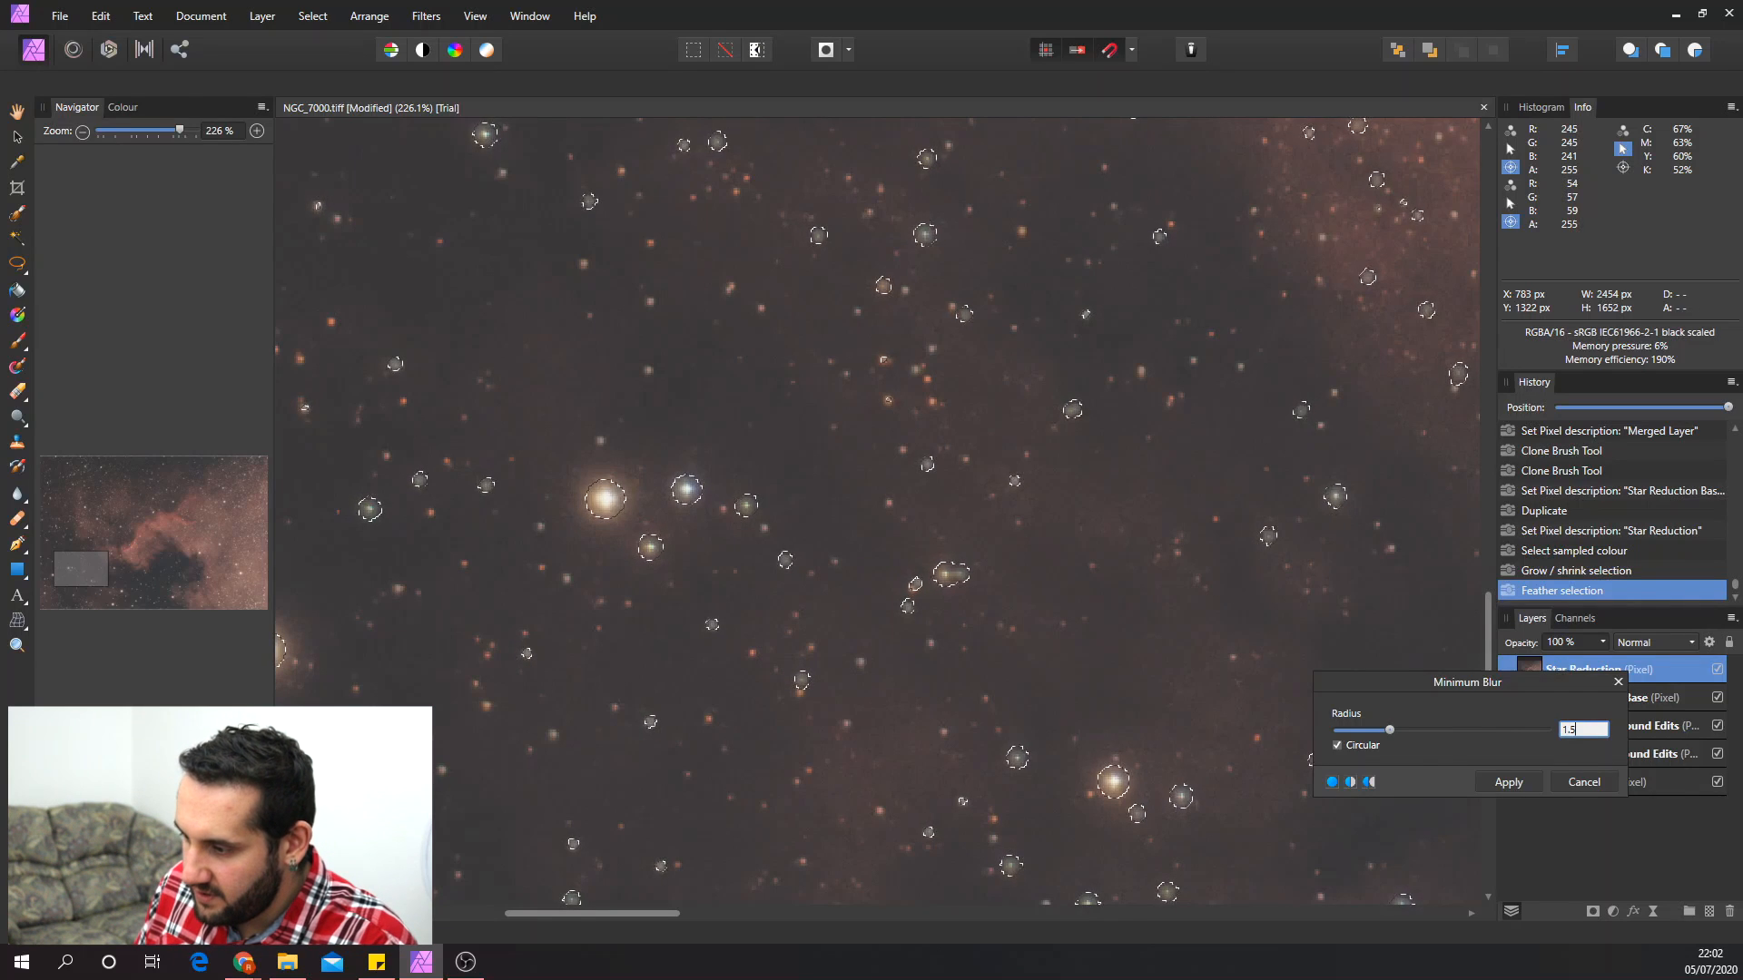
key(Return)
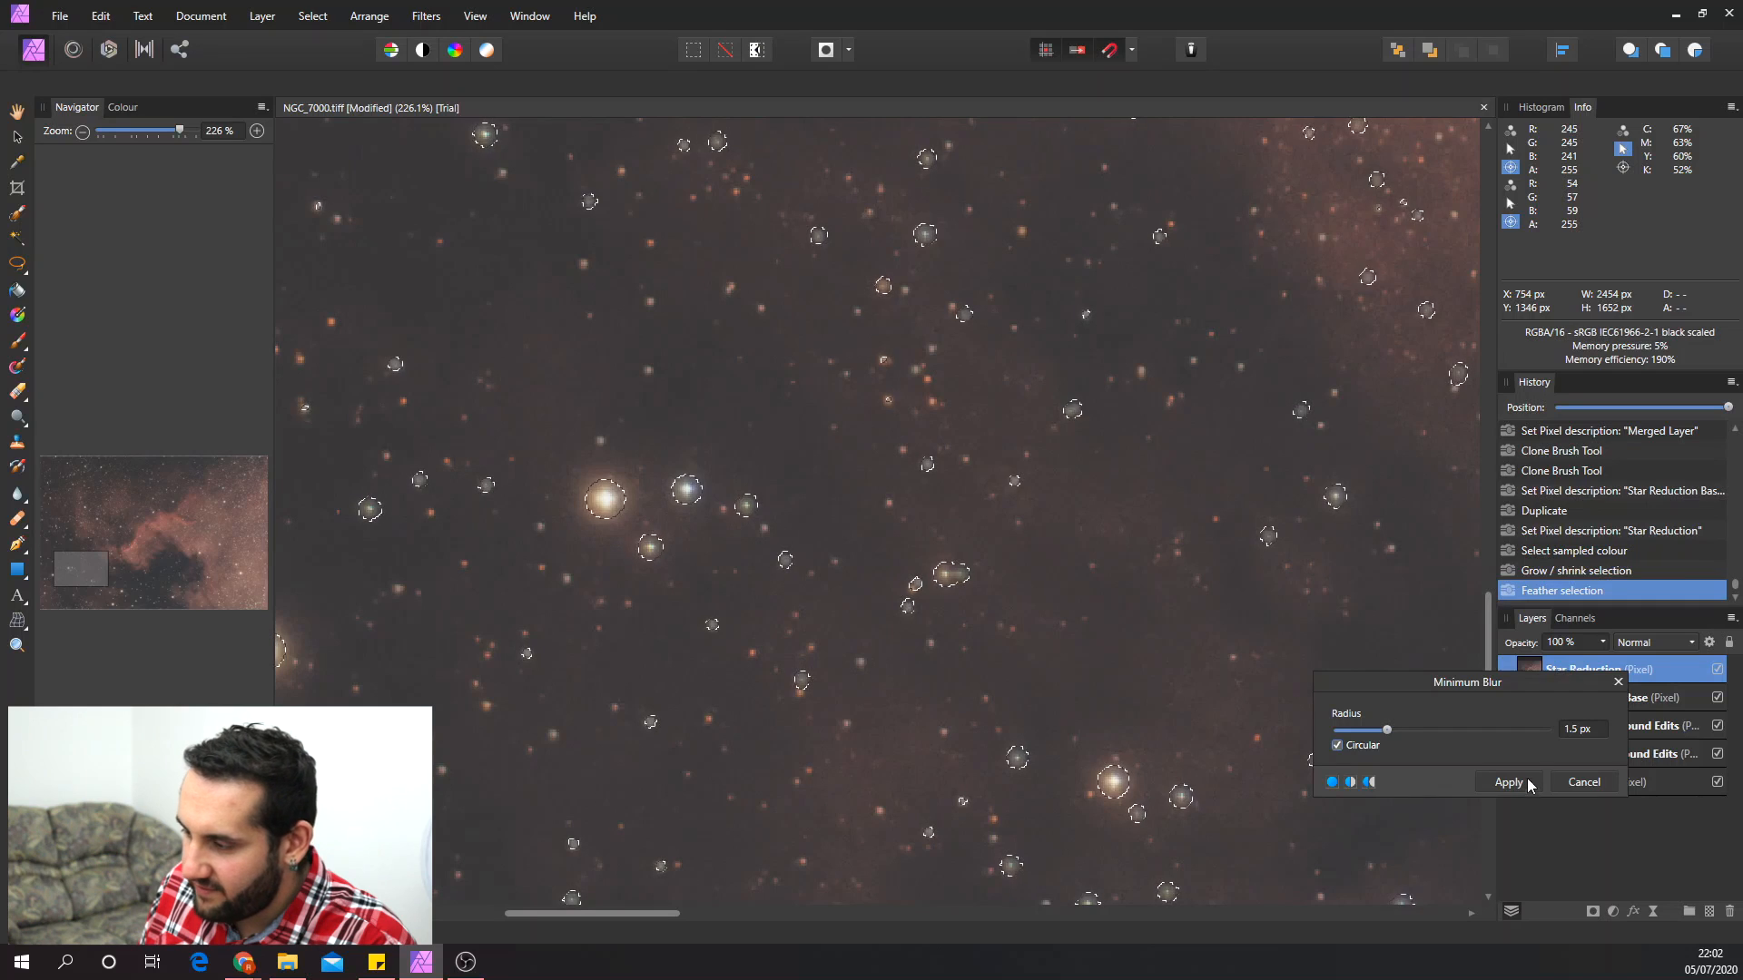
- Set the Minimum Blur radius to 1.2 px, apply the filter and clear the star selection
click(1602, 730)
text(1)
key(Return)
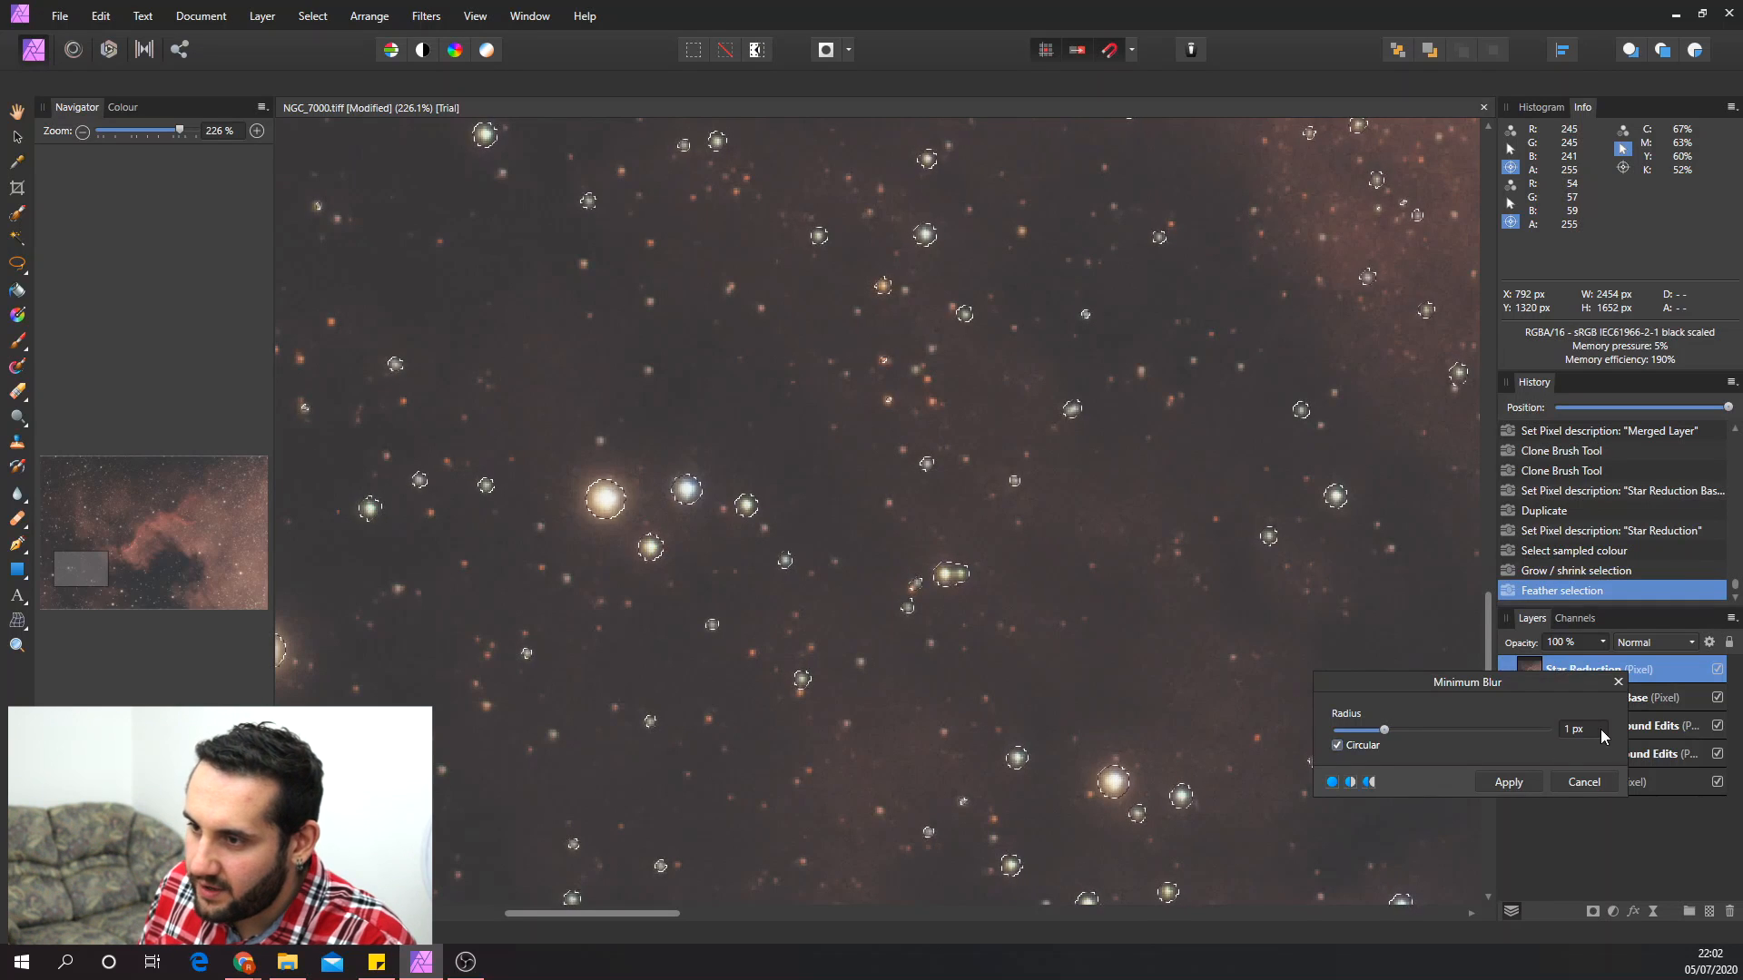
click(1584, 730)
text(1.2)
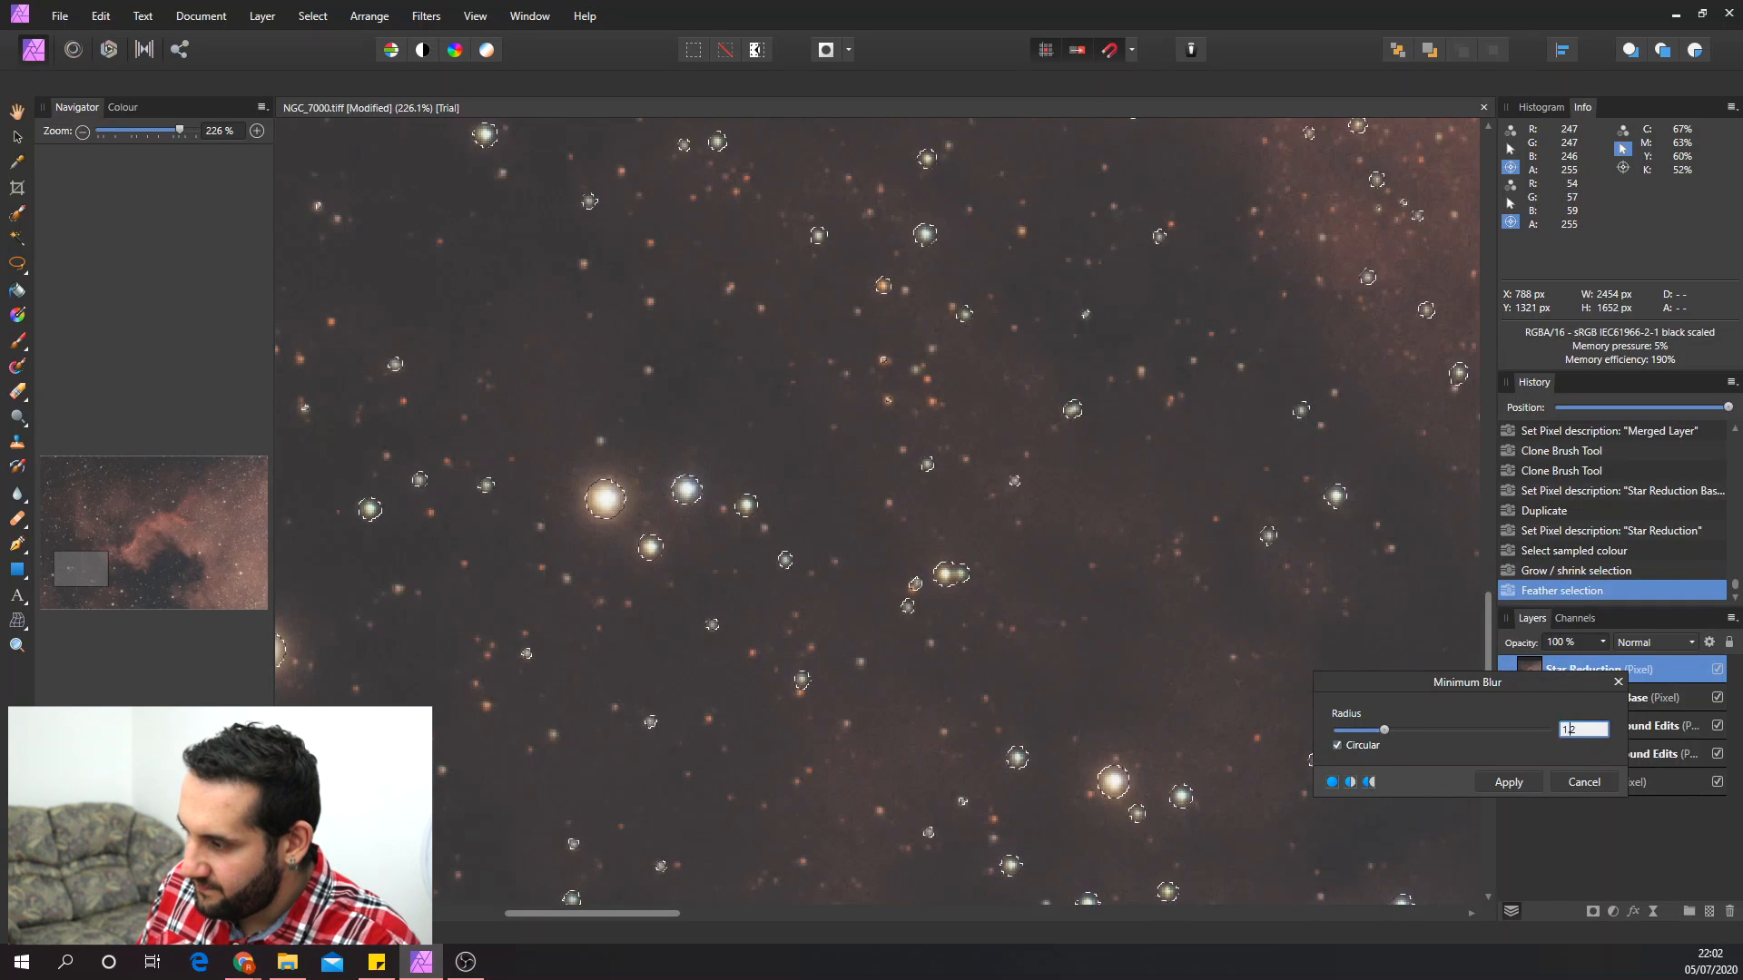
key(Return)
click(1508, 781)
key(ctrl+d)
- Compare the image with and without the Star Reduction layer and examine the reduced stars at full view and close up
click(1718, 669)
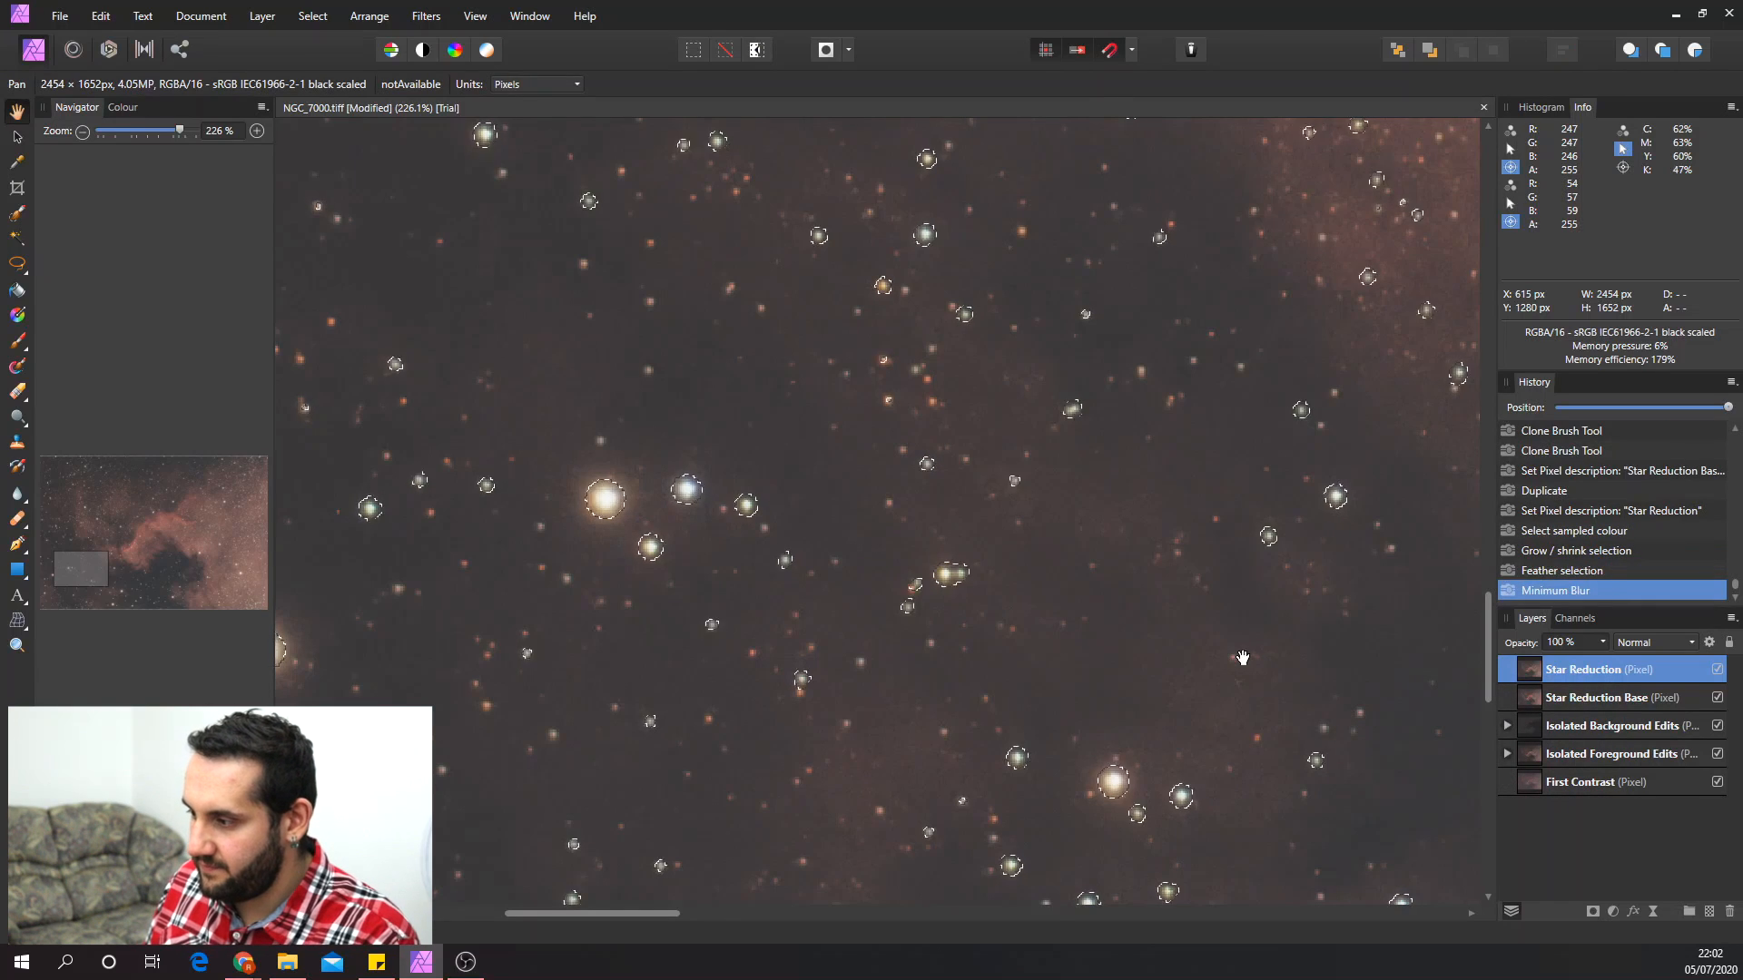
key(ctrl+0)
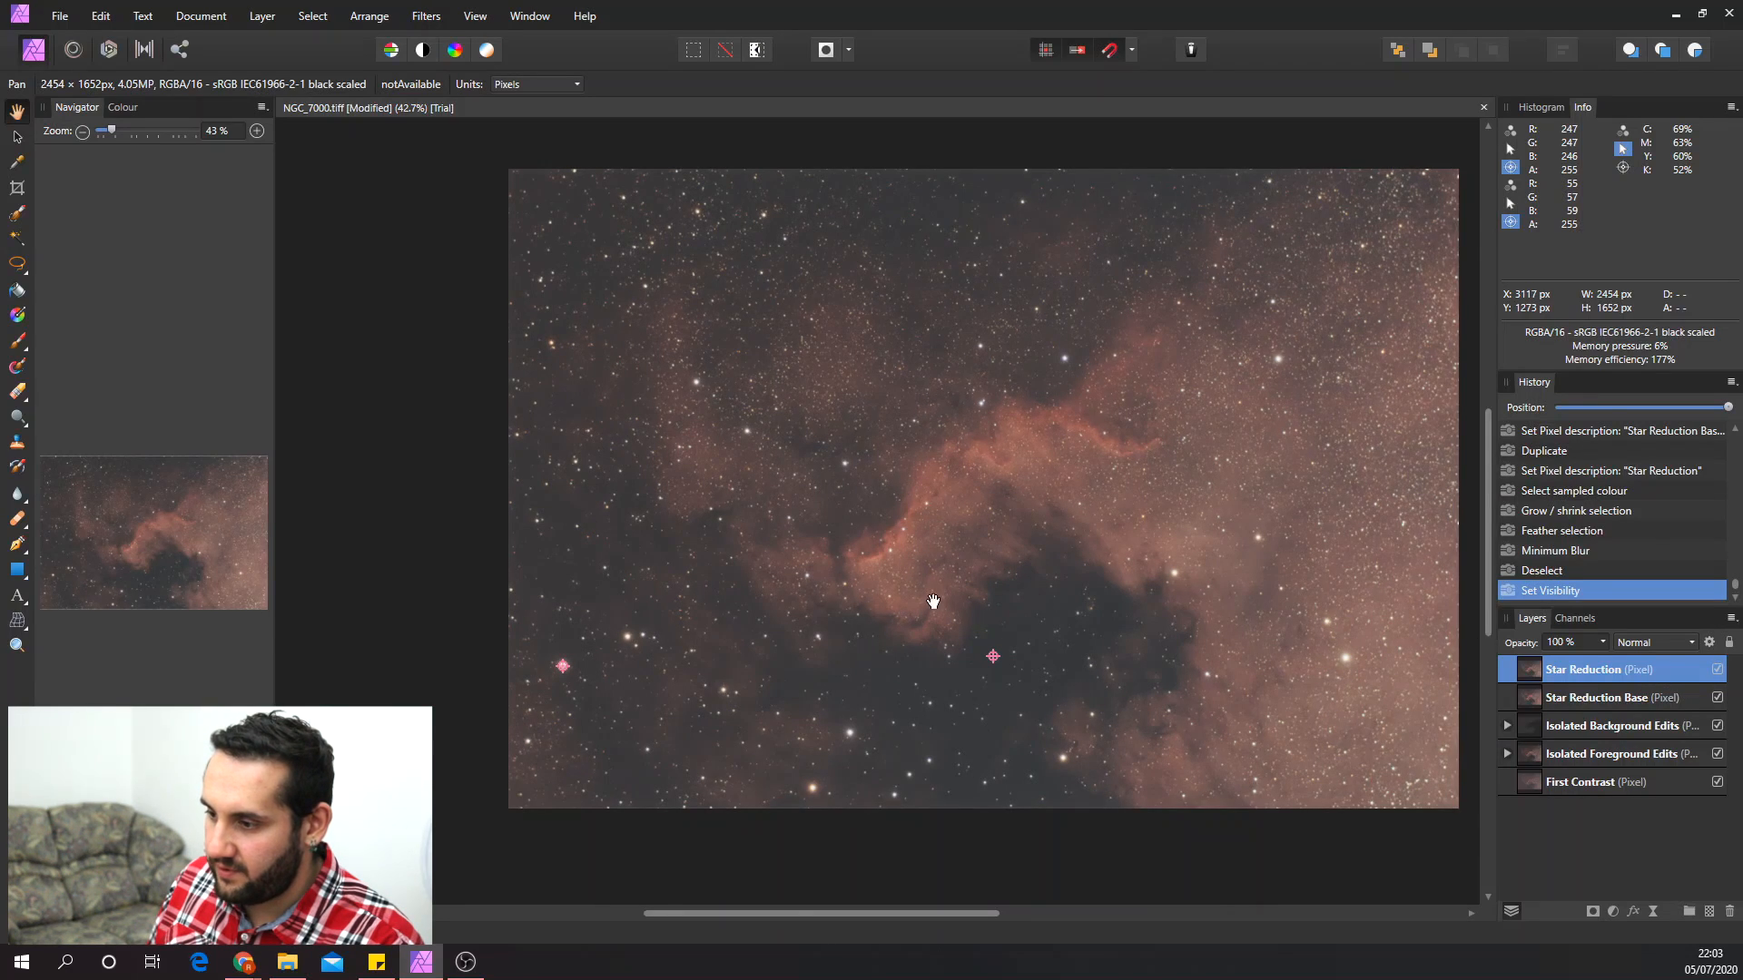
scroll(931, 603, down, 2)
scroll(919, 608, up, 1)
scroll(919, 608, down, 1)
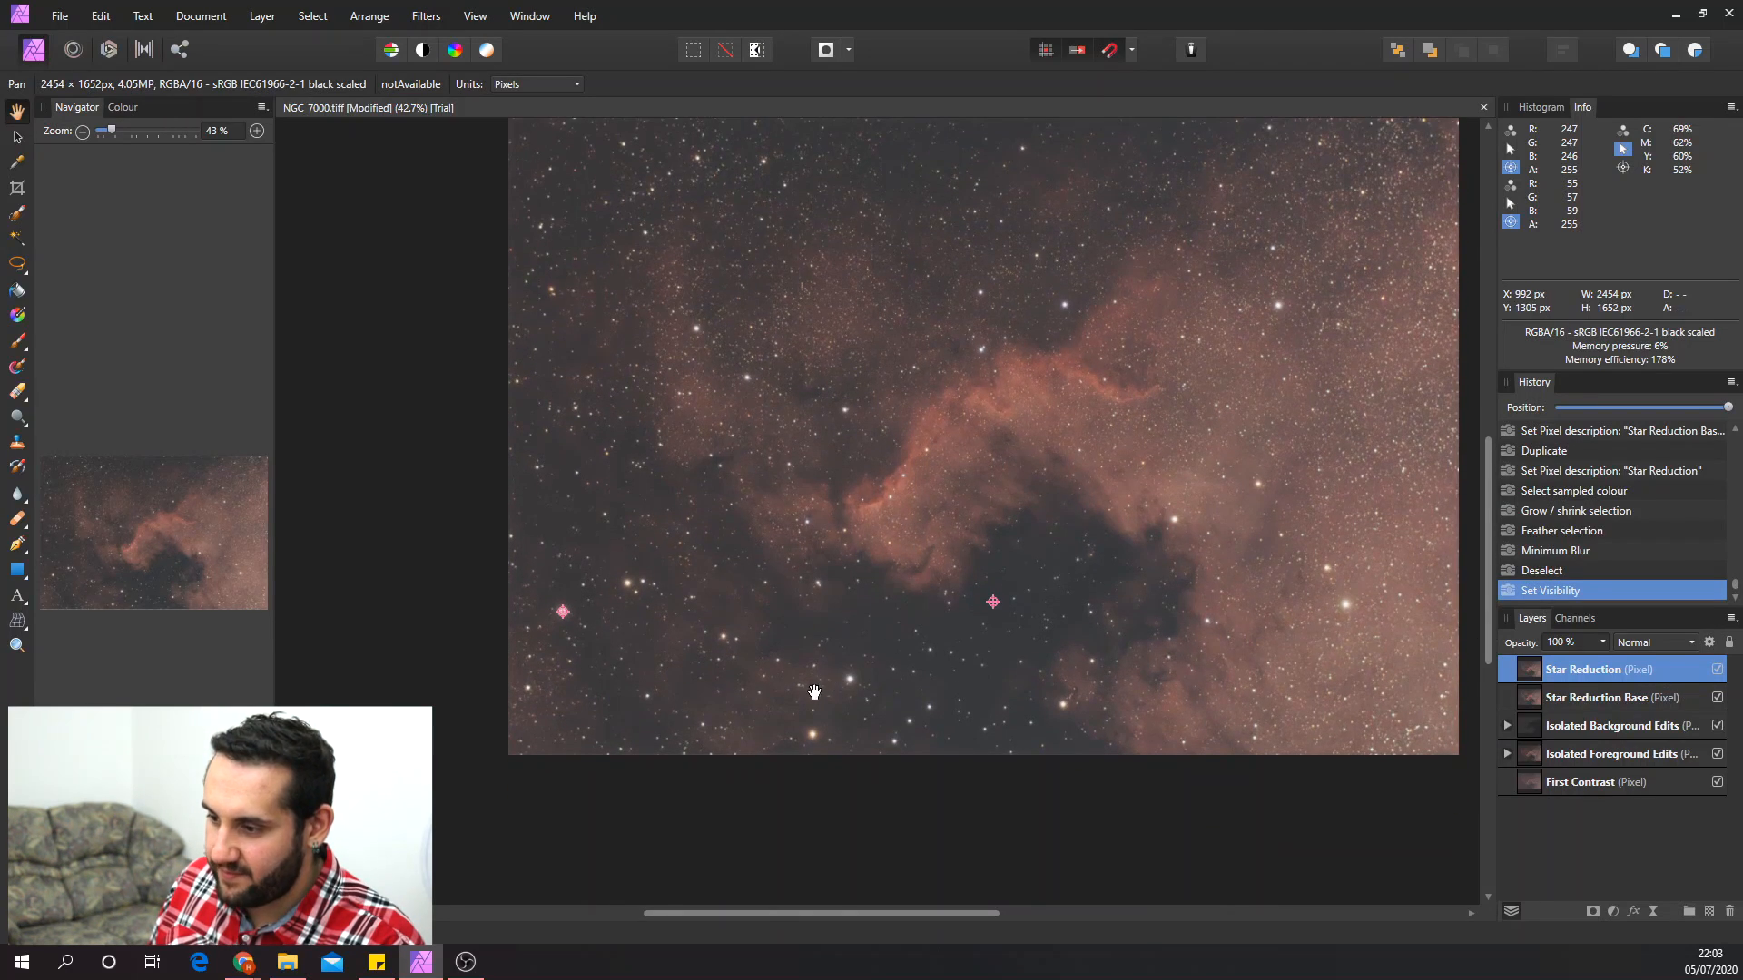
scroll(872, 746, up, 3)
scroll(873, 754, down, 1)
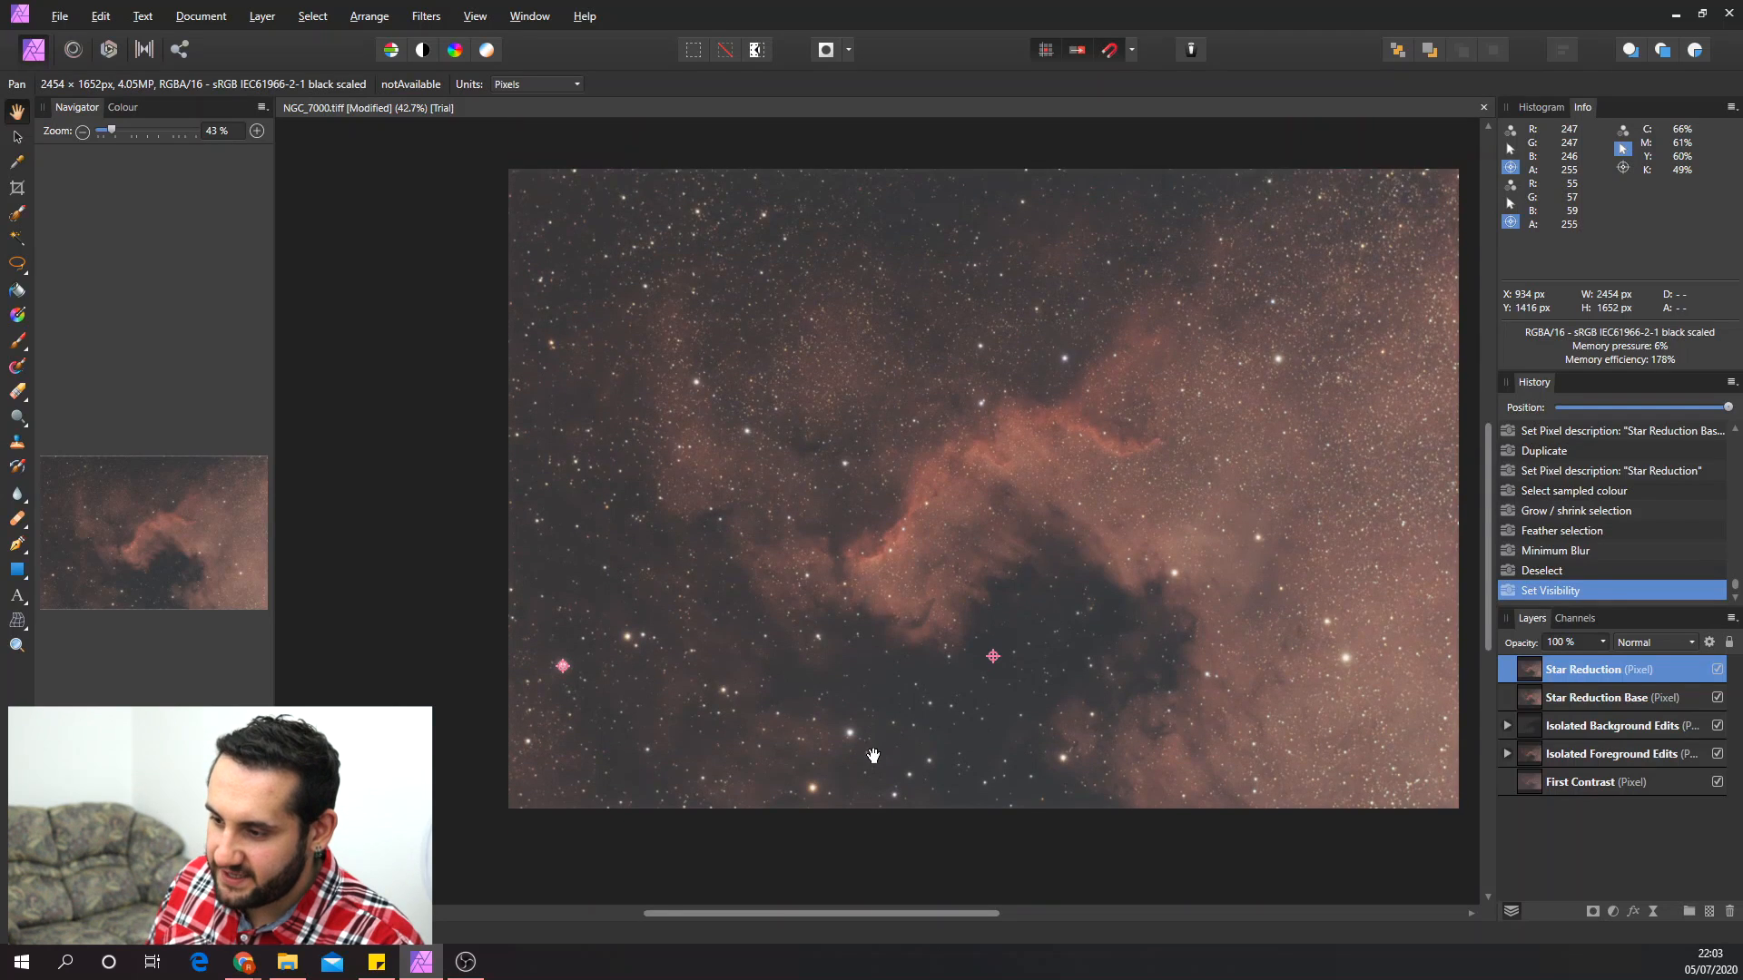
scroll(837, 733, left, 2)
scroll(950, 738, up, 4)
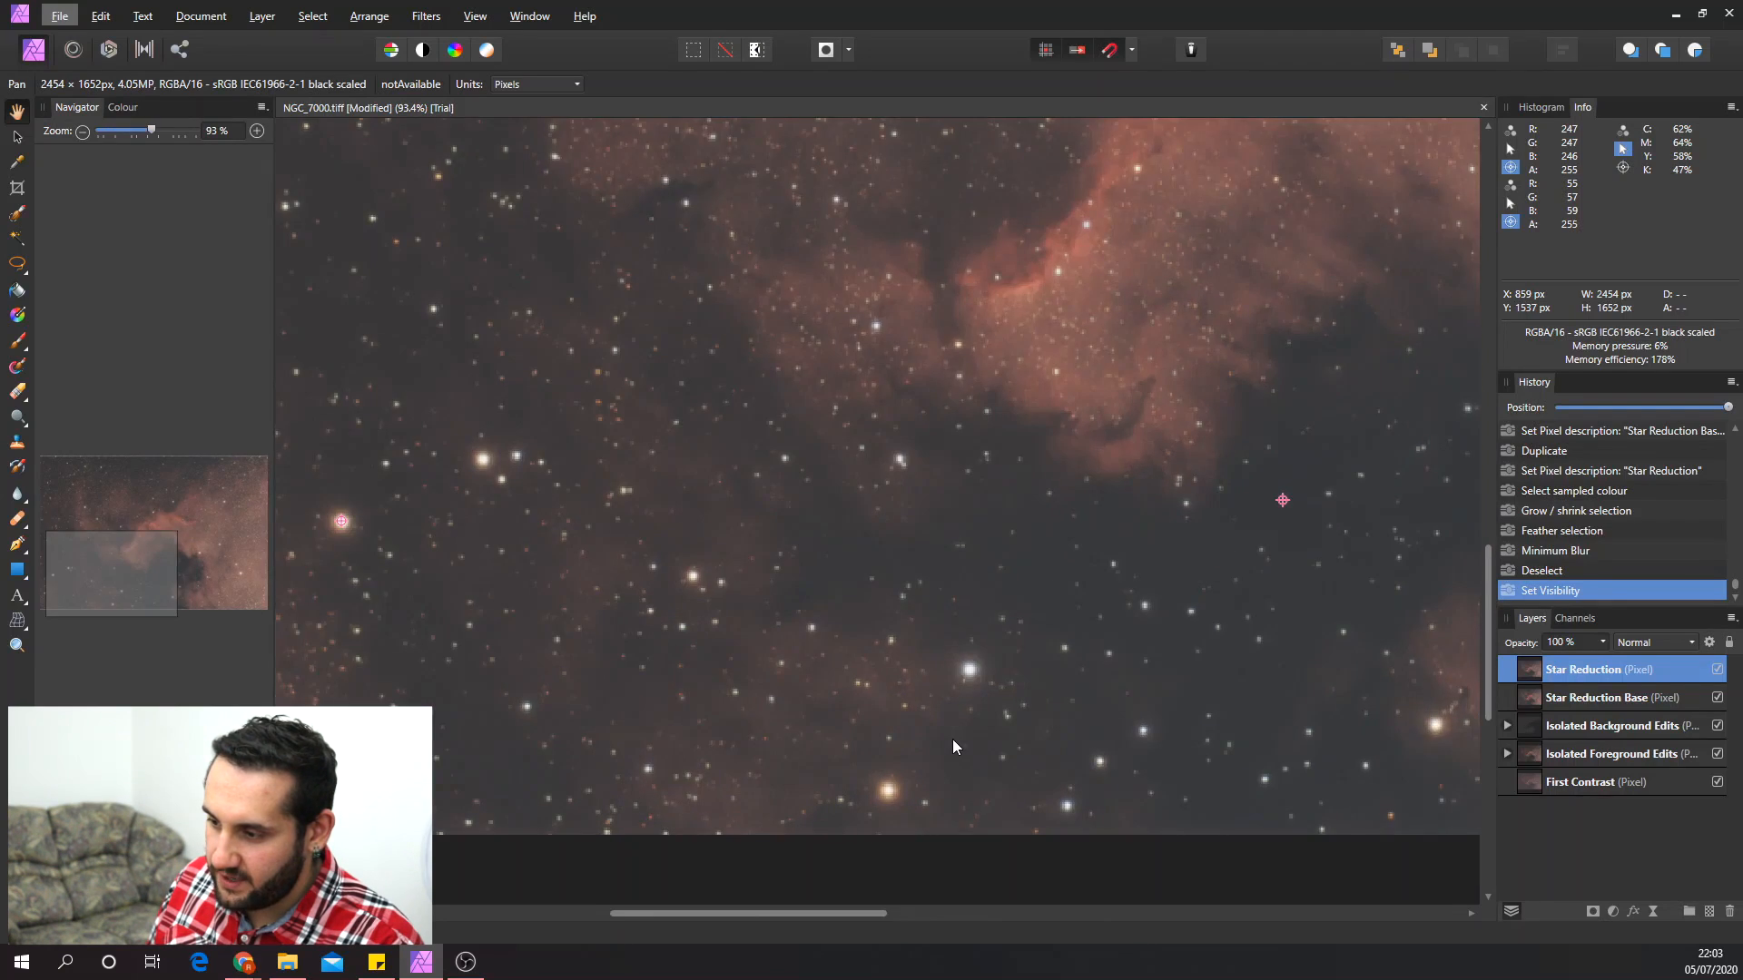
scroll(951, 746, up, 1)
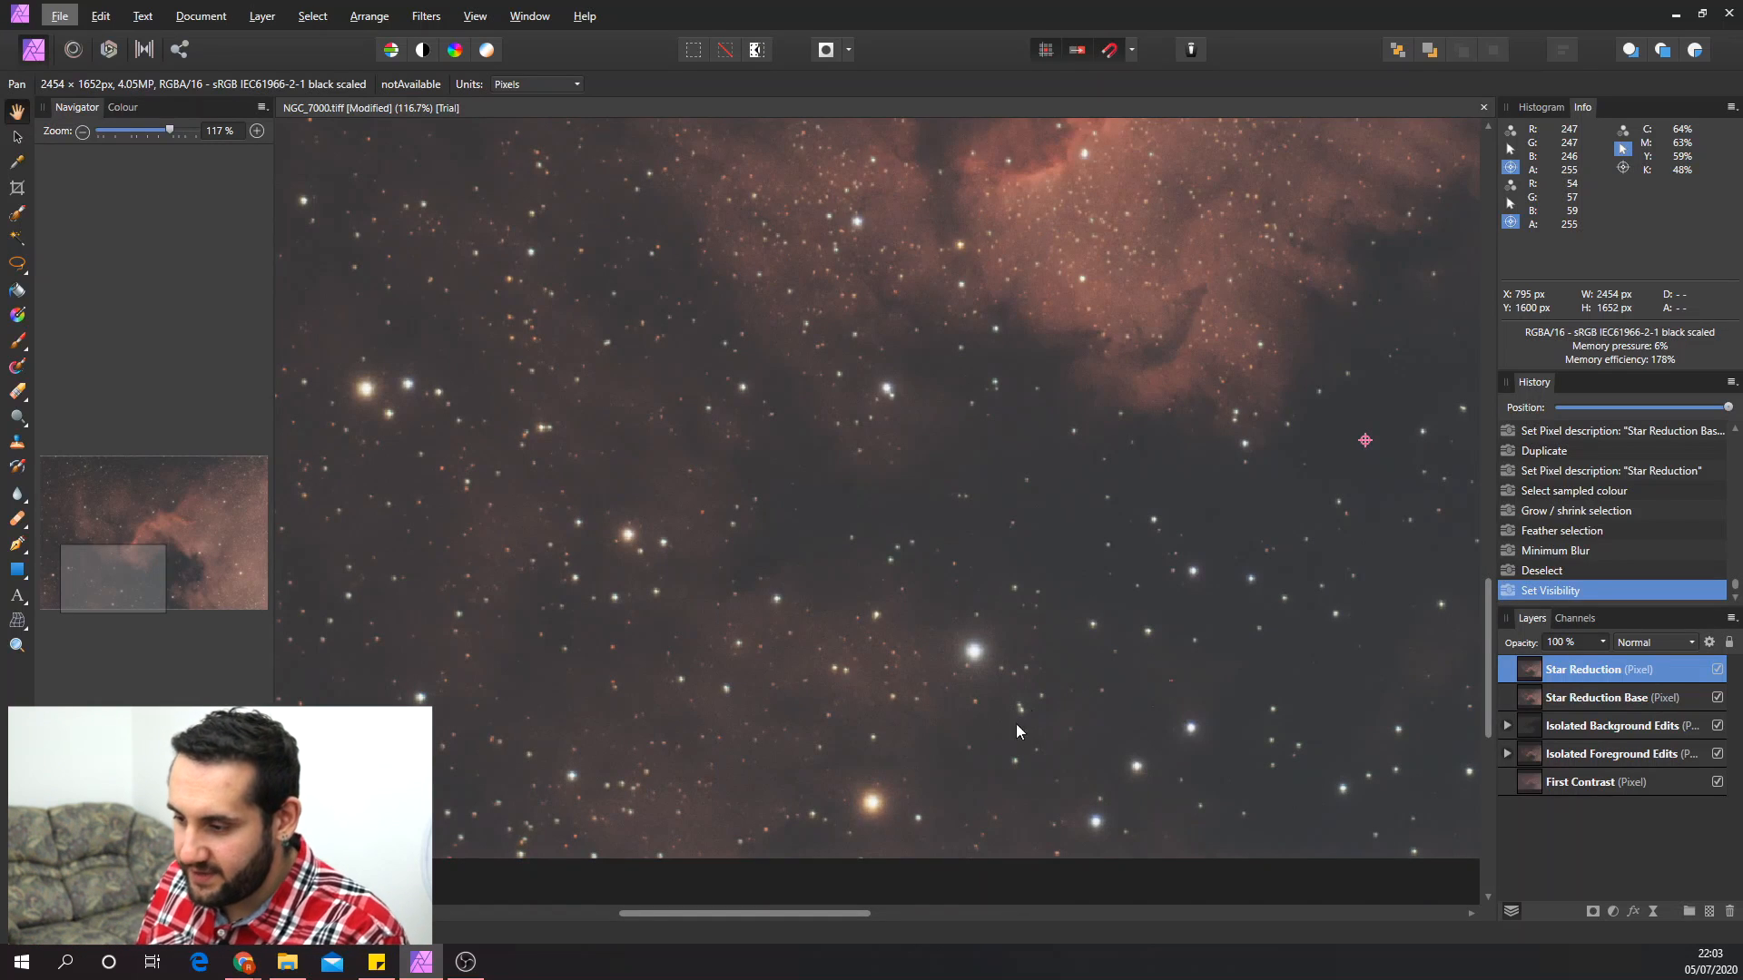
scroll(1080, 601, down, 5)
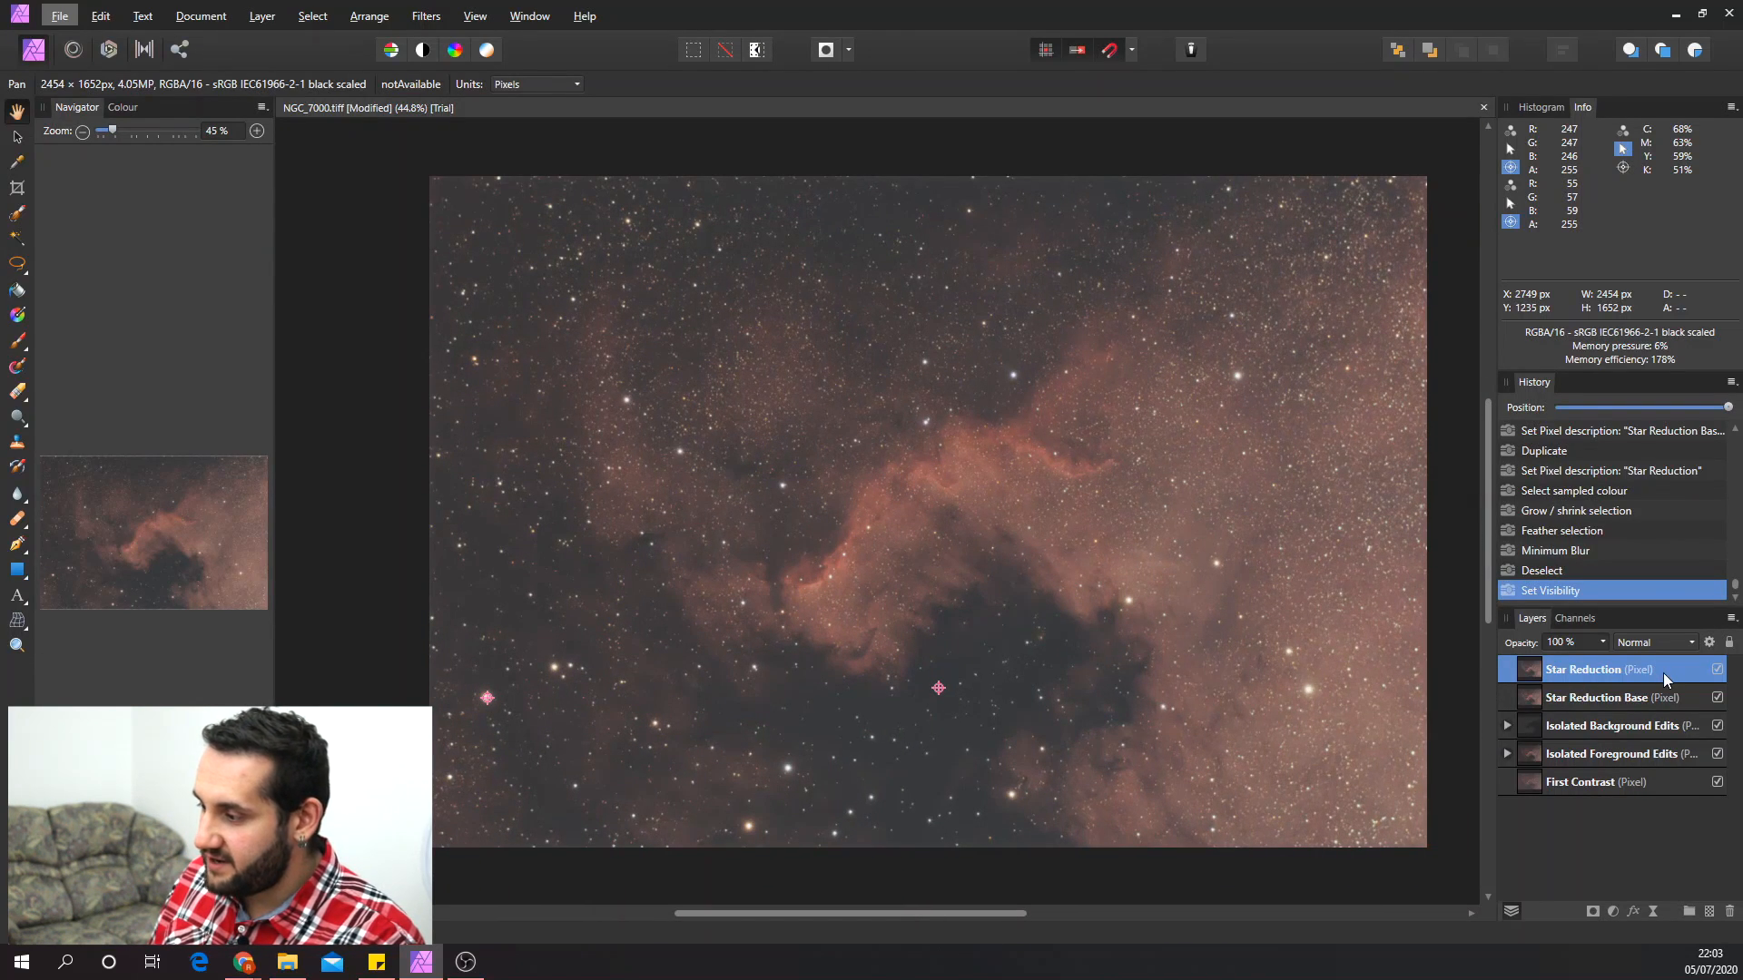
- Merge all visible layers into a new pixel layer and add a Curves adjustment above it
click(263, 16)
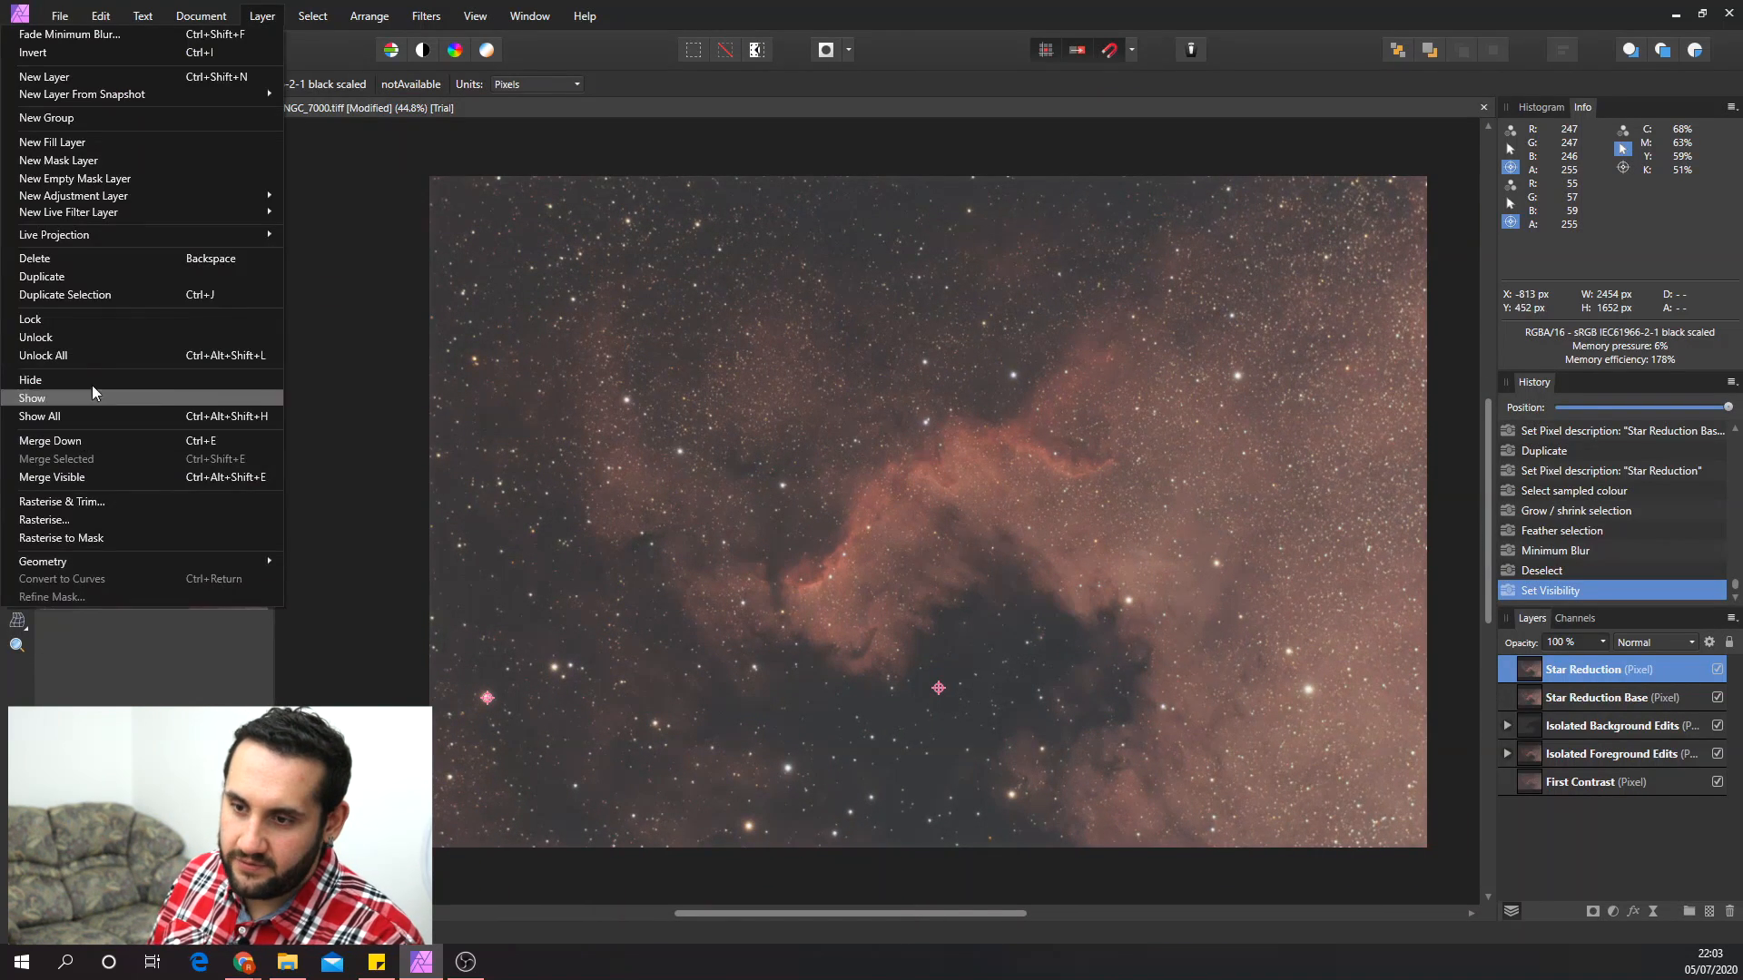
click(66, 481)
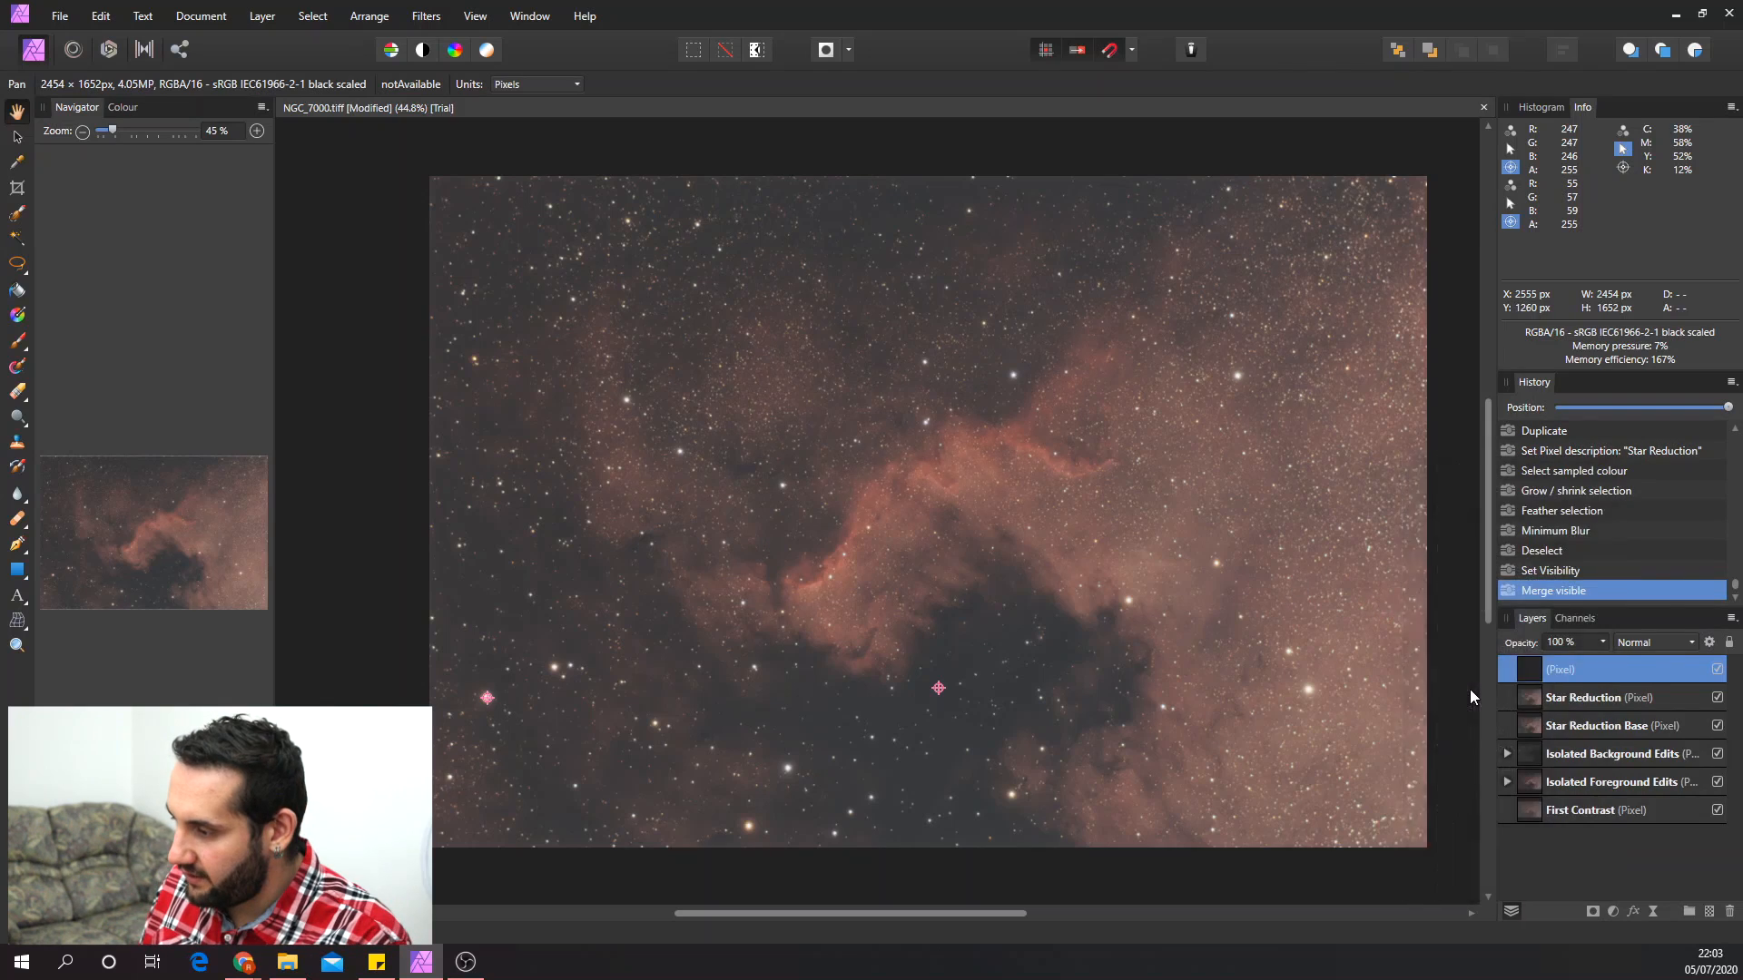
key(ctrl+m)
drag(1303, 423, 1435, 241)
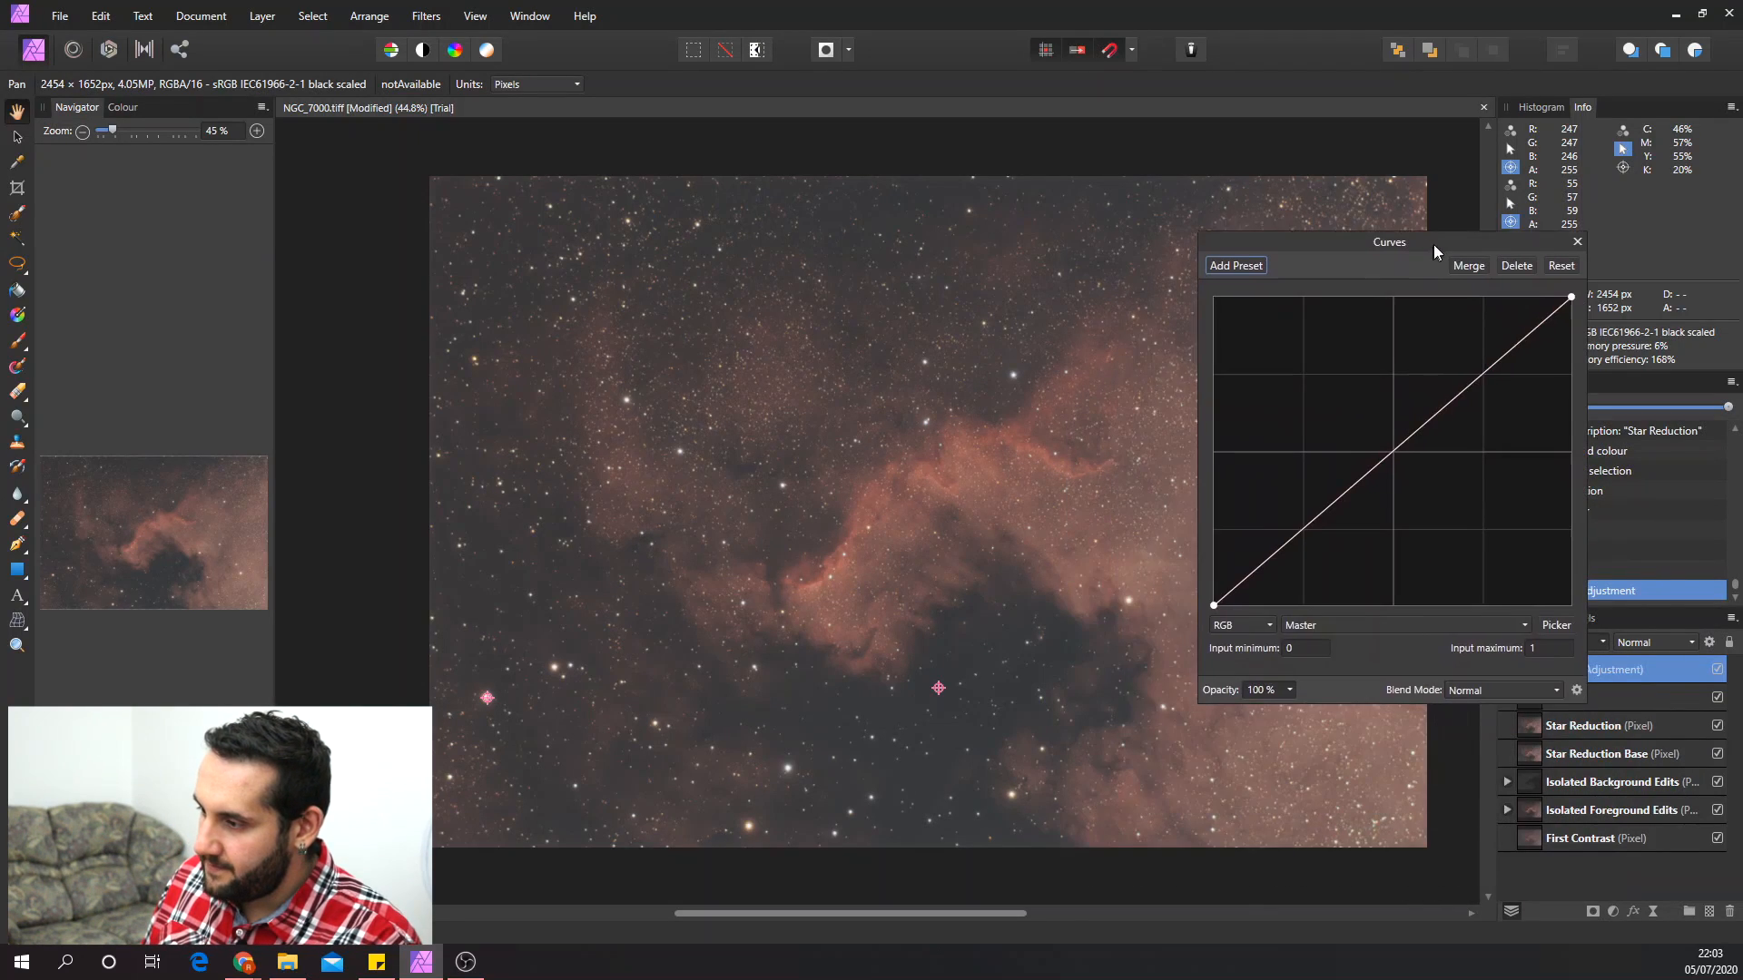
- Try darkening the dark nebula area and brightening the red nebula with the Curves picker, and reset the curve
click(1558, 622)
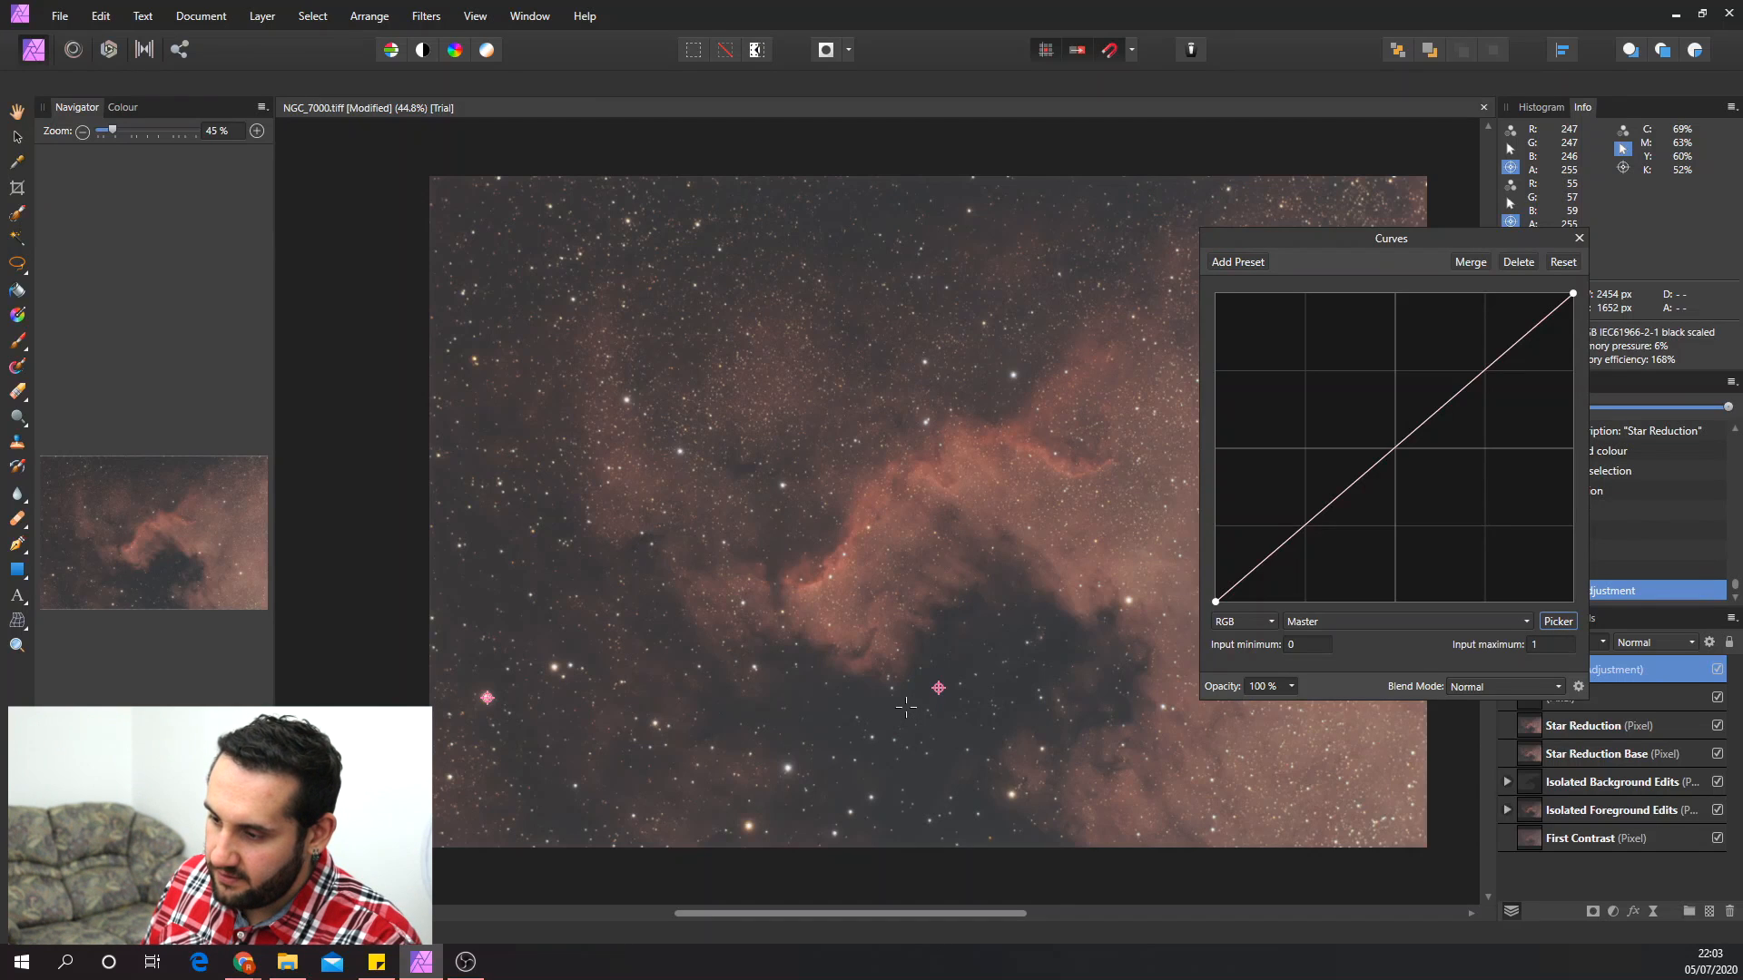
drag(905, 707, 904, 727)
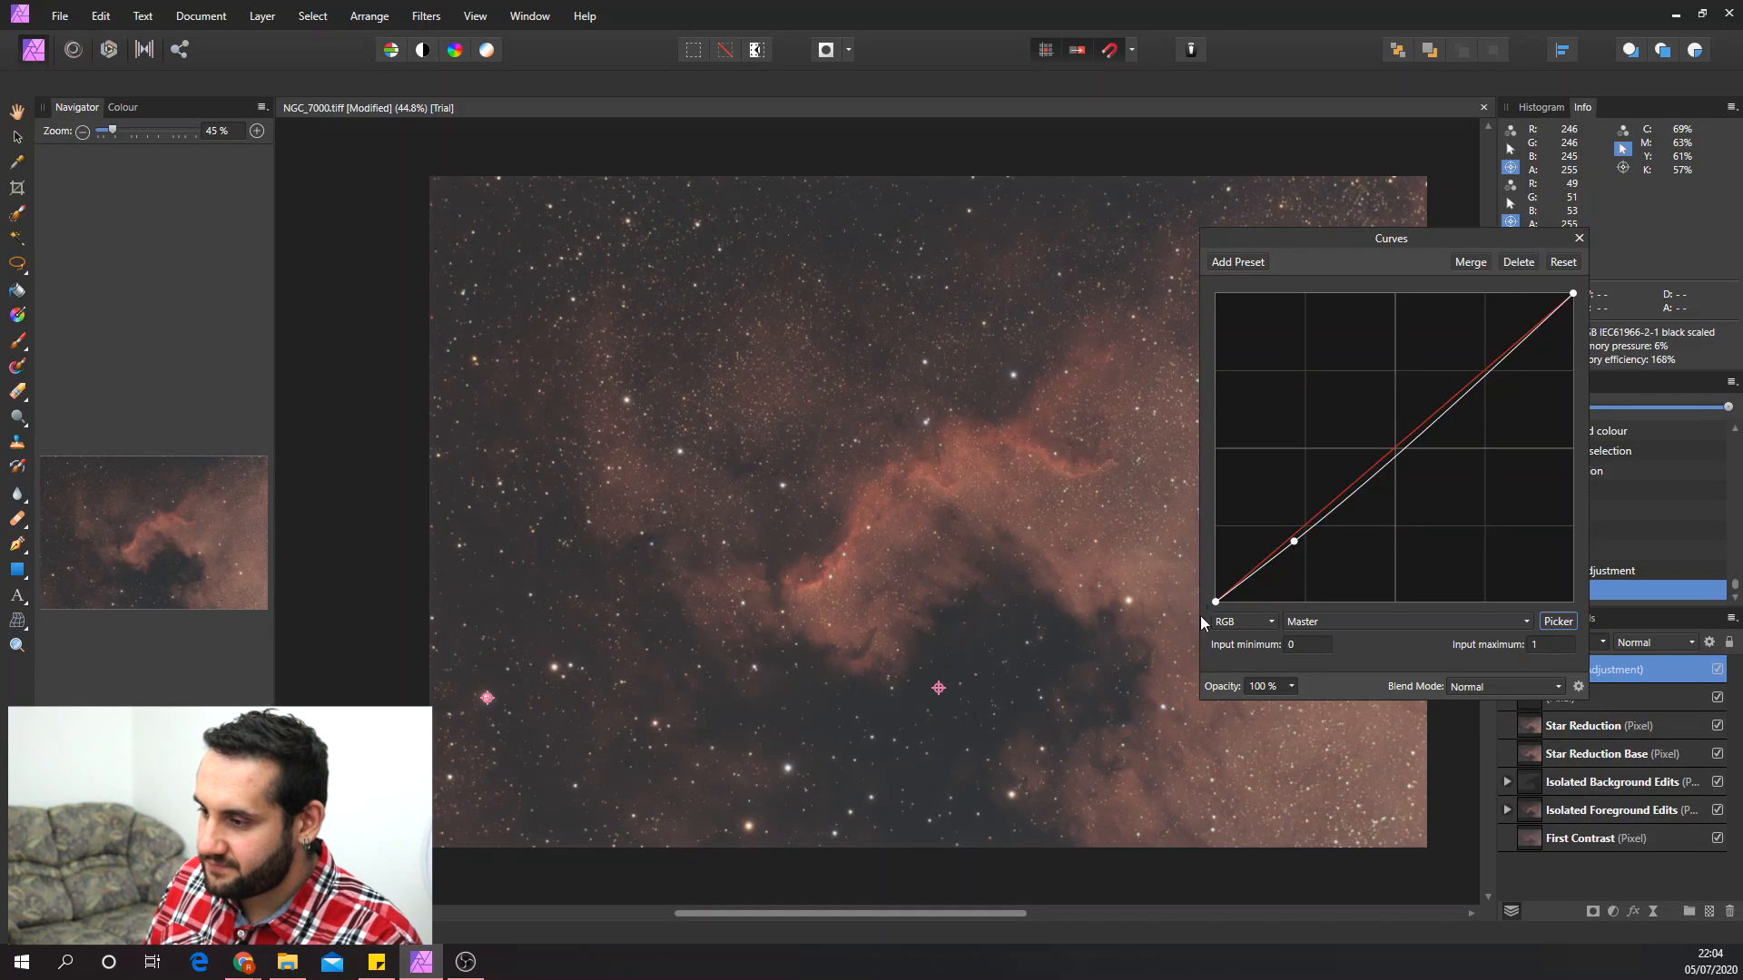
click(1124, 552)
drag(1124, 550, 1124, 536)
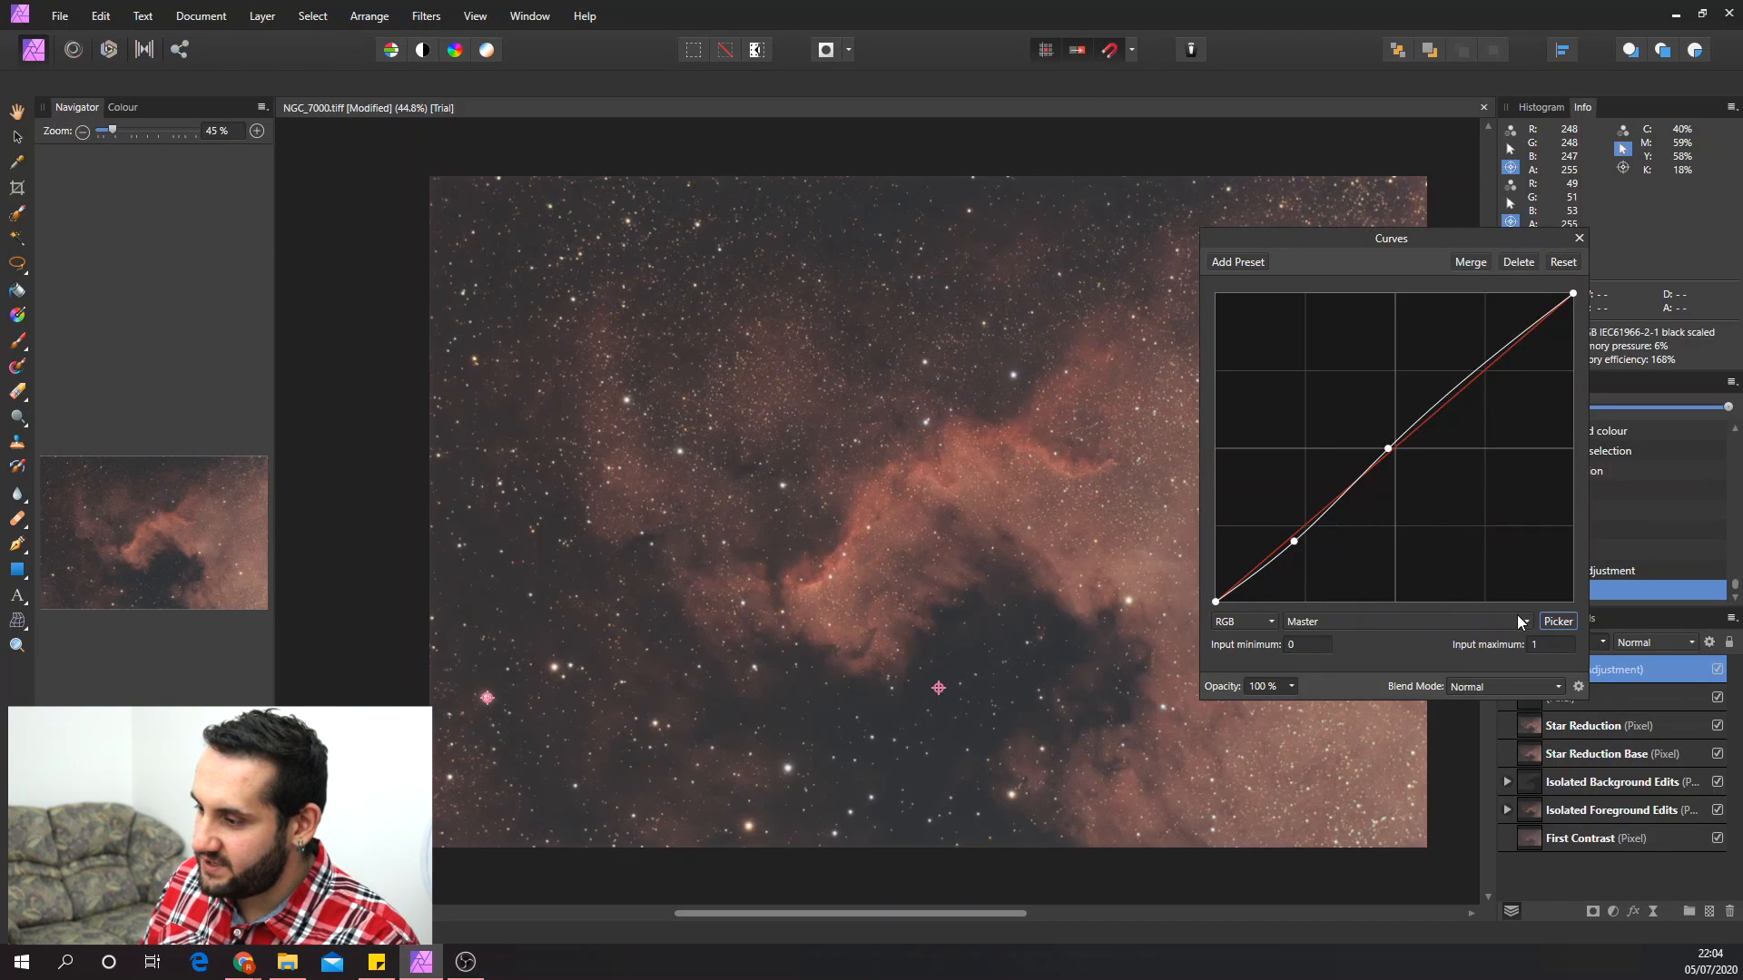
click(1559, 264)
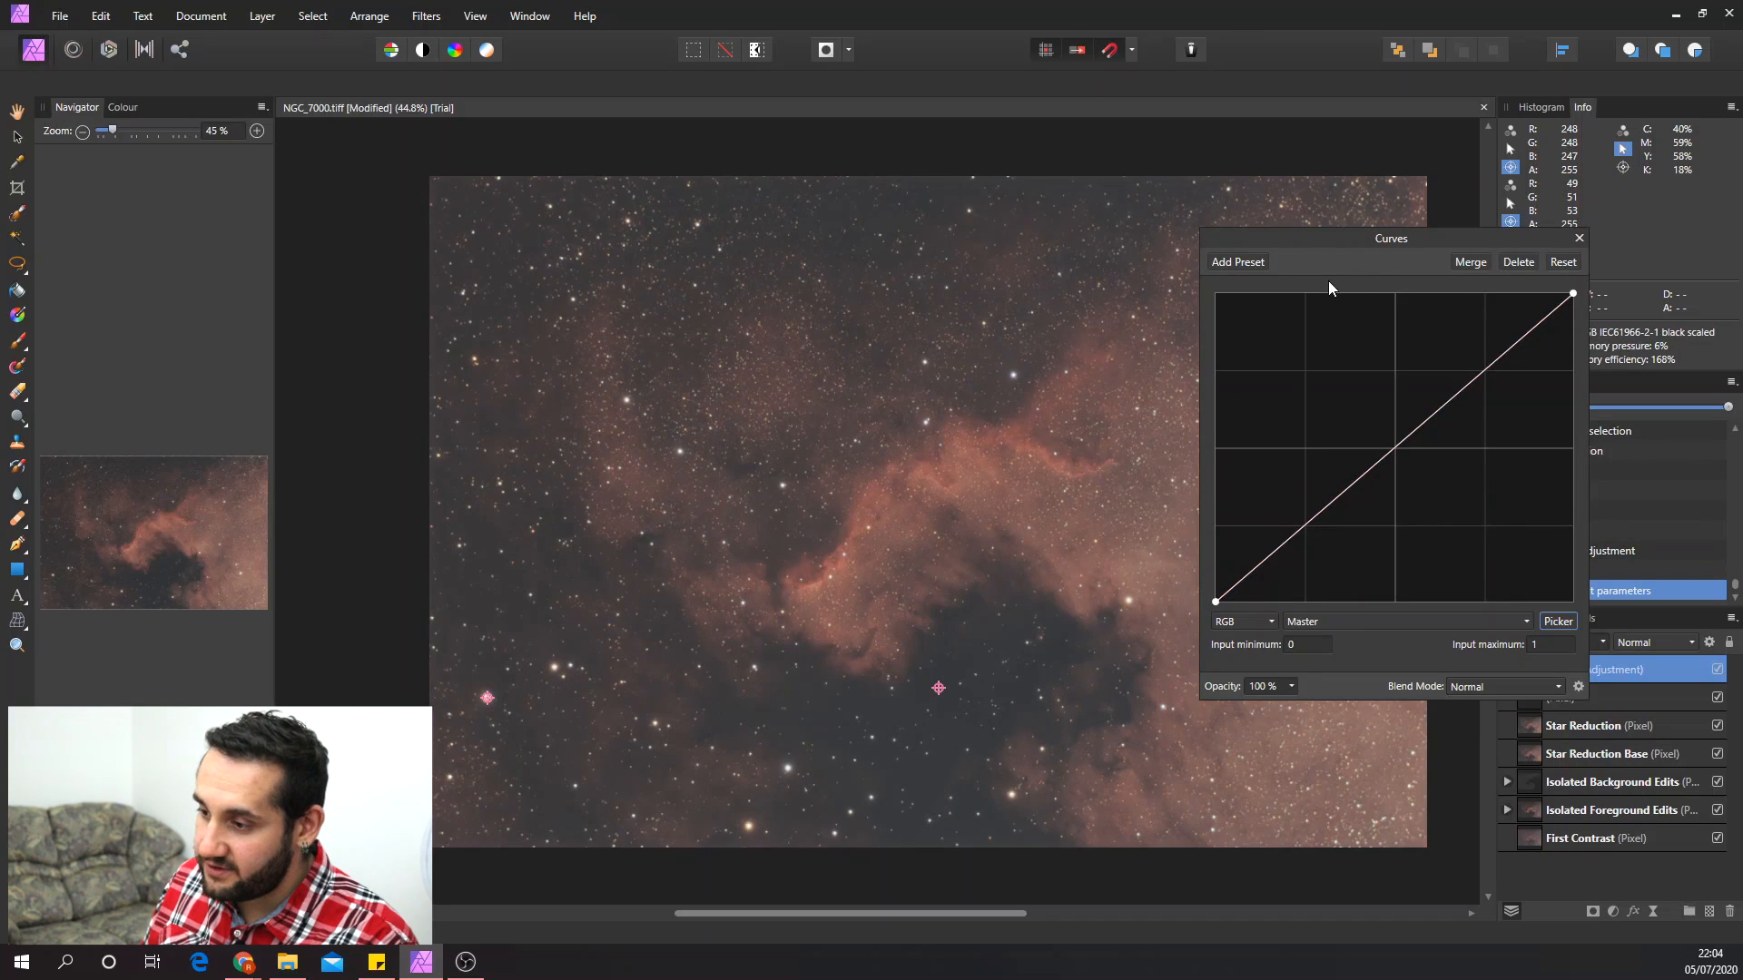
click(1342, 625)
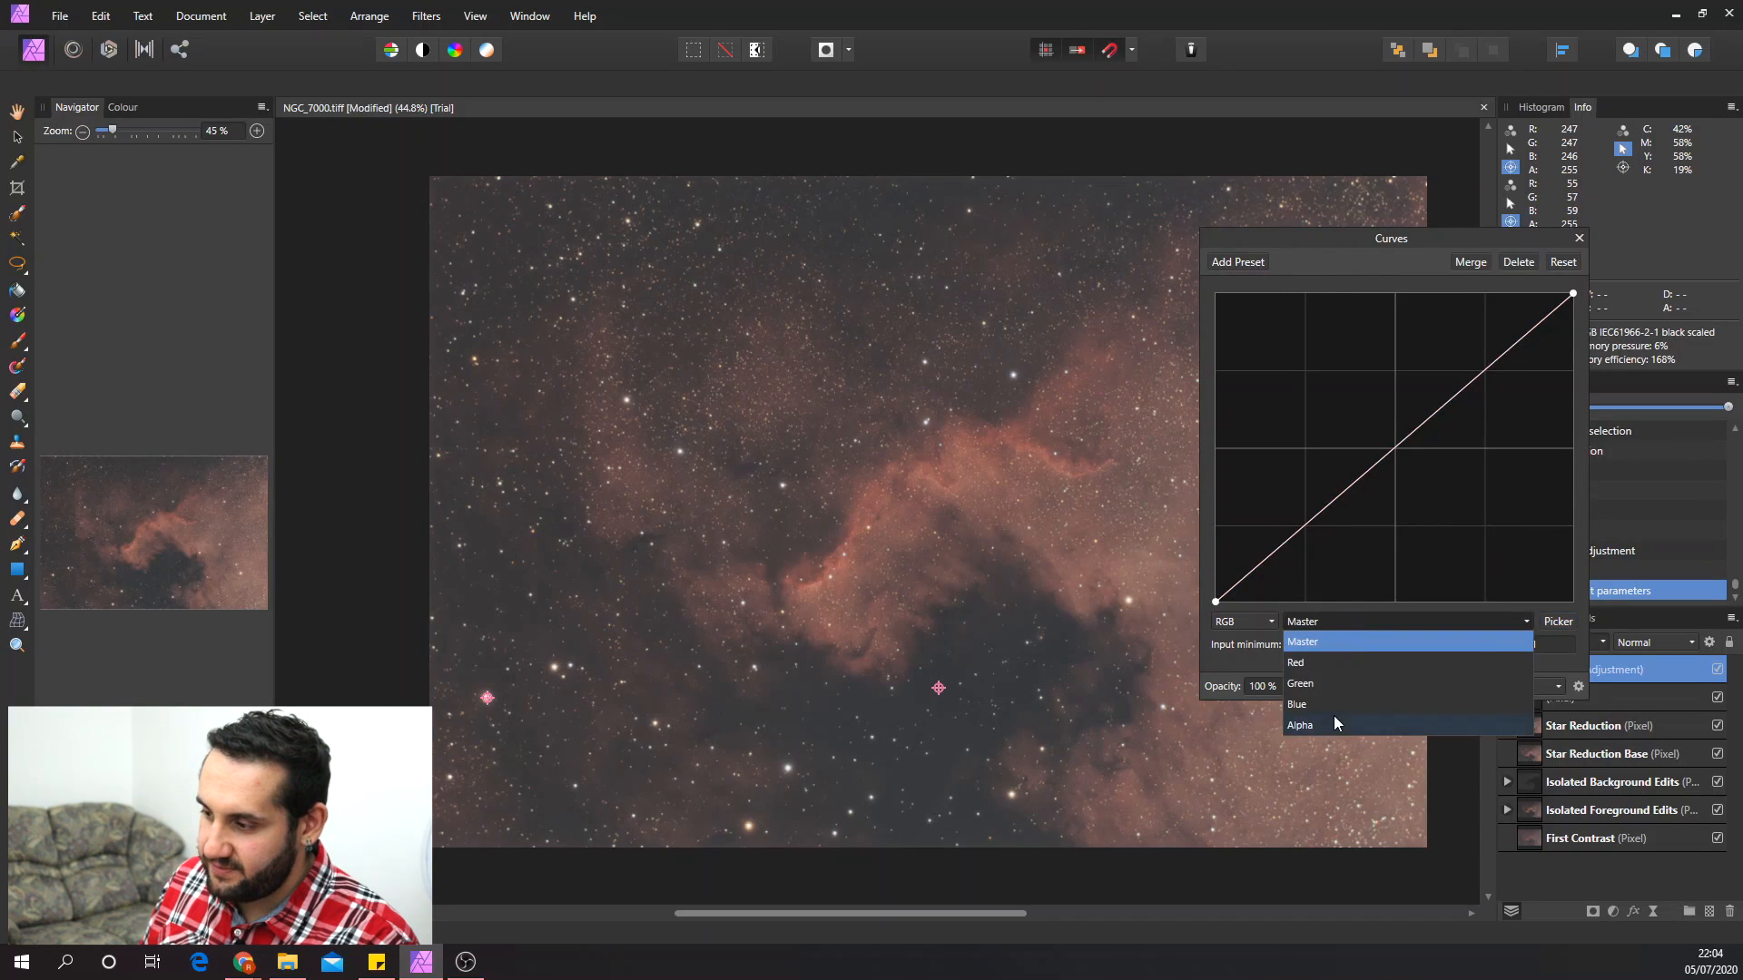
click(1383, 263)
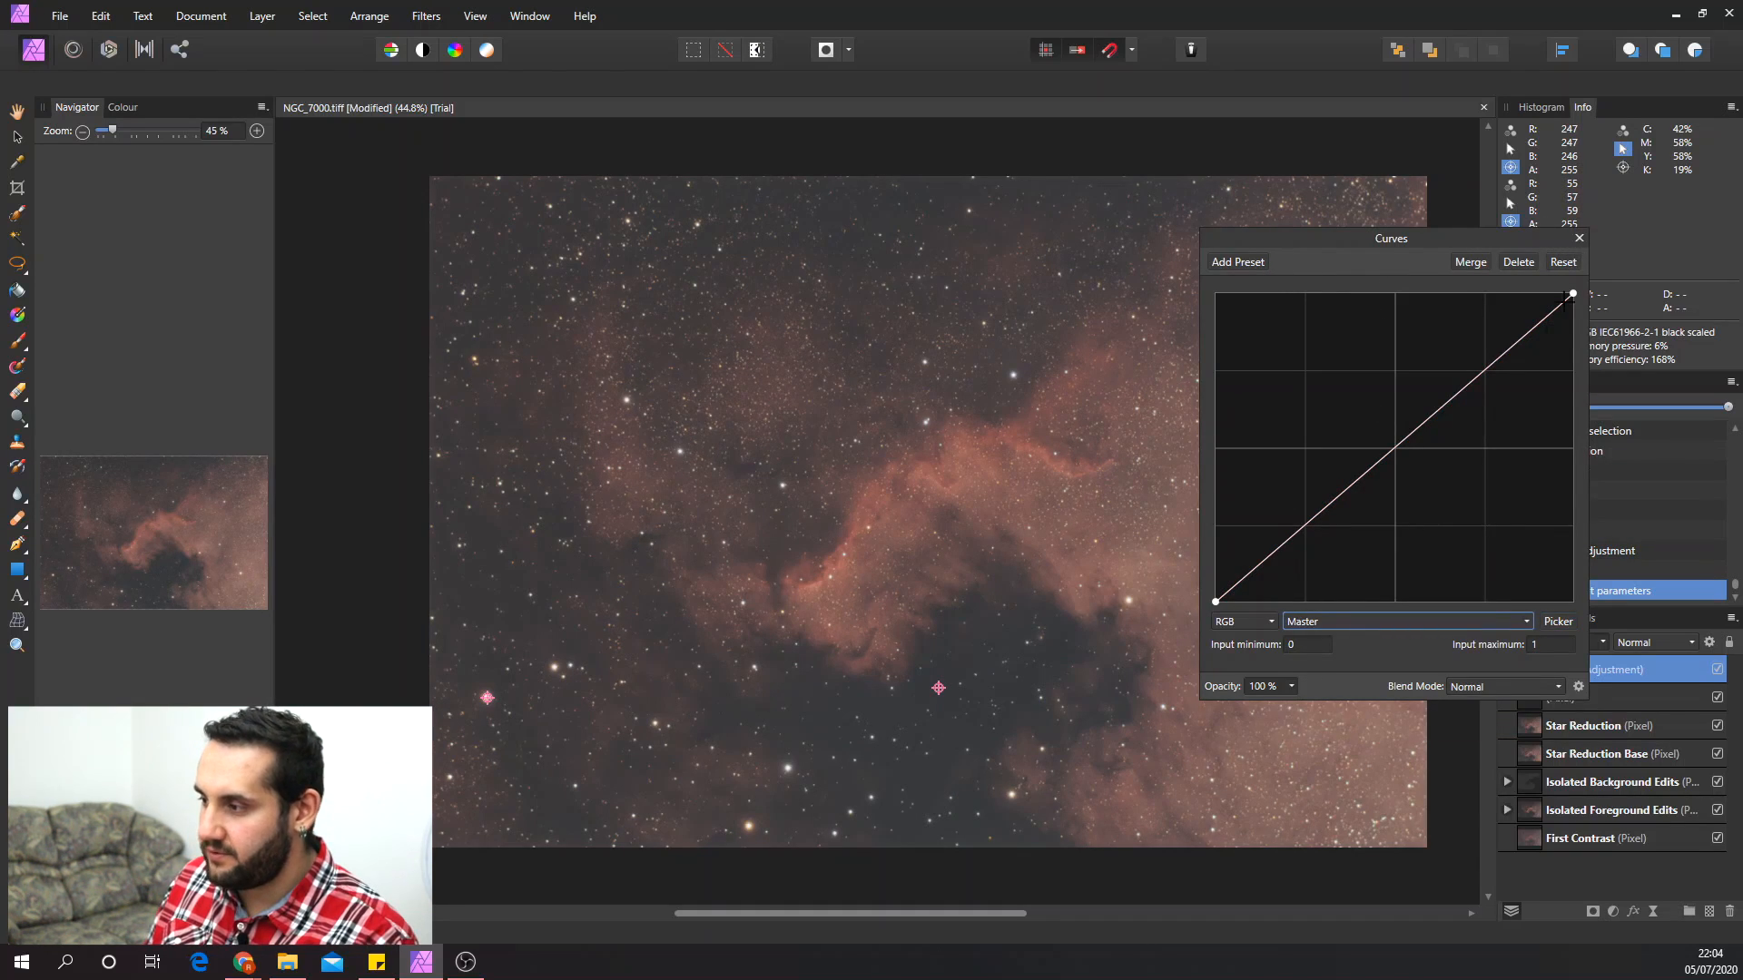
click(1580, 238)
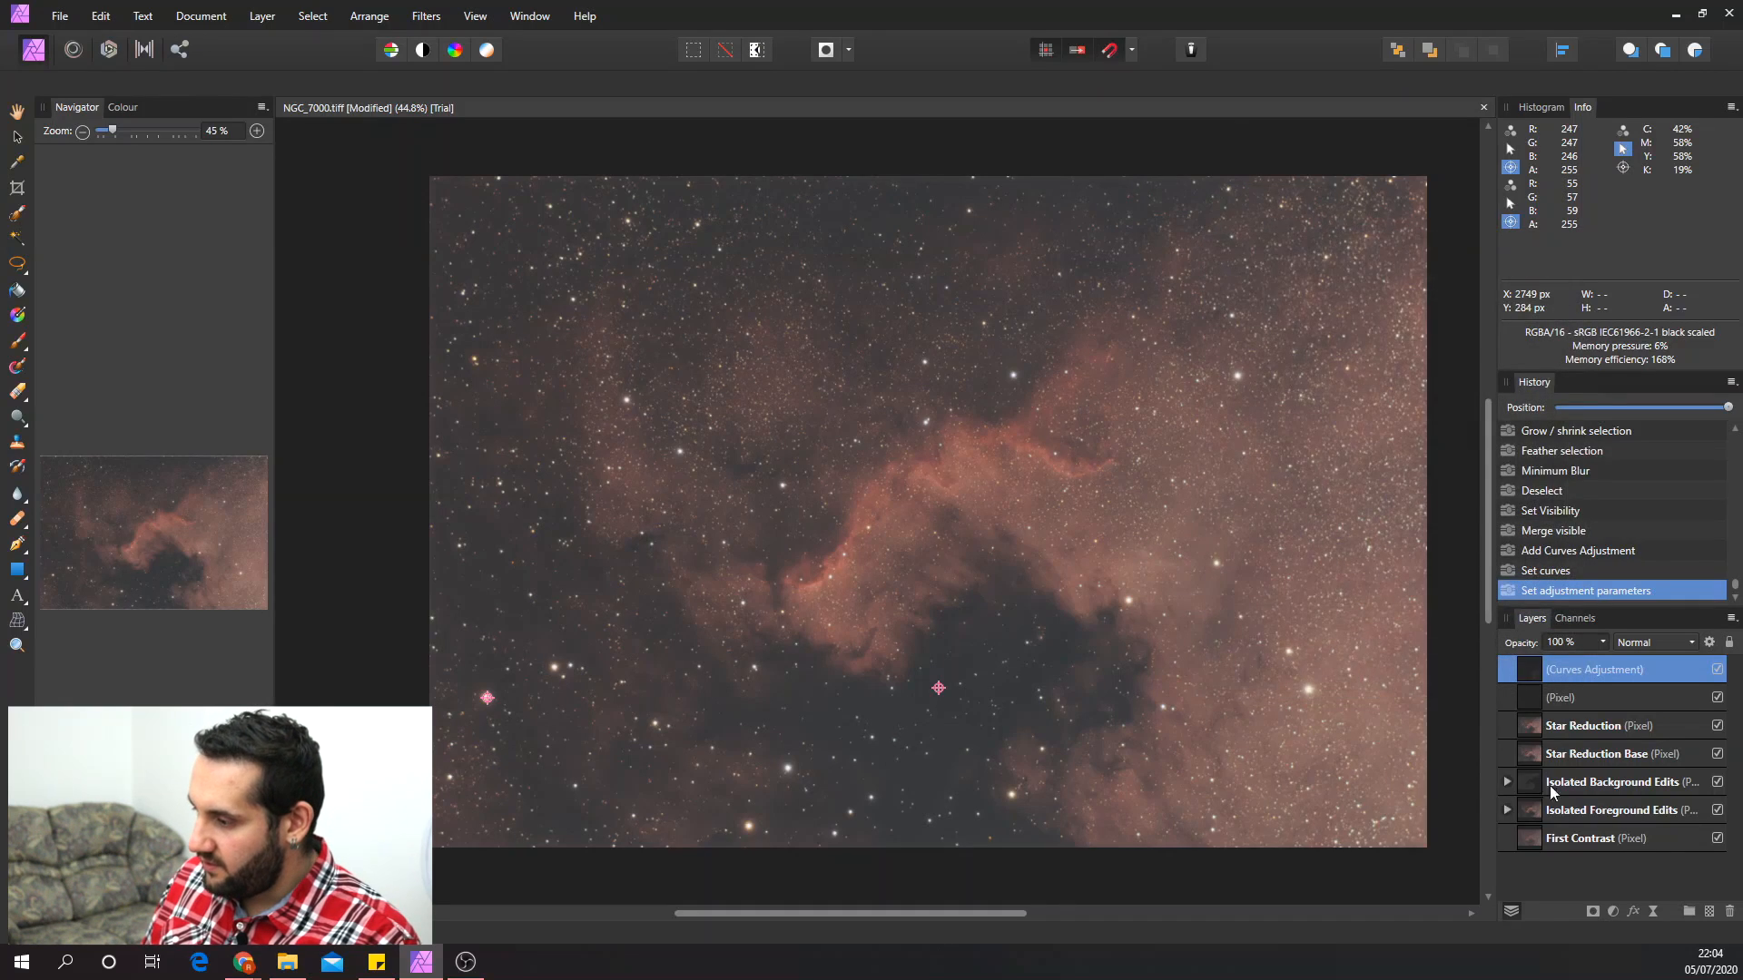
- Add a Vibrance adjustment with 20% vibrance and about 3% saturation, and compare the image with and without it
click(1612, 911)
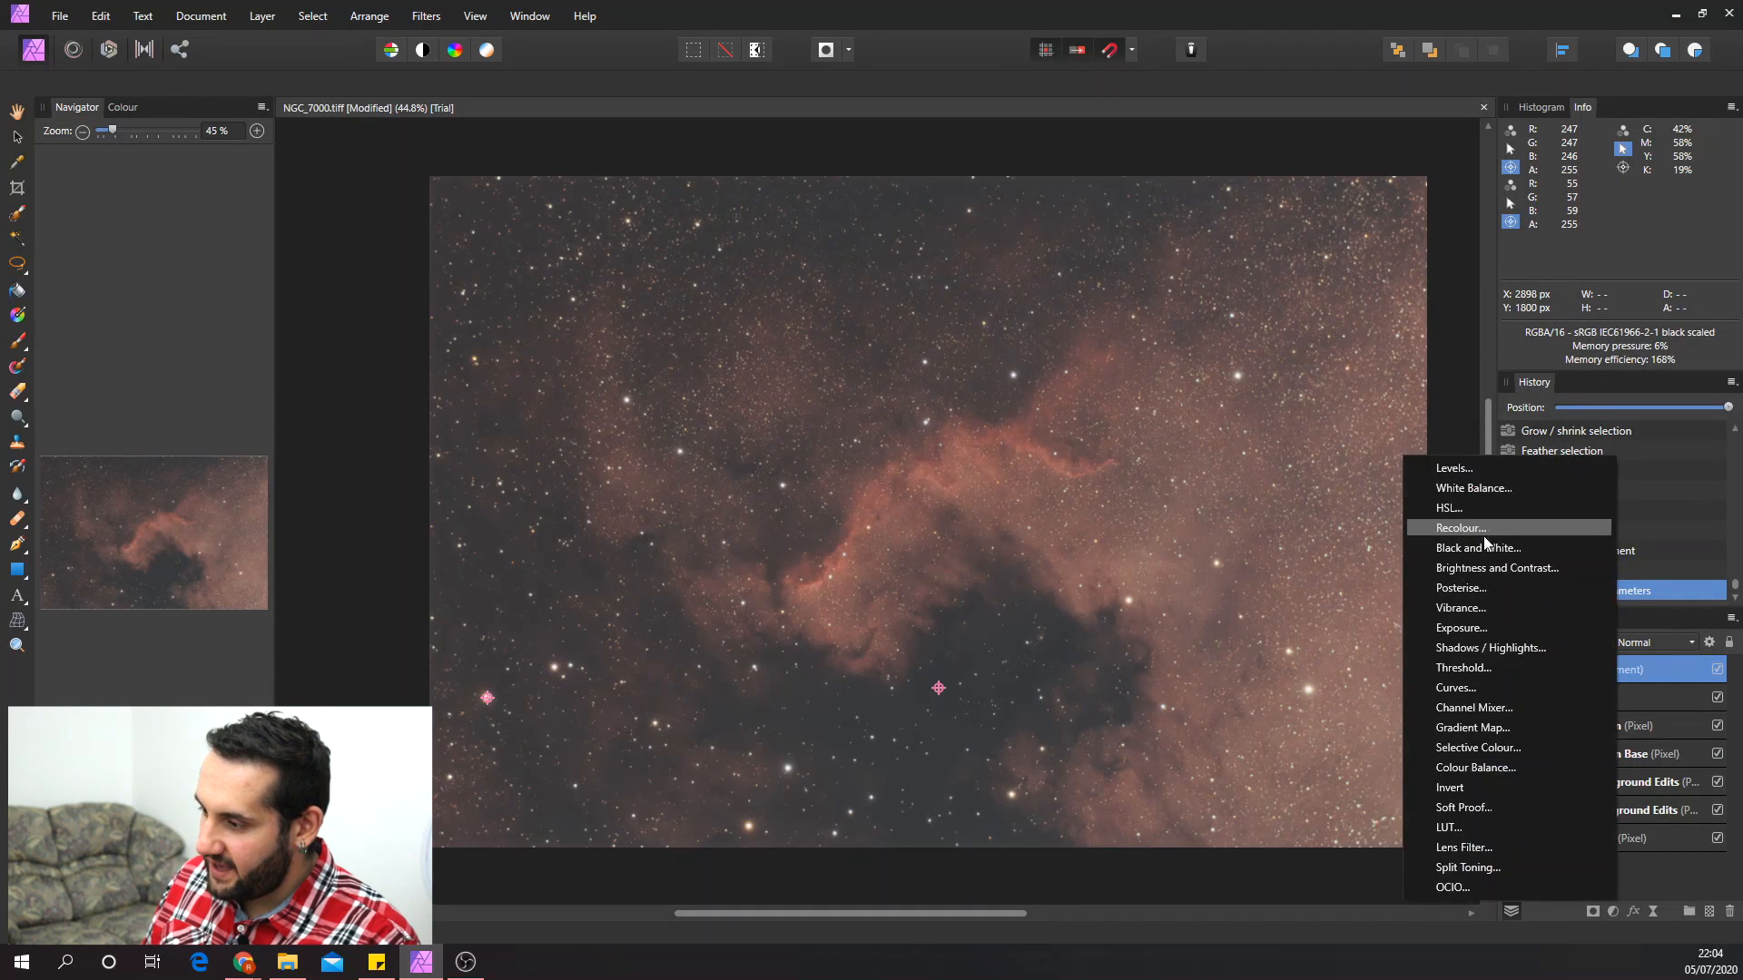
click(1491, 608)
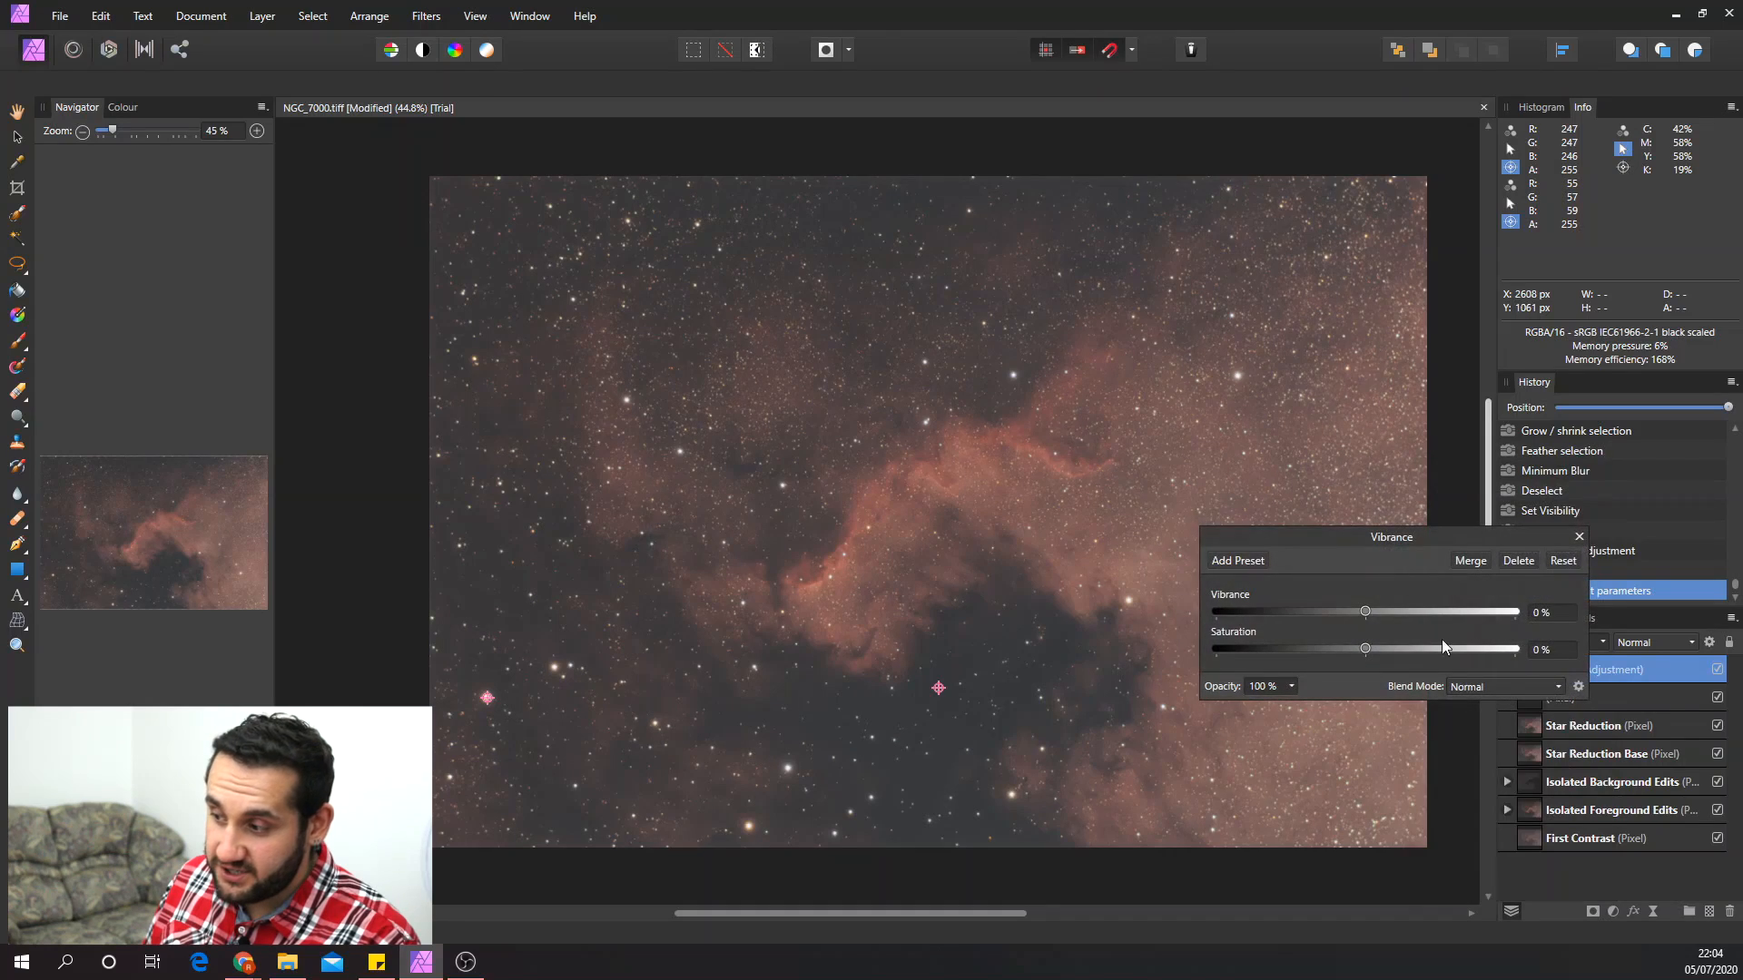
drag(1365, 611, 1399, 619)
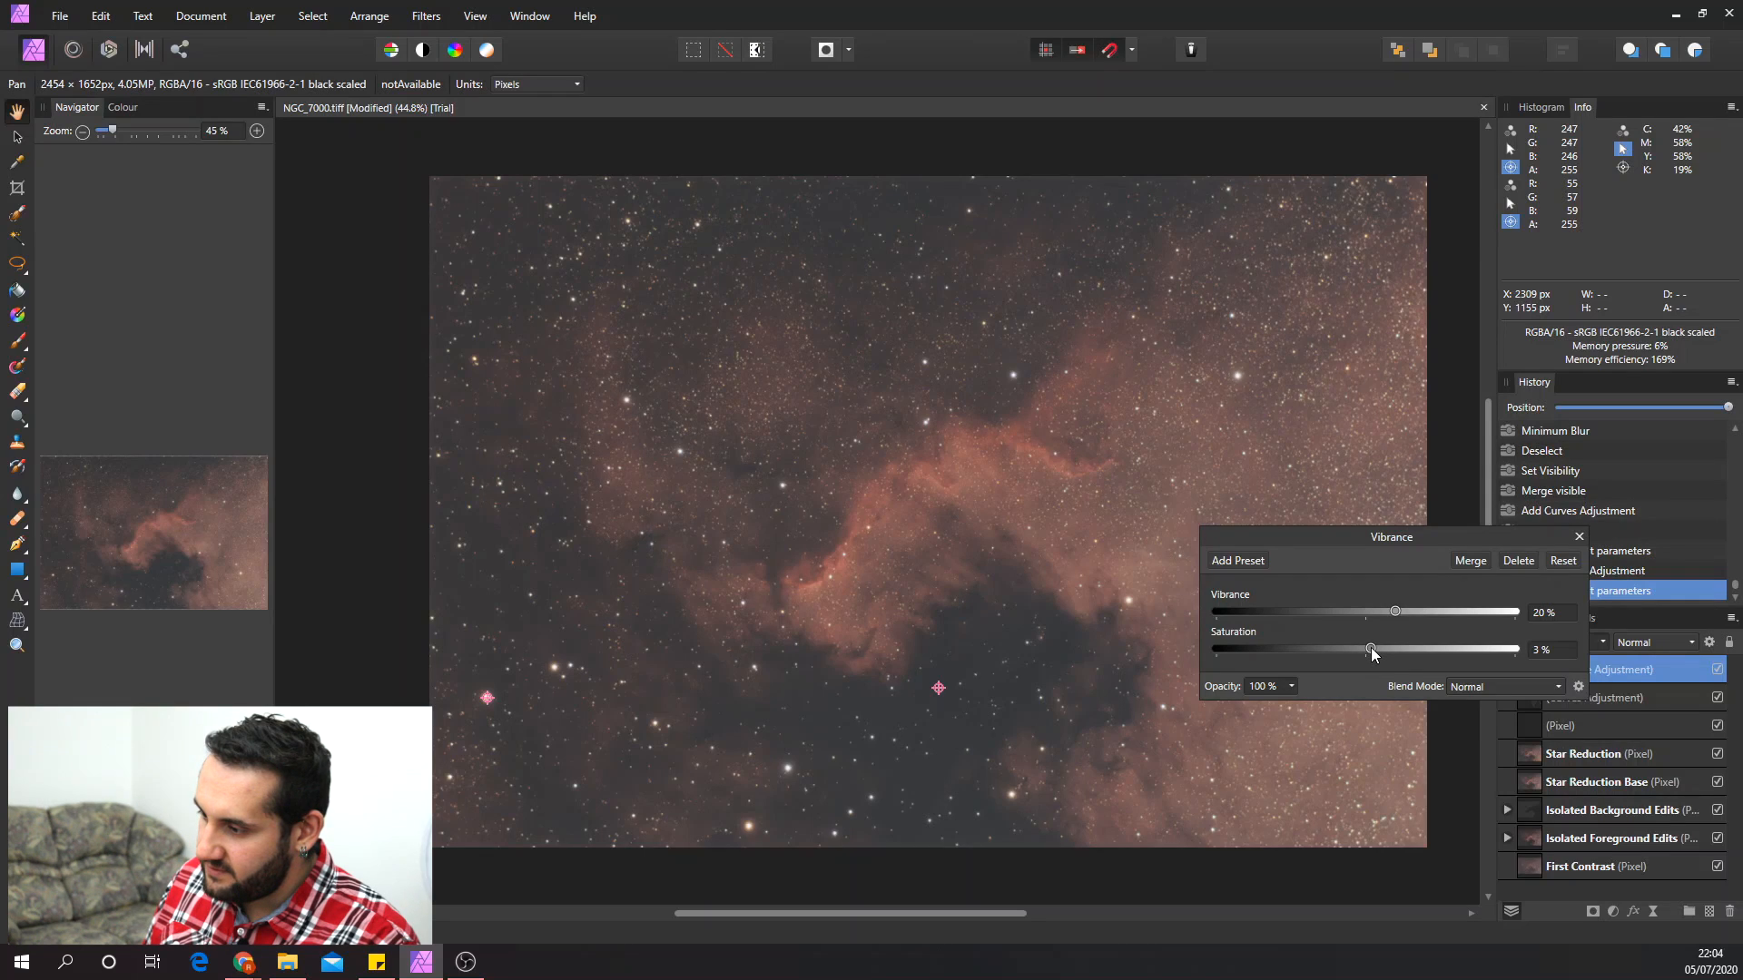
click(1579, 535)
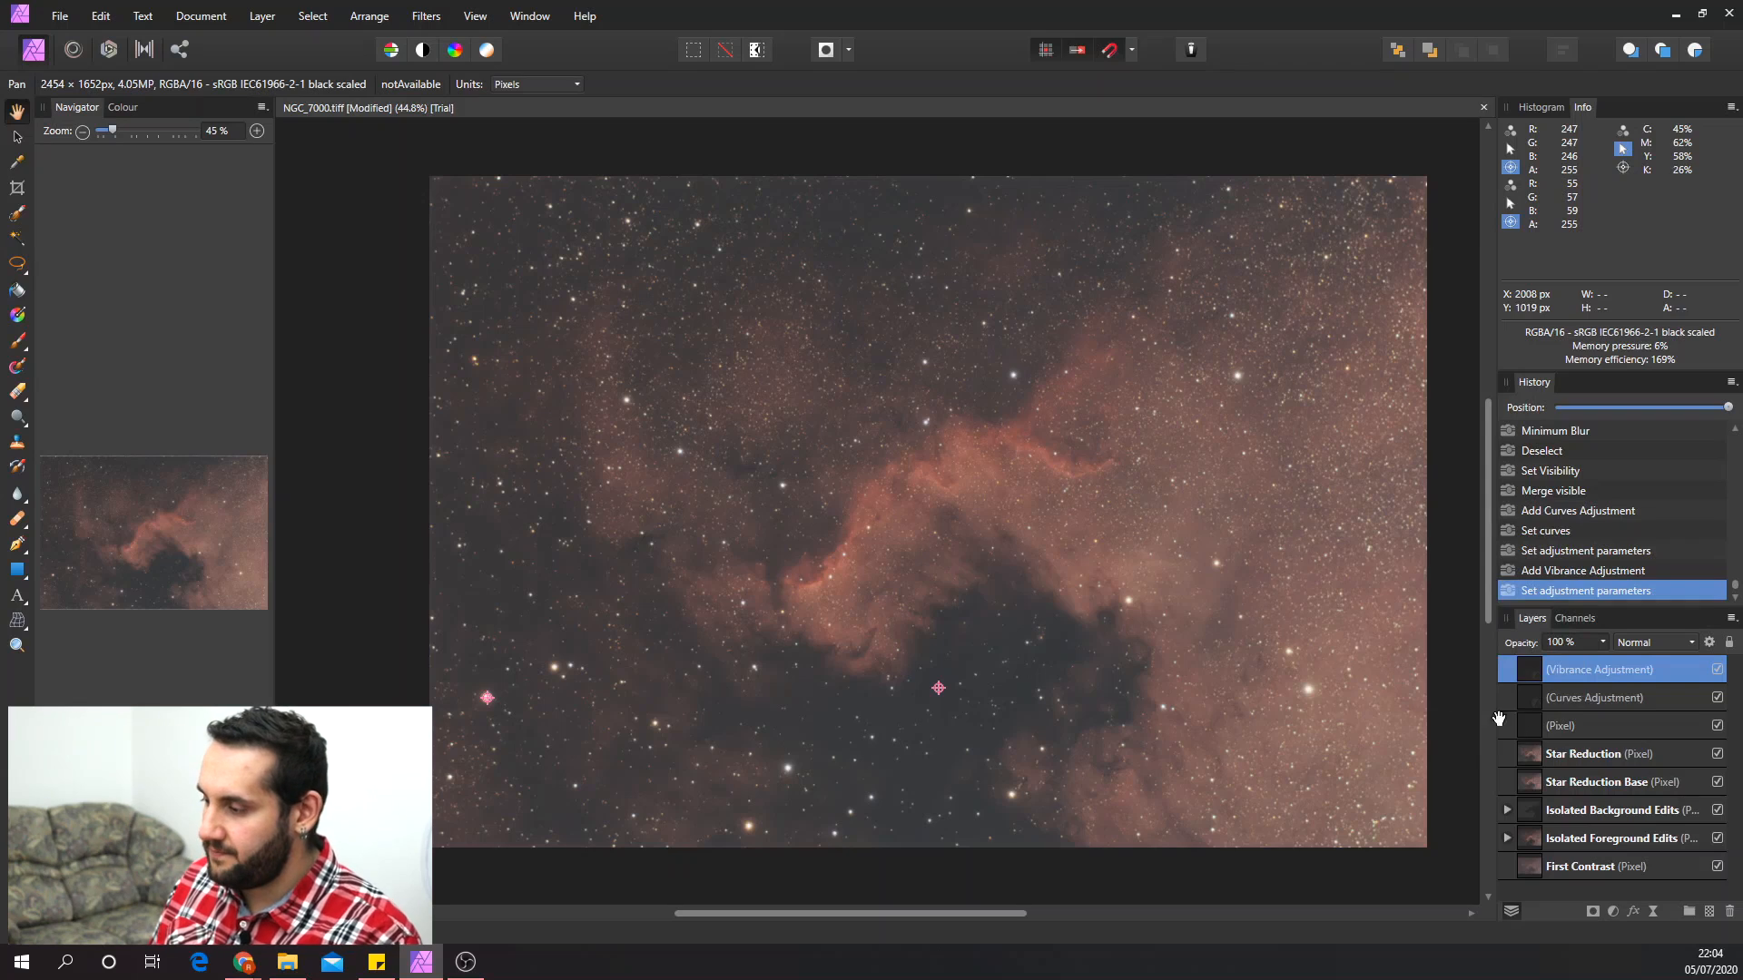
click(1717, 676)
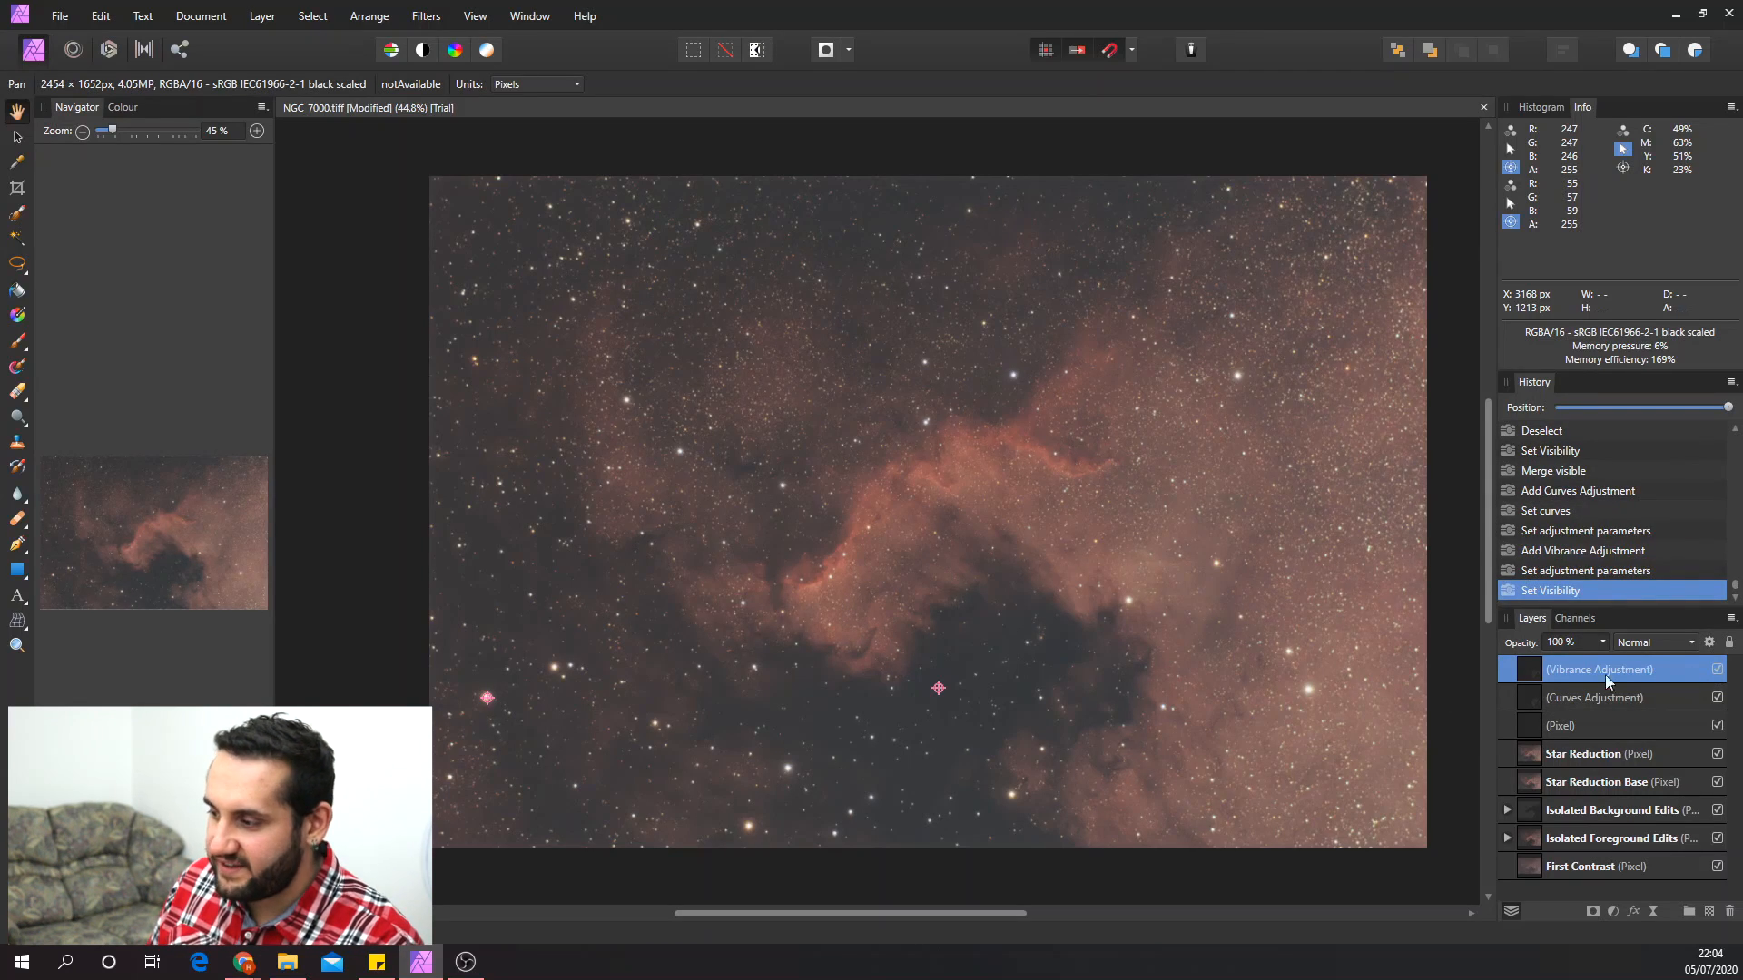
- Merge all visible layers into a new layer and name it Nebula Sharpen
key(ctrl+shift+alt+e)
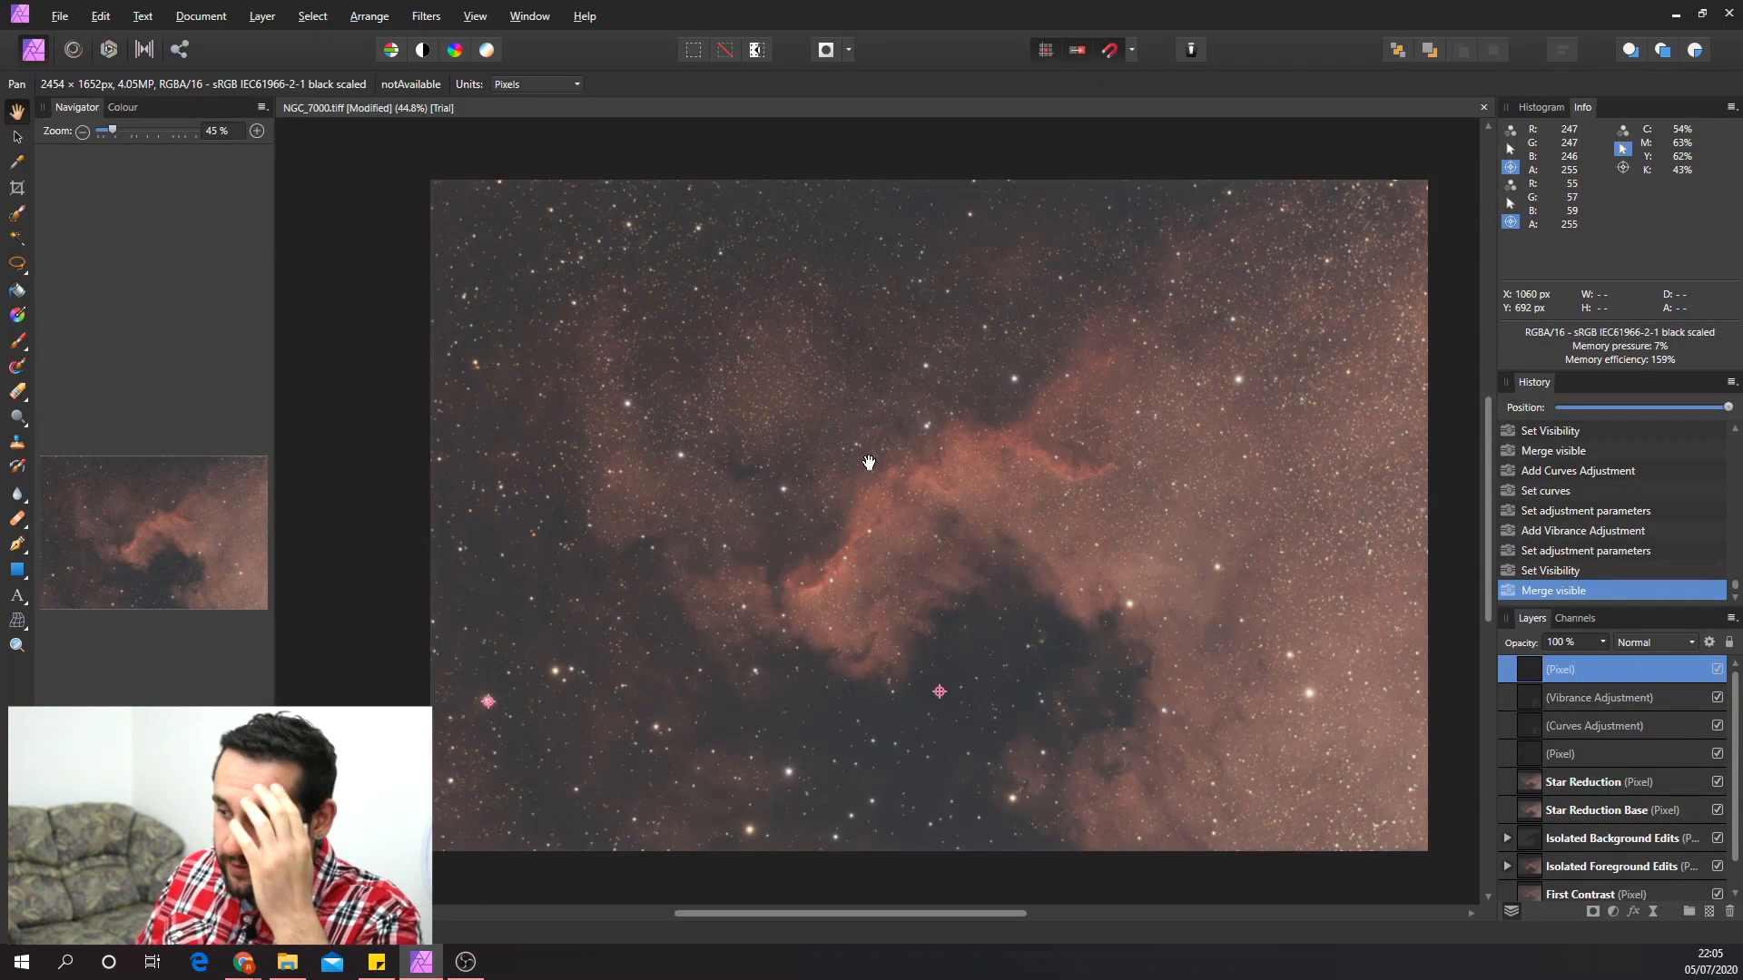
double_click(1567, 670)
text(Nebula Sharpen)
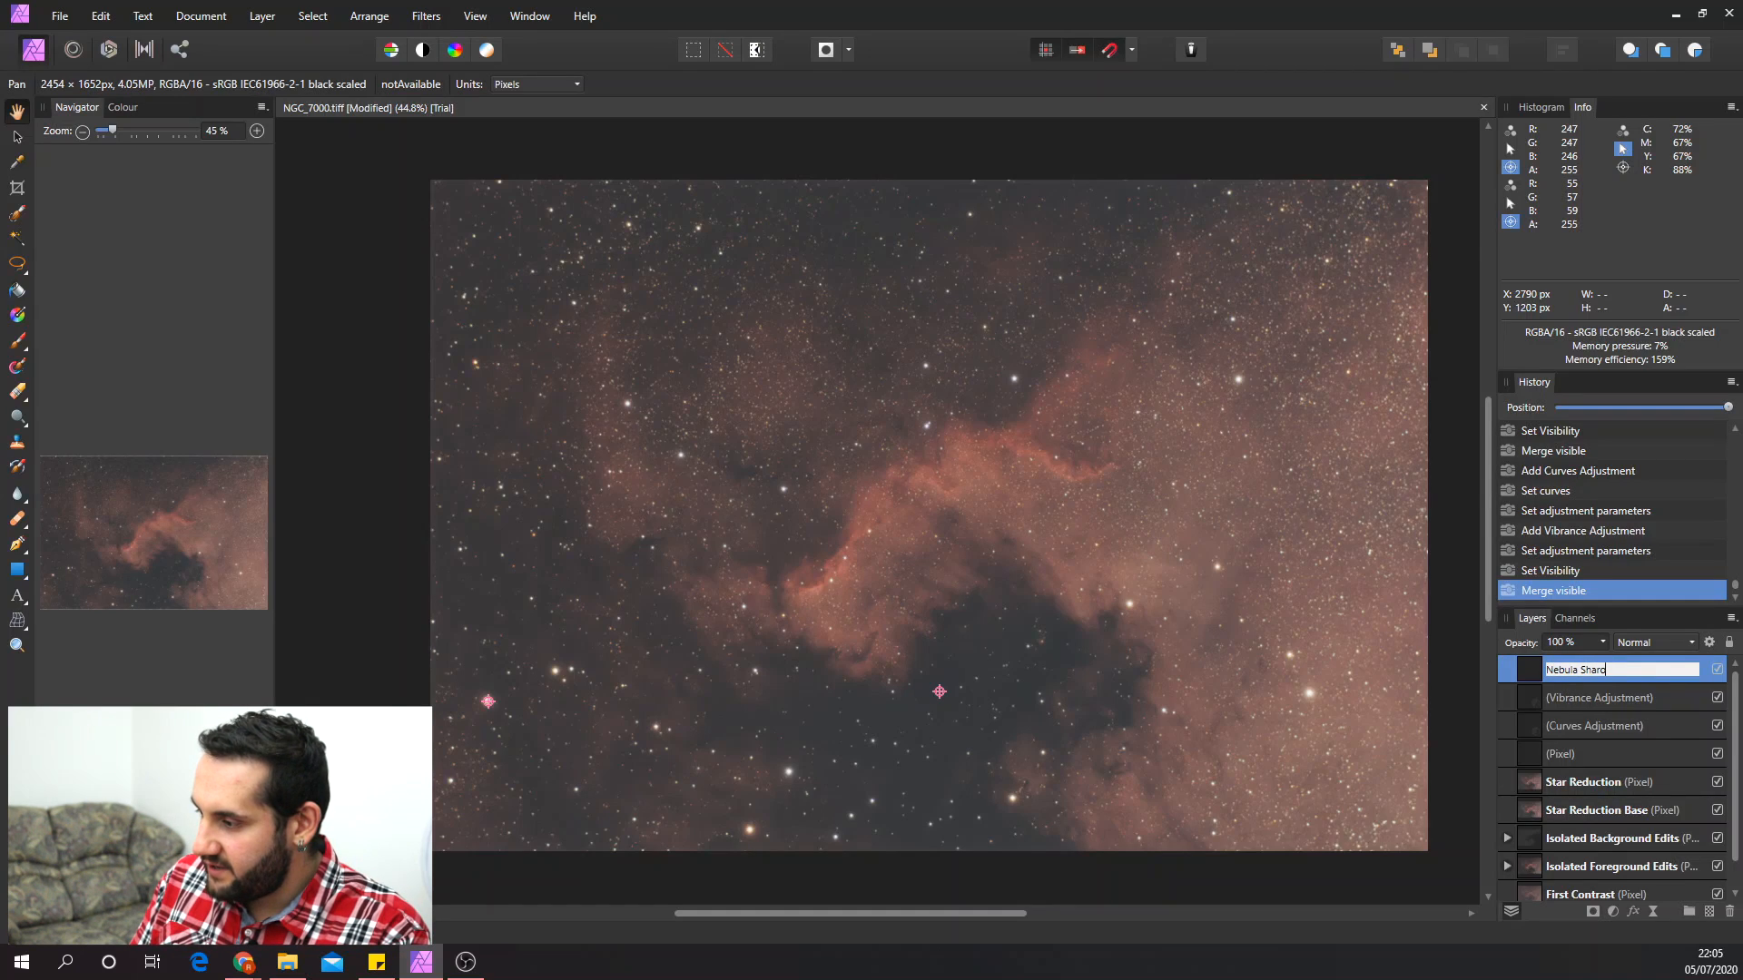
key(Return)
- Duplicate the Nebula Sharpen layer and rename the copy Nebula Sharpen HP
right_click(1566, 670)
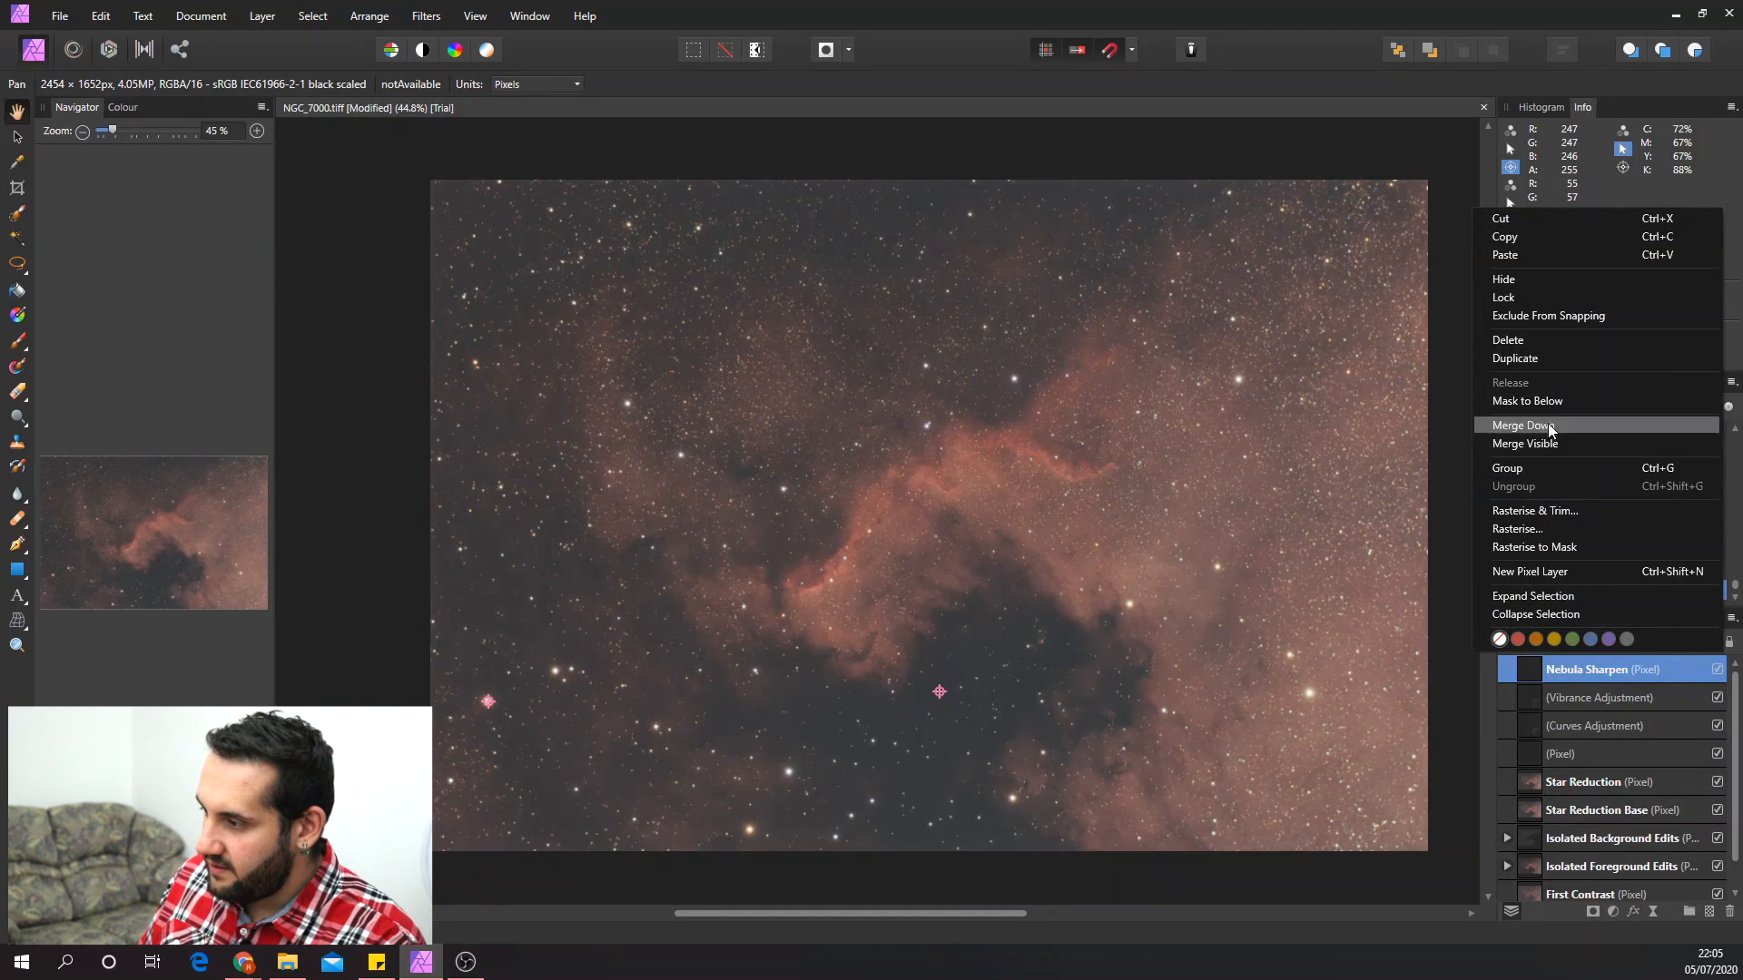
click(1534, 359)
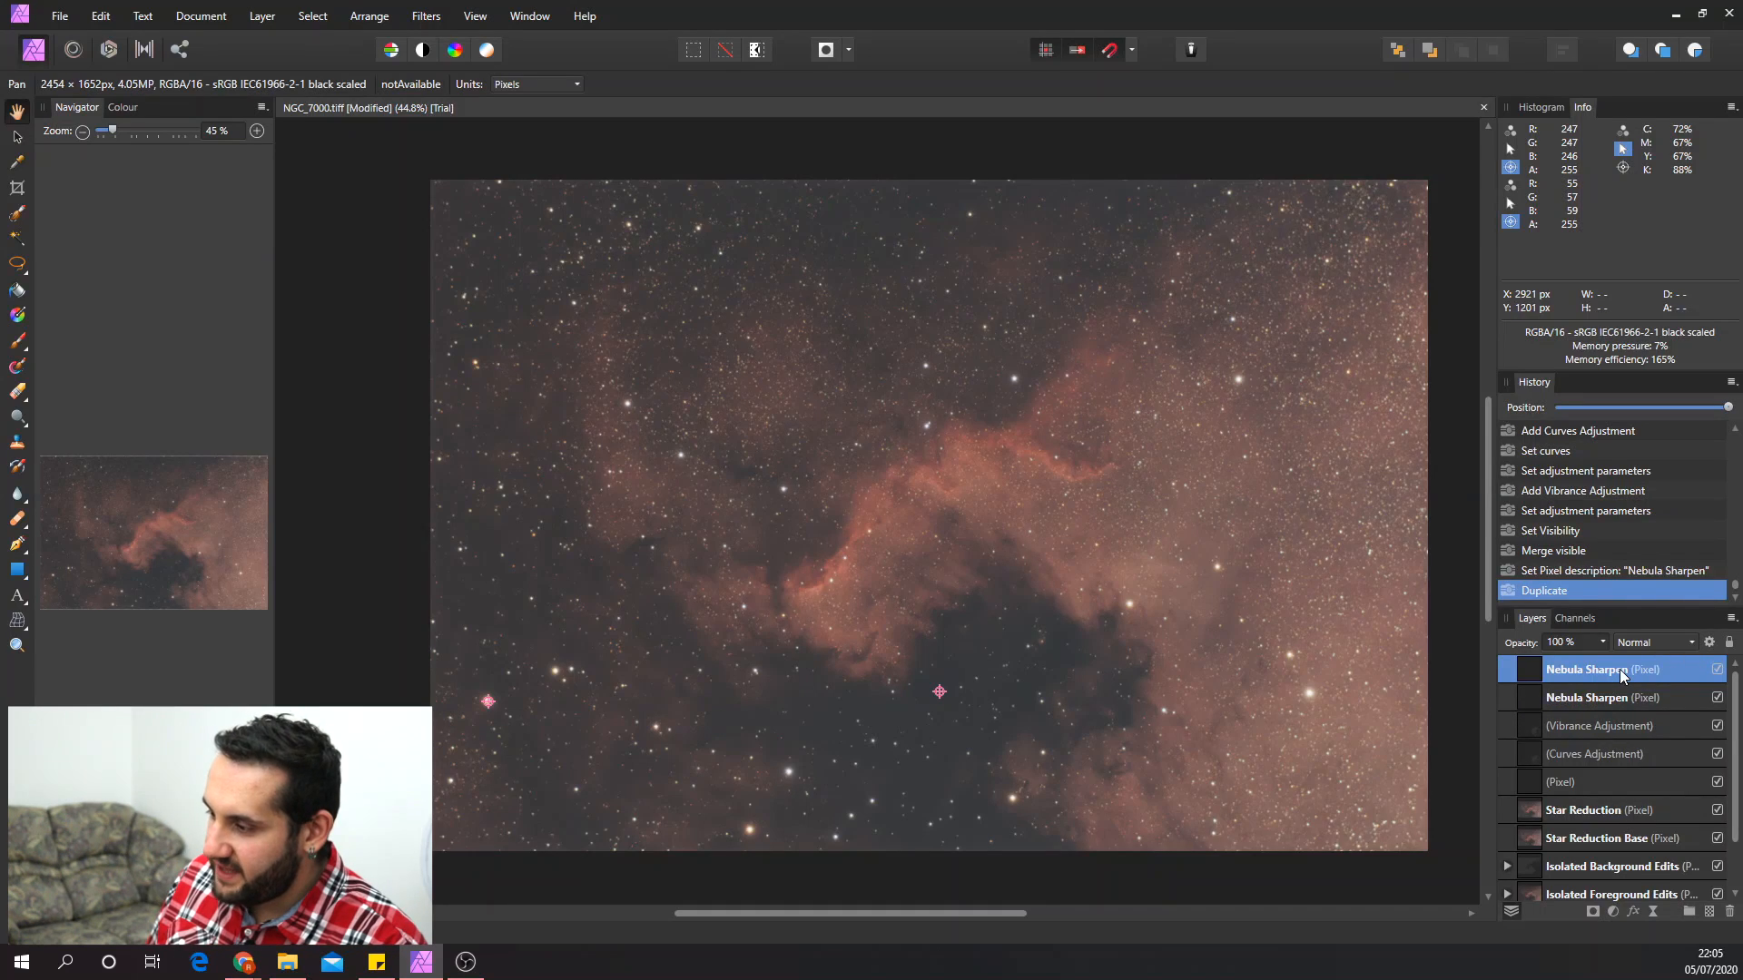
double_click(1620, 668)
click(1621, 669)
text(HP)
key(Return)
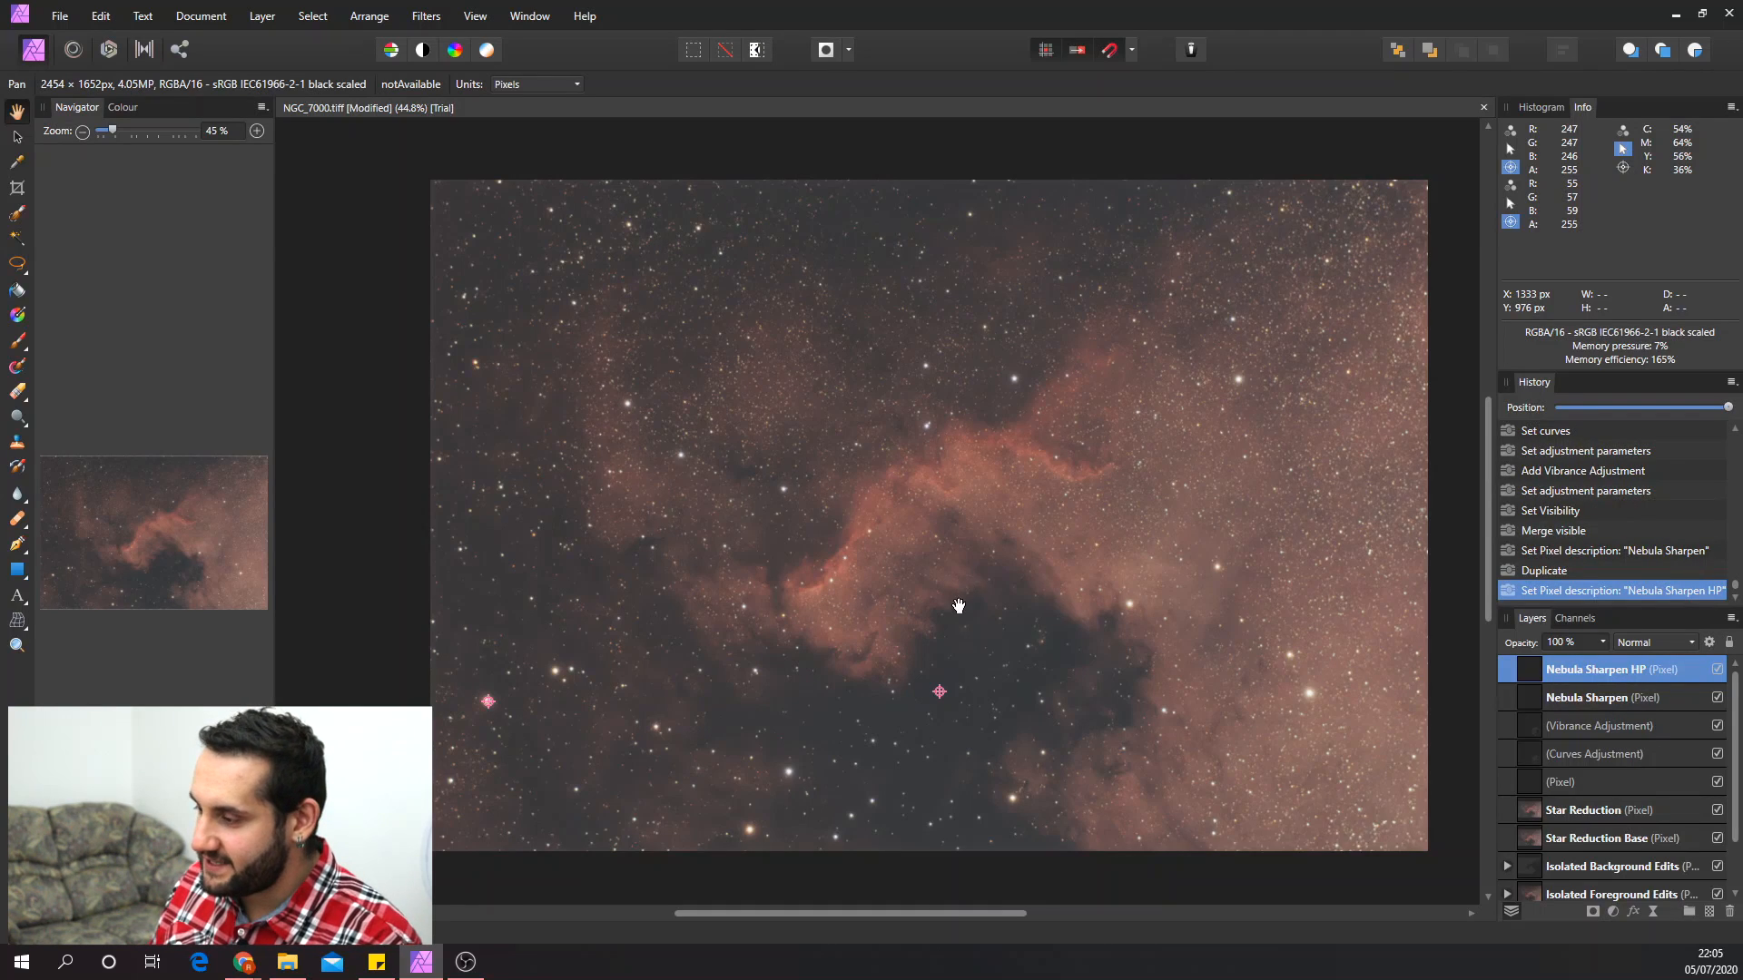
- Apply a High Pass sharpening filter with a radius of 57.9 px to the Nebula Sharpen HP layer
click(434, 18)
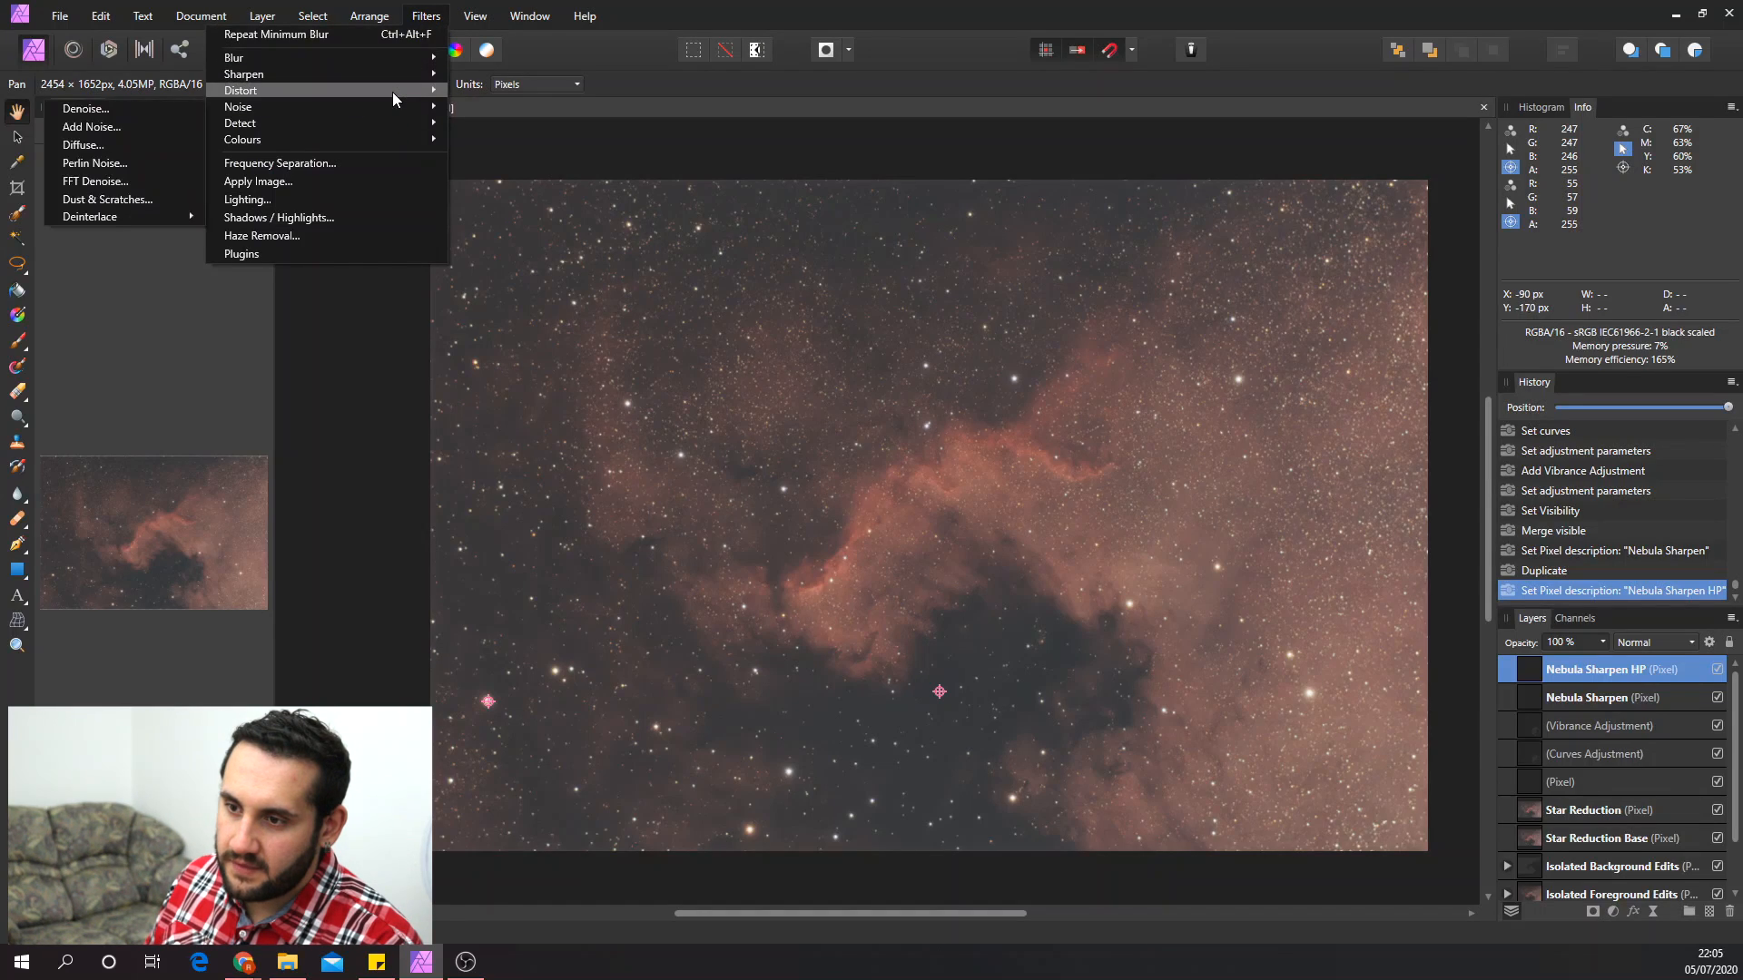
mouse_move(401, 75)
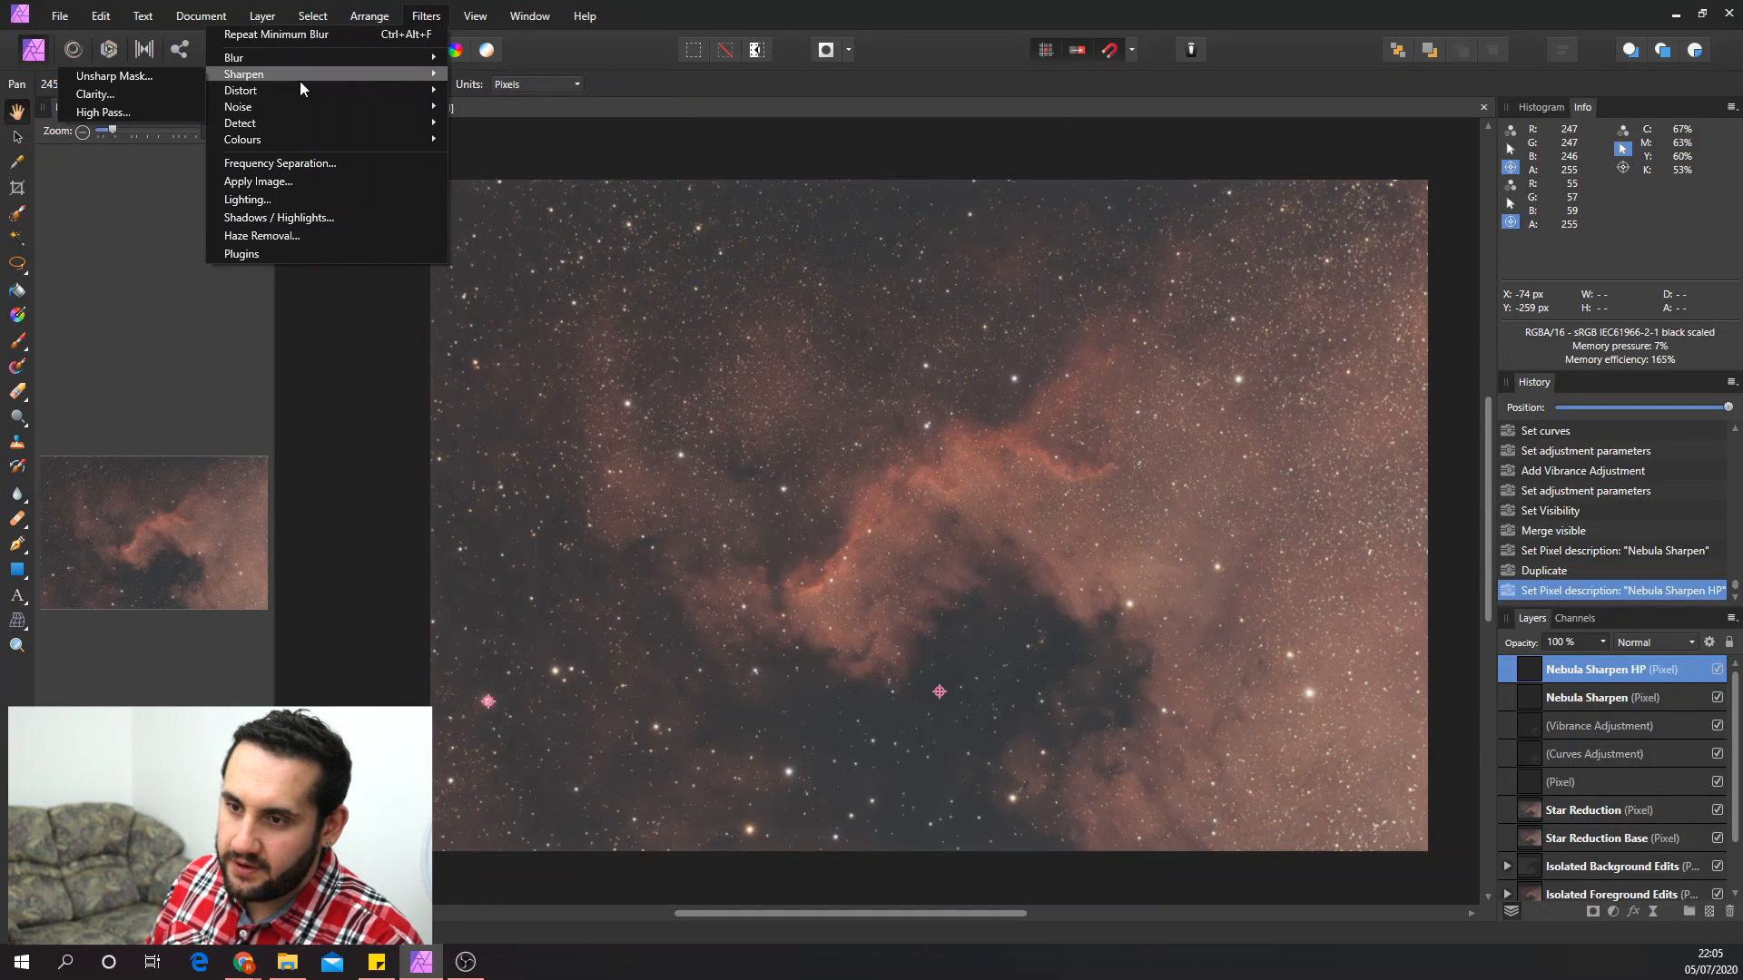
click(134, 112)
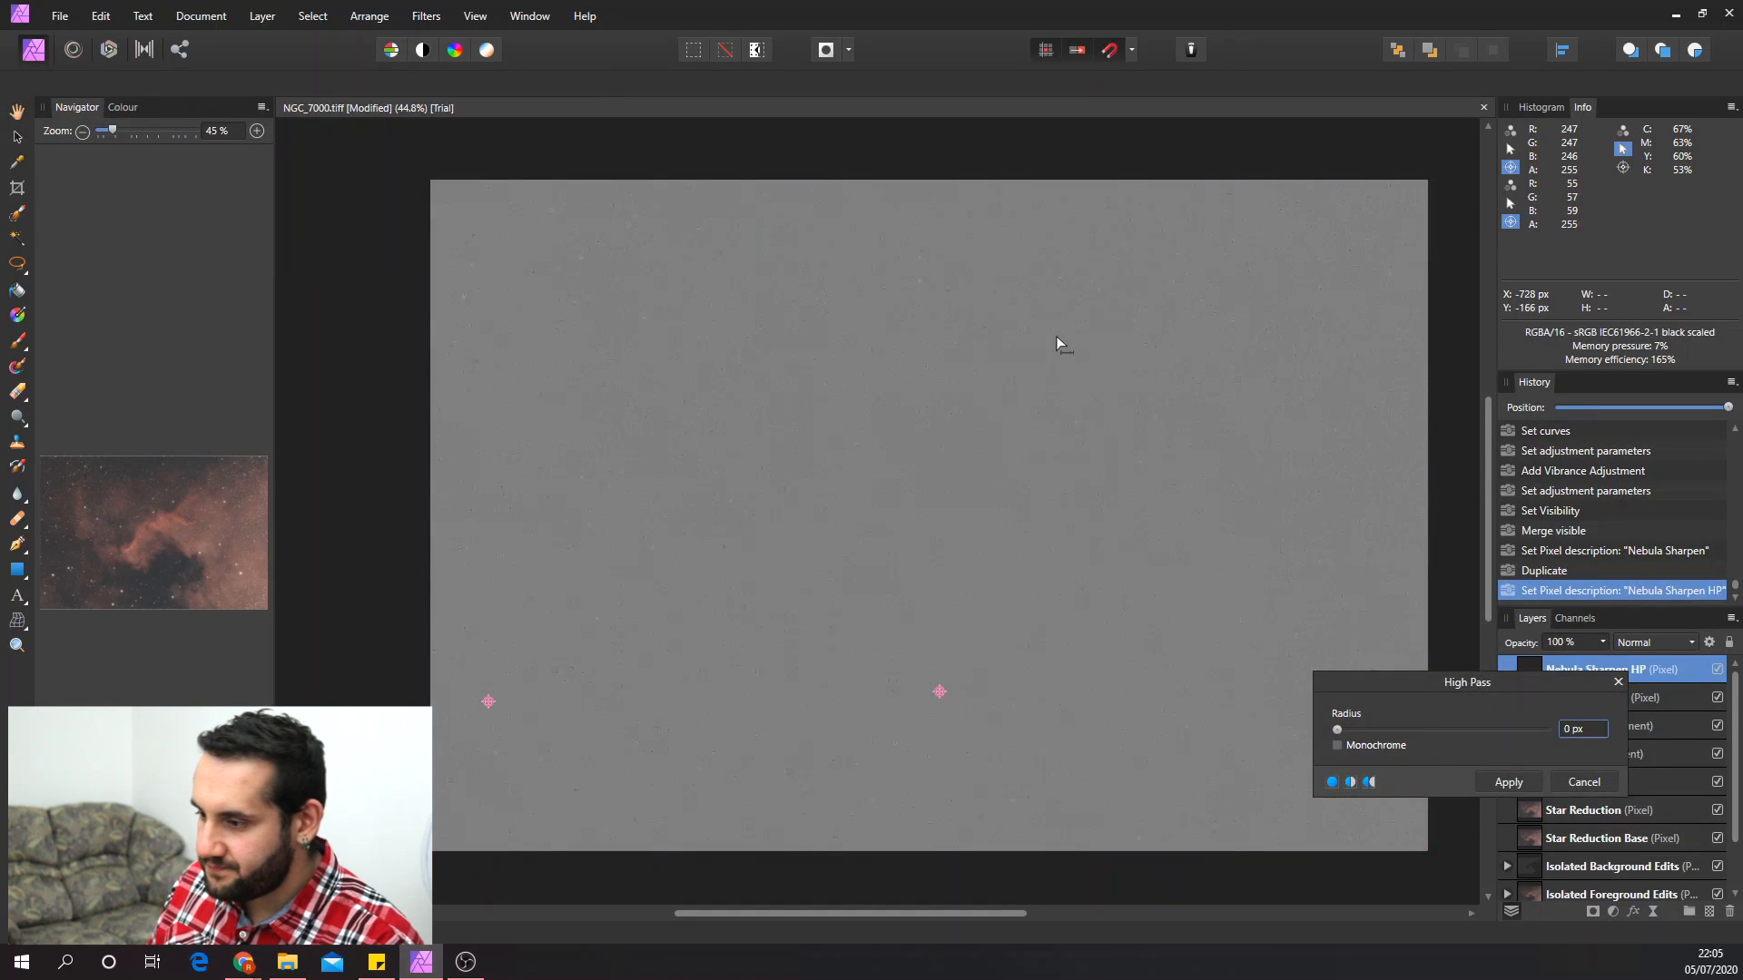
drag(1337, 731, 1517, 729)
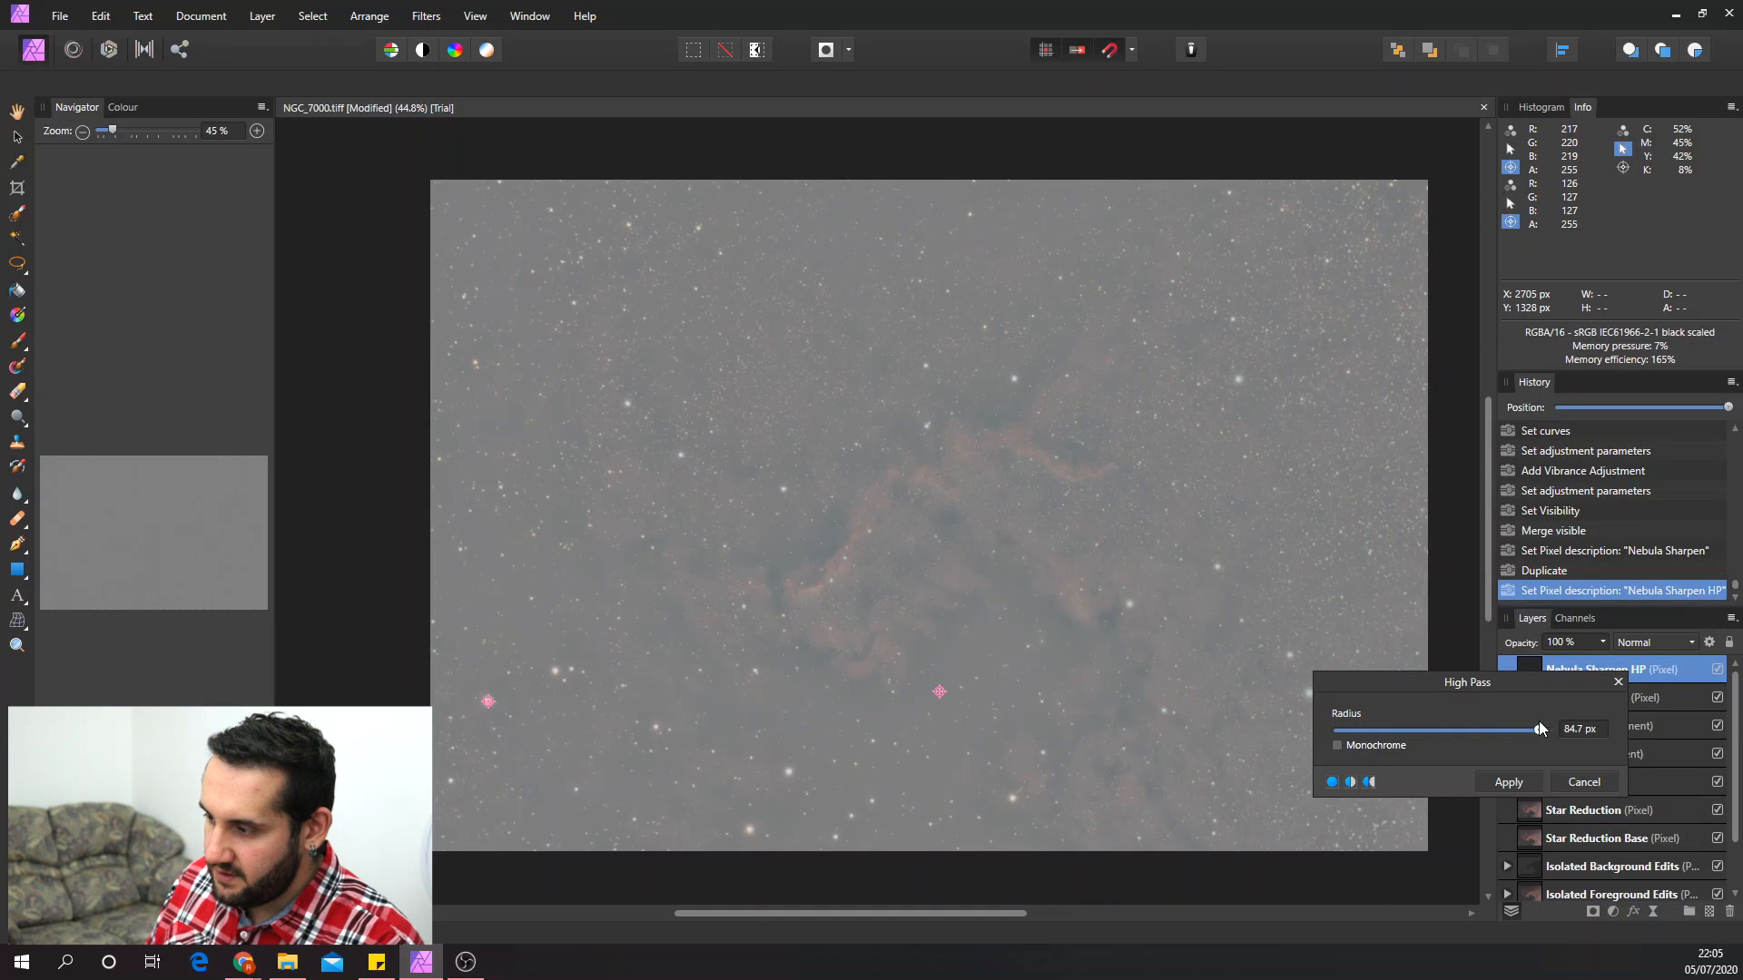
drag(1522, 729, 1521, 729)
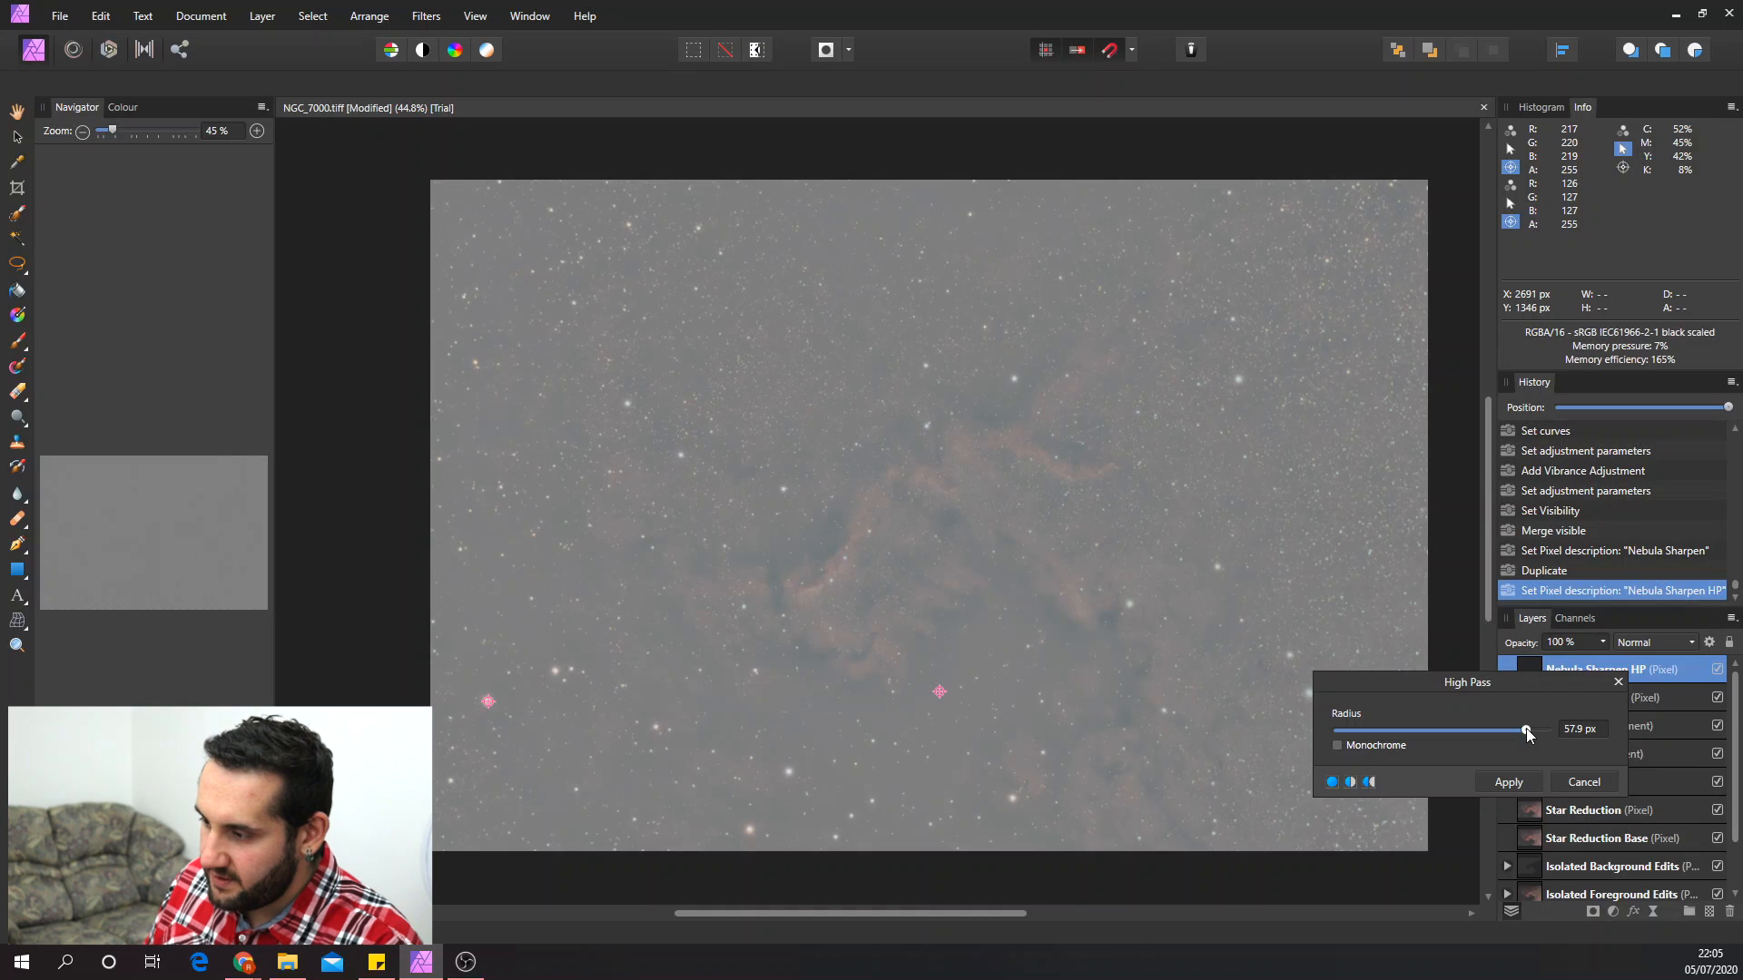
click(1510, 782)
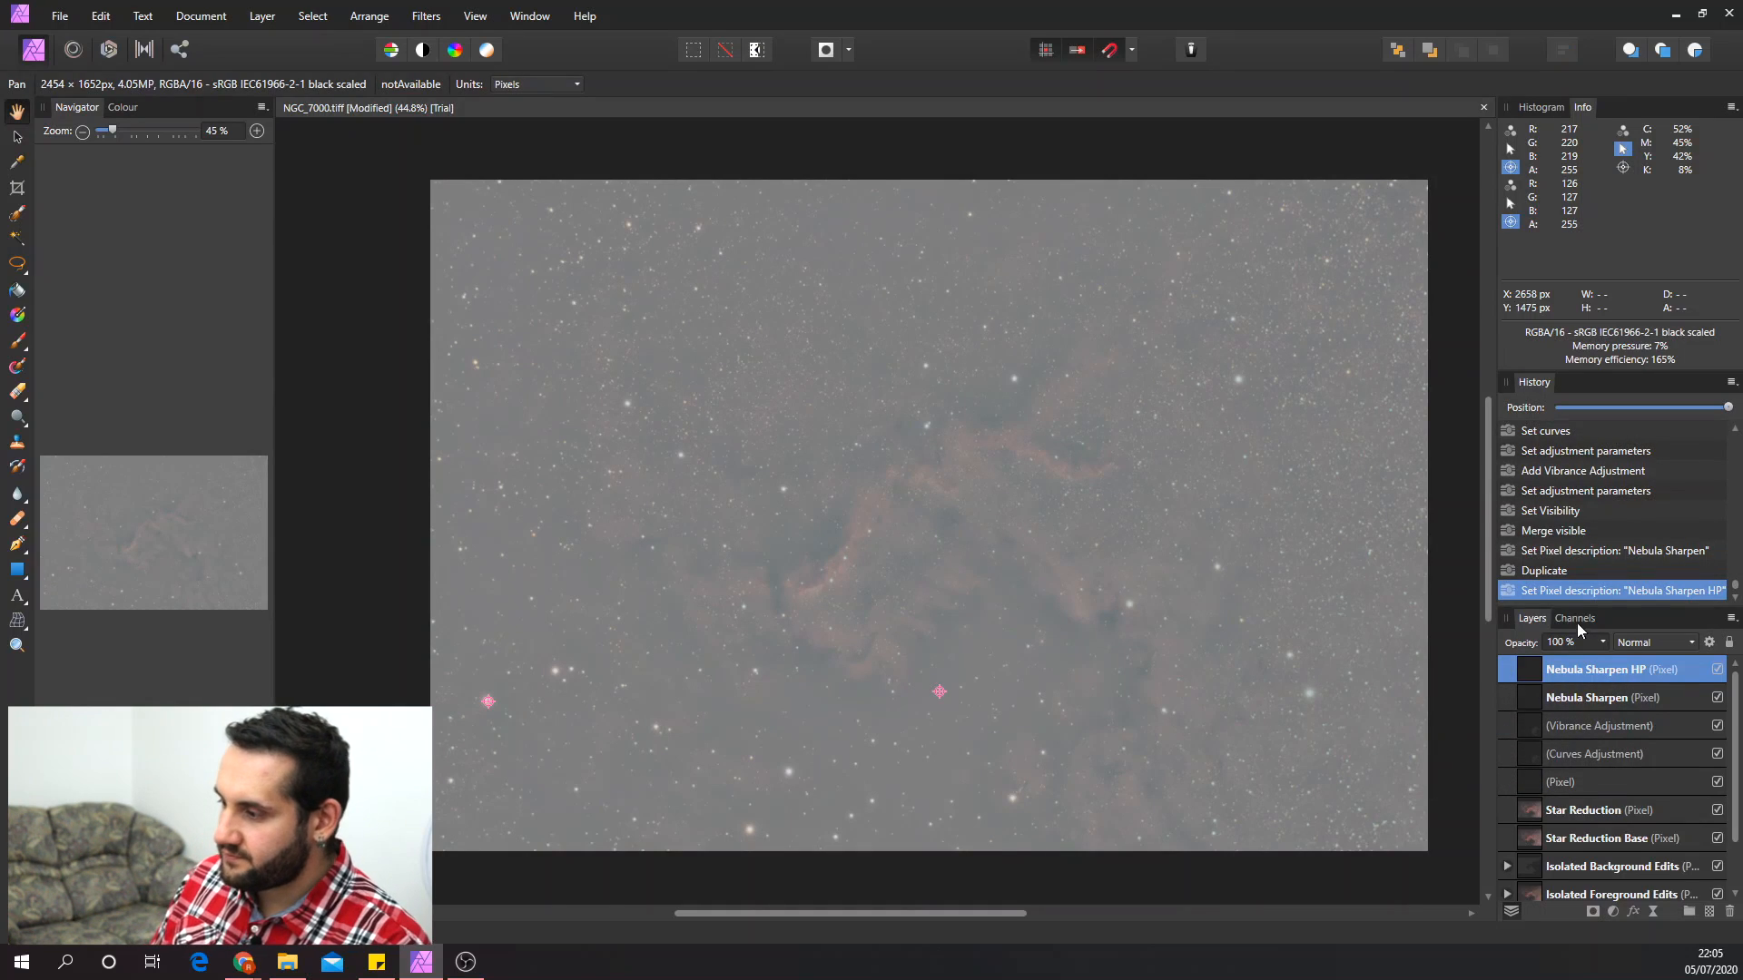
- Set the Nebula Sharpen HP layer's blend mode to Soft Light and compare the image with and without it
click(1660, 646)
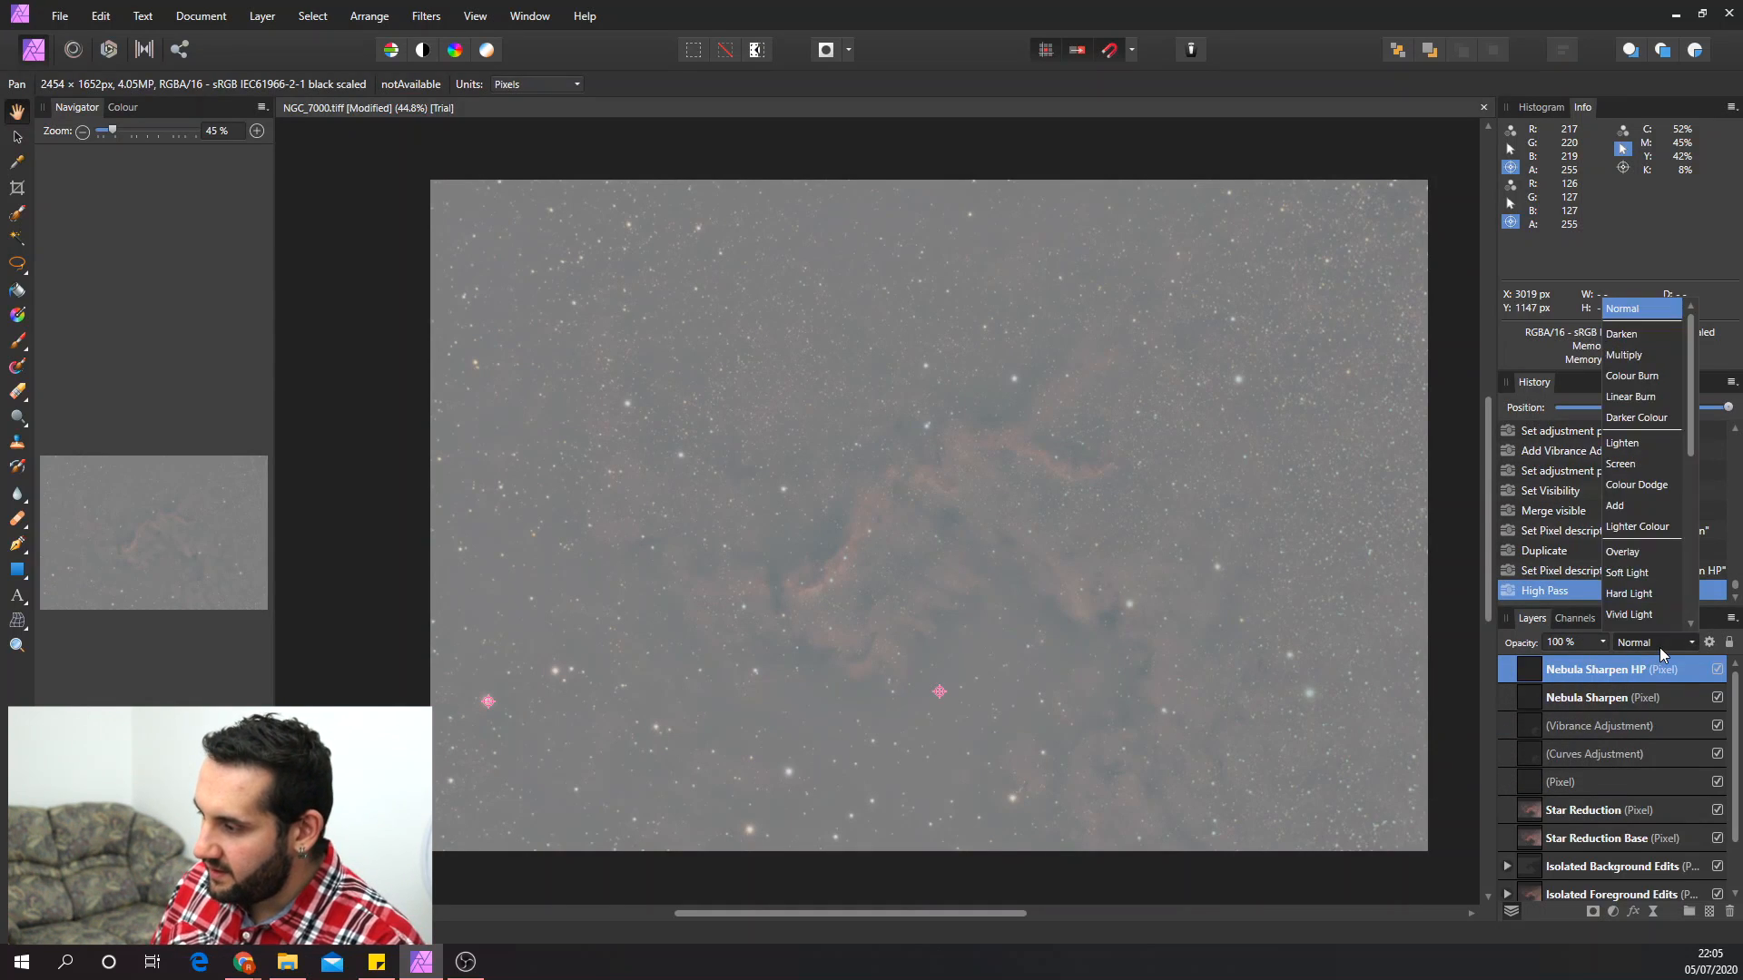
click(1632, 573)
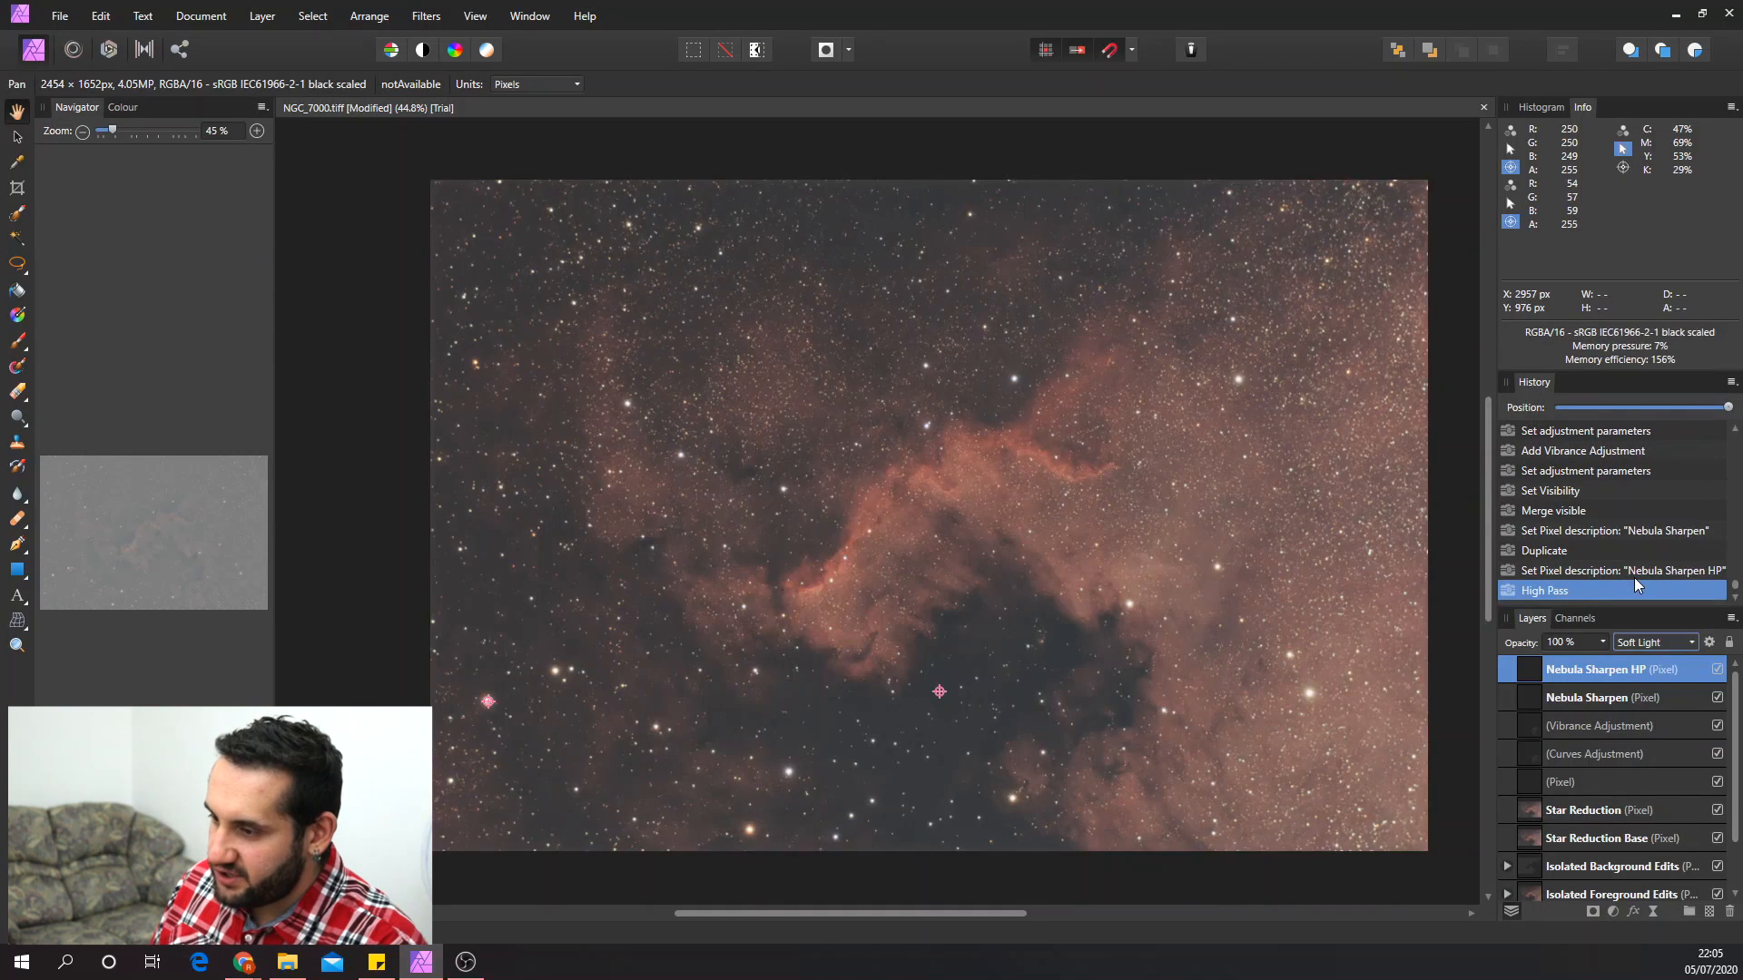
click(1722, 670)
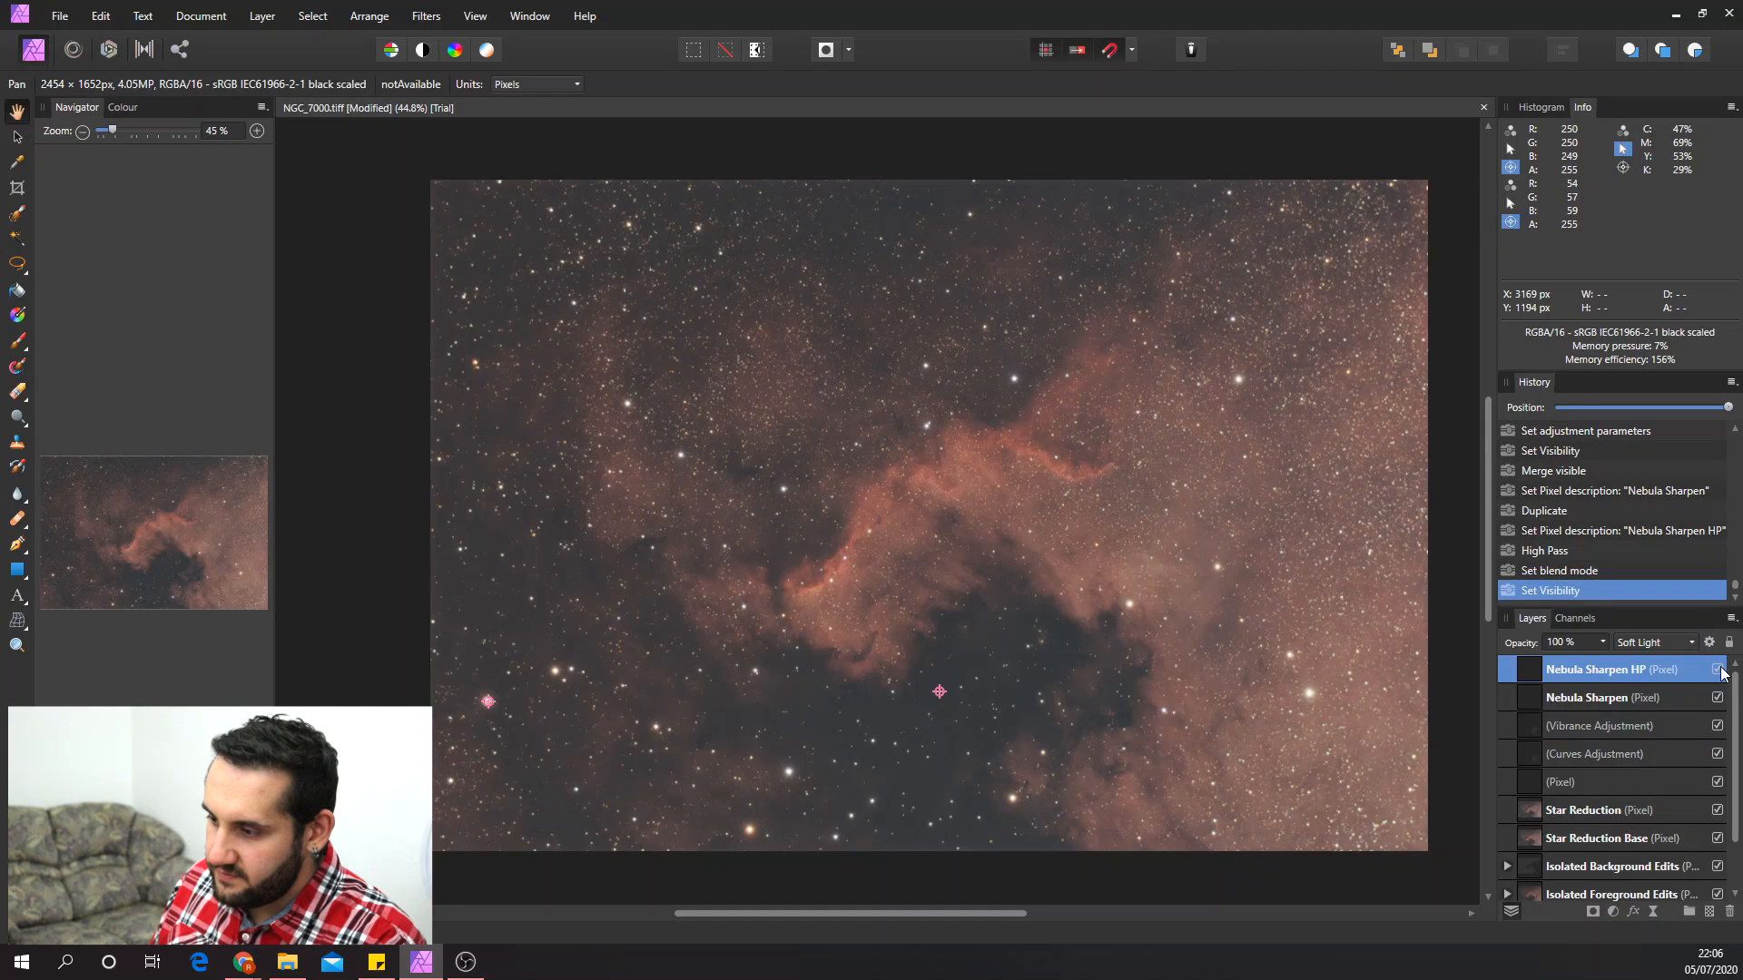
click(1722, 670)
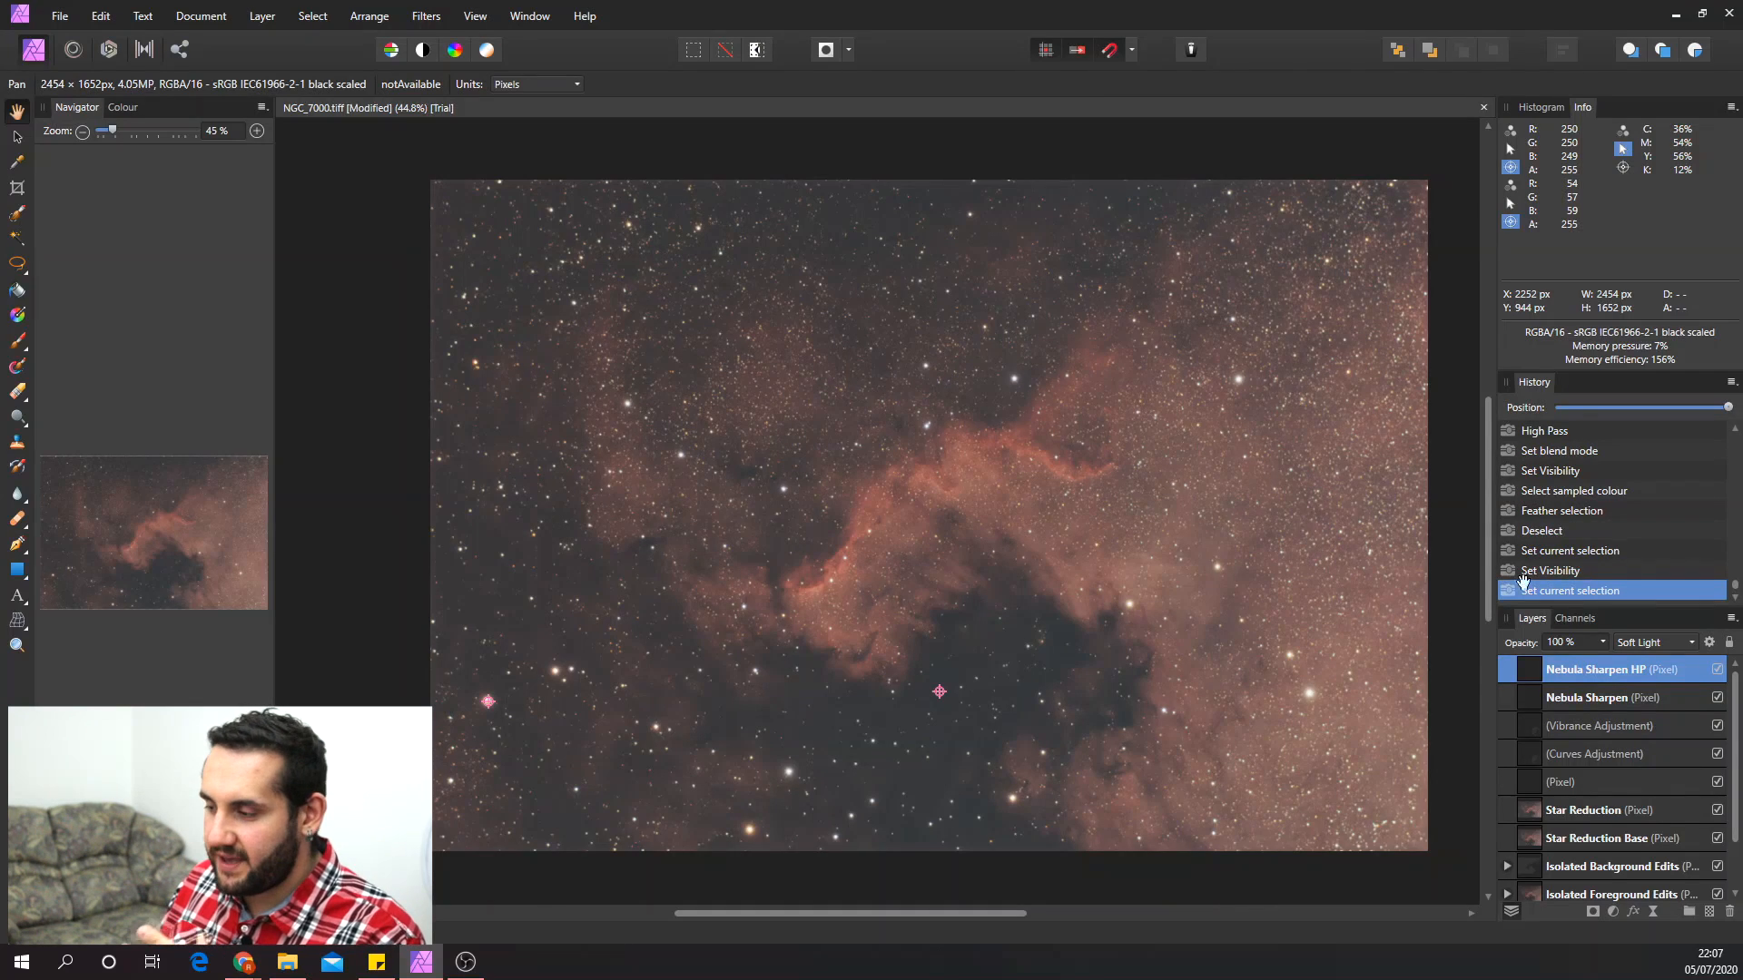
- Hide the Nebula Sharpen HP layer and select the sampled reddish nebula colour on the Nebula Sharpen layer with 22% tolerance
click(1718, 670)
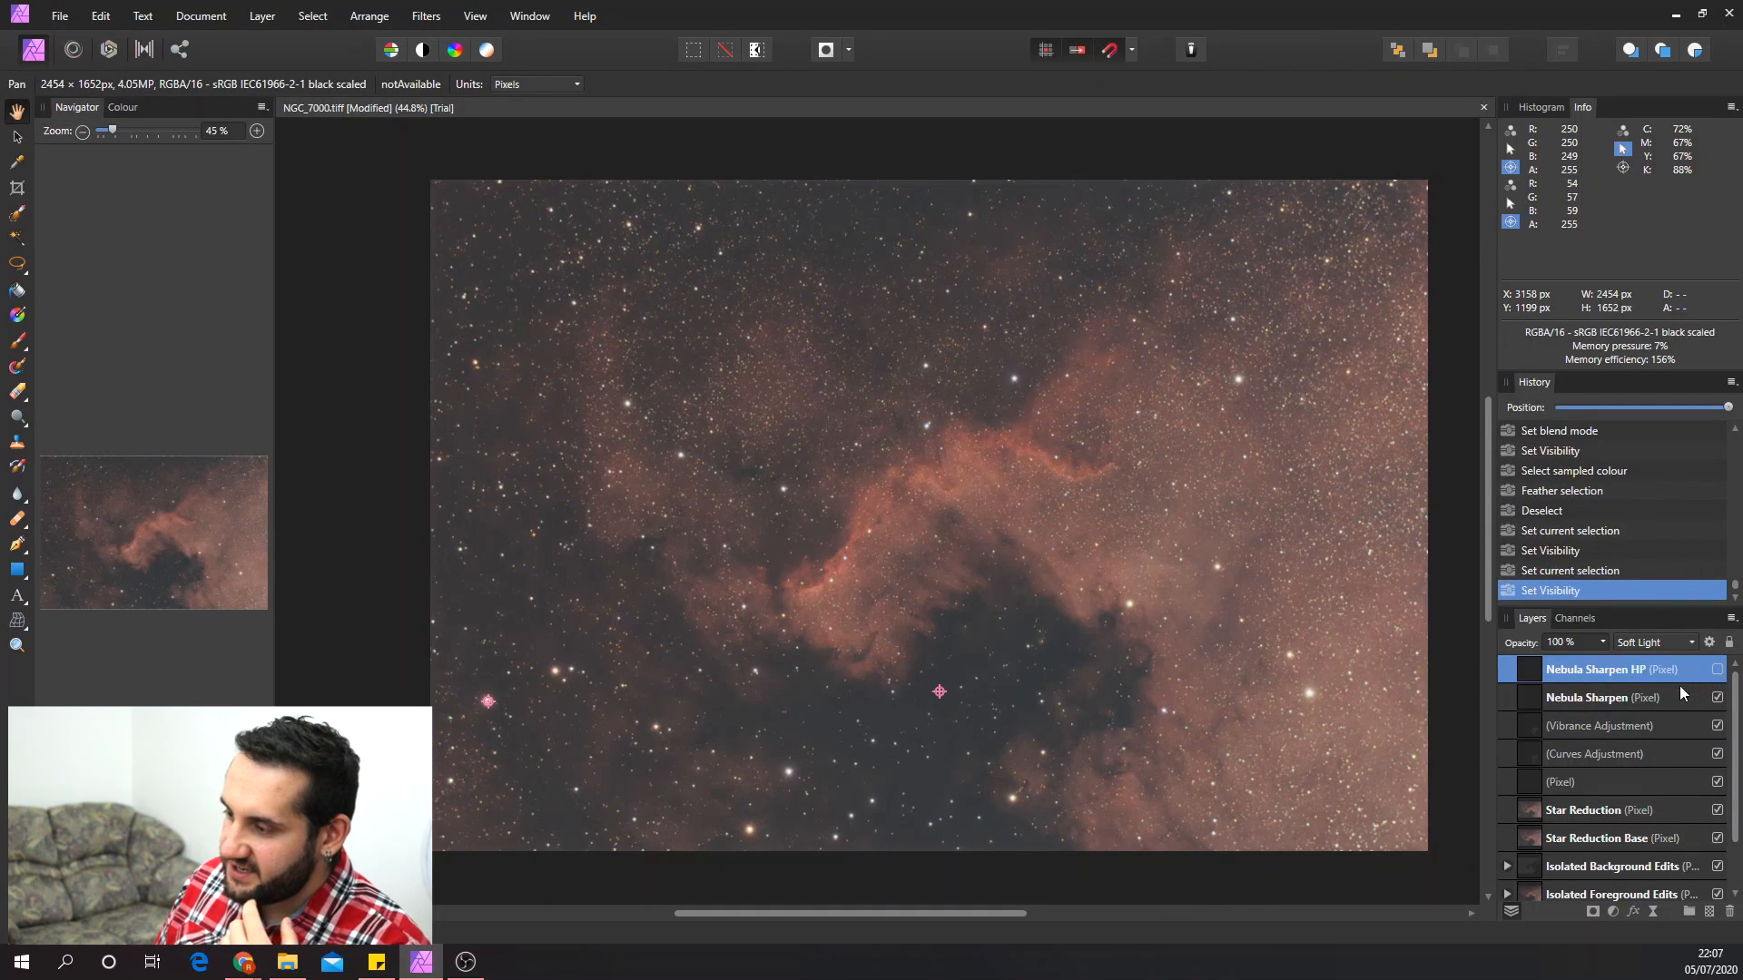
click(1652, 699)
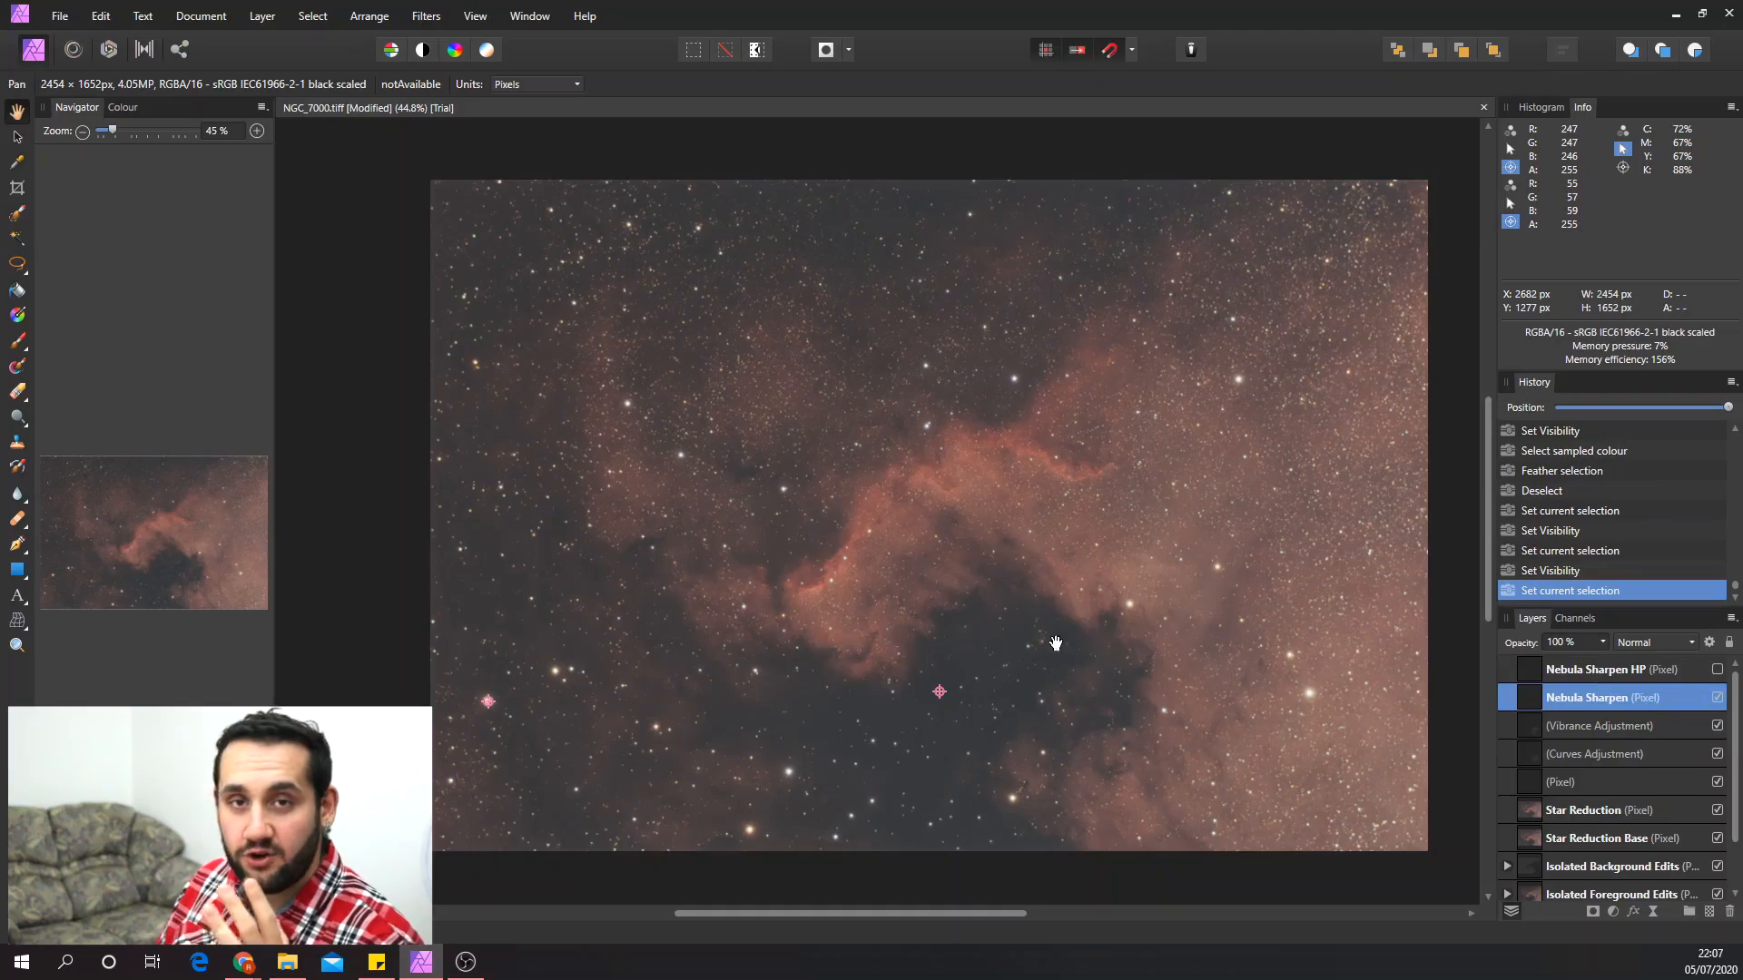
click(312, 16)
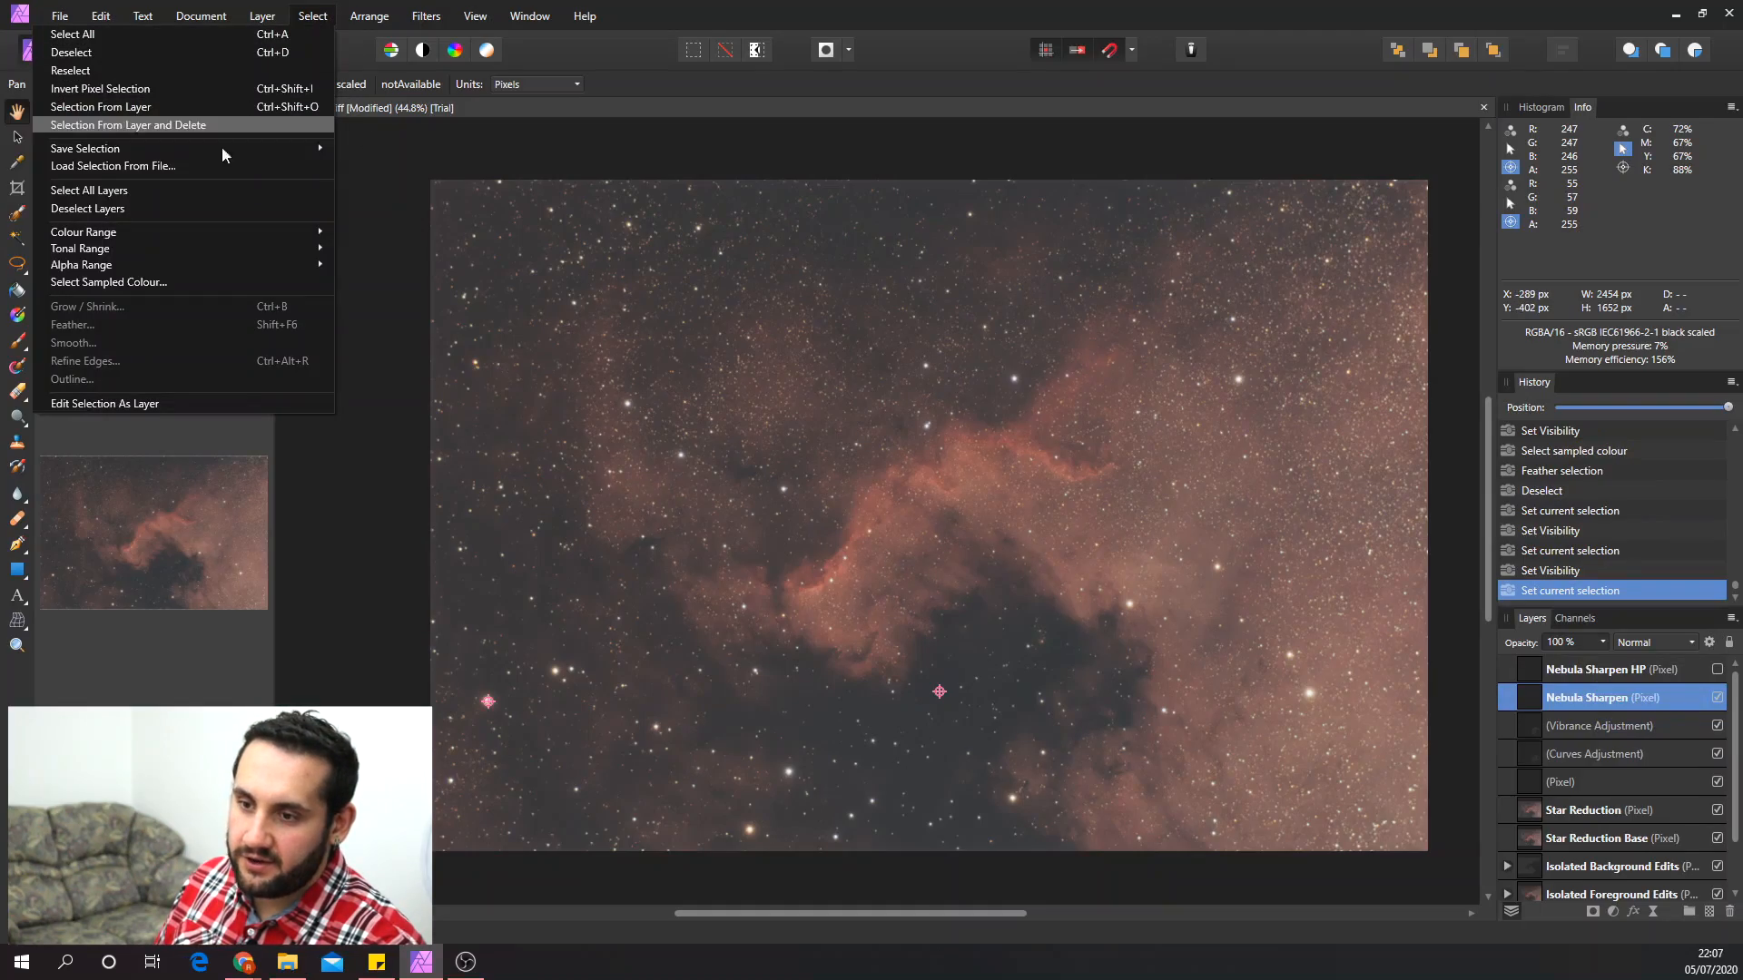
click(139, 283)
click(1012, 528)
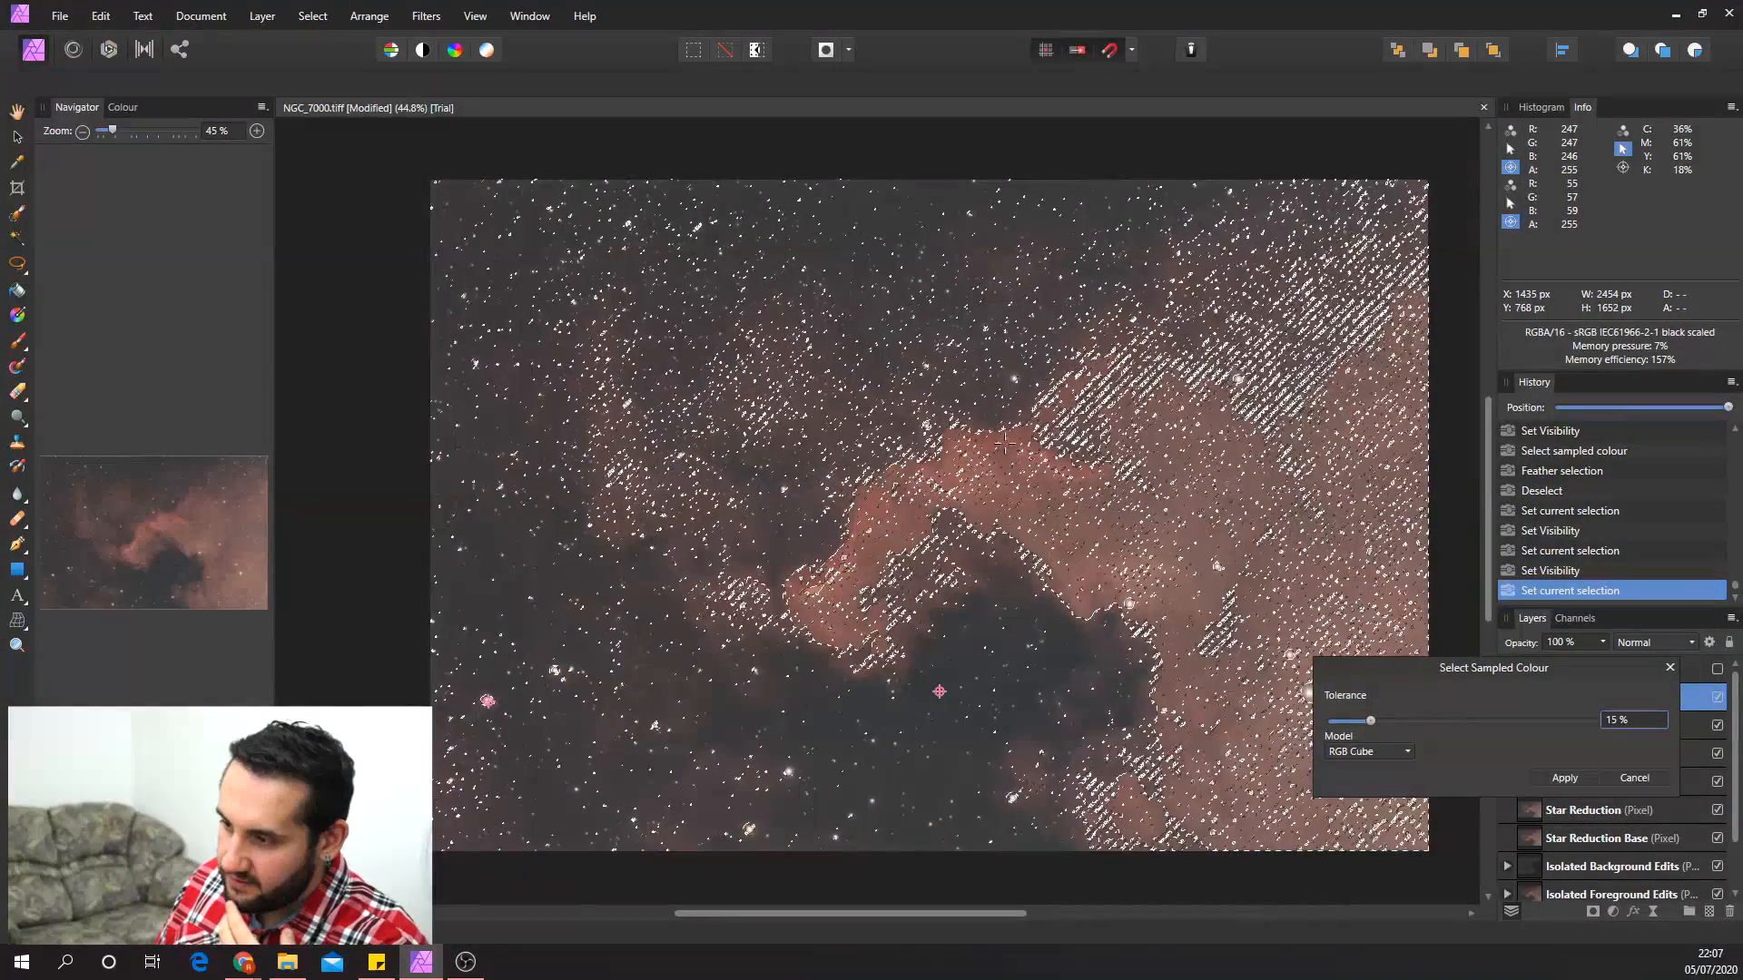
drag(1369, 725, 1390, 721)
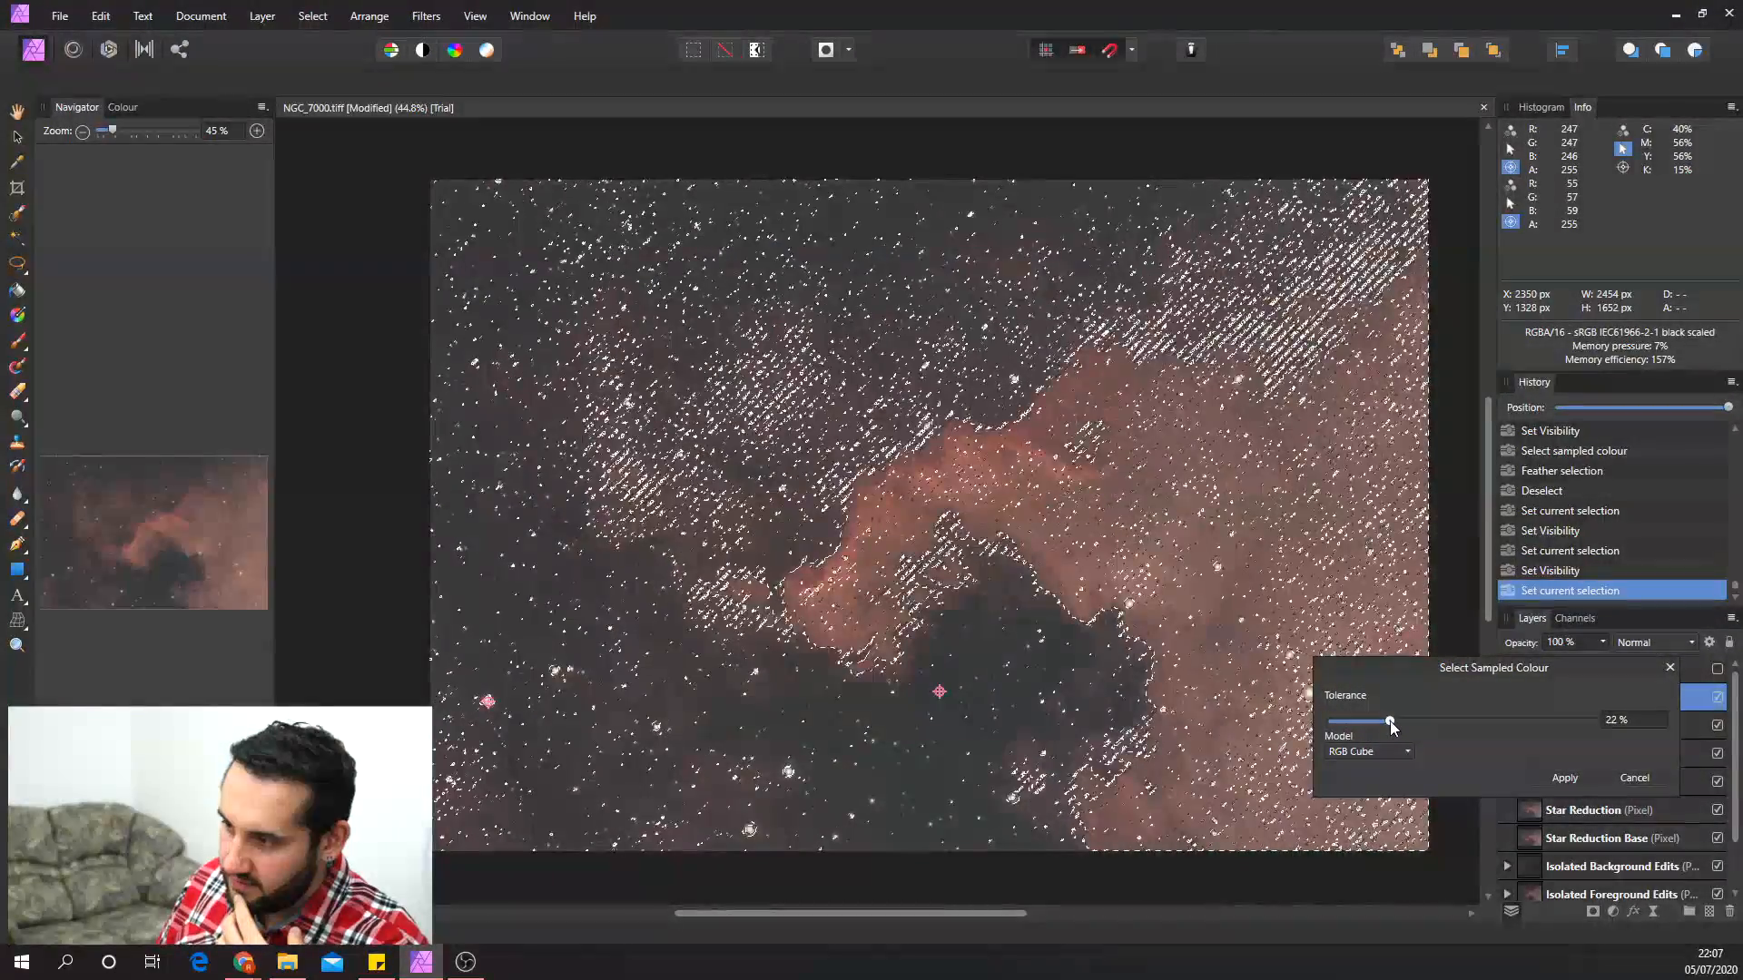
click(1563, 778)
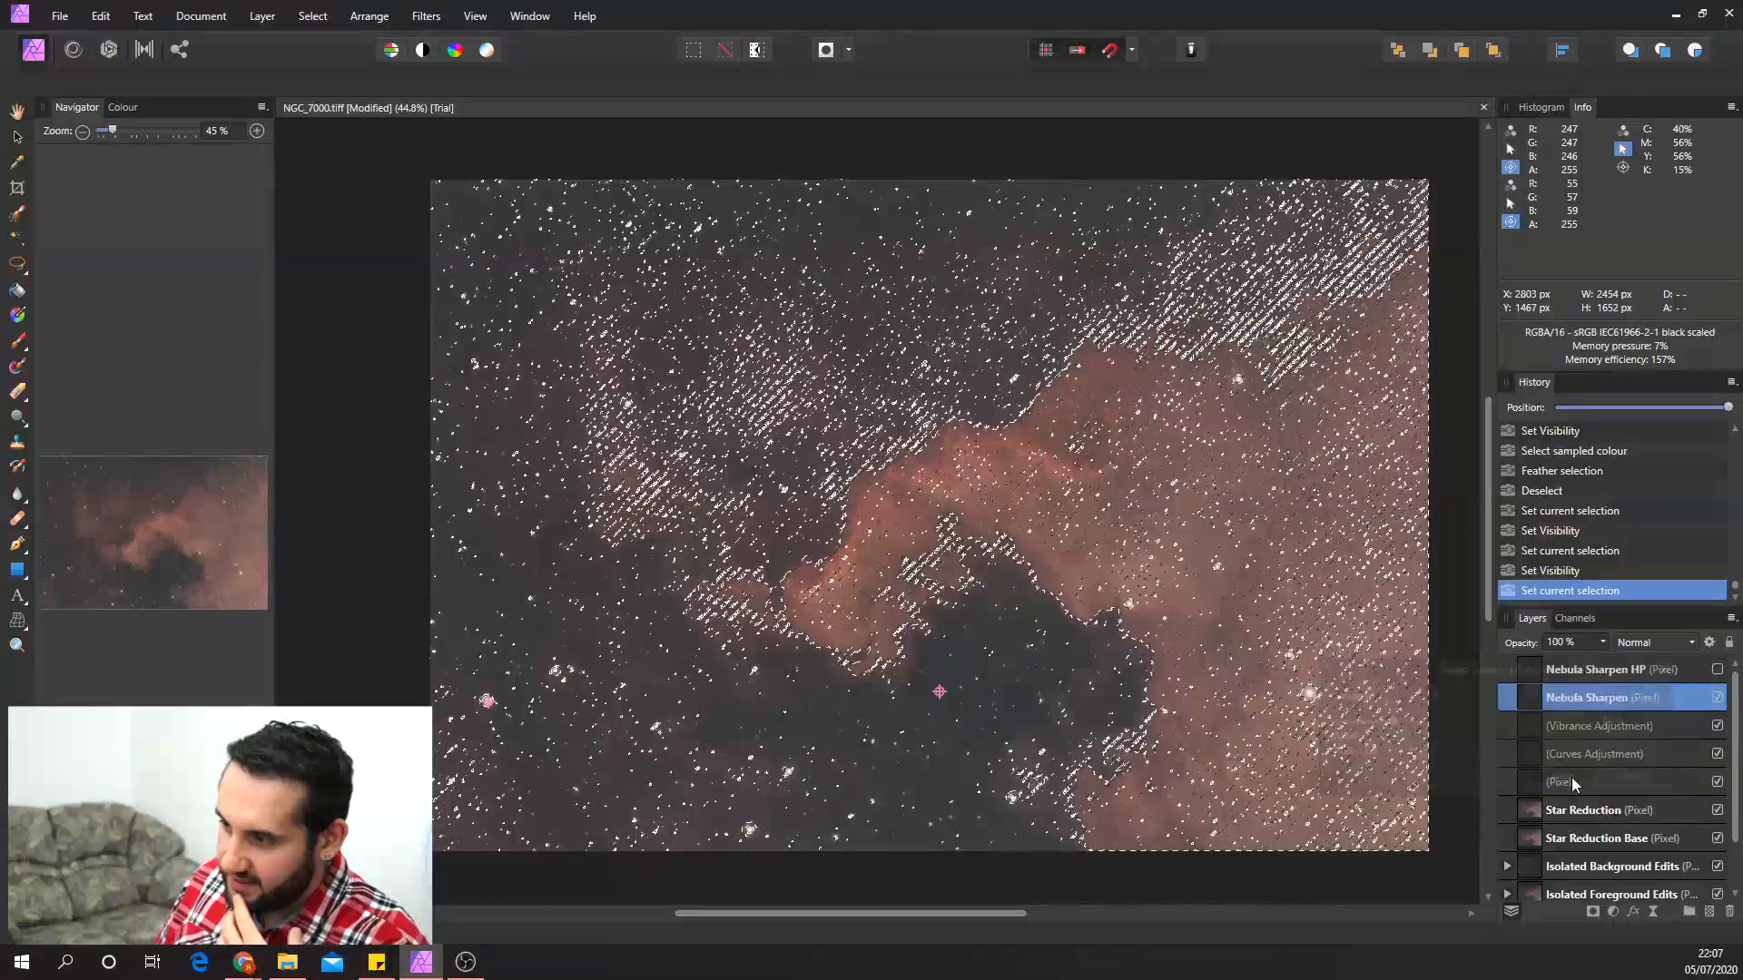
- Feather the nebula selection with a radius of 2 px
click(314, 14)
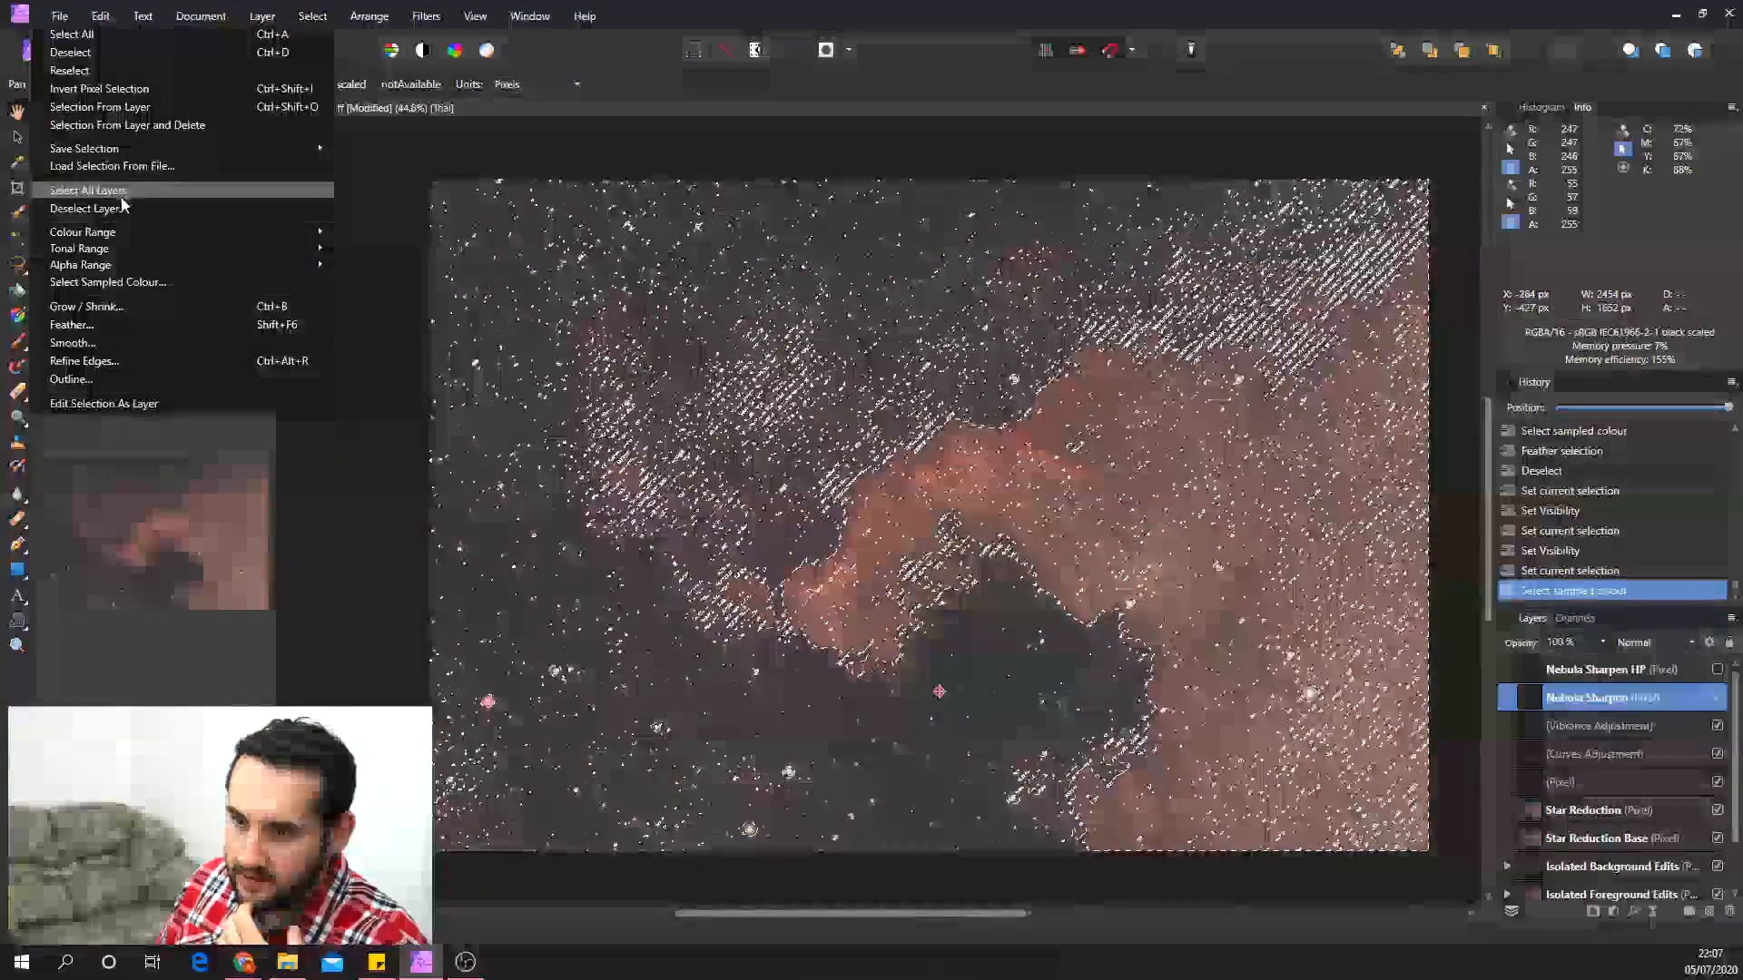
click(81, 328)
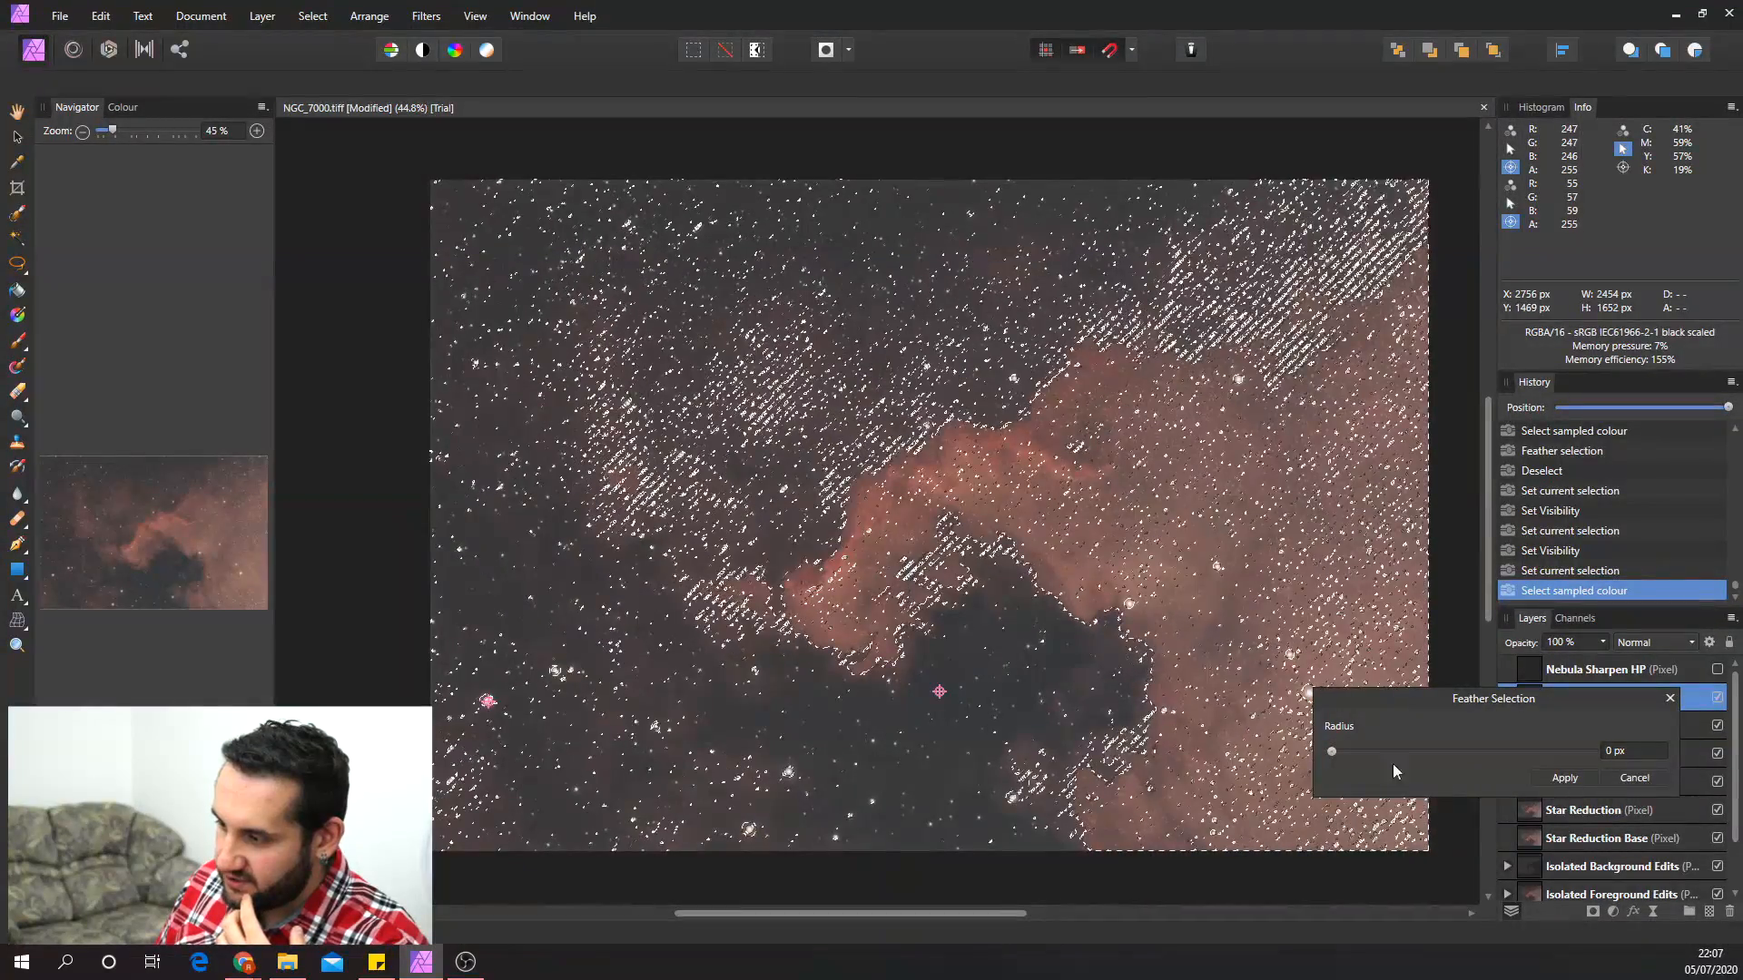
click(1640, 751)
text(2)
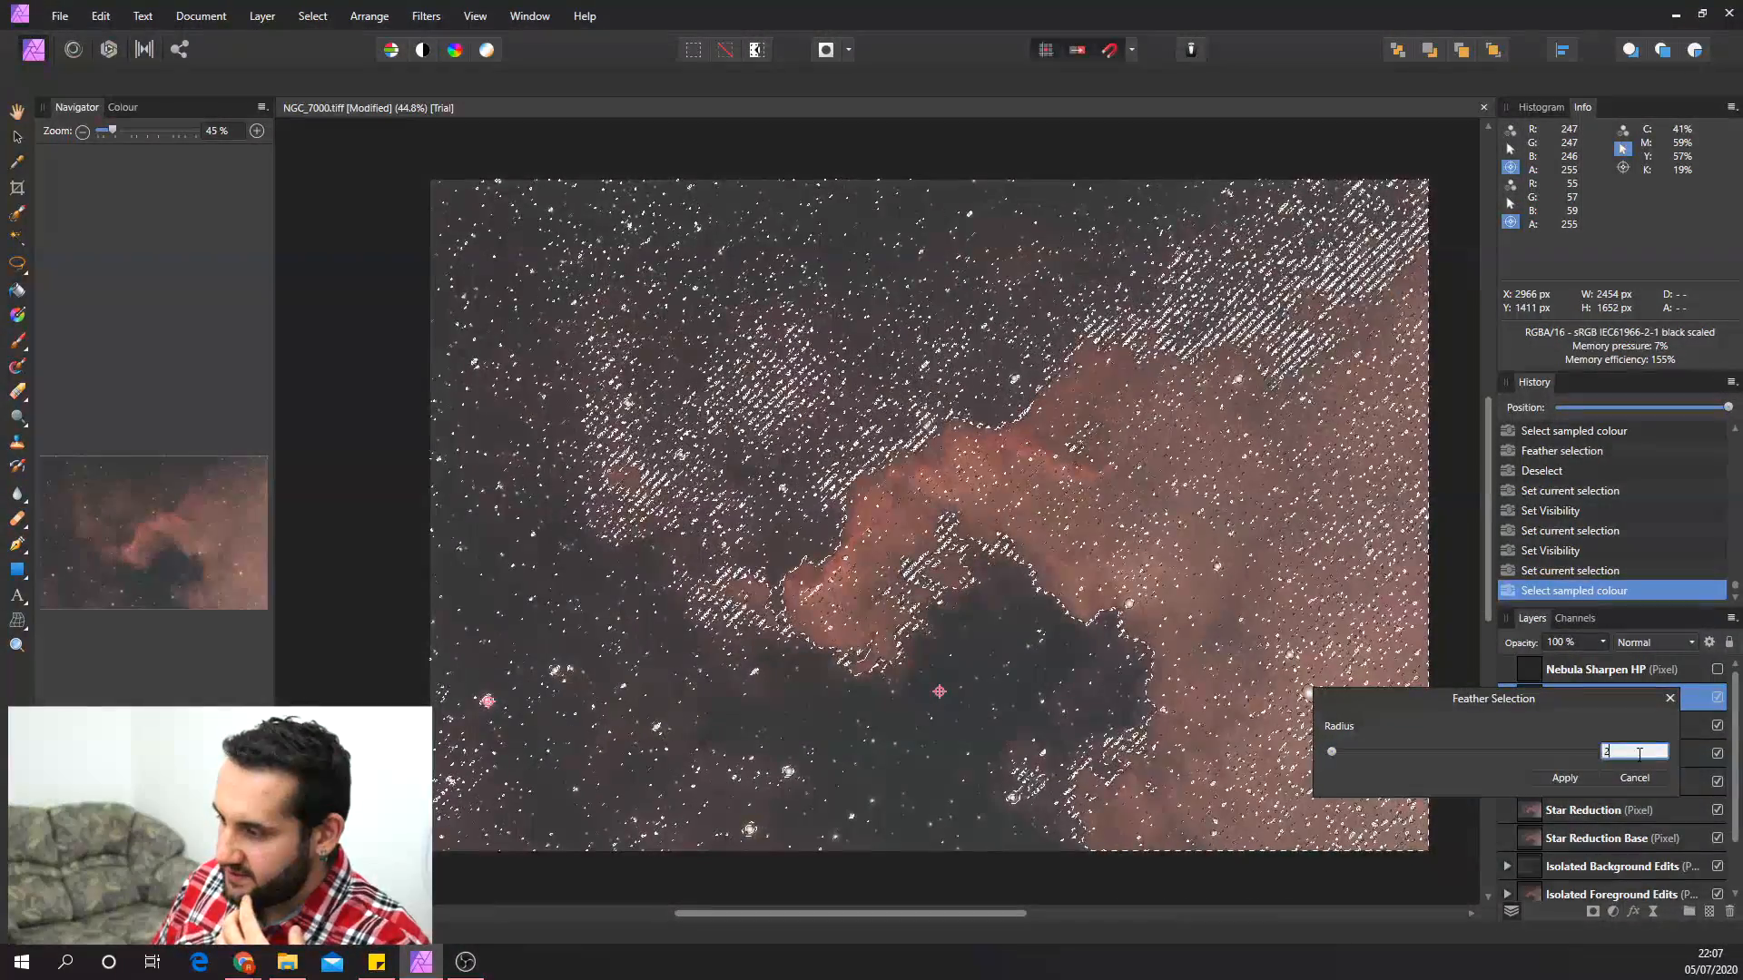
click(1563, 779)
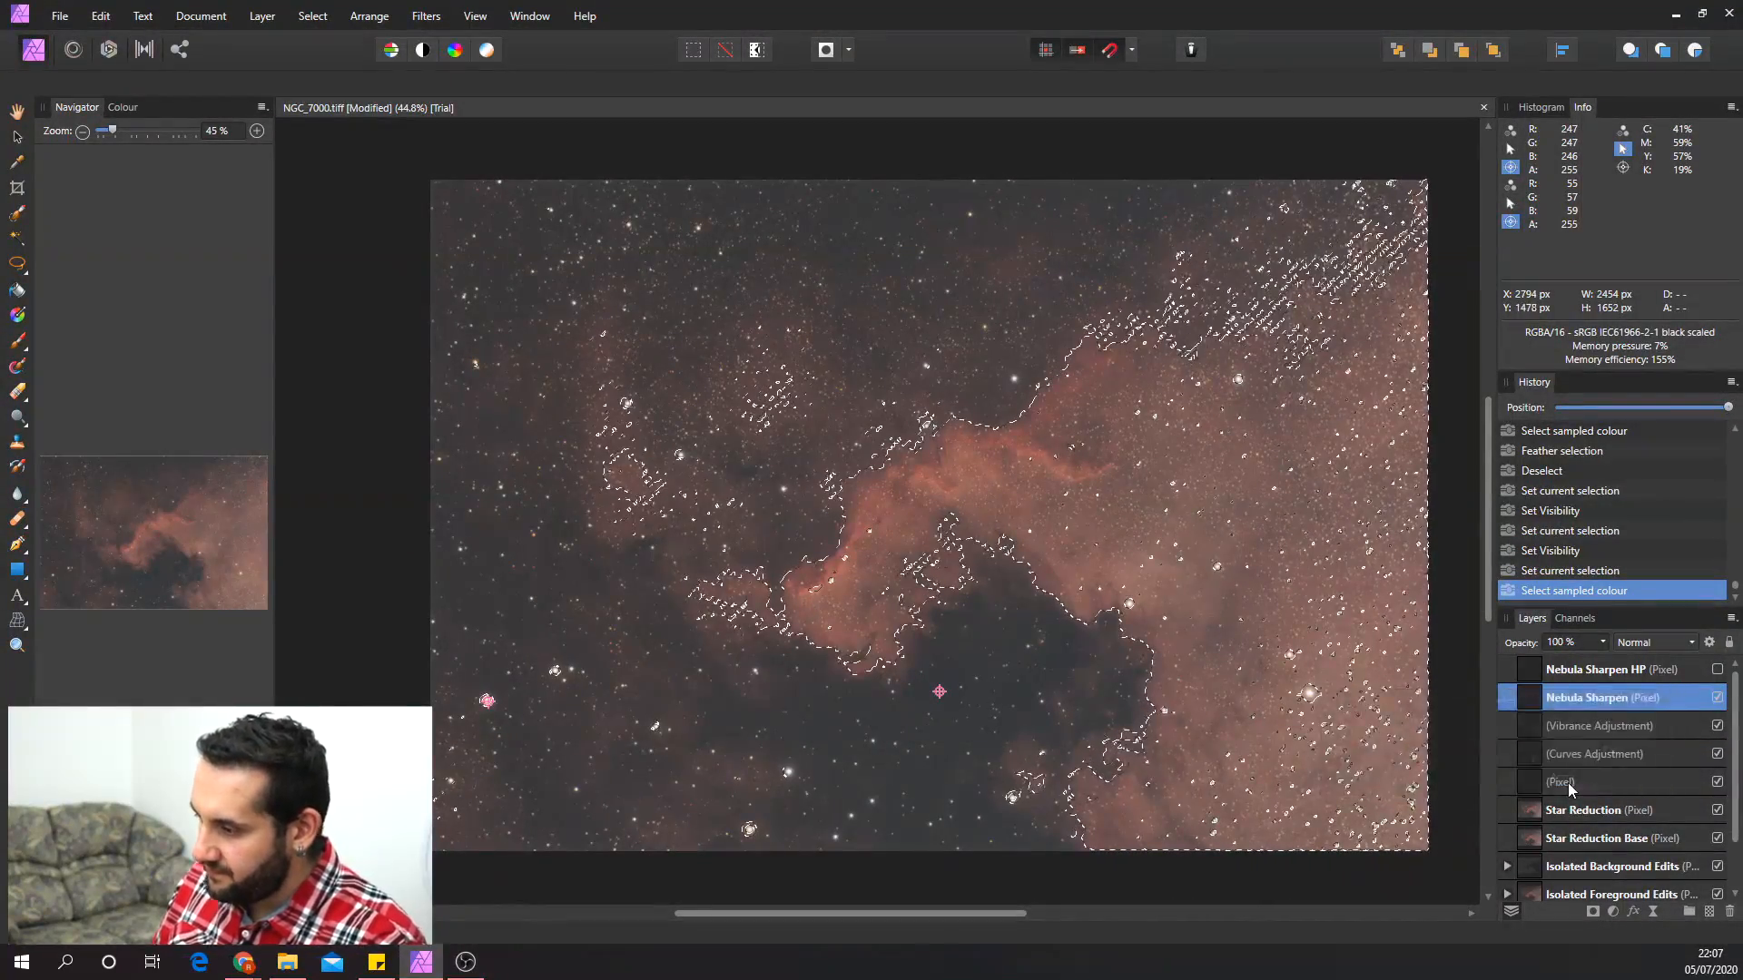
- Show the Nebula Sharpen HP layer again and add a mask to it from the feathered nebula selection
click(1604, 671)
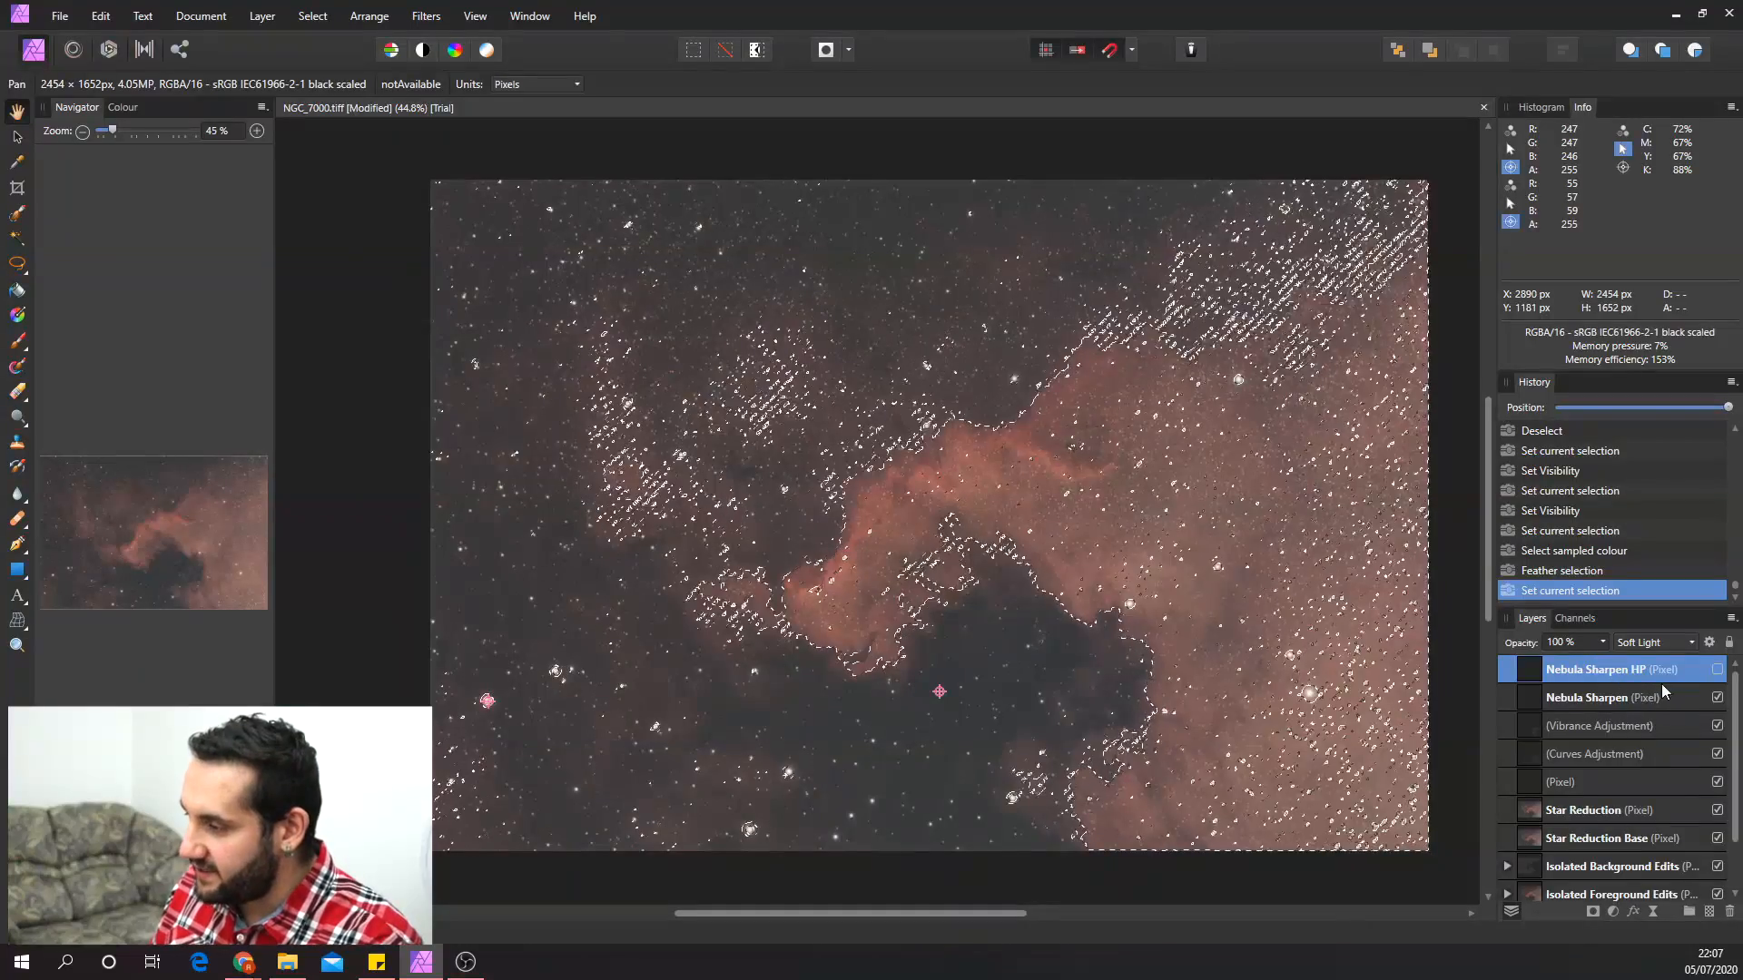
click(1716, 669)
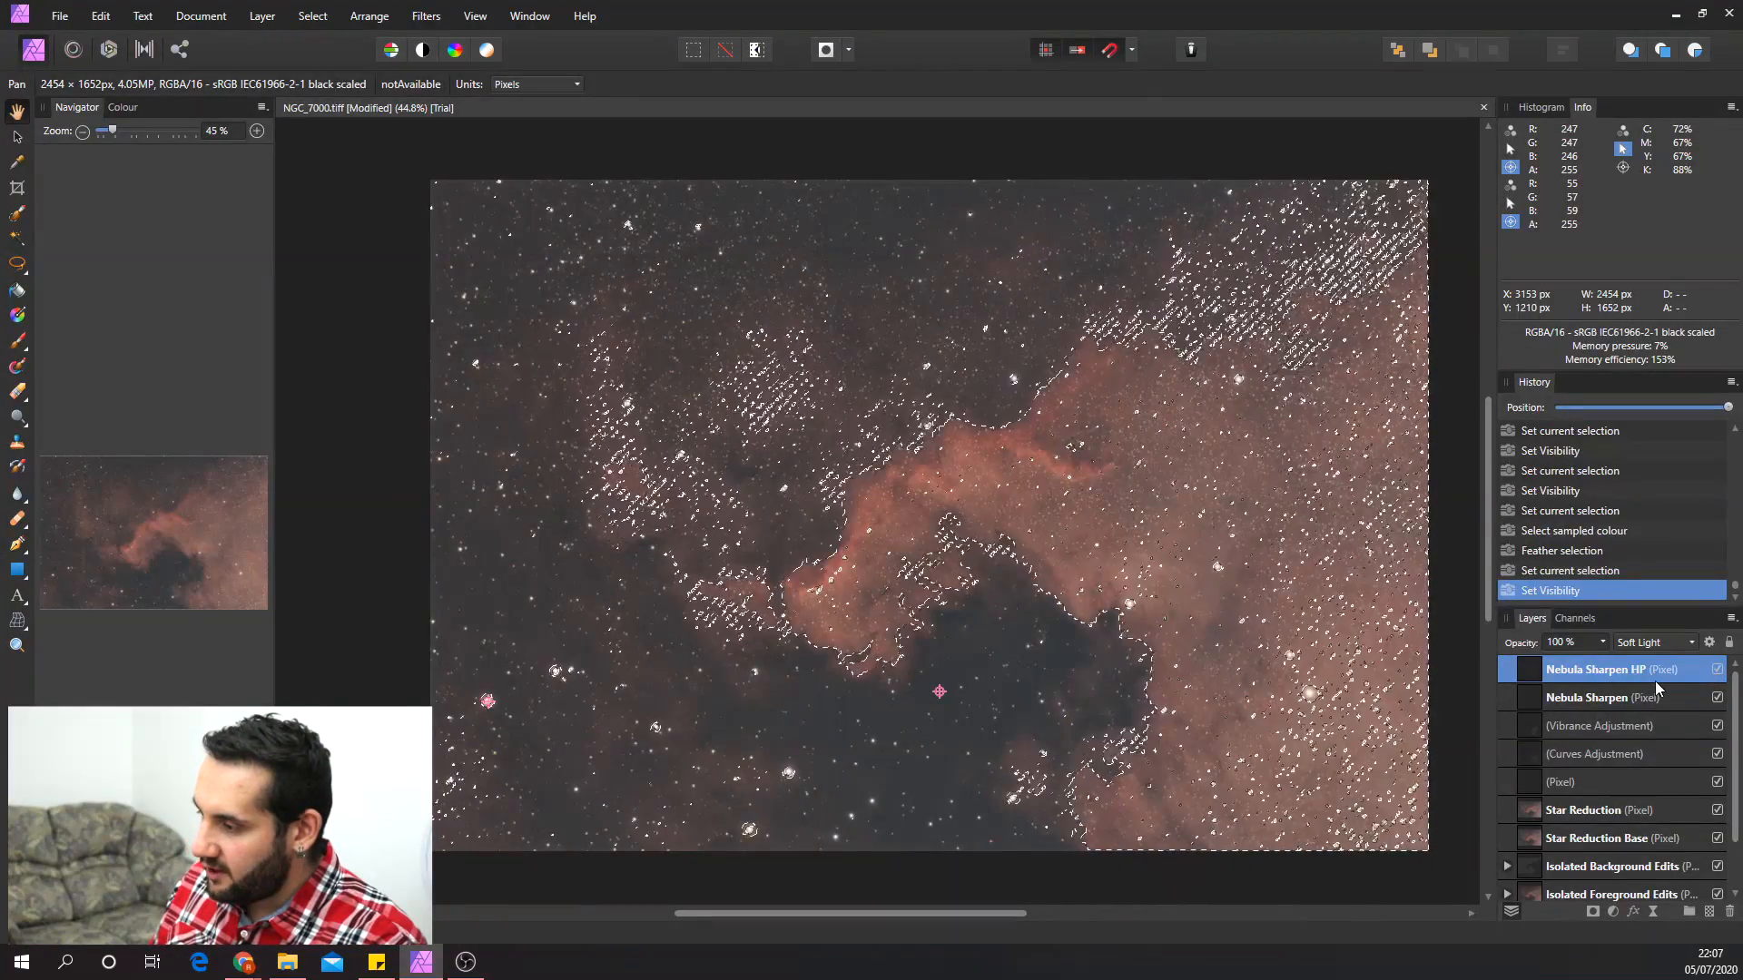
click(1593, 911)
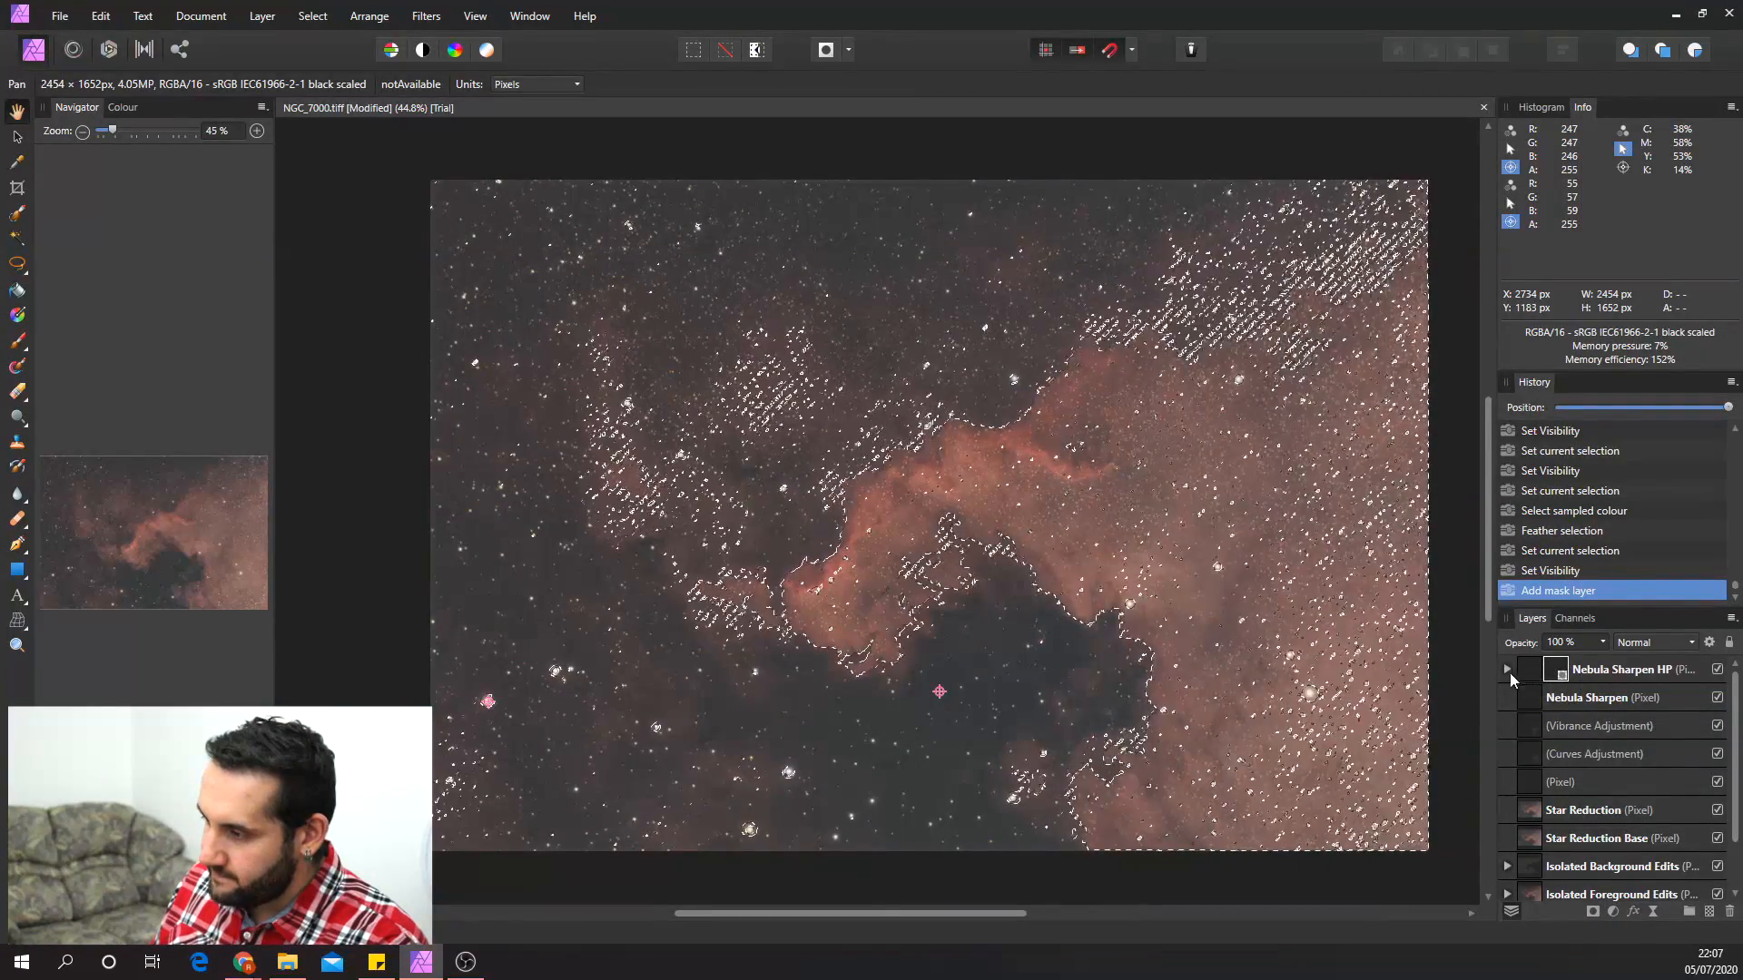
- Compare the image with and without the masked Nebula Sharpen HP layer and inspect the nebula's central ridge up close
click(1717, 670)
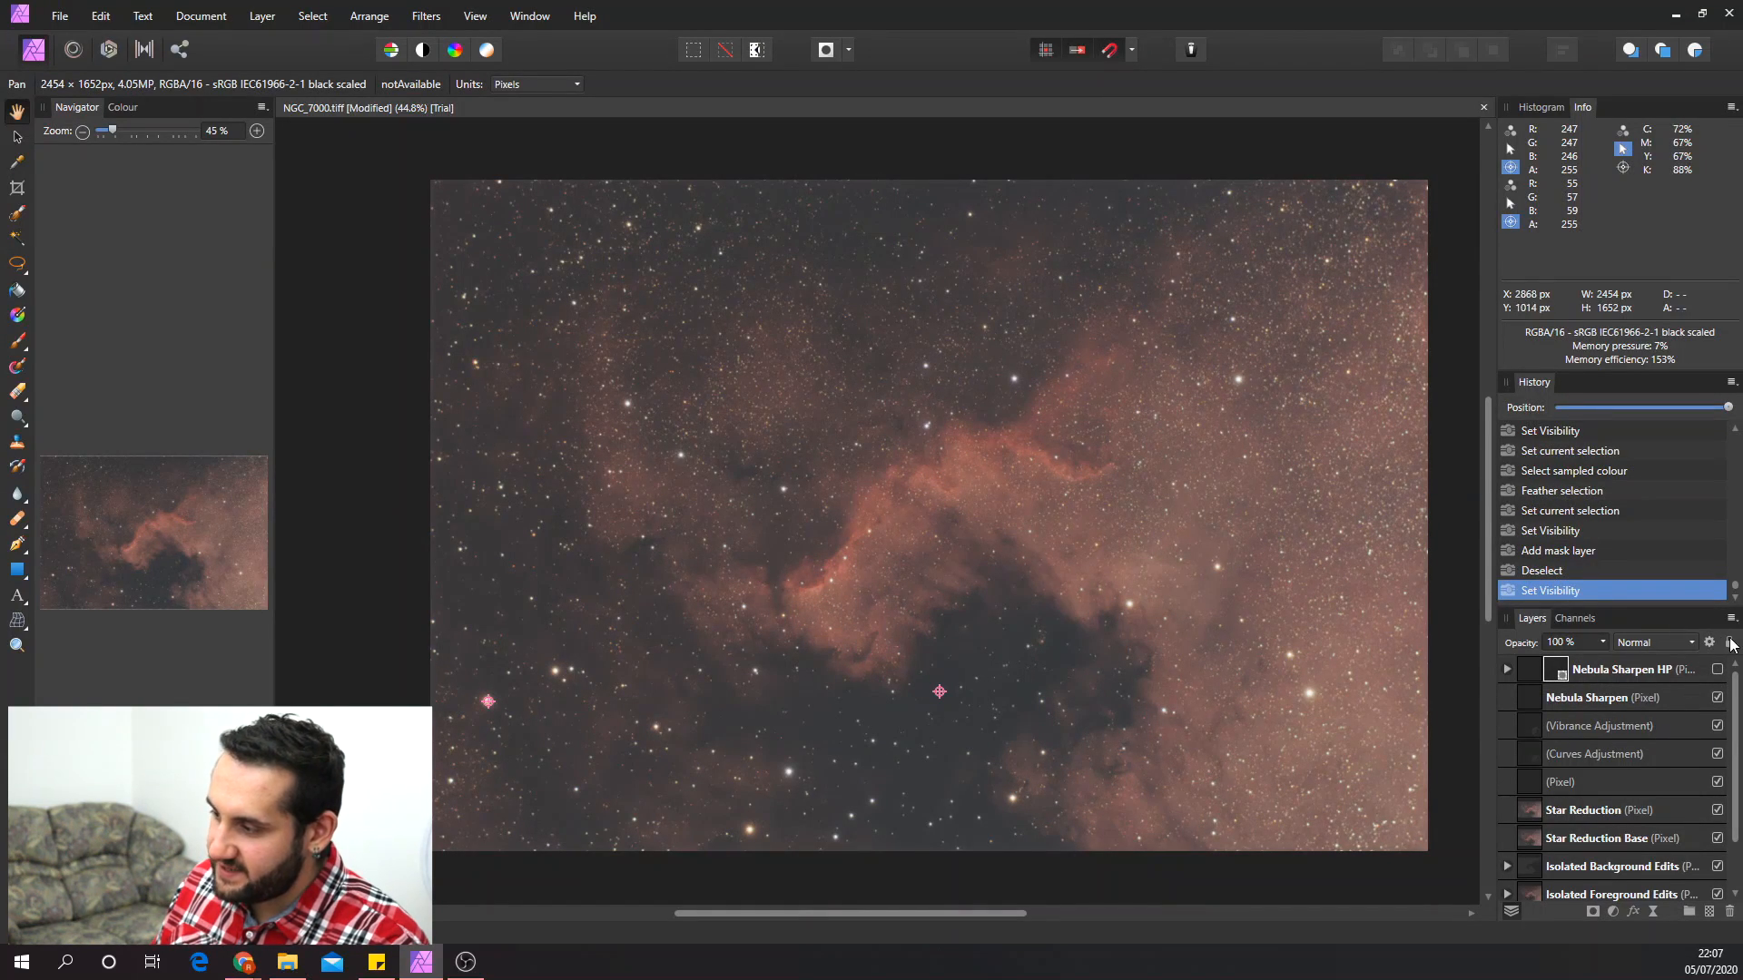
click(1720, 671)
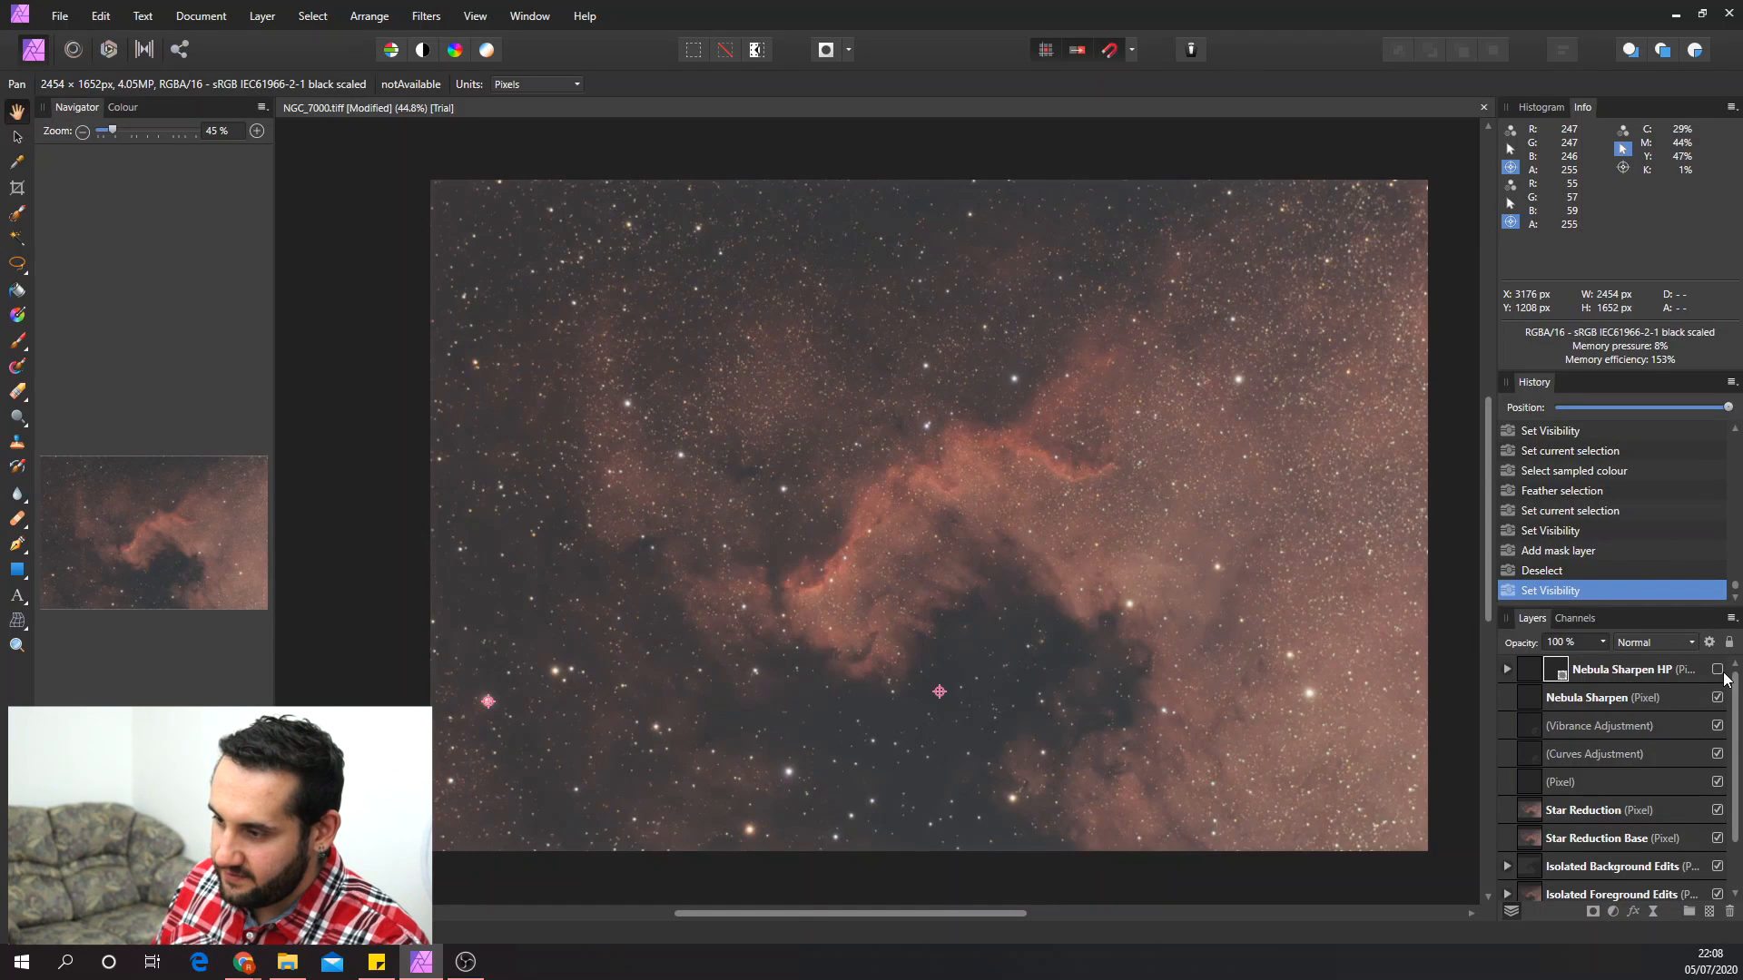
scroll(992, 491, up, 5)
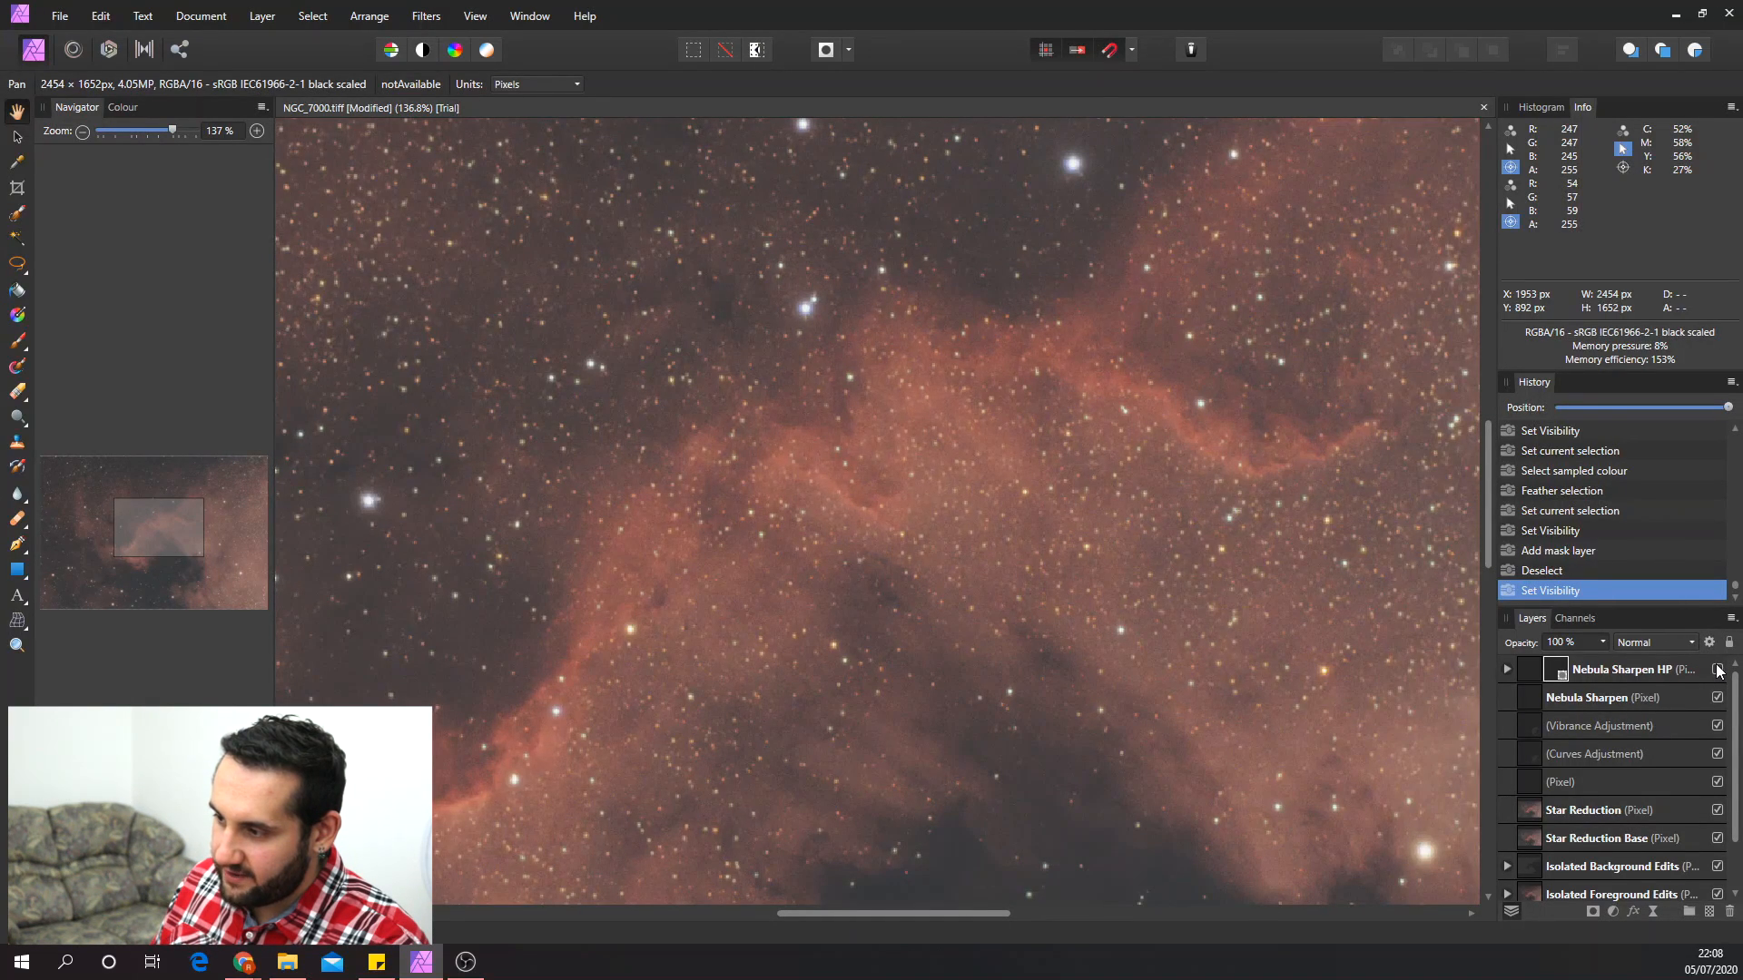
scroll(1219, 647, down, 6)
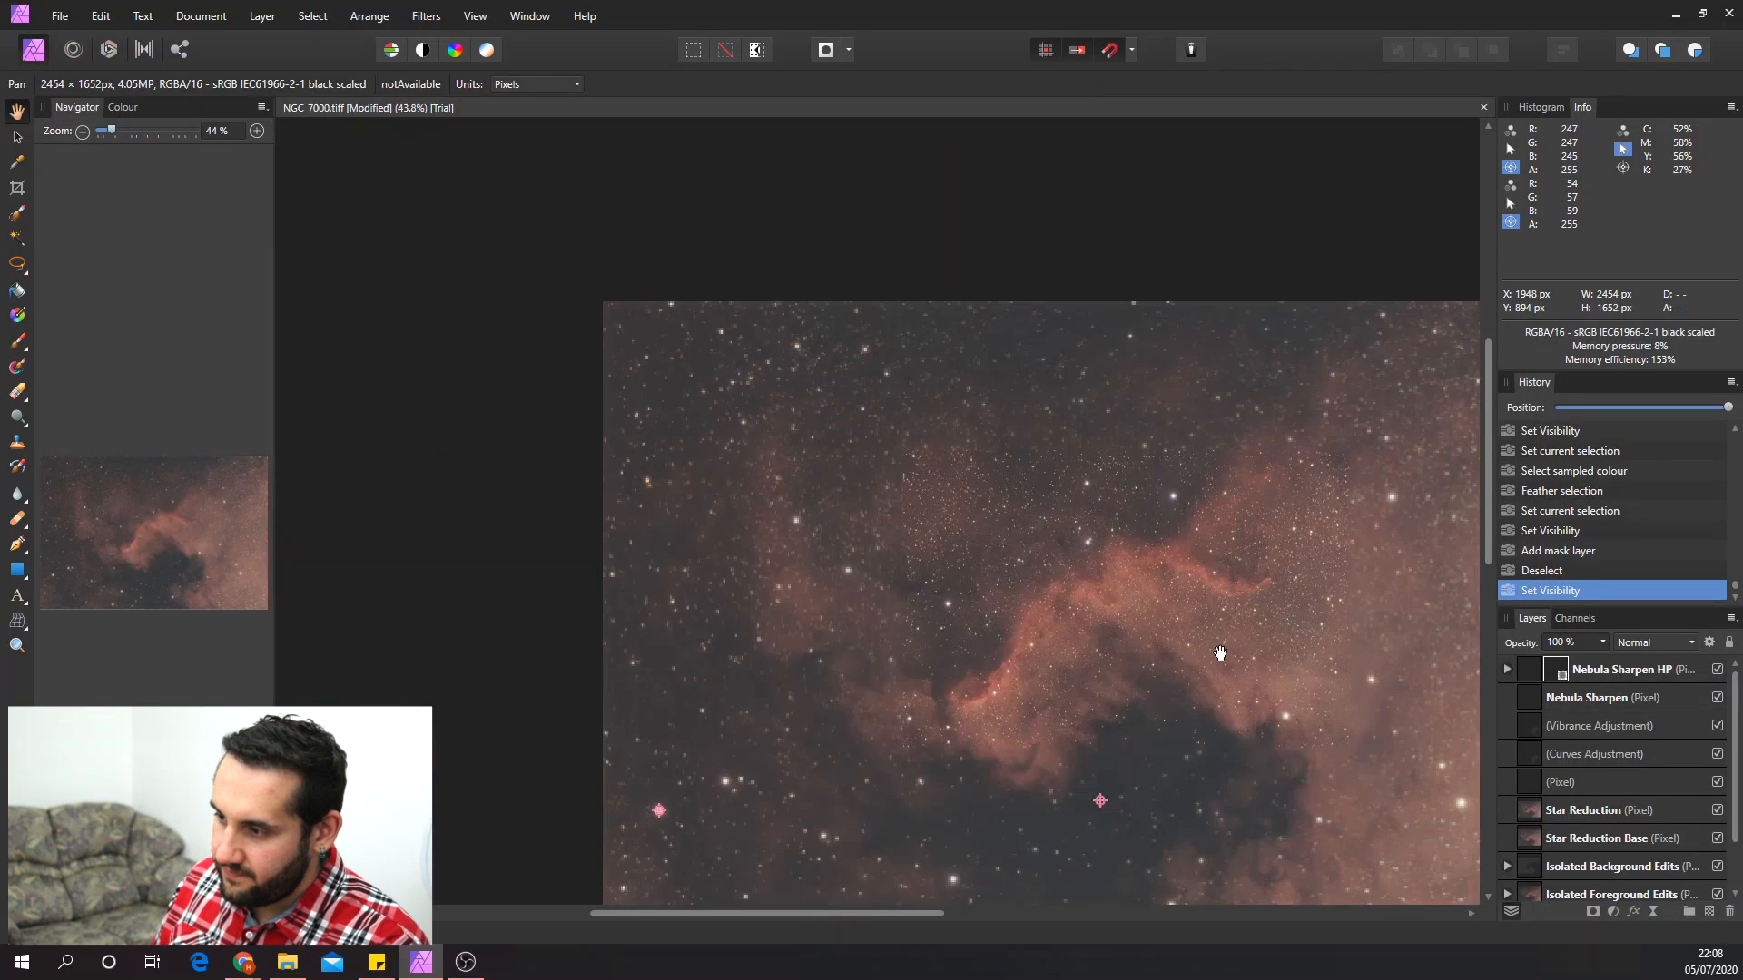
- Duplicate the masked Nebula Sharpen HP layer to strengthen the sharpening
right_click(1628, 672)
click(1535, 358)
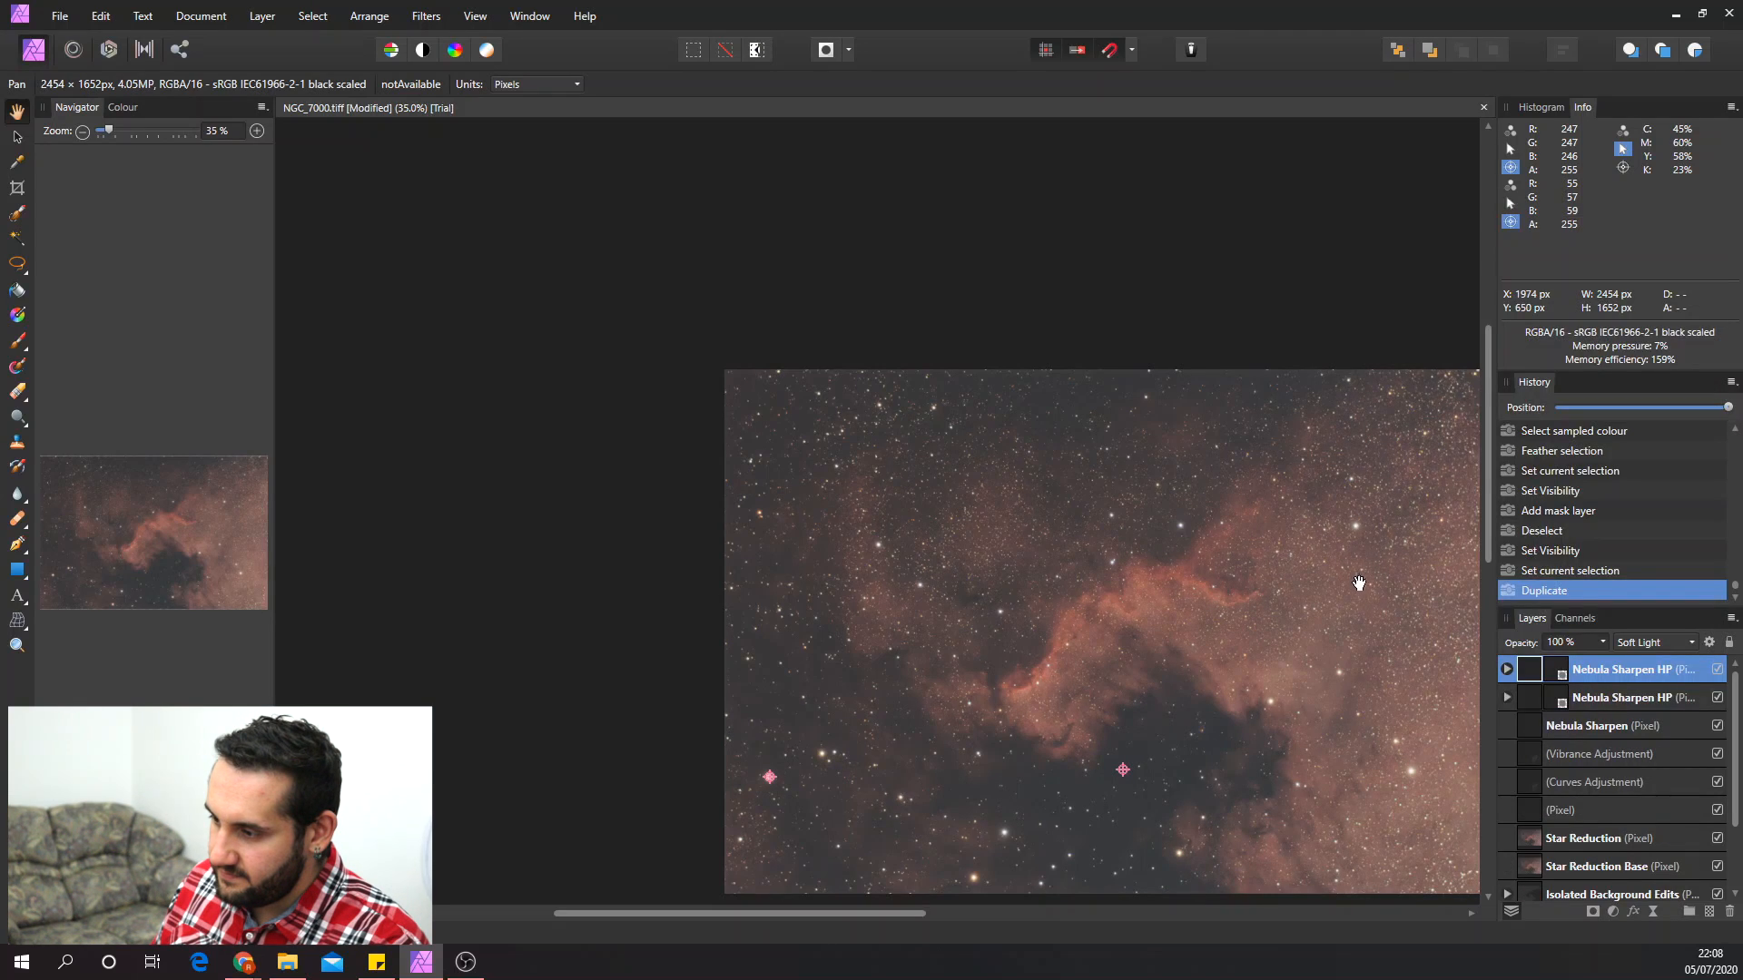
scroll(1220, 727, down, 1)
drag(879, 915, 989, 913)
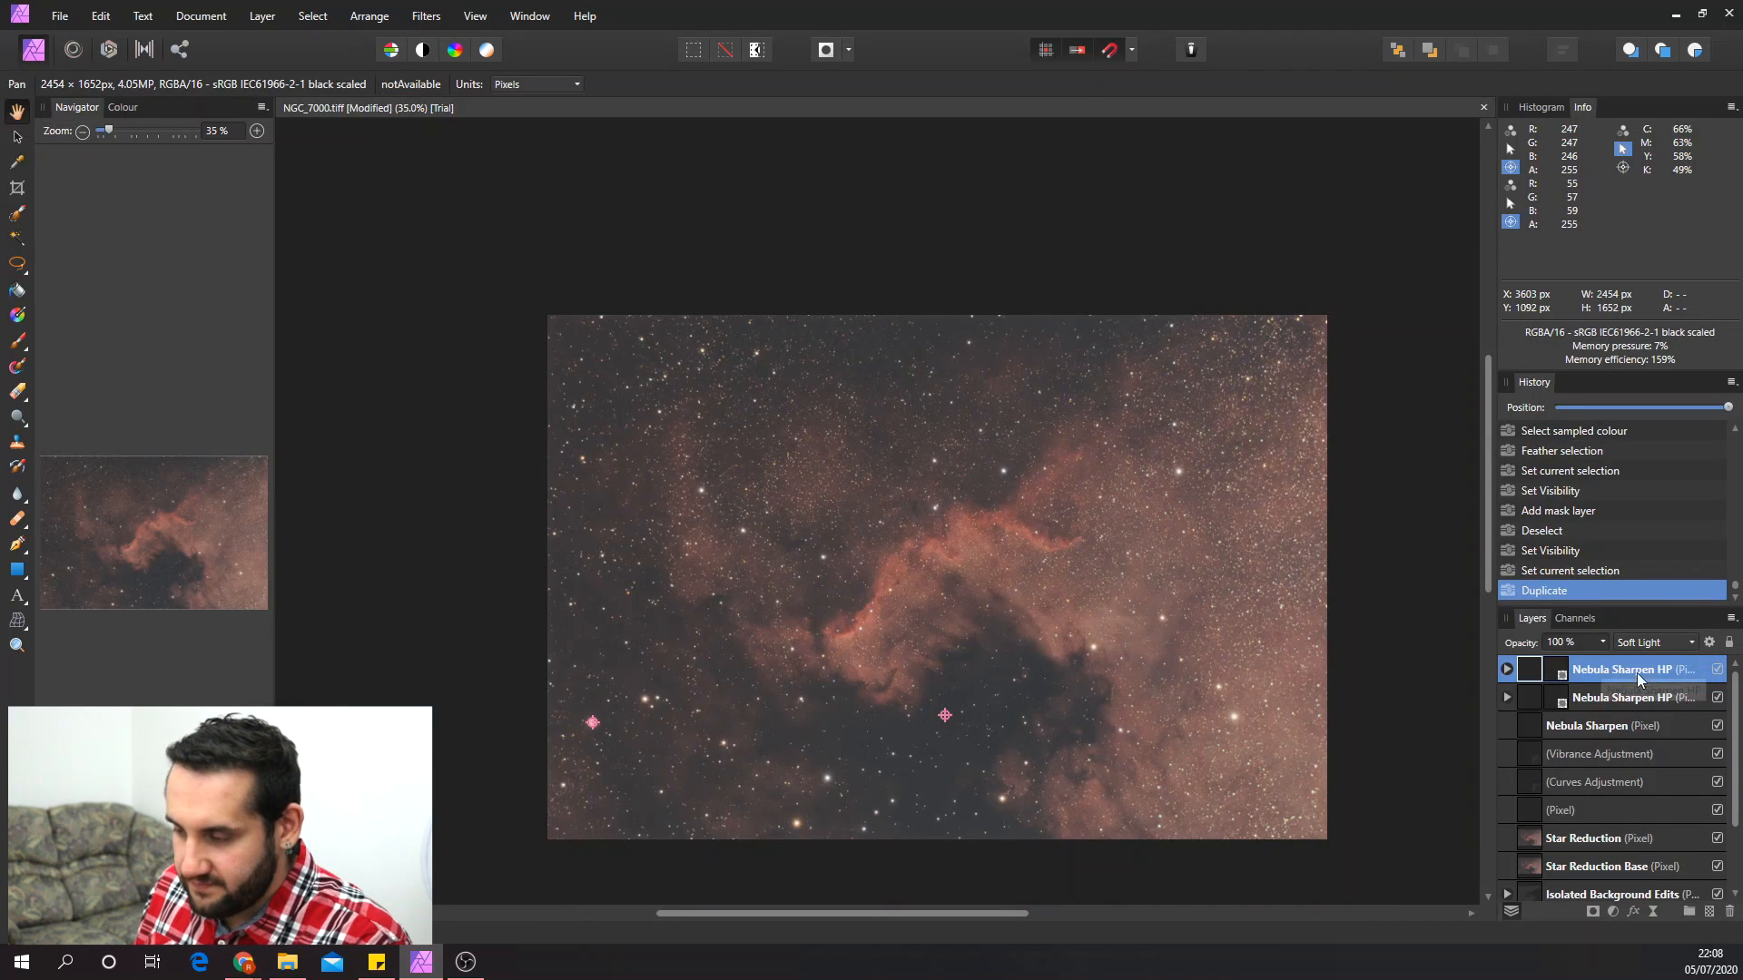
- Replace the whole layer stack with a single layer merged from all visible layers and name it Rotate
key(ctrl+shift+alt+e)
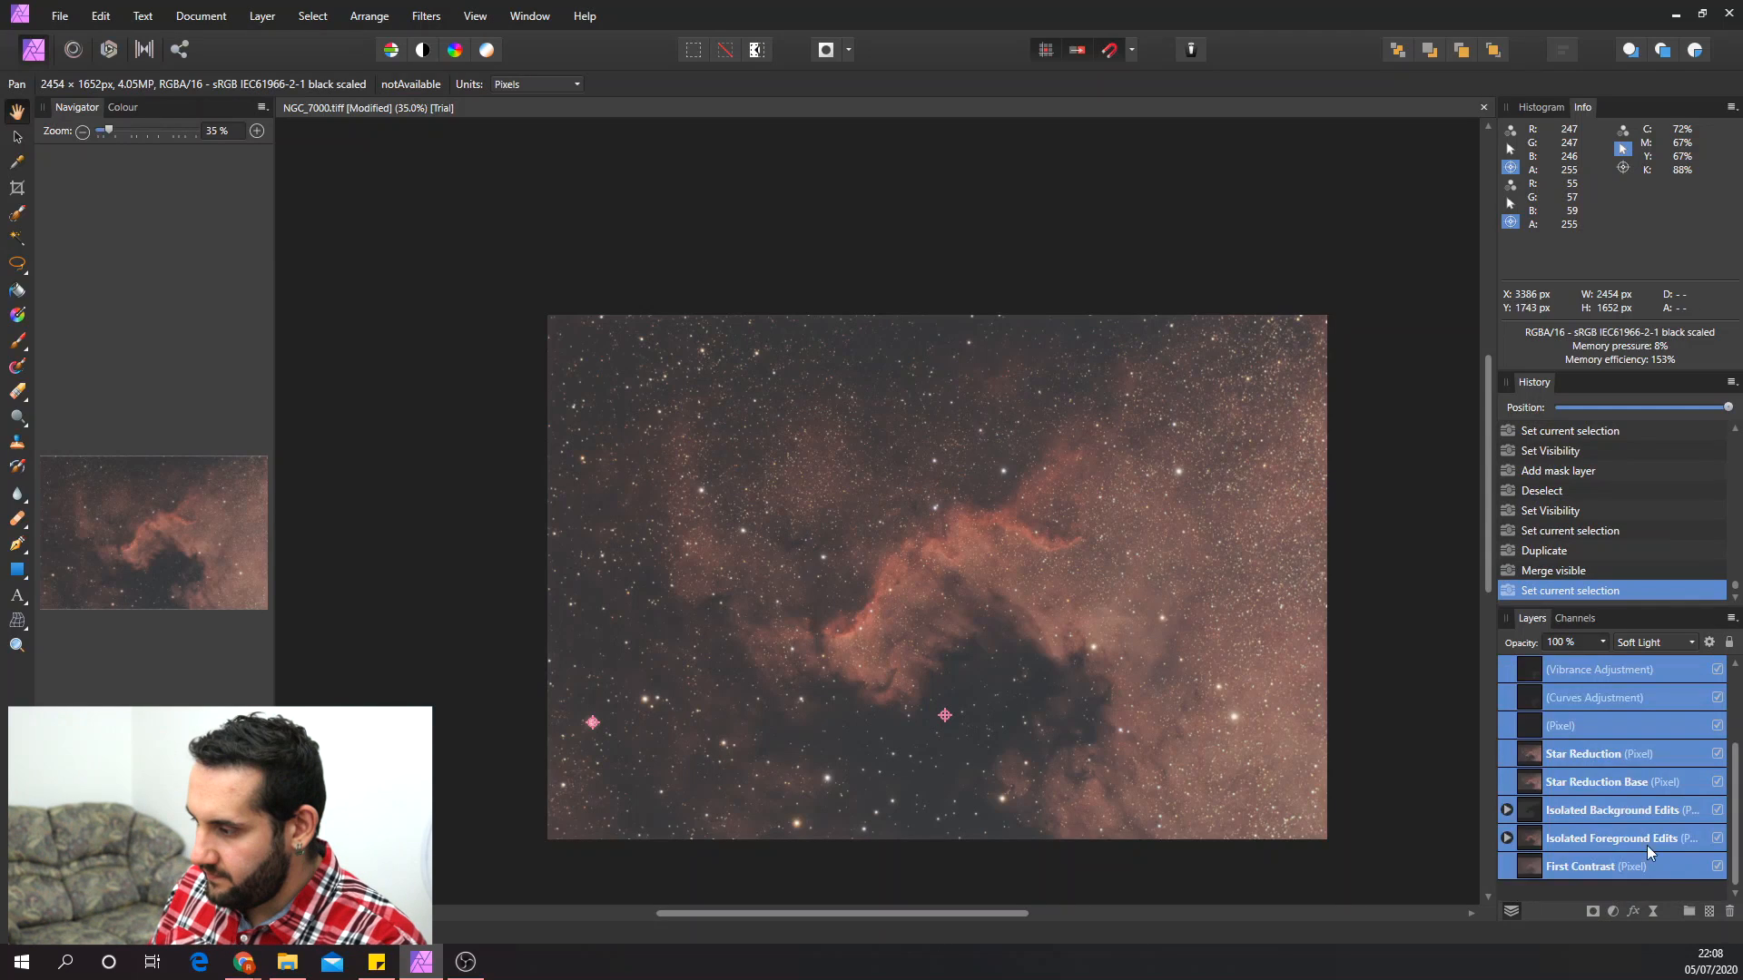
drag(1646, 842, 1730, 917)
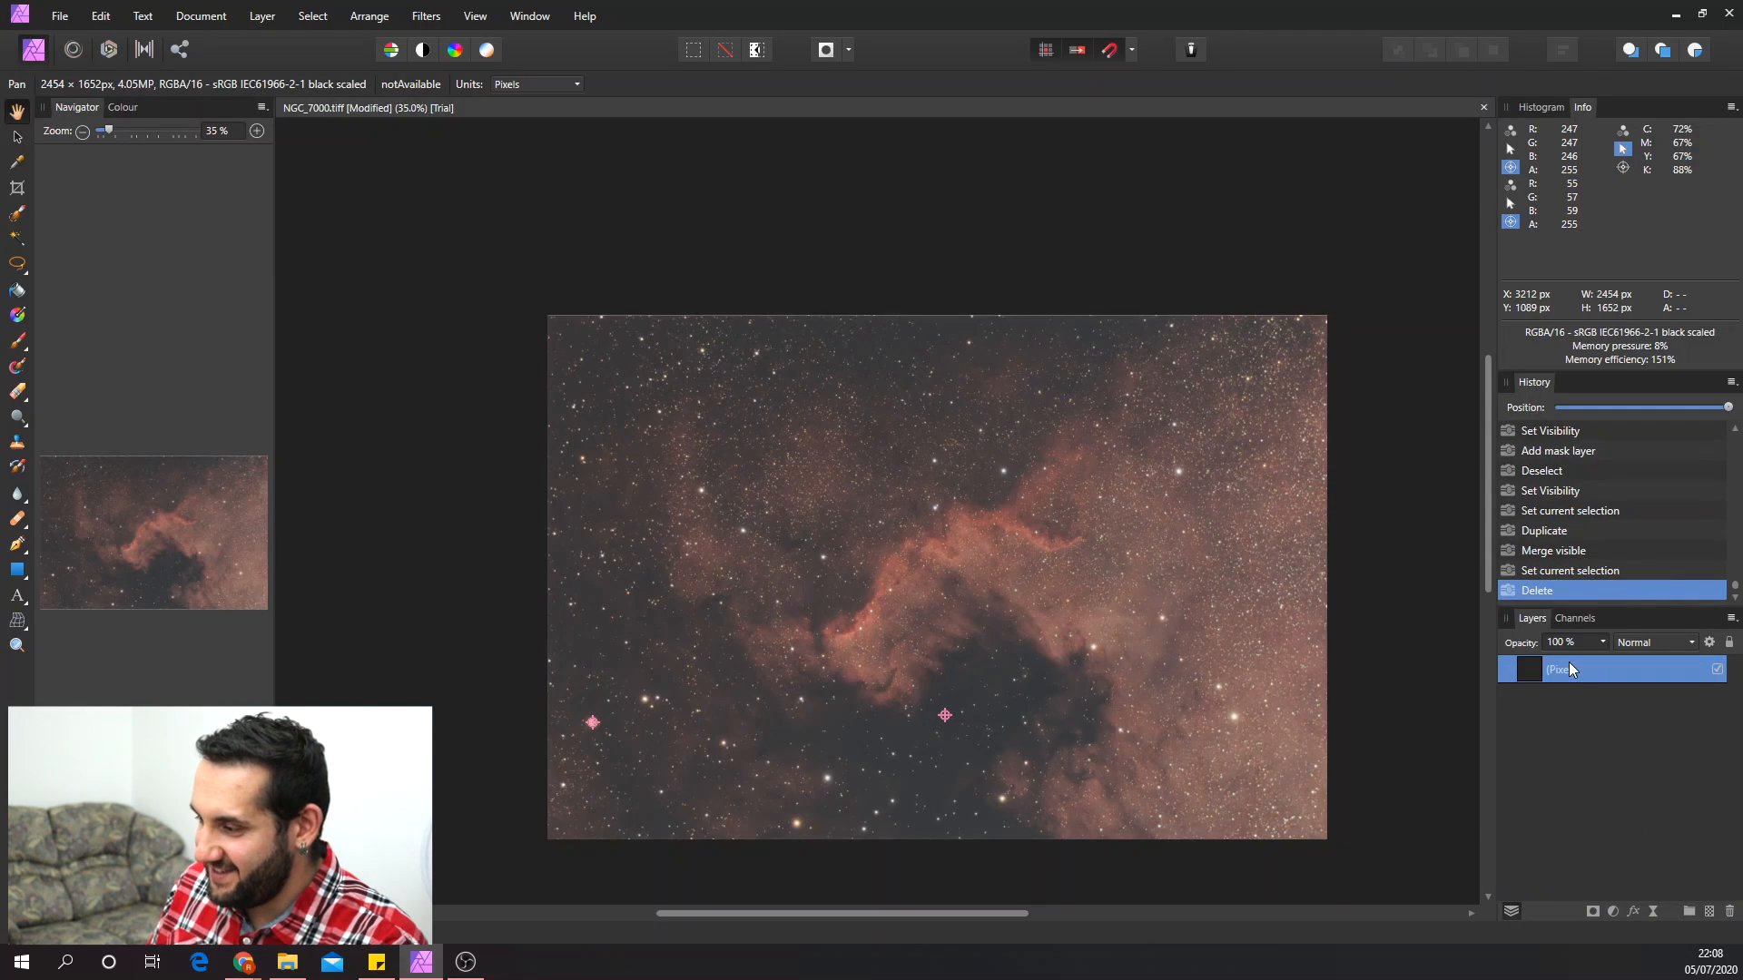
double_click(1570, 669)
text(Rotate)
key(Return)
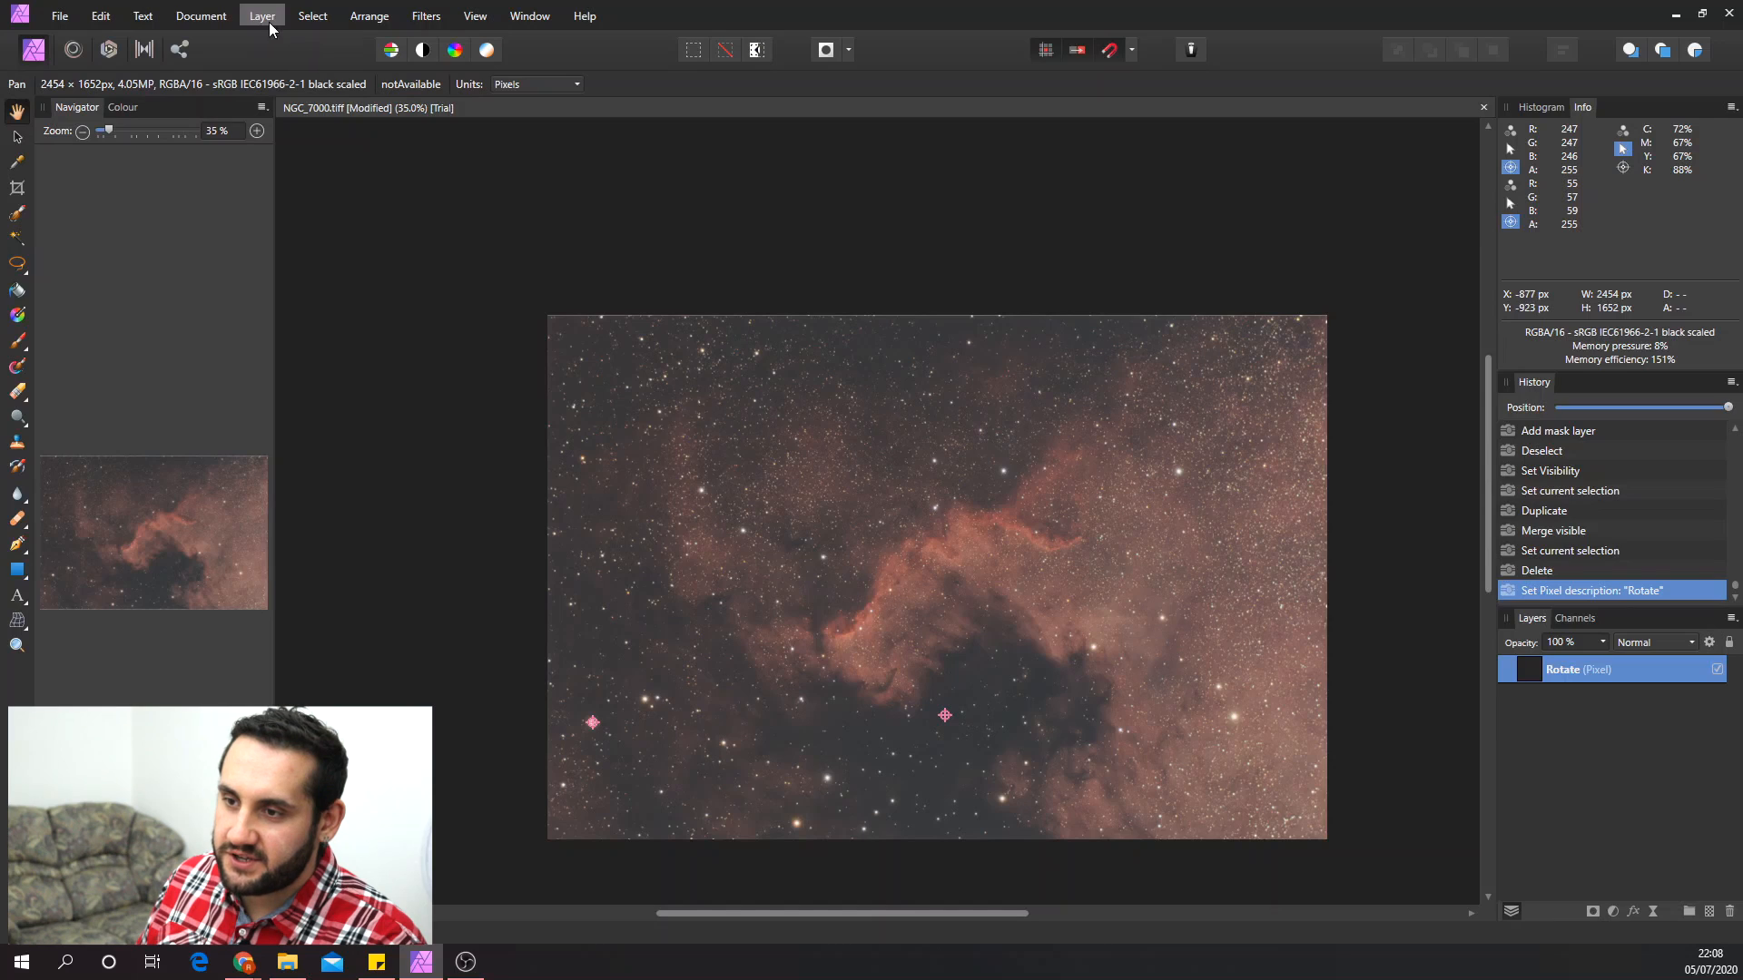
- Rotate the canvas 90° clockwise
click(245, 19)
mouse_move(208, 13)
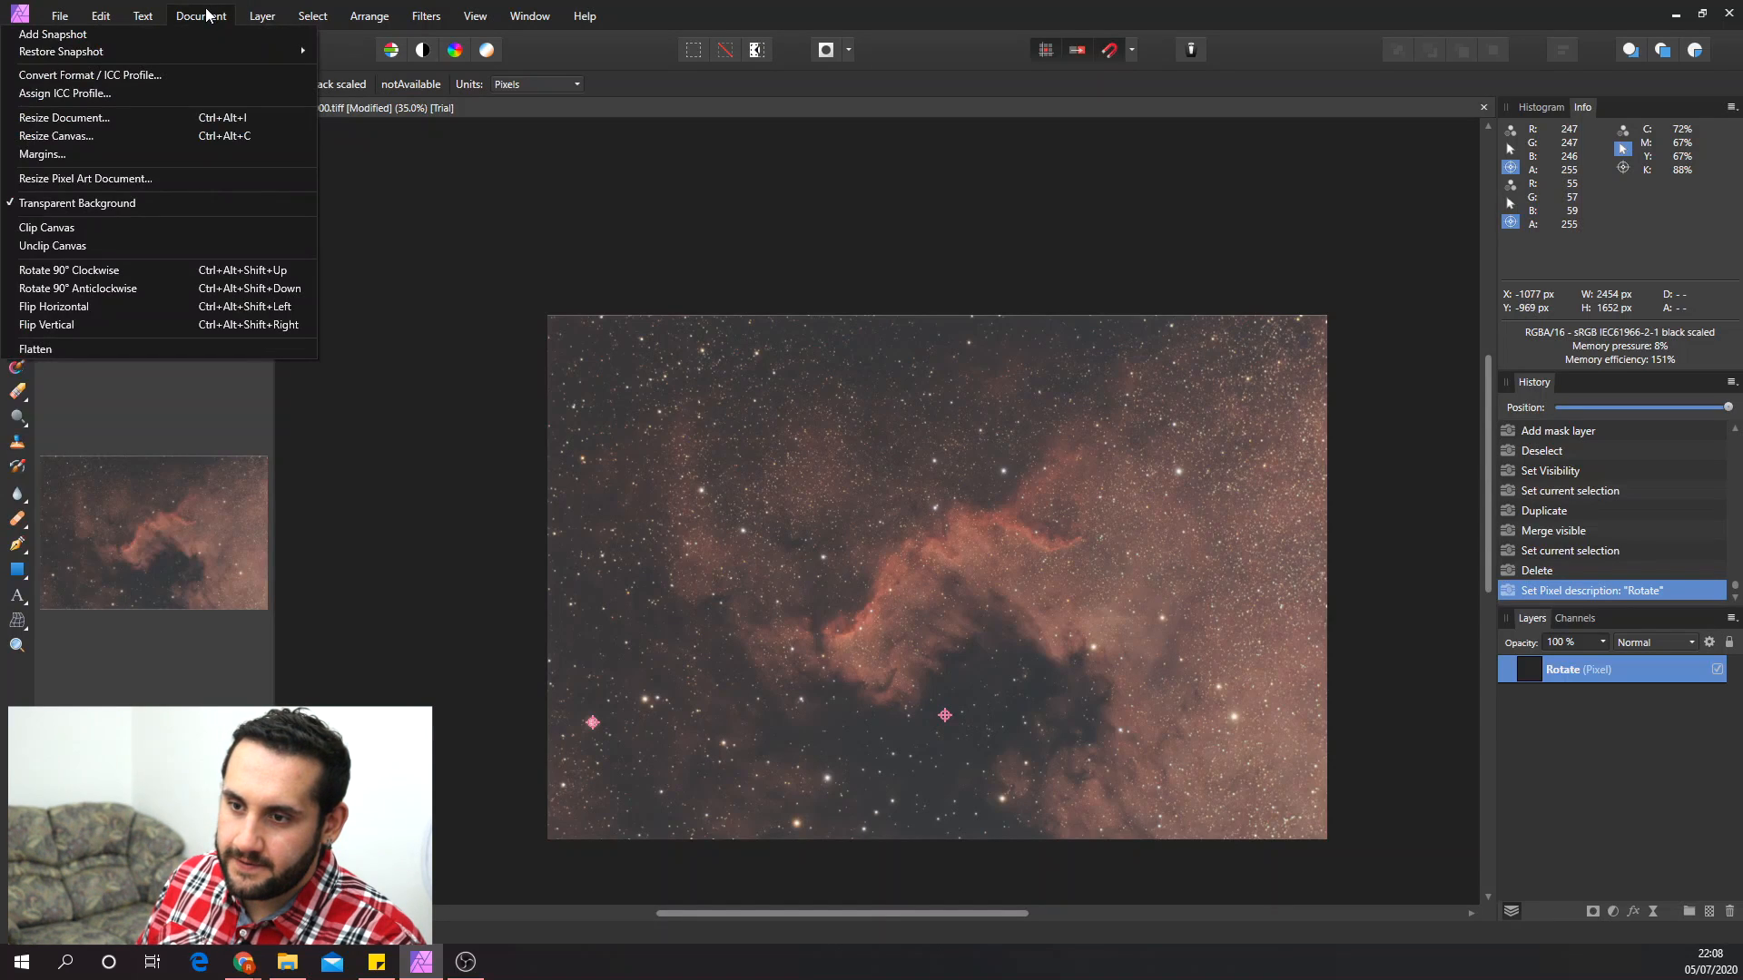
click(125, 270)
click(196, 19)
click(116, 288)
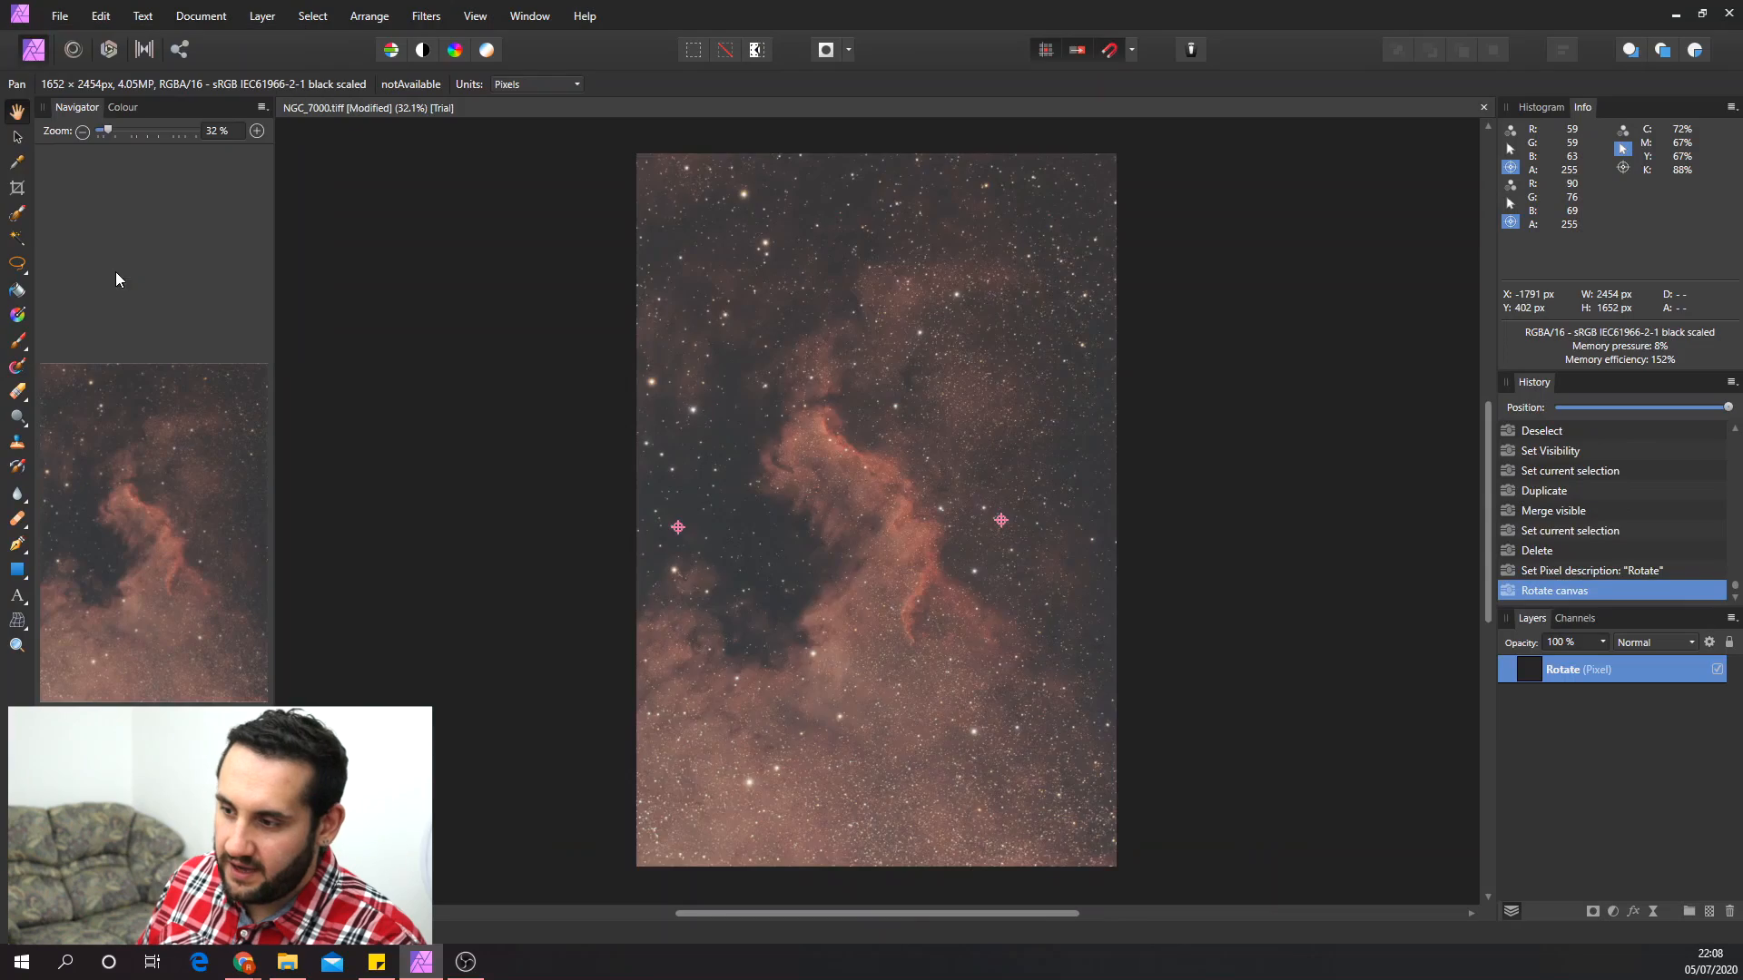